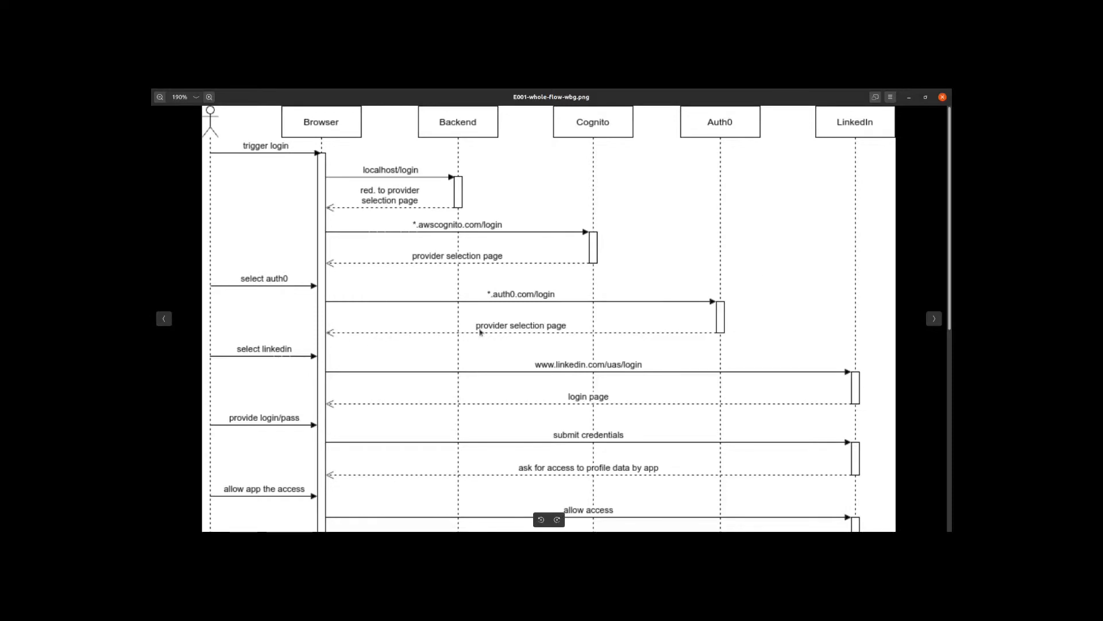
# Examine the login sequence diagram from the provider selection down to the token and AWS credential exchanges.
pyautogui.scroll(-4, 552, 243)
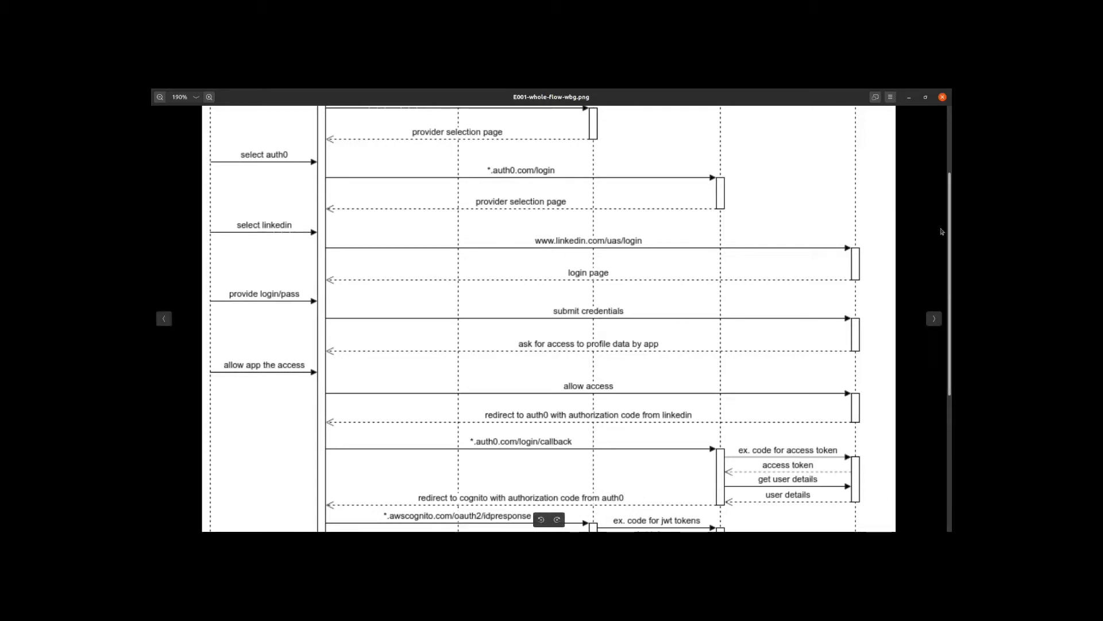
pyautogui.moveTo(949, 232); pyautogui.dragTo(949, 356)
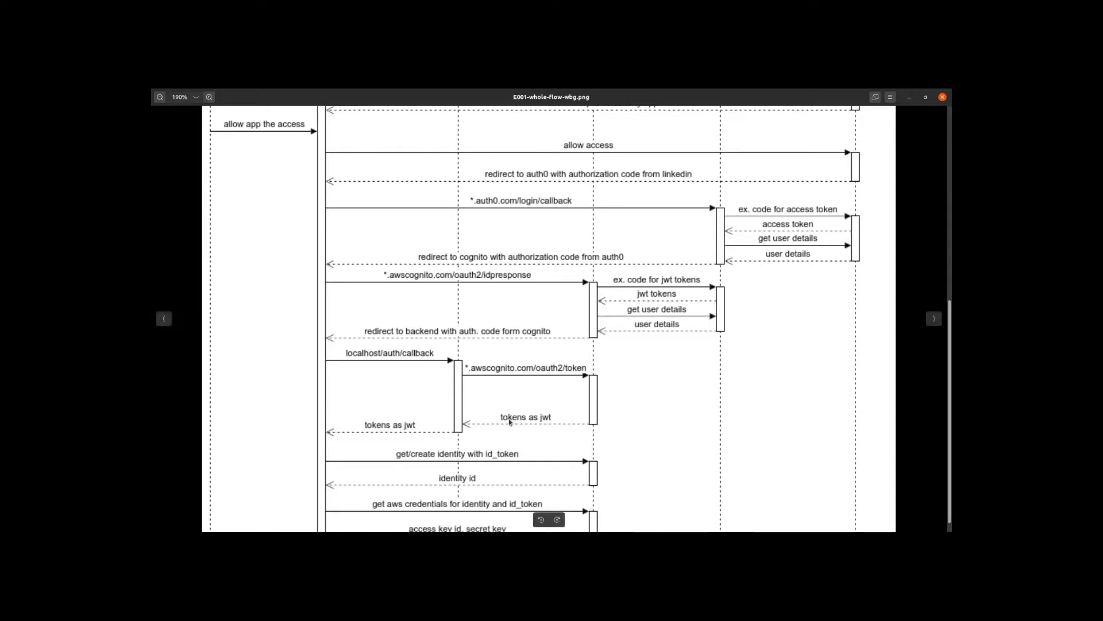
pyautogui.scroll(-1, 946, 332)
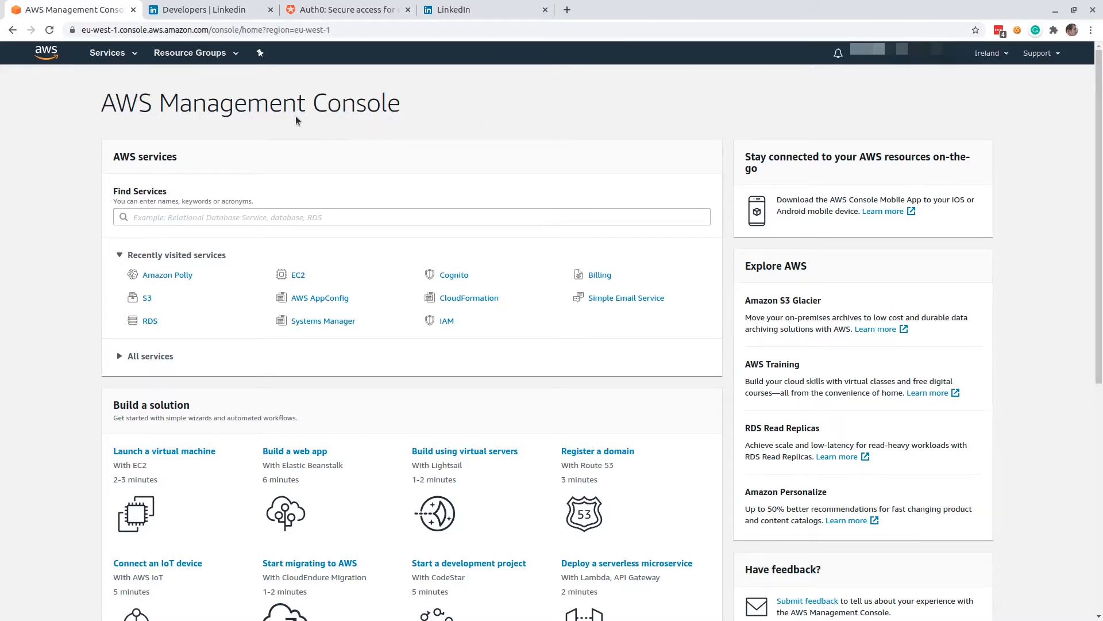
# Start a new app on LinkedIn Developers, name it test.app and associate it with a suggested LinkedIn Page.
pyautogui.click(218, 14)
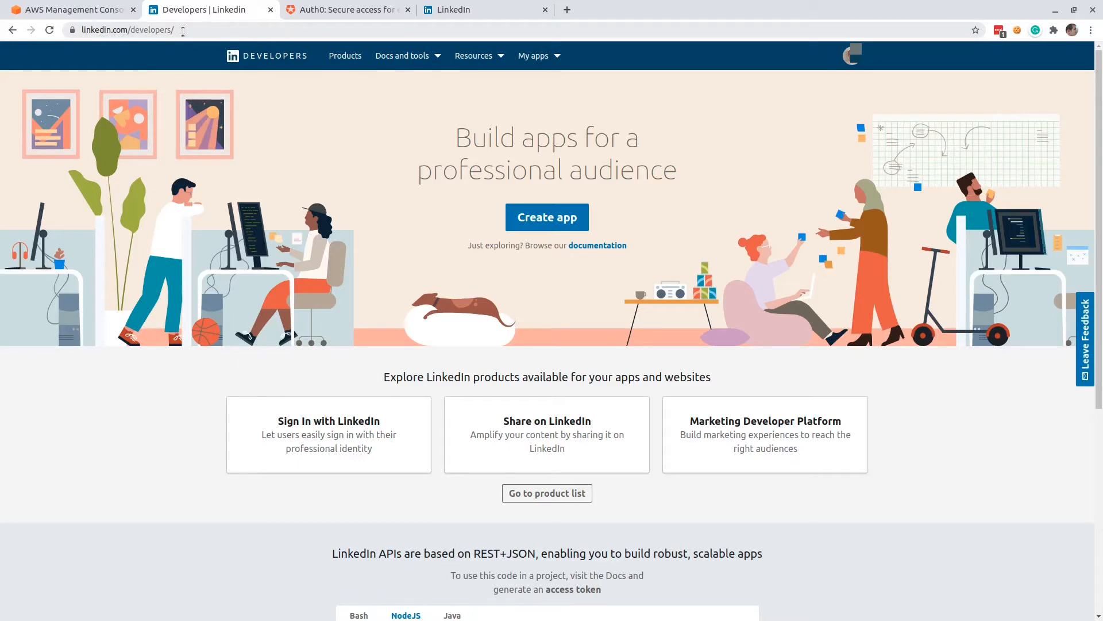
pyautogui.click(556, 219)
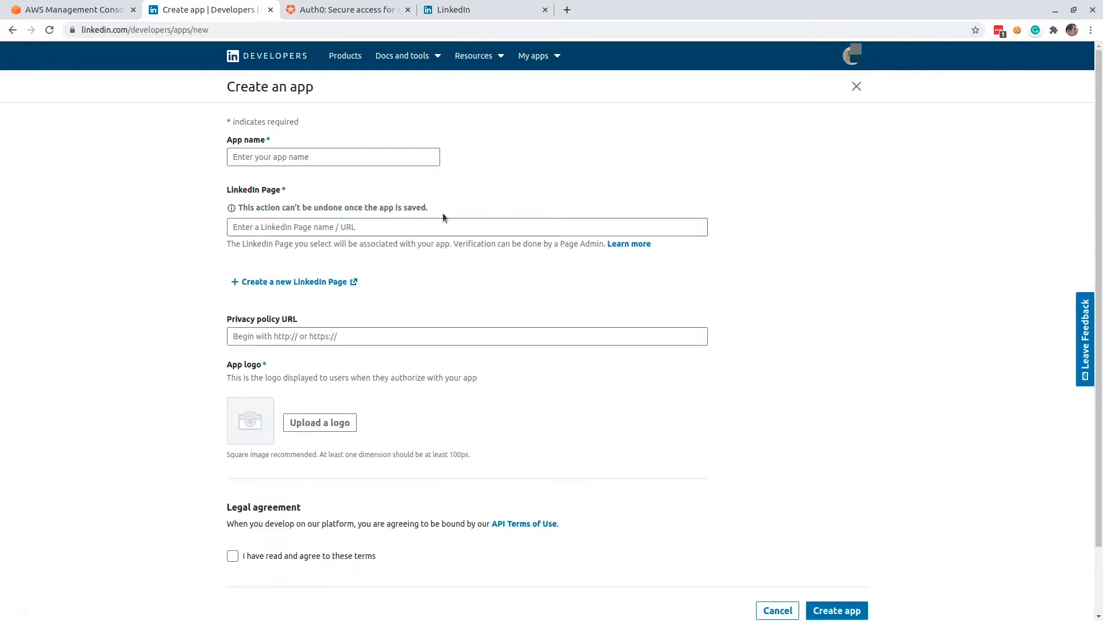
pyautogui.click(322, 155)
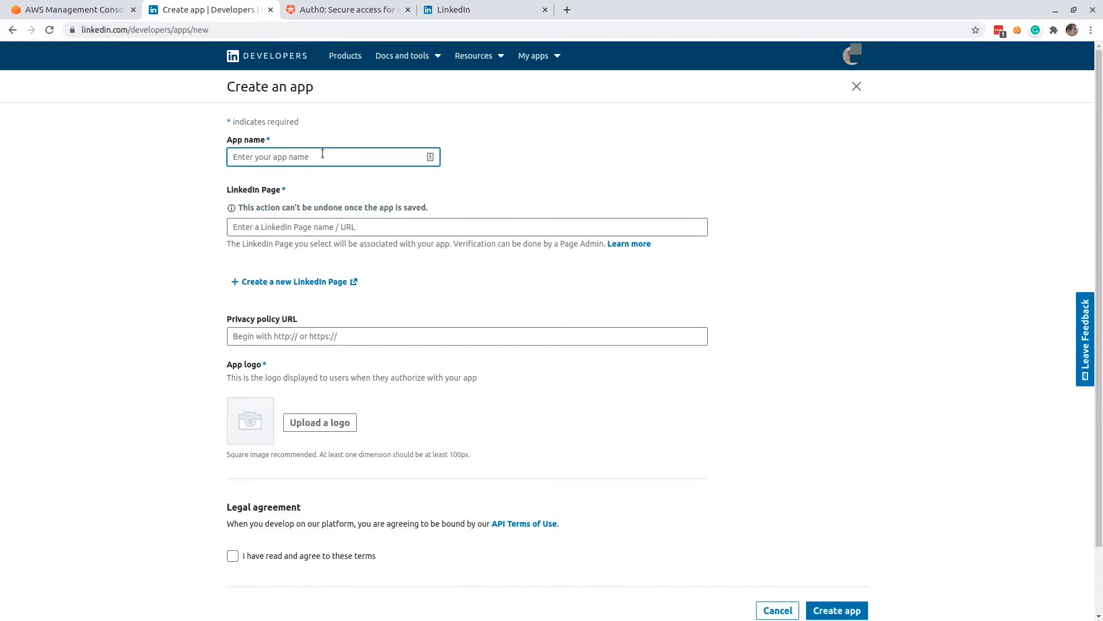
pyautogui.write('test.app')
pyautogui.click(411, 228)
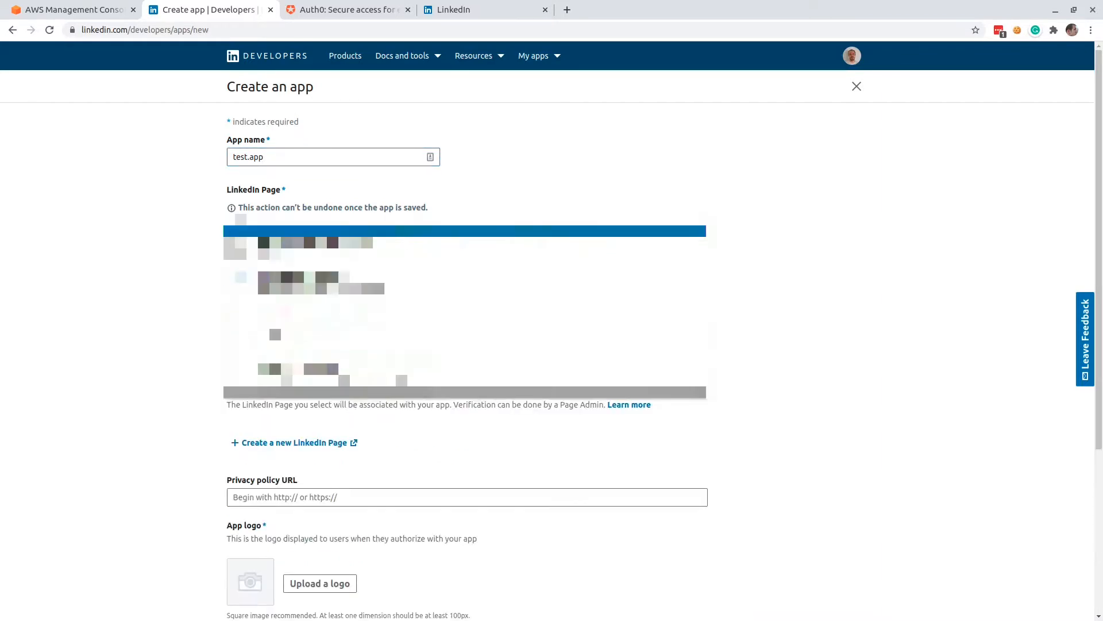
pyautogui.click(404, 328)
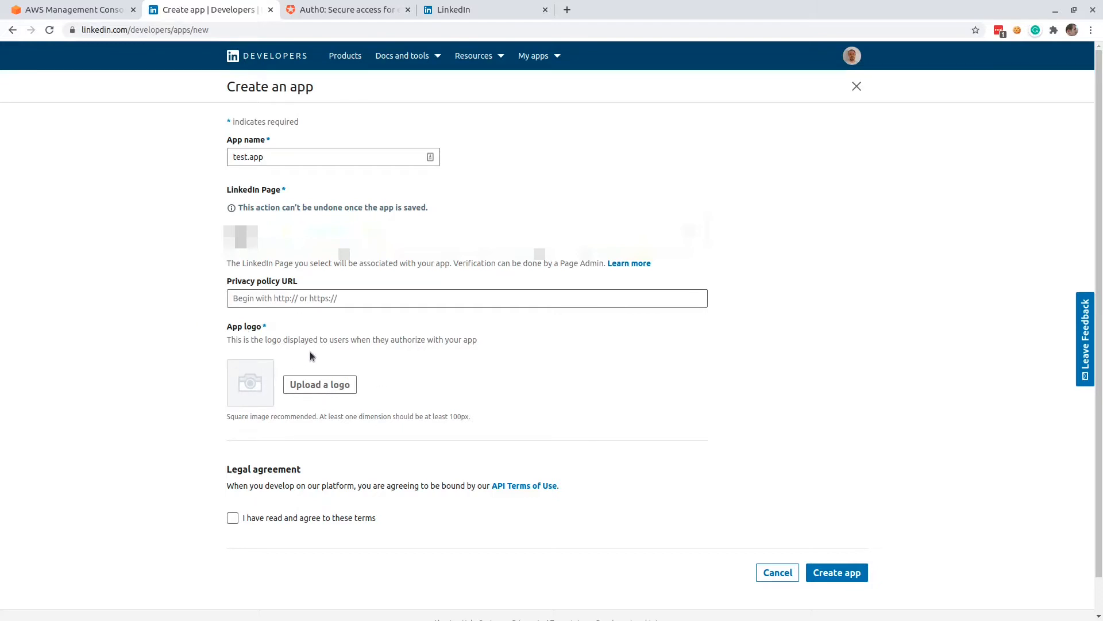
# Upload a photo as the app logo, agree to the API terms and create the app.
pyautogui.click(333, 384)
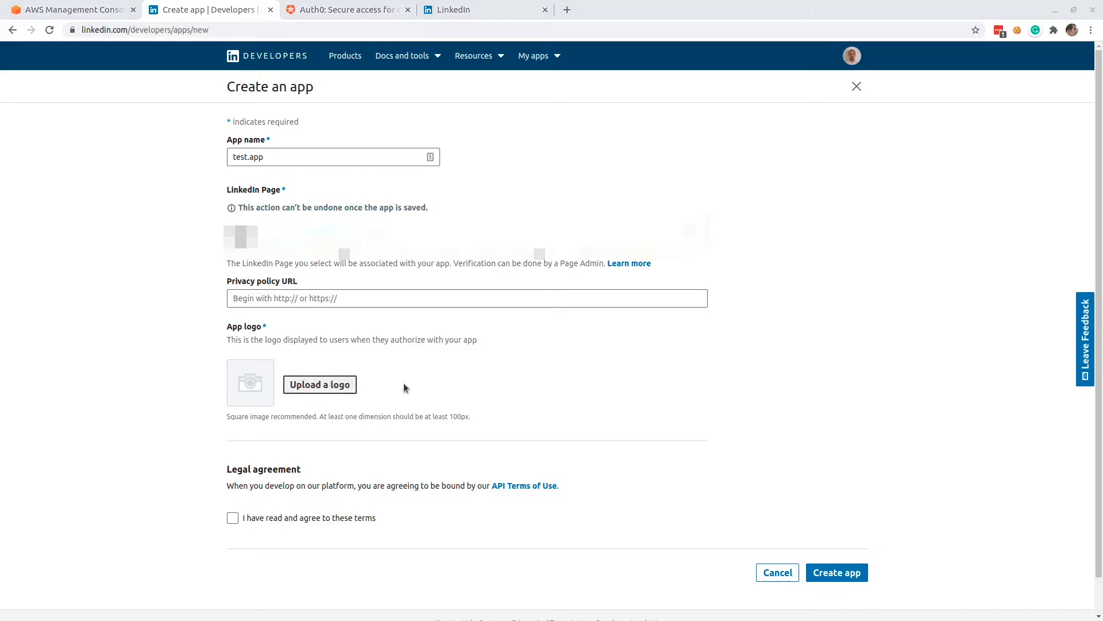
pyautogui.click(881, 51)
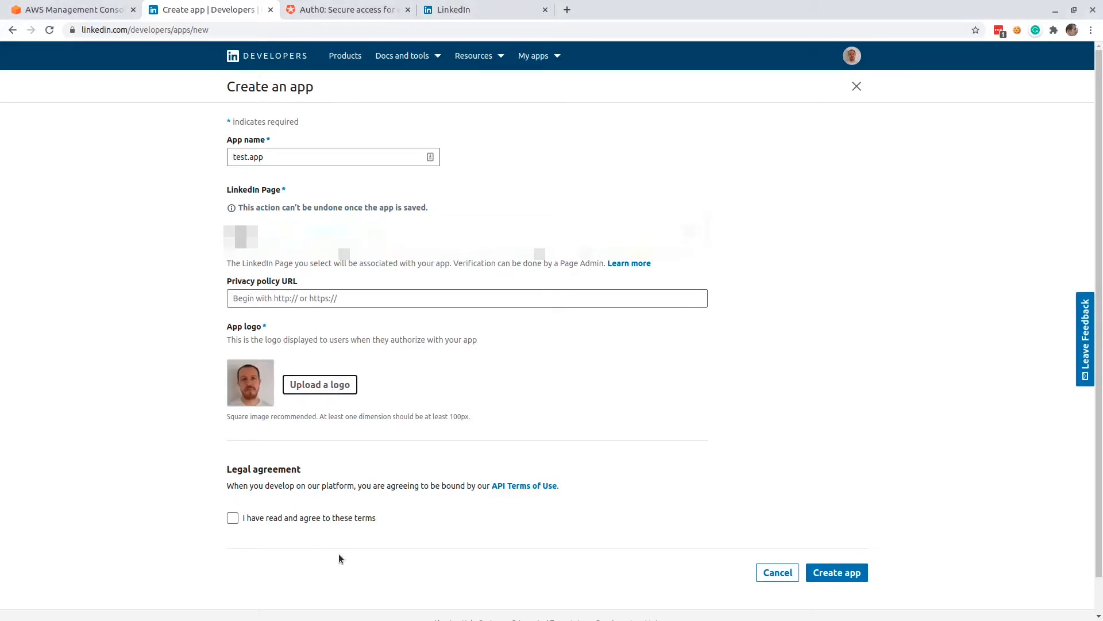
pyautogui.click(233, 519)
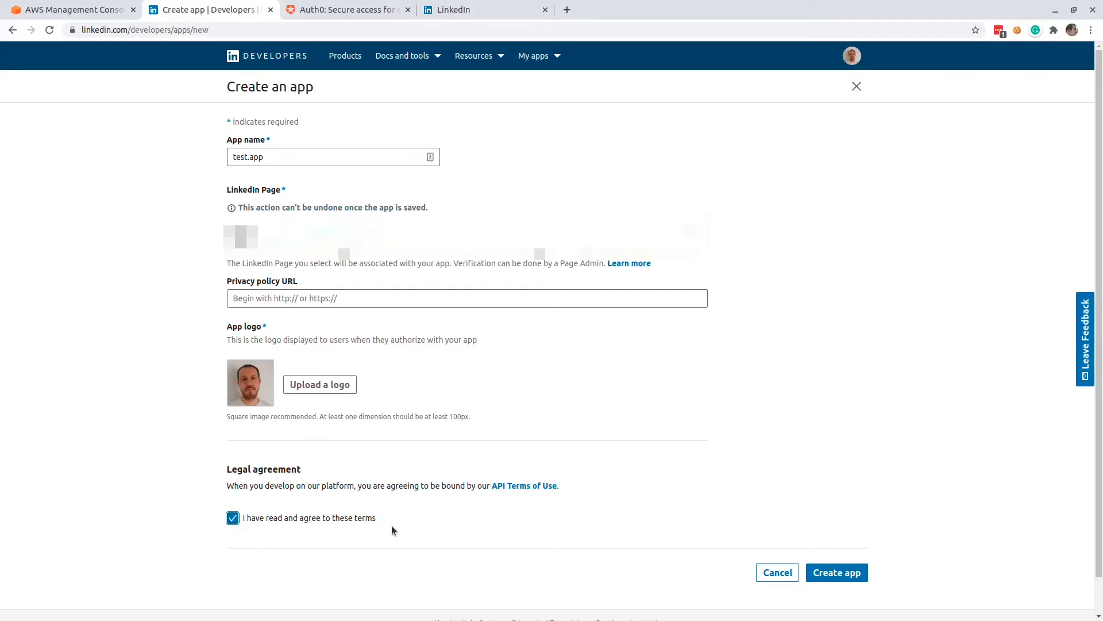
pyautogui.click(836, 570)
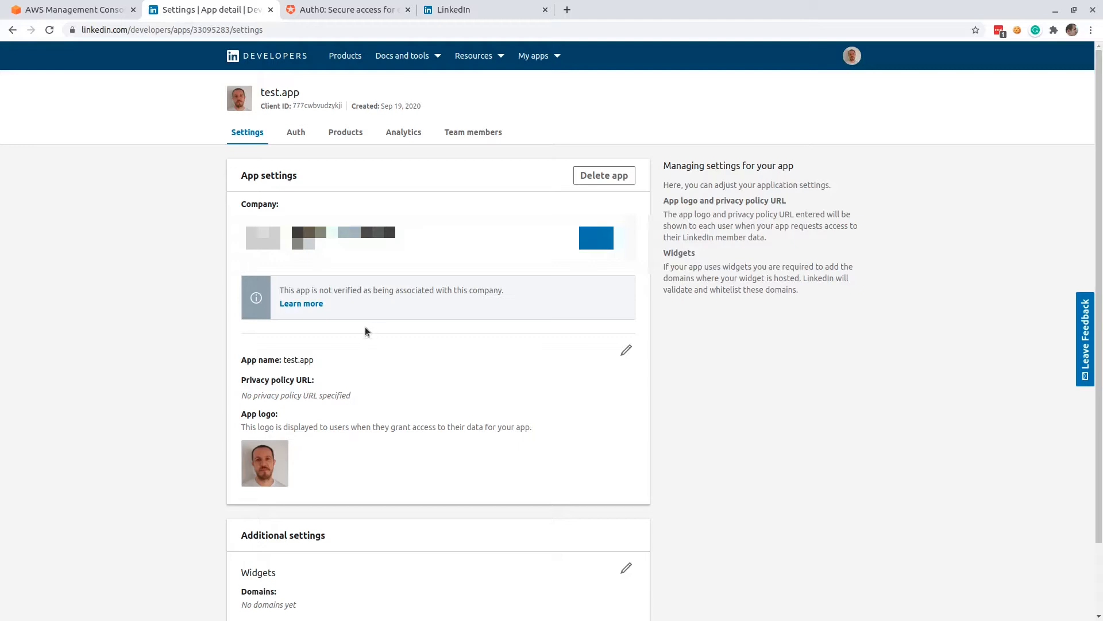
# Add the Sign In with LinkedIn product to test.app, agreeing to its terms.
pyautogui.click(343, 134)
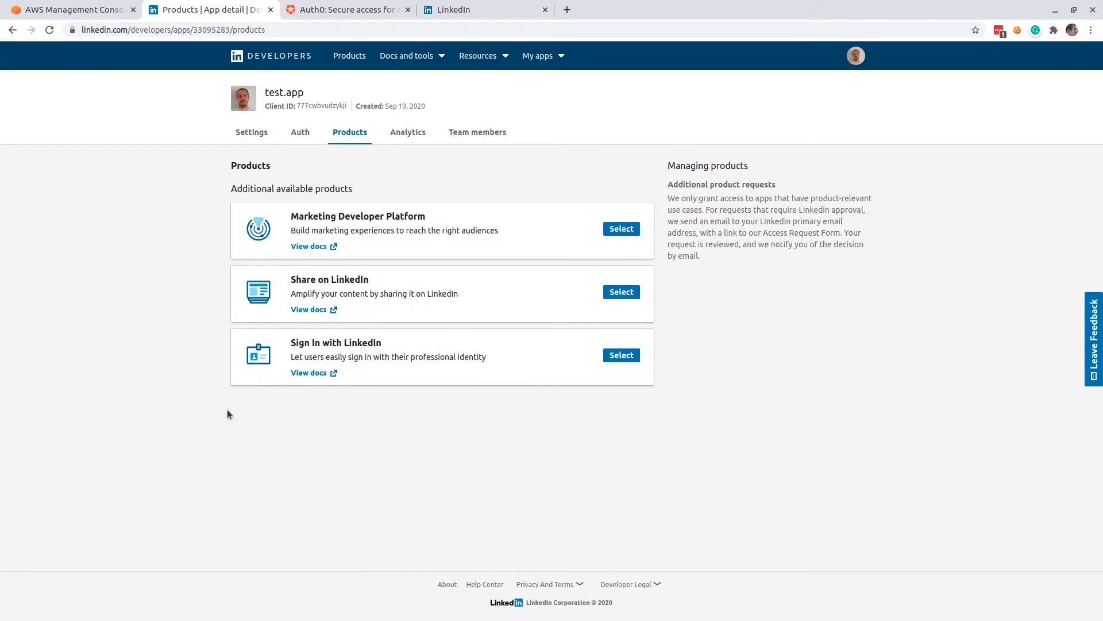
pyautogui.click(611, 359)
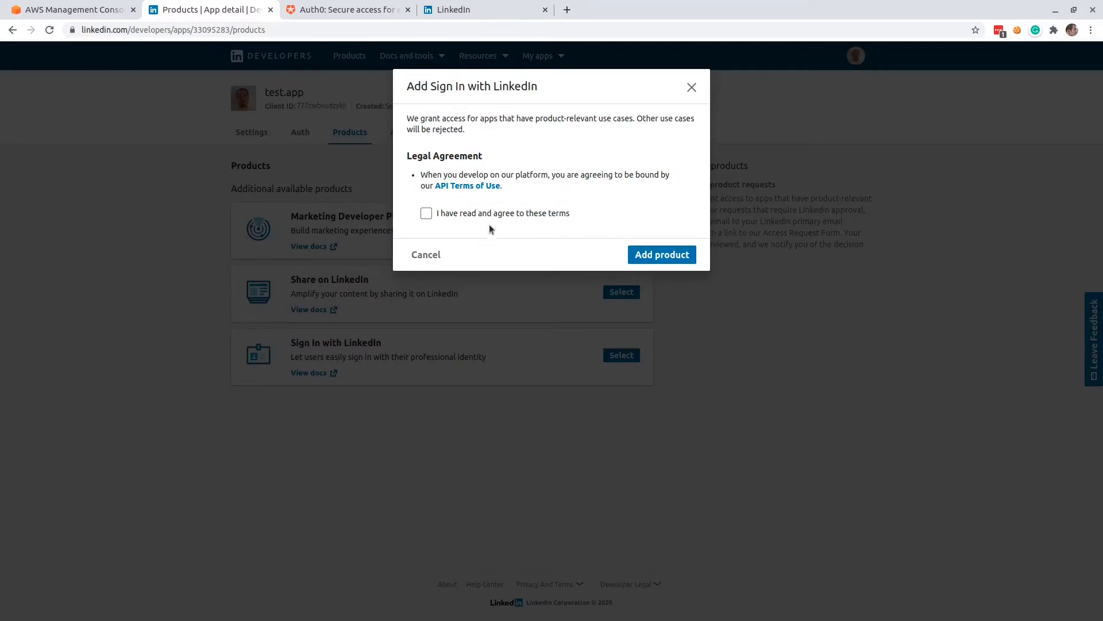
pyautogui.click(489, 214)
pyautogui.click(640, 254)
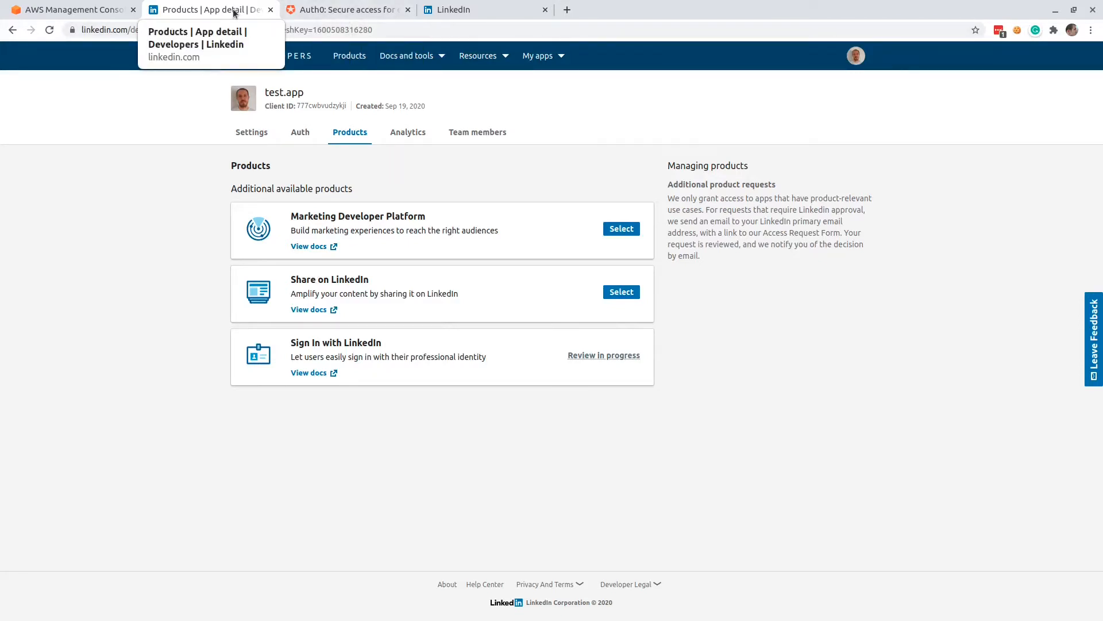
# Log in to Auth0 and create a Regular Web Application named My App.
pyautogui.click(339, 15)
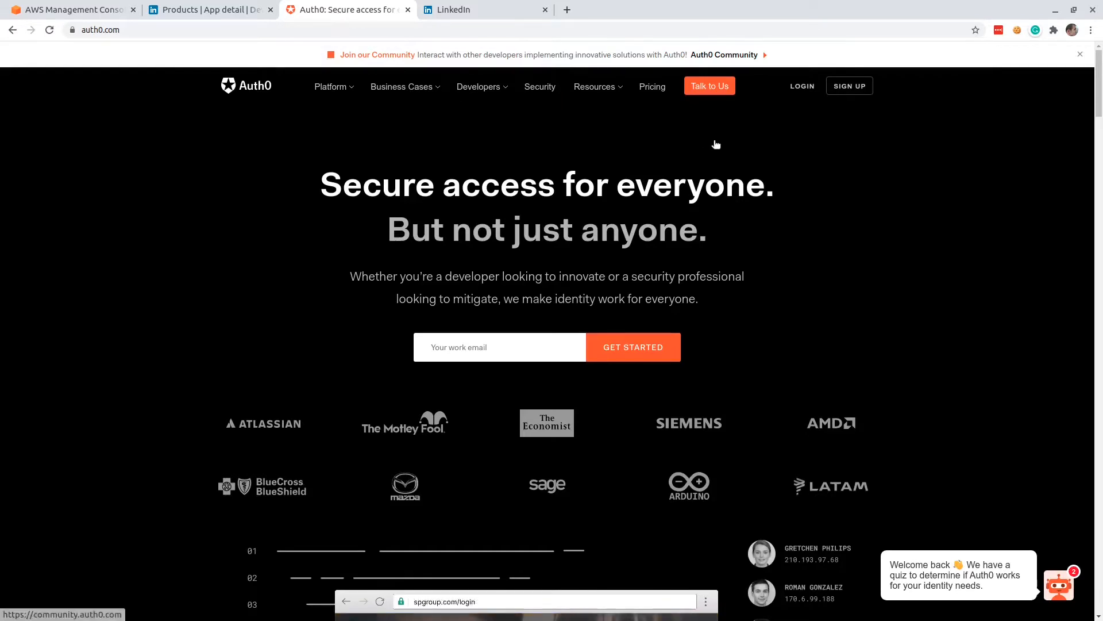
pyautogui.click(801, 87)
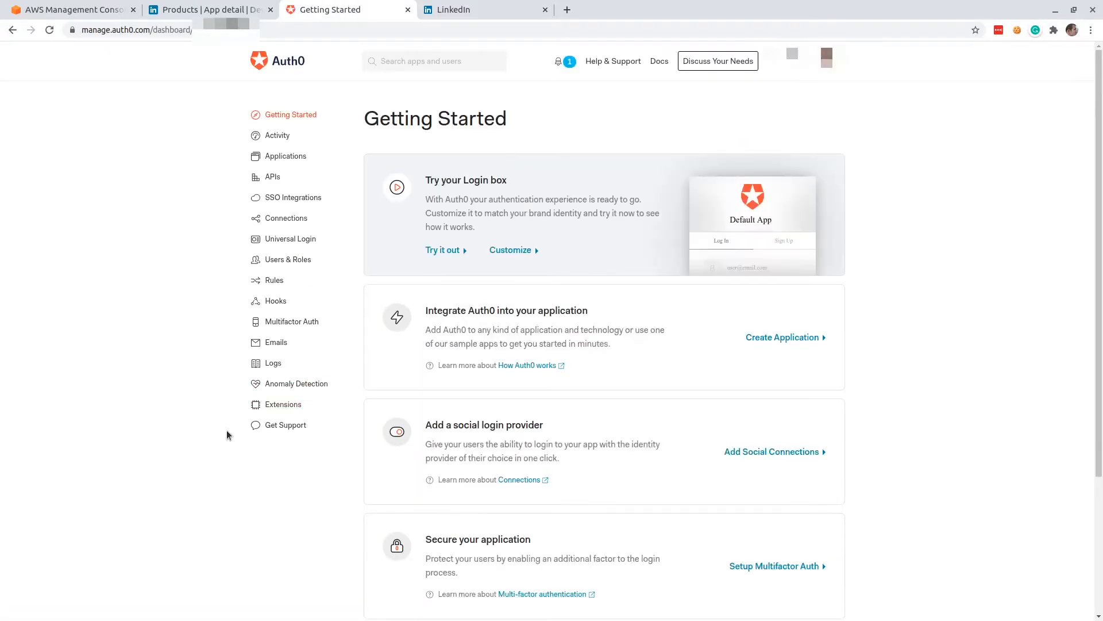
pyautogui.click(284, 160)
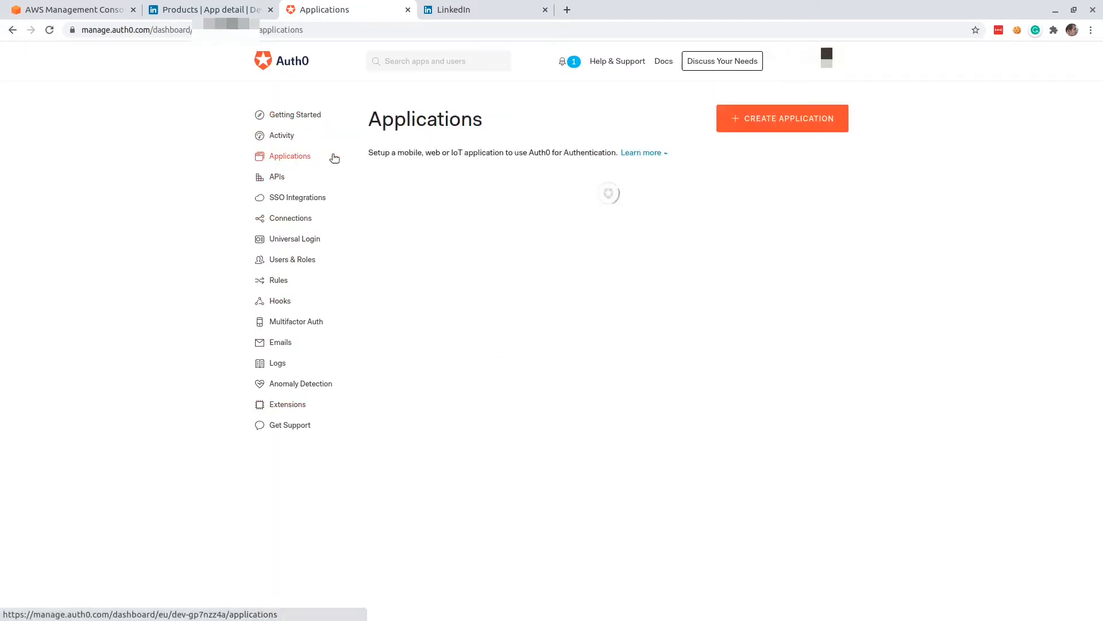
pyautogui.click(604, 271)
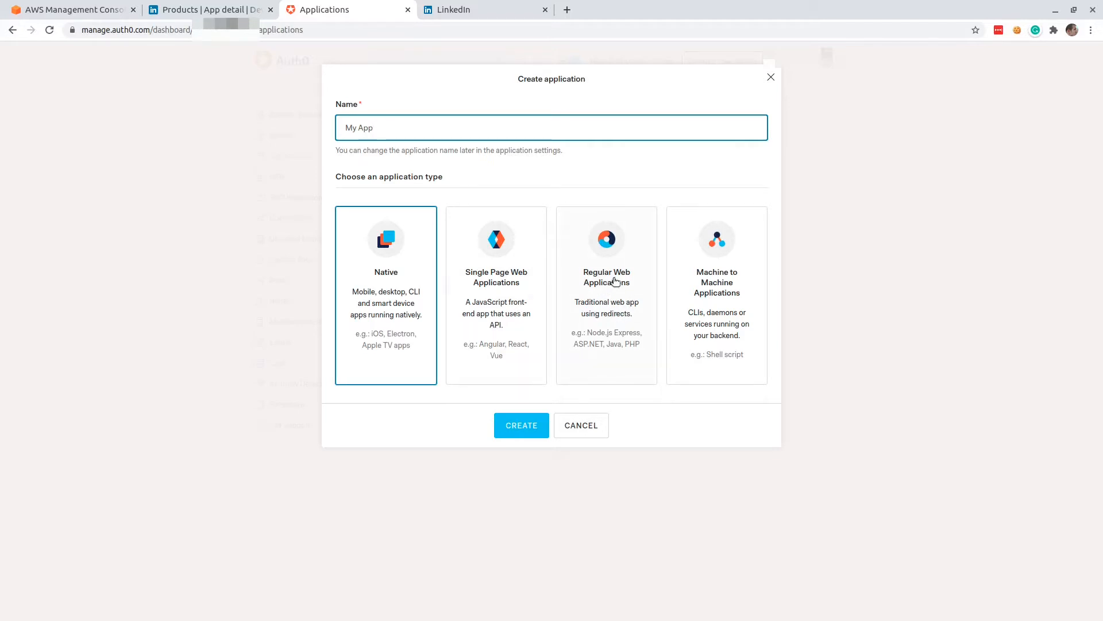
pyautogui.click(615, 281)
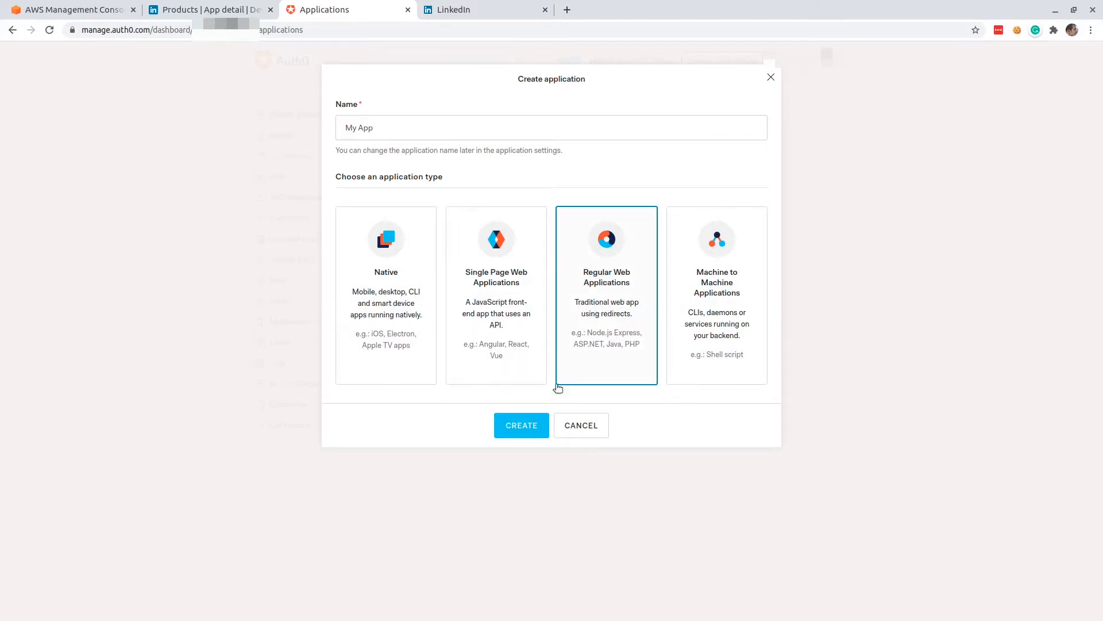
pyautogui.click(531, 431)
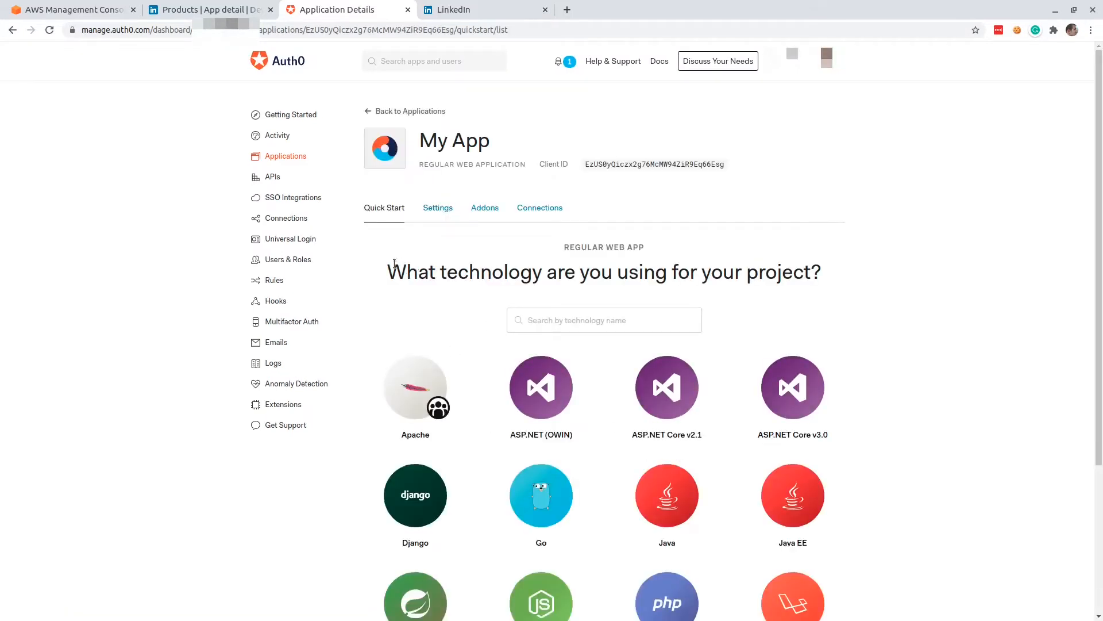
pyautogui.click(210, 14)
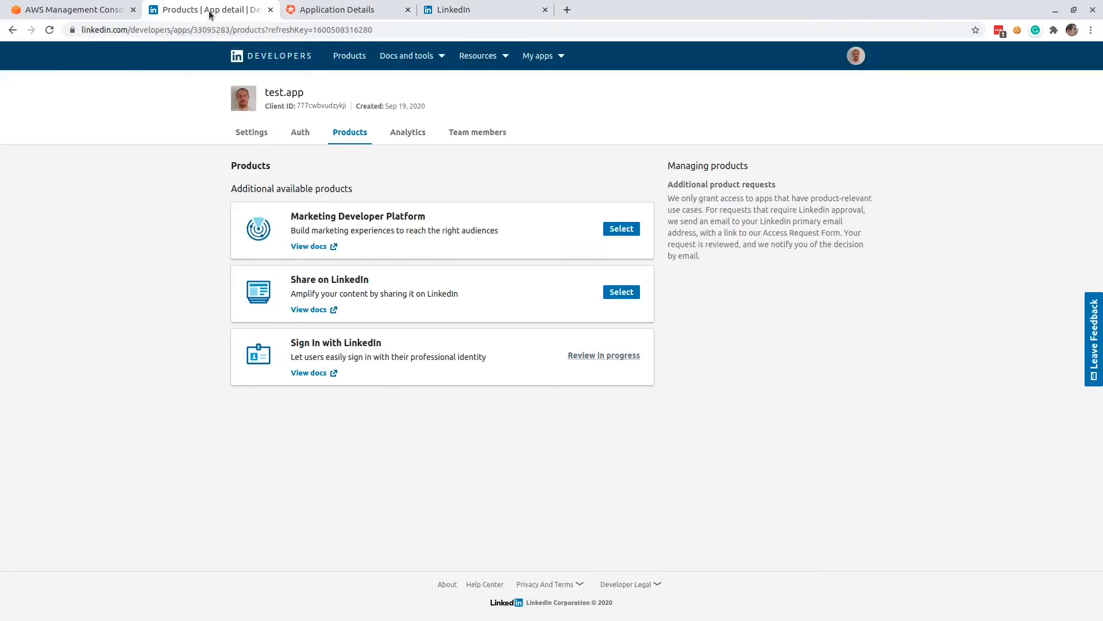
pyautogui.click(299, 136)
pyautogui.scroll(-3, 436, 281)
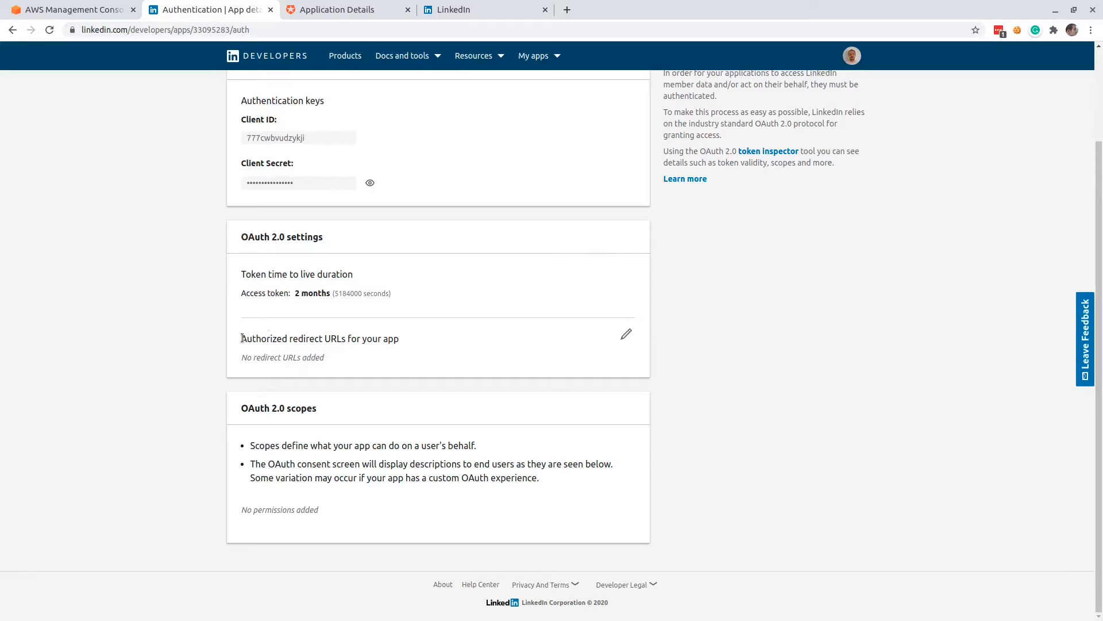
pyautogui.moveTo(242, 338); pyautogui.dragTo(413, 338)
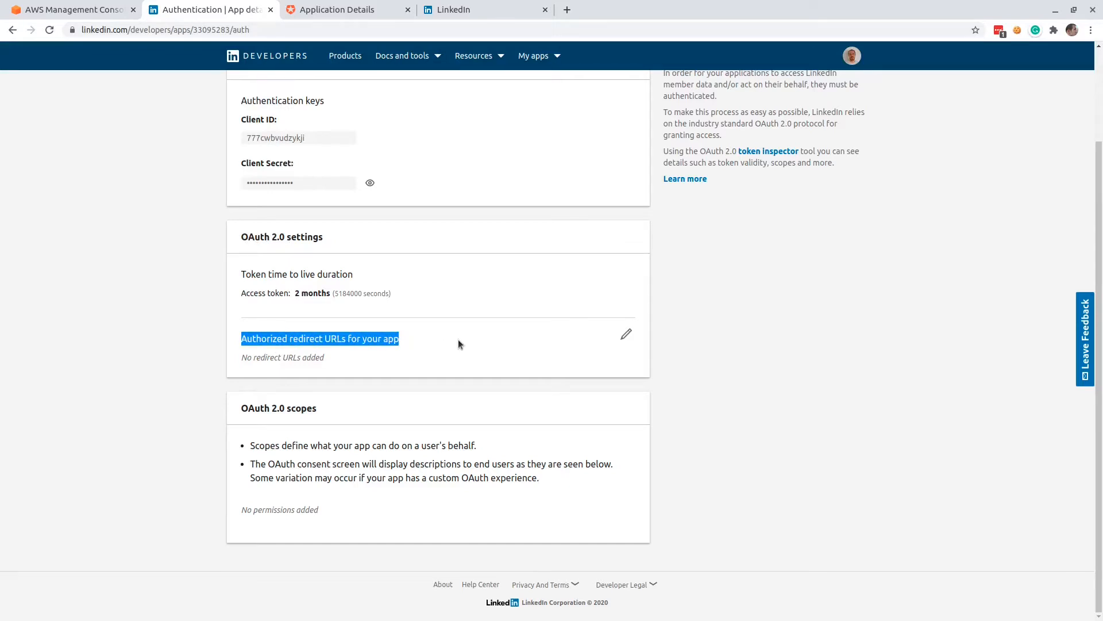
pyautogui.click(626, 334)
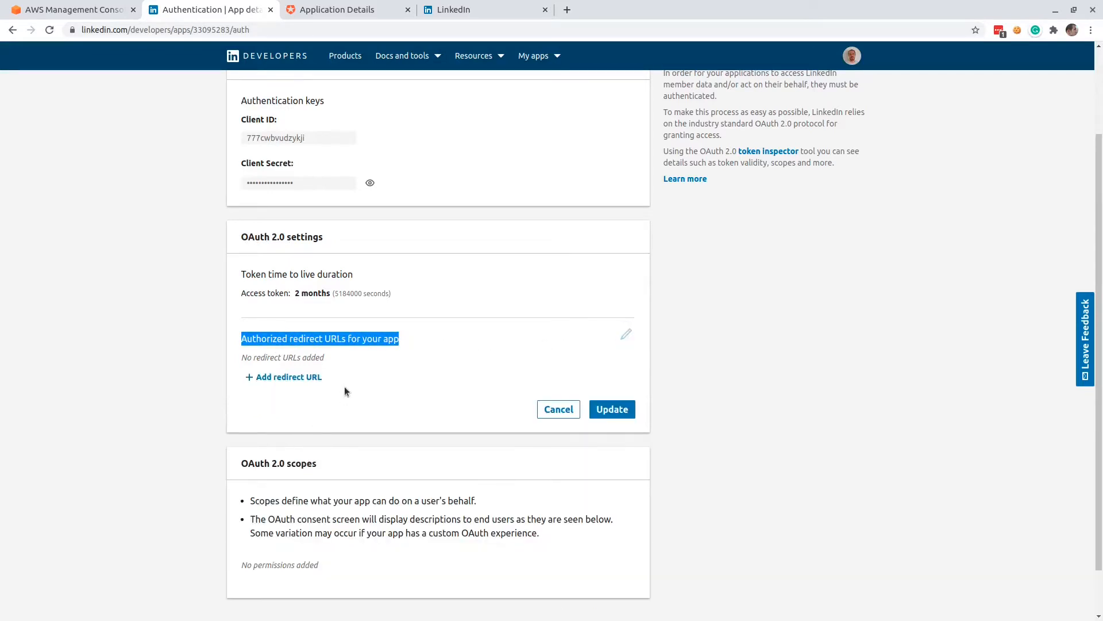
pyautogui.click(269, 378)
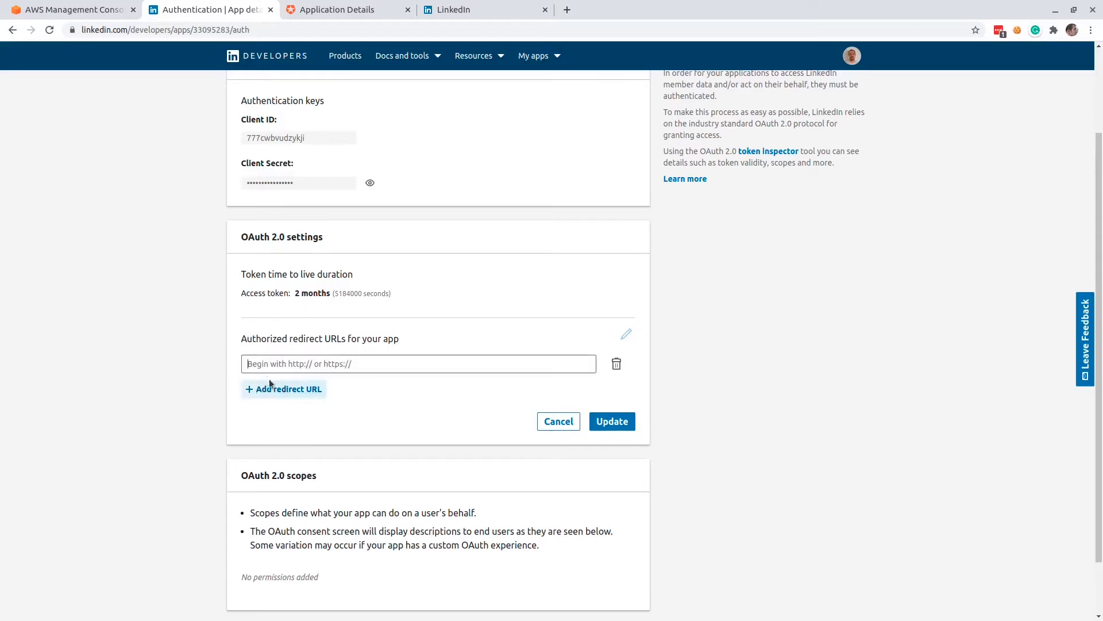
pyautogui.write('https')
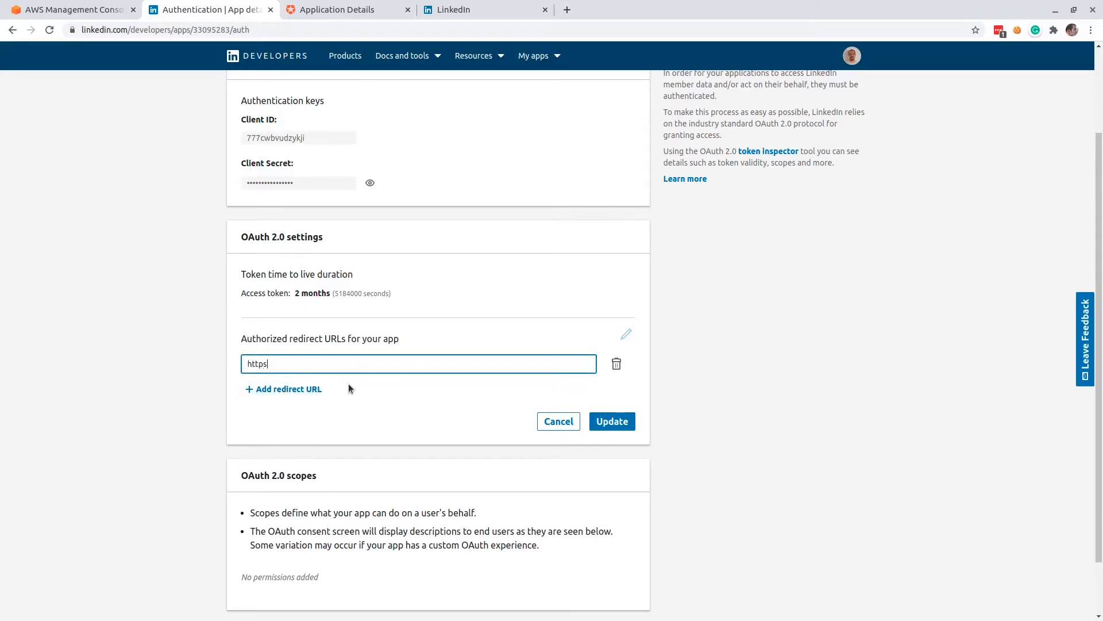
pyautogui.write('://')
# Complete the LinkedIn redirect URL with My App's domain copied from its Auth0 settings plus /login/callback, and save it.
pyautogui.click(326, 12)
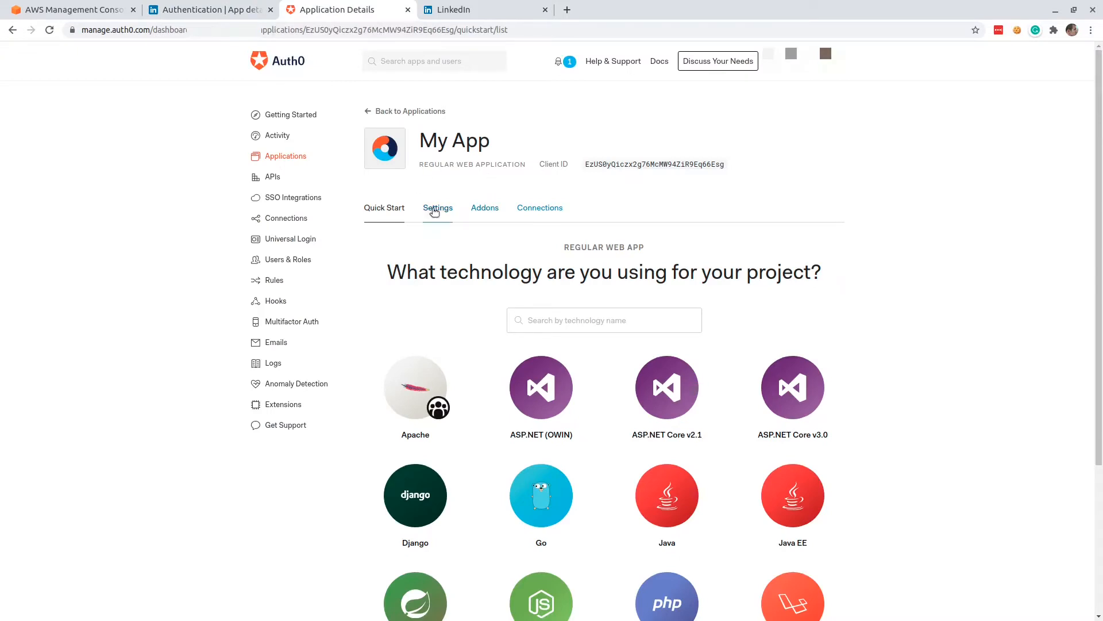
pyautogui.click(434, 212)
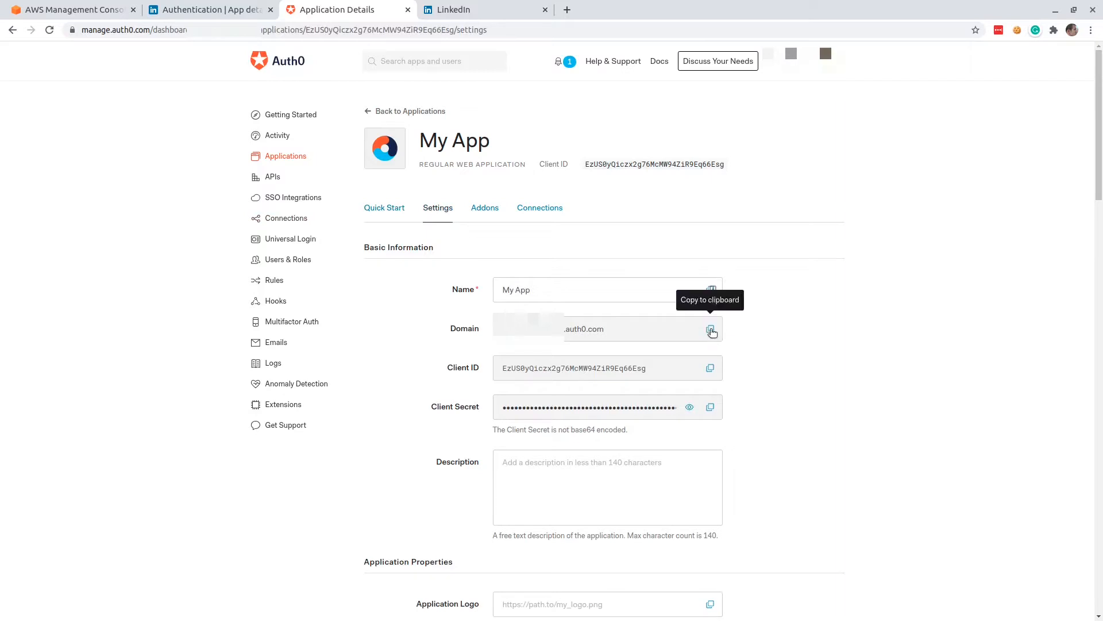
pyautogui.click(711, 332)
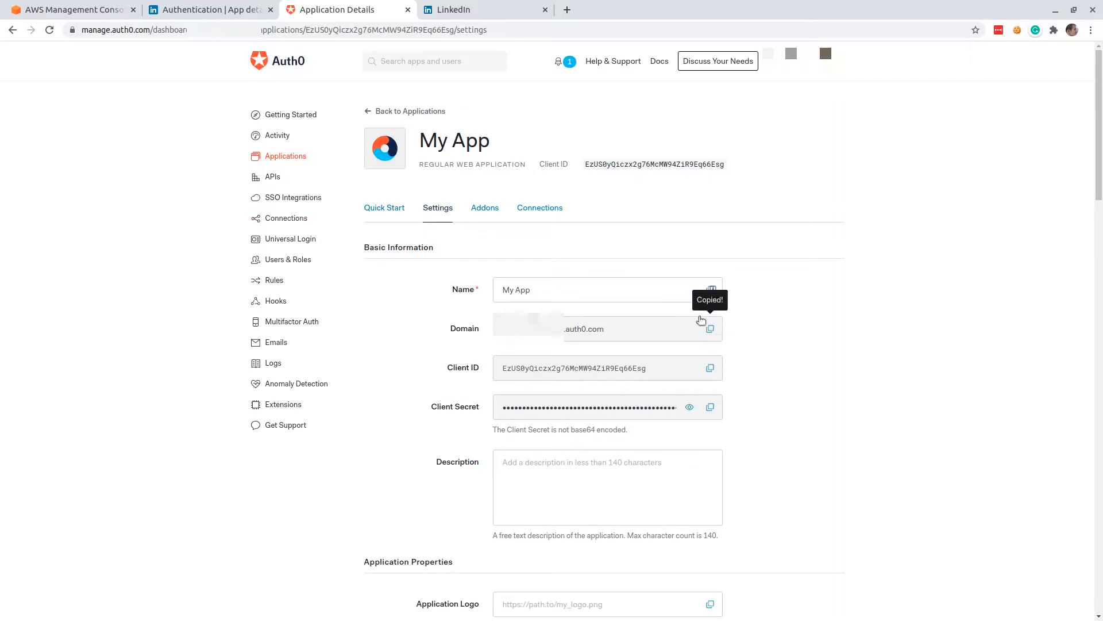
pyautogui.click(227, 12)
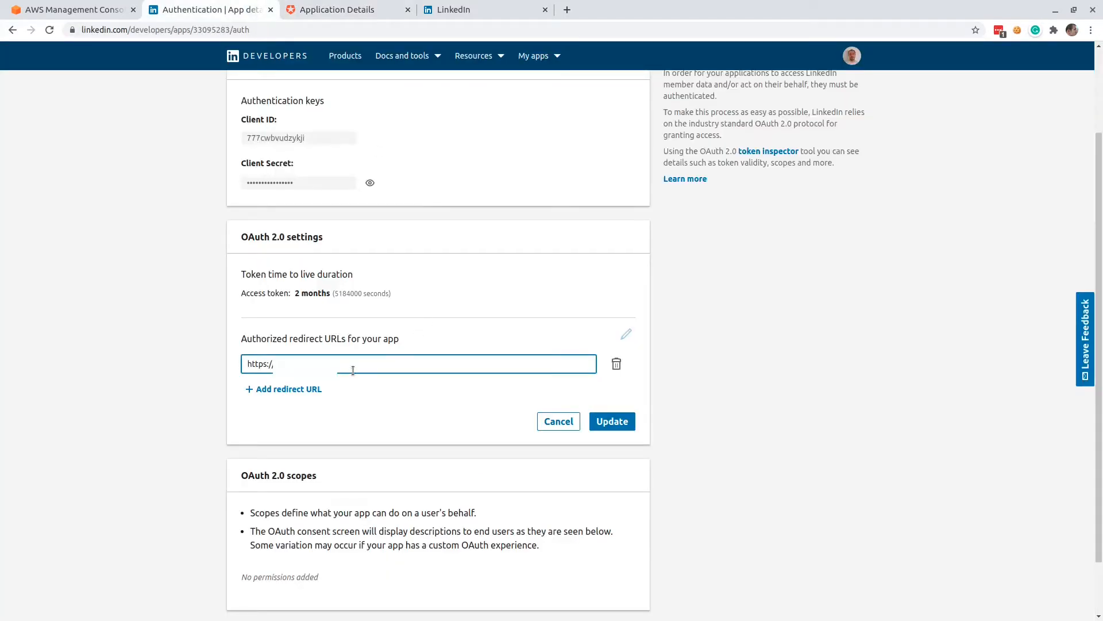
pyautogui.hotkey('ctrl', 'v')
pyautogui.write('login/callback')
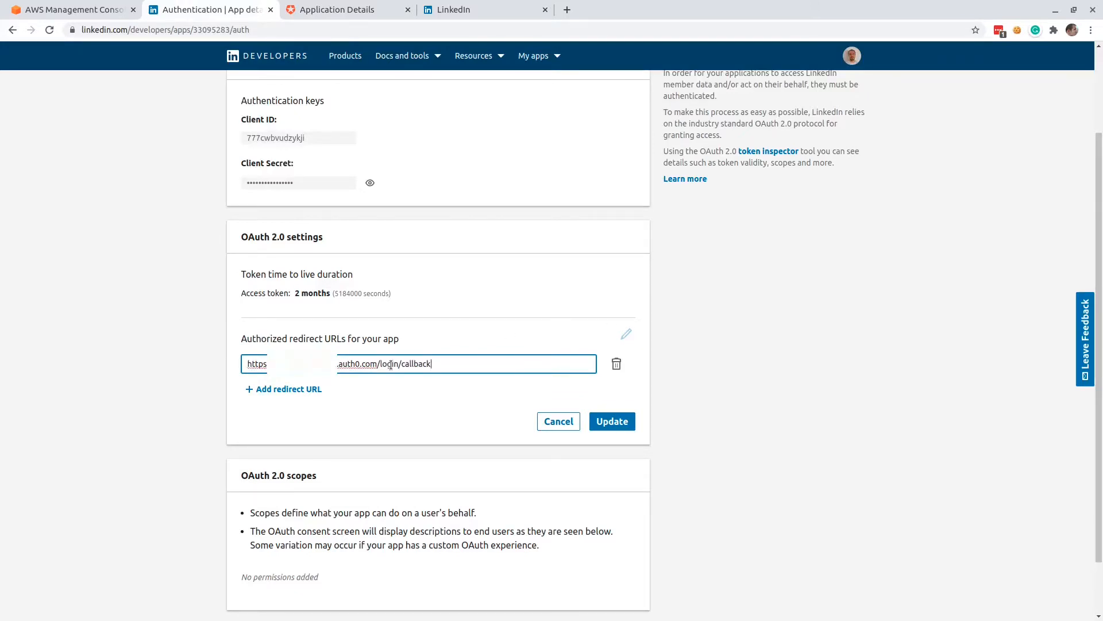
pyautogui.click(611, 423)
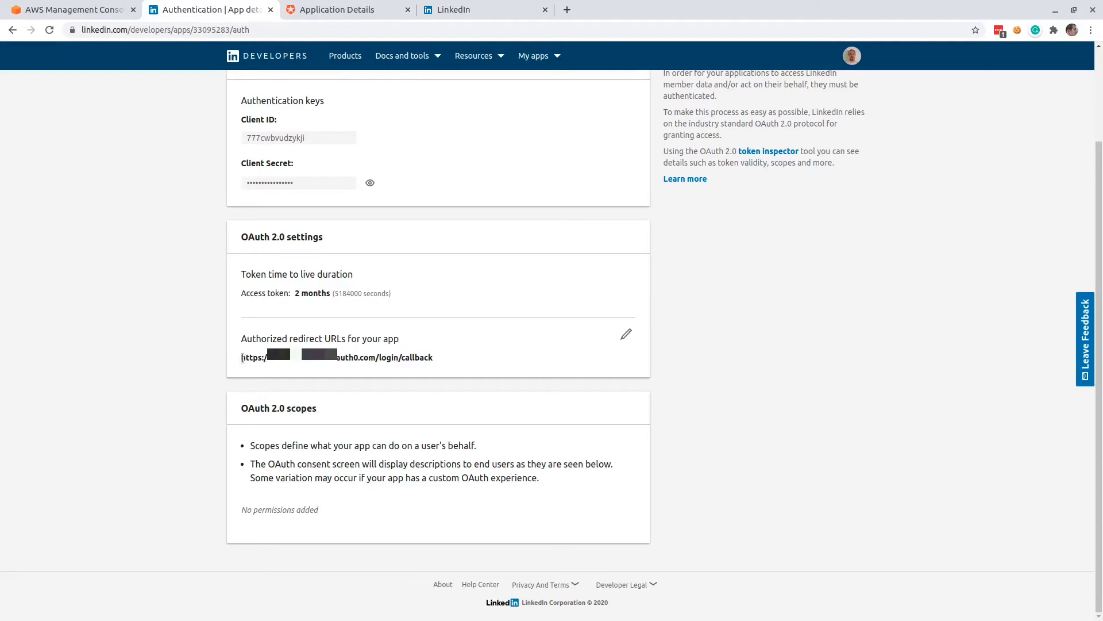
pyautogui.moveTo(243, 358); pyautogui.dragTo(443, 358)
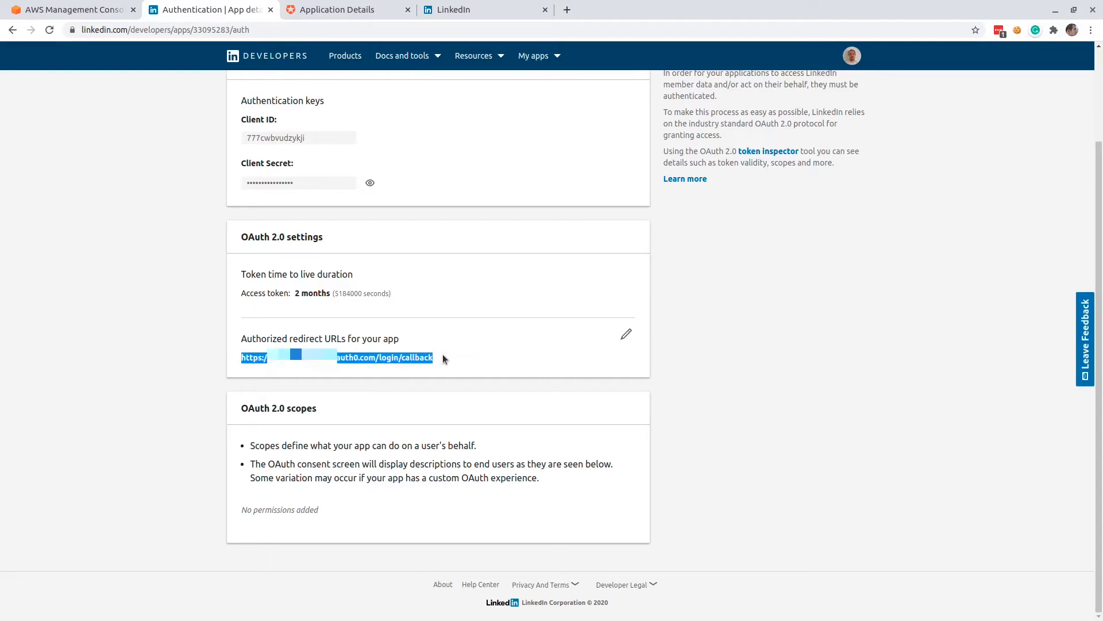
# Switch to Auth0 and start a new LinkedIn social connection.
pyautogui.click(435, 286)
pyautogui.scroll(3, 435, 283)
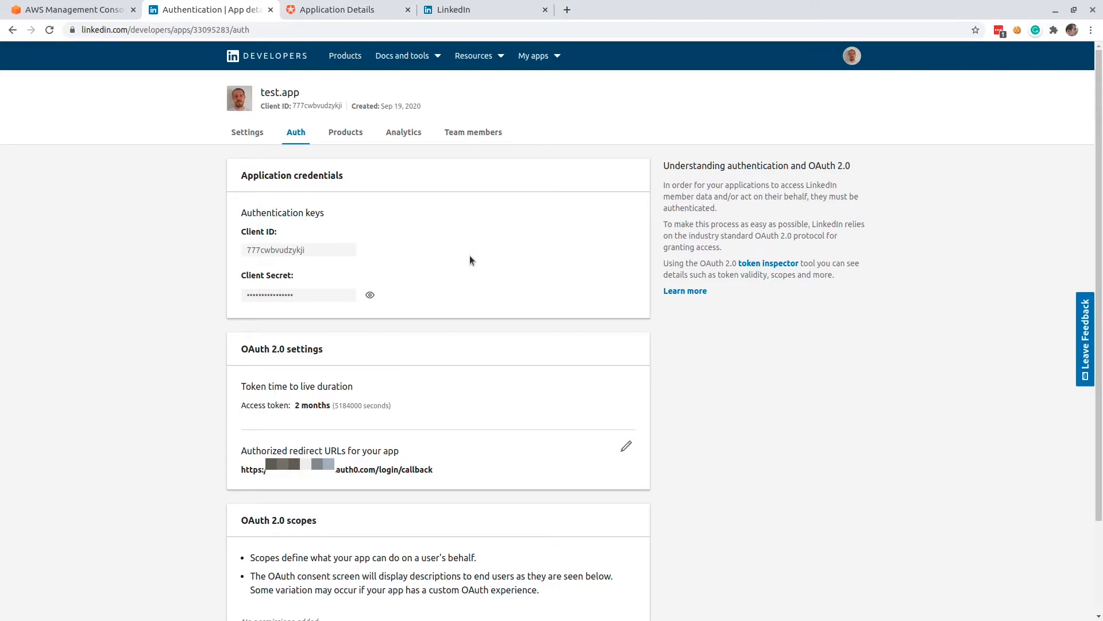
pyautogui.click(339, 10)
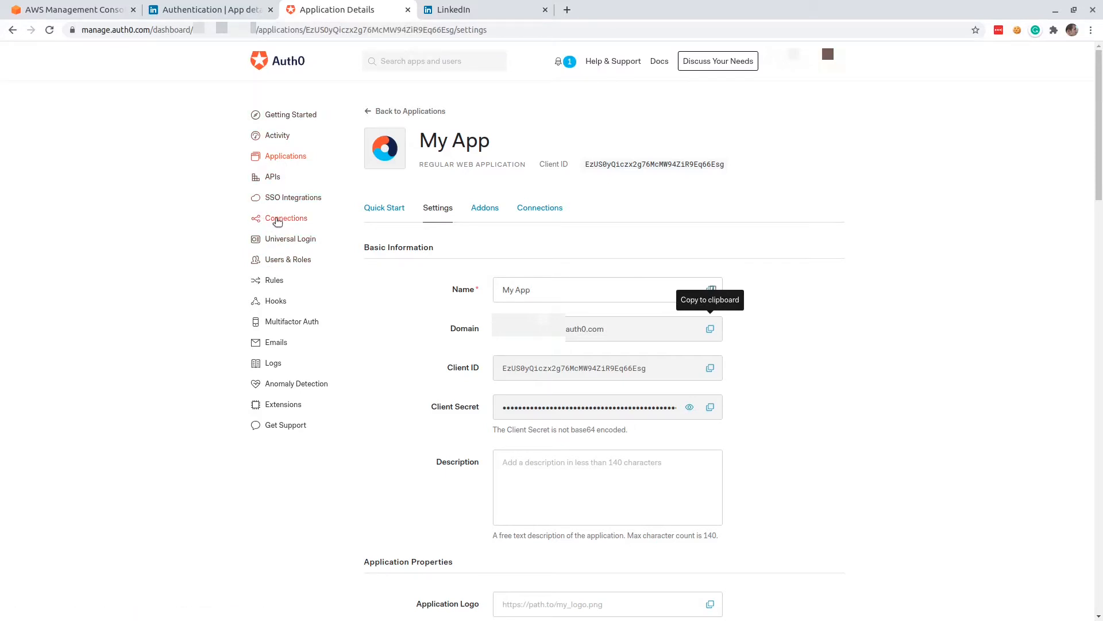
pyautogui.click(277, 219)
pyautogui.click(288, 254)
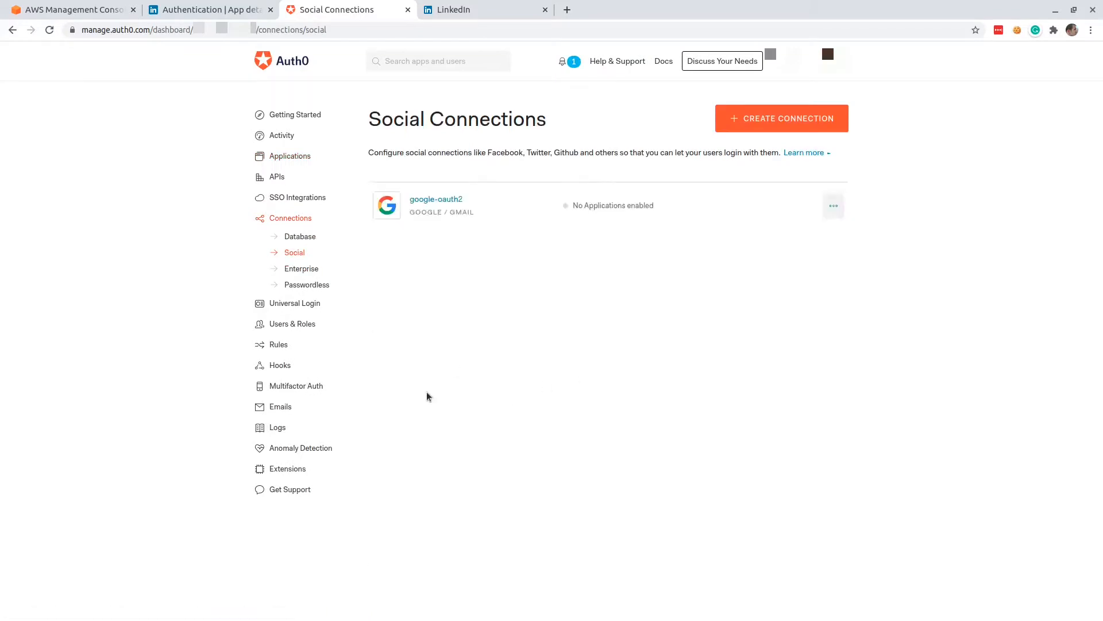
pyautogui.click(758, 121)
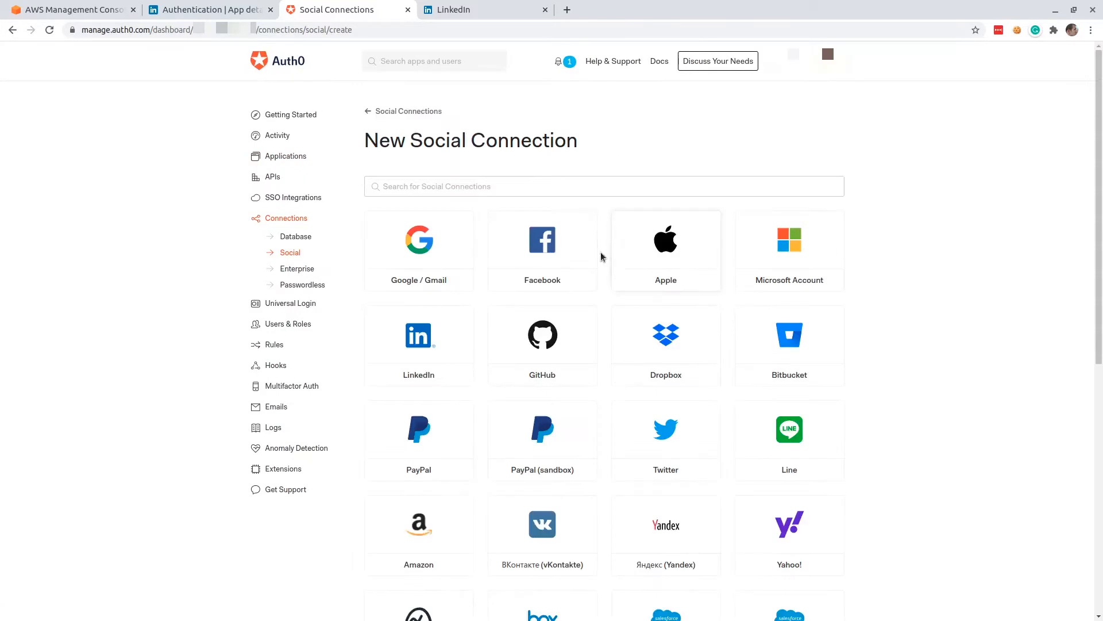
pyautogui.click(421, 343)
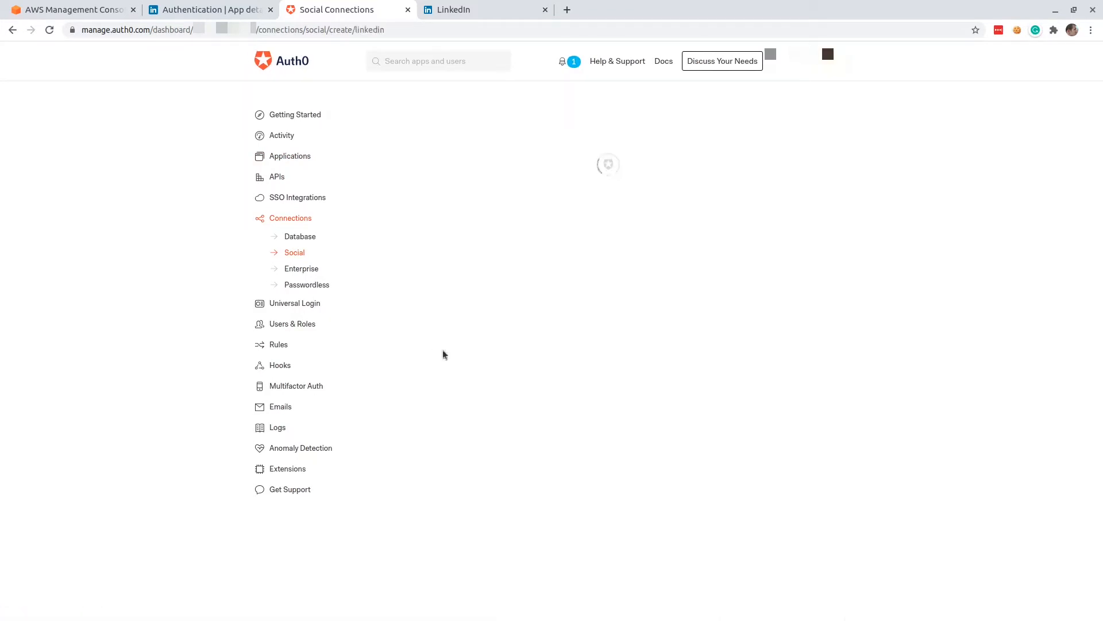
pyautogui.click(527, 272)
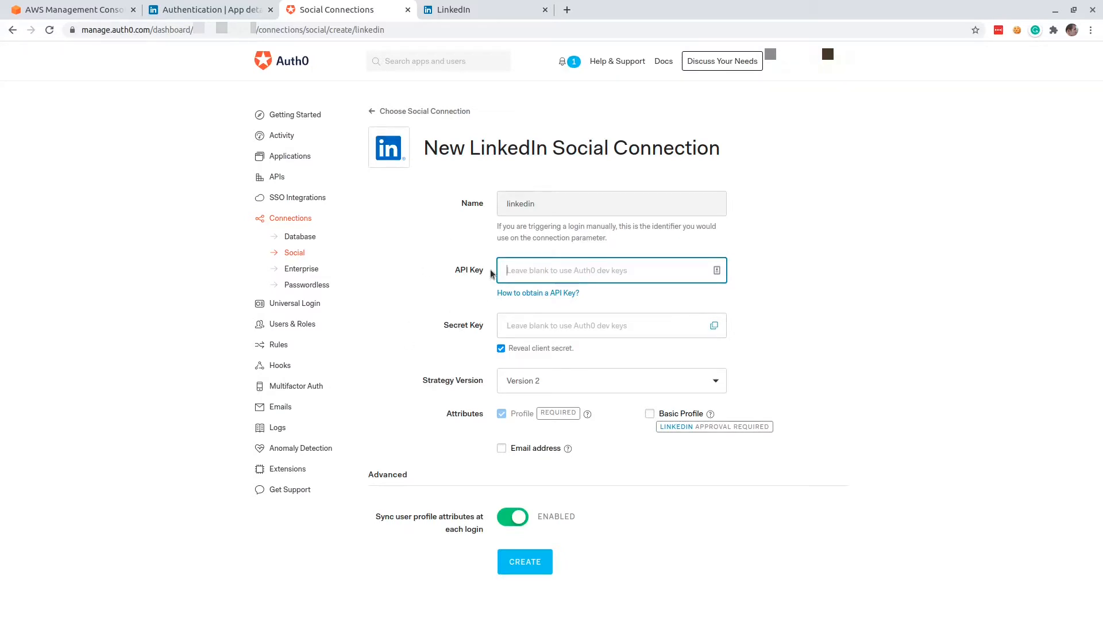
# Copy test.app's Client ID from LinkedIn Developers into the API Key field of the new Auth0 LinkedIn connection.
pyautogui.click(212, 9)
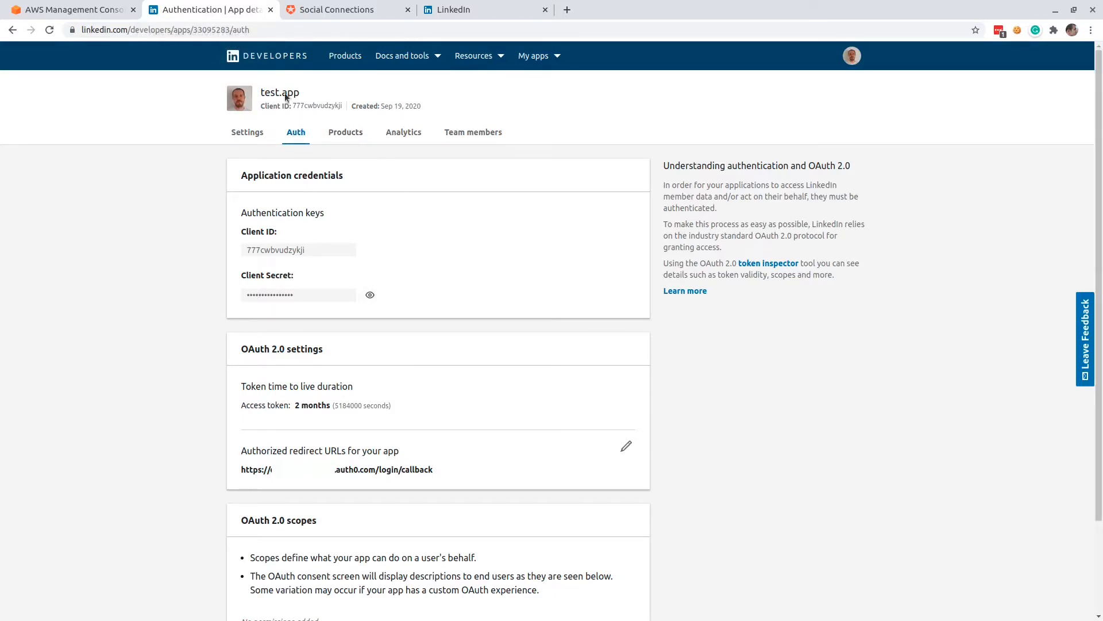
pyautogui.doubleClick(274, 249)
pyautogui.hotkey('ctrl', 'c')
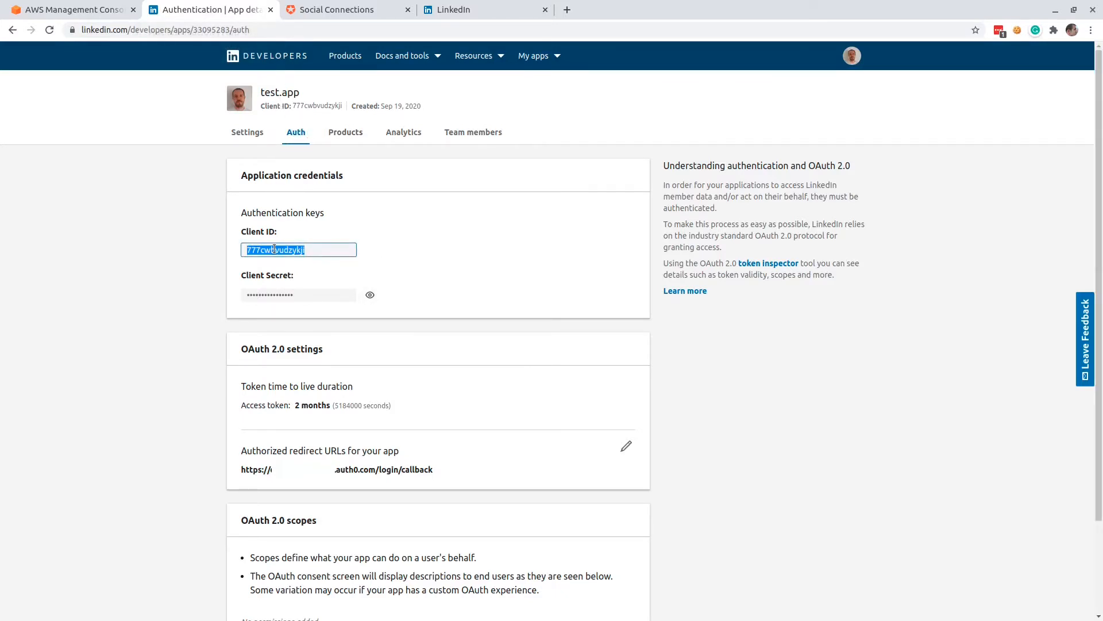
pyautogui.click(317, 11)
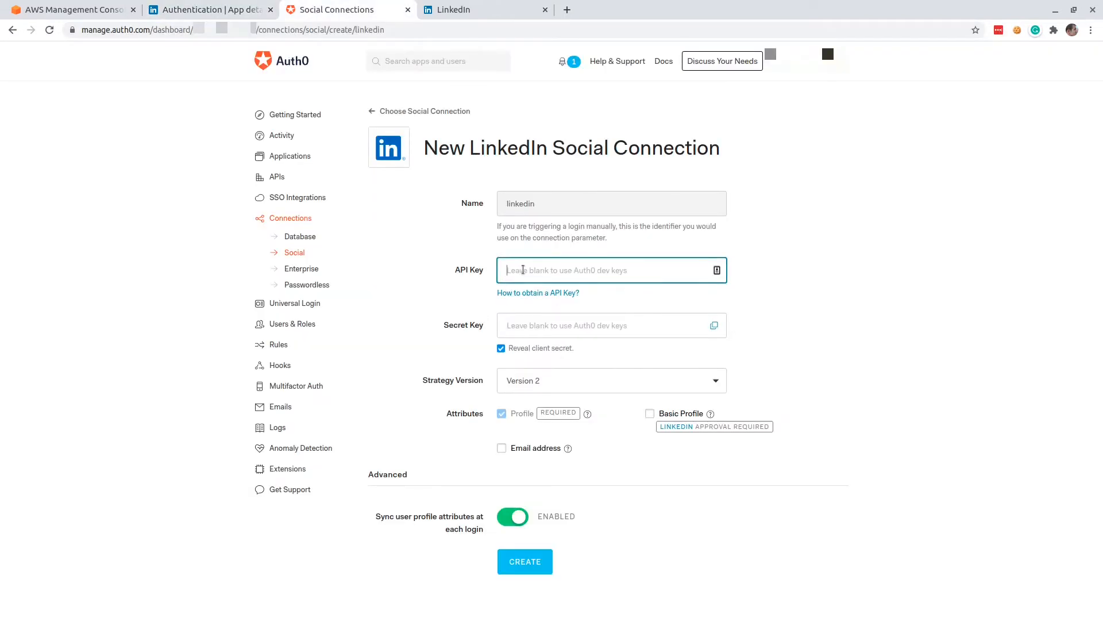
pyautogui.hotkey('ctrl', 'v')
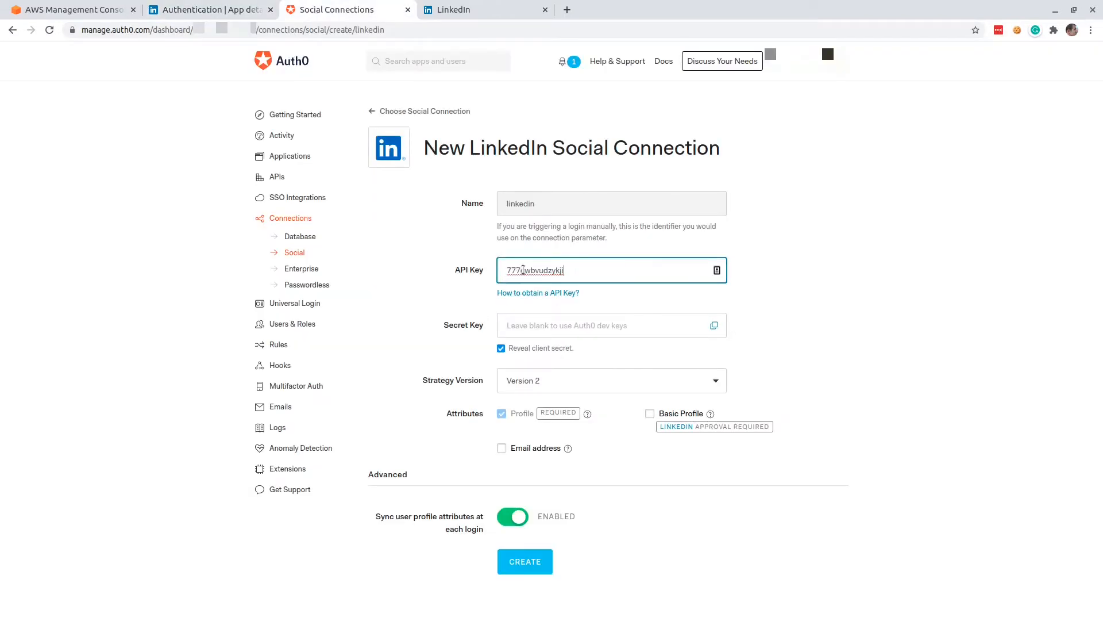
# Reveal test.app's Client Secret on LinkedIn Developers and copy it into the Secret Key field of the Auth0 connection.
pyautogui.click(201, 12)
pyautogui.click(370, 295)
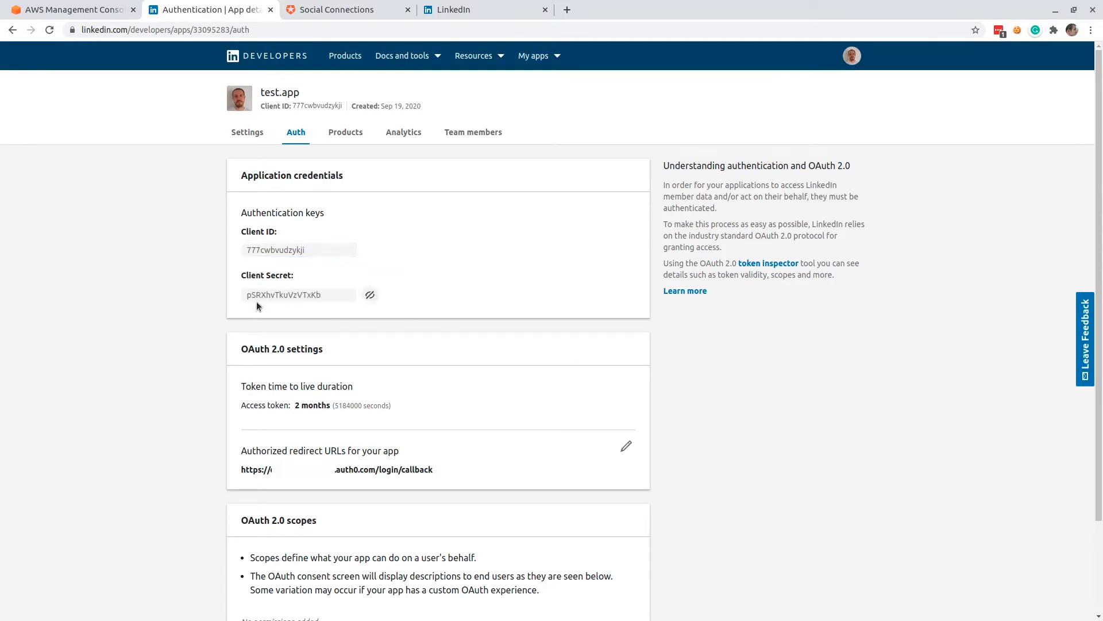
pyautogui.doubleClick(284, 295)
pyautogui.hotkey('ctrl', 'c')
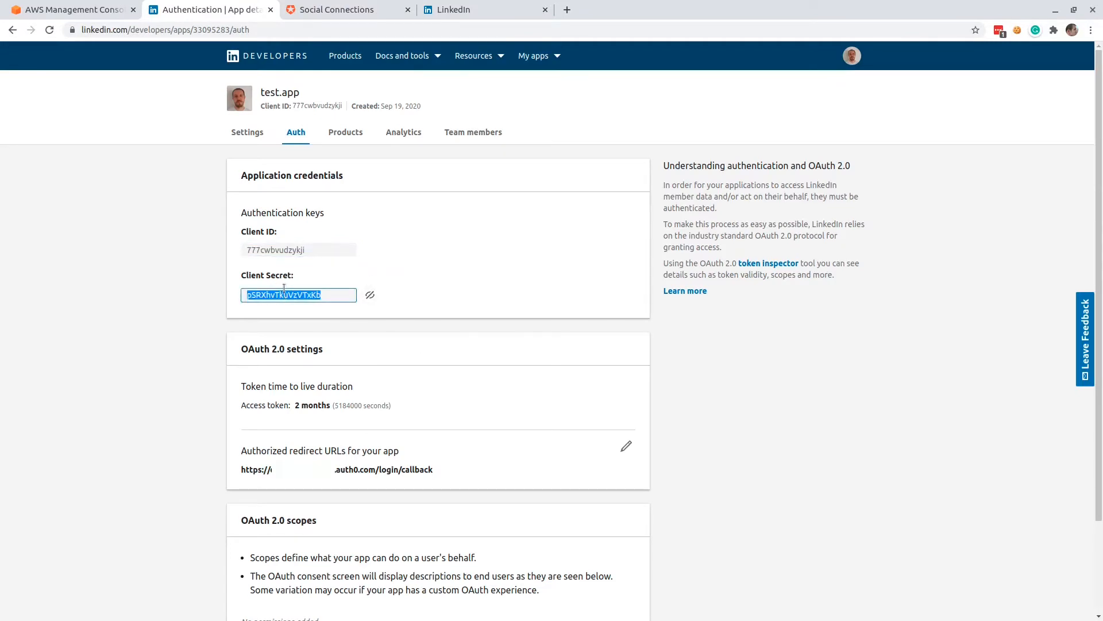
pyautogui.click(319, 10)
pyautogui.click(543, 325)
pyautogui.hotkey('ctrl', 'v')
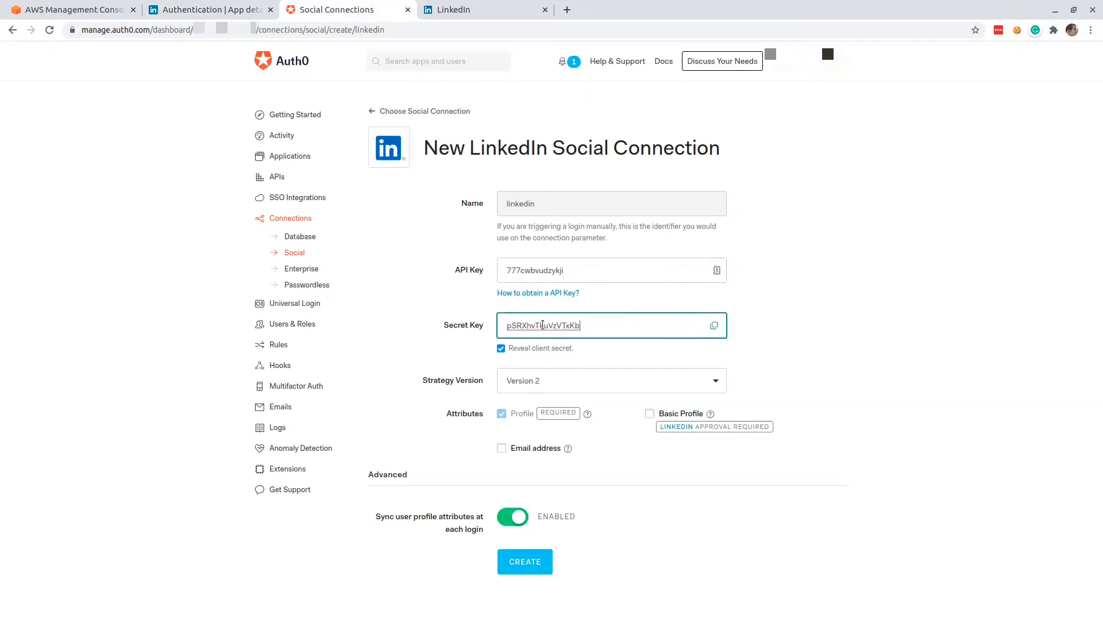
pyautogui.click(833, 346)
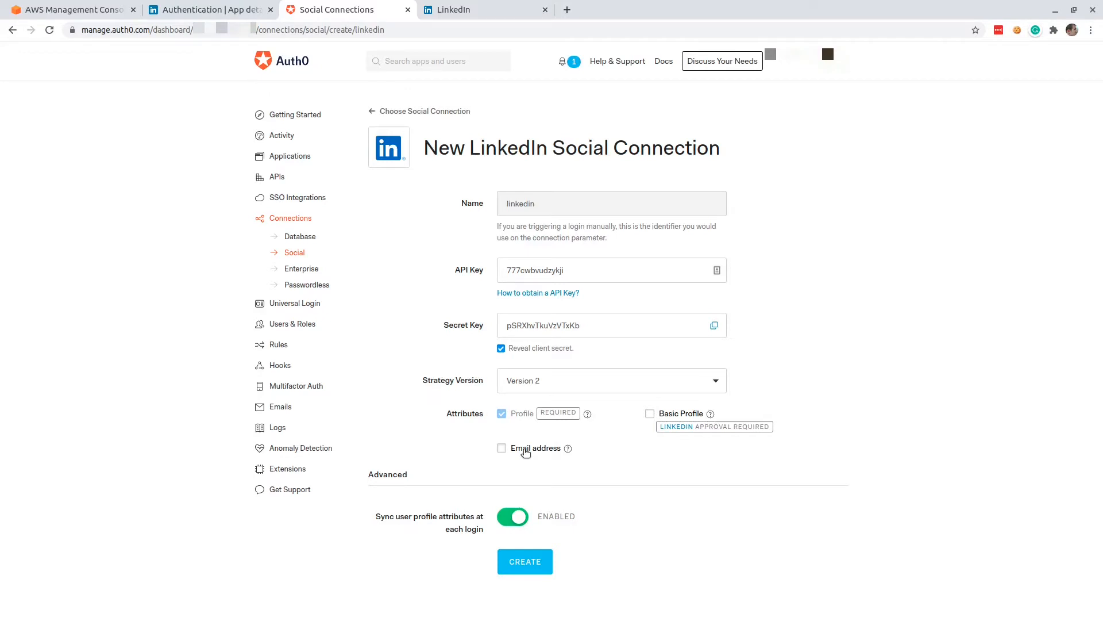
# Create the LinkedIn connection with the Email address attribute included and enable it for My App.
pyautogui.click(526, 452)
pyautogui.click(524, 566)
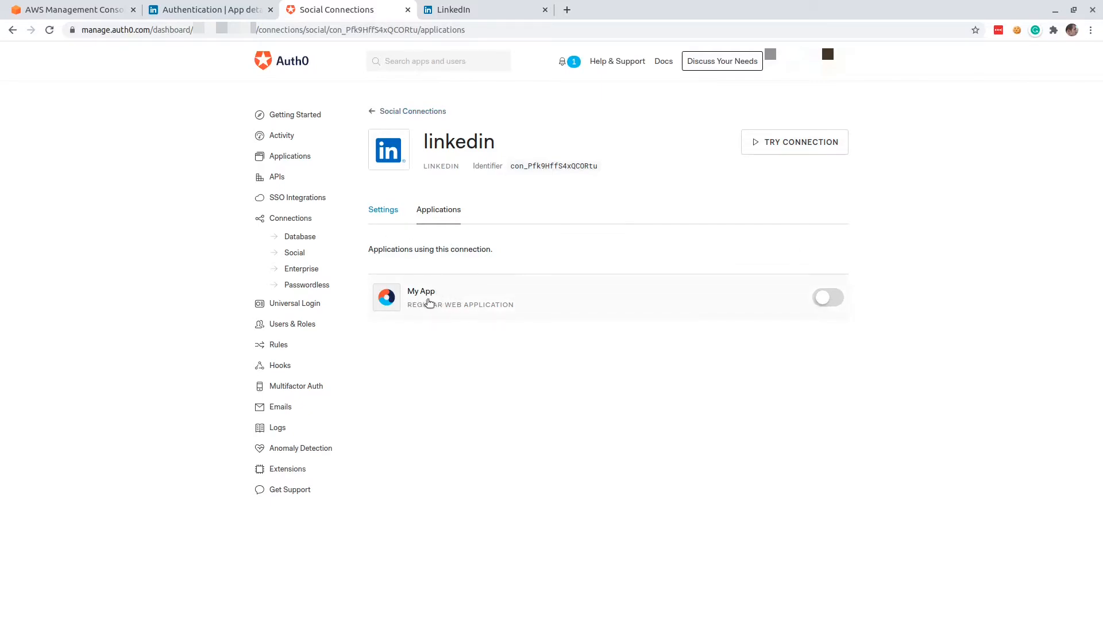
pyautogui.click(826, 298)
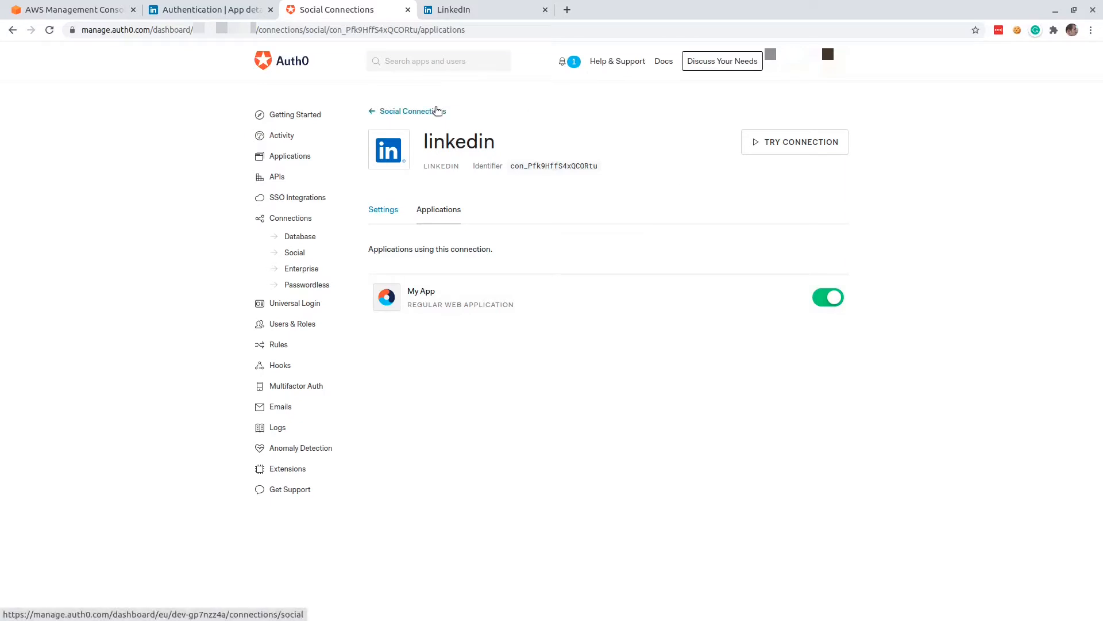
# Try the LinkedIn connection by signing in to LinkedIn and allowing test.app's requested access, and close the result page.
pyautogui.click(782, 147)
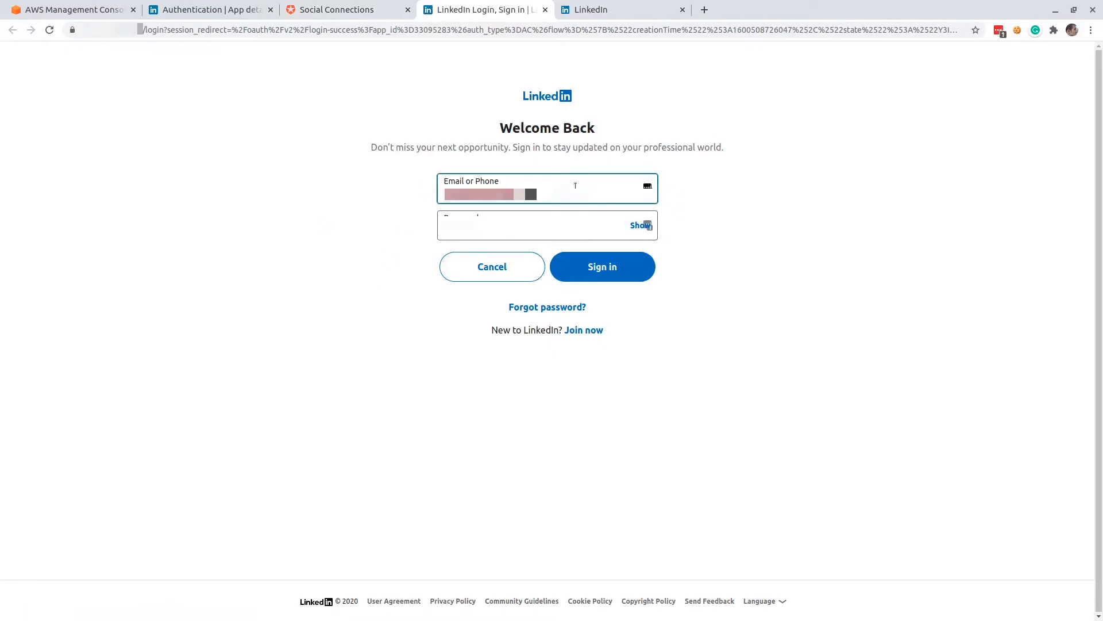
pyautogui.click(611, 269)
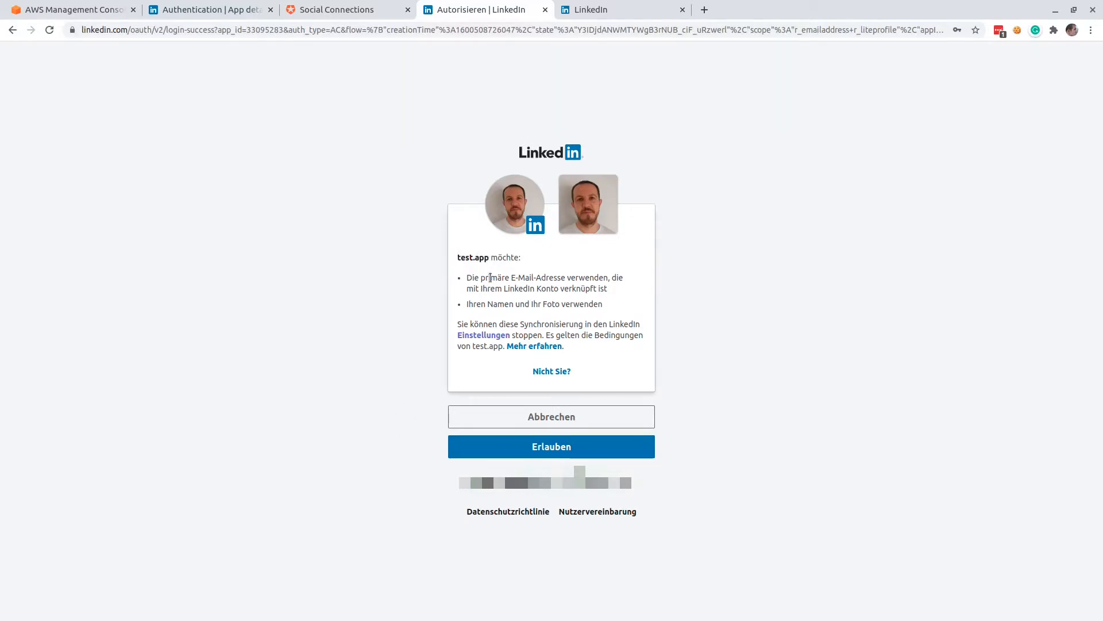
pyautogui.moveTo(481, 279); pyautogui.dragTo(566, 277)
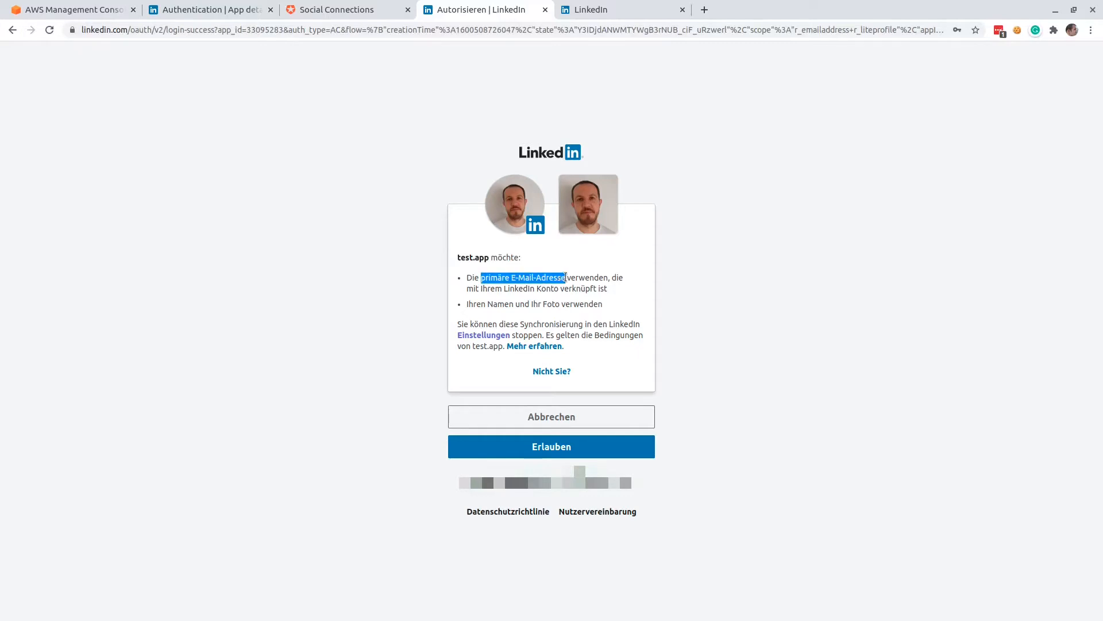
pyautogui.doubleClick(509, 304)
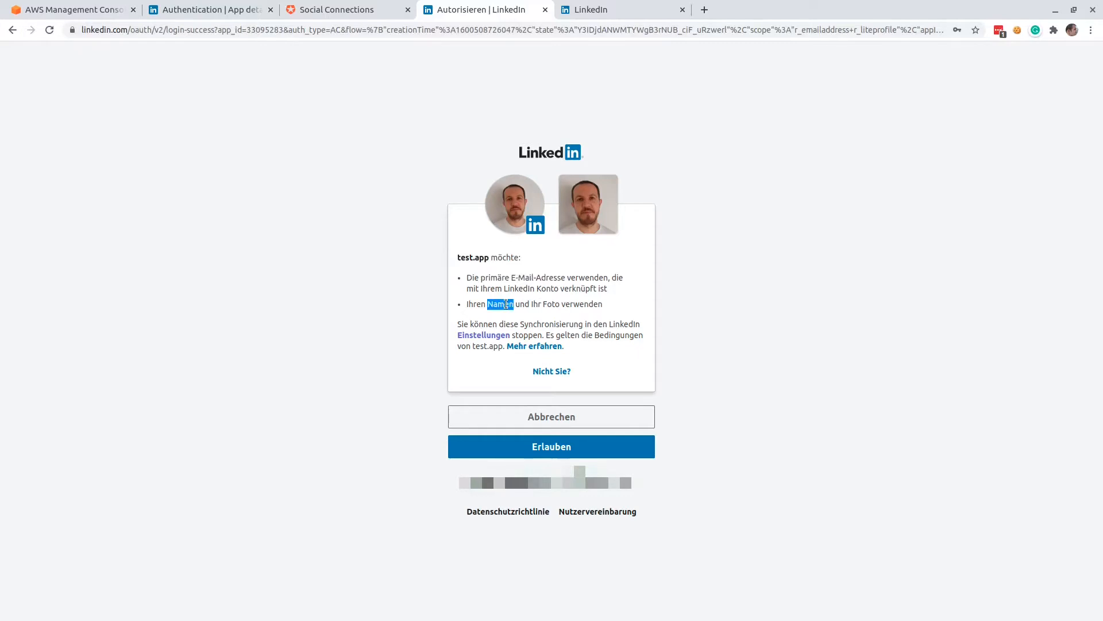
pyautogui.click(549, 306)
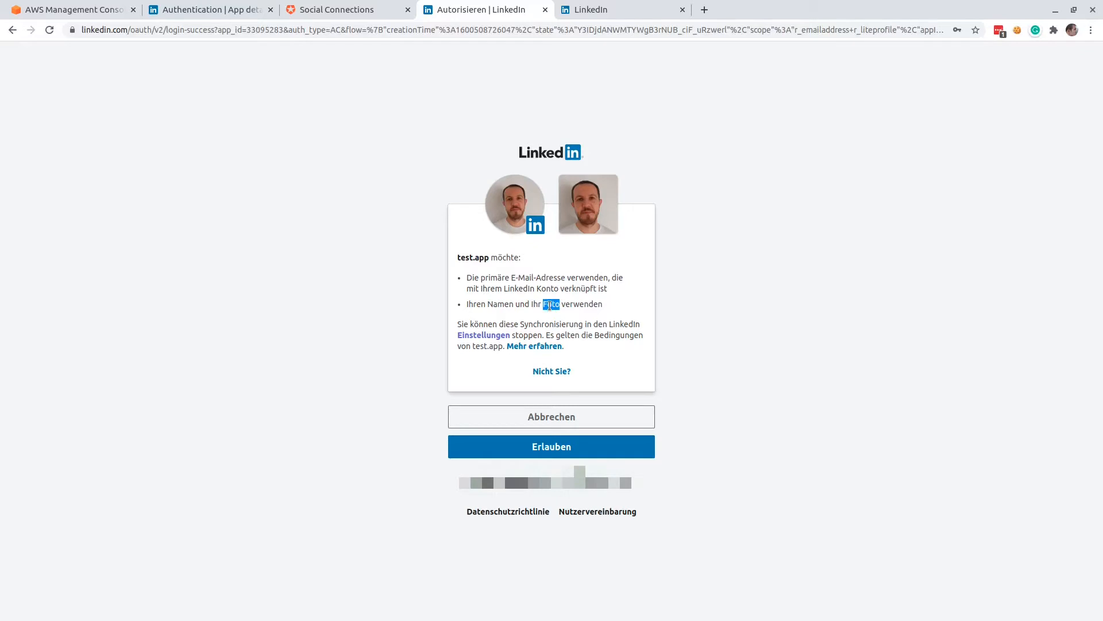
pyautogui.click(544, 451)
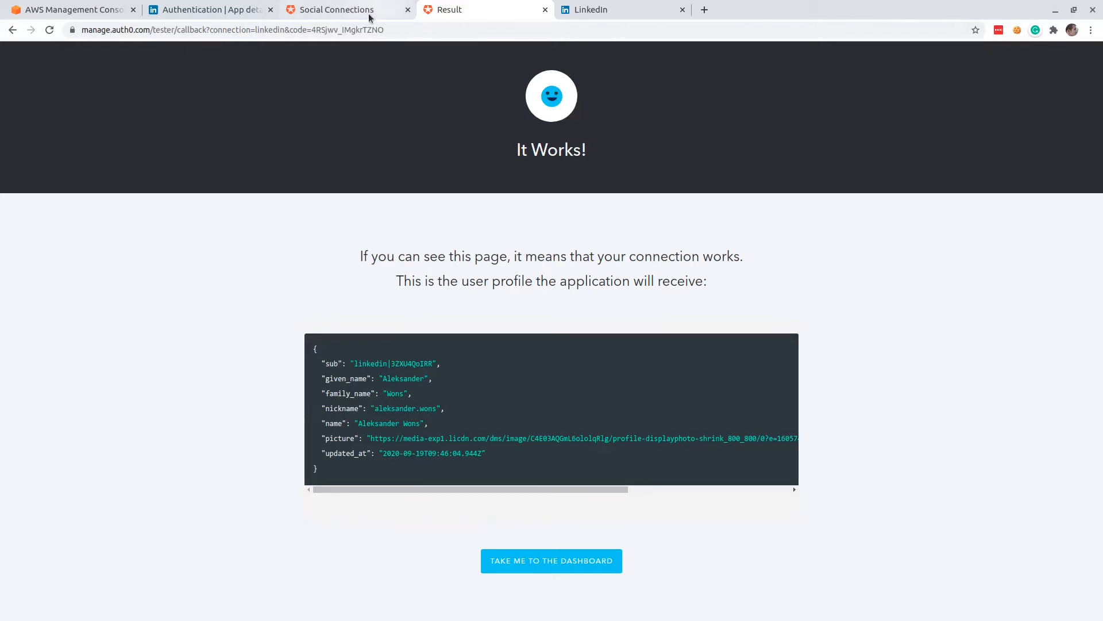
pyautogui.click(546, 10)
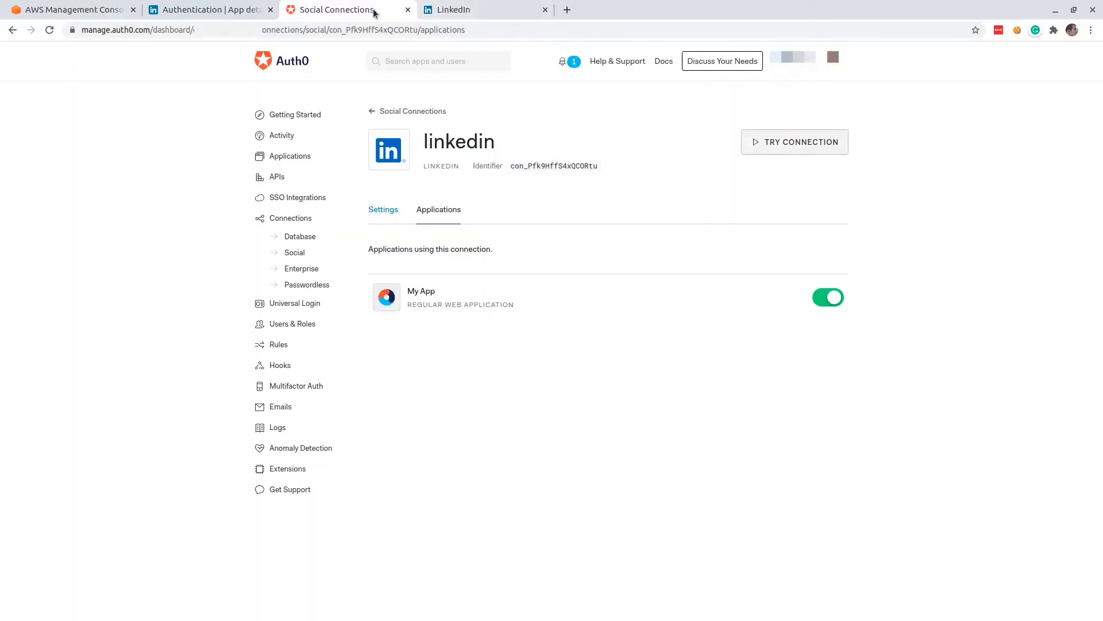
# Delete the test user of the linkedin connection from the Auth0 users list.
pyautogui.click(290, 326)
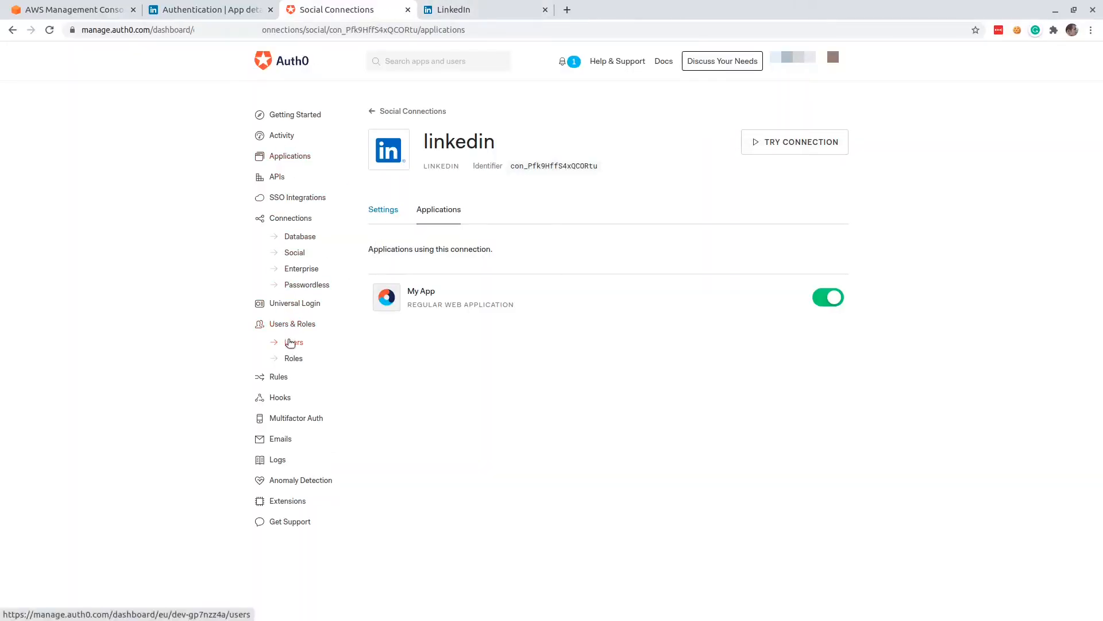
pyautogui.click(298, 343)
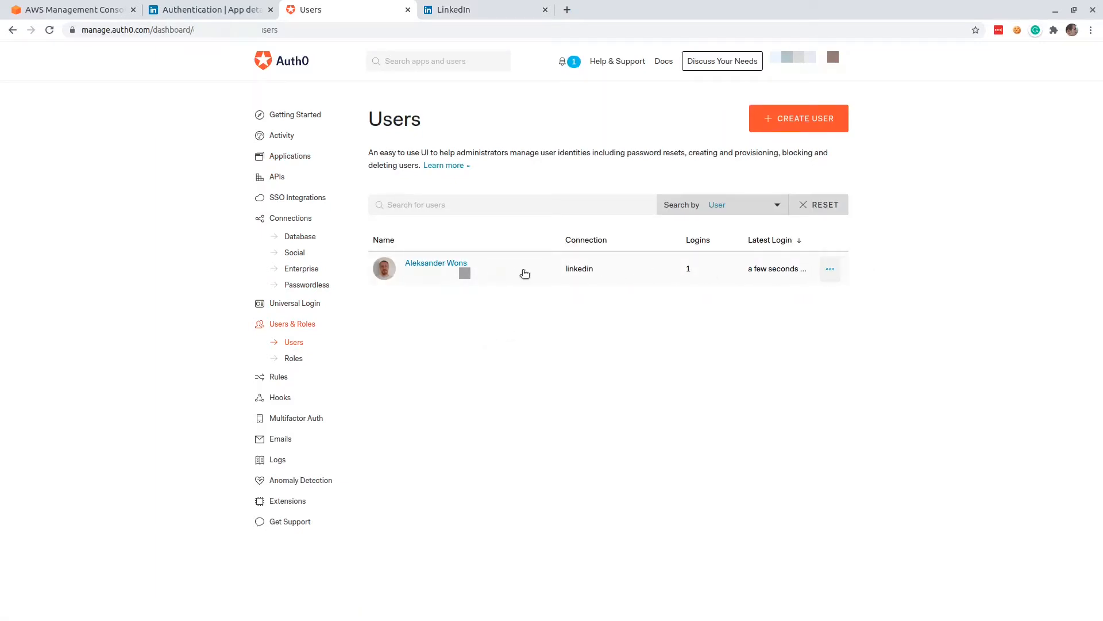
pyautogui.click(831, 272)
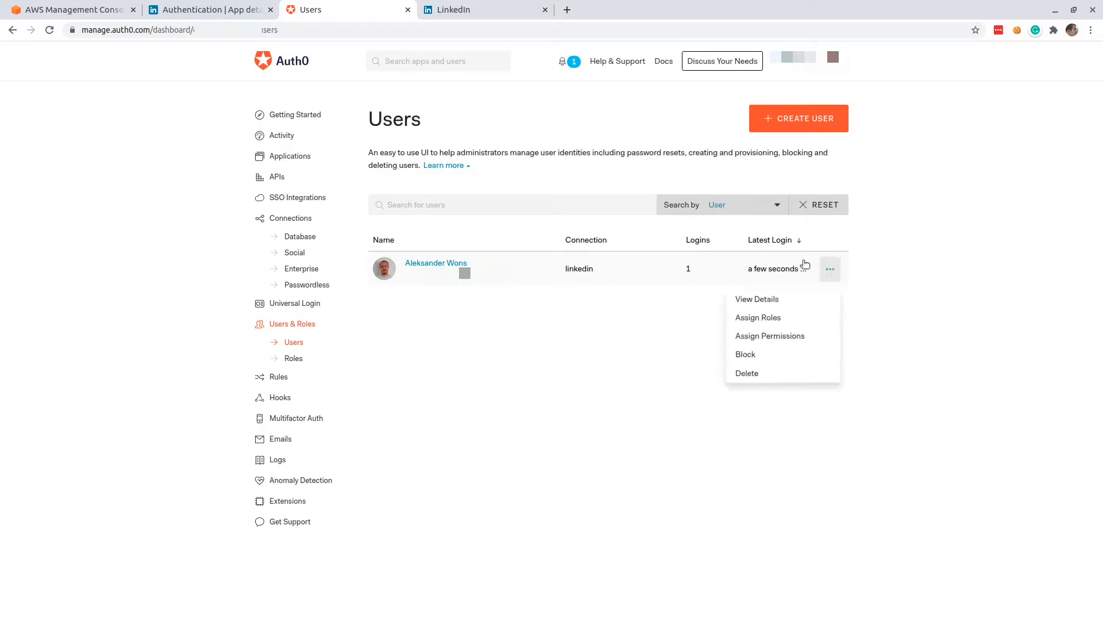
pyautogui.click(776, 375)
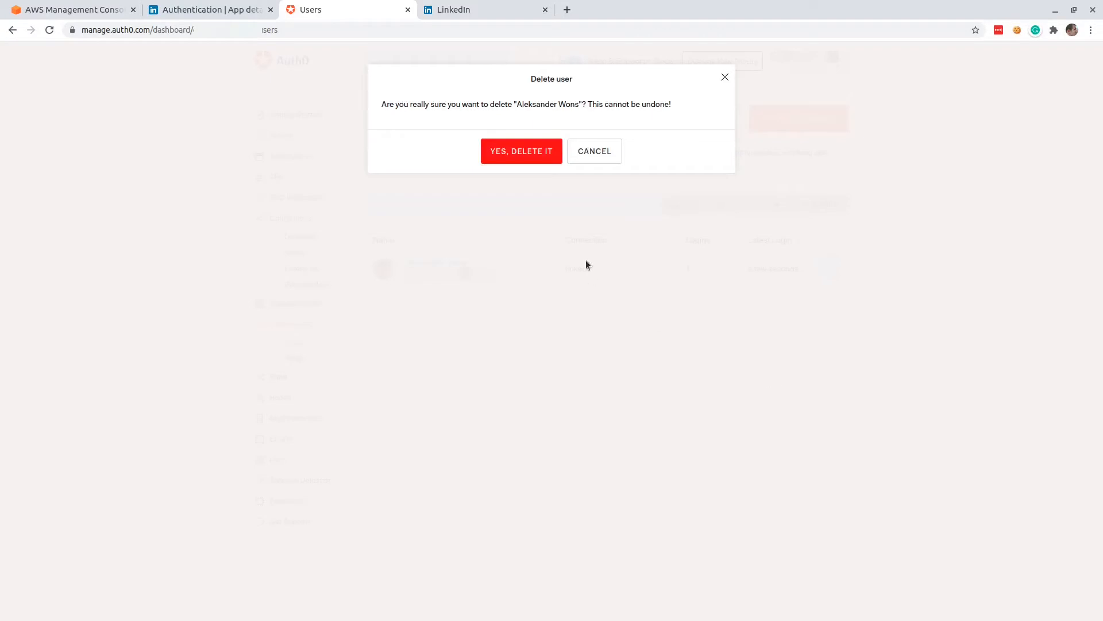
pyautogui.click(506, 160)
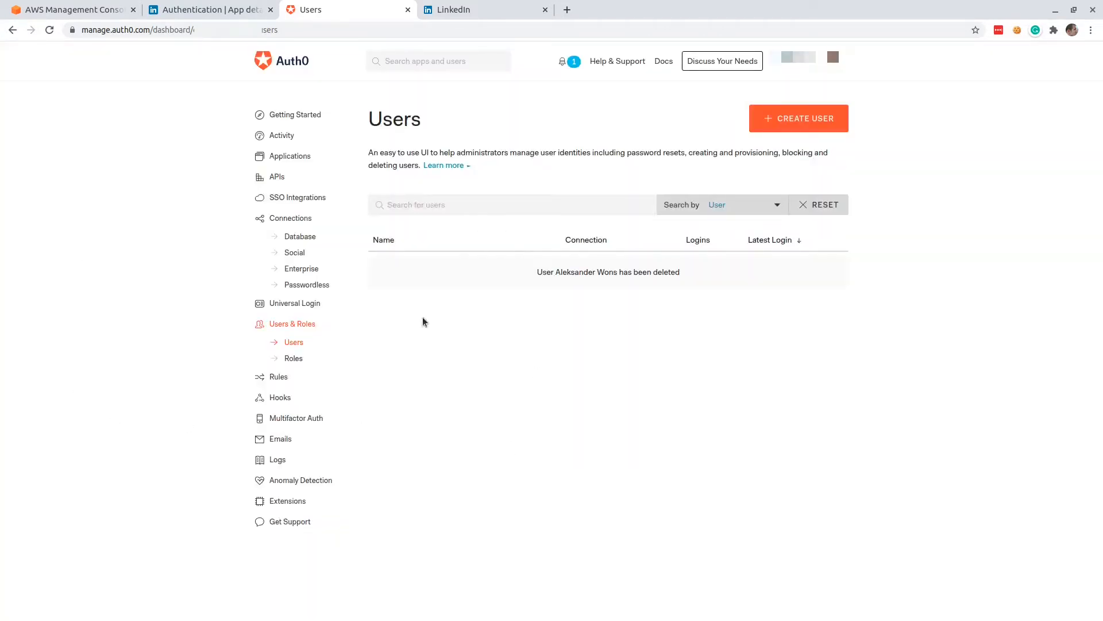
# Switch to the LinkedIn account settings and set the site language to English (English).
pyautogui.click(466, 10)
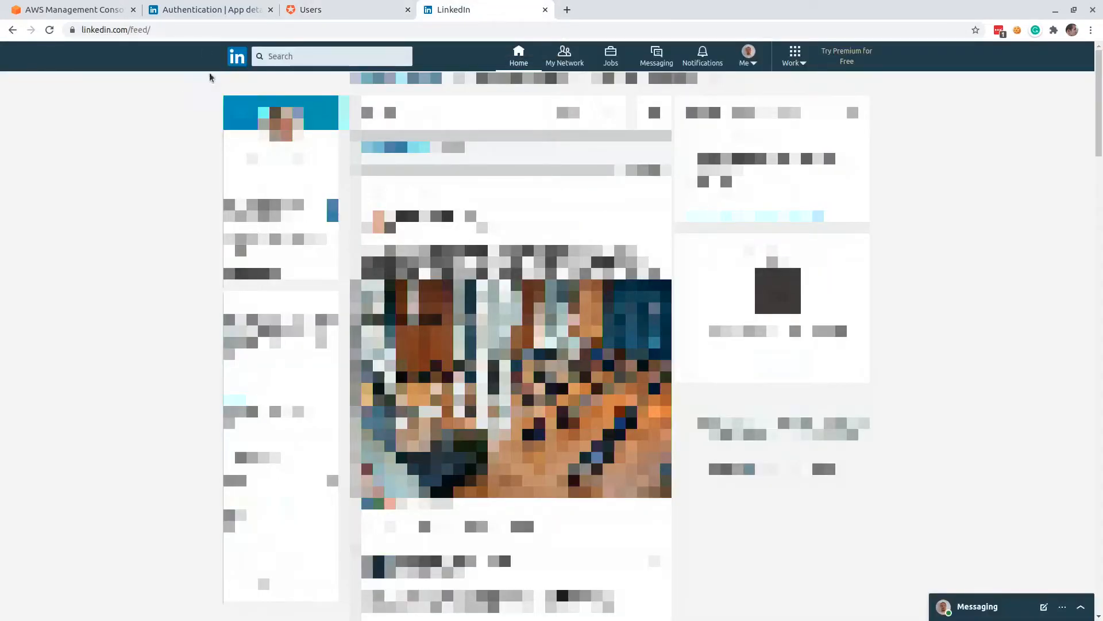
pyautogui.click(744, 58)
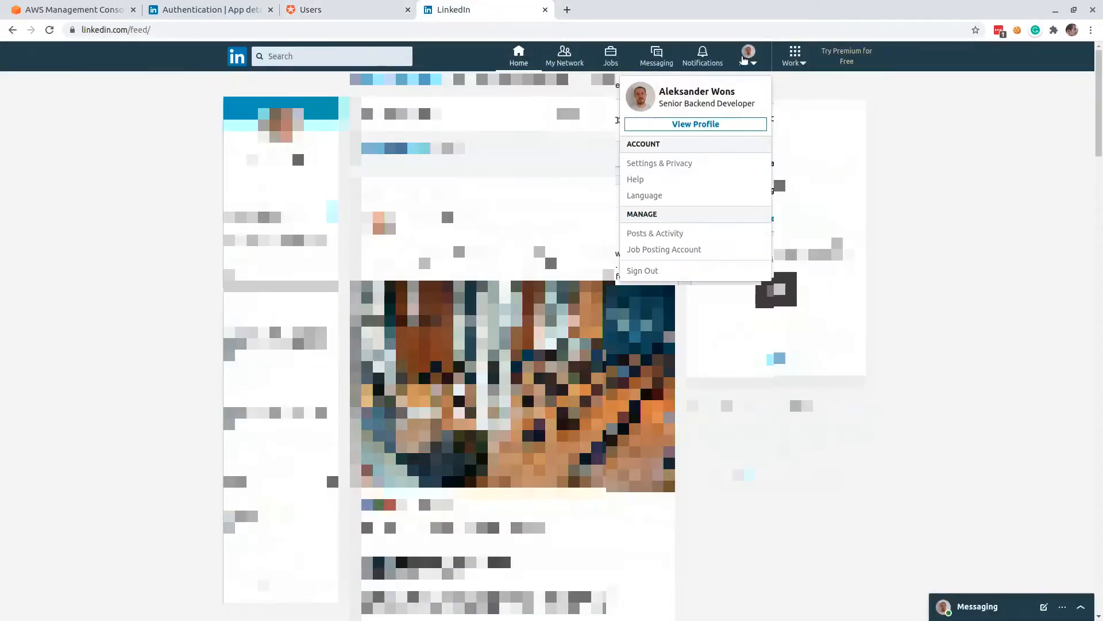
pyautogui.click(671, 163)
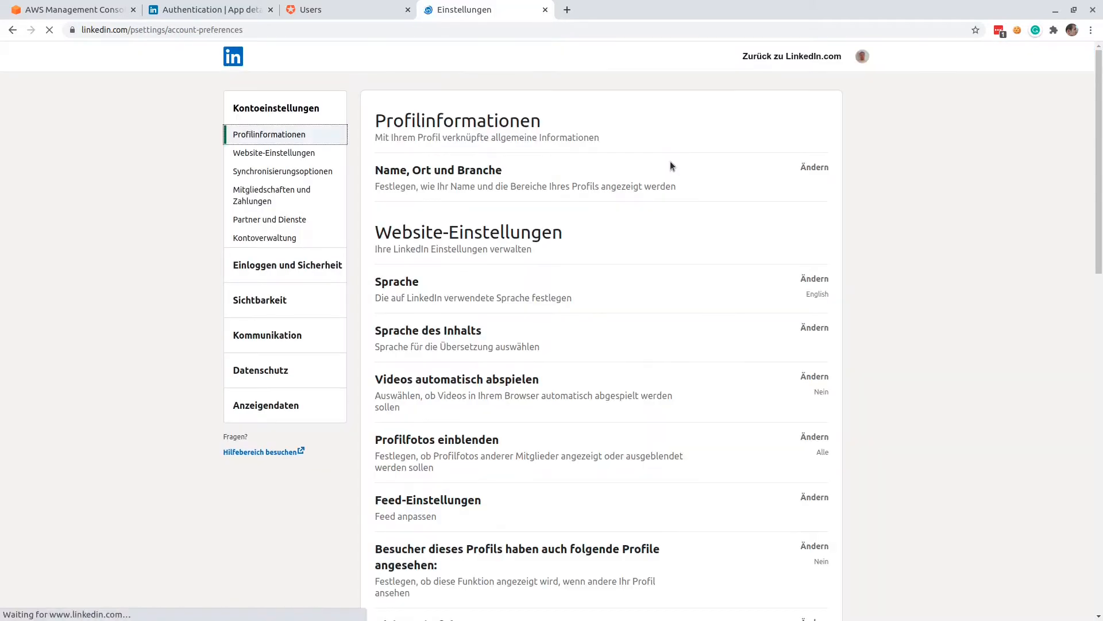
pyautogui.click(810, 281)
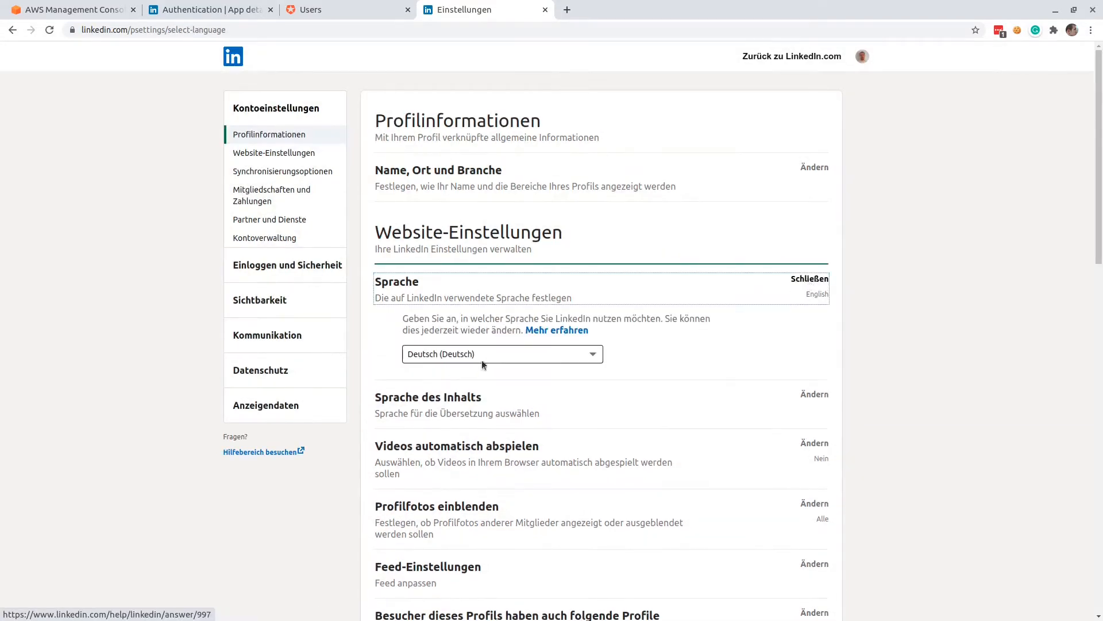
pyautogui.click(491, 352)
pyautogui.press('Down')
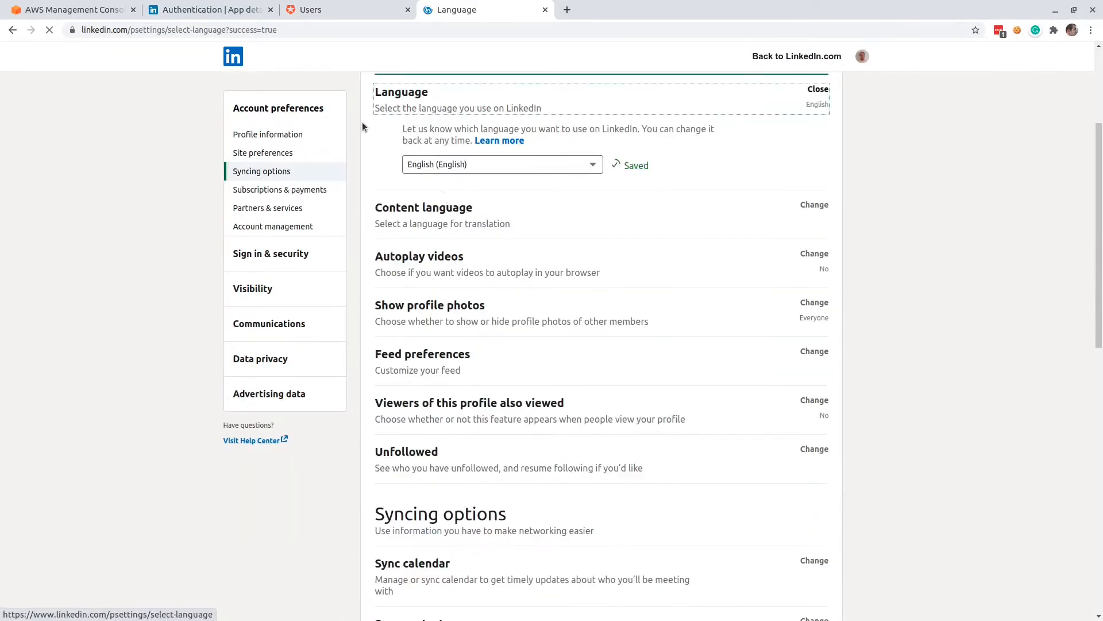
# Remove test.app from the permitted services in LinkedIn's data privacy settings.
pyautogui.click(246, 362)
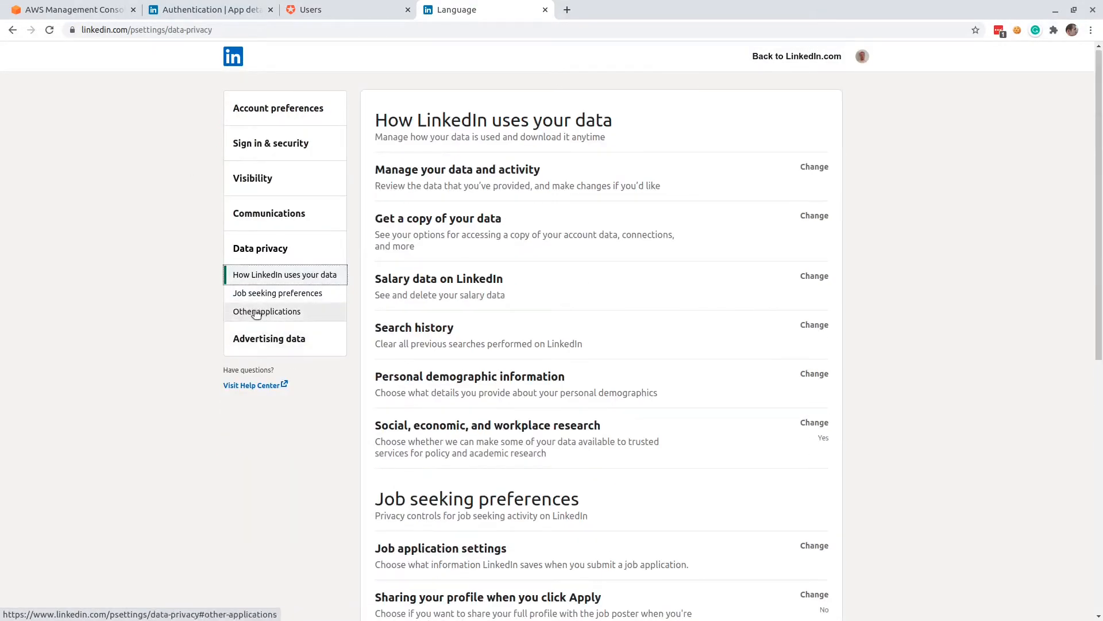
pyautogui.click(255, 313)
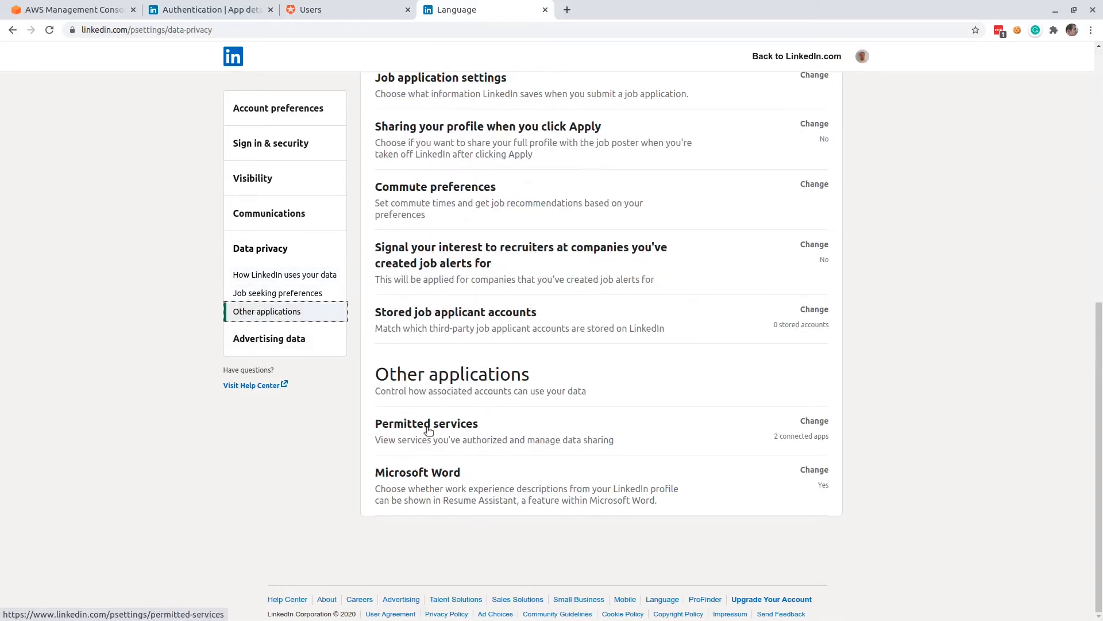
pyautogui.click(419, 424)
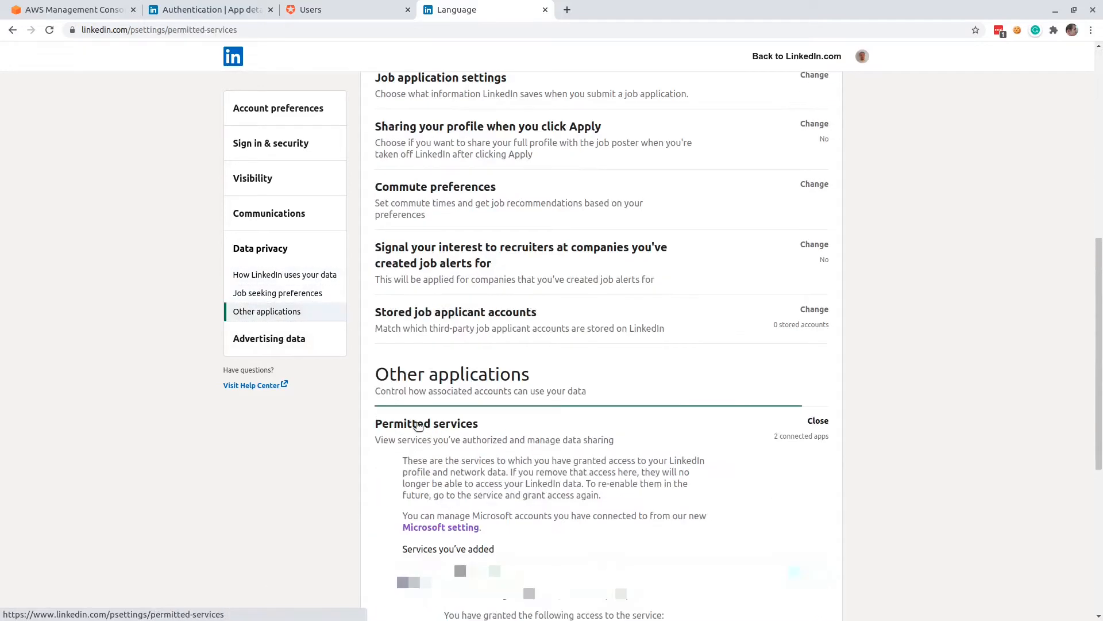
pyautogui.scroll(-6, 419, 425)
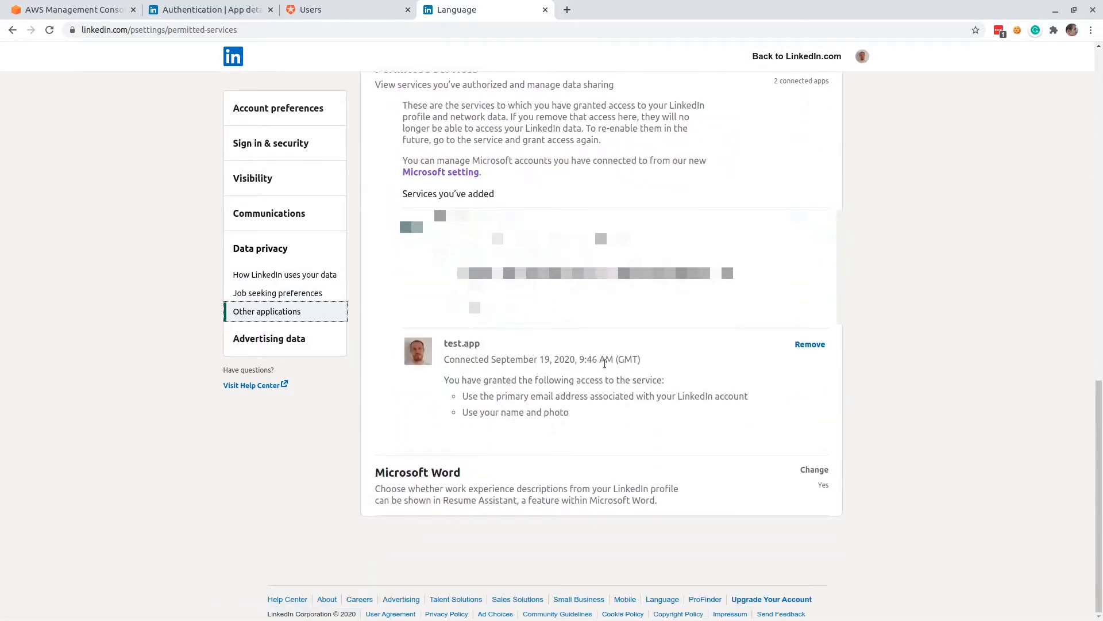
pyautogui.click(805, 344)
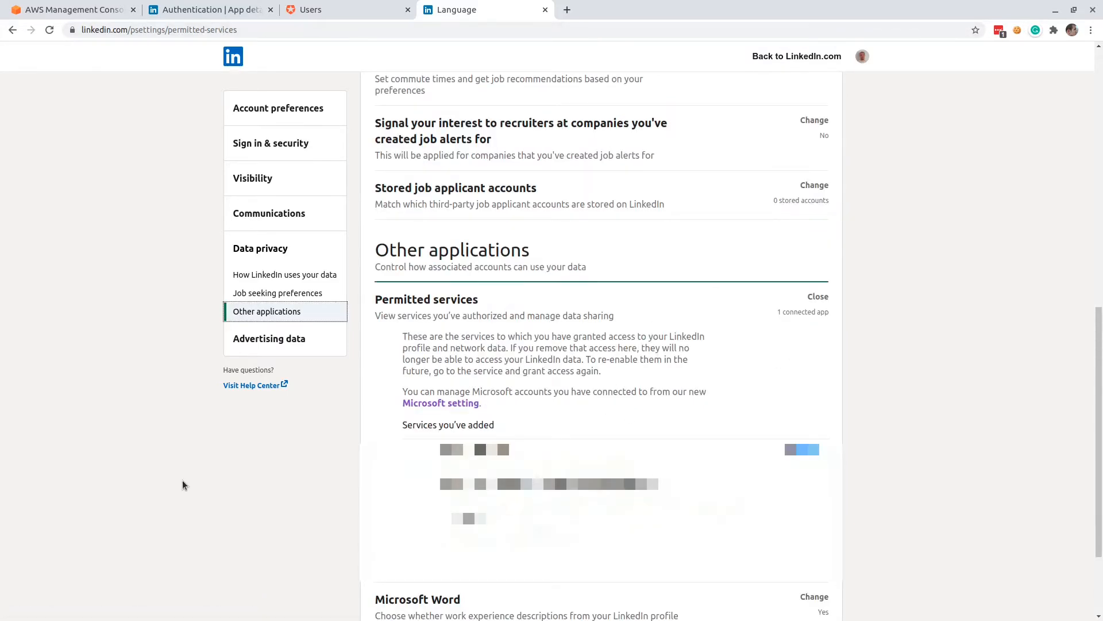
# Switch to the AWS console and start a new Cognito user pool named testuserpool, beginning from the reviewed defaults.
pyautogui.click(87, 12)
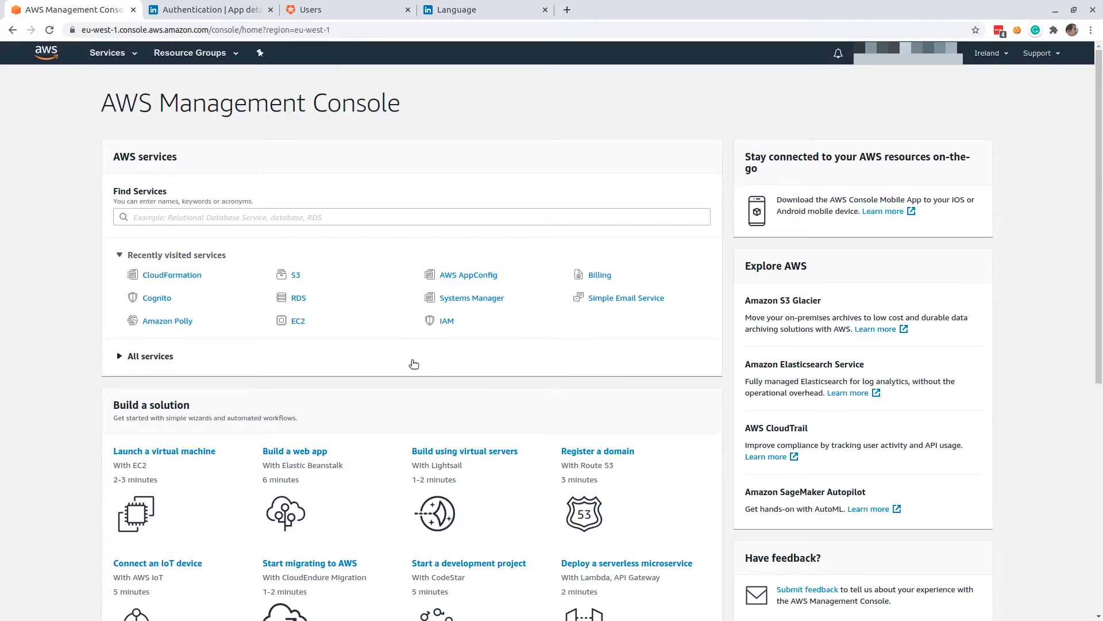
pyautogui.click(157, 298)
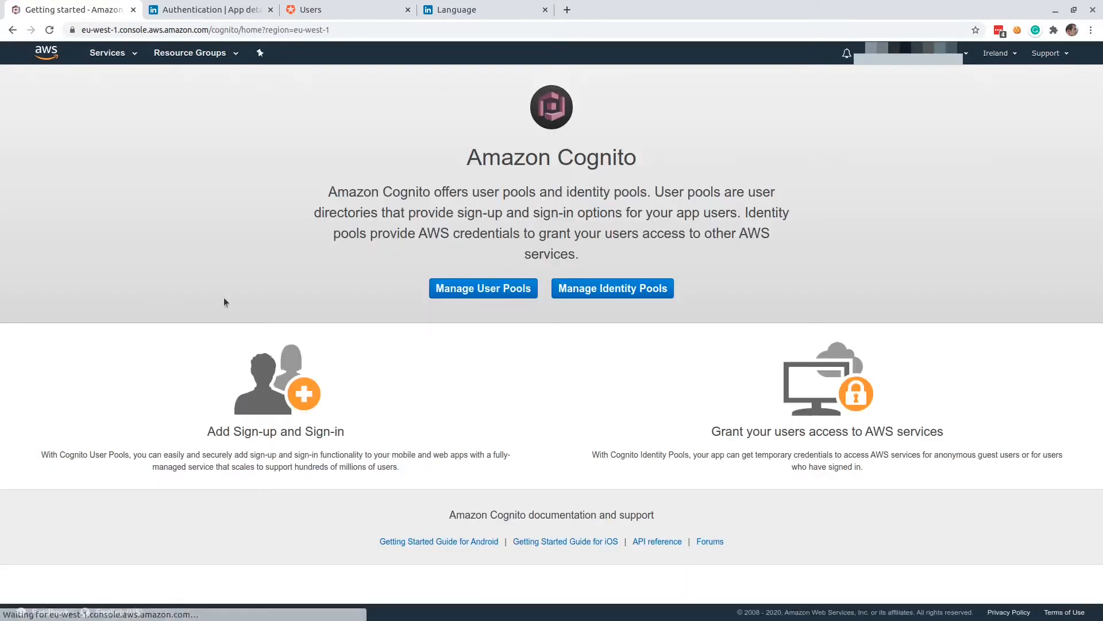
pyautogui.click(447, 299)
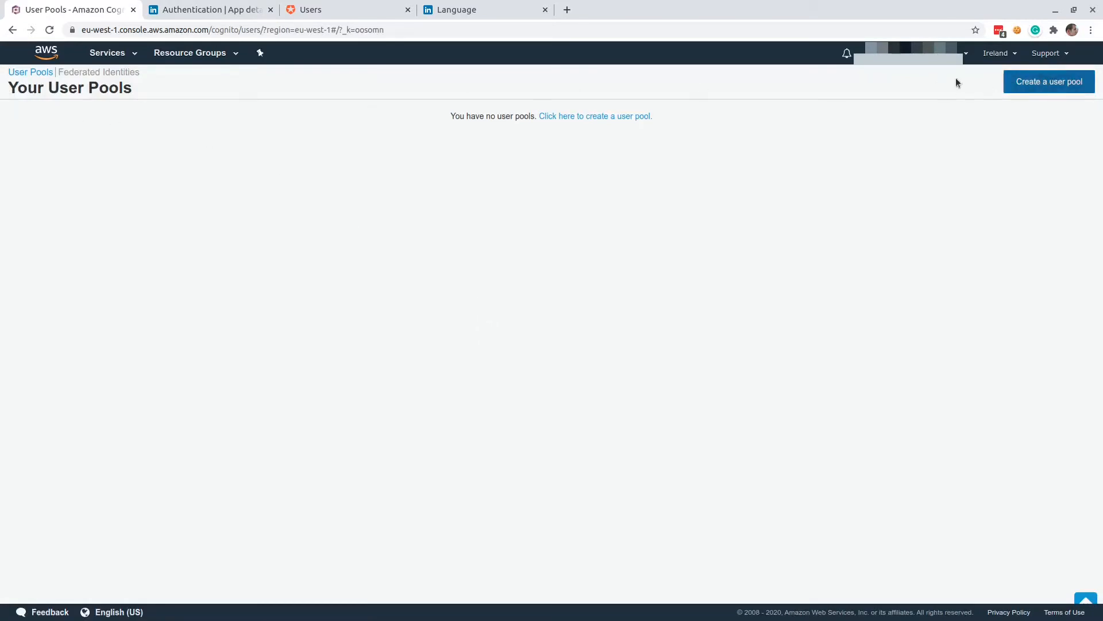
pyautogui.click(1035, 84)
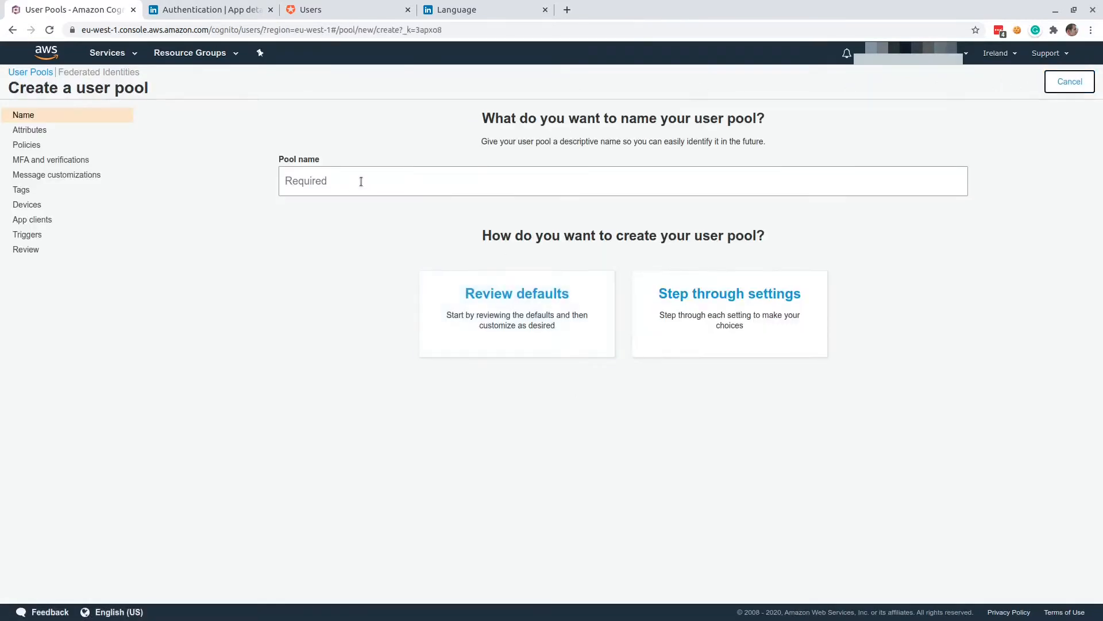
pyautogui.click(361, 182)
pyautogui.write('te')
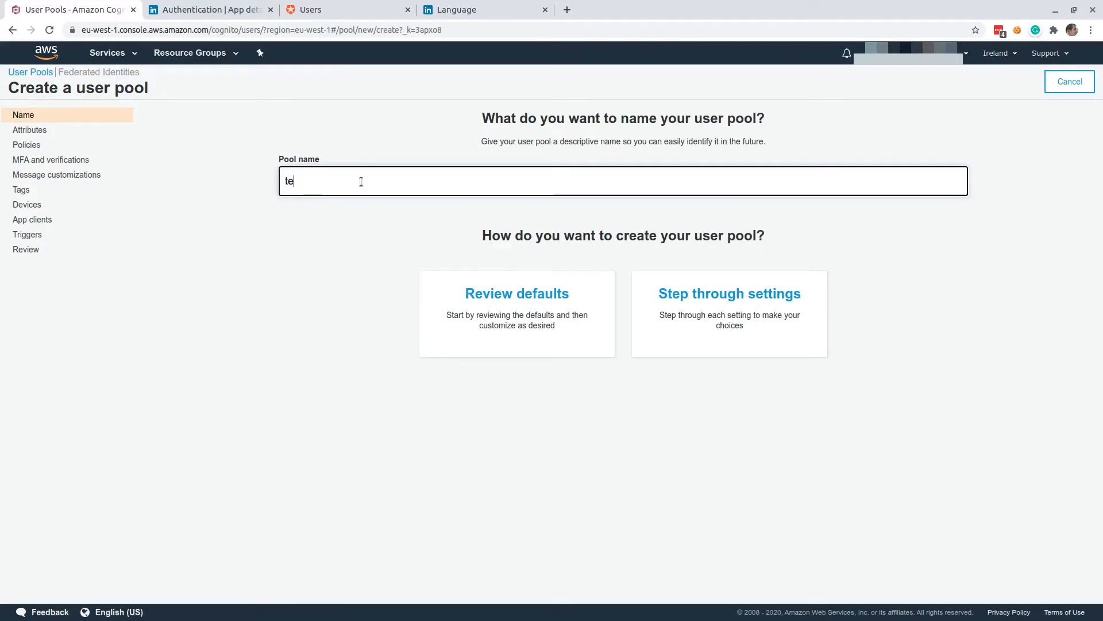
pyautogui.write('stuserpool')
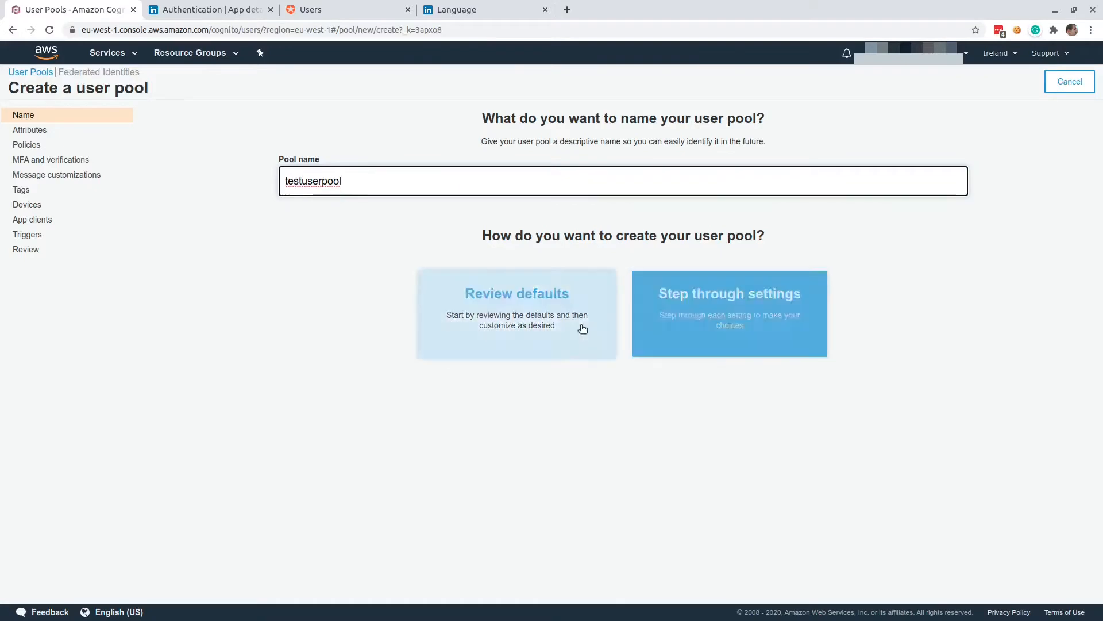
pyautogui.click(567, 326)
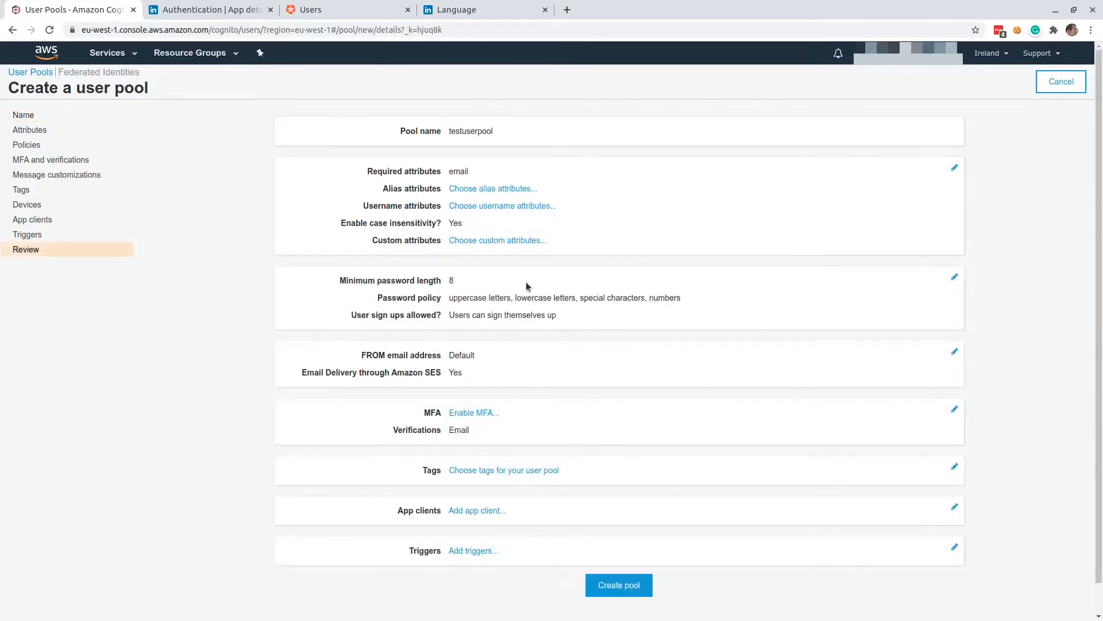
# Require the family name and given name attributes in addition to email for the new user pool.
pyautogui.click(502, 242)
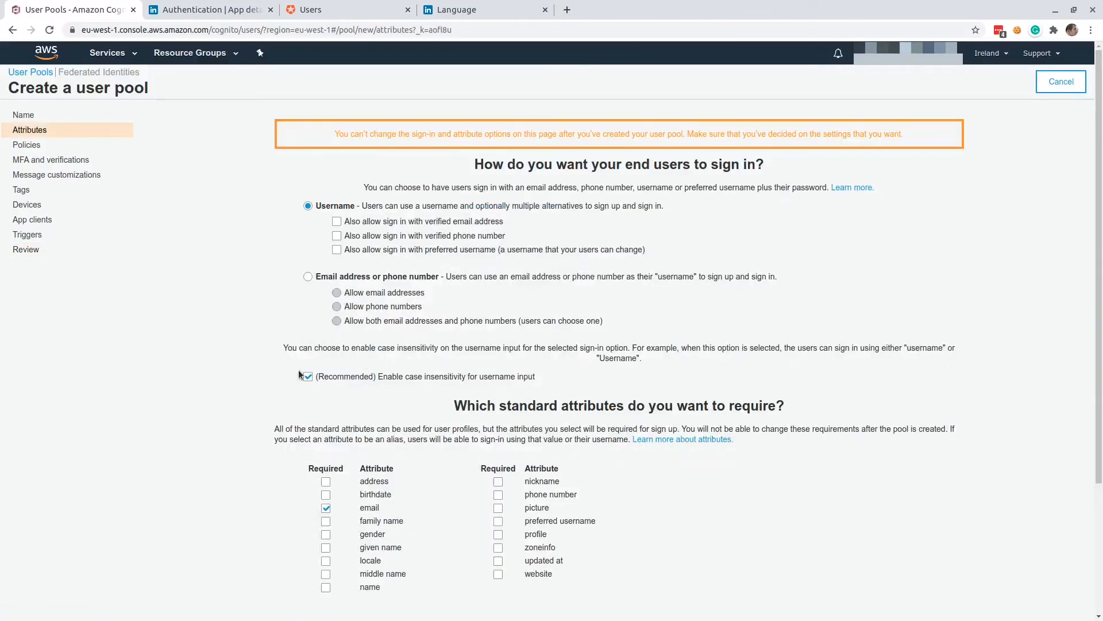
pyautogui.scroll(-3, 298, 370)
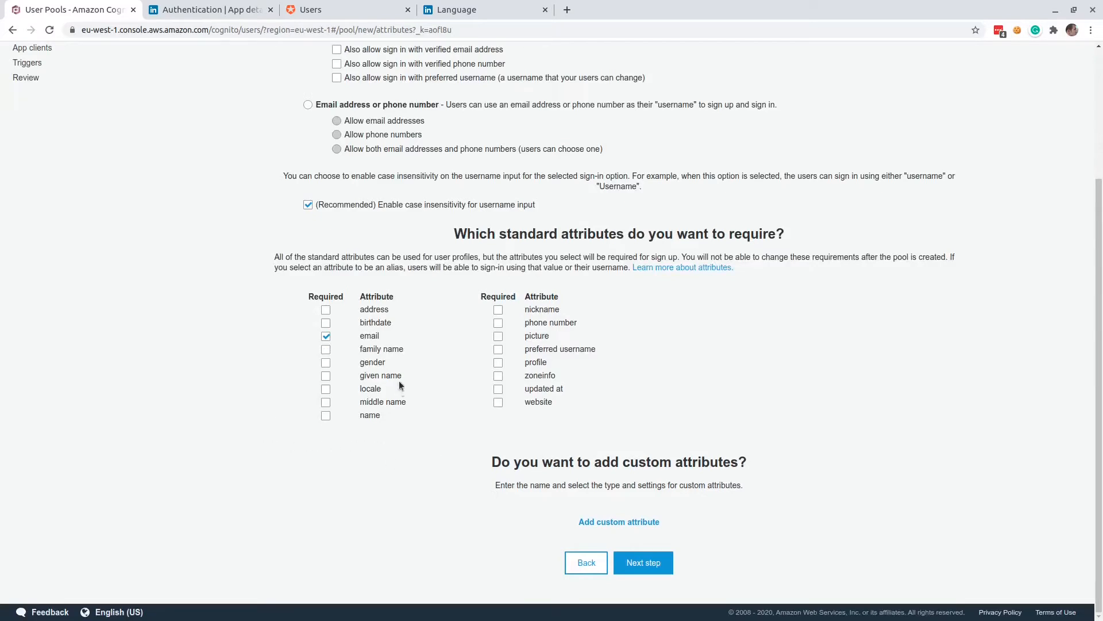
pyautogui.click(326, 350)
pyautogui.click(645, 564)
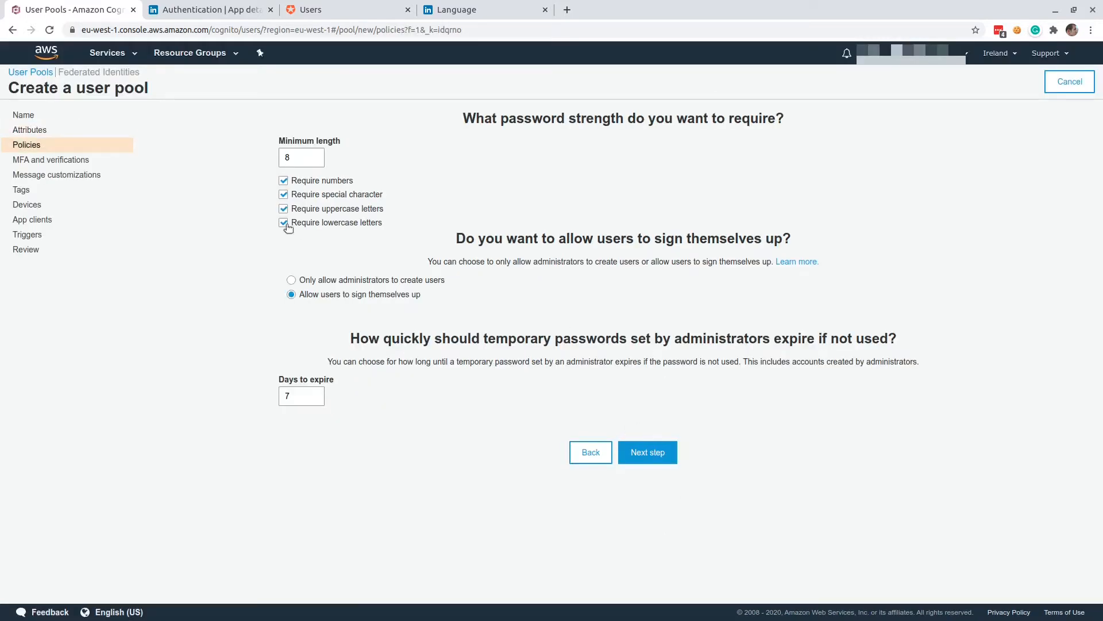
# Accept the default policies, MFA, message, tag, device, app client and trigger settings, and create the user pool.
pyautogui.click(629, 451)
pyautogui.scroll(-2, 664, 493)
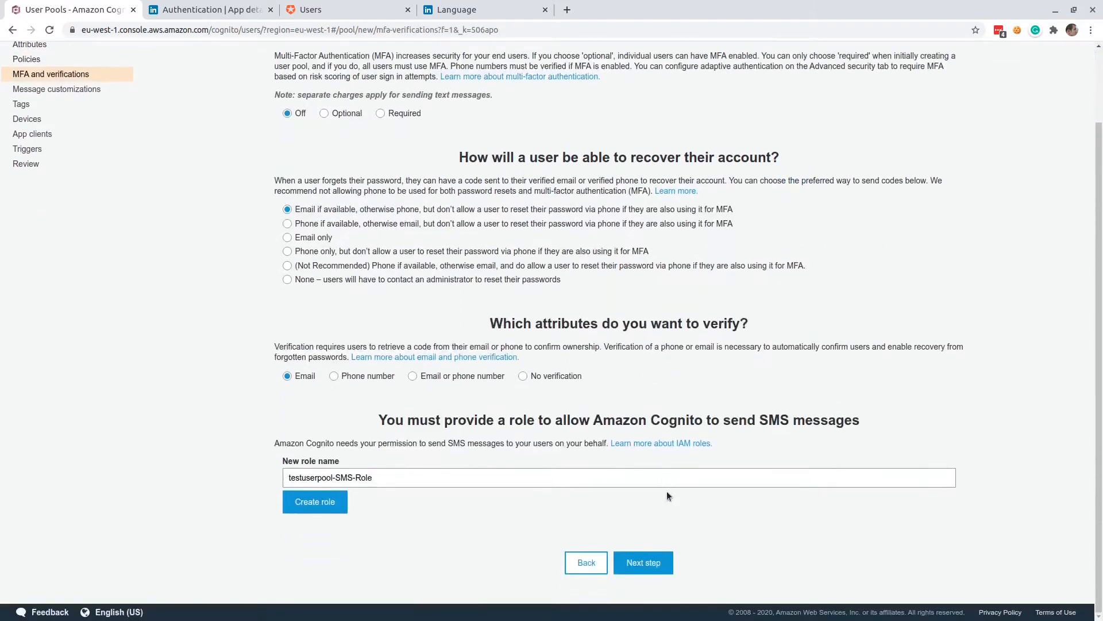
pyautogui.click(647, 566)
pyautogui.scroll(-5, 648, 489)
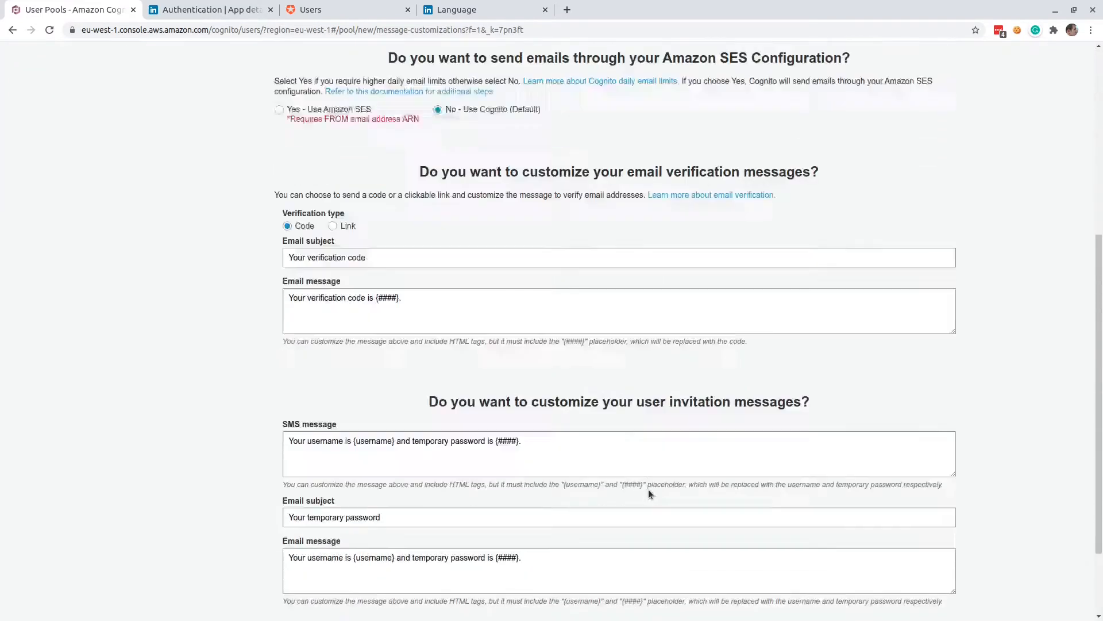
pyautogui.scroll(-2, 648, 489)
pyautogui.click(644, 561)
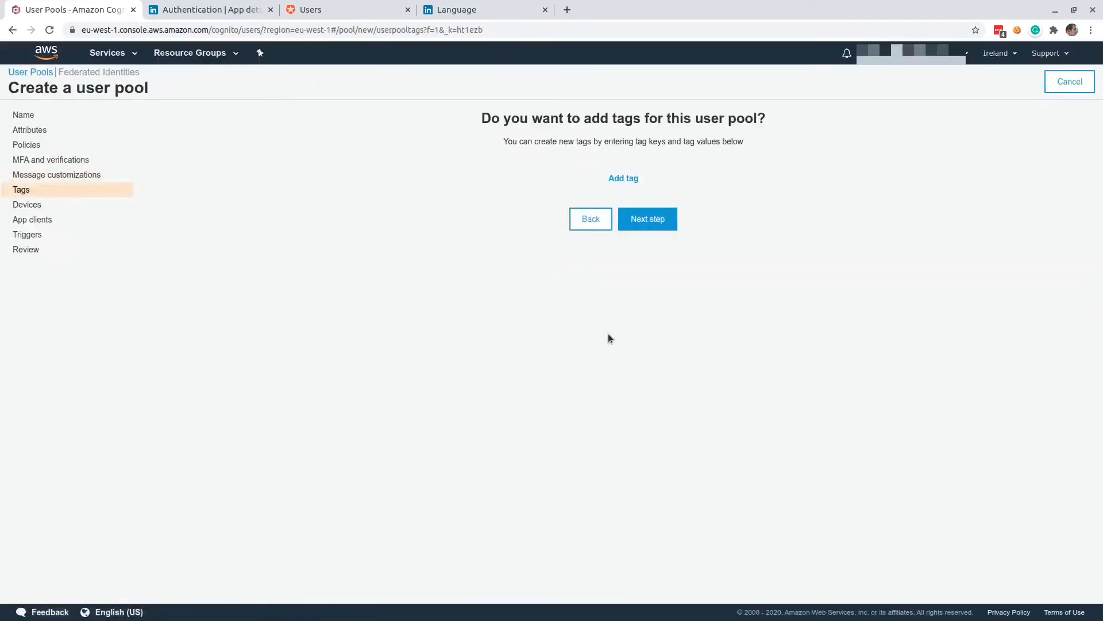
pyautogui.click(649, 229)
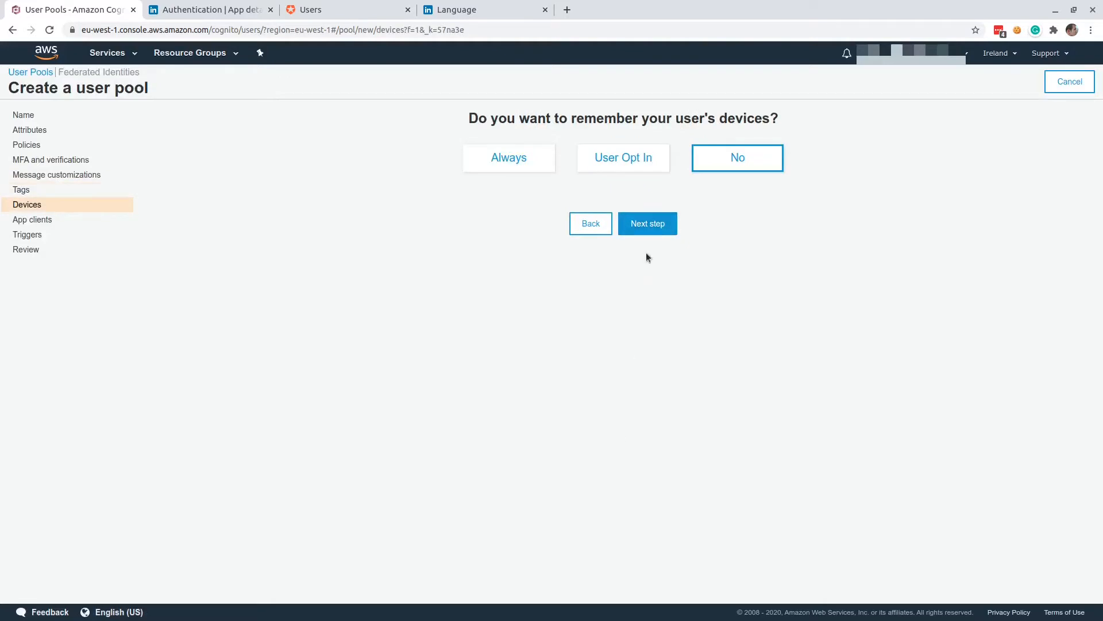
pyautogui.click(660, 223)
pyautogui.click(653, 220)
pyautogui.scroll(-7, 669, 481)
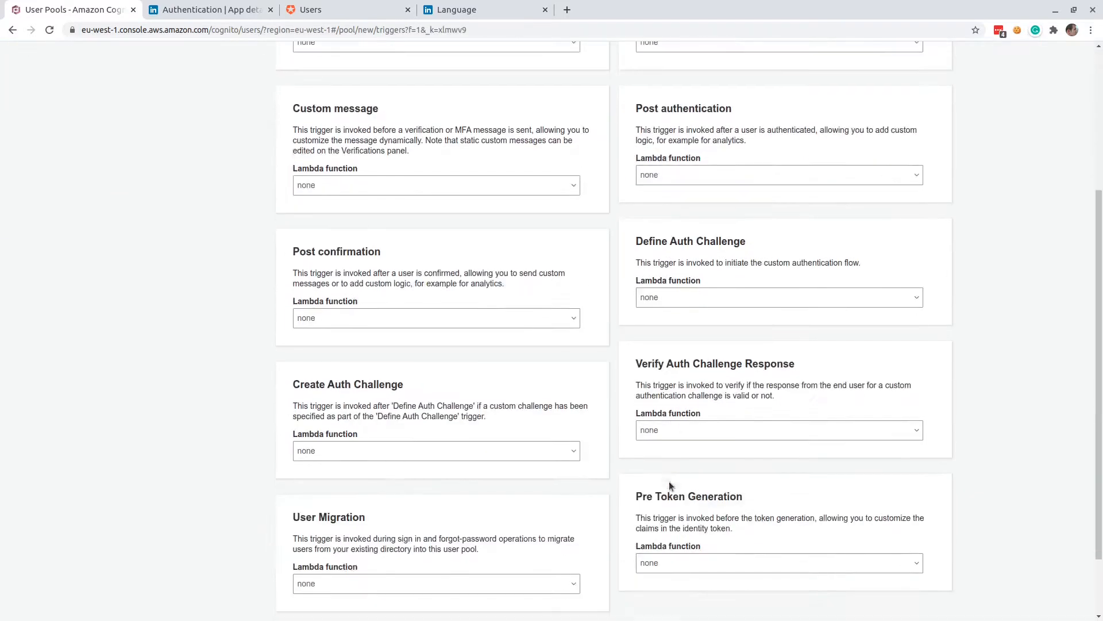
pyautogui.click(661, 557)
pyautogui.scroll(-2, 658, 554)
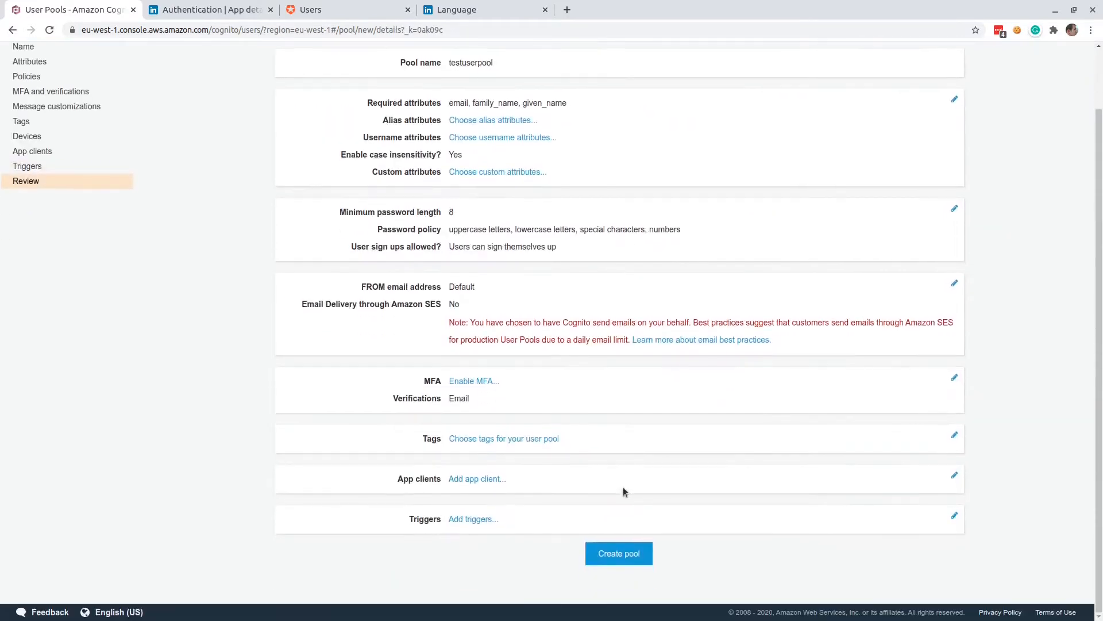
pyautogui.click(632, 554)
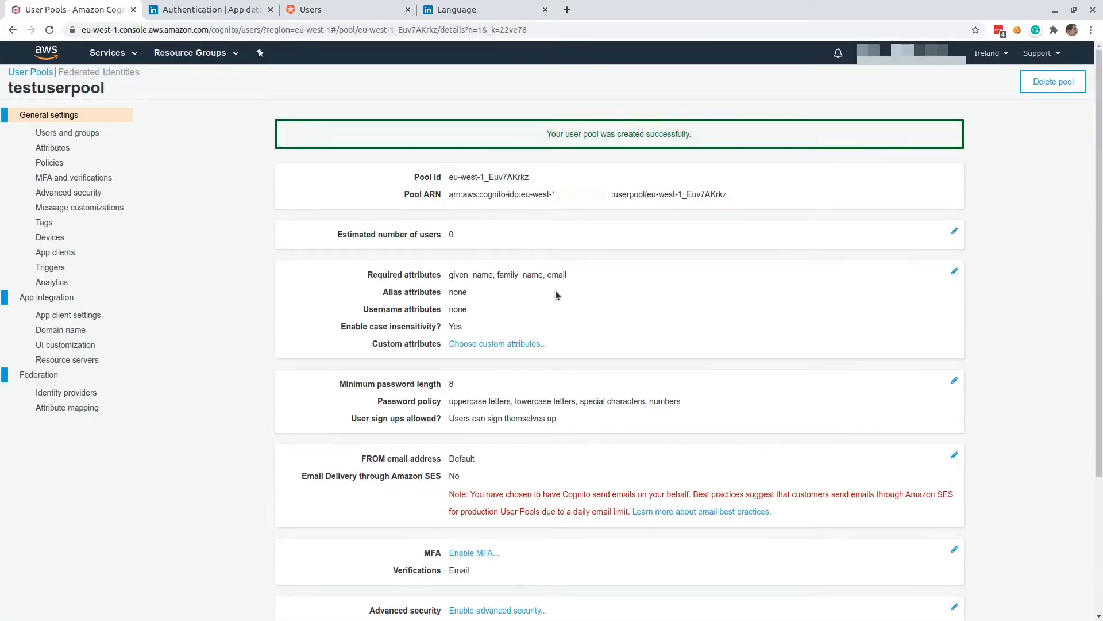
# Set the user pool's Amazon Cognito domain prefix to awons-linkedin, check its availability and save the domain.
pyautogui.click(63, 332)
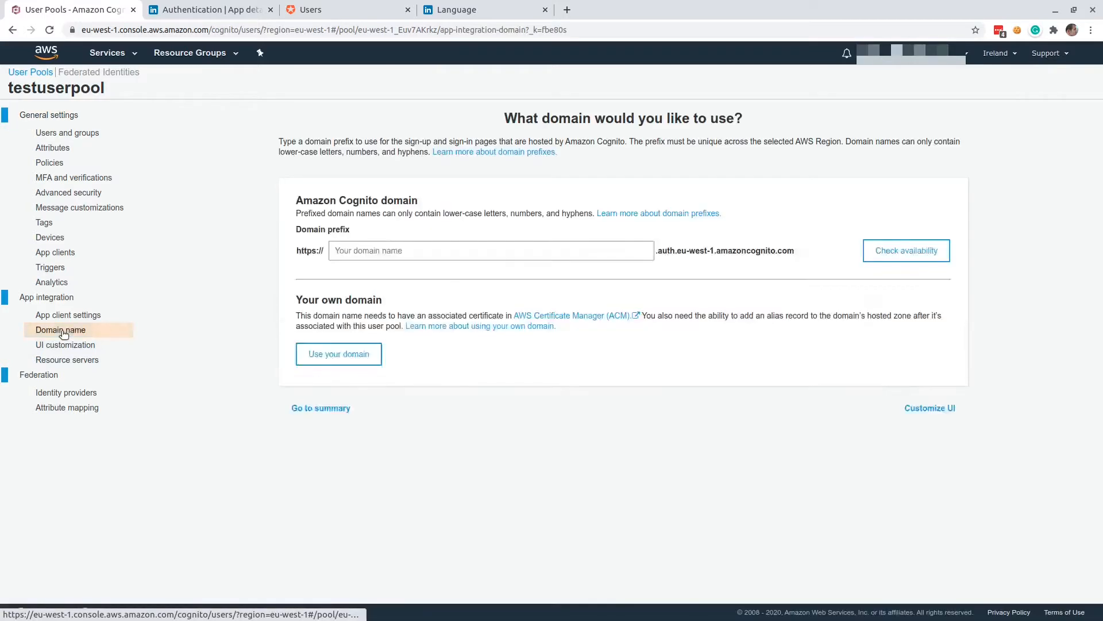
pyautogui.click(377, 252)
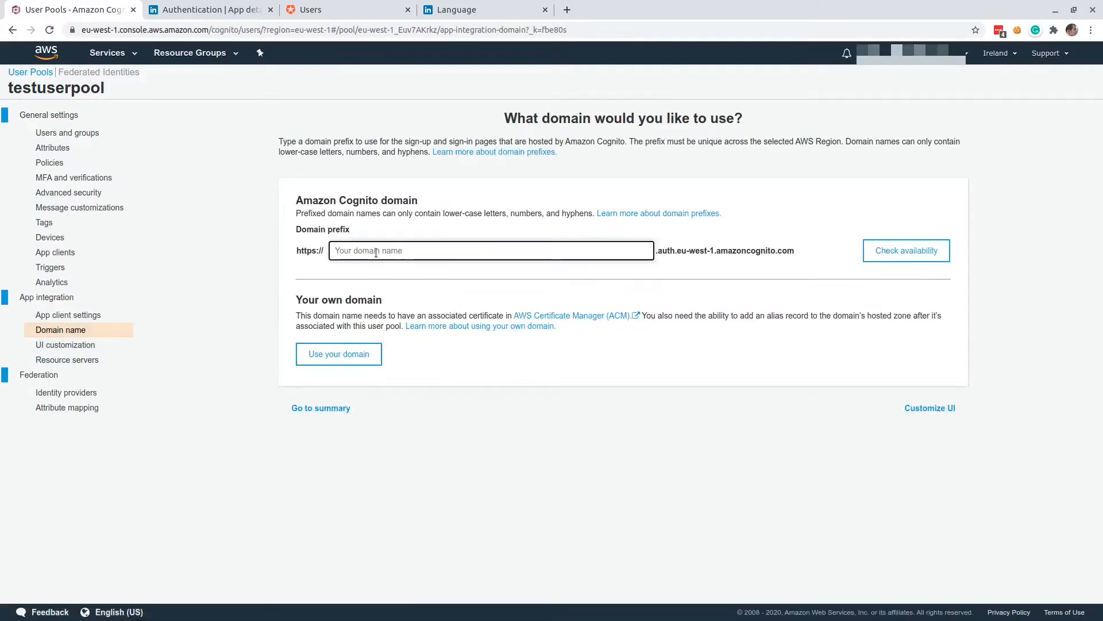
pyautogui.write('awons-linkedin')
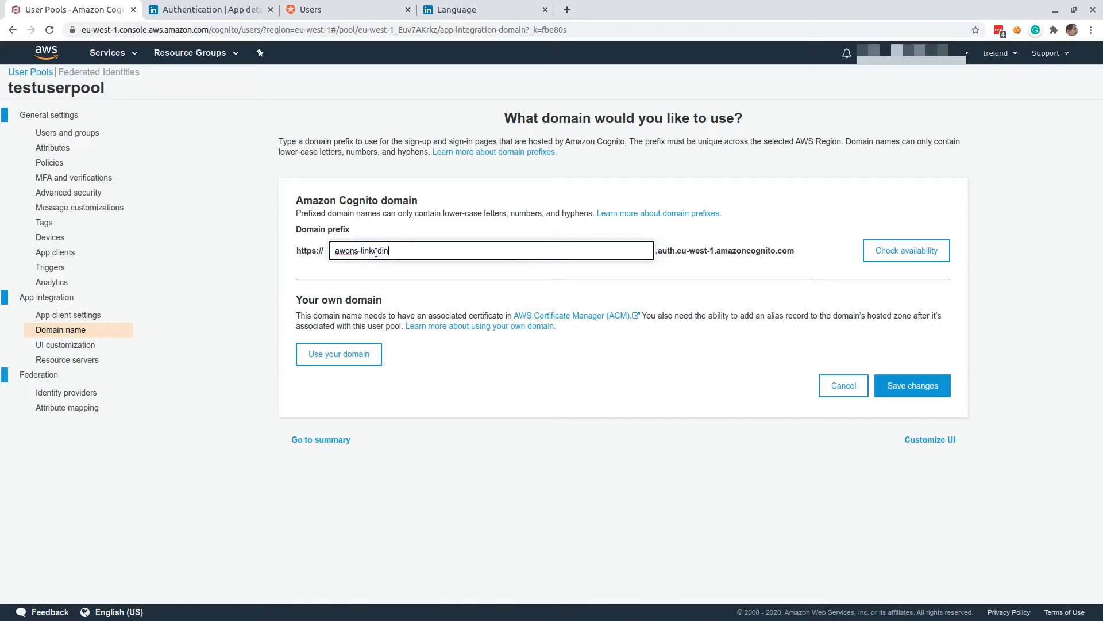
pyautogui.click(906, 250)
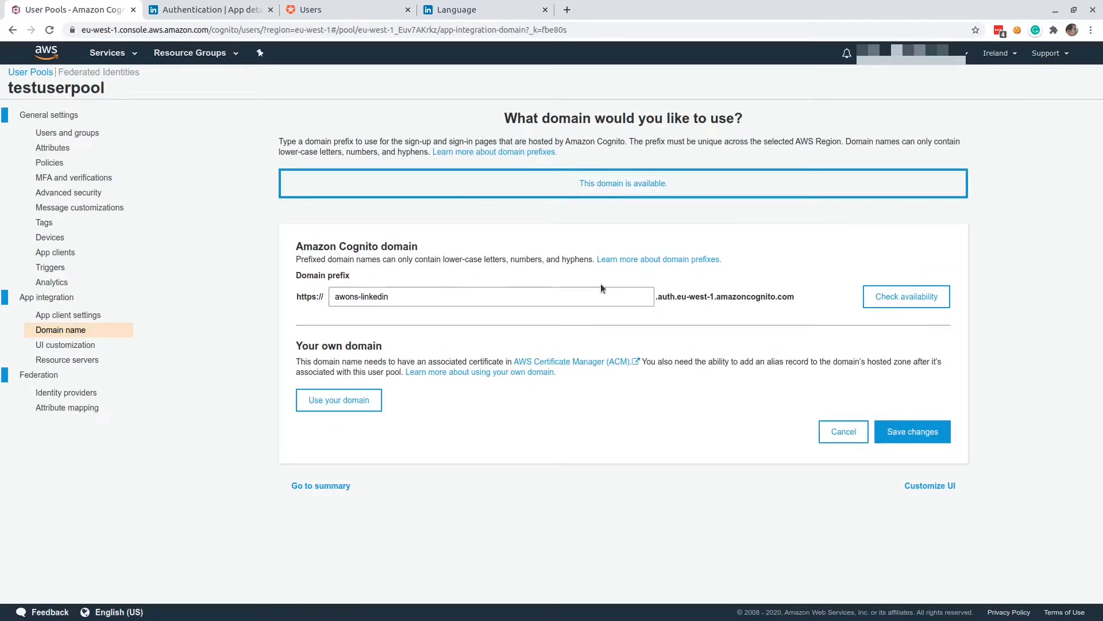
pyautogui.click(914, 432)
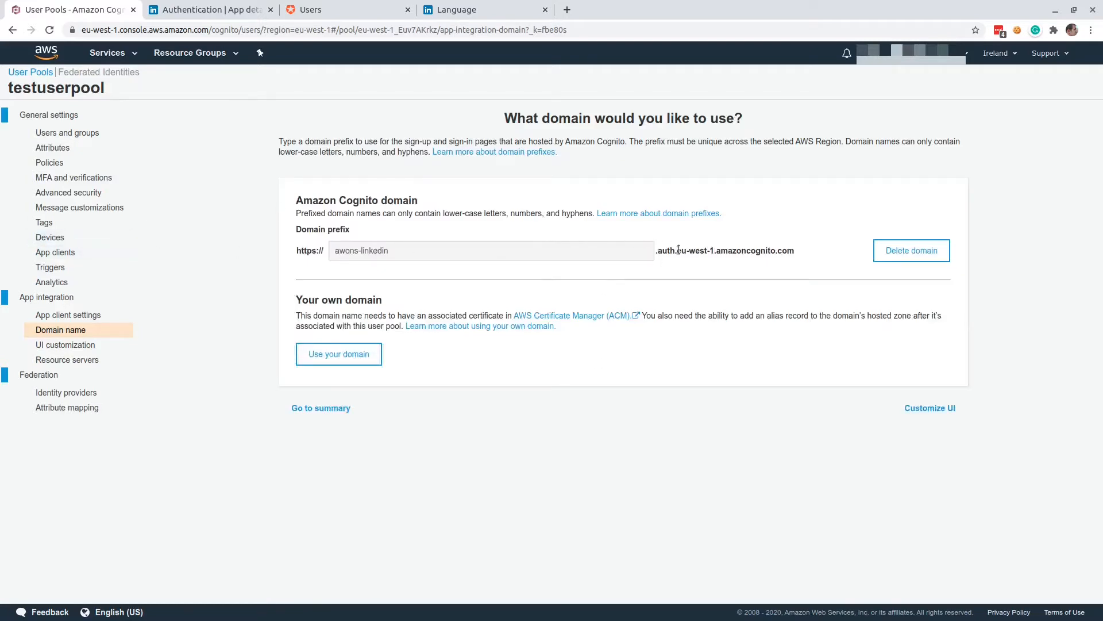
# Add an app client named testapp to the user pool with client secret generation turned off.
pyautogui.click(56, 257)
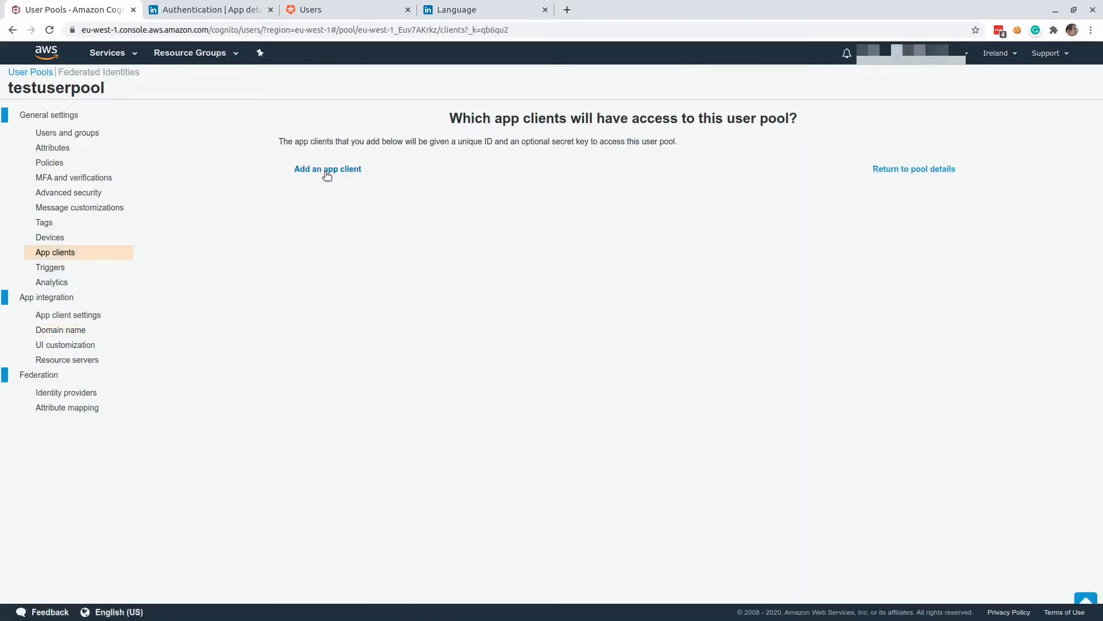
pyautogui.click(327, 172)
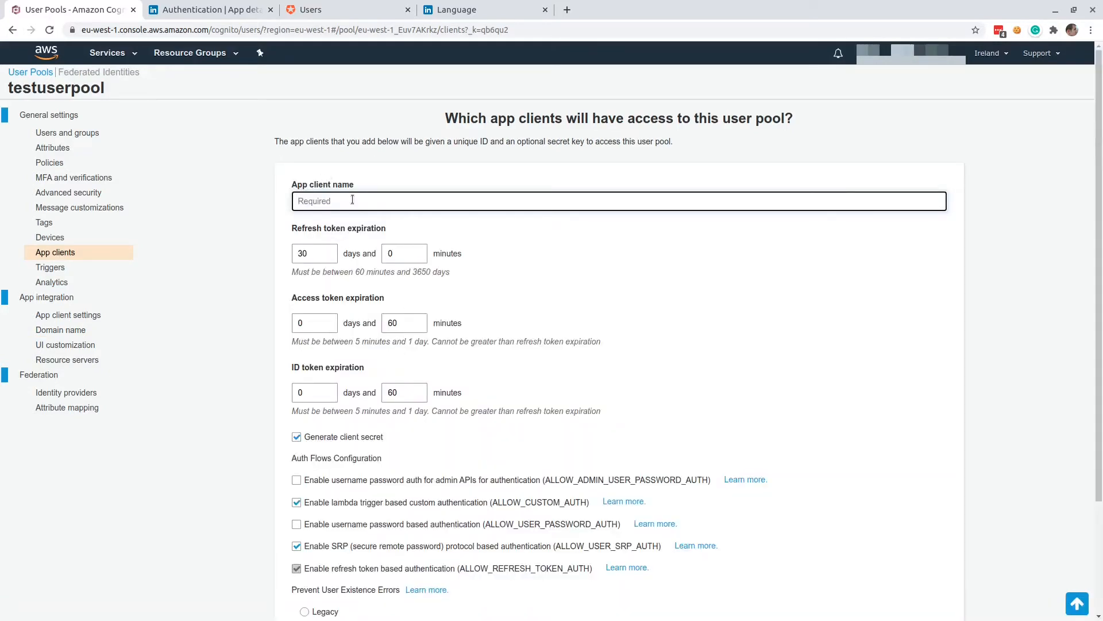
pyautogui.write('testapp')
pyautogui.scroll(-3, 347, 296)
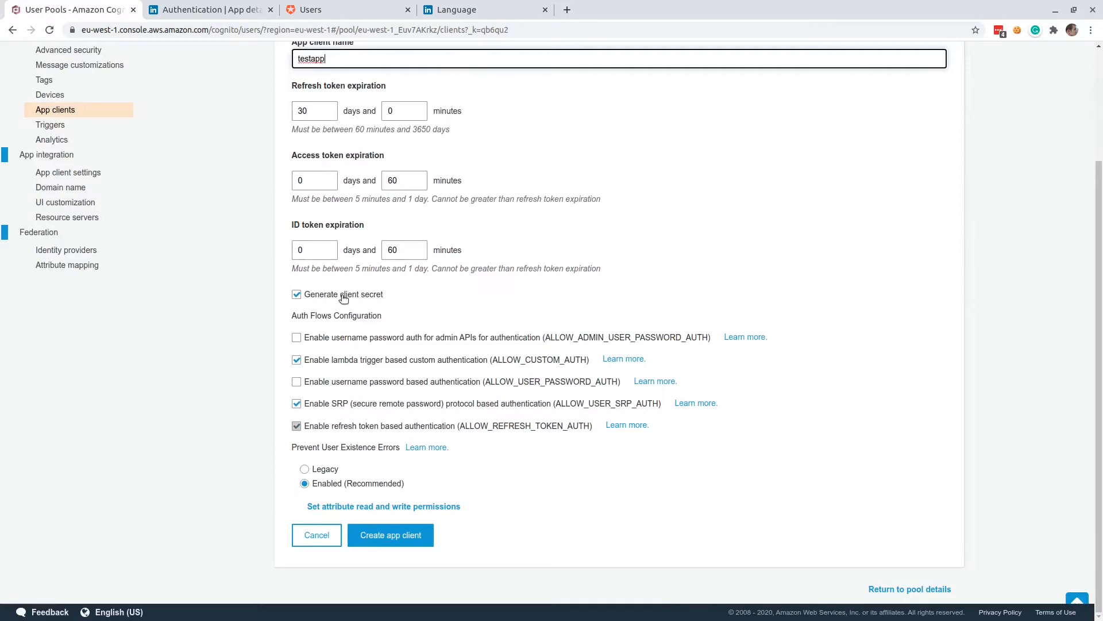
pyautogui.click(343, 295)
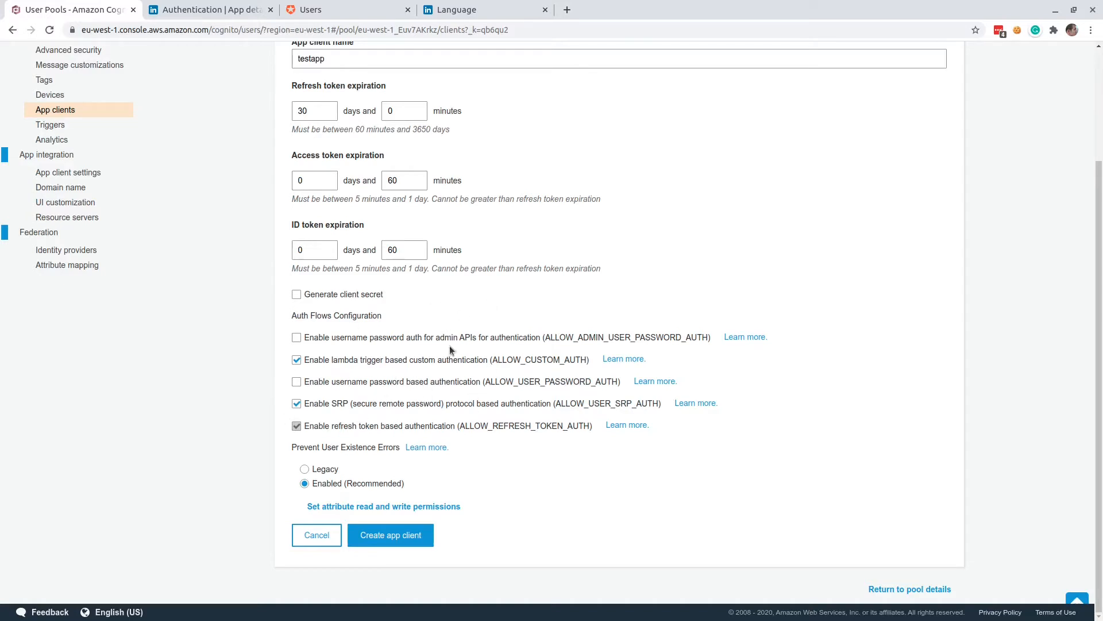
# Clear all readable and writable attribute scopes (Address, Email, Phone Number, Profile) in the app client's attribute permissions.
pyautogui.click(425, 507)
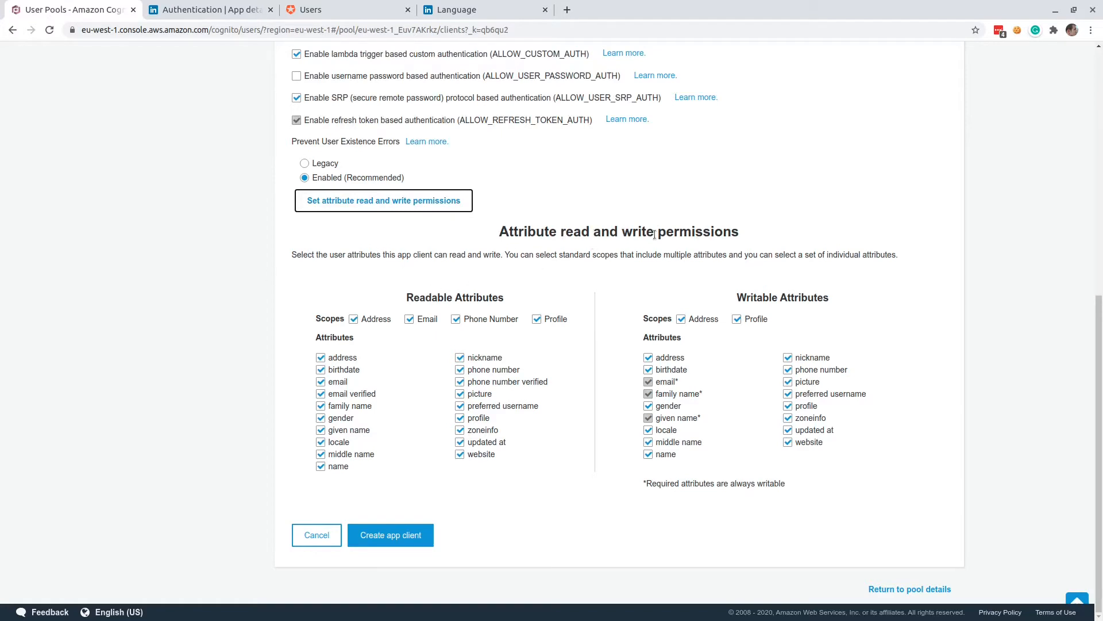
pyautogui.click(368, 320)
pyautogui.click(421, 321)
pyautogui.click(478, 321)
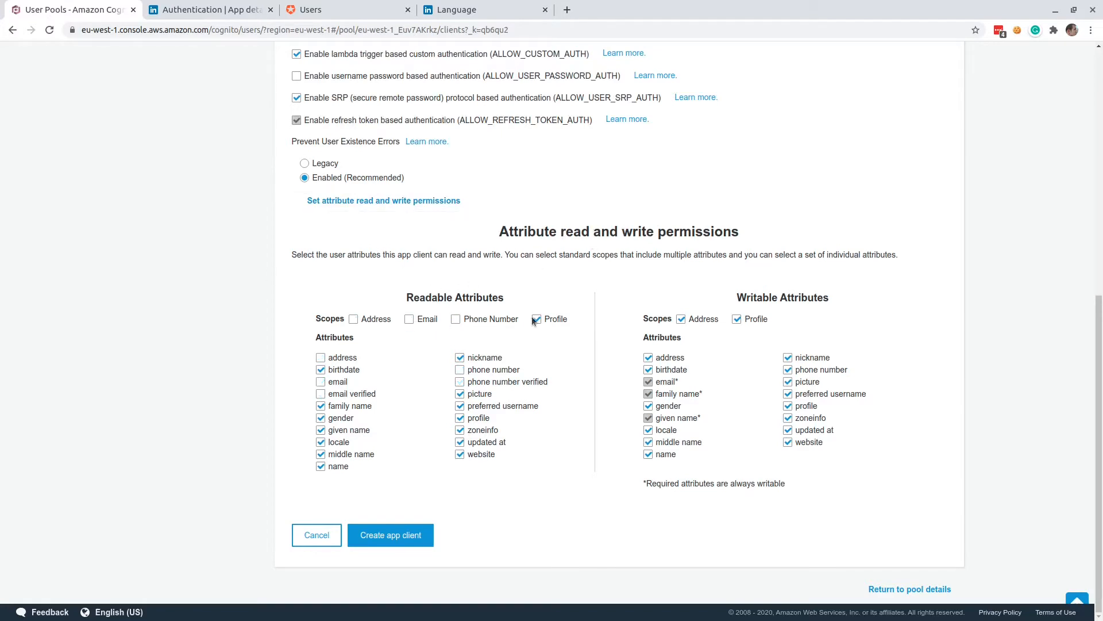
pyautogui.click(536, 319)
pyautogui.click(702, 354)
pyautogui.click(754, 356)
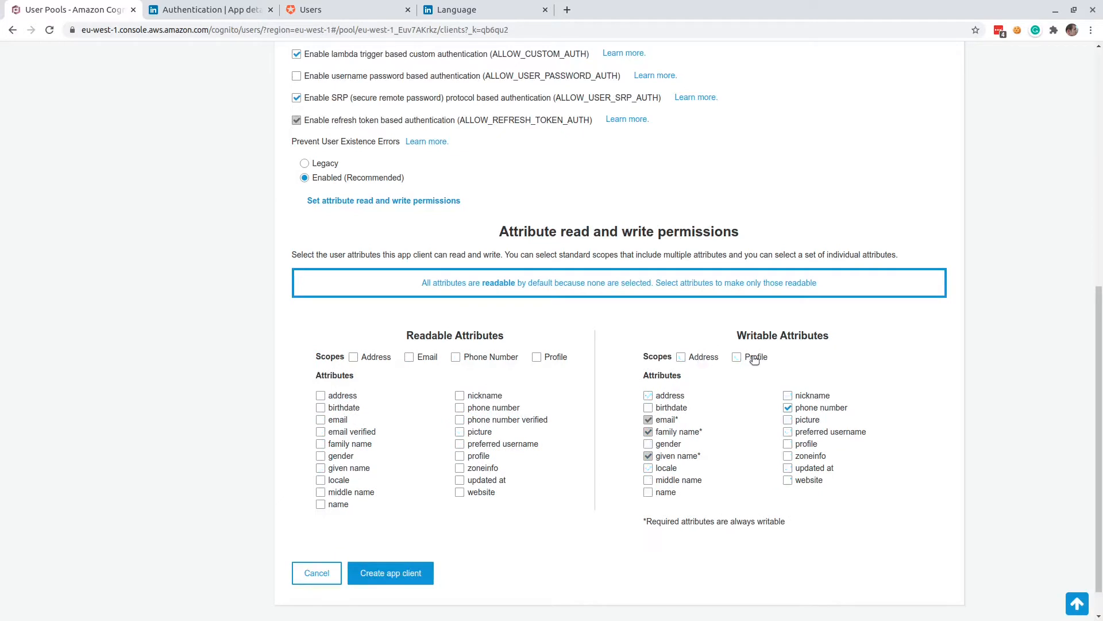
# Make only email, family name and given name readable for the testapp client and create the app client.
pyautogui.click(788, 407)
pyautogui.click(320, 421)
pyautogui.click(320, 468)
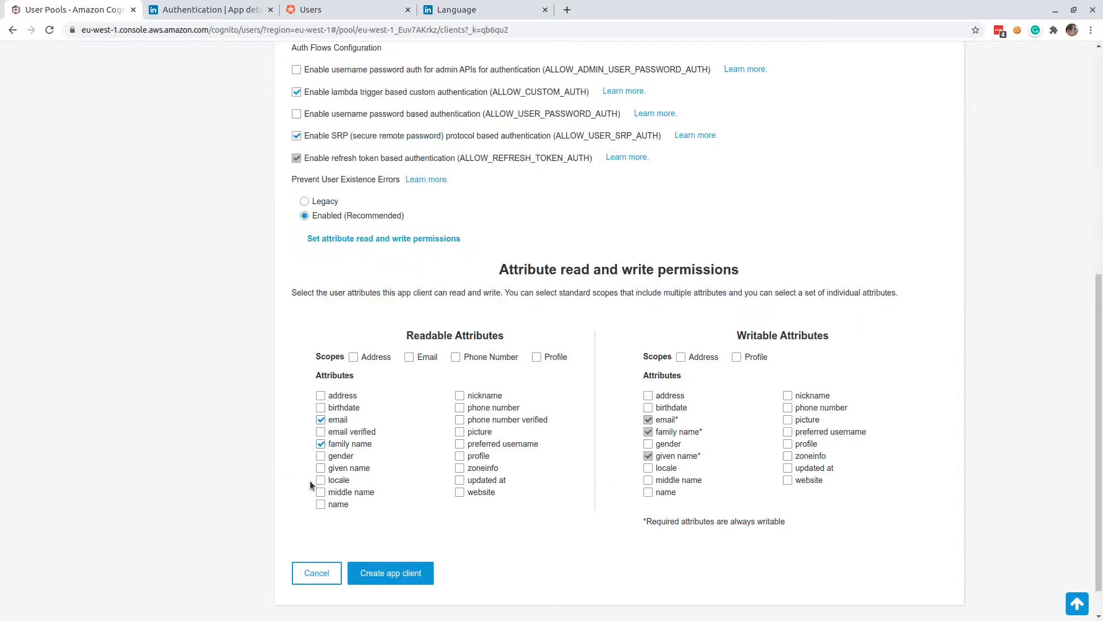
pyautogui.click(382, 574)
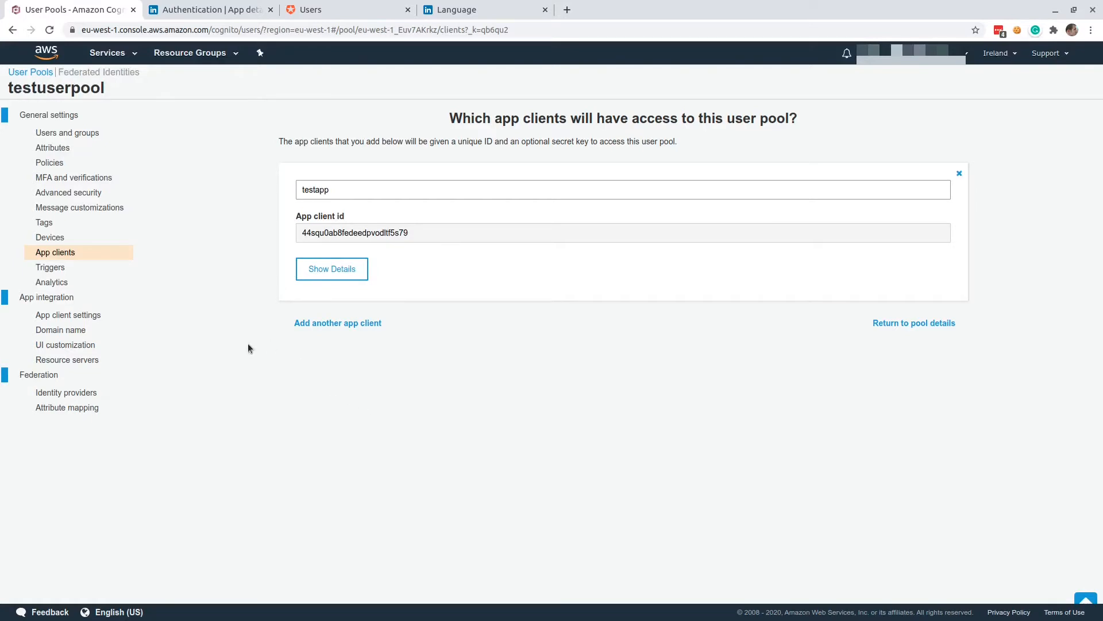
# Switch to the Auth0 dashboard and open the application URI settings of My App.
pyautogui.click(323, 9)
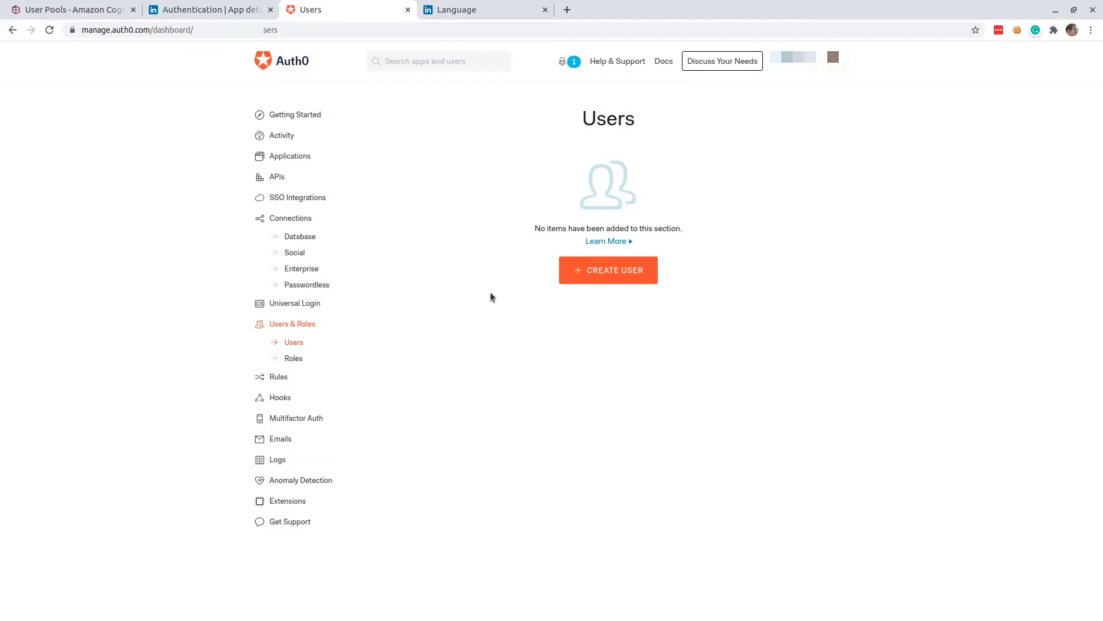
pyautogui.click(295, 158)
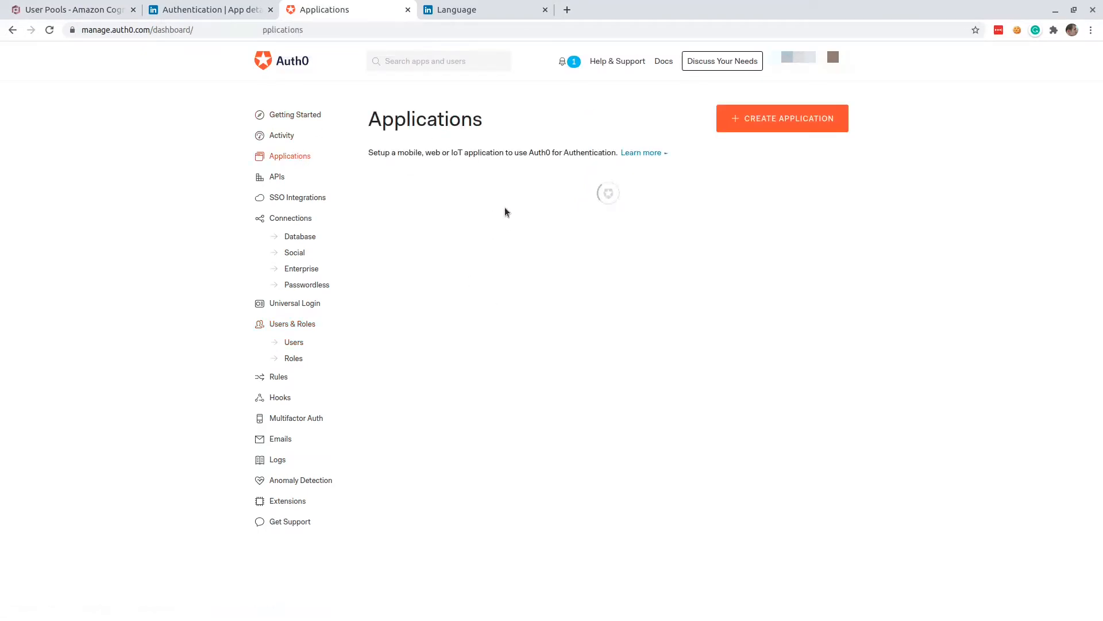
pyautogui.click(836, 207)
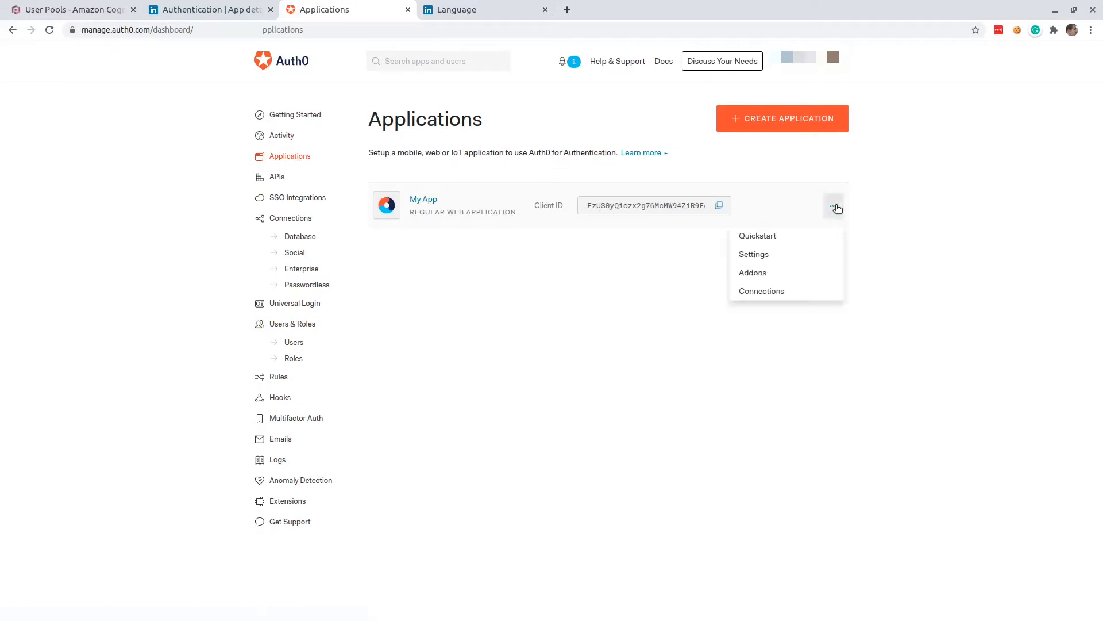
pyautogui.click(761, 256)
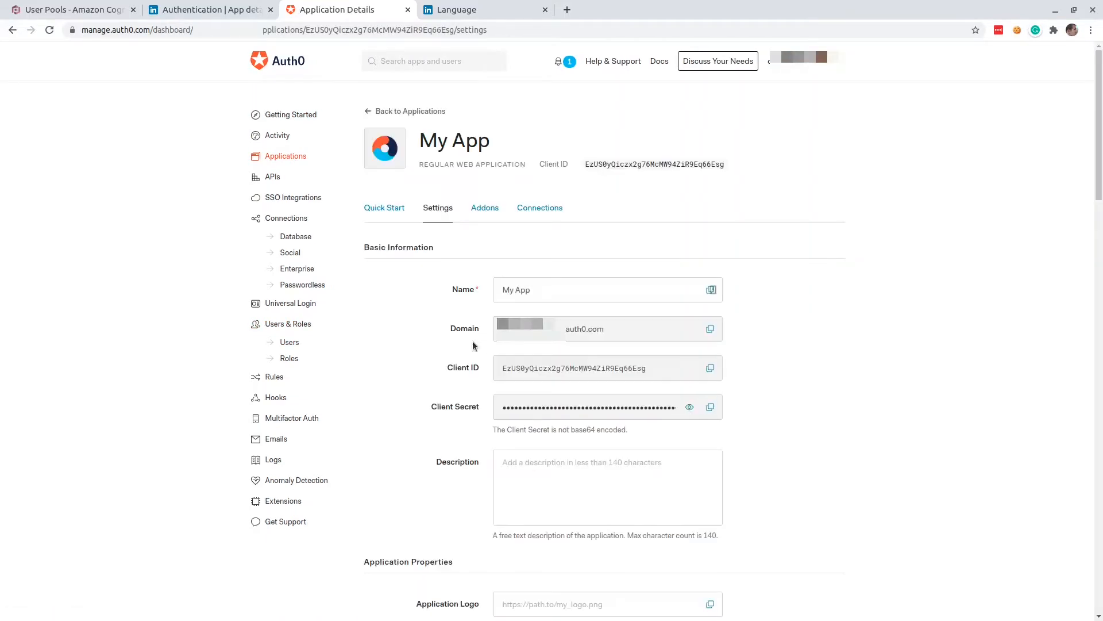
pyautogui.scroll(-8, 399, 347)
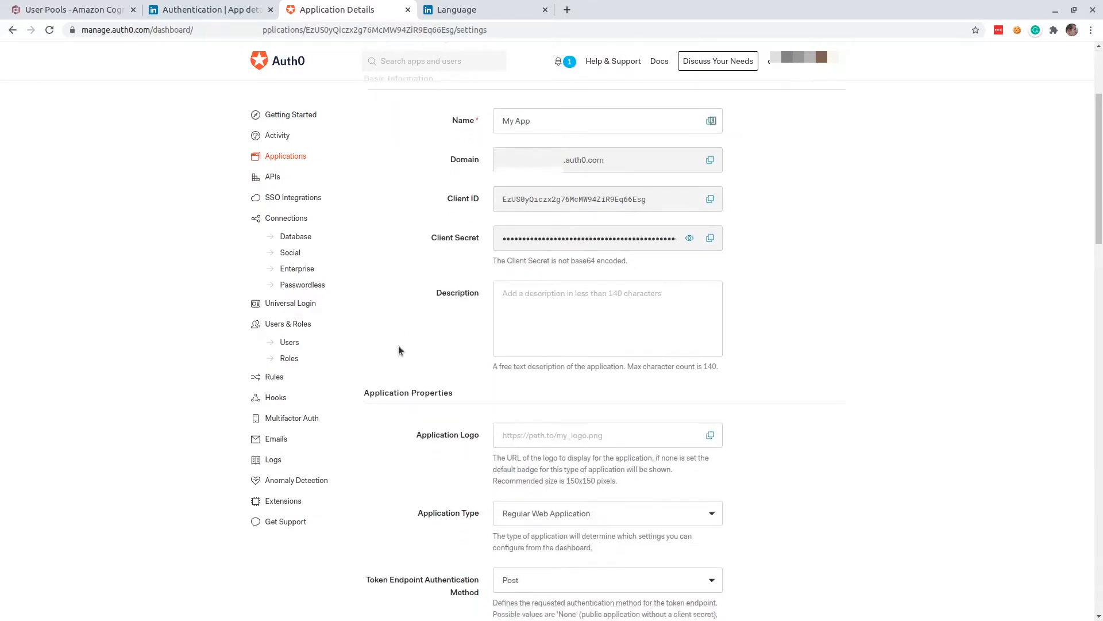
pyautogui.scroll(-3, 399, 349)
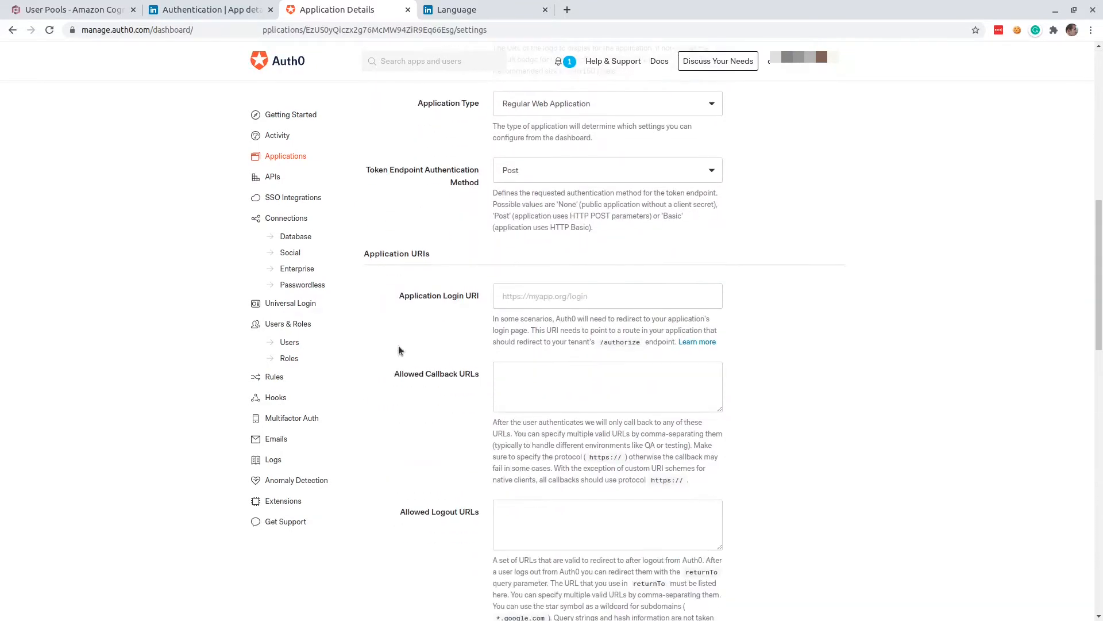
pyautogui.click(531, 317)
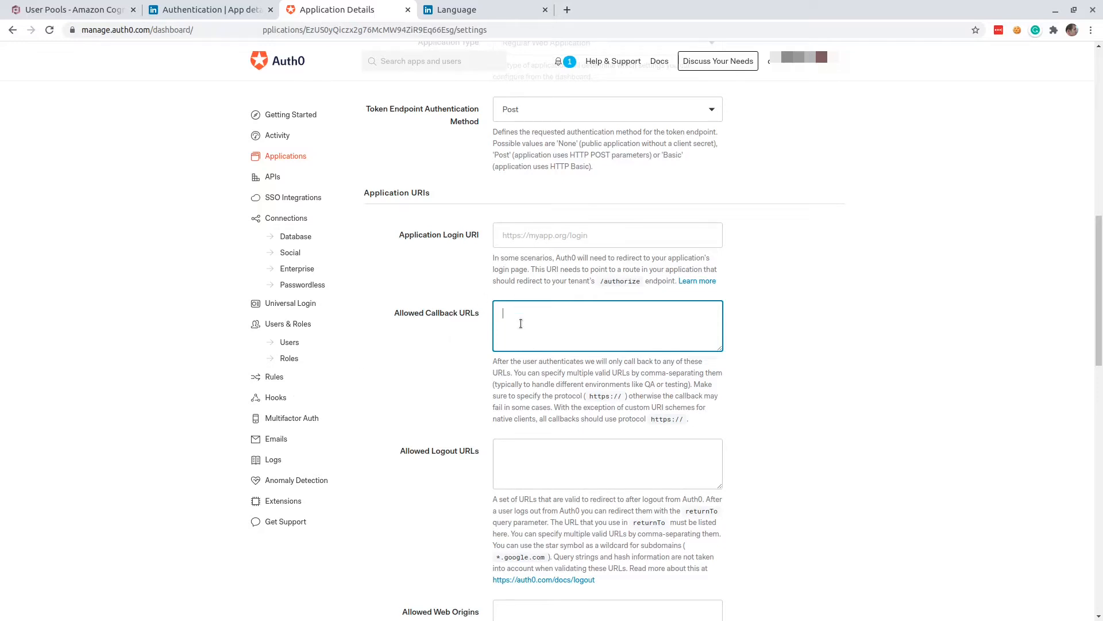
pyautogui.write('https://')
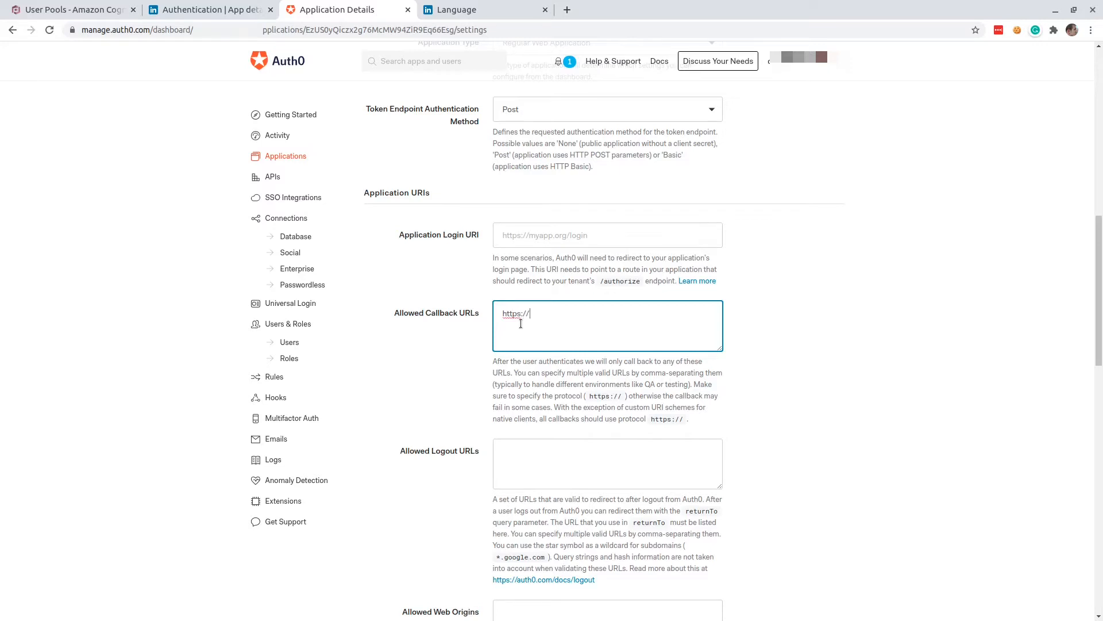
pyautogui.click(90, 9)
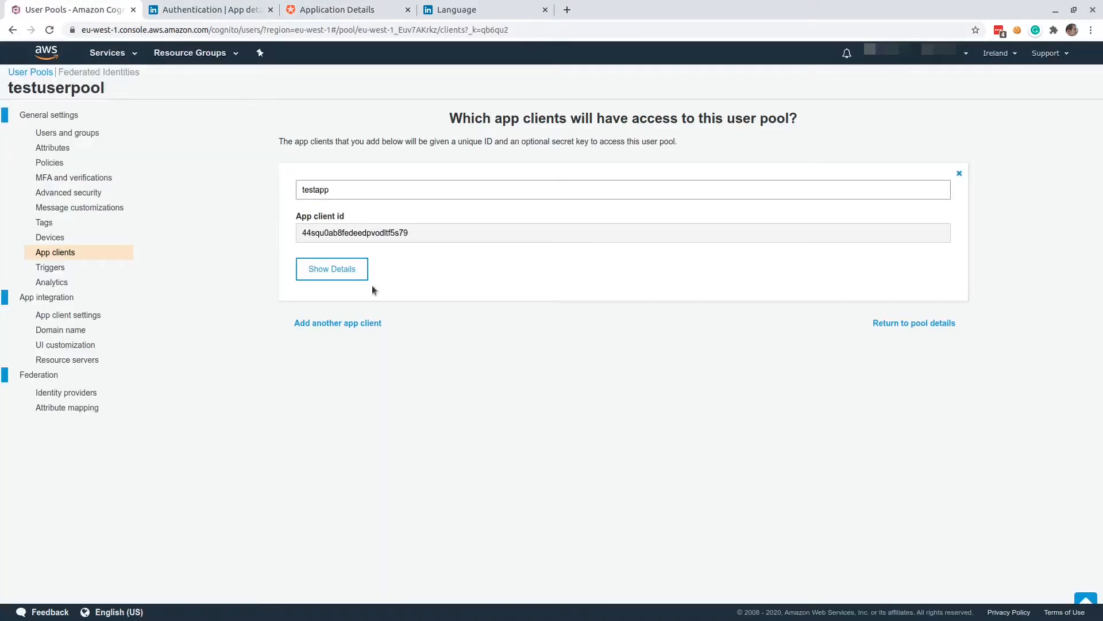
pyautogui.click(62, 332)
pyautogui.moveTo(399, 257); pyautogui.dragTo(336, 251)
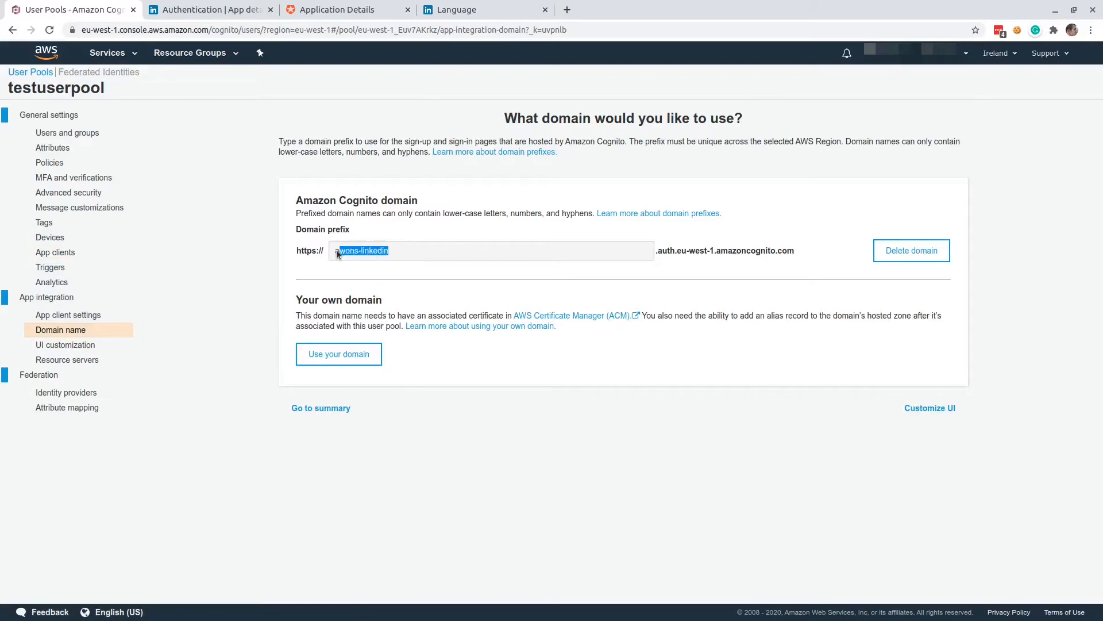
pyautogui.click(323, 10)
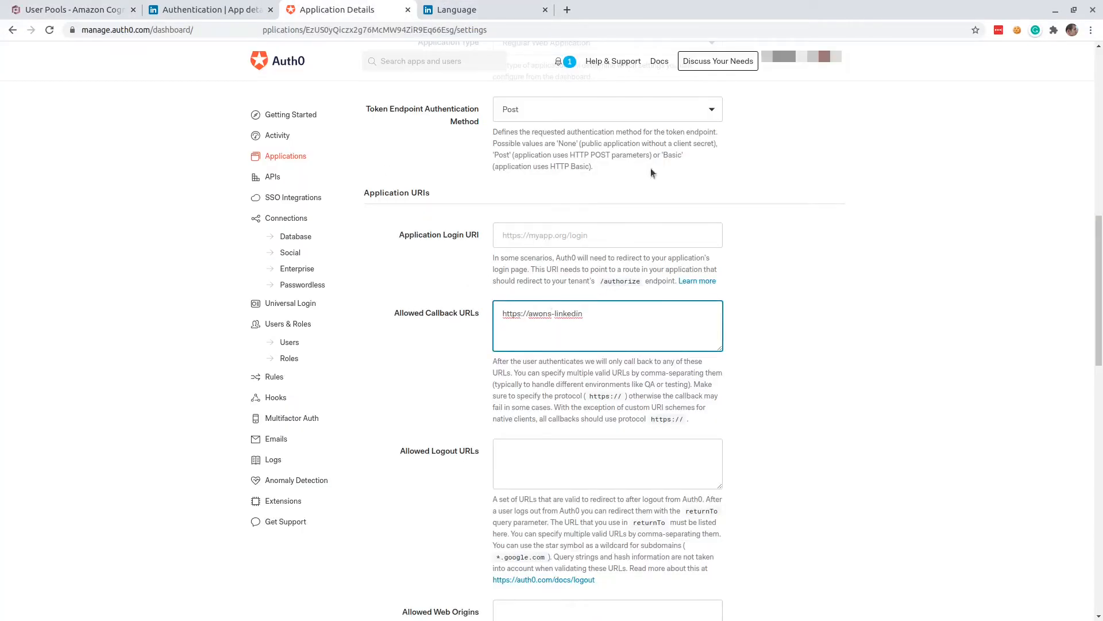
# Append Cognito's domain suffix .auth.eu-west-1.amazoncognito.com and the path /oauth2/idpresponse to My App's allowed callback URL in Auth0.
pyautogui.click(198, 10)
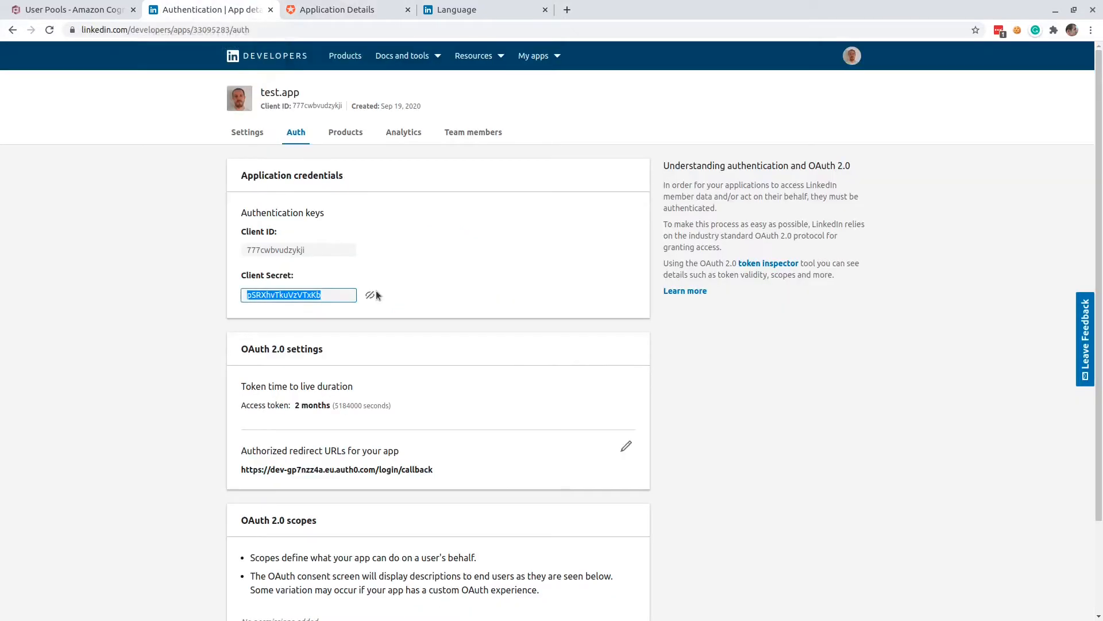
pyautogui.click(104, 11)
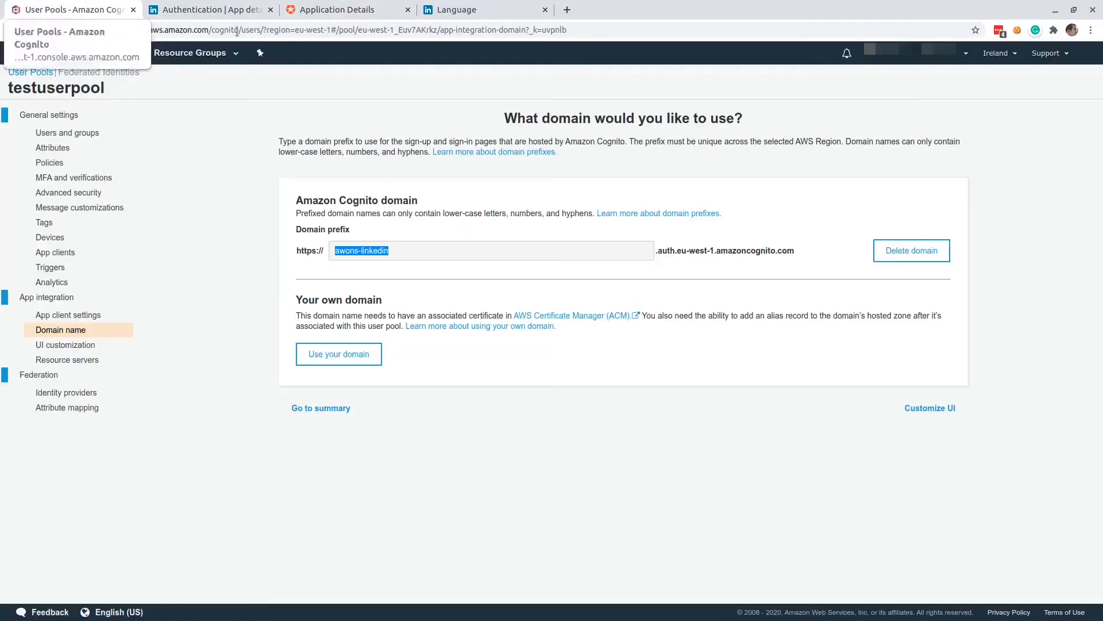
pyautogui.moveTo(796, 253); pyautogui.dragTo(682, 255)
pyautogui.click(668, 261)
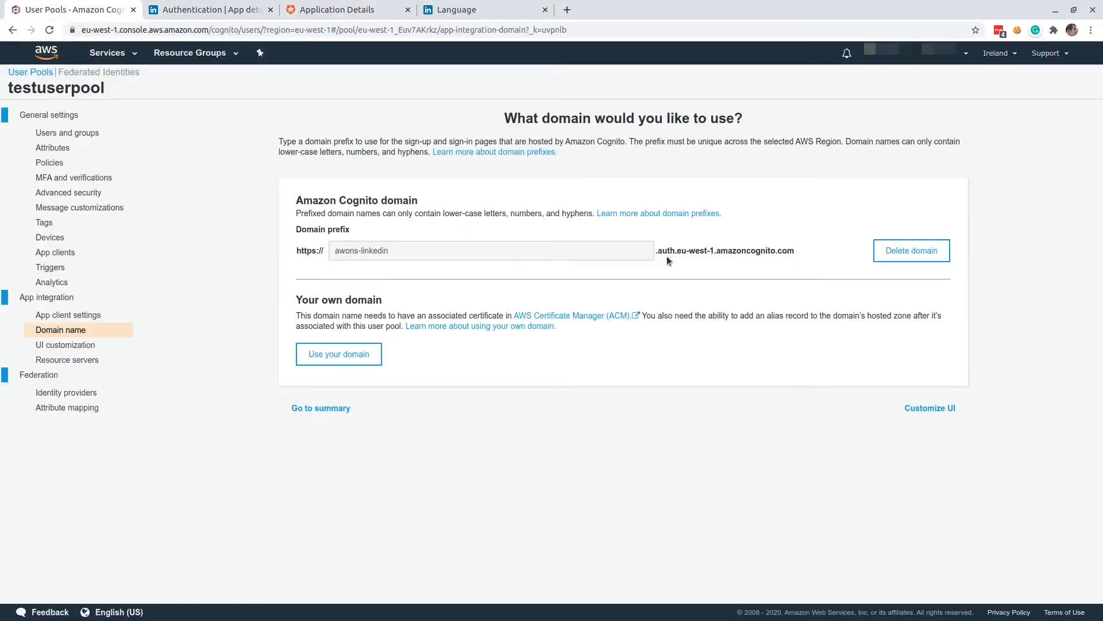
pyautogui.tripleClick(667, 258)
pyautogui.hotkey('ctrl', 'c')
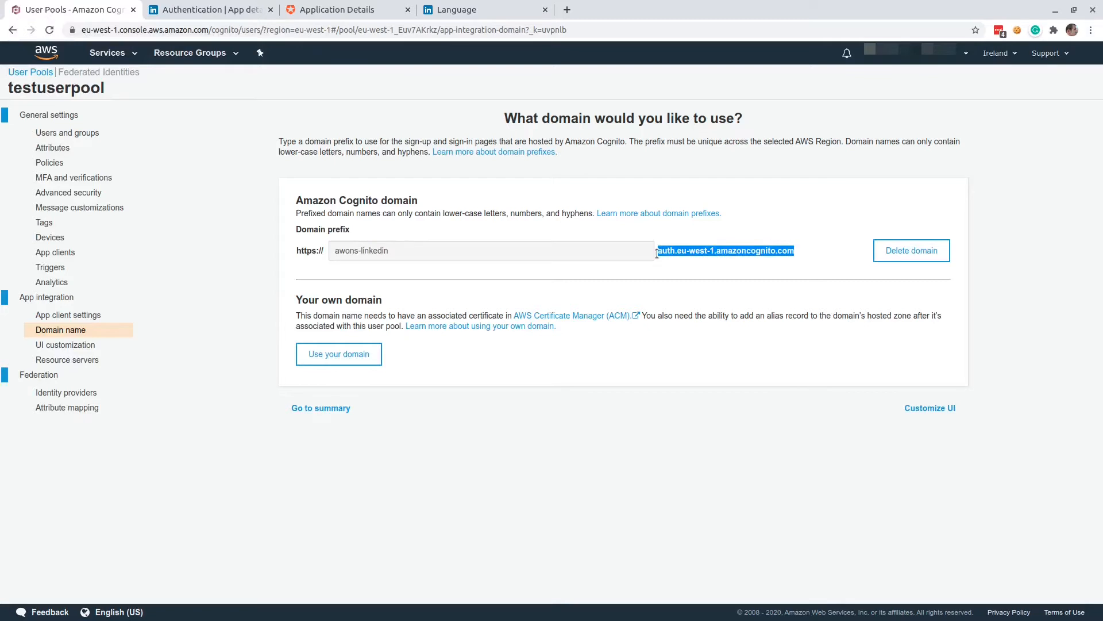
pyautogui.click(180, 12)
pyautogui.click(331, 10)
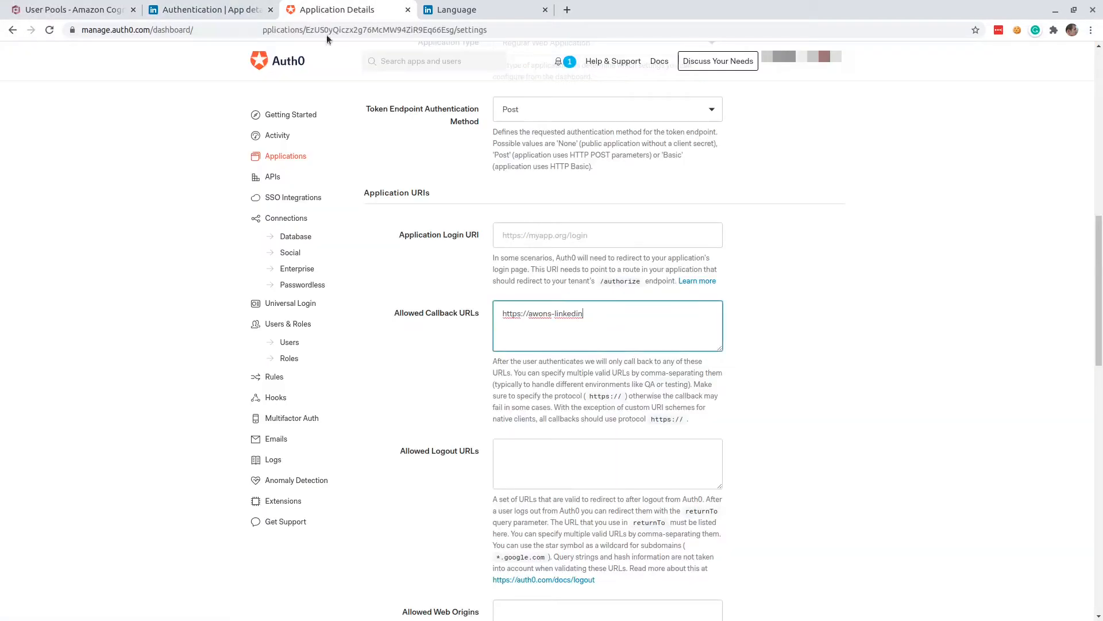
pyautogui.hotkey('ctrl', 'v')
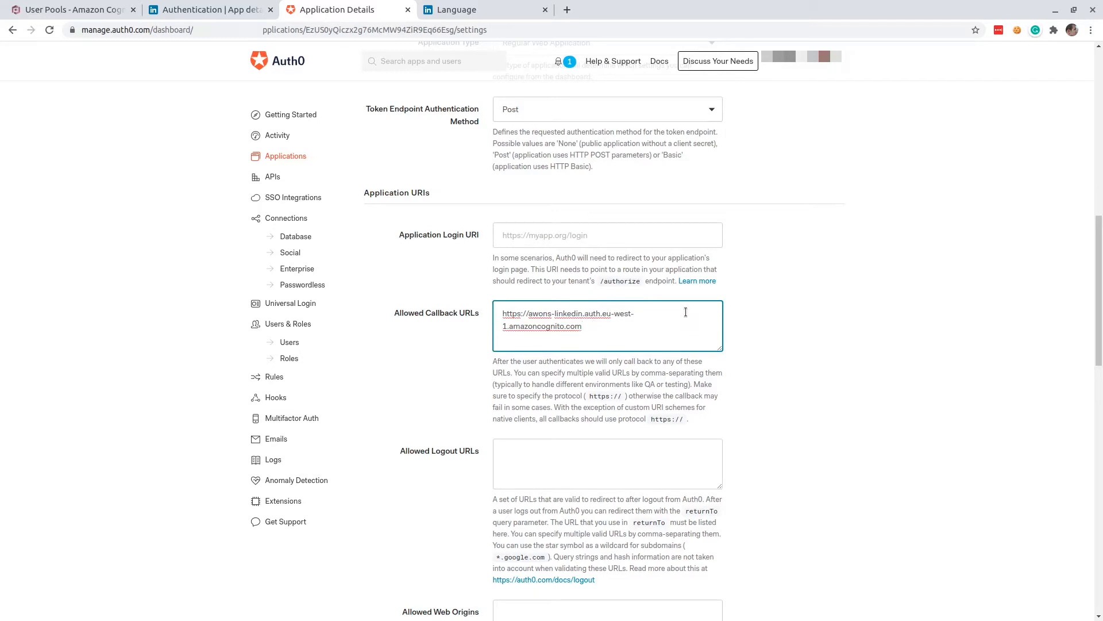
pyautogui.write('/')
pyautogui.write('oauth2/idpresponse')
pyautogui.click(528, 460)
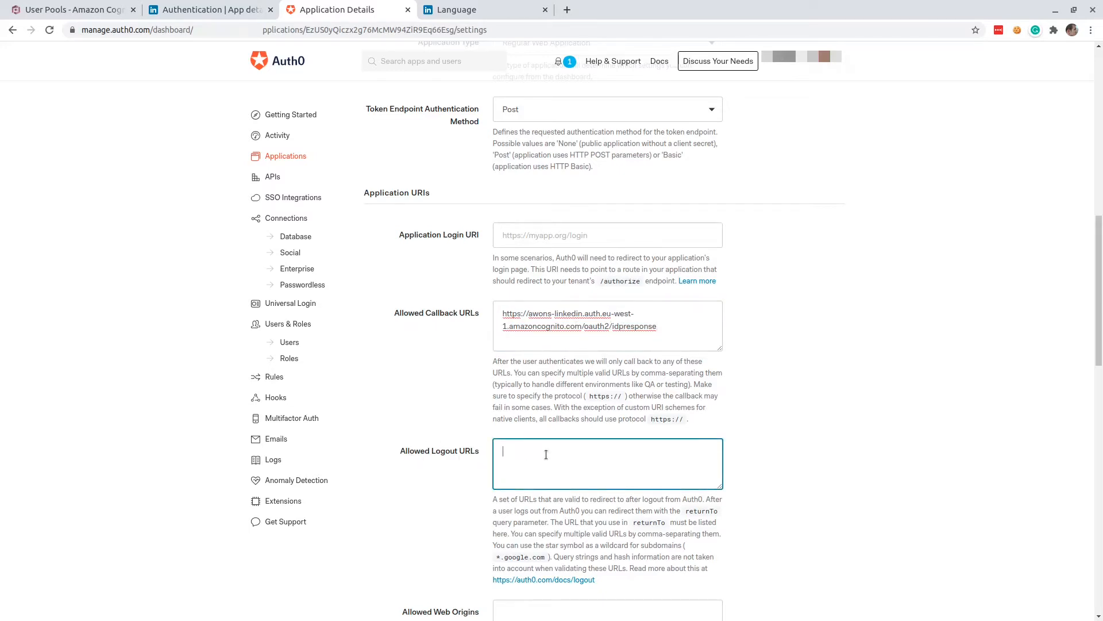
pyautogui.write('http://localhost:8080/auth/signout')
pyautogui.scroll(-3, 582, 448)
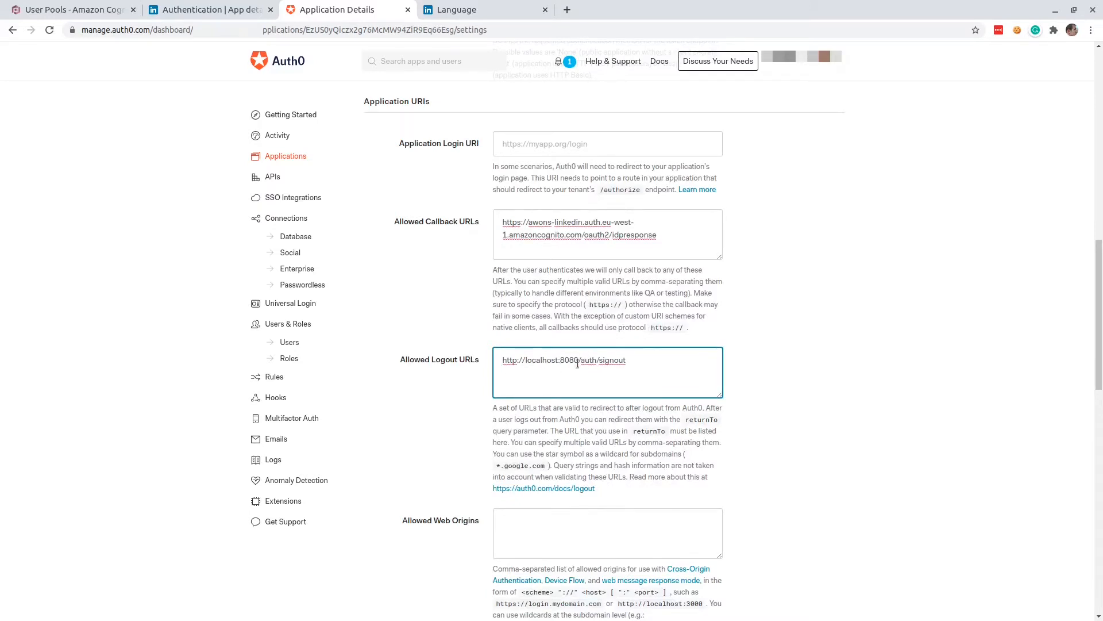
pyautogui.doubleClick(542, 361)
pyautogui.doubleClick(569, 360)
pyautogui.click(655, 361)
pyautogui.scroll(-10, 765, 342)
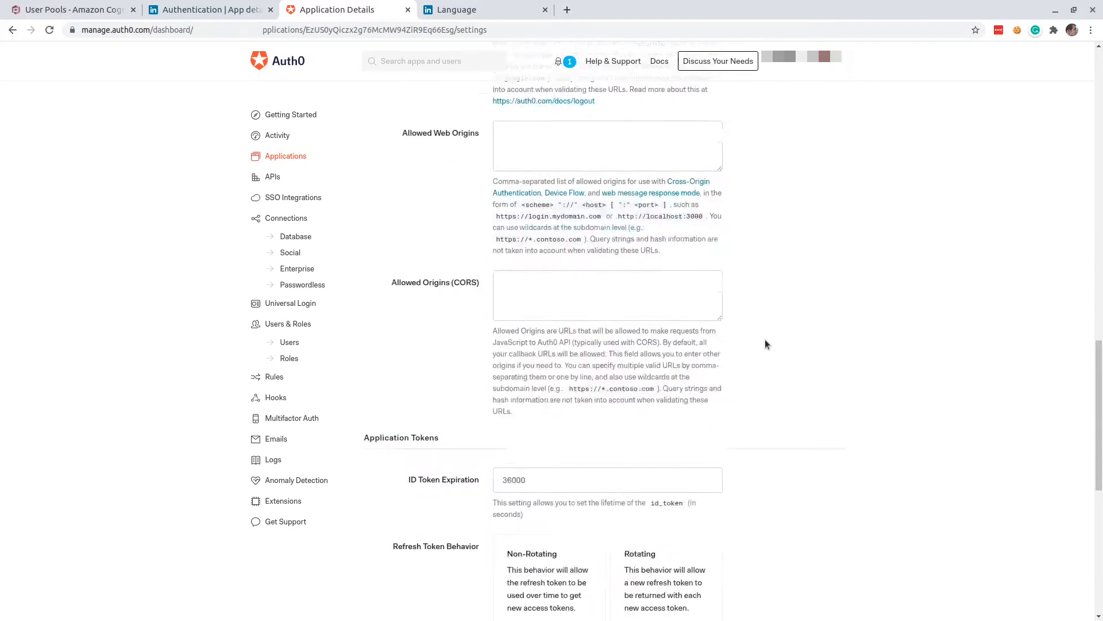
pyautogui.scroll(-5, 764, 342)
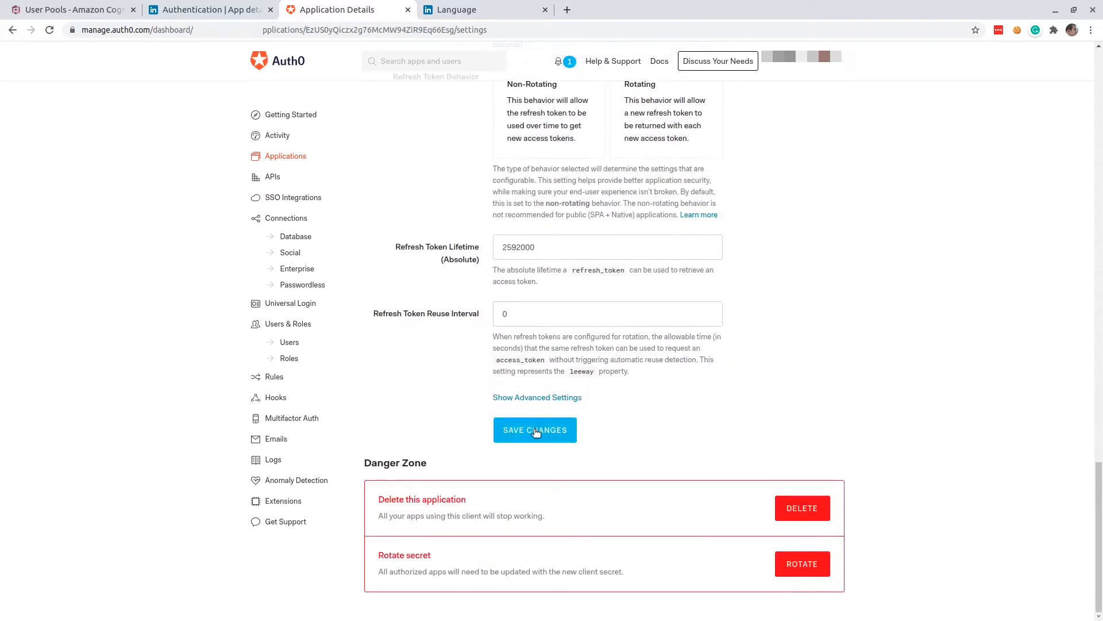
pyautogui.click(535, 431)
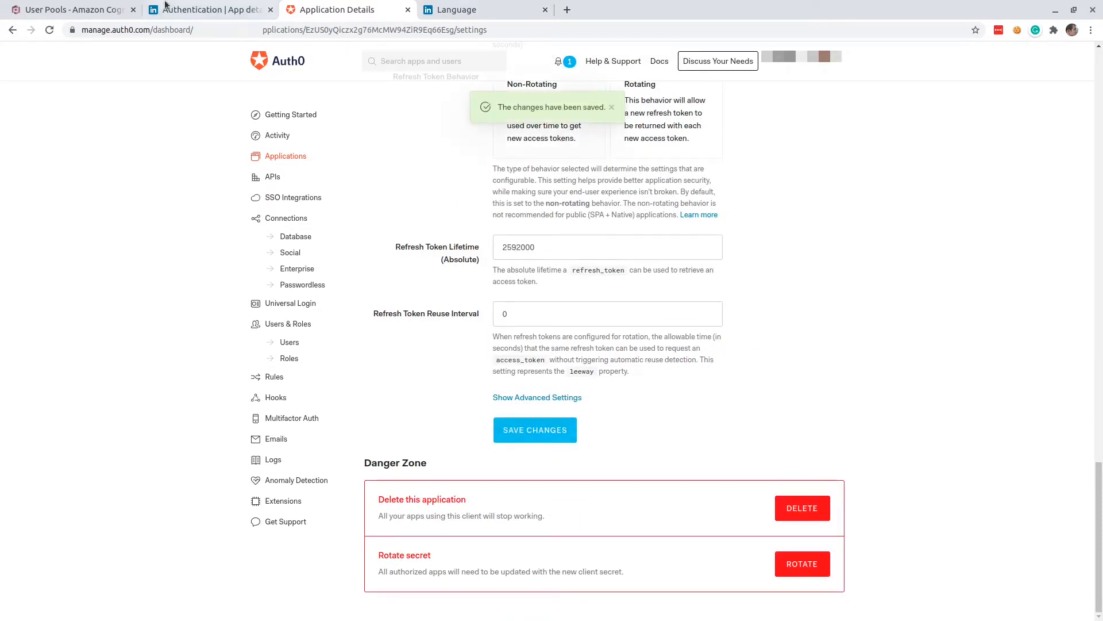
# In the Cognito user pool's federation settings, start an OpenID Connect identity provider named auth0.
pyautogui.click(85, 13)
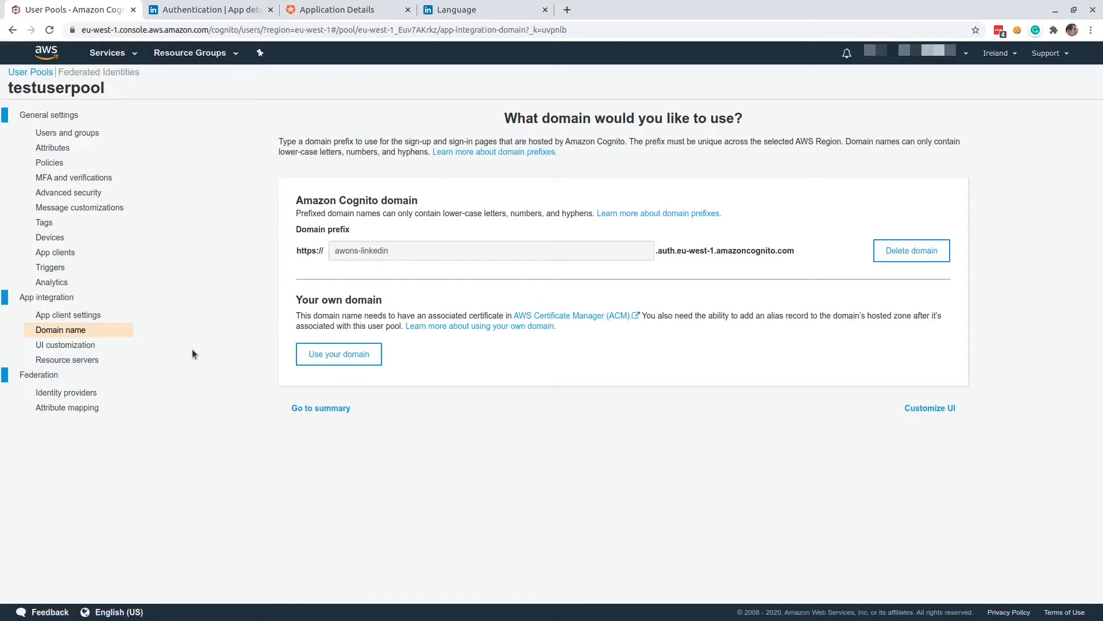
pyautogui.click(68, 396)
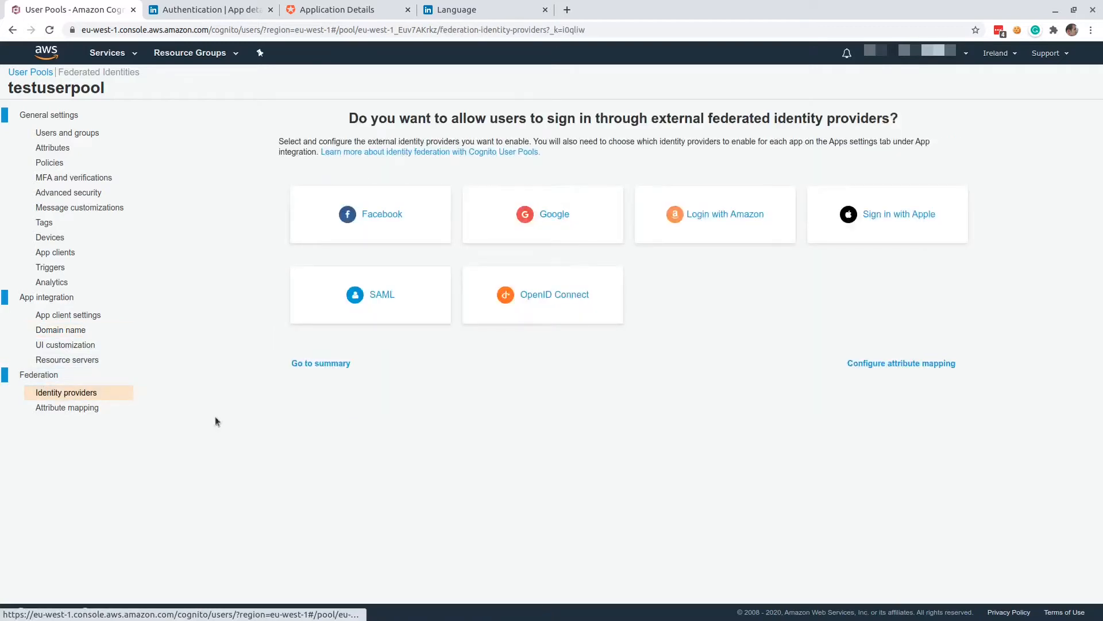
pyautogui.click(556, 308)
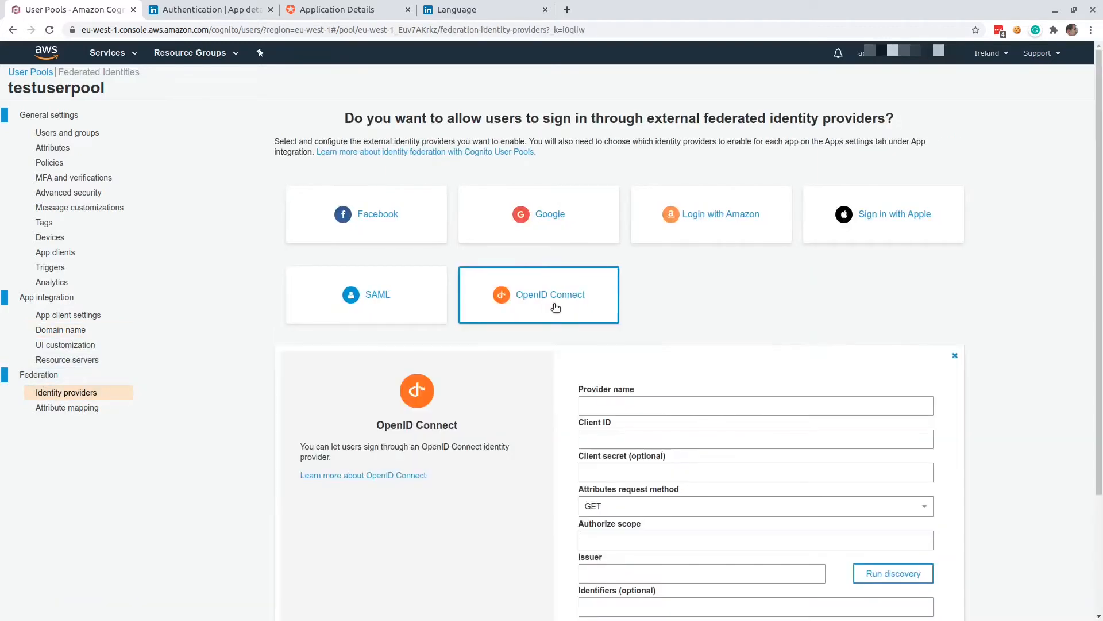
pyautogui.click(595, 405)
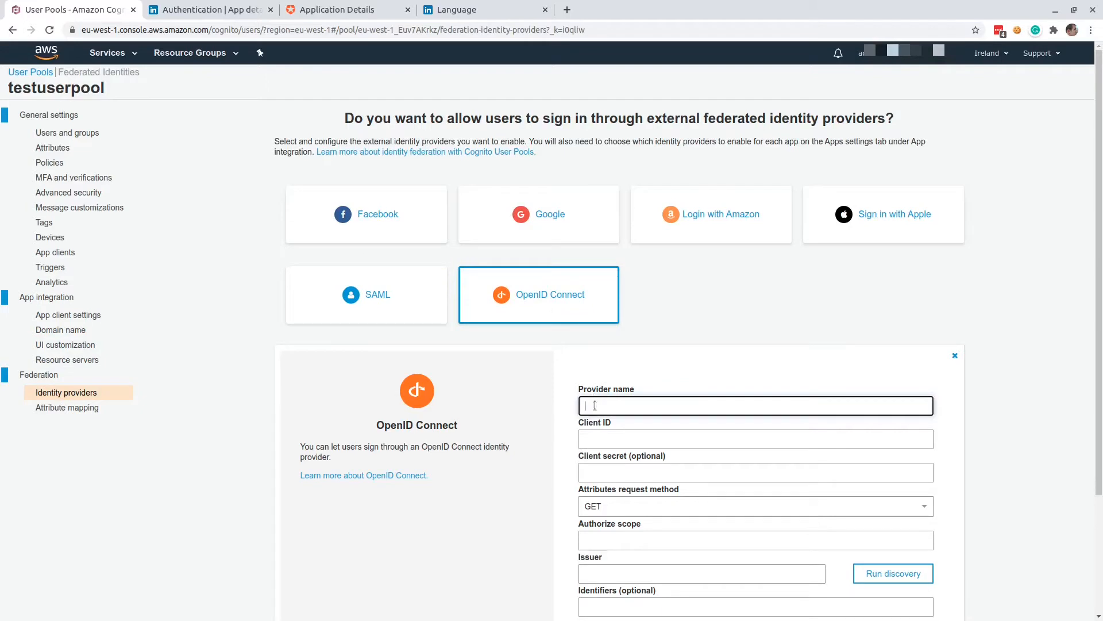
pyautogui.write('auth0')
# Copy the client ID of My App from Auth0 and paste it as the OpenID Connect provider's client ID in Cognito.
pyautogui.click(626, 443)
pyautogui.scroll(-2, 615, 402)
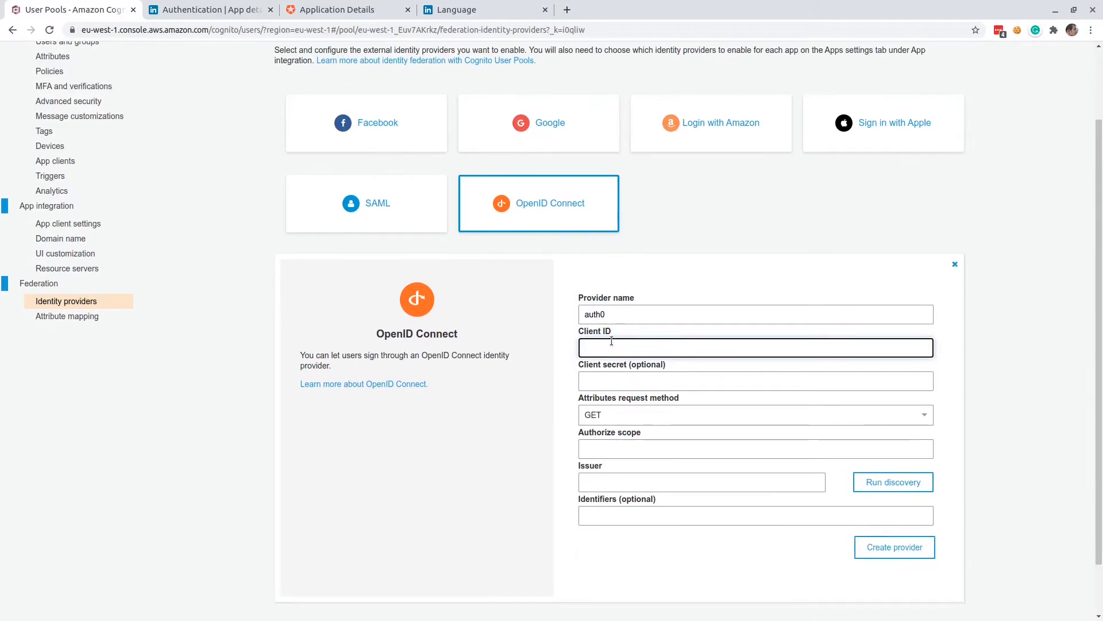
pyautogui.click(601, 382)
pyautogui.click(598, 347)
pyautogui.click(332, 21)
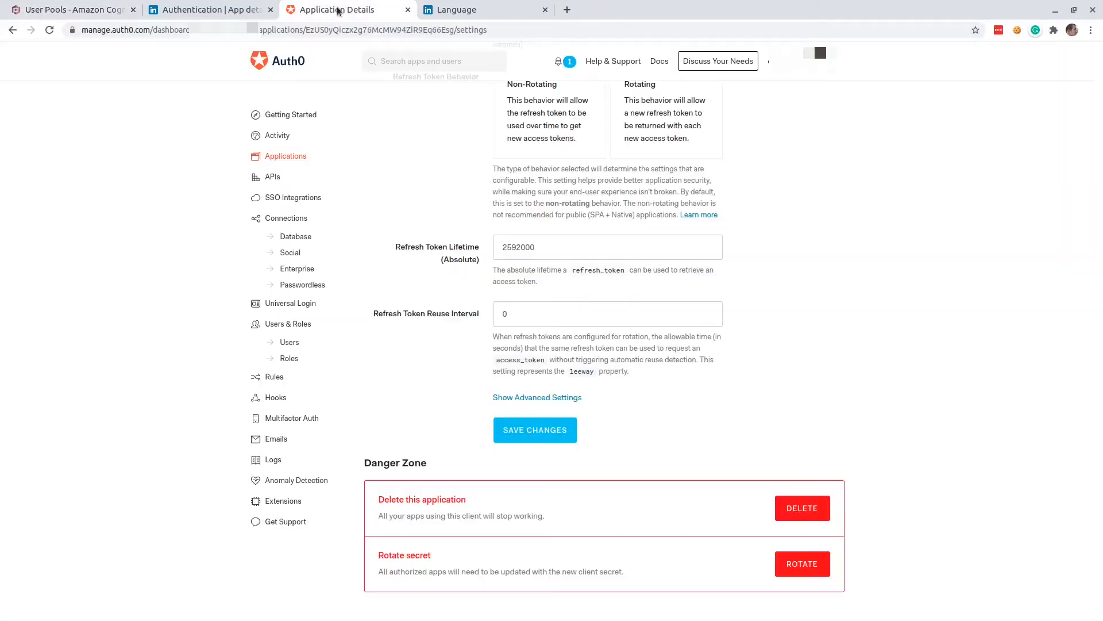
pyautogui.scroll(5, 507, 382)
pyautogui.scroll(15, 507, 383)
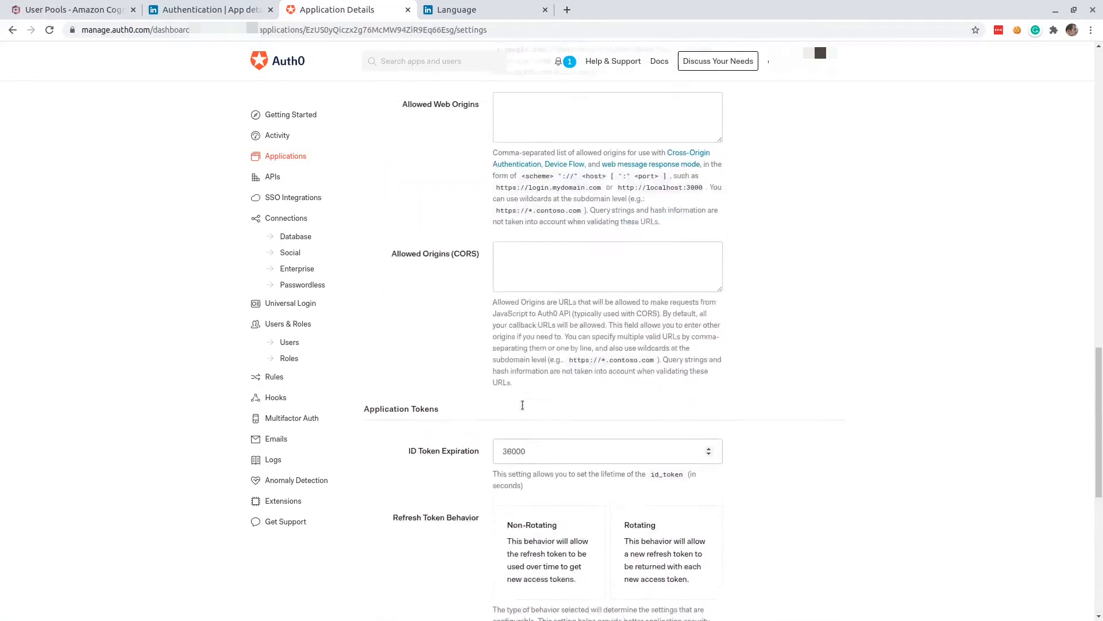
pyautogui.scroll(7, 522, 406)
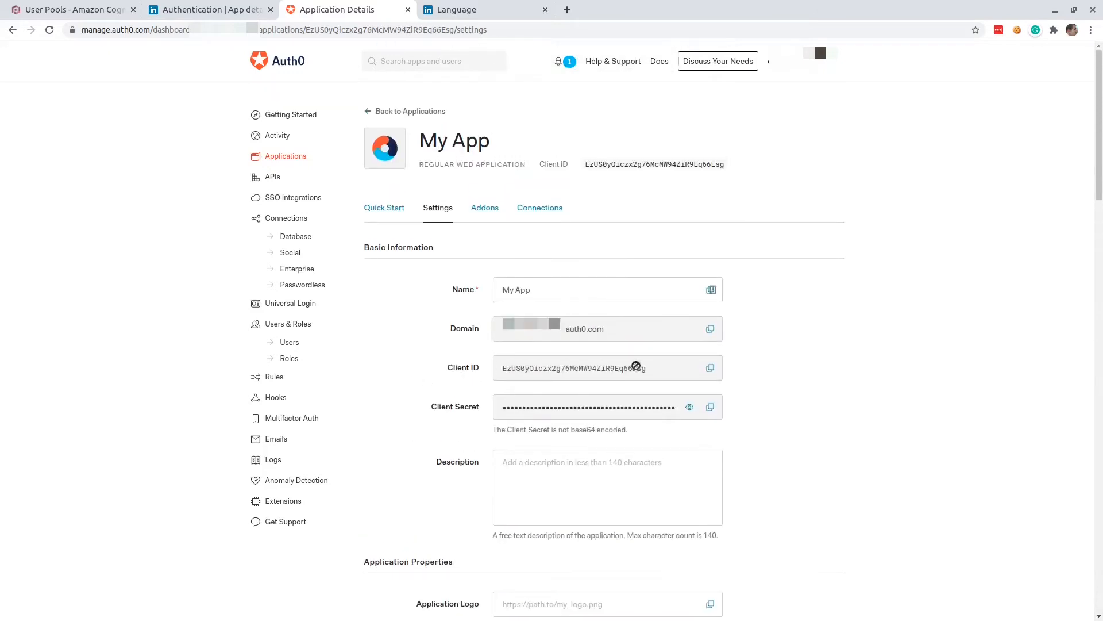
pyautogui.click(710, 367)
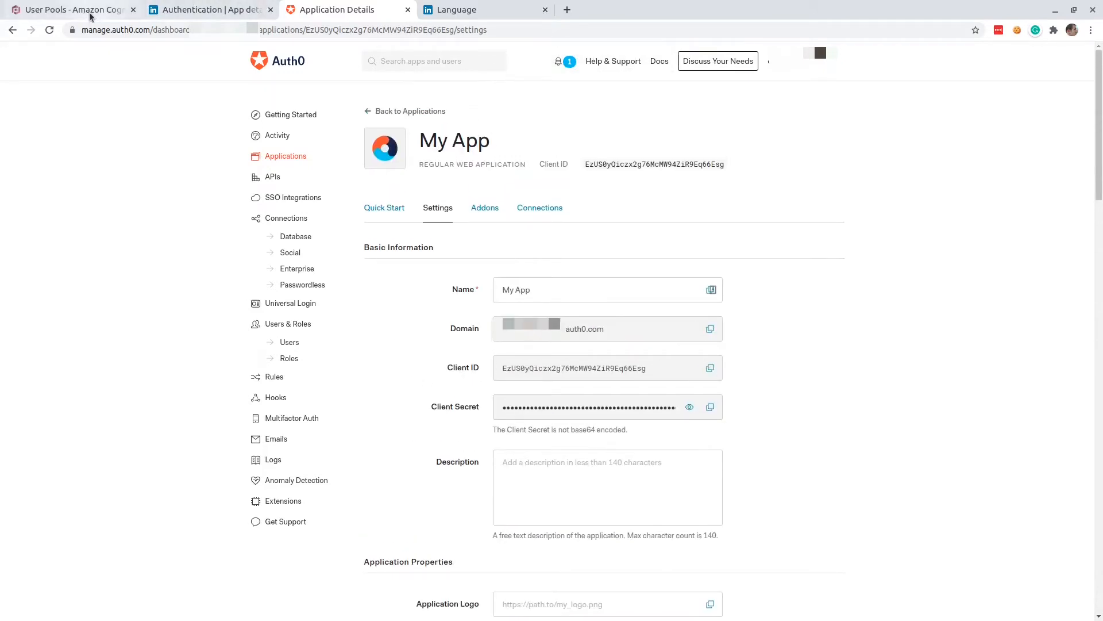
pyautogui.click(72, 10)
pyautogui.hotkey('ctrl', 'v')
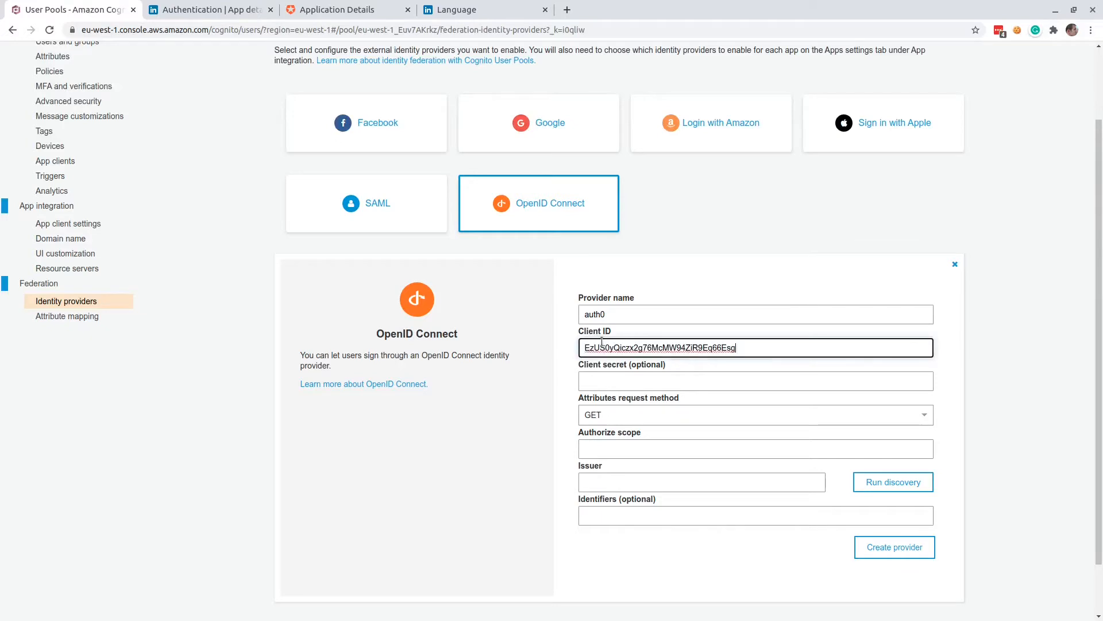
# Copy My App's client secret from Auth0 and paste it as the OpenID Connect provider's client secret in Cognito.
pyautogui.click(337, 10)
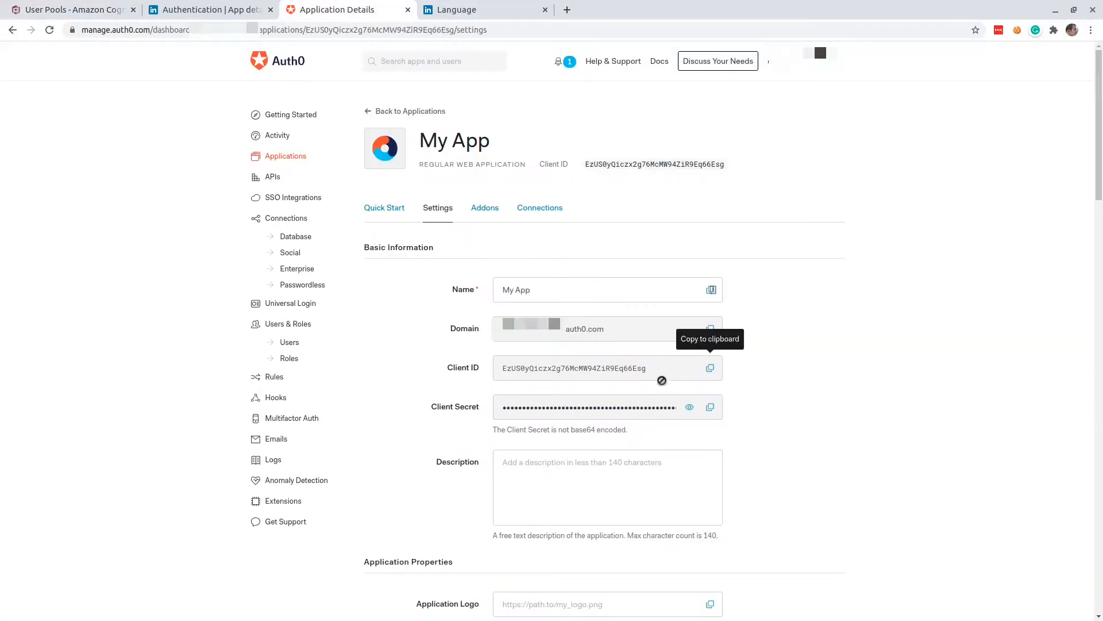
pyautogui.click(711, 407)
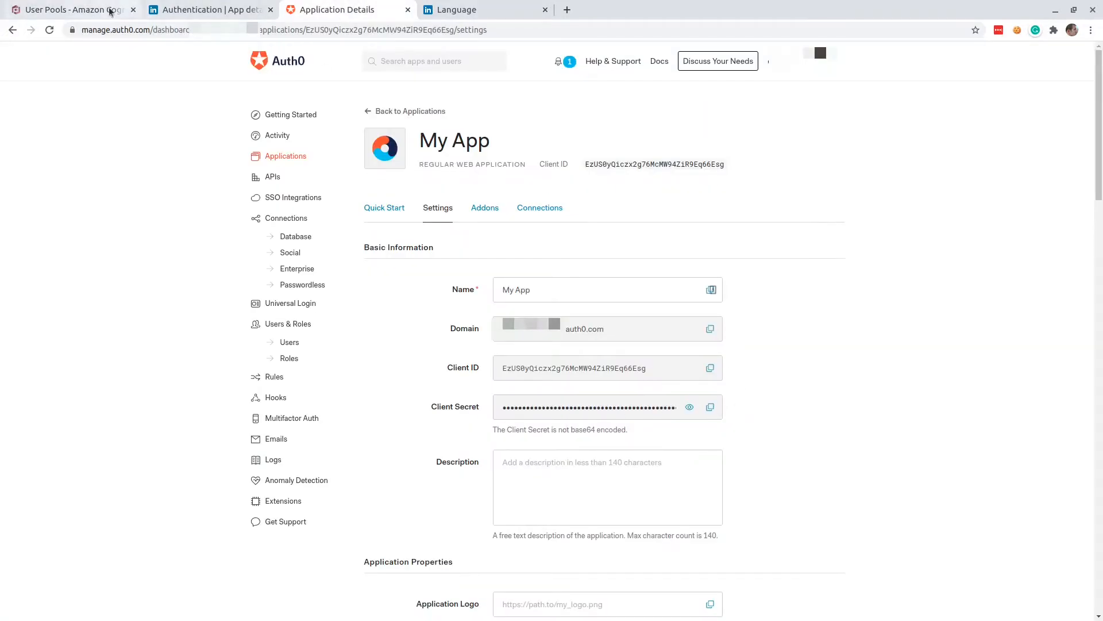
pyautogui.click(86, 10)
pyautogui.click(619, 376)
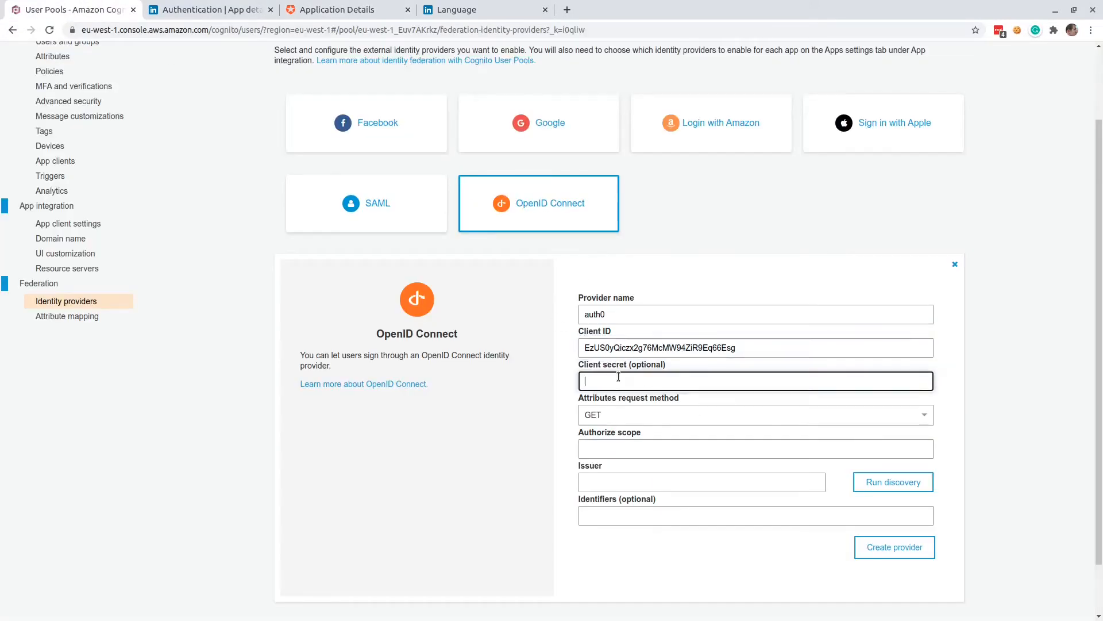
pyautogui.hotkey('ctrl', 'v')
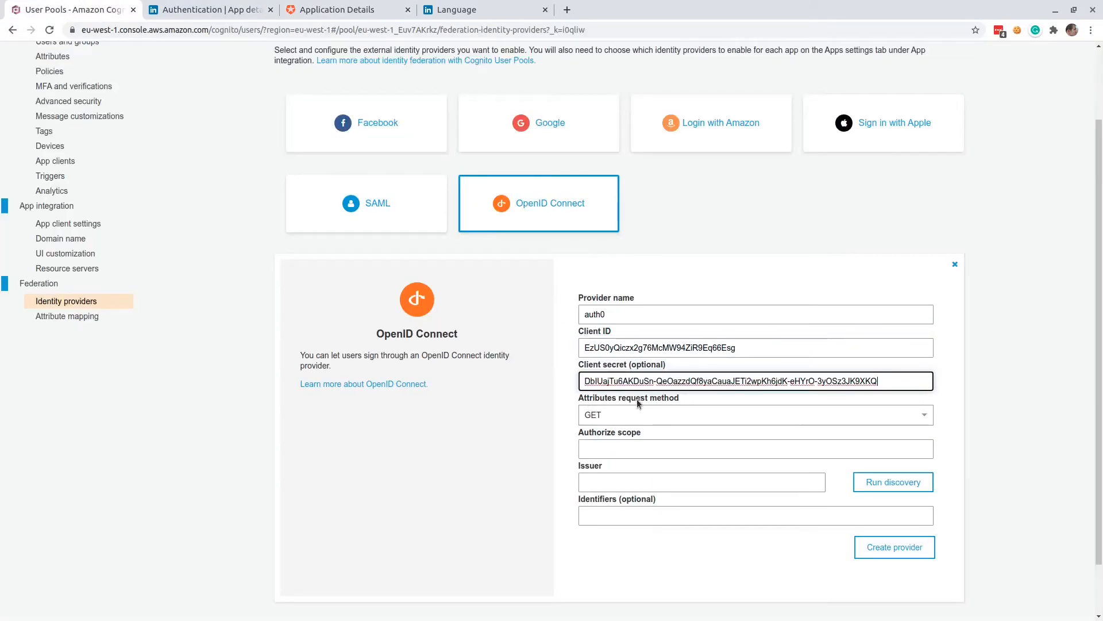
# Set the OpenID Connect provider's authorize scope to openid email profile.
pyautogui.click(612, 448)
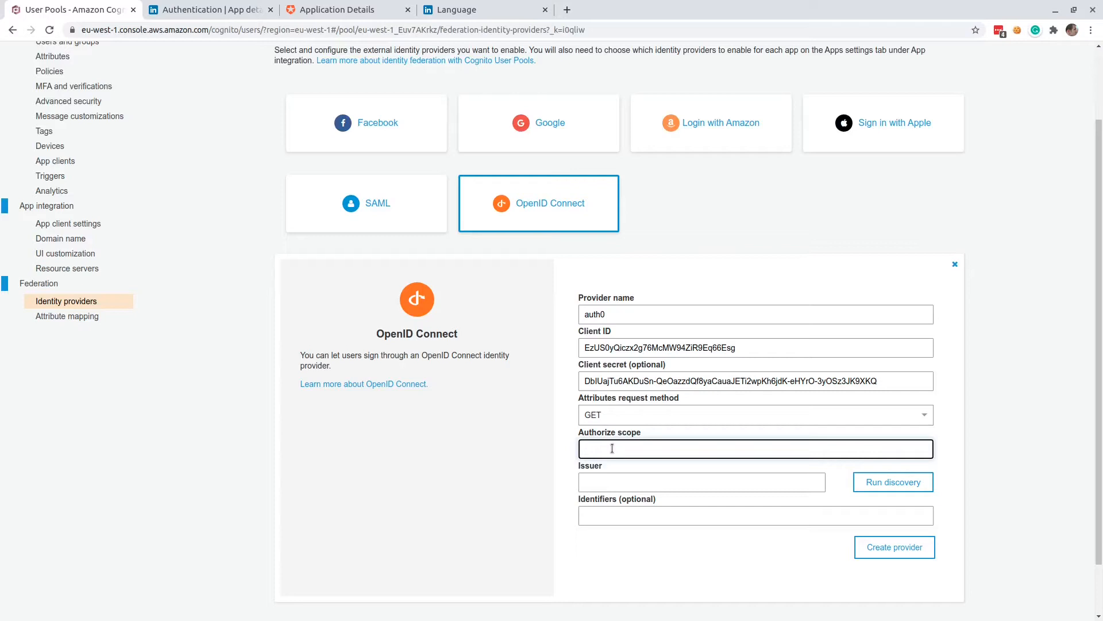
pyautogui.write('openid')
pyautogui.write('email profile')
pyautogui.click(612, 483)
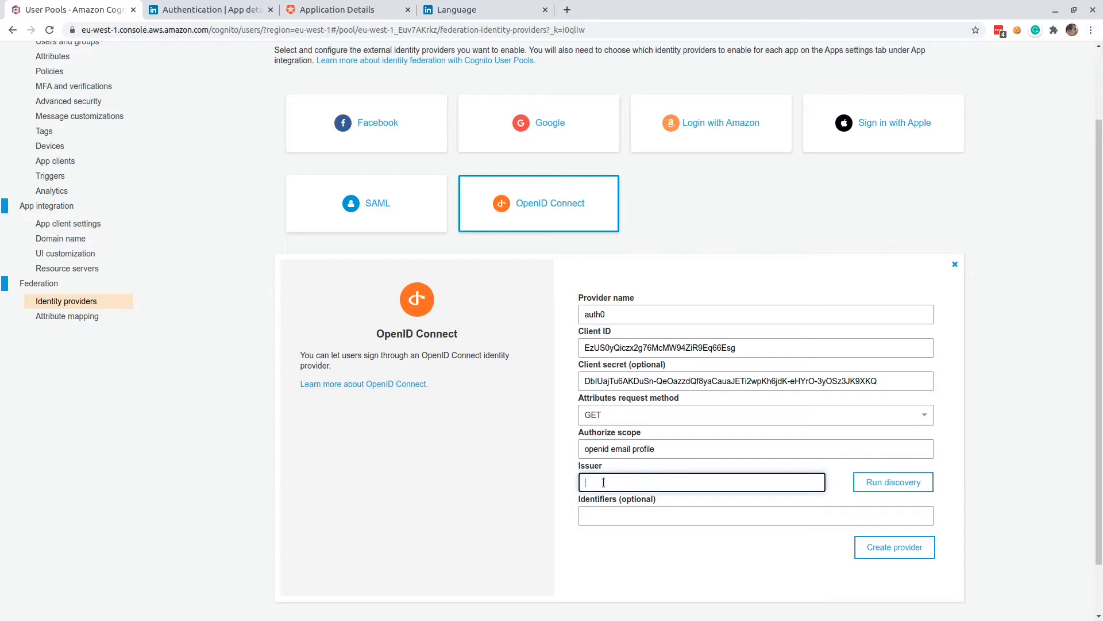
pyautogui.write('https://')
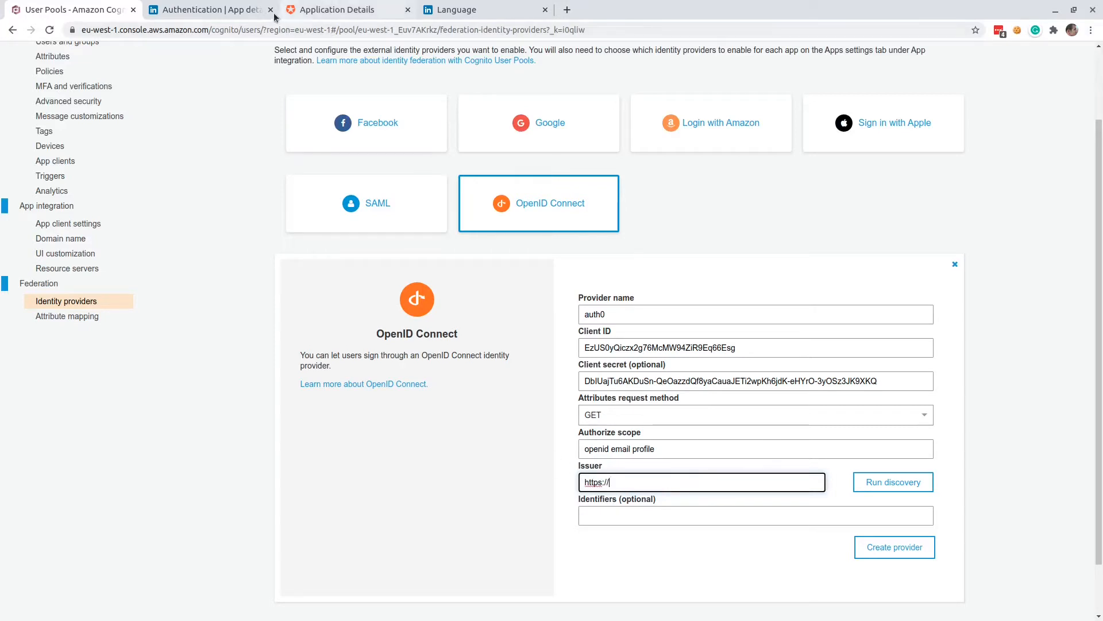
pyautogui.click(344, 10)
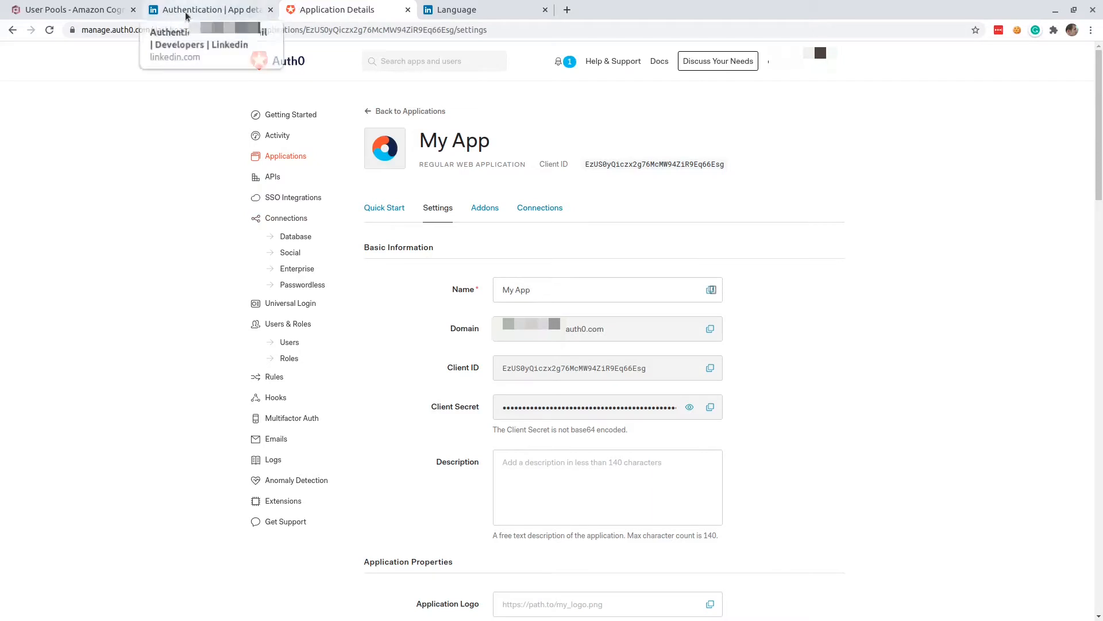
pyautogui.click(75, 10)
pyautogui.hotkey('ctrl', 'v')
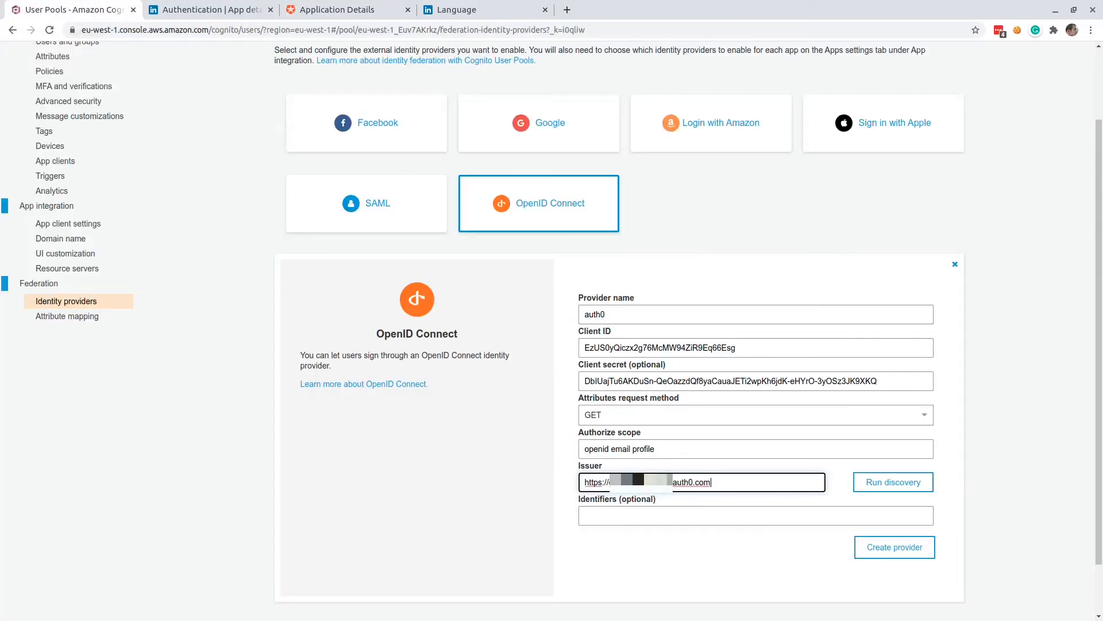
# Run discovery on the issuer and create the auth0 OpenID Connect provider.
pyautogui.click(885, 485)
pyautogui.scroll(-2, 805, 477)
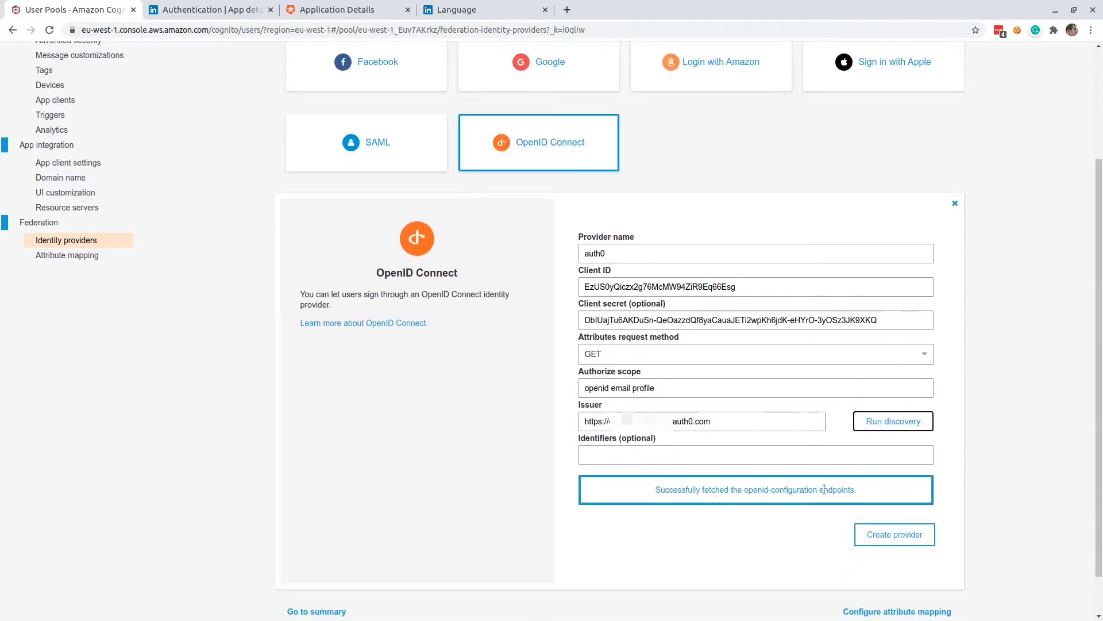
pyautogui.scroll(-1, 977, 488)
pyautogui.click(908, 486)
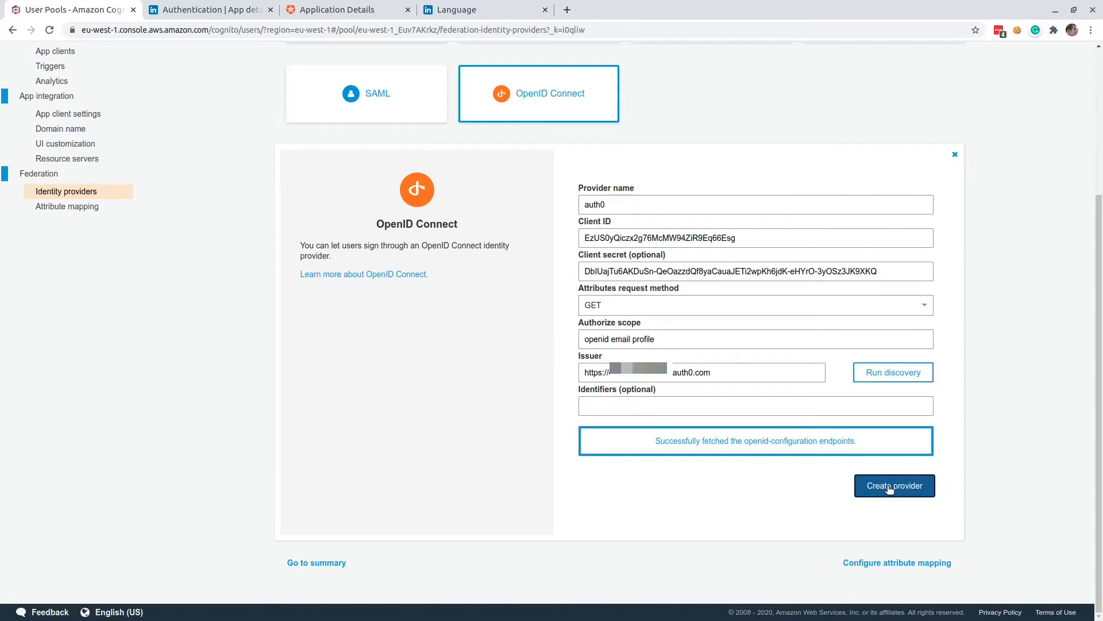
pyautogui.scroll(-2, 495, 432)
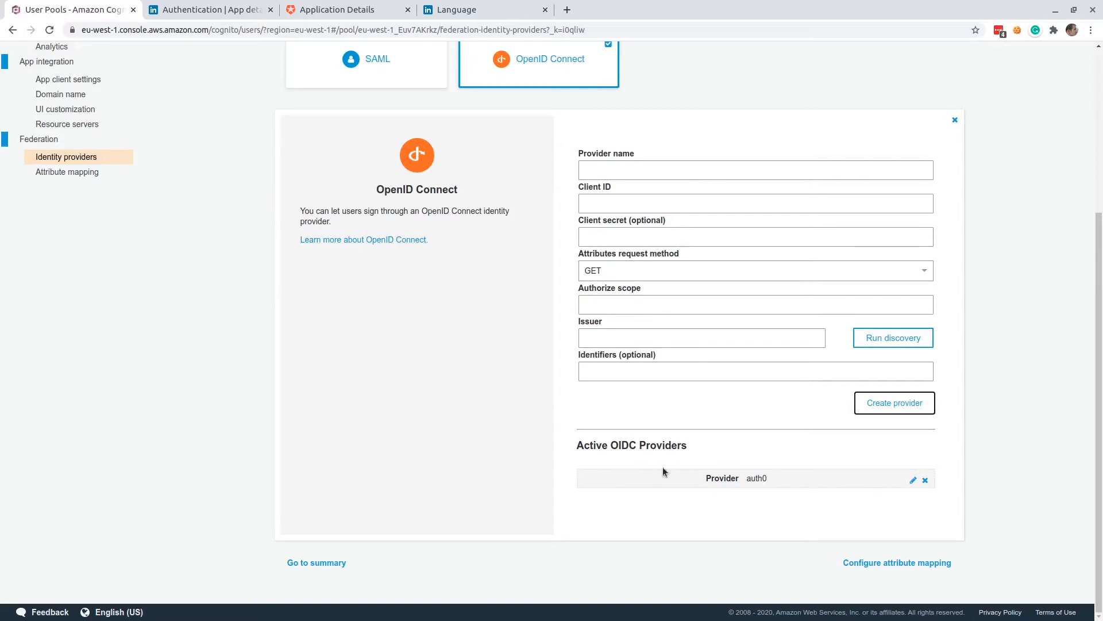
# In the user pool's attribute mapping for auth0, map the OIDC attribute family_name to Family Name.
pyautogui.scroll(3, 369, 338)
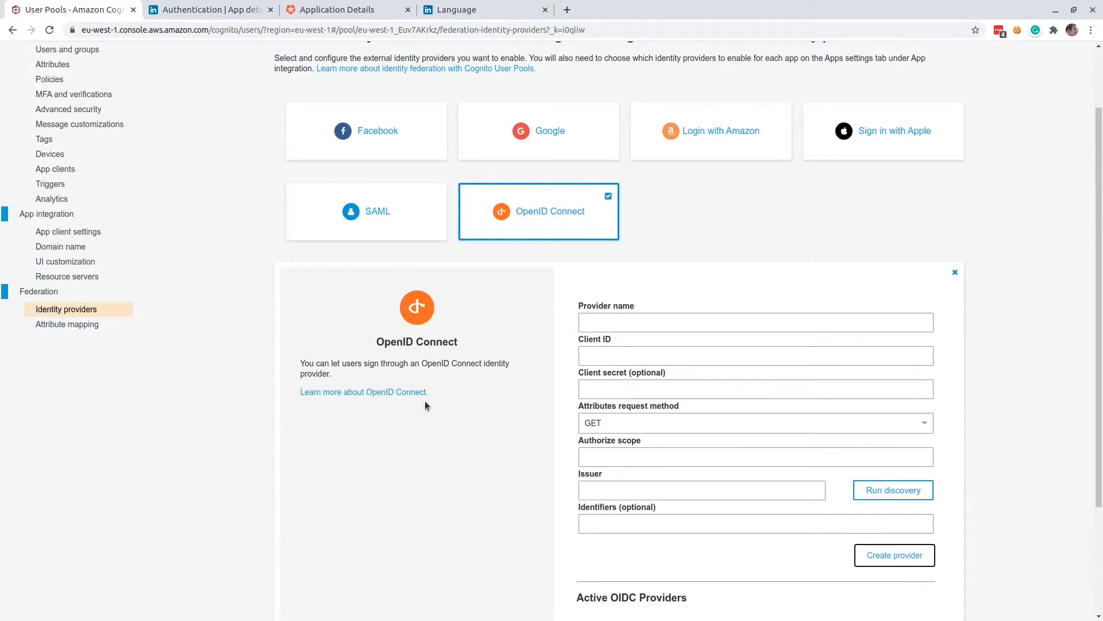
pyautogui.click(84, 325)
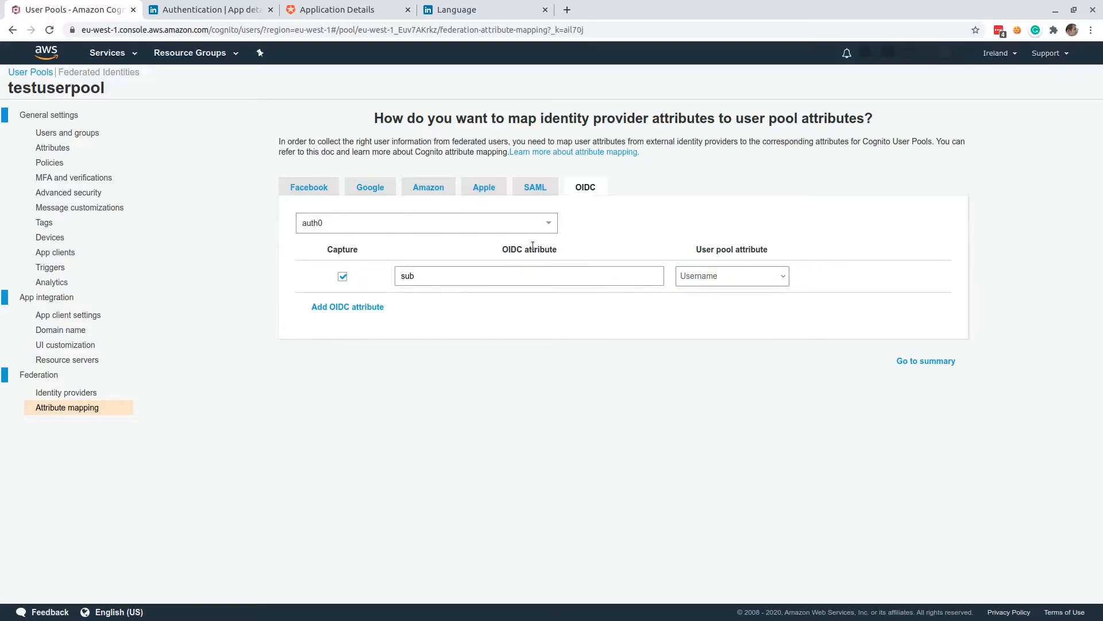
pyautogui.click(353, 308)
pyautogui.click(698, 309)
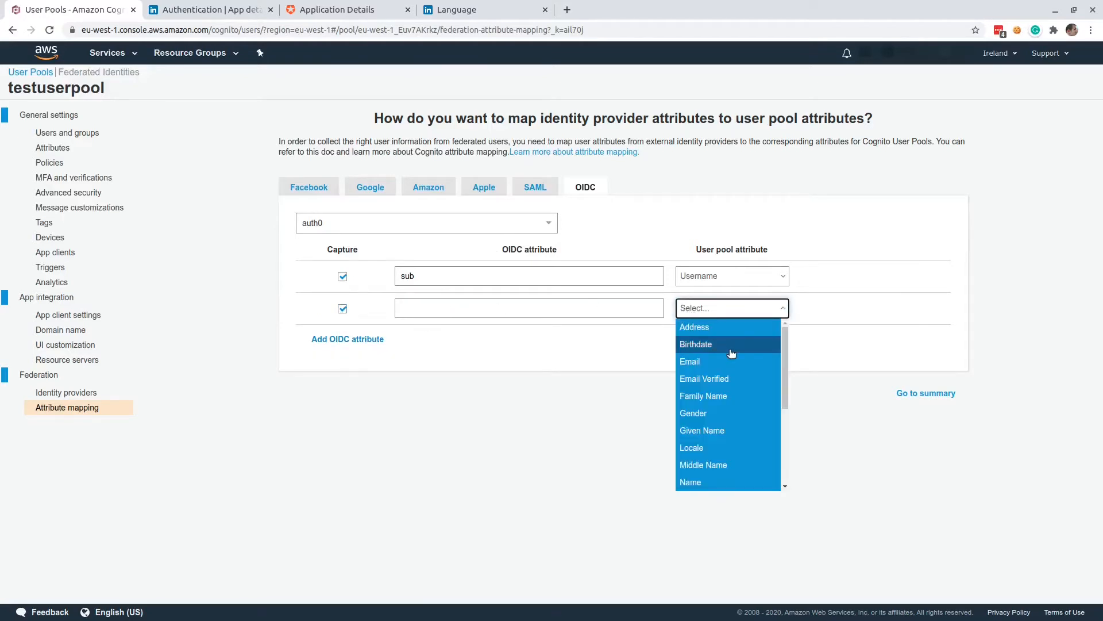
pyautogui.click(722, 395)
pyautogui.click(477, 310)
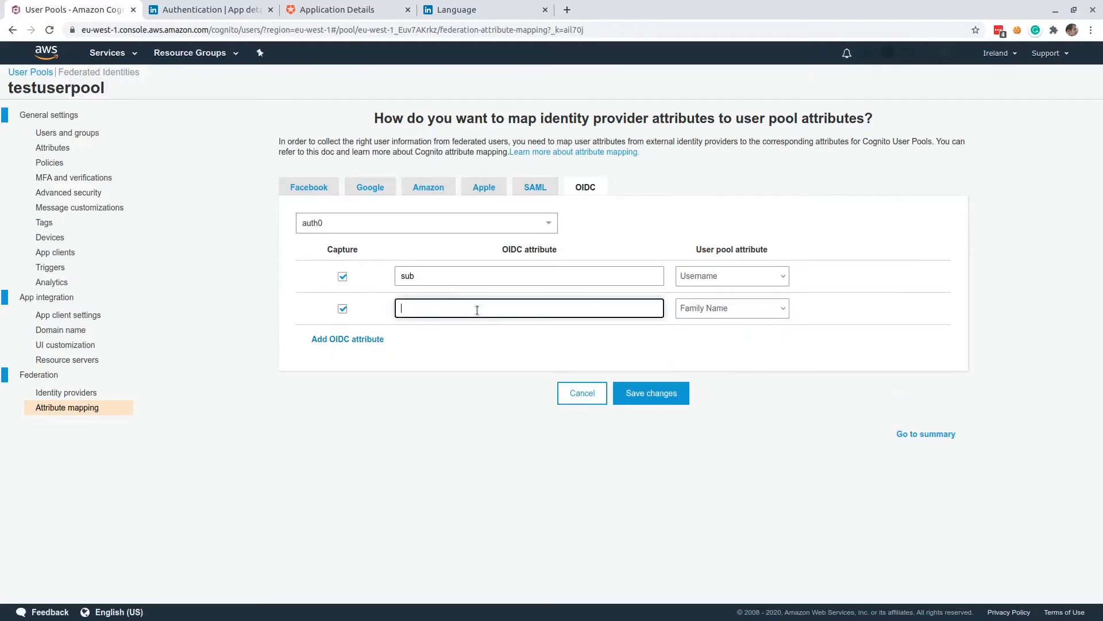
pyautogui.write('family_ne')
pyautogui.write('mr')
pyautogui.press('BackSpace')
pyautogui.press('BackSpace')
pyautogui.write('me')
# Add another OIDC attribute named given_name and map it to the user pool attribute Given Name.
pyautogui.click(324, 339)
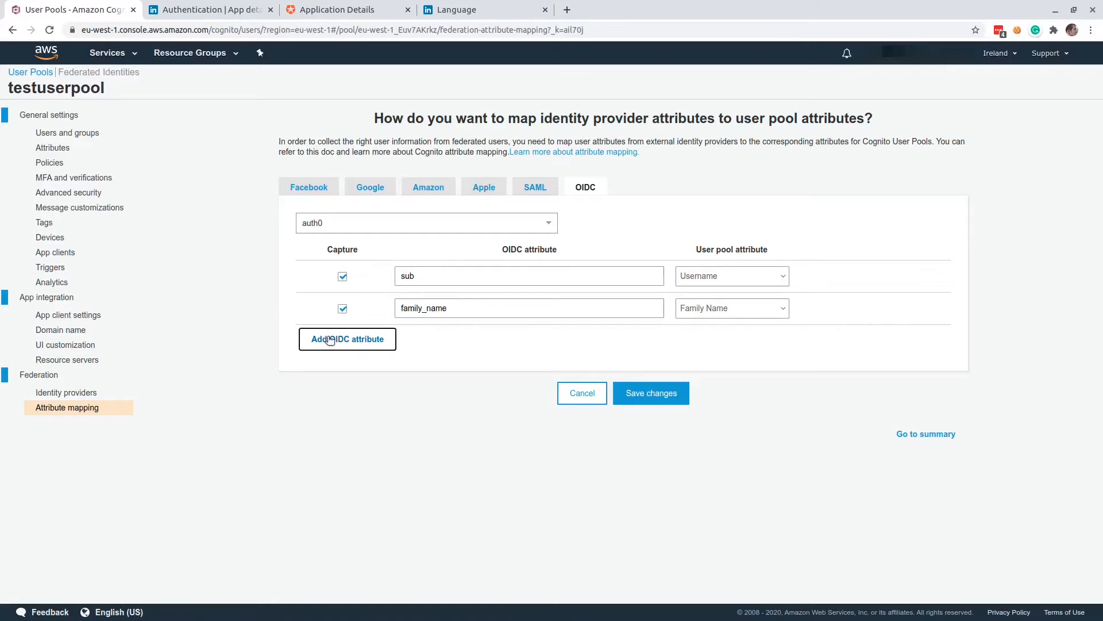
pyautogui.click(736, 346)
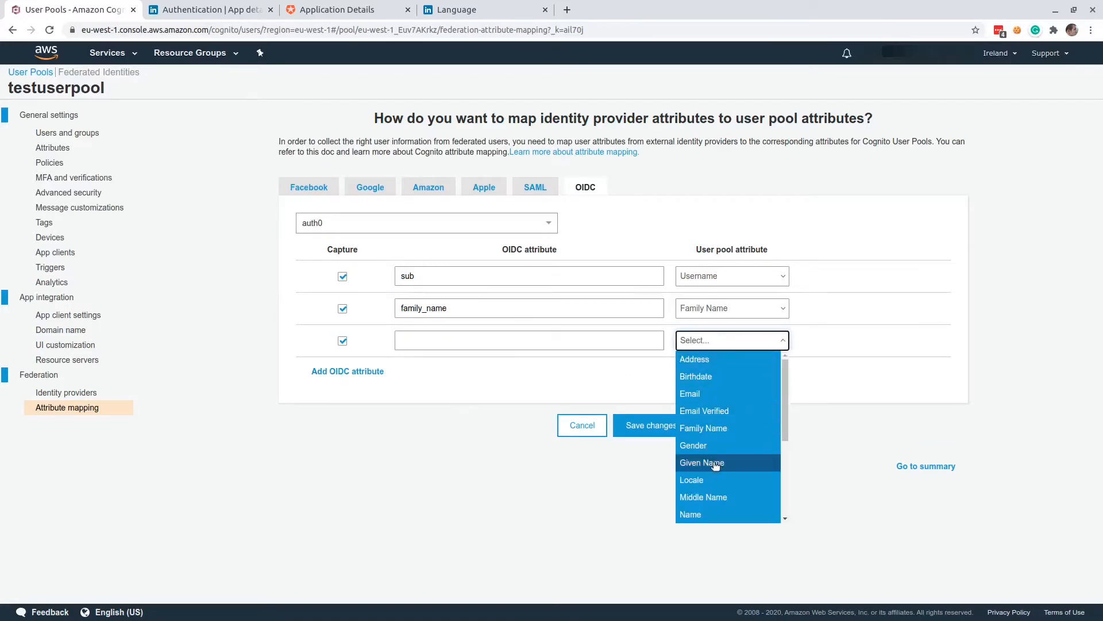
pyautogui.click(747, 461)
pyautogui.click(450, 347)
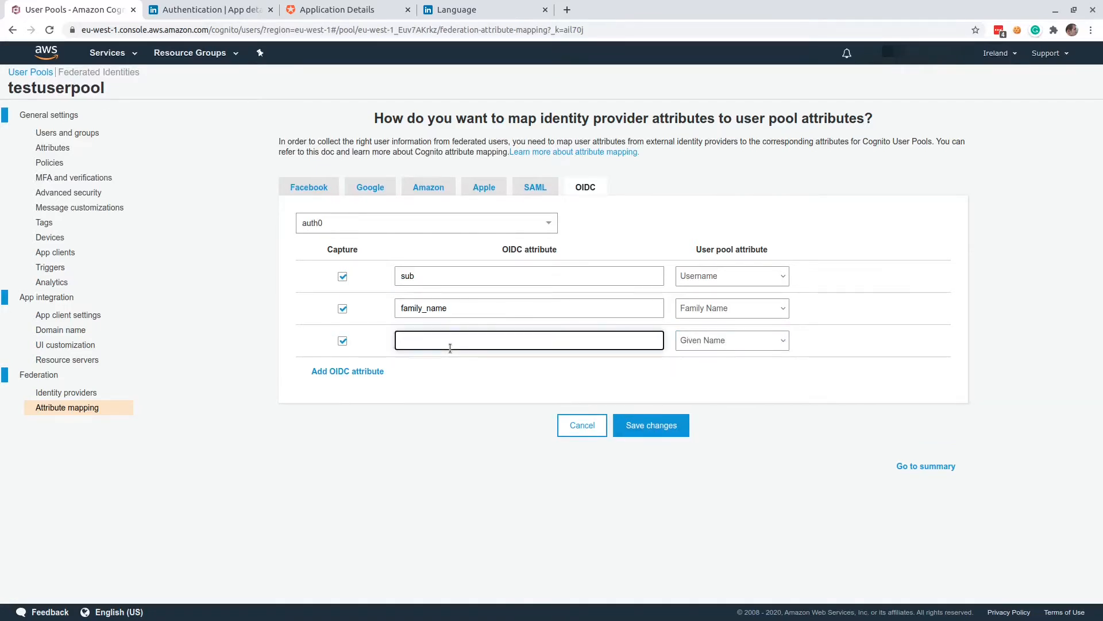
pyautogui.write('given_name')
# Add an OIDC attribute named email mapped to the user pool attribute Email, and save the attribute mapping.
pyautogui.click(344, 374)
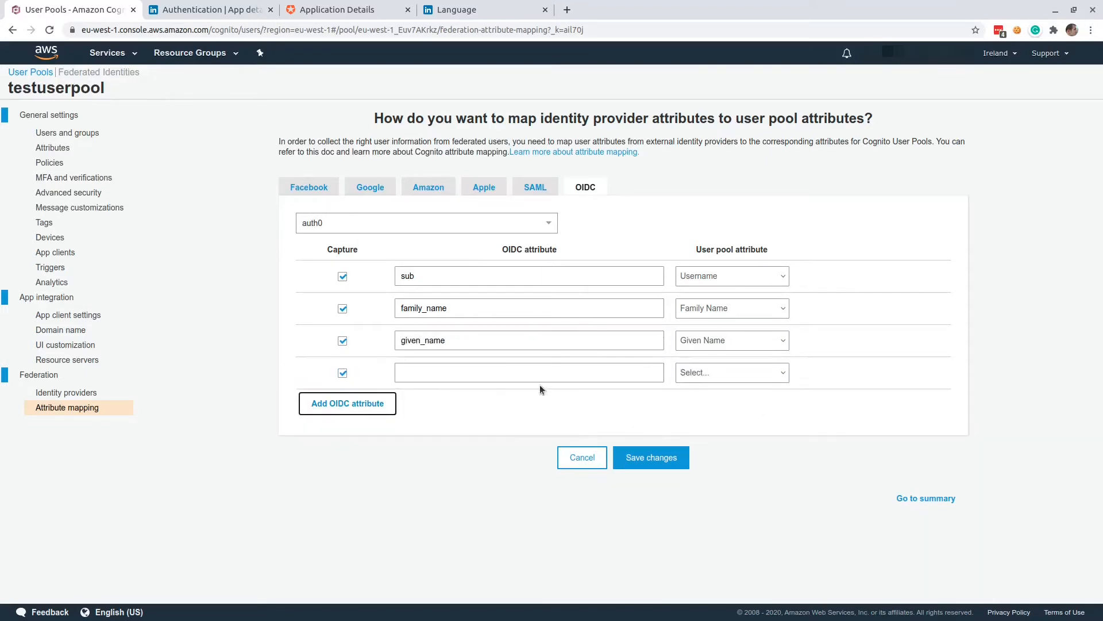
pyautogui.click(536, 373)
pyautogui.click(712, 374)
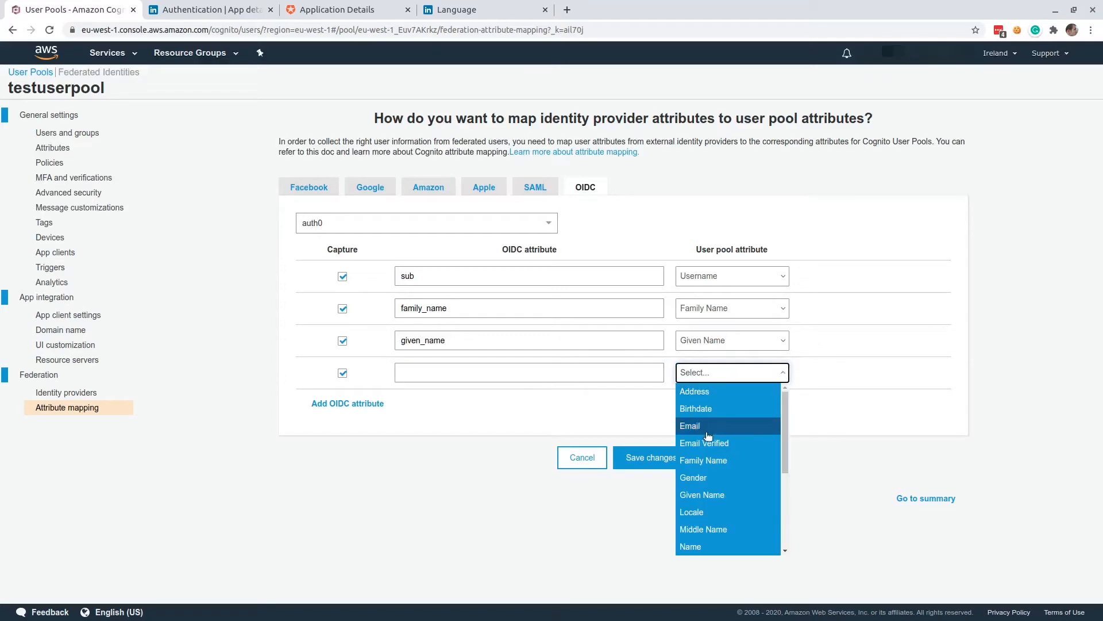
pyautogui.click(709, 426)
pyautogui.click(440, 368)
pyautogui.write('email')
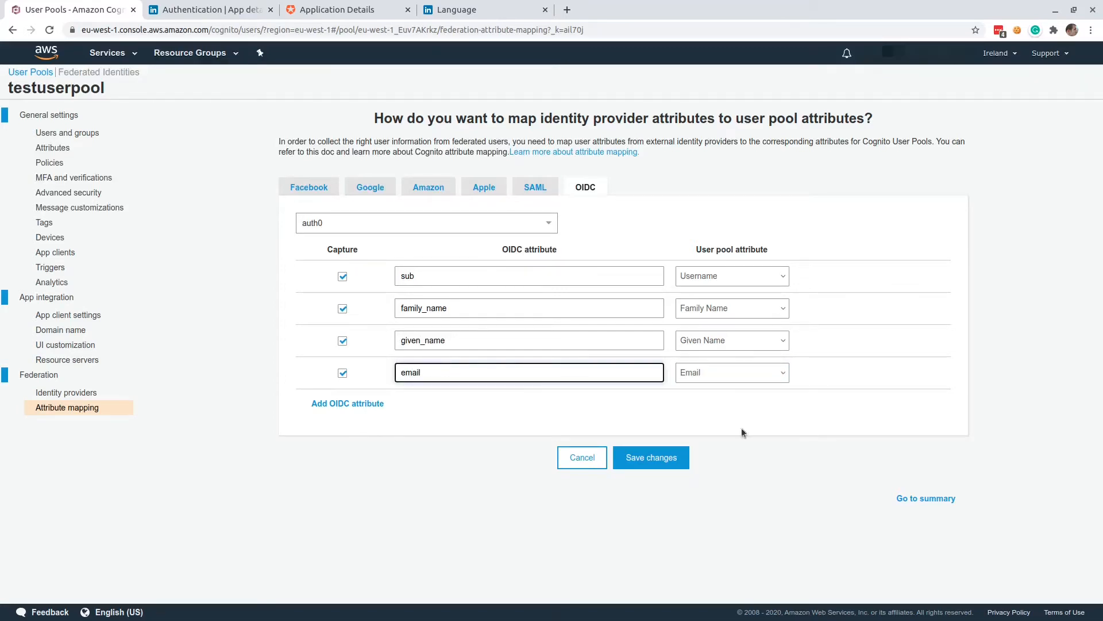
pyautogui.click(645, 460)
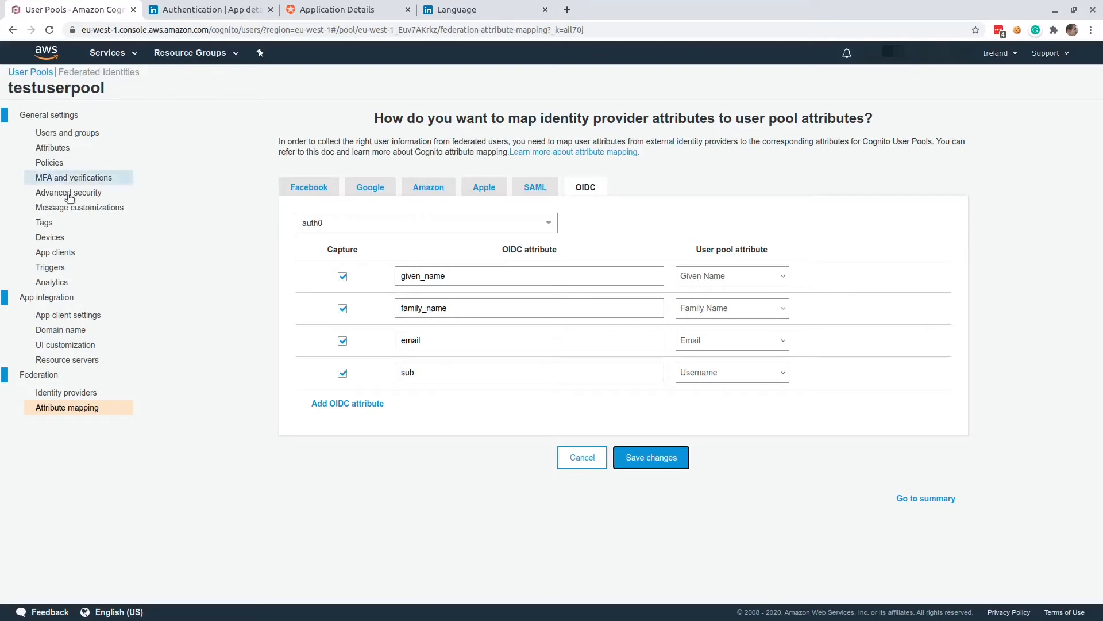
pyautogui.click(62, 315)
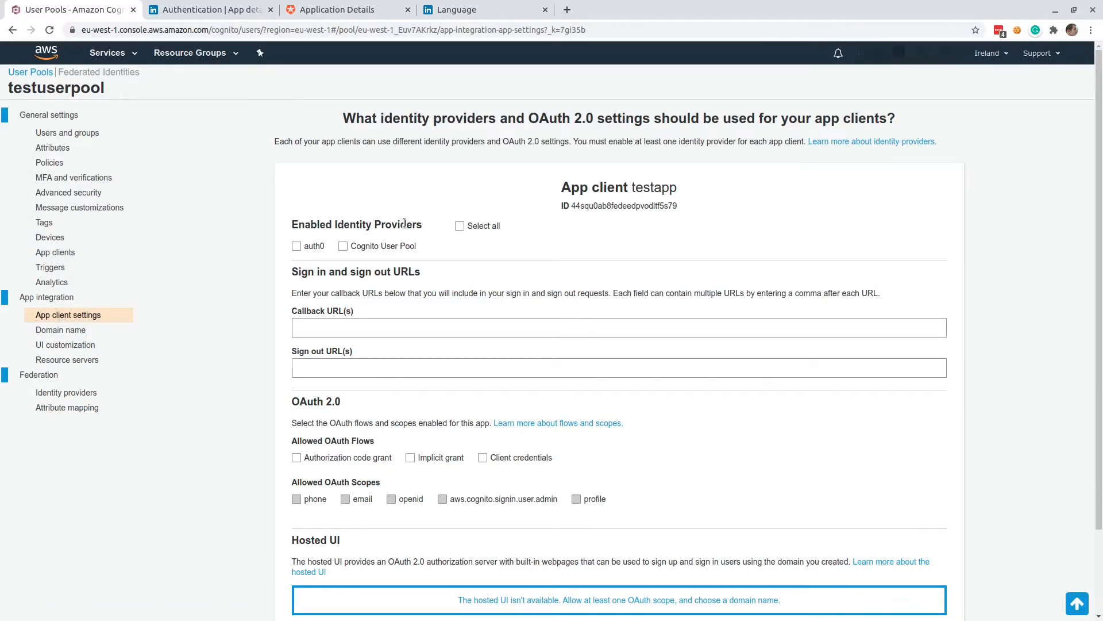
pyautogui.click(316, 251)
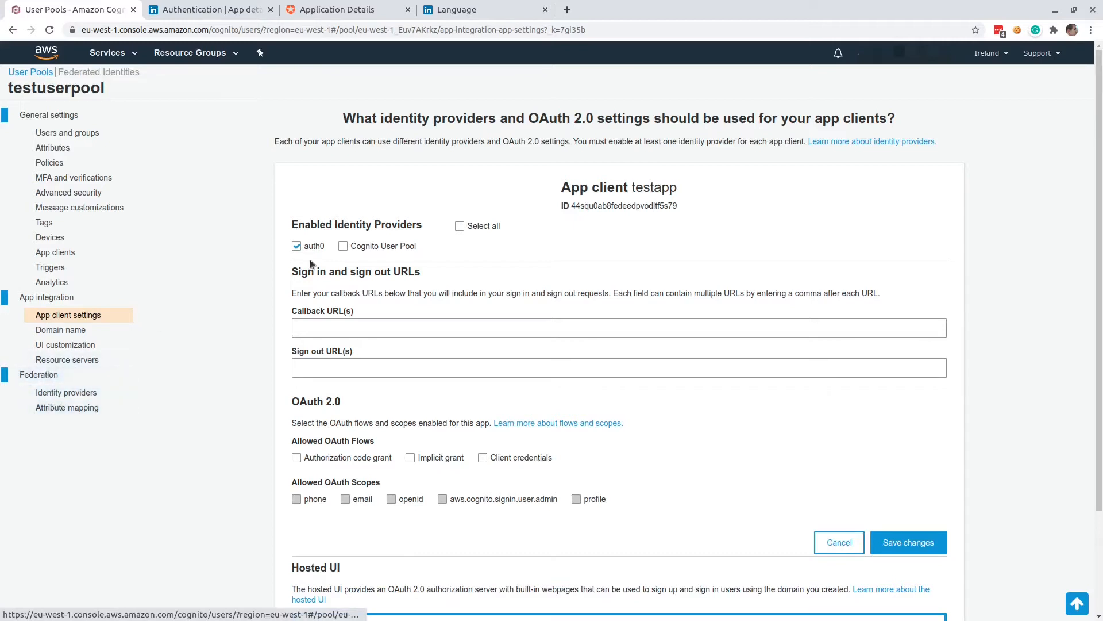
pyautogui.click(319, 327)
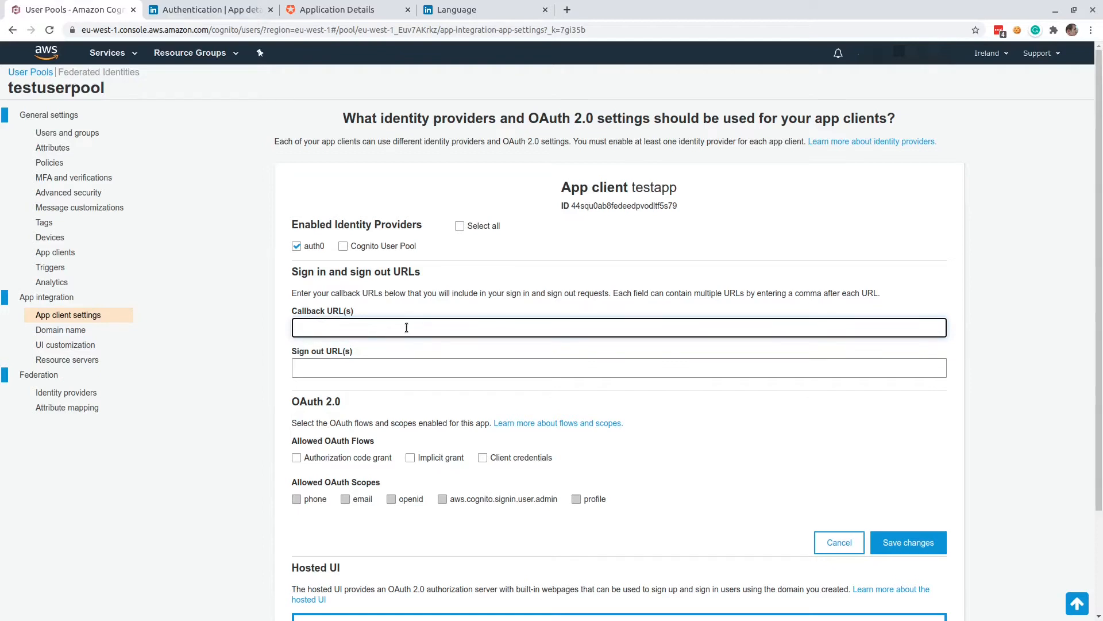
pyautogui.write('http://localhost:8080/auth/callback')
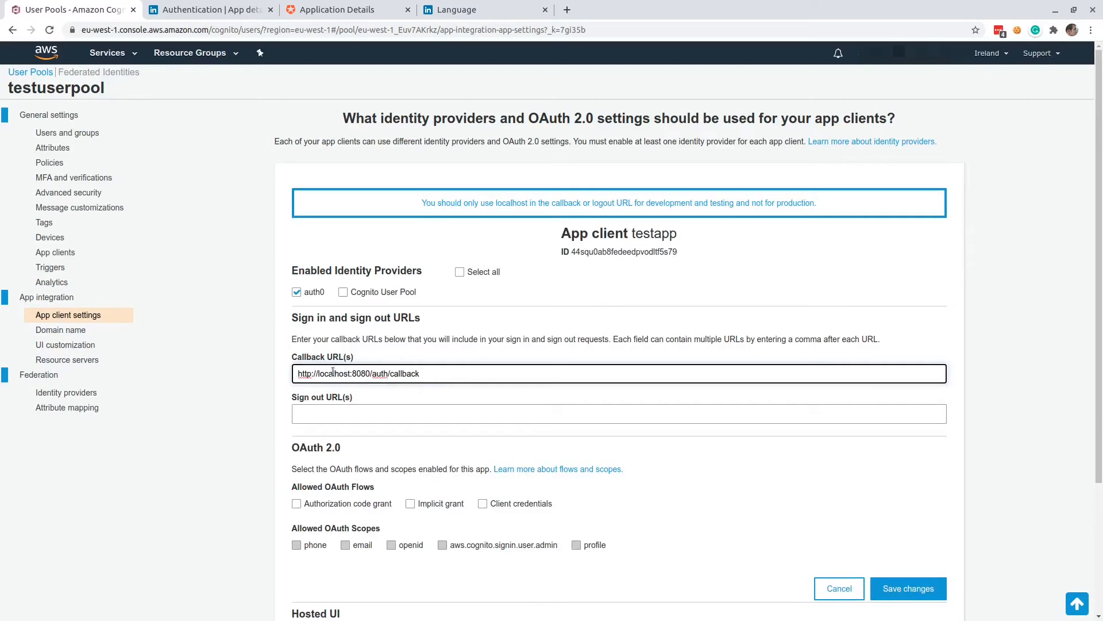
pyautogui.click(365, 417)
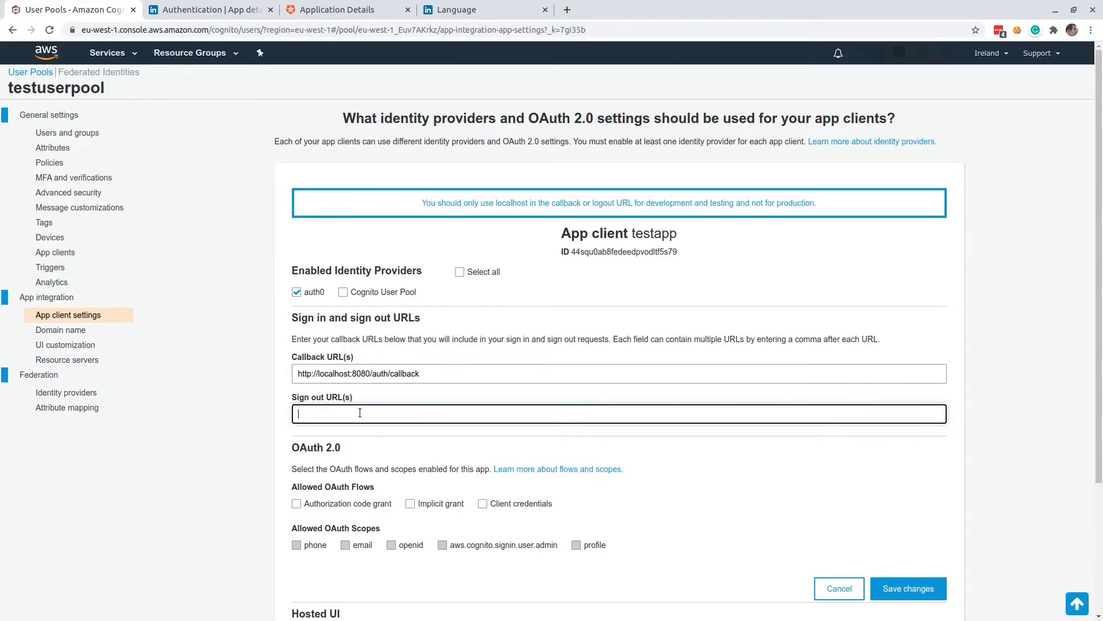
pyautogui.hotkey('ctrl', 'v')
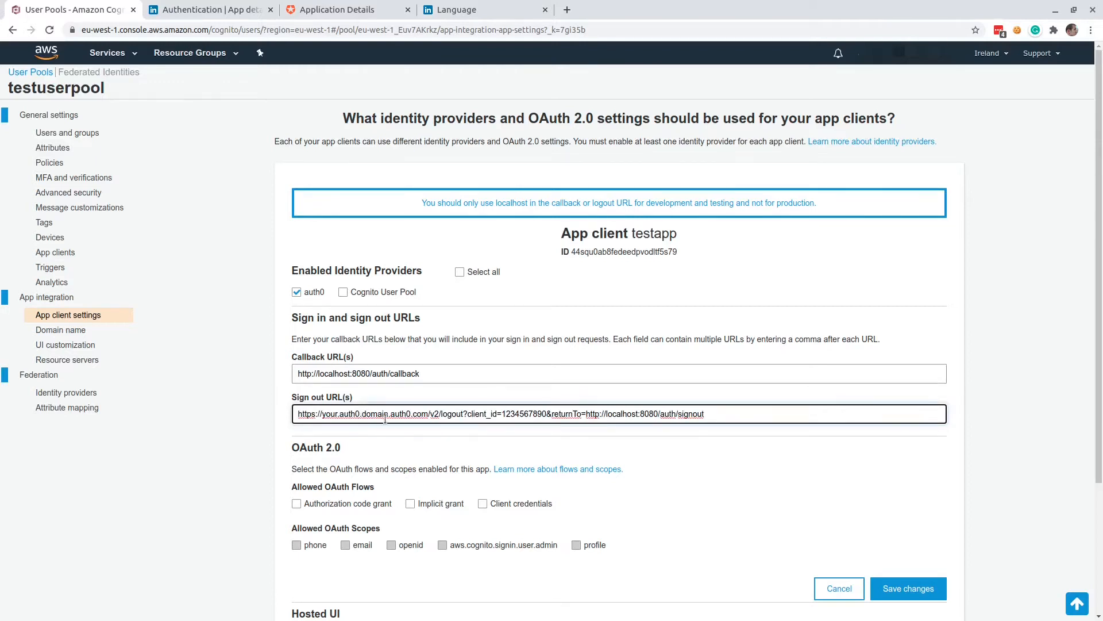
pyautogui.click(323, 413)
pyautogui.hotkey('shift', 'End')
pyautogui.press('End')
pyautogui.moveTo(322, 413); pyautogui.dragTo(426, 414)
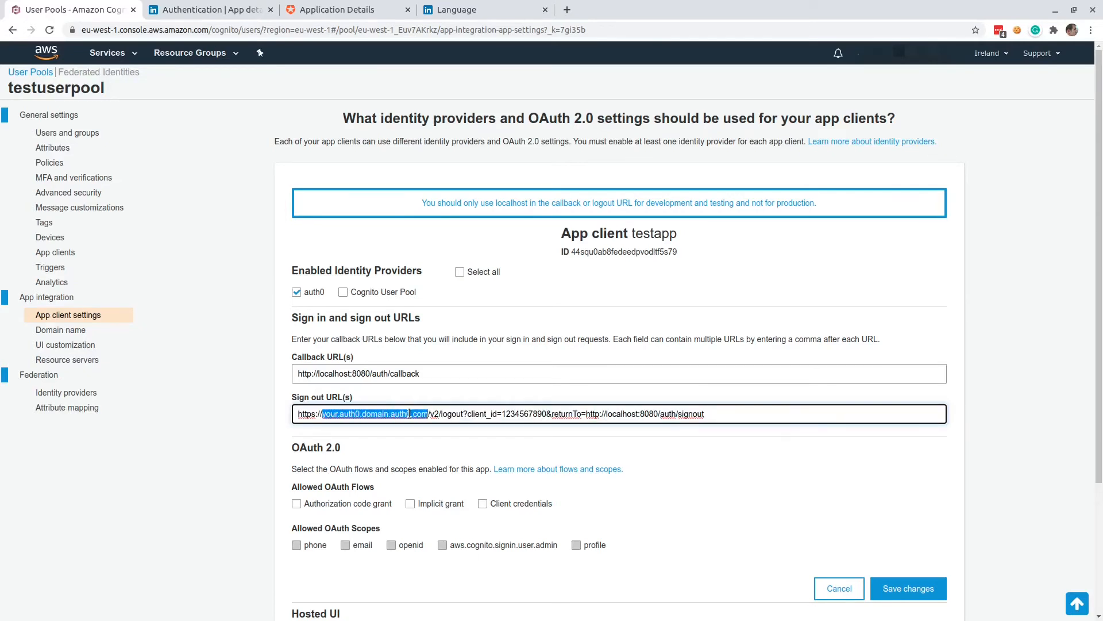
pyautogui.click(359, 11)
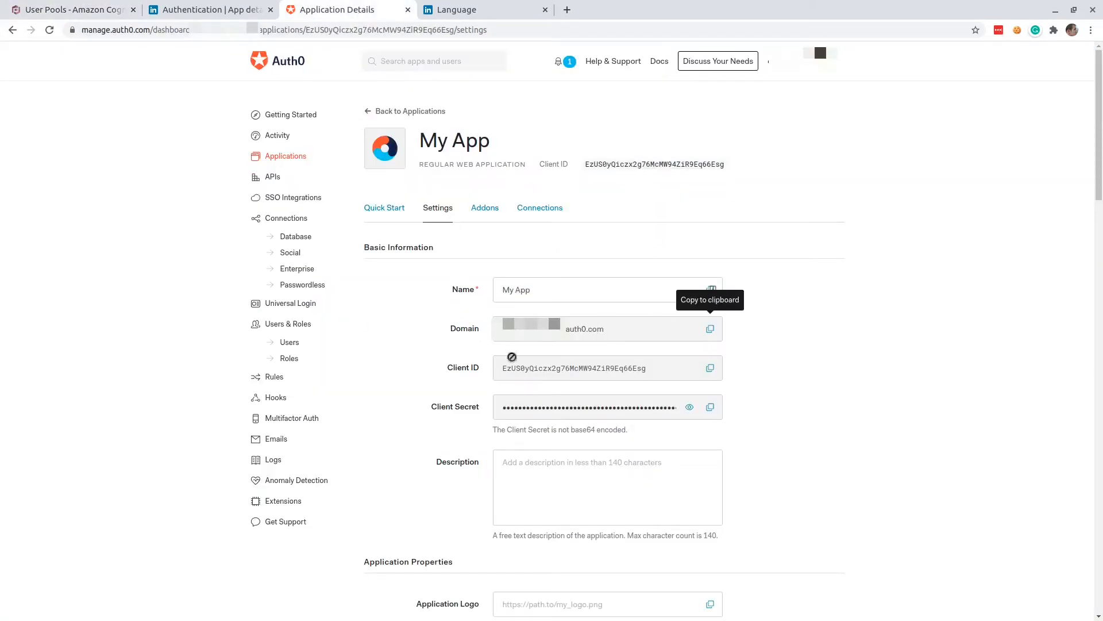
pyautogui.click(712, 330)
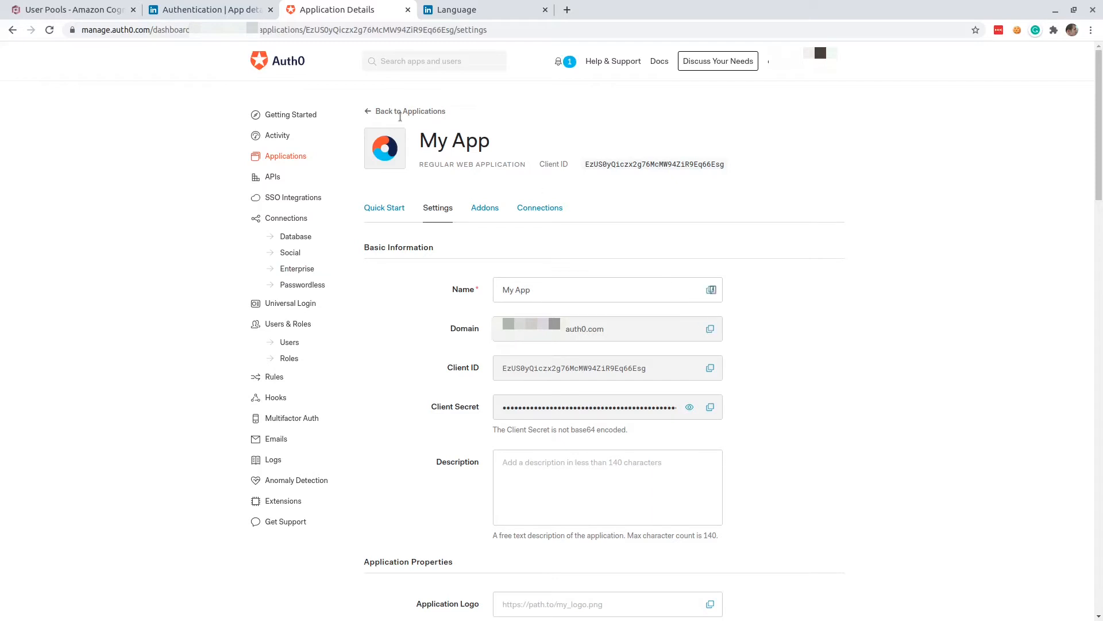
pyautogui.click(72, 10)
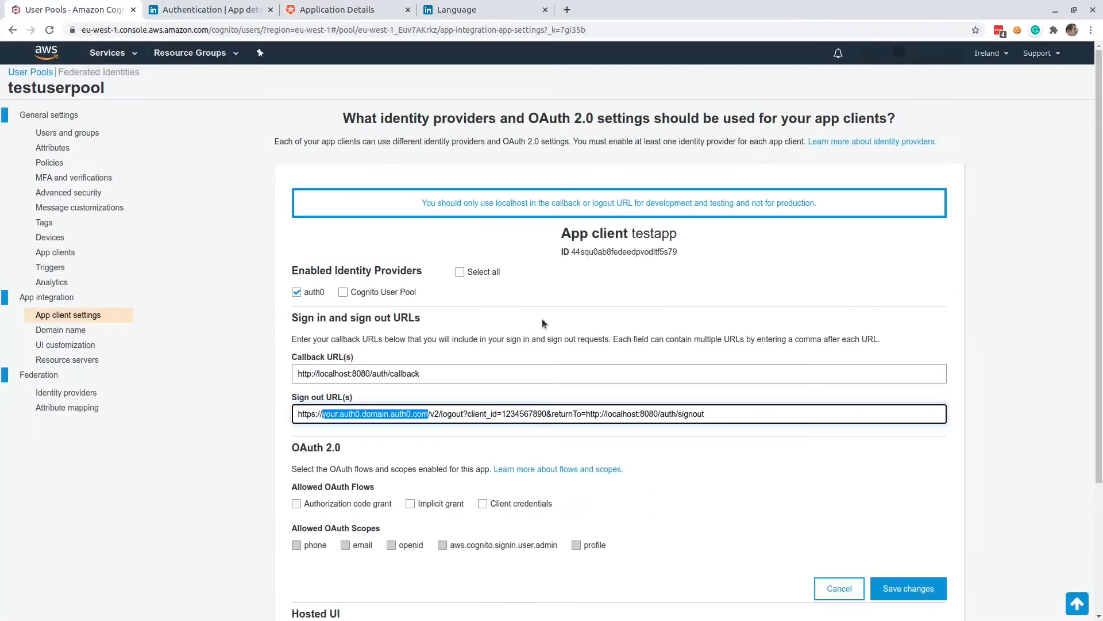
pyautogui.hotkey('ctrl', 'v')
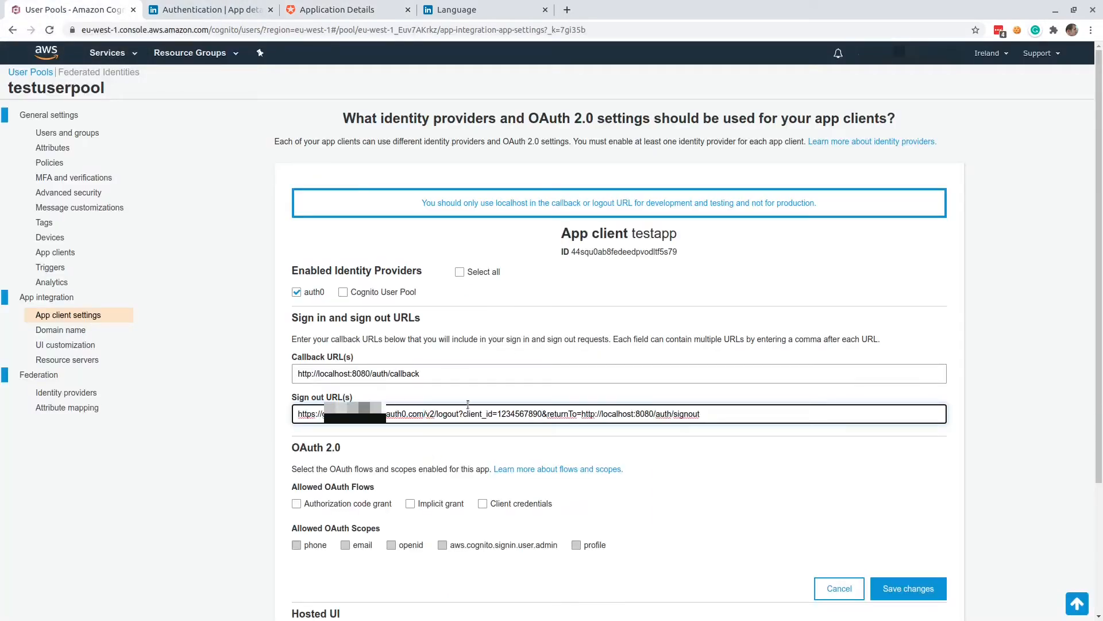
pyautogui.click(311, 12)
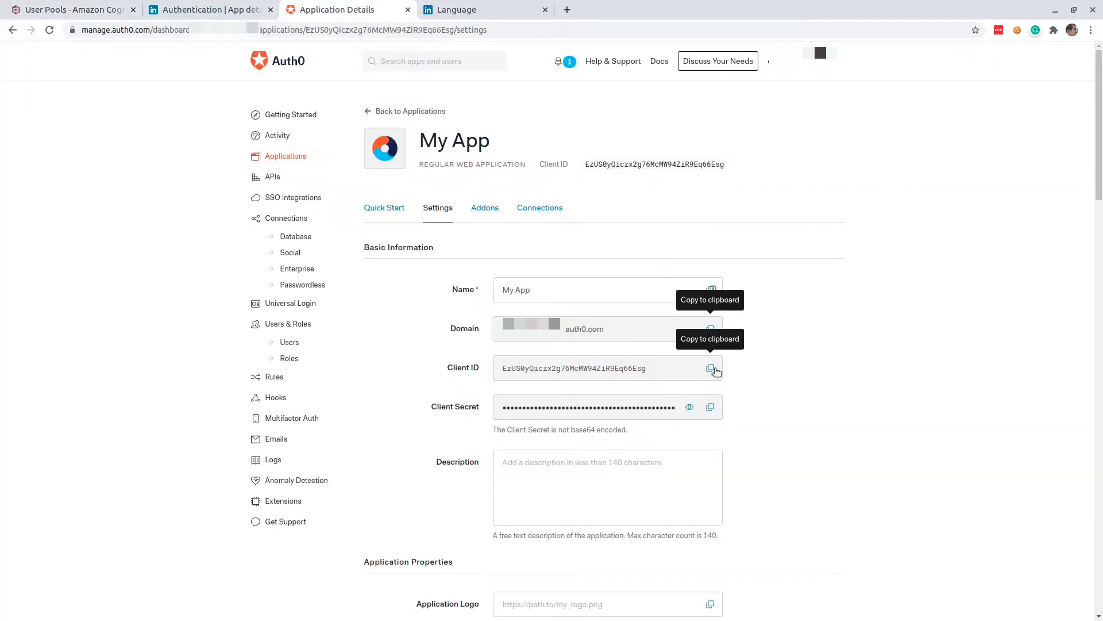
pyautogui.click(74, 10)
pyautogui.doubleClick(533, 413)
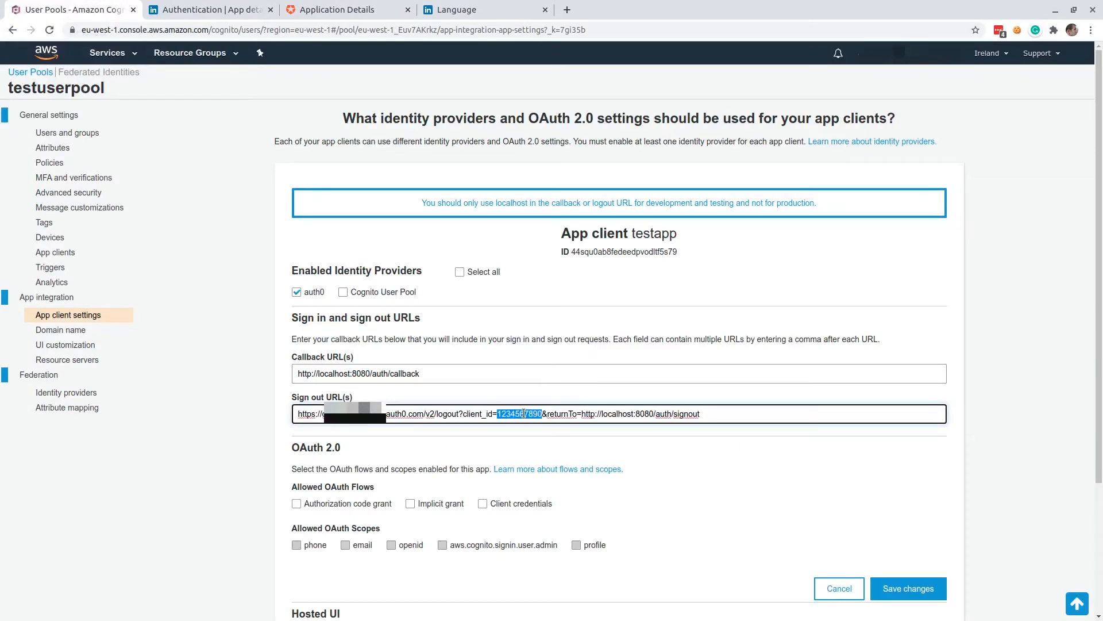
pyautogui.hotkey('ctrl', 'v')
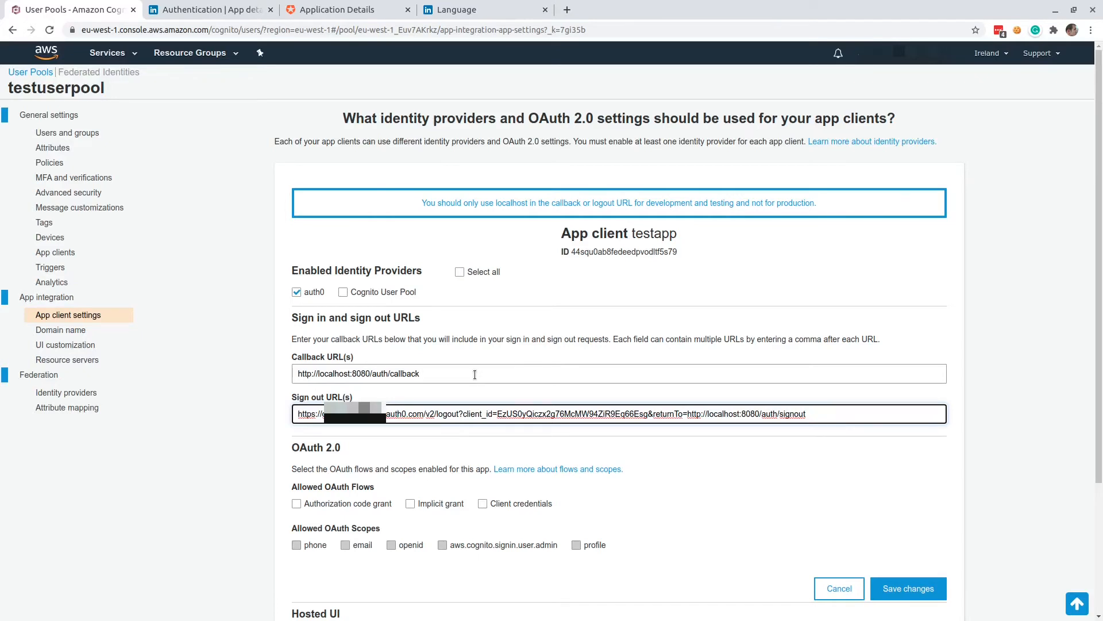
# Review the completed sign-out URL, checking its Auth0 domain, client_id and returnTo address.
pyautogui.moveTo(297, 414); pyautogui.dragTo(834, 409)
pyautogui.tripleClick(846, 414)
pyautogui.click(847, 413)
pyautogui.doubleClick(396, 413)
pyautogui.doubleClick(726, 414)
pyautogui.moveTo(688, 414); pyautogui.dragTo(851, 415)
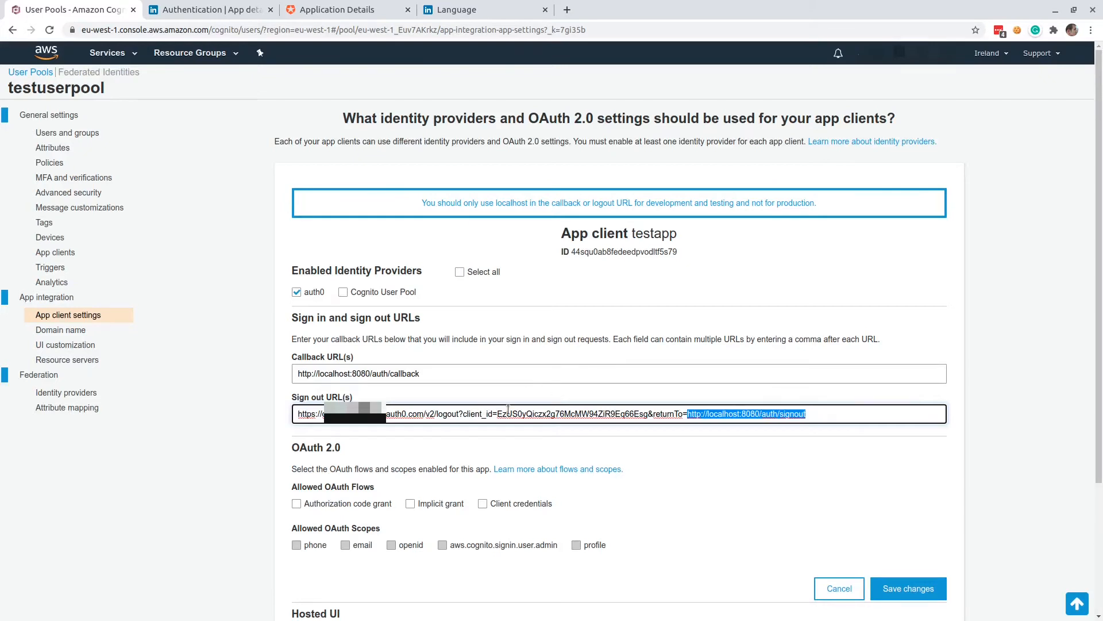
pyautogui.click(510, 411)
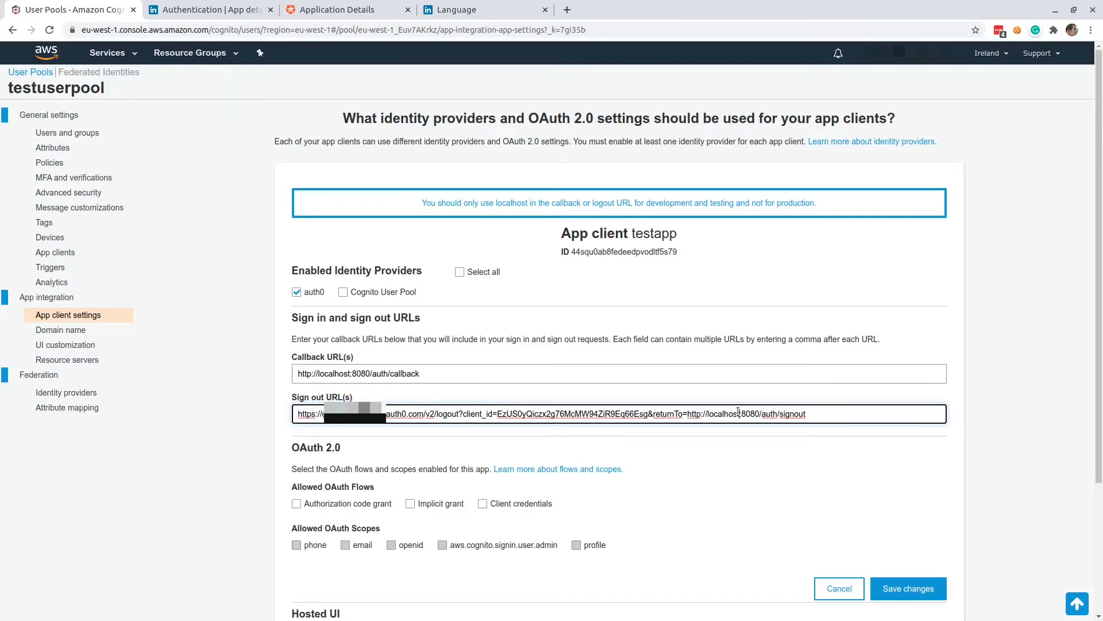
pyautogui.doubleClick(729, 413)
pyautogui.click(809, 413)
pyautogui.click(657, 454)
# Allow the Authorization code grant flow with the email, openid, aws.cognito.signin.user.admin and profile scopes, and save the app client settings.
pyautogui.scroll(-3, 657, 454)
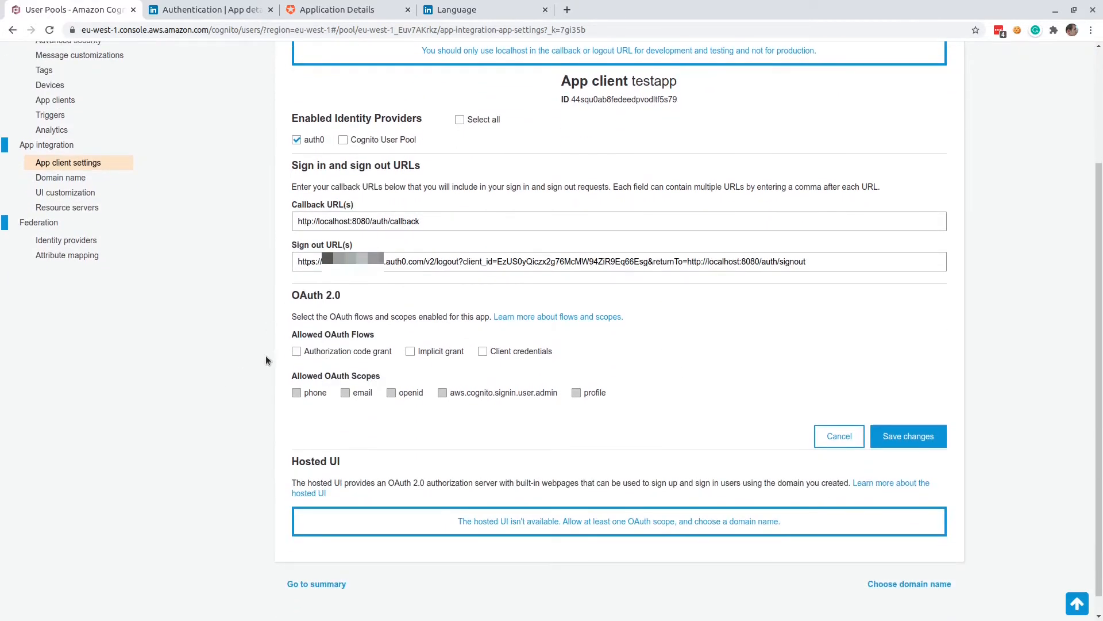
pyautogui.click(320, 355)
pyautogui.click(909, 437)
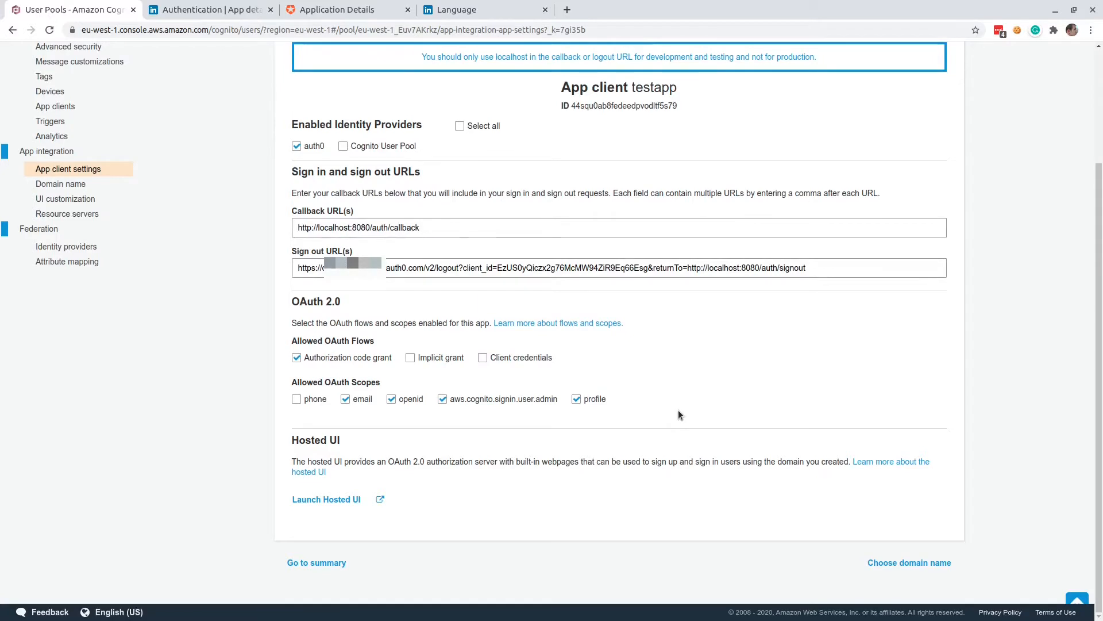
# Return to the Amazon Cognito start page and open identity pool management to create a new identity pool.
pyautogui.scroll(3, 201, 379)
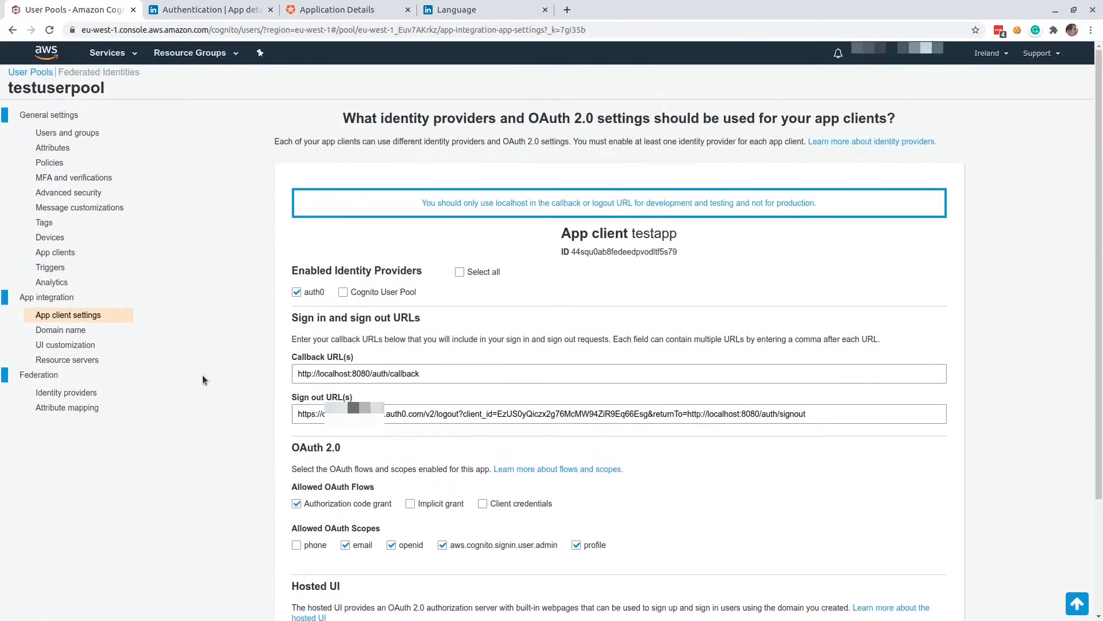
pyautogui.click(110, 55)
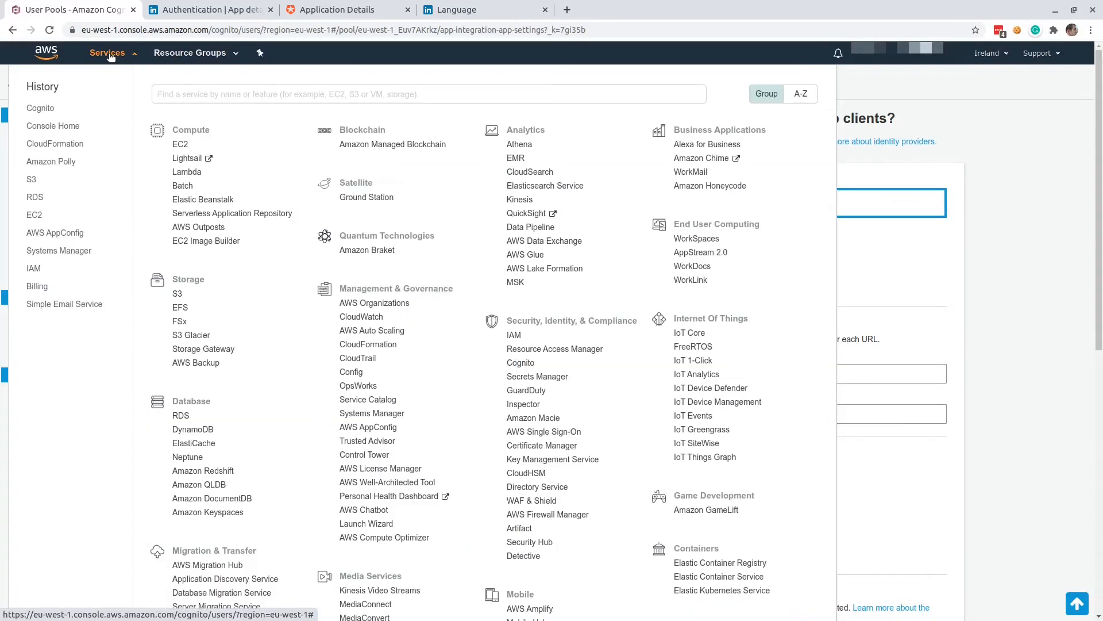
pyautogui.click(36, 111)
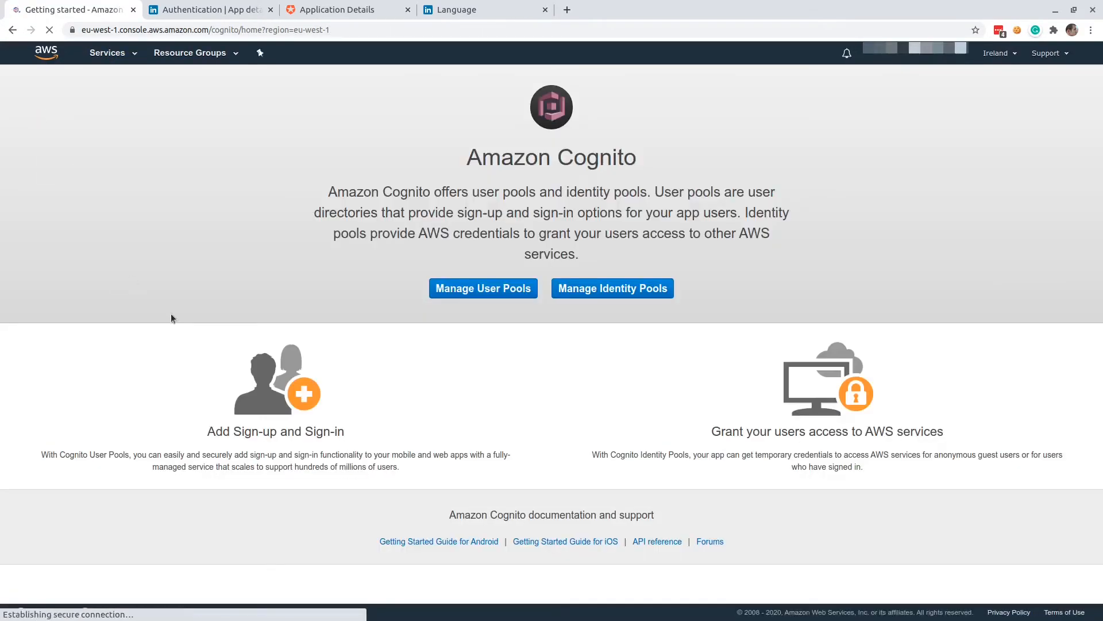
pyautogui.click(597, 292)
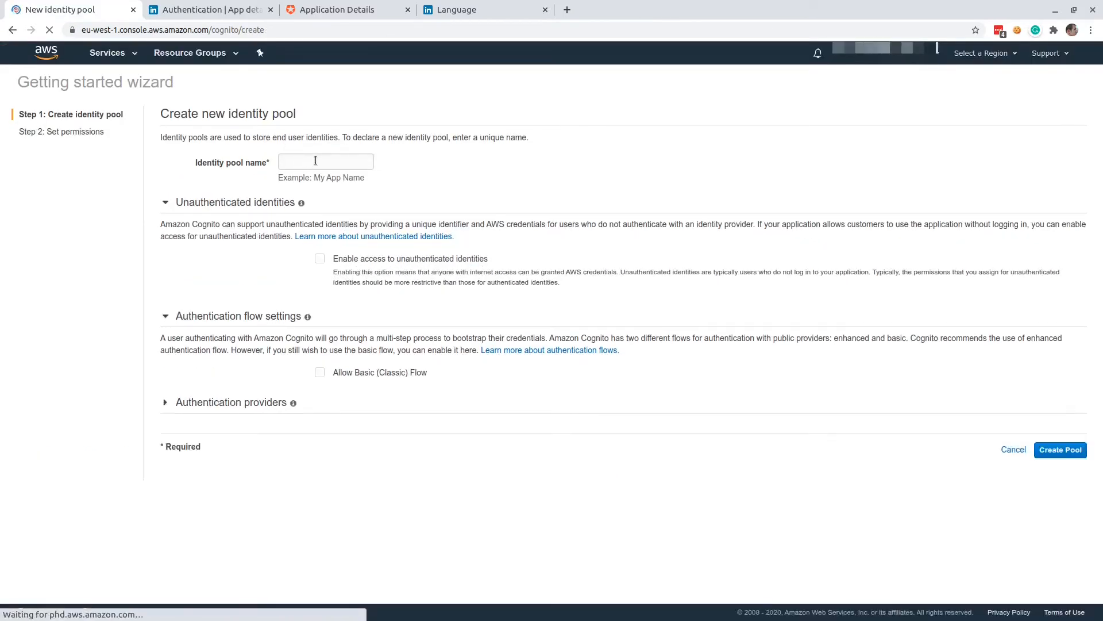
# Name the new identity pool testidp and expand its authentication providers settings.
pyautogui.click(315, 160)
pyautogui.write('test')
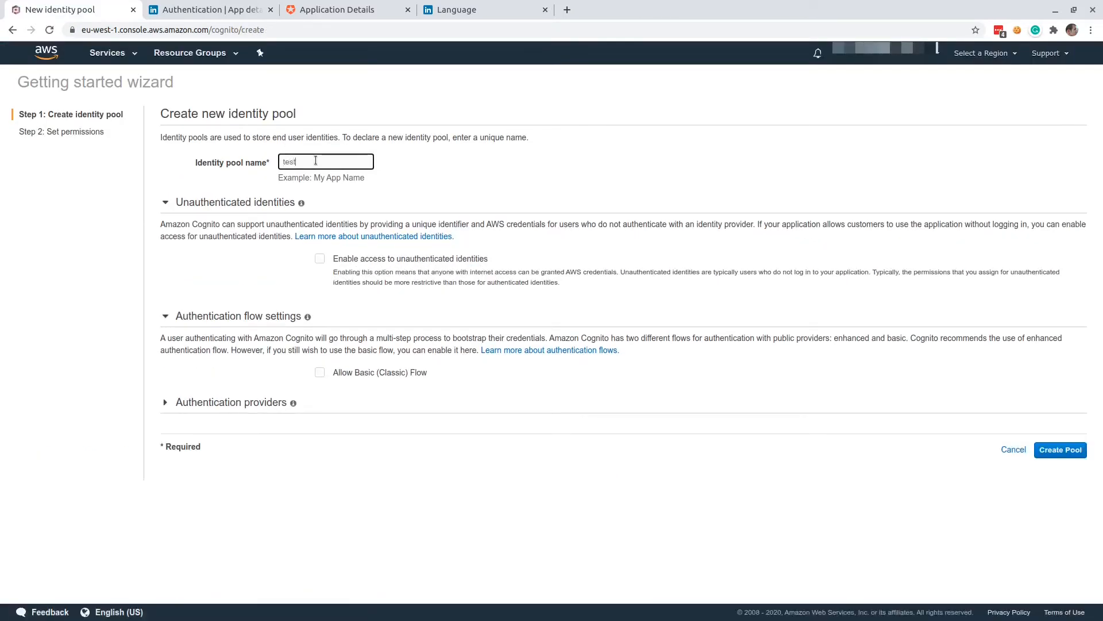
pyautogui.write('ipo')
pyautogui.press('BackSpace')
pyautogui.press('BackSpace')
pyautogui.write('dp')
pyautogui.click(212, 405)
pyautogui.scroll(-3, 265, 431)
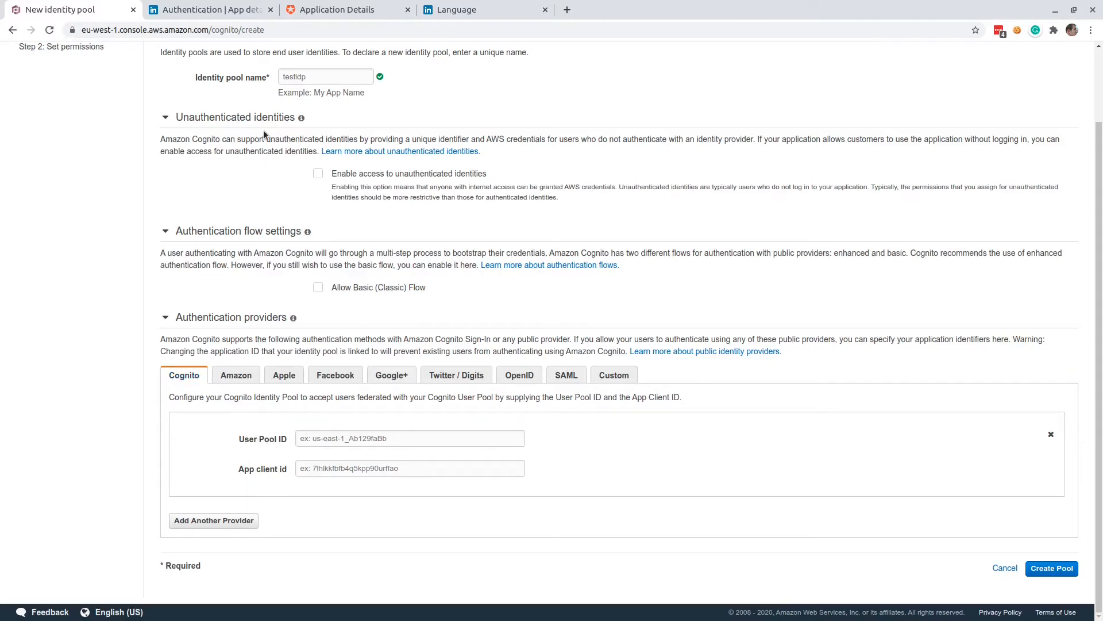
# Open Amazon Cognito in a separate browser tab and go to the details of the user pool testuserpool.
pyautogui.scroll(3, 128, 70)
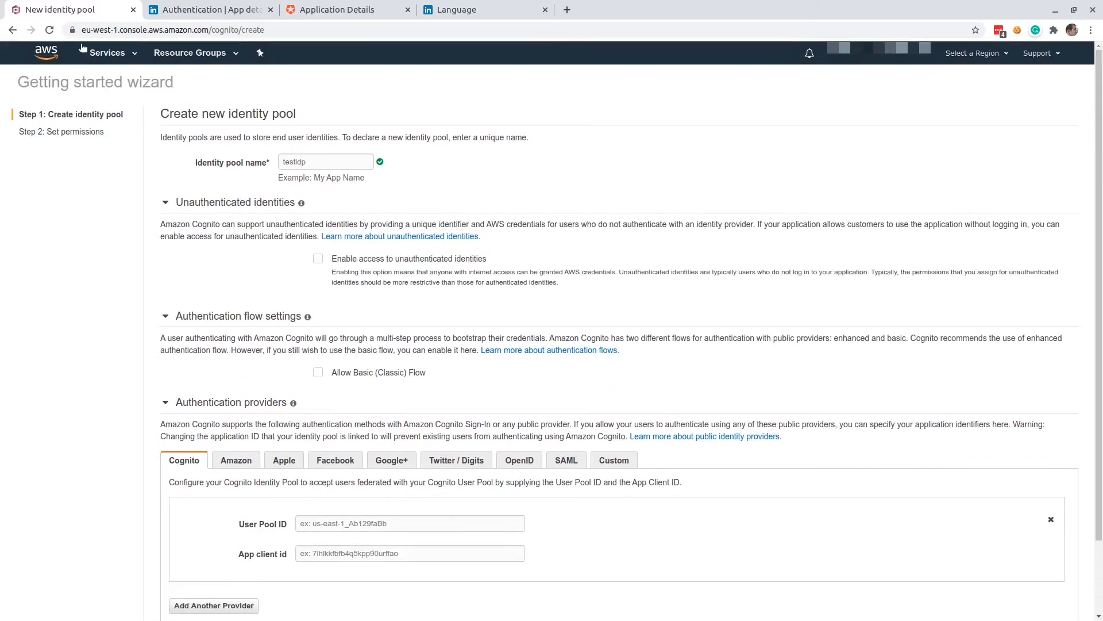
pyautogui.click(109, 54)
pyautogui.middleClick(48, 109)
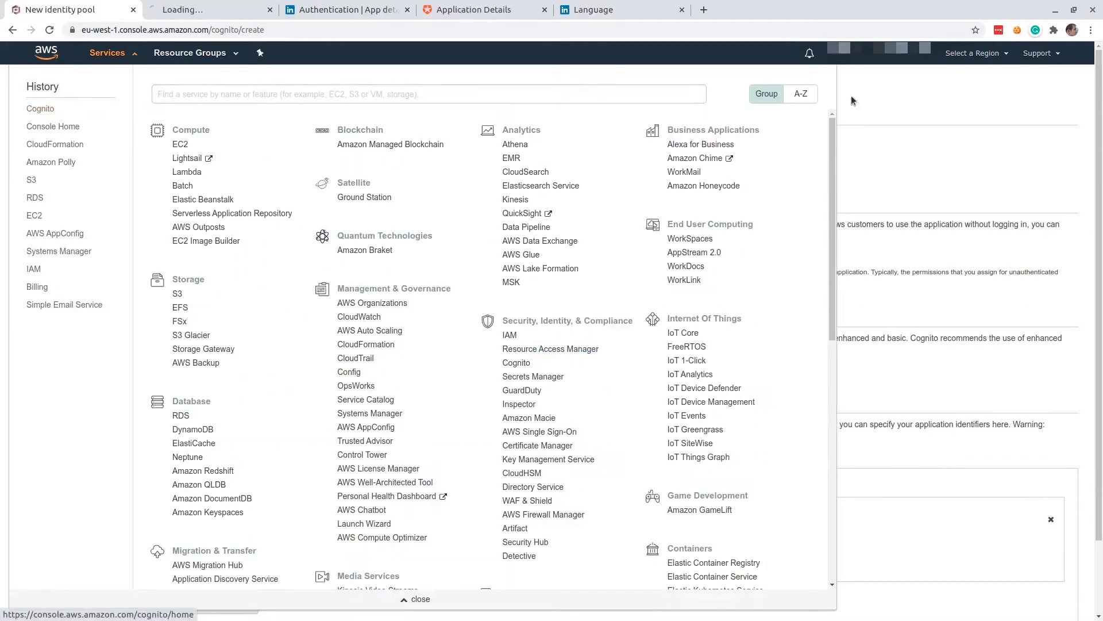
pyautogui.click(903, 89)
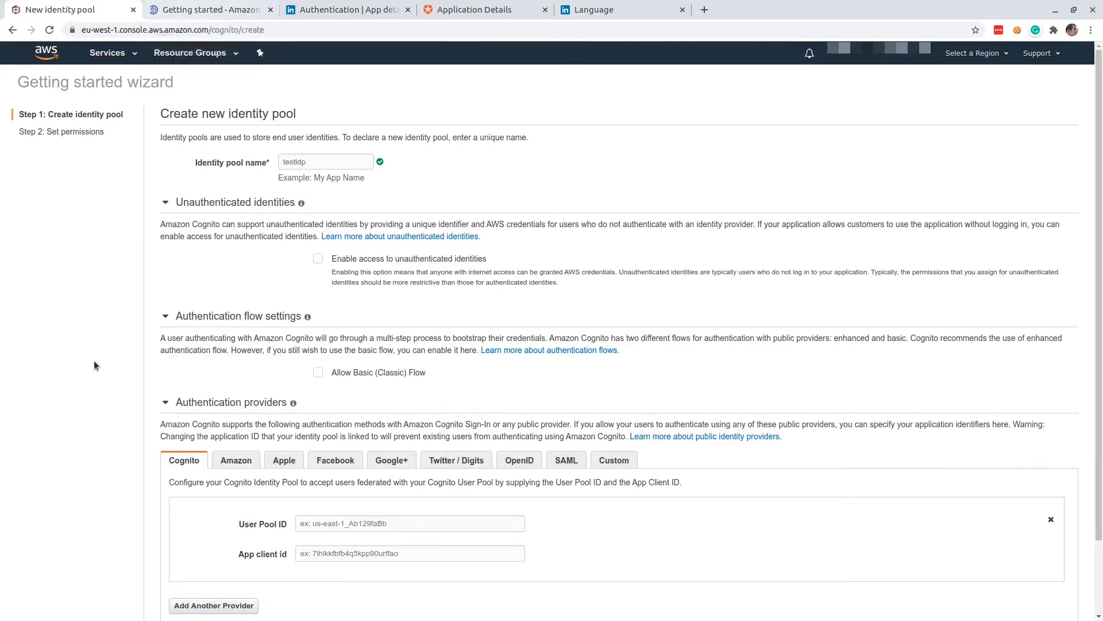
pyautogui.scroll(-2, 94, 360)
pyautogui.click(198, 14)
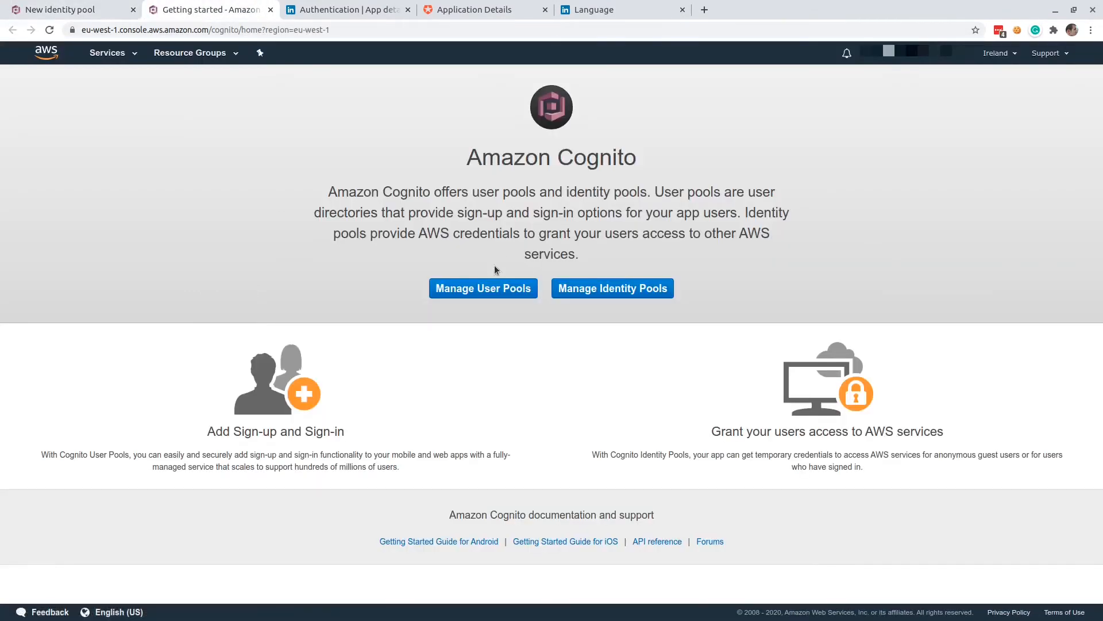
pyautogui.click(485, 288)
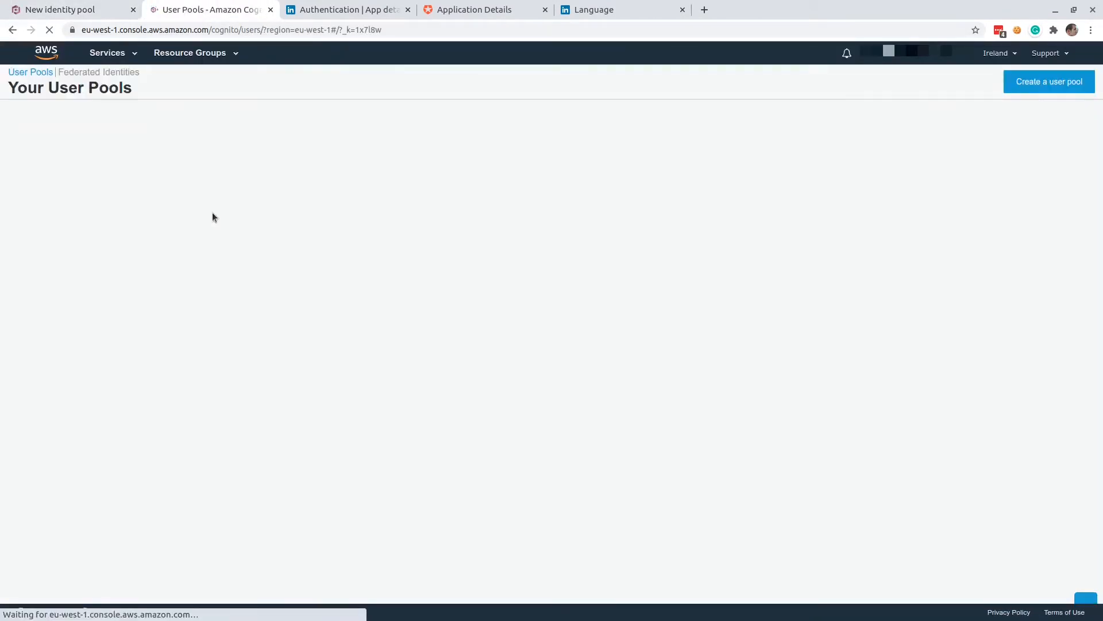
pyautogui.click(104, 143)
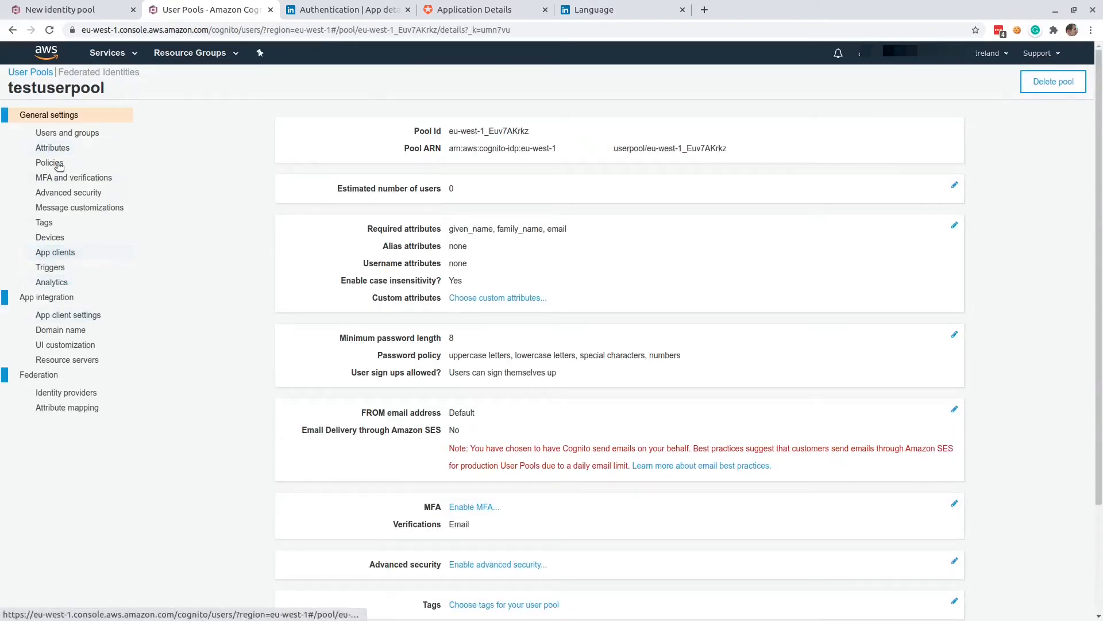
# Copy testuserpool's Pool Id into the User Pool ID of the new identity pool's Cognito authentication provider.
pyautogui.moveTo(539, 141); pyautogui.dragTo(447, 133)
pyautogui.hotkey('ctrl', 'c')
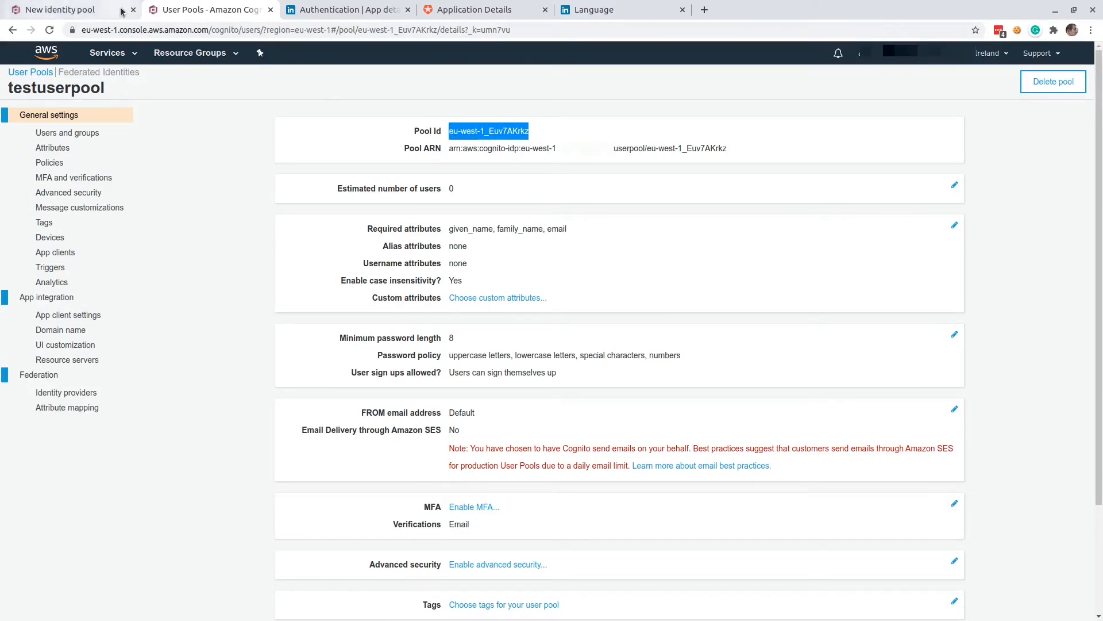
pyautogui.click(66, 11)
pyautogui.click(329, 439)
pyautogui.hotkey('ctrl', 'v')
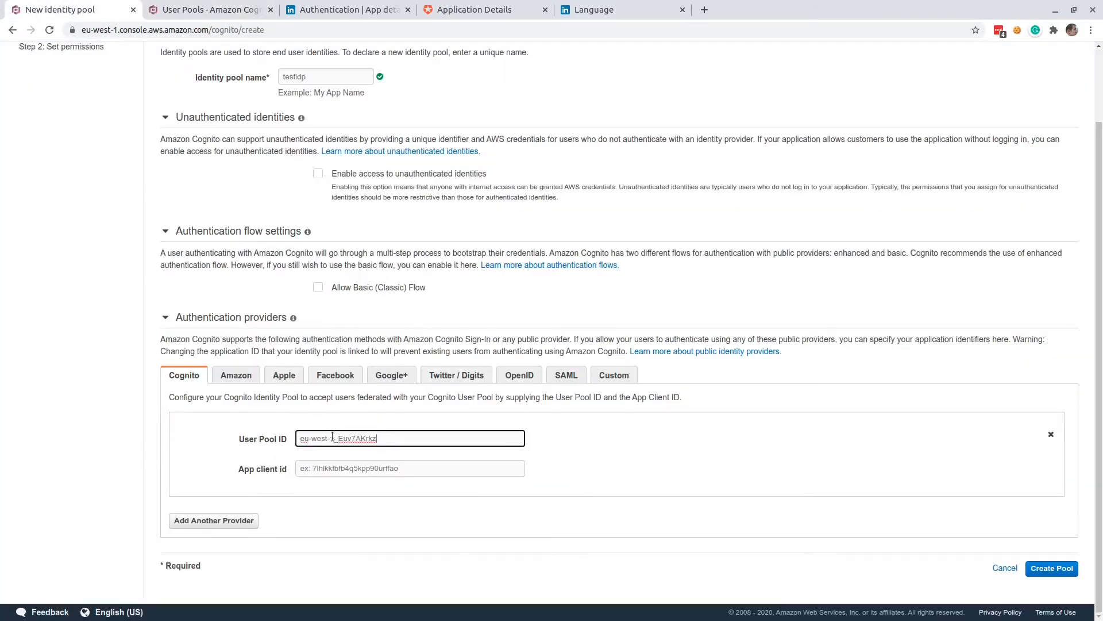
# Copy testapp's app client id from the user pool into the identity pool's App client id and create the pool.
pyautogui.click(216, 13)
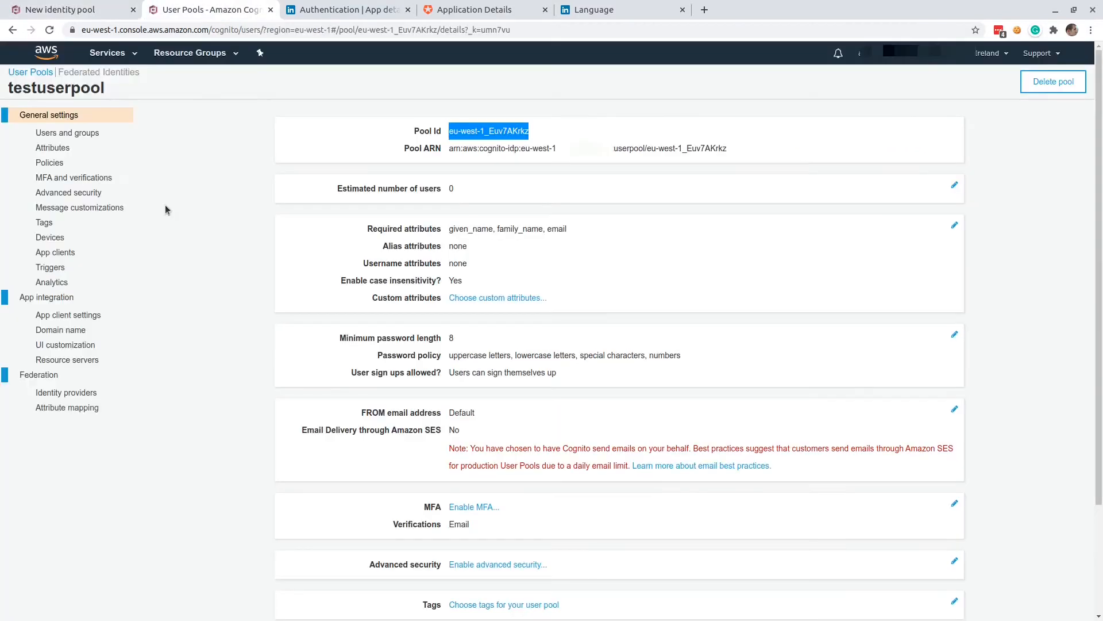
pyautogui.click(65, 256)
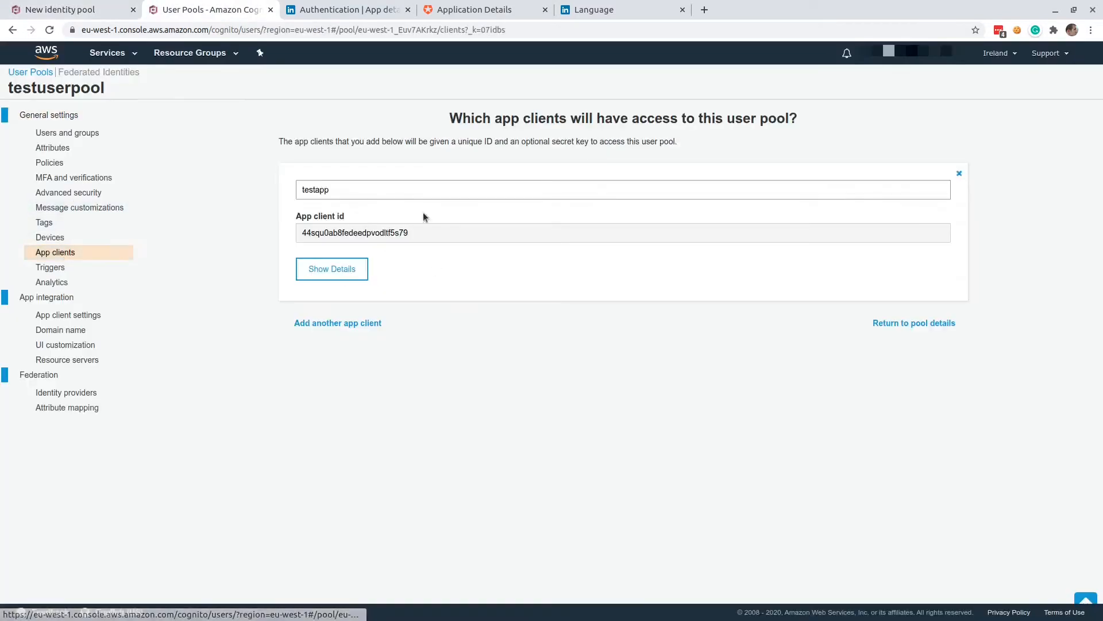
pyautogui.doubleClick(377, 233)
pyautogui.hotkey('ctrl', 'c')
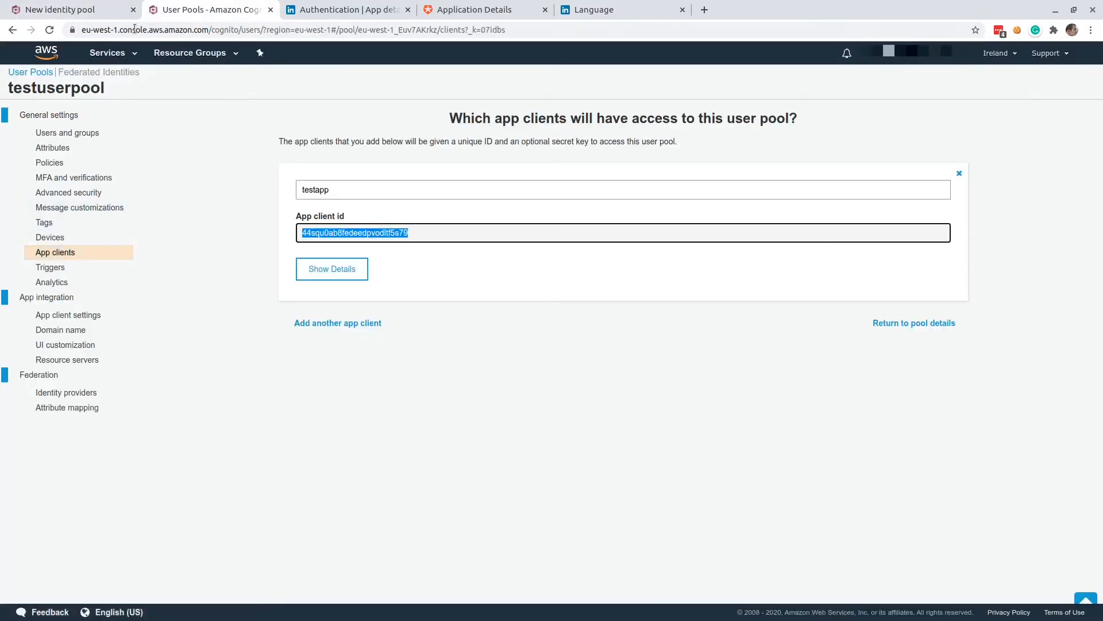
pyautogui.click(81, 10)
pyautogui.click(354, 470)
pyautogui.hotkey('ctrl', 'v')
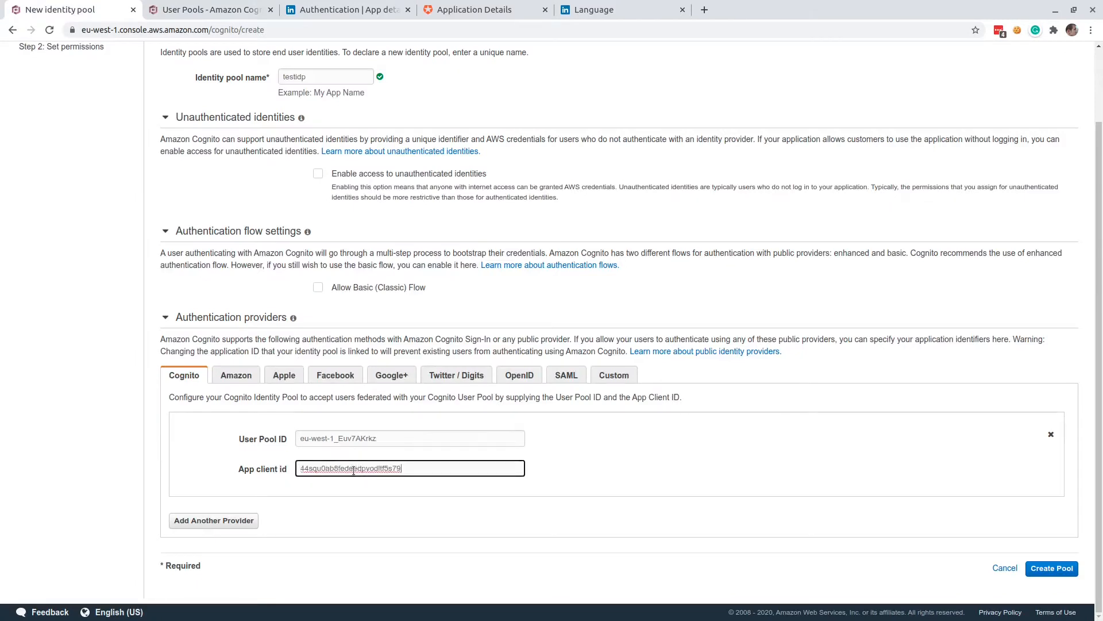
pyautogui.click(1052, 568)
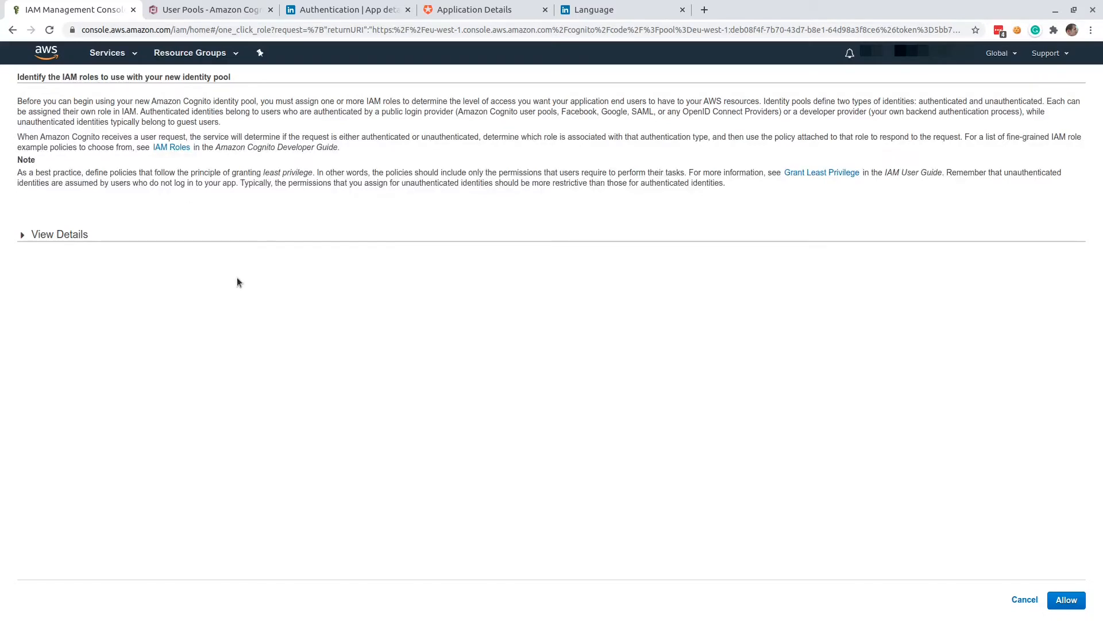
# Add the action polly:SynthesizeSpeech to the policy document of the authenticated role Cognito_testidpAuth_Role and allow the new IAM roles.
pyautogui.click(70, 240)
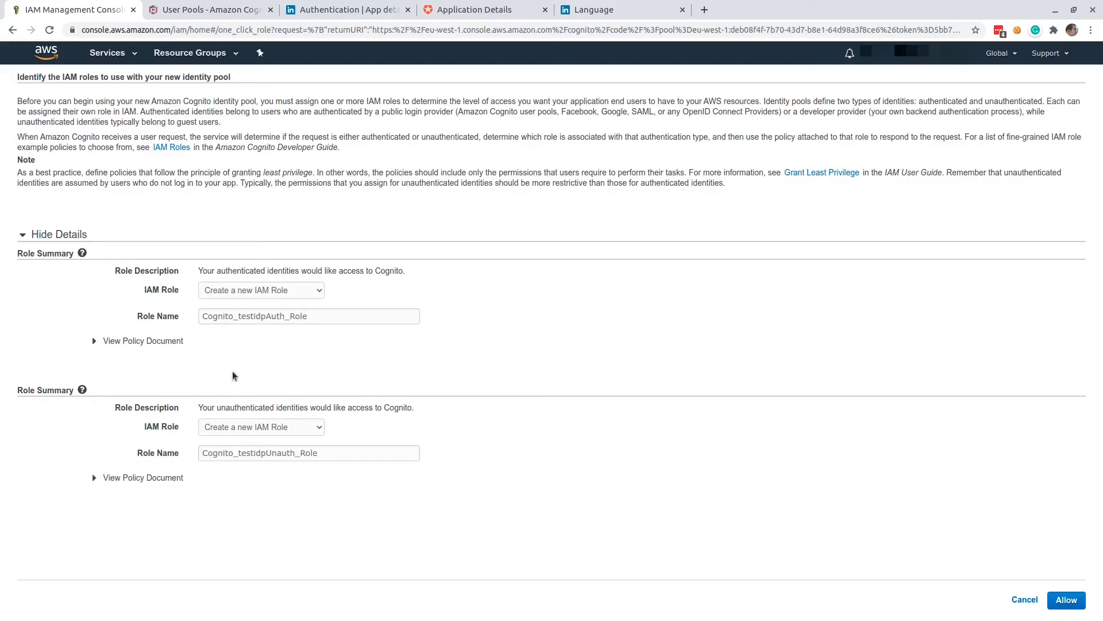
pyautogui.click(173, 342)
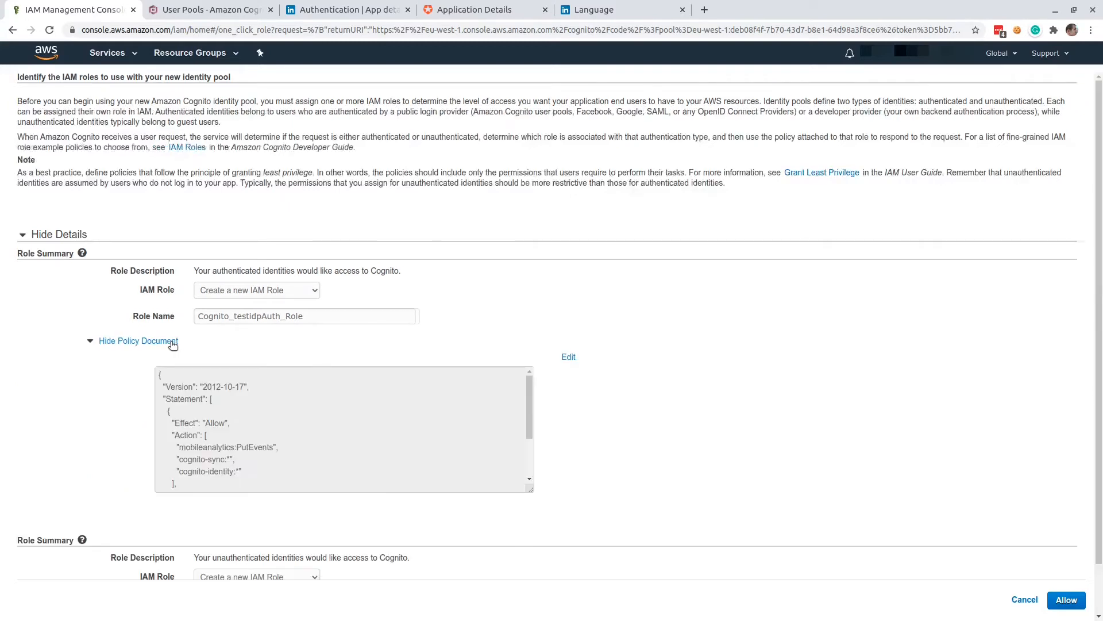
pyautogui.scroll(-3, 313, 414)
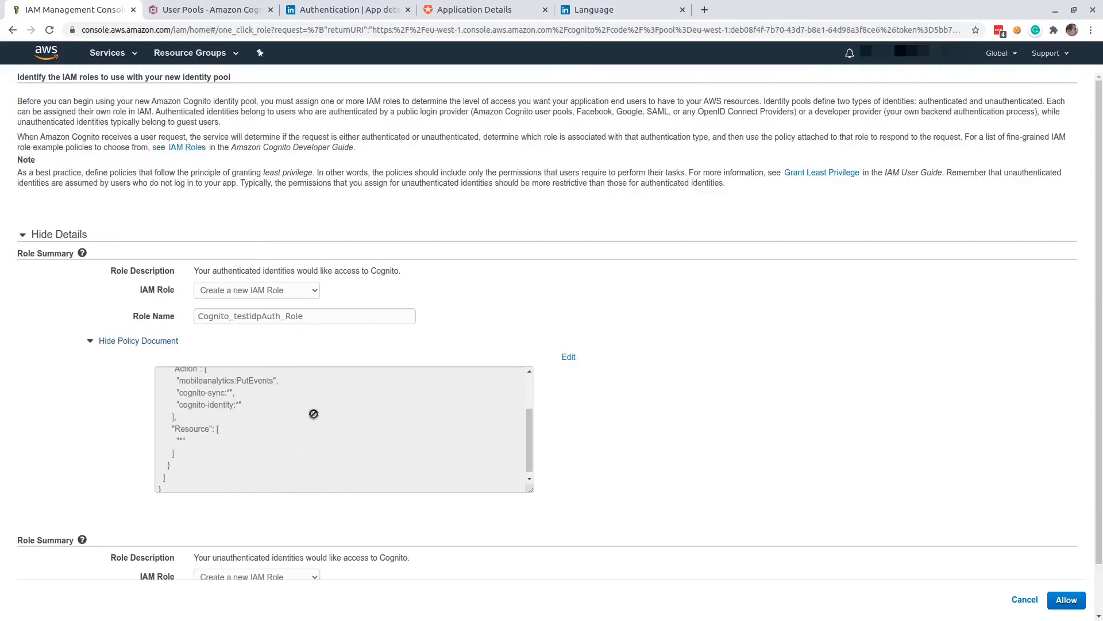
pyautogui.click(568, 357)
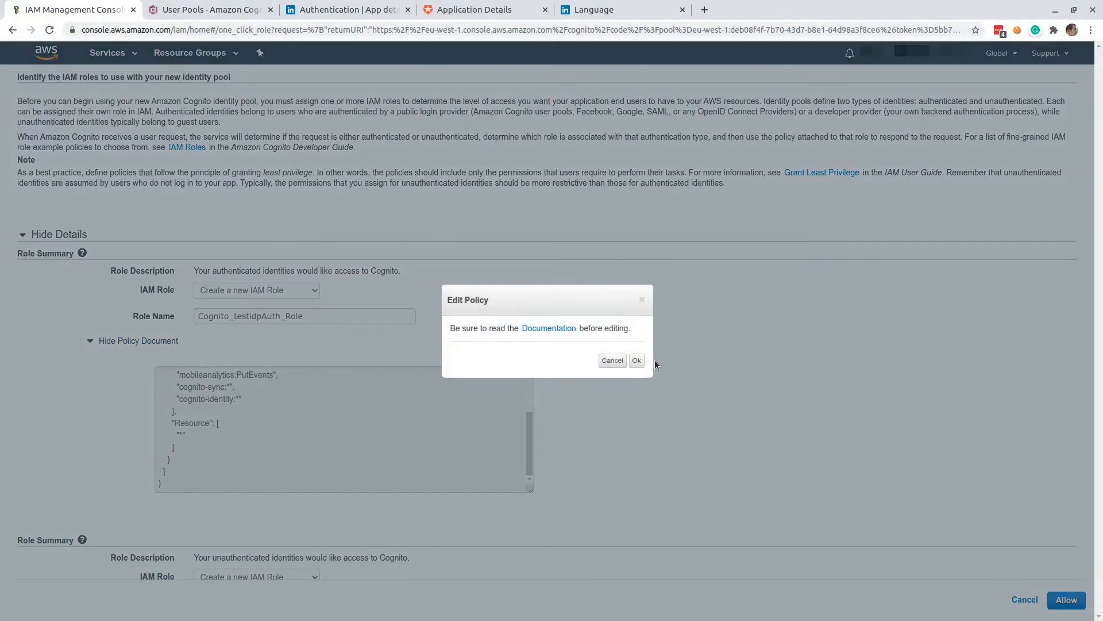
pyautogui.click(637, 361)
pyautogui.click(274, 395)
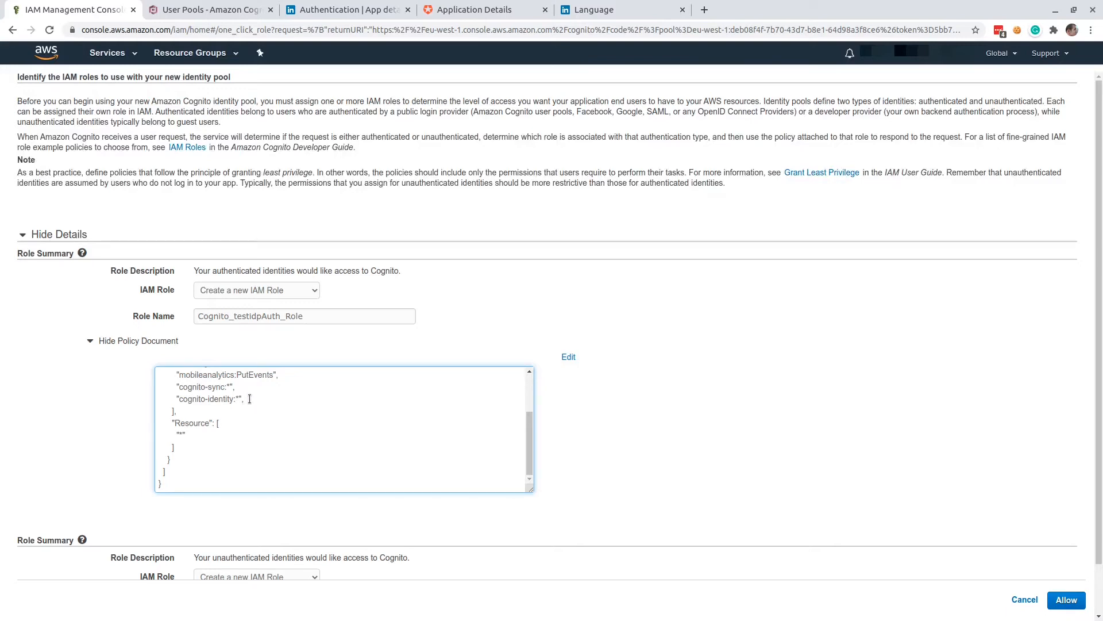
pyautogui.press('Return')
pyautogui.write('""')
pyautogui.write('polly:SynthesizeSpeech')
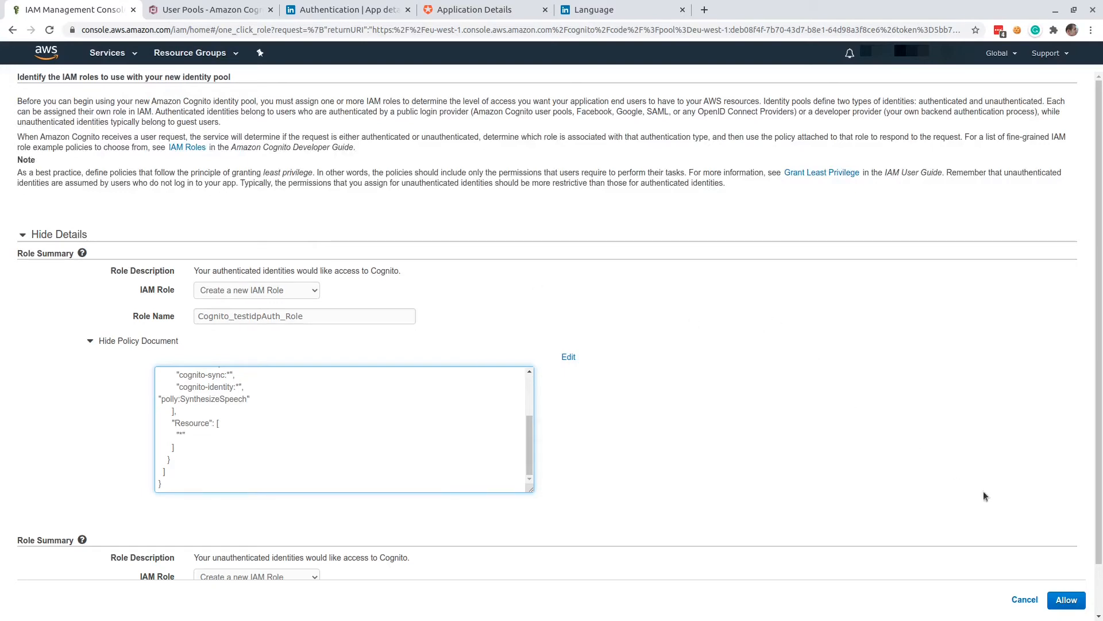
pyautogui.click(1064, 602)
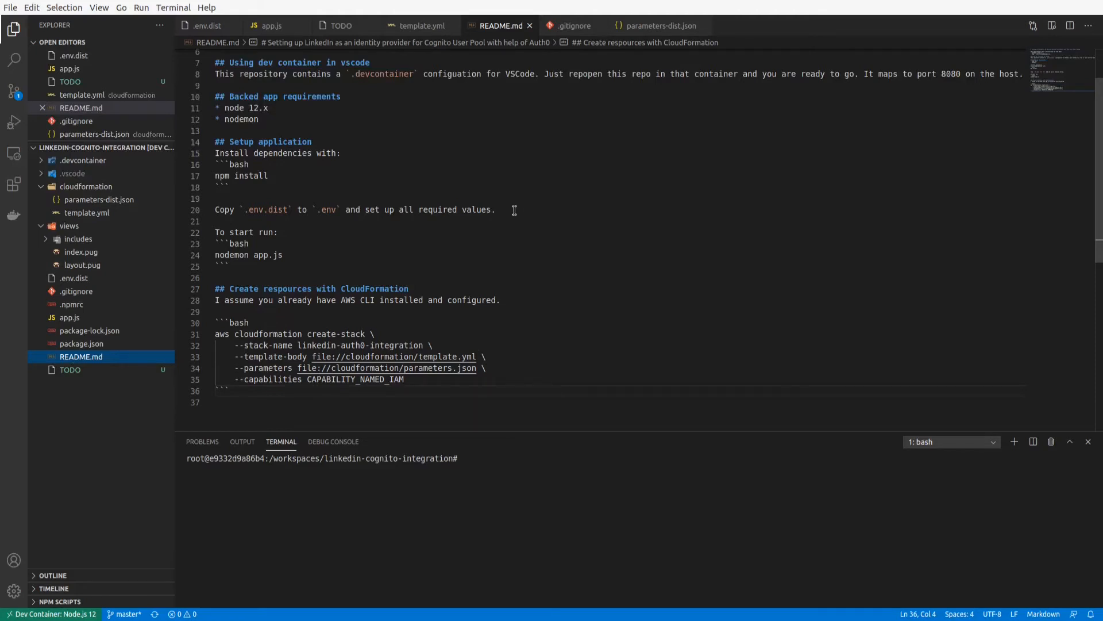
# In Visual Studio Code, review the README's backend app requirements and the contents of the .devcontainer folder.
pyautogui.click(276, 107)
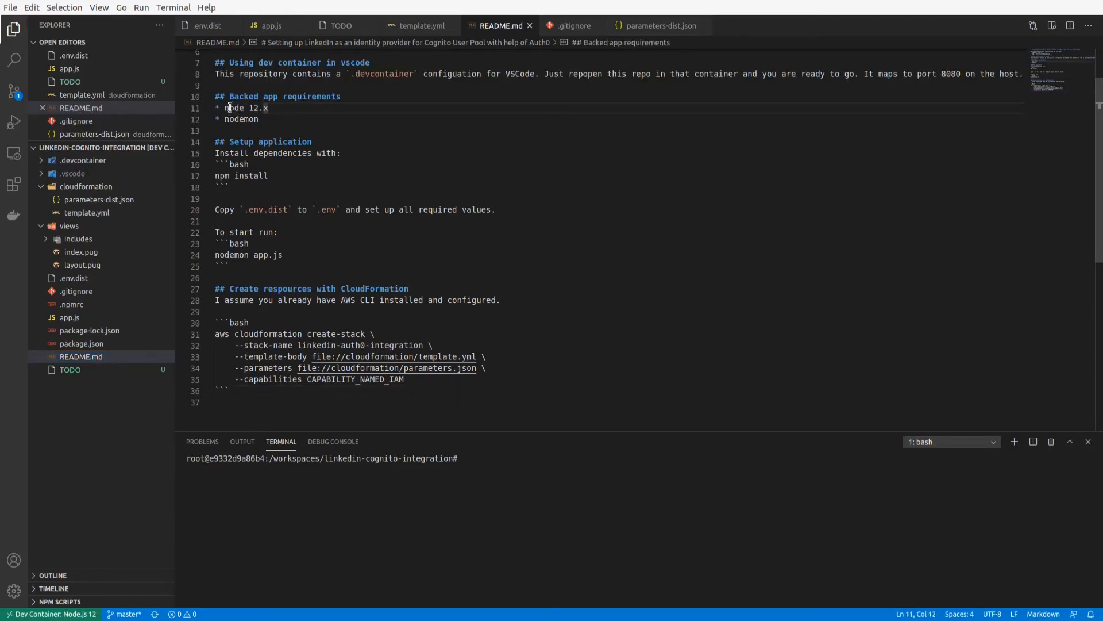
pyautogui.moveTo(225, 108); pyautogui.dragTo(275, 104)
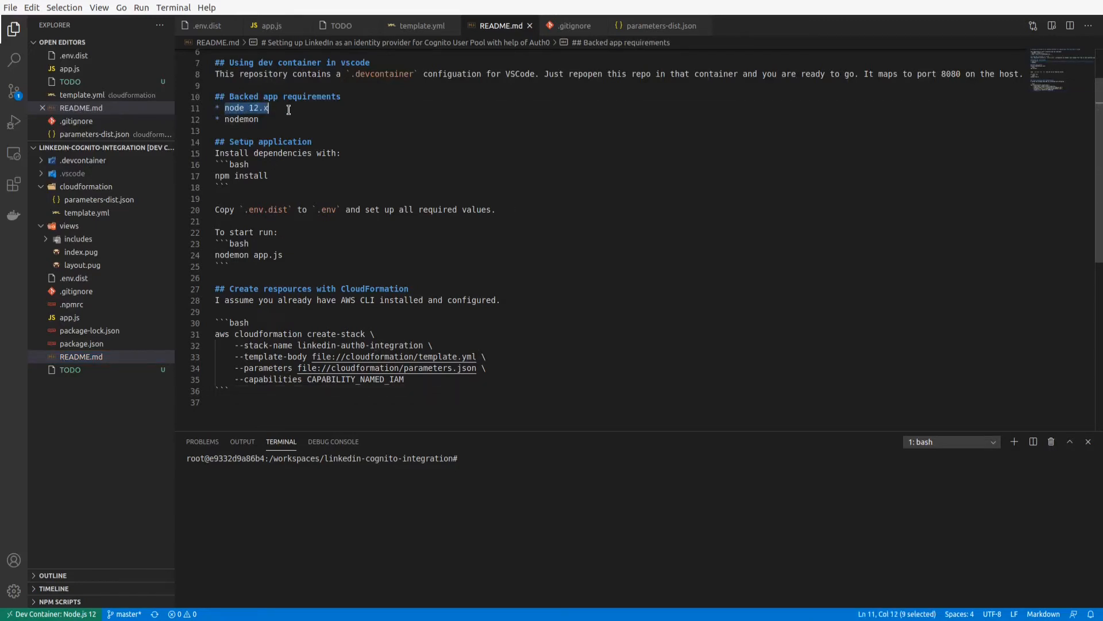
pyautogui.doubleClick(238, 120)
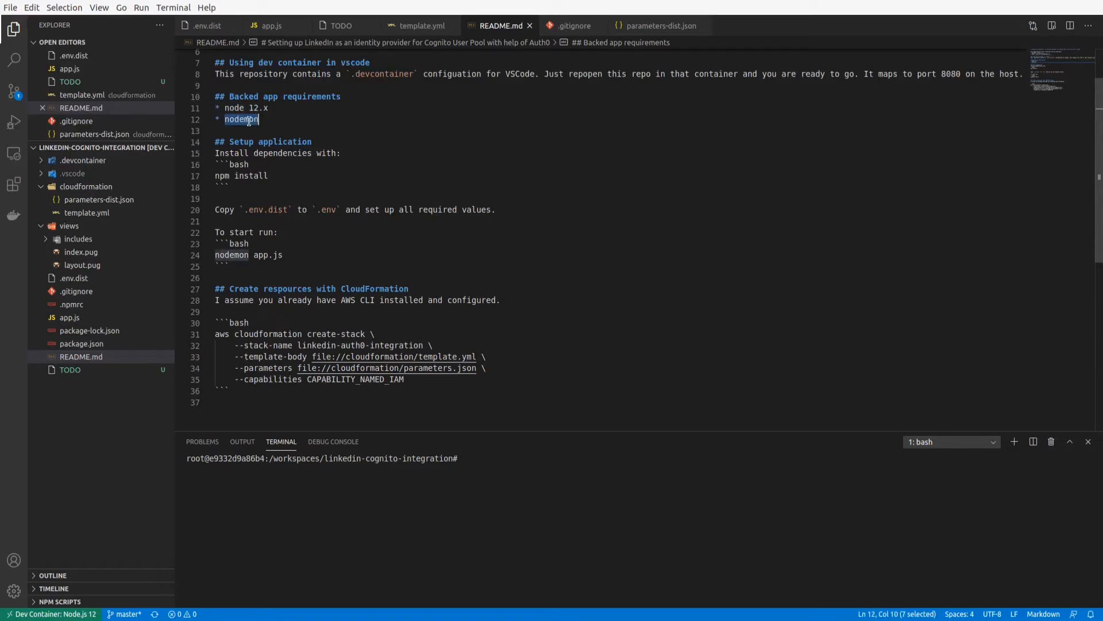
pyautogui.click(265, 120)
pyautogui.click(221, 483)
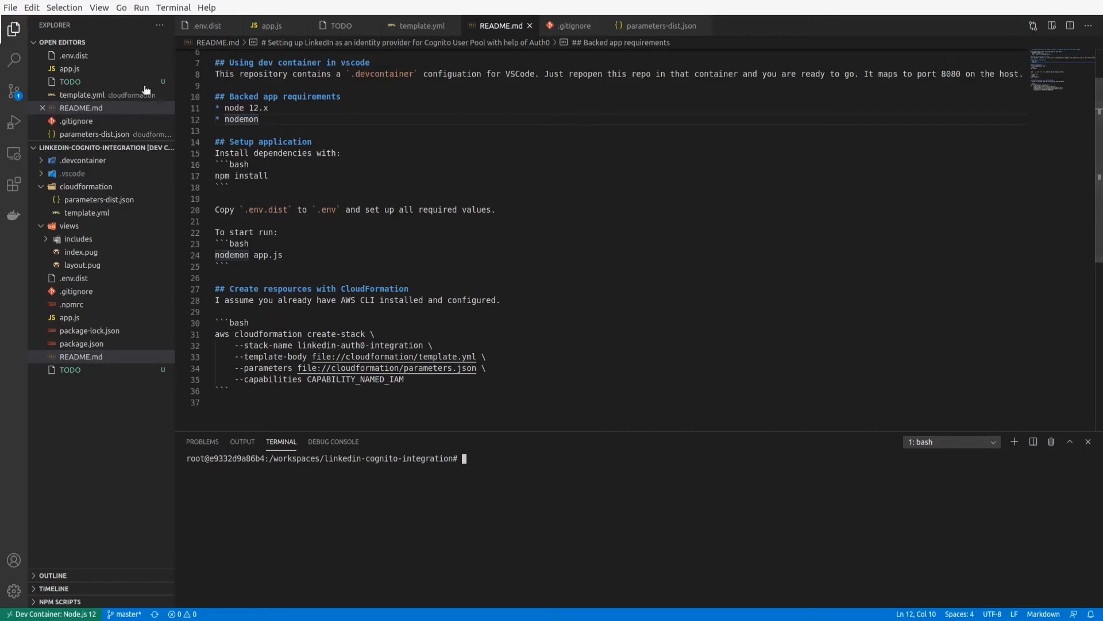
pyautogui.click(44, 162)
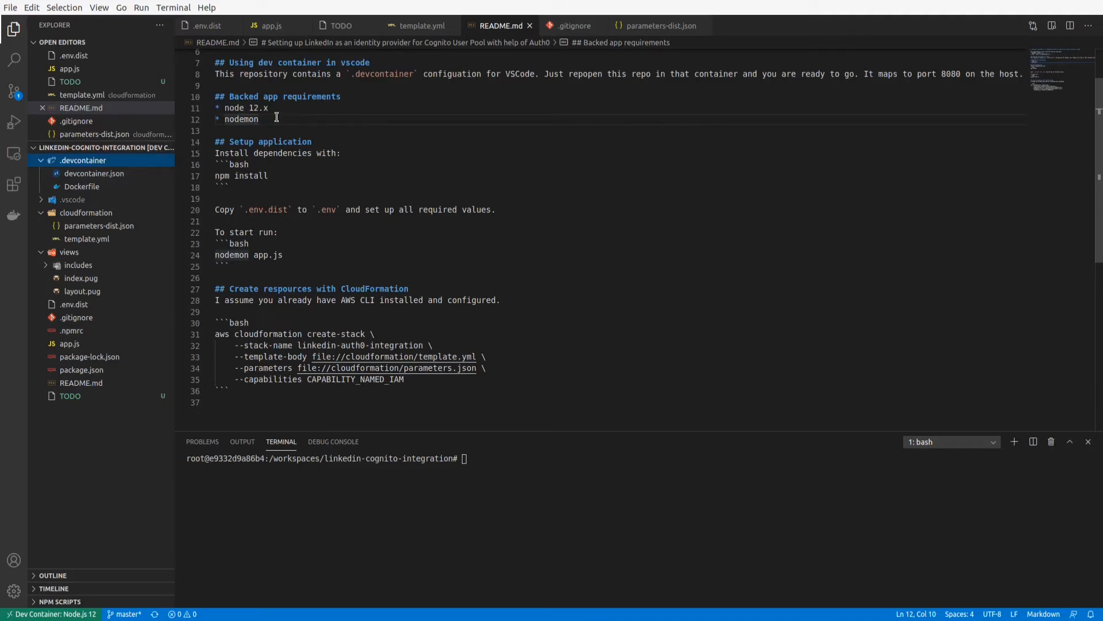
pyautogui.click(42, 161)
# Install the project's dependencies by running npm install in the terminal.
pyautogui.click(296, 511)
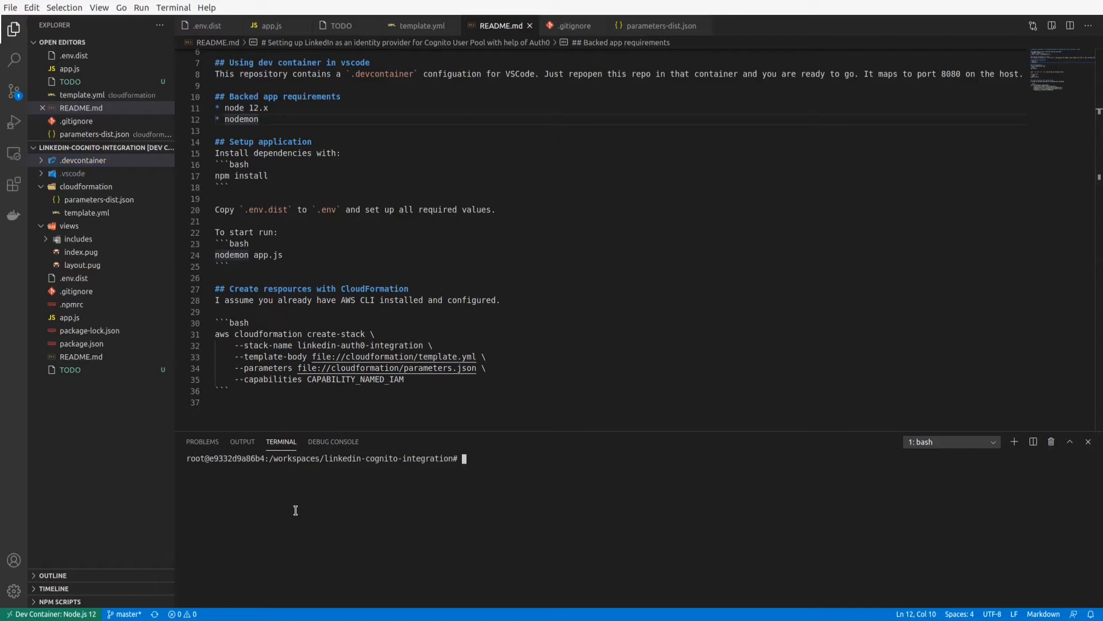
pyautogui.write('npm install')
pyautogui.press('Return')
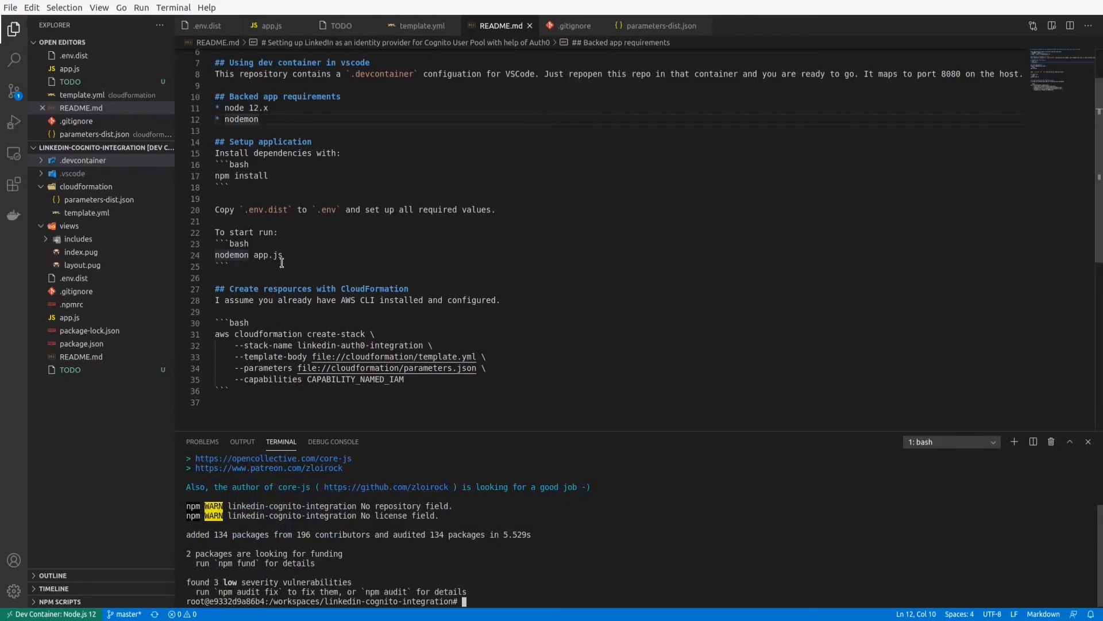
# Look at the variables in .env.dist and copy the file to .env with cp .env.dist .env.
pyautogui.click(232, 267)
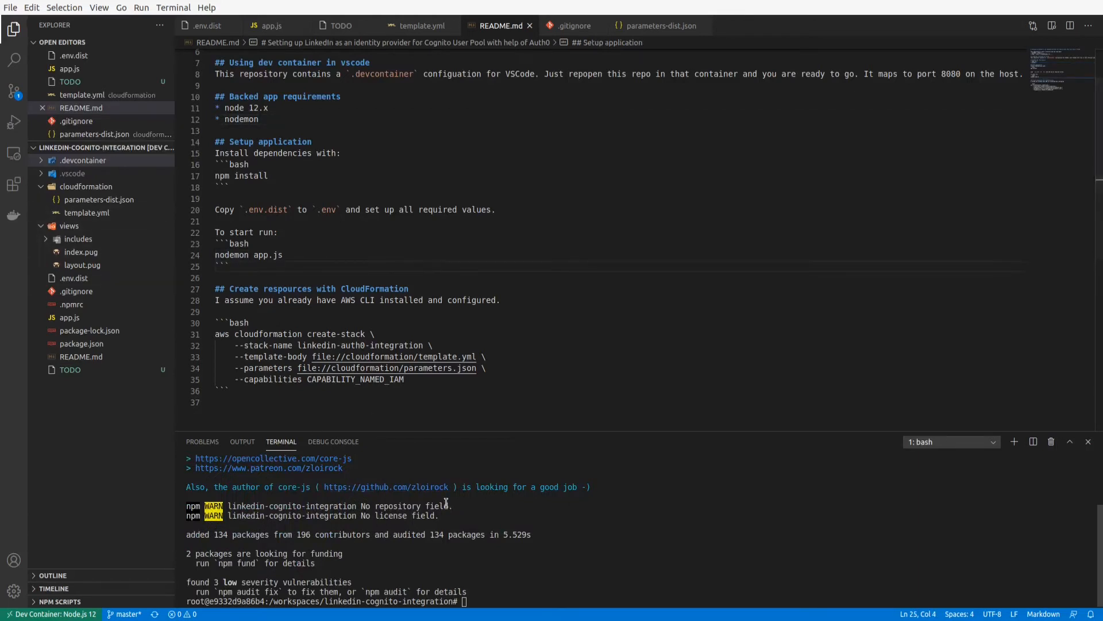
pyautogui.click(88, 278)
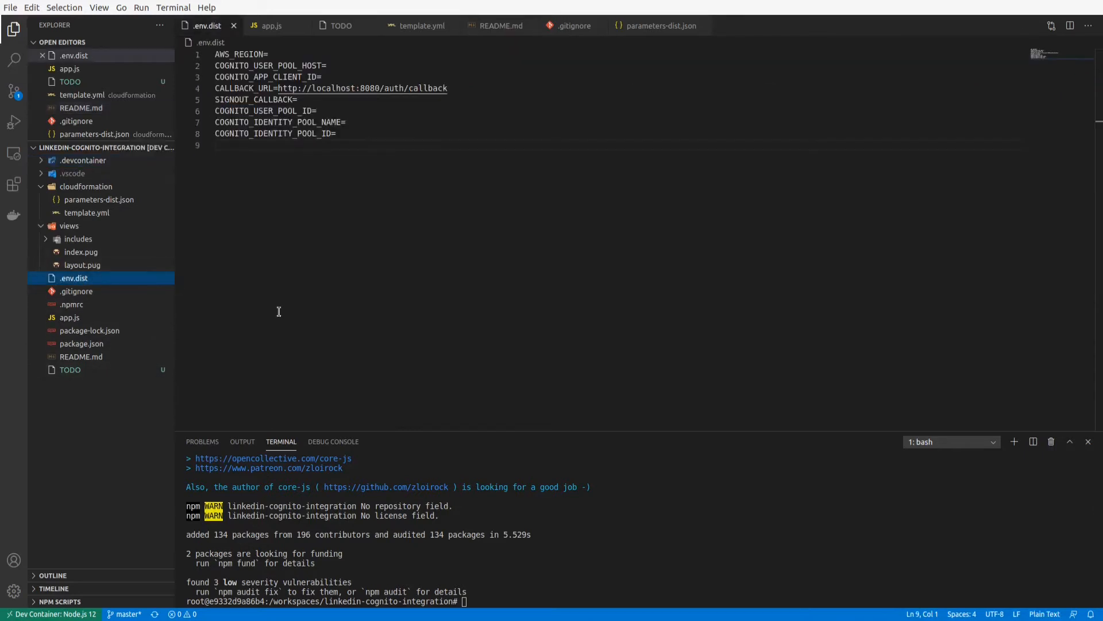
pyautogui.click(617, 534)
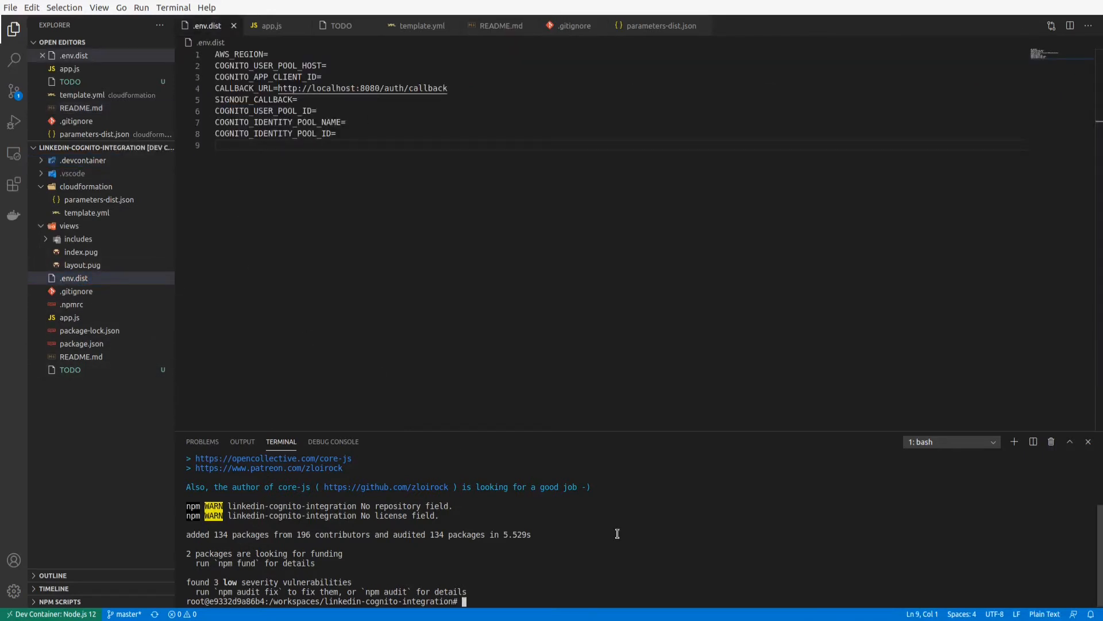
pyautogui.write('cp .e')
pyautogui.press('Tab')
pyautogui.write('.e')
pyautogui.press('Tab')
pyautogui.press('BackSpace')
pyautogui.press('BackSpace')
pyautogui.press('BackSpace')
pyautogui.press('BackSpace')
pyautogui.press('BackSpace')
pyautogui.press('Return')
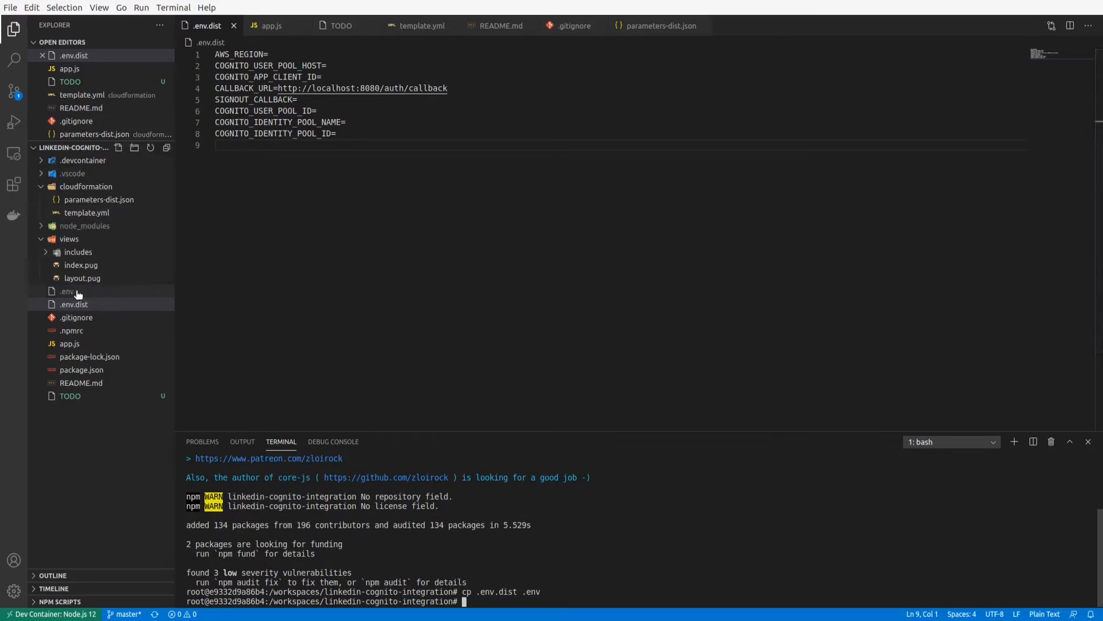
# Set AWS_REGION to eu-west-1 in the .env file and save it.
pyautogui.click(77, 292)
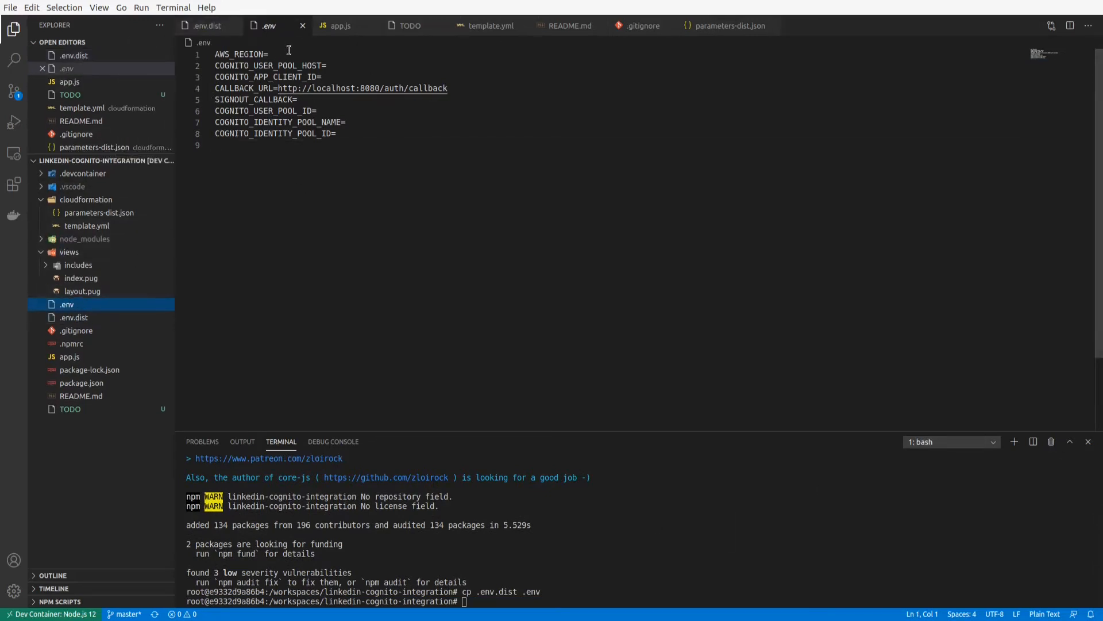
pyautogui.click(282, 53)
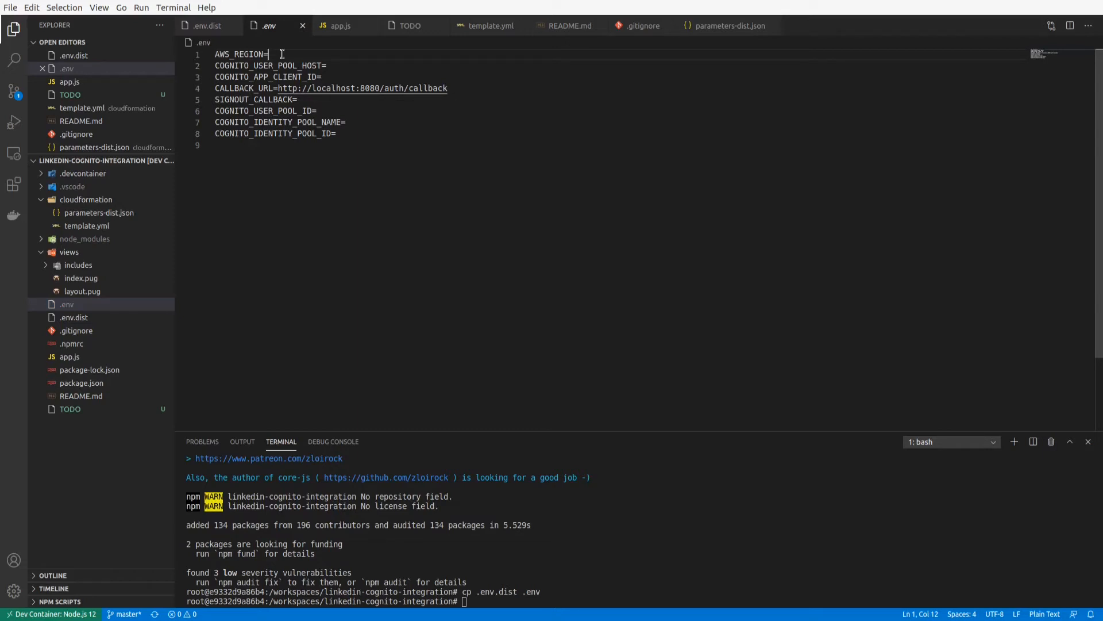
pyautogui.write('eu-west-1')
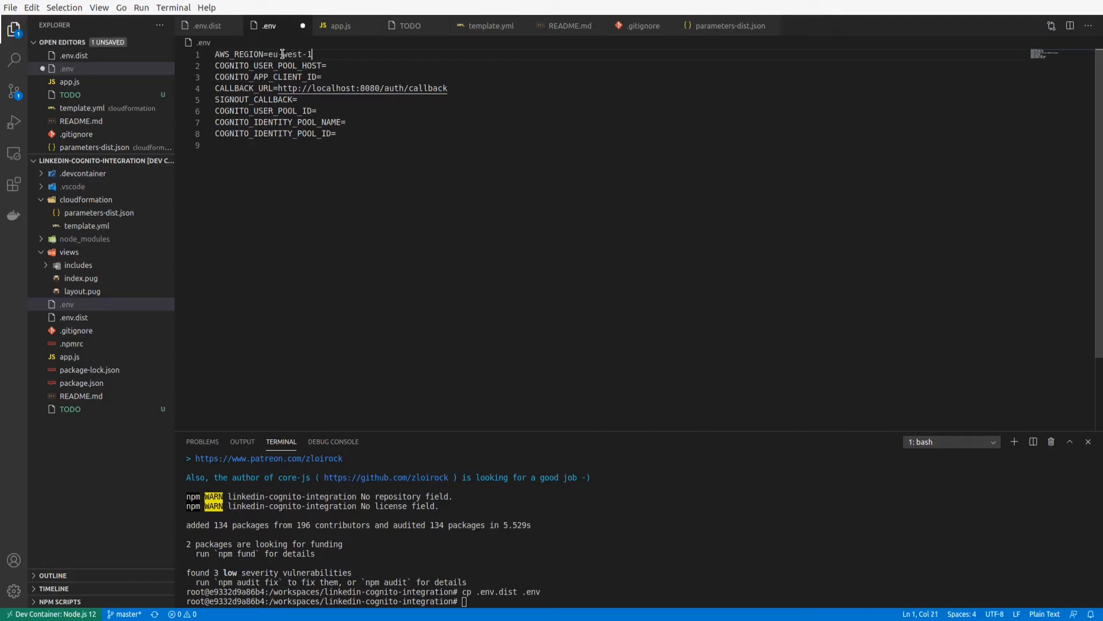
pyautogui.click(338, 65)
pyautogui.hotkey('ctrl', 's')
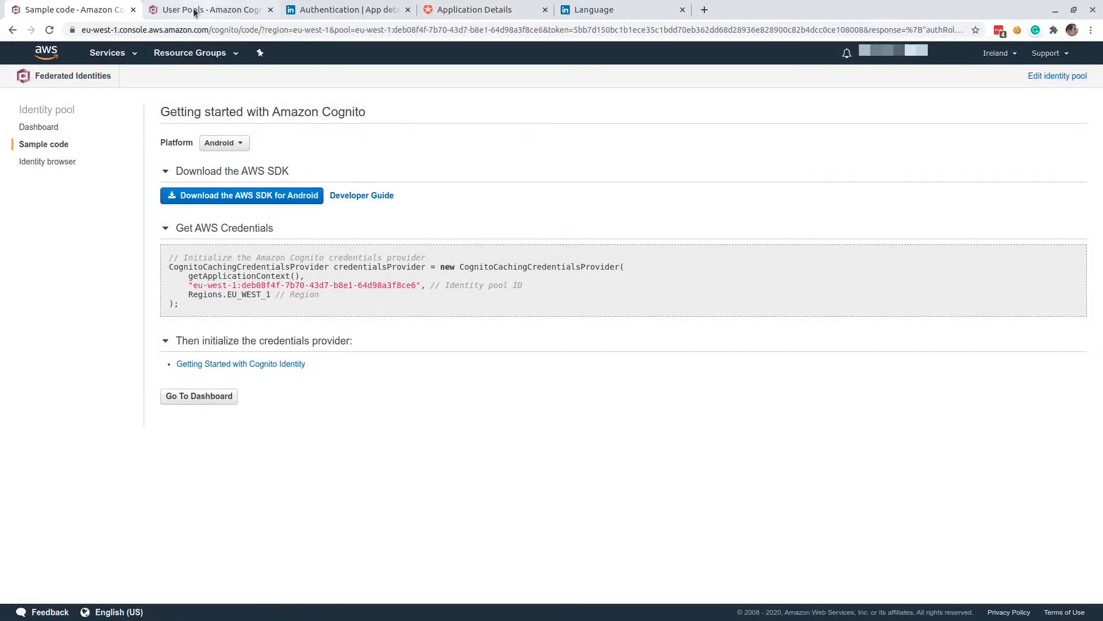
pyautogui.click(157, 11)
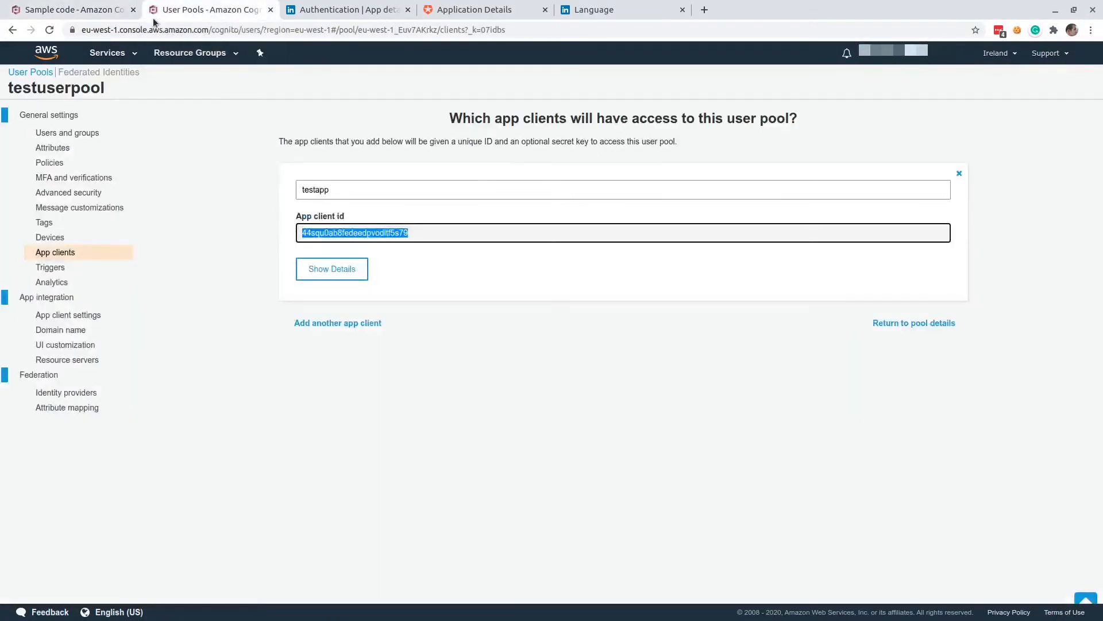
pyautogui.click(62, 333)
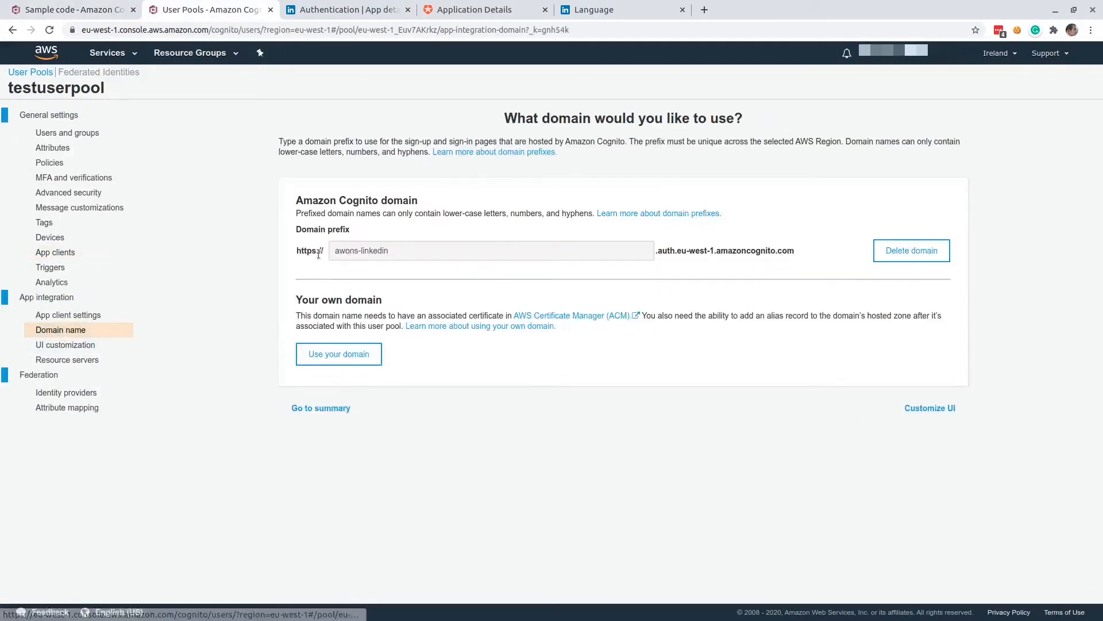
pyautogui.moveTo(335, 251); pyautogui.dragTo(377, 253)
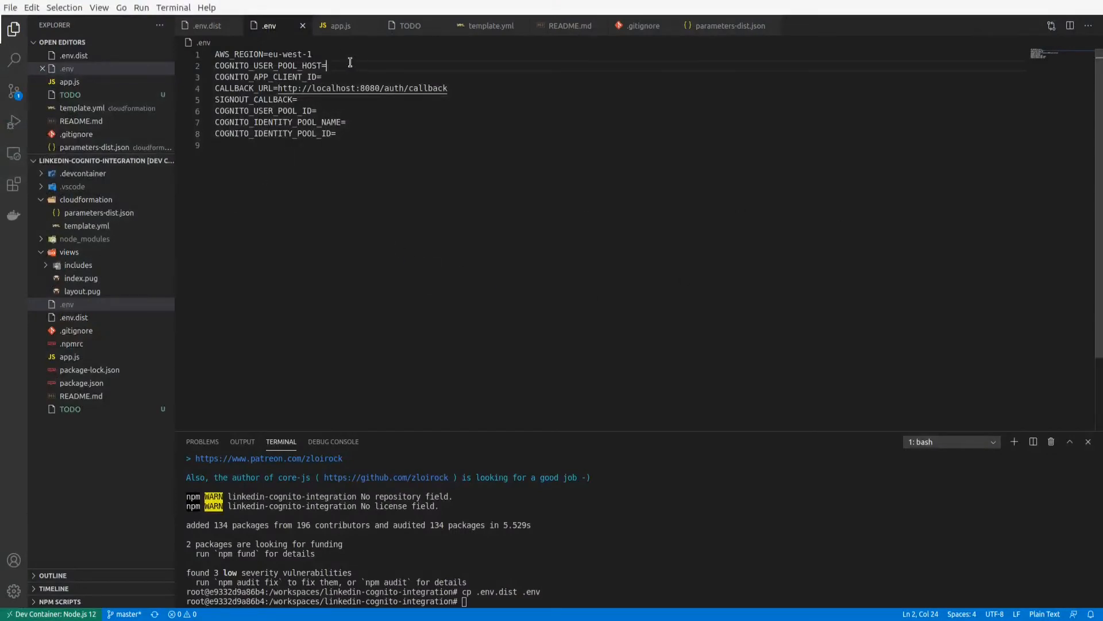
pyautogui.write('http')
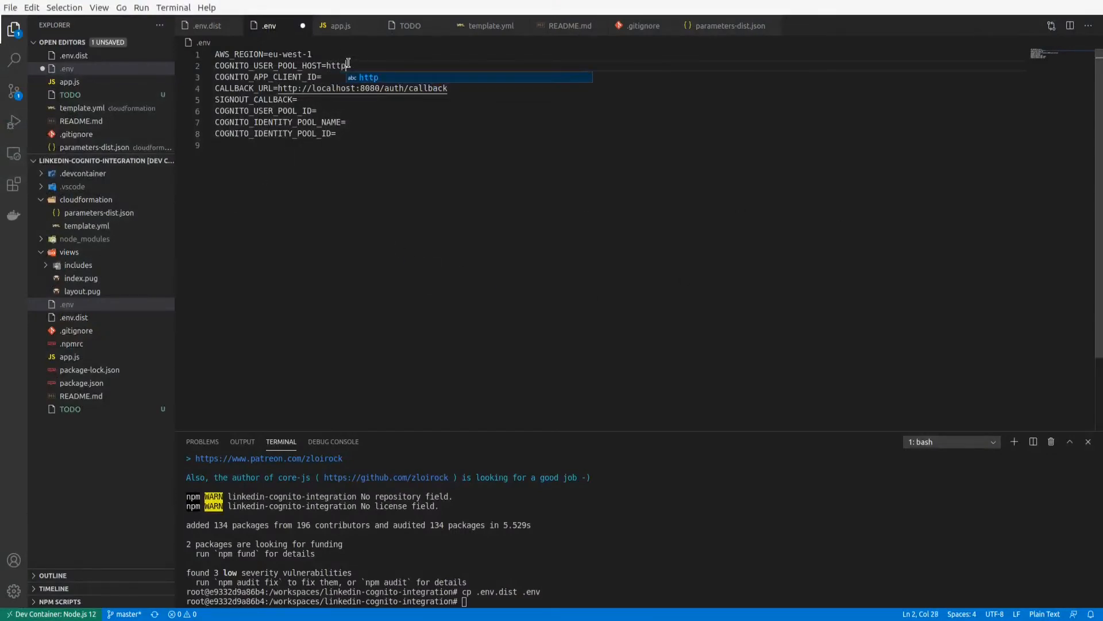
pyautogui.write('s://')
pyautogui.write('awons-linkedin')
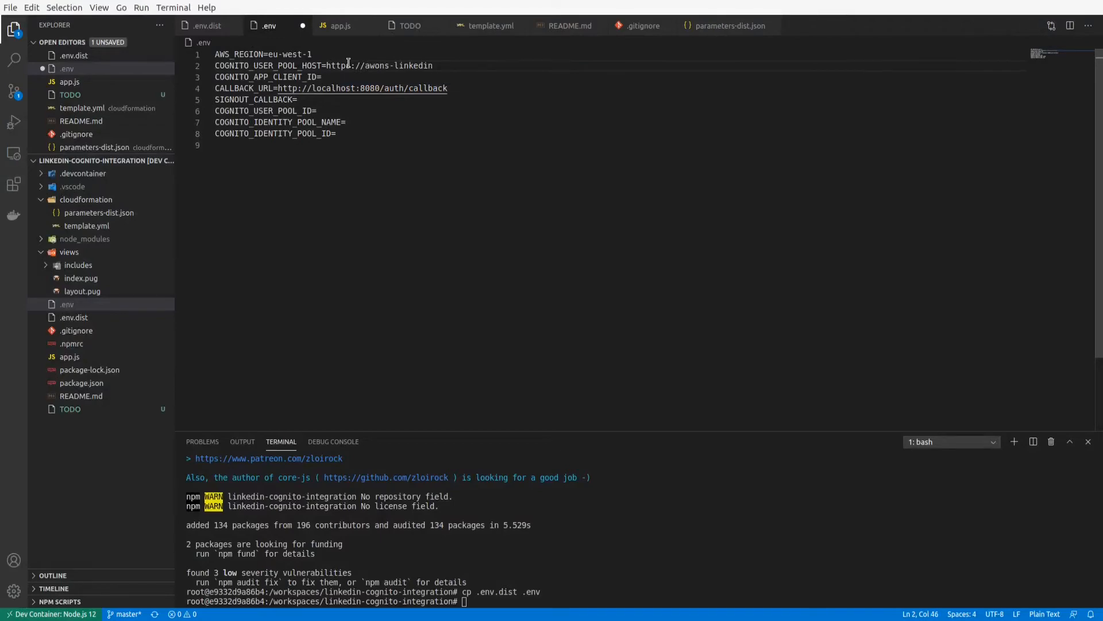
pyautogui.hotkey('ctrl', 's')
# Append the Cognito domain suffix .auth.eu-west-1.amazoncognito.com from the console to the COGNITO_USER_POOL_HOST value in .env.
pyautogui.hotkey('alt', 'Tab')
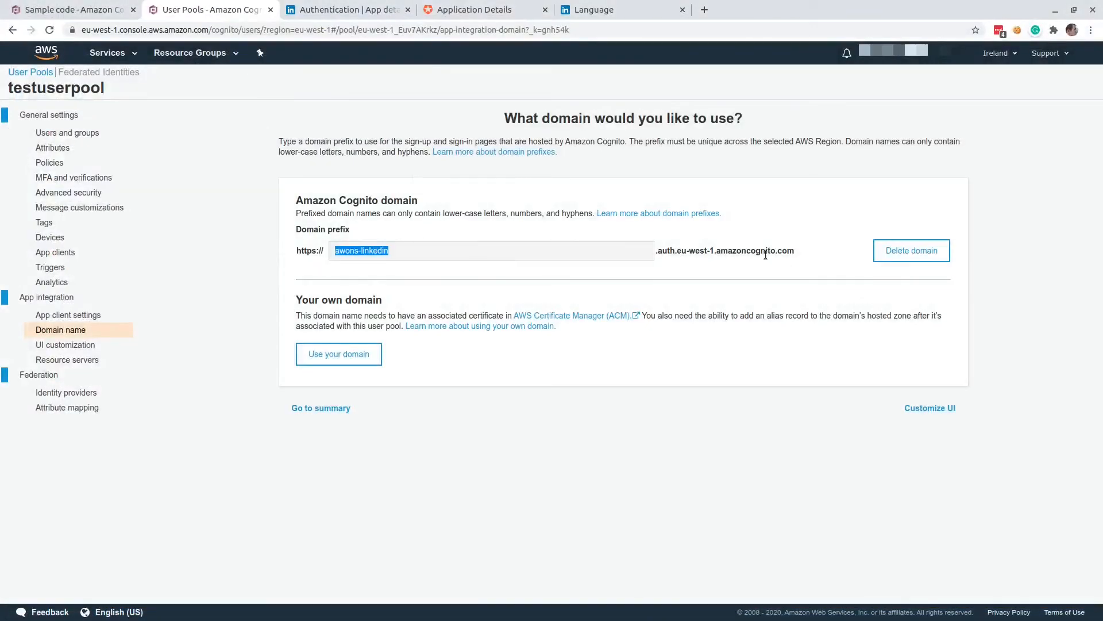
pyautogui.moveTo(794, 251); pyautogui.dragTo(655, 253)
pyautogui.hotkey('ctrl', 'c')
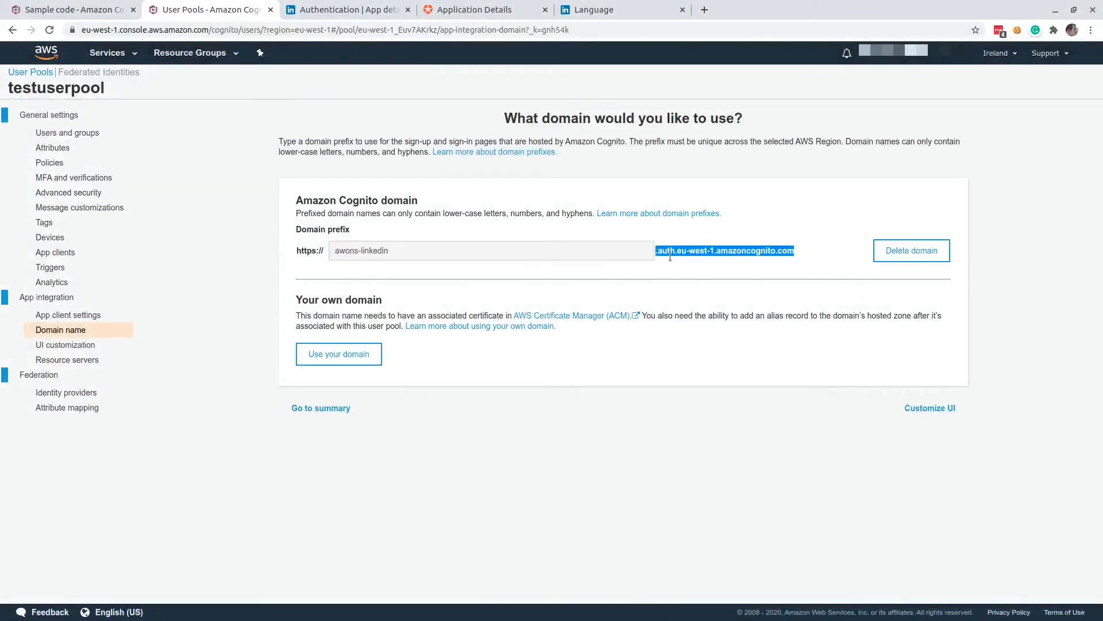
pyautogui.hotkey('alt', 'Tab')
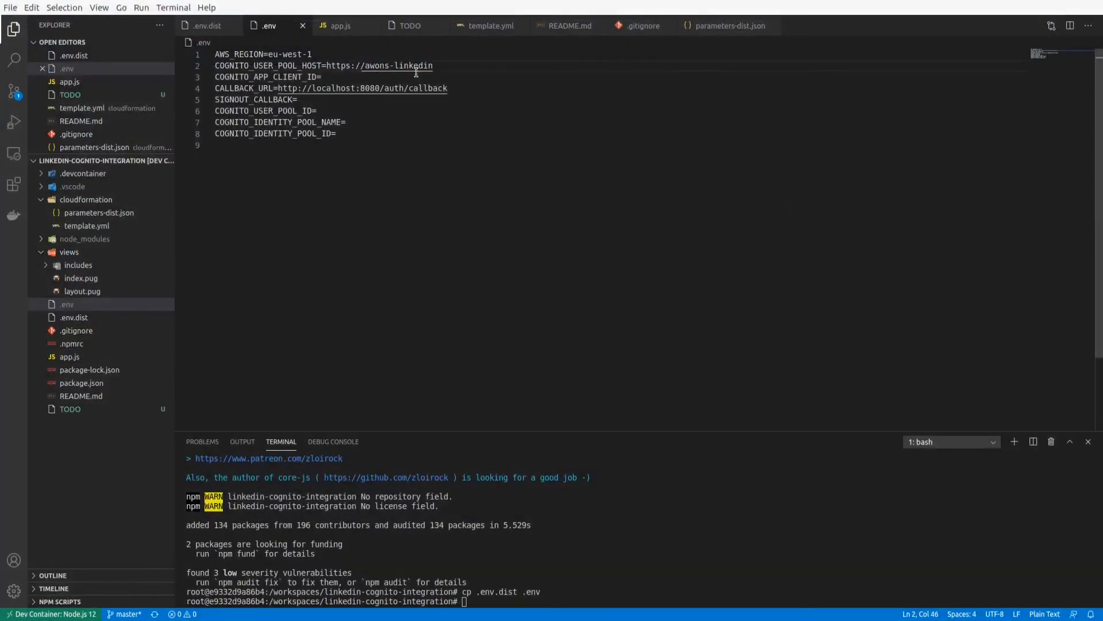
pyautogui.hotkey('ctrl', 'v')
# Set COGNITO_APP_CLIENT_ID in .env to the app client id of testapp, copied from the user pool's app clients in the Cognito console.
pyautogui.press('Down')
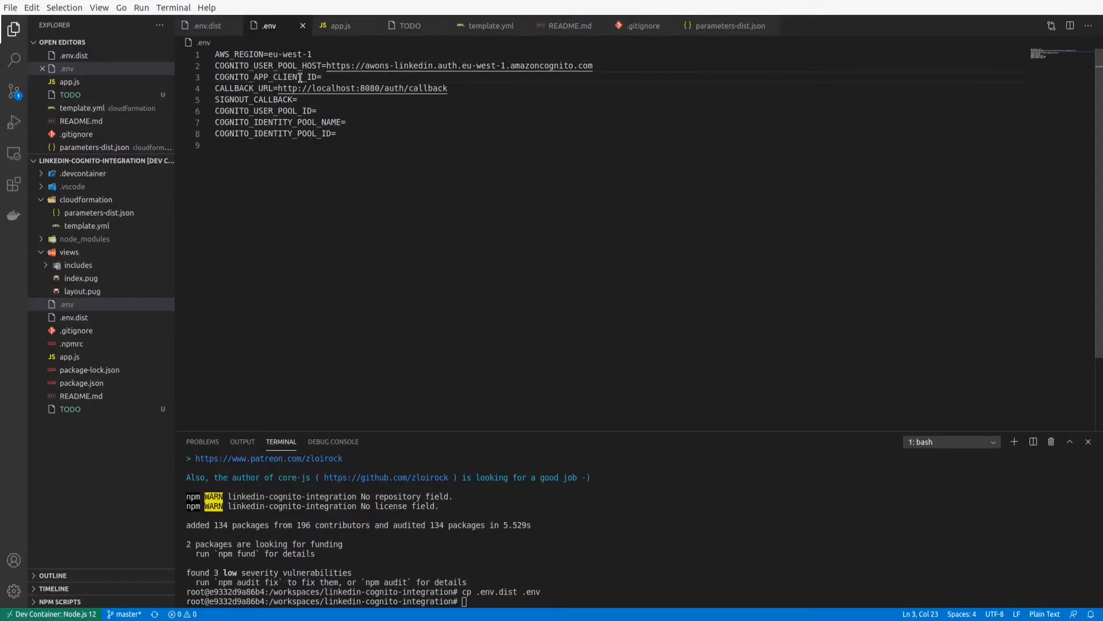
pyautogui.hotkey('alt', 'Tab')
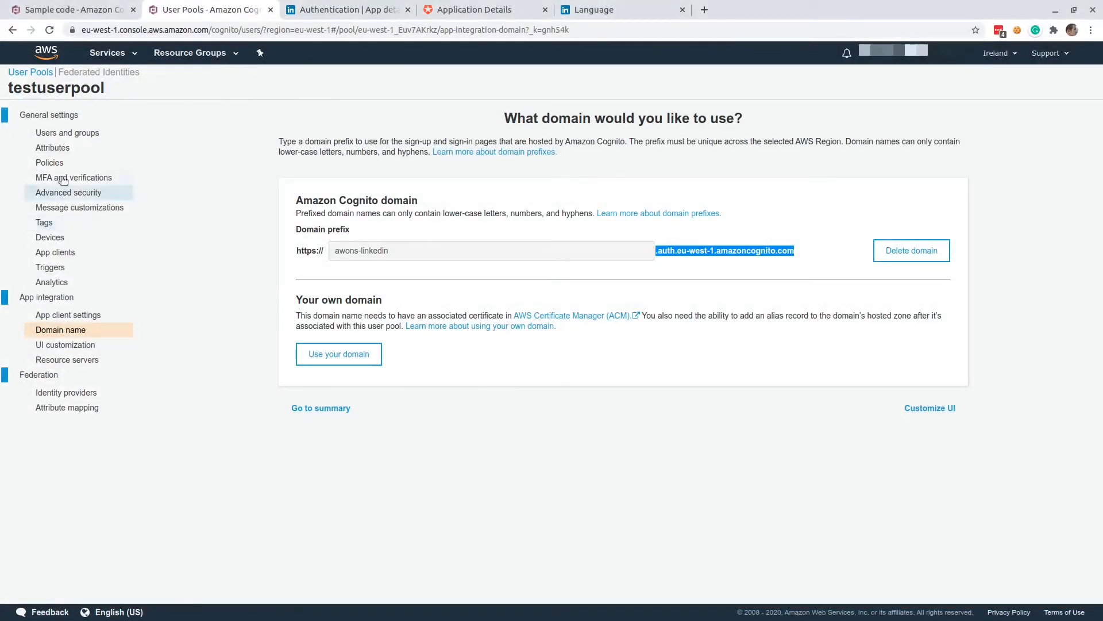
pyautogui.click(67, 255)
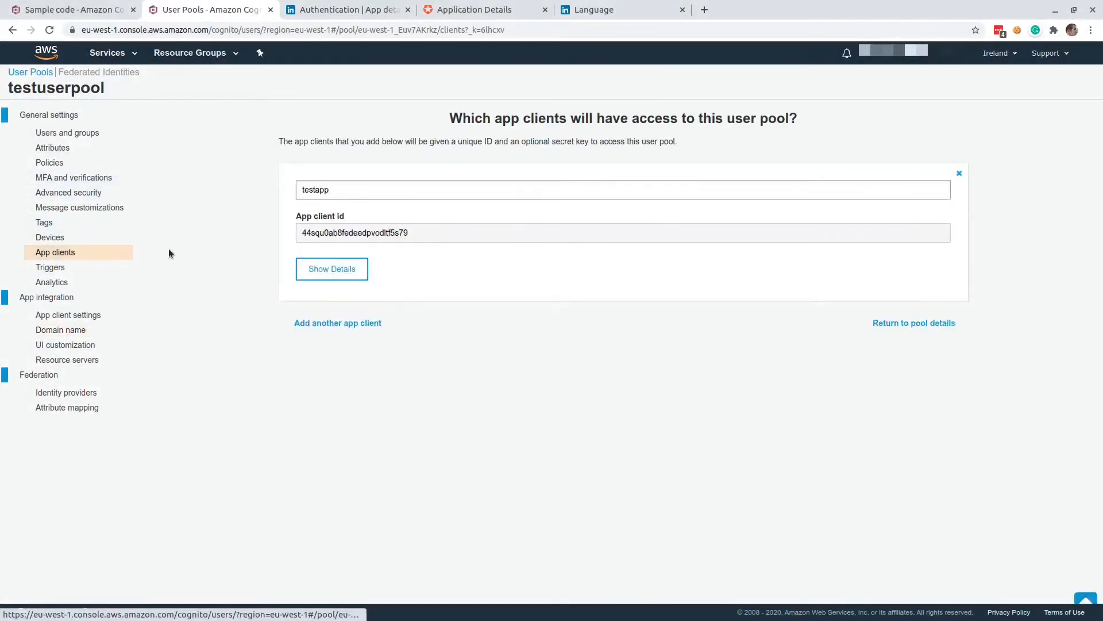
pyautogui.doubleClick(356, 231)
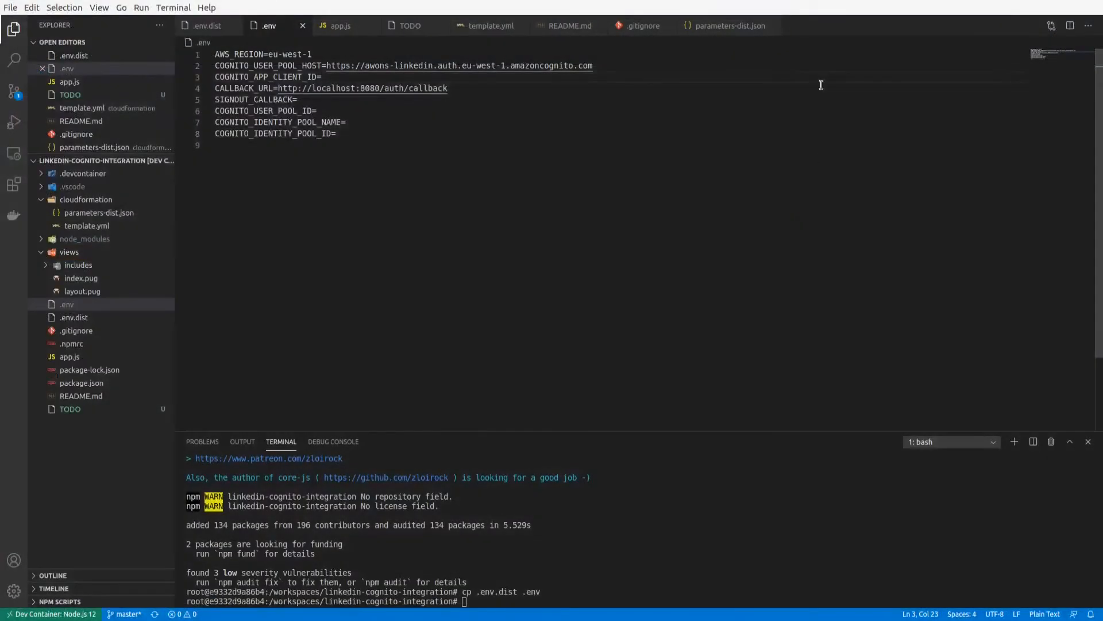
pyautogui.write('44sdu0ab8fedeedpvodltf5s79')
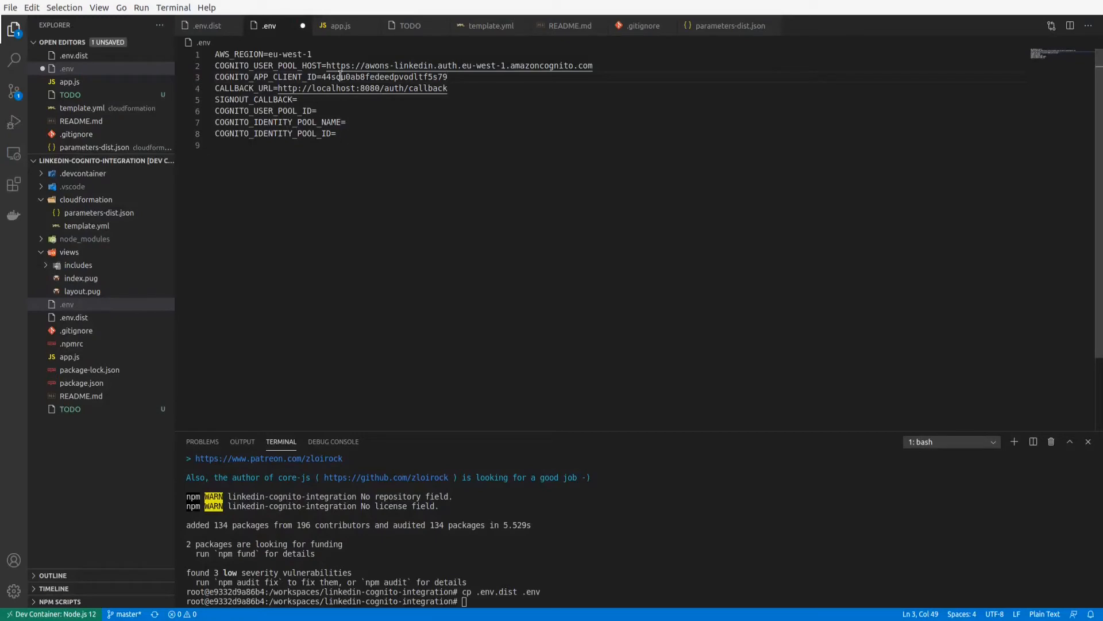
# Set SIGNOUT_CALLBACK in .env to the full sign out URL copied from testapp's app client settings in the Cognito console, and save.
pyautogui.click(307, 99)
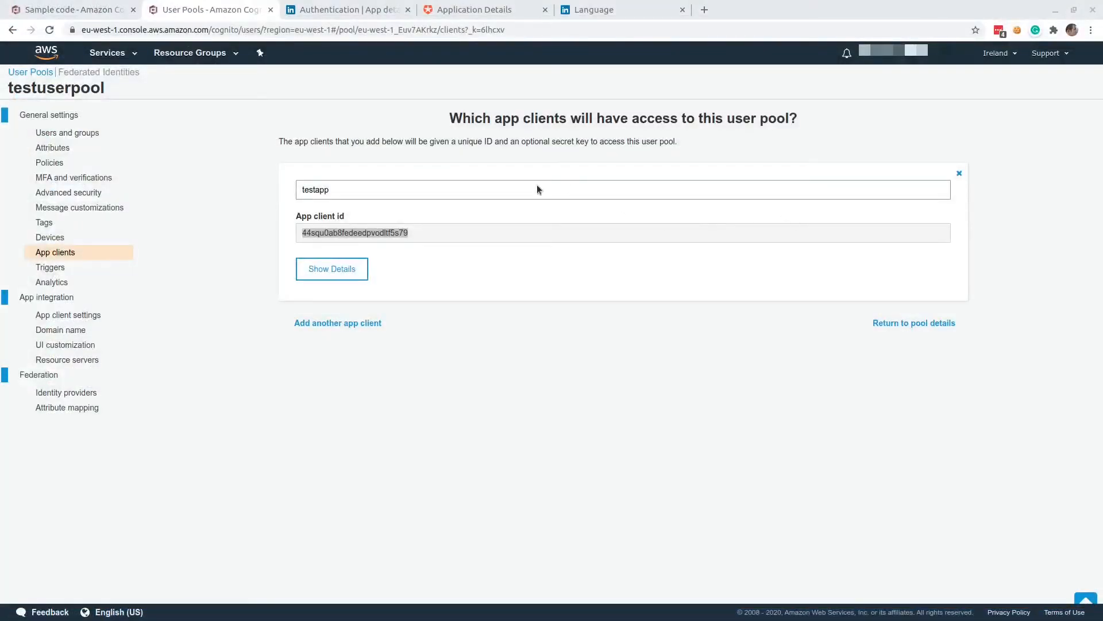
pyautogui.click(85, 315)
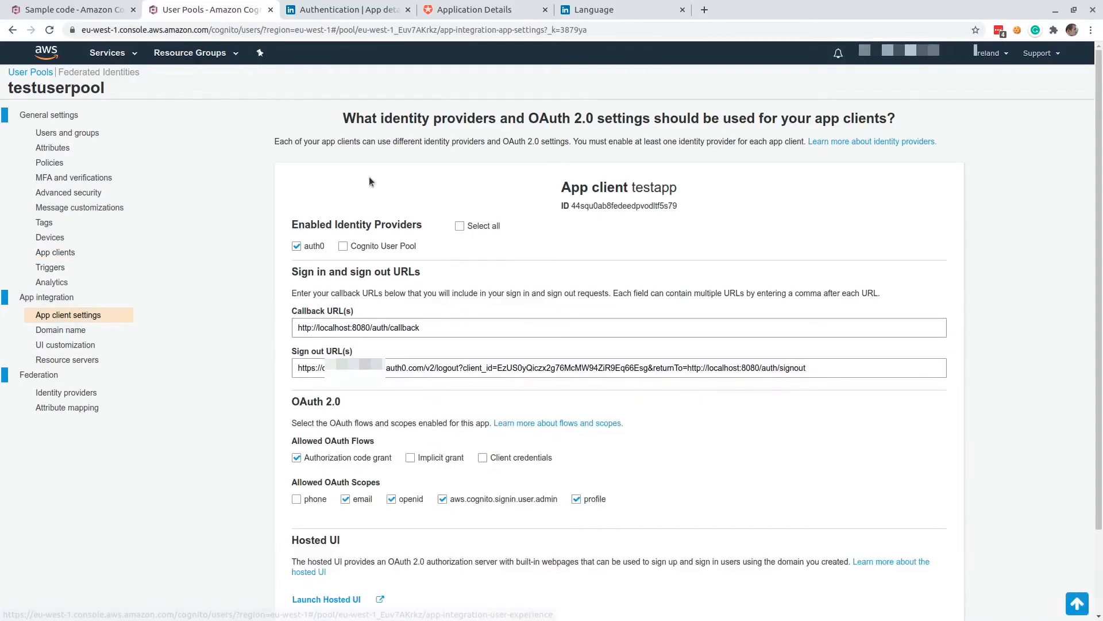
pyautogui.moveTo(821, 368); pyautogui.dragTo(287, 359)
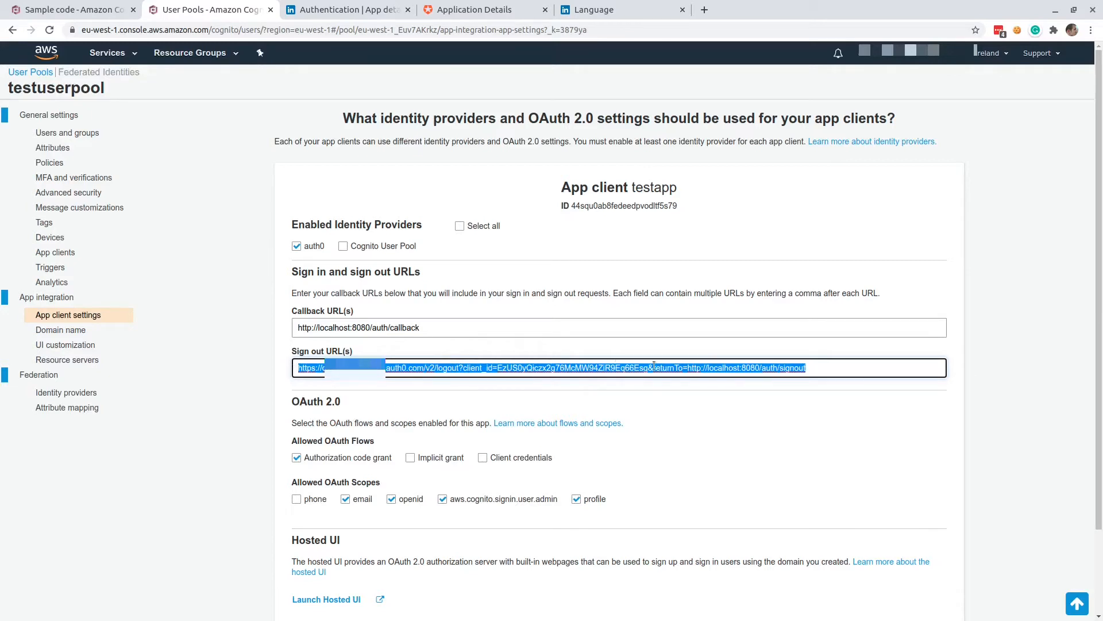
pyautogui.click(825, 368)
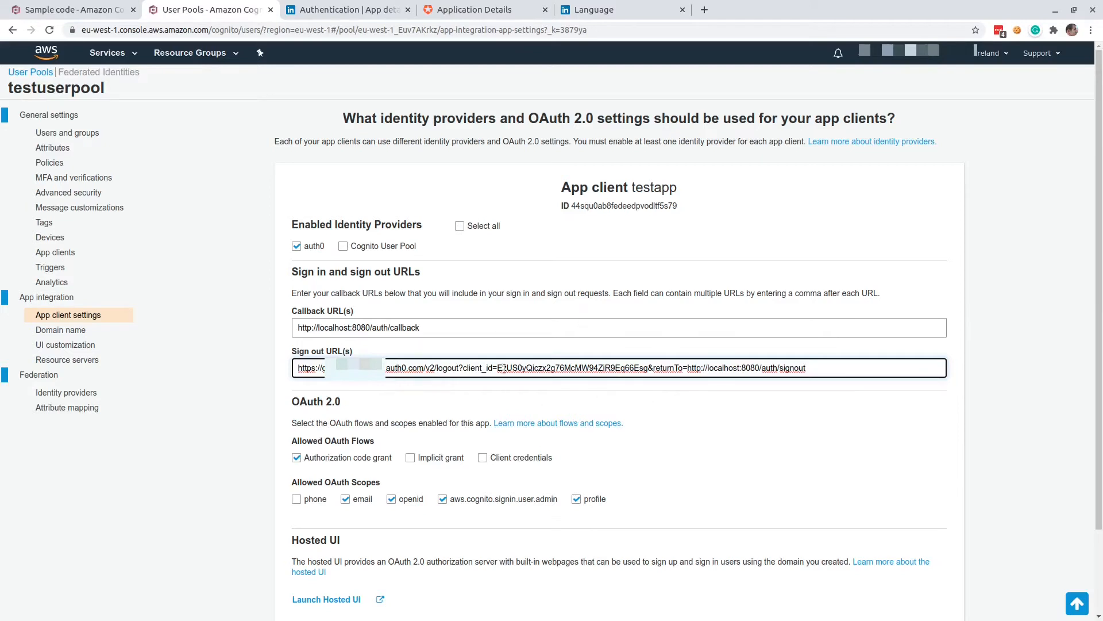
pyautogui.moveTo(839, 371); pyautogui.dragTo(278, 364)
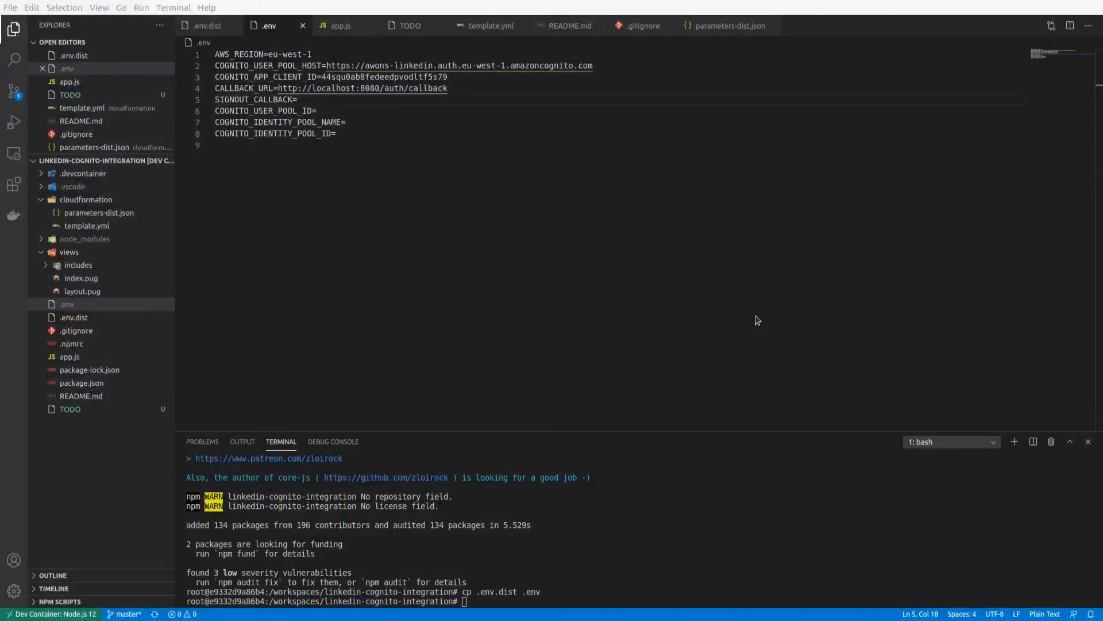
pyautogui.click(311, 99)
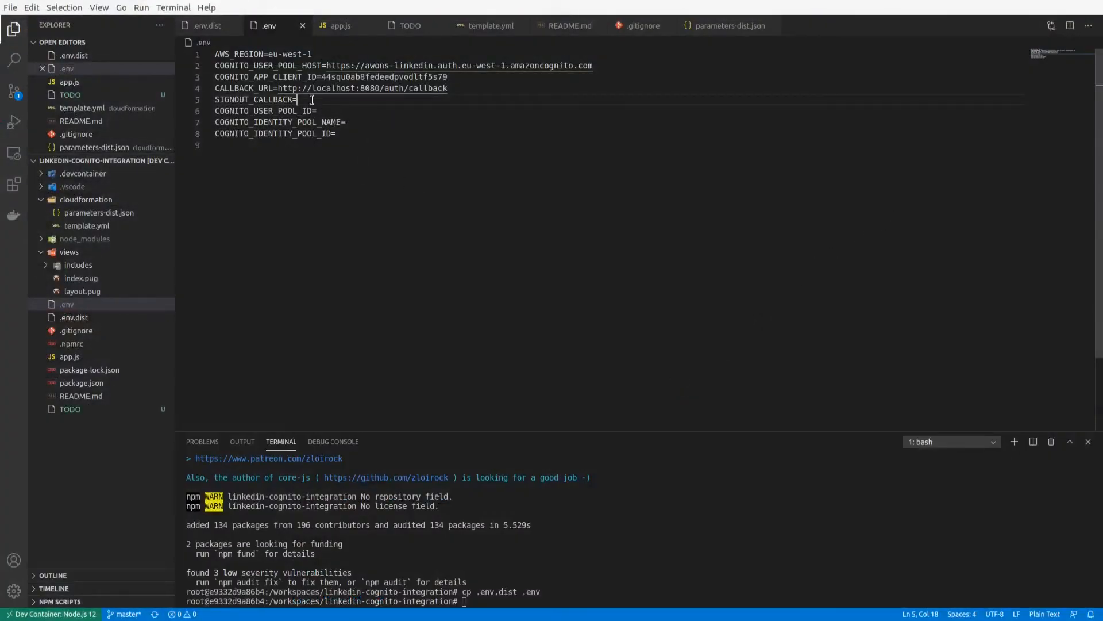
pyautogui.hotkey('ctrl', 'v')
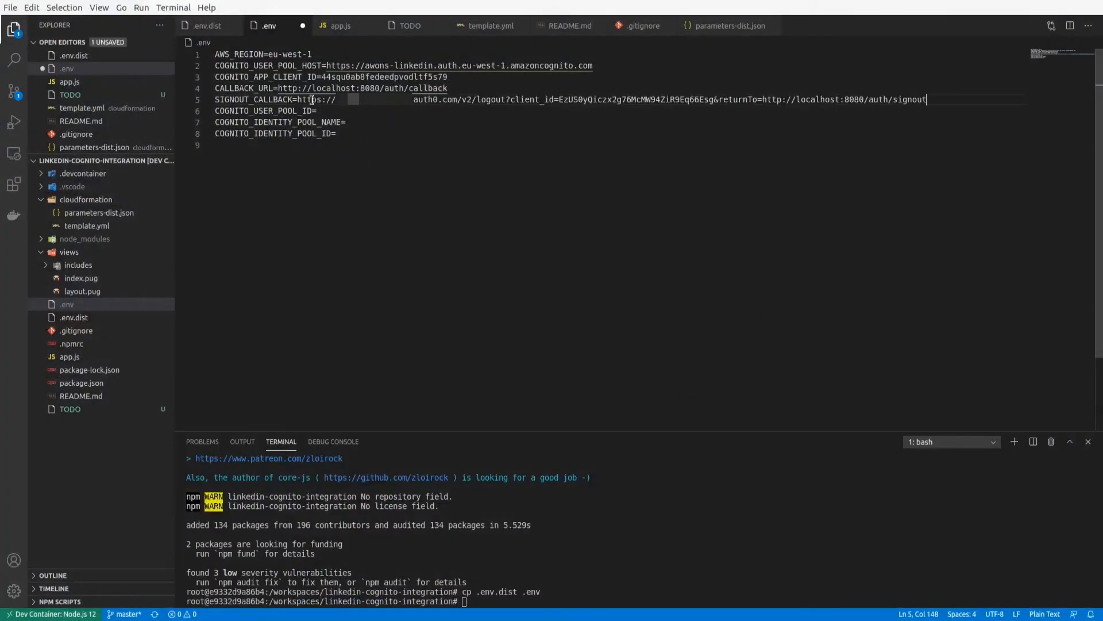
pyautogui.hotkey('ctrl', 's')
# Set COGNITO_USER_POOL_ID in .env to the Pool Id copied from testuserpool's general settings in the Cognito console.
pyautogui.click(341, 114)
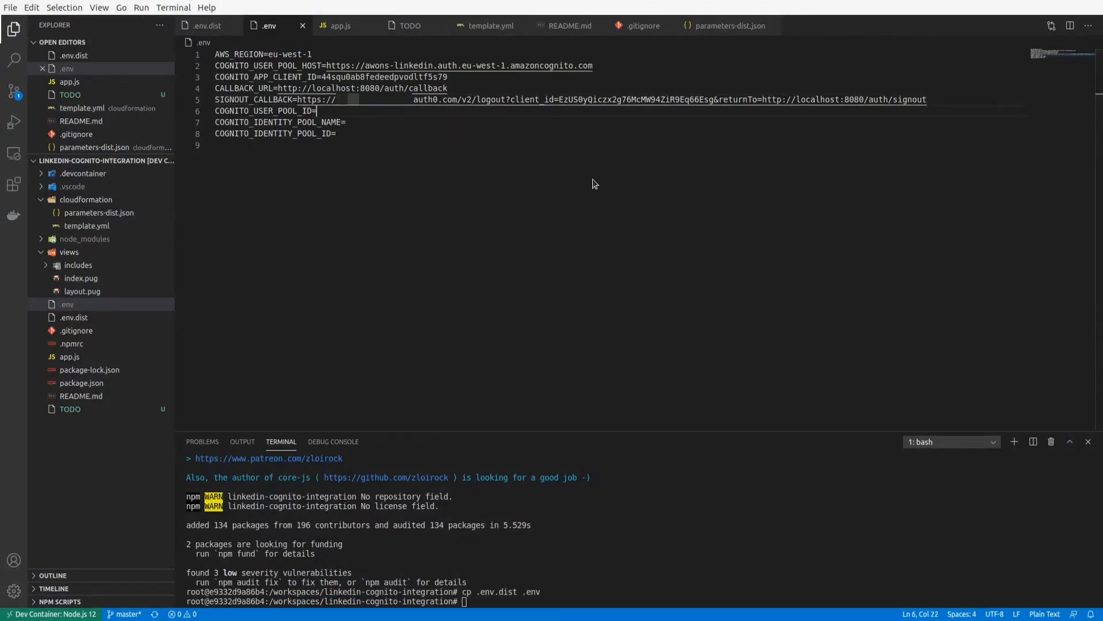
pyautogui.hotkey('alt', 'Tab')
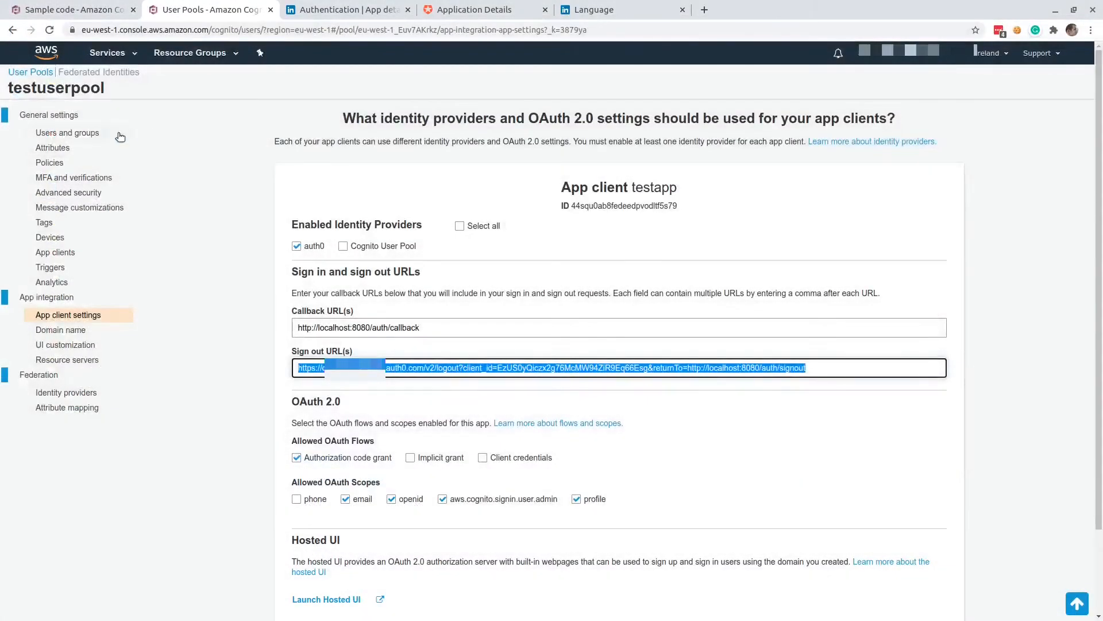
pyautogui.click(53, 121)
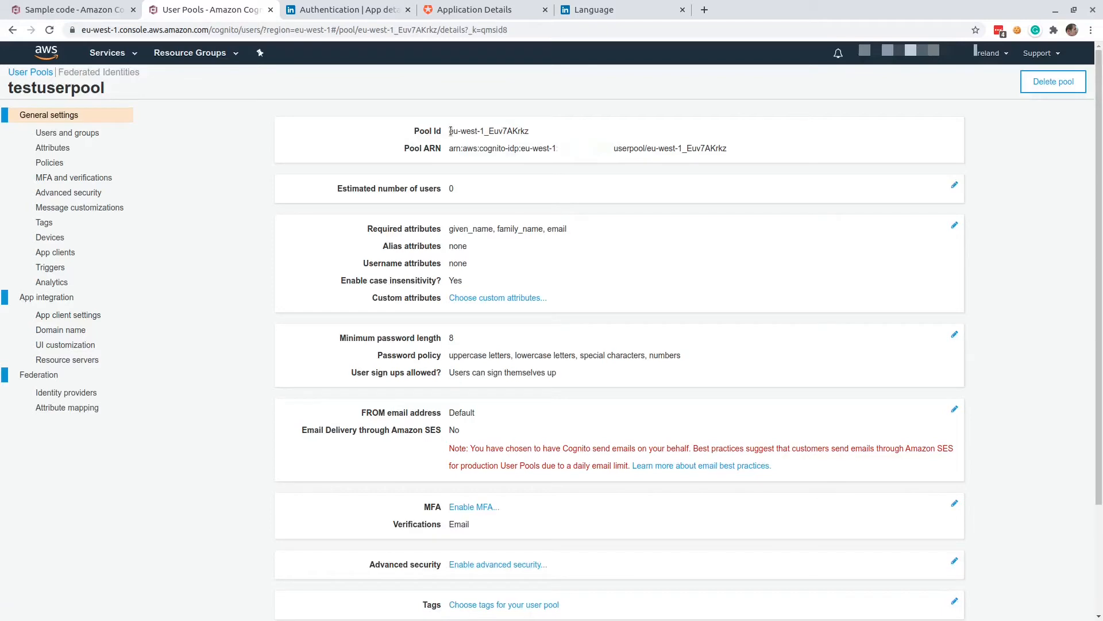
pyautogui.moveTo(450, 131); pyautogui.dragTo(530, 135)
pyautogui.hotkey('ctrl', 'c')
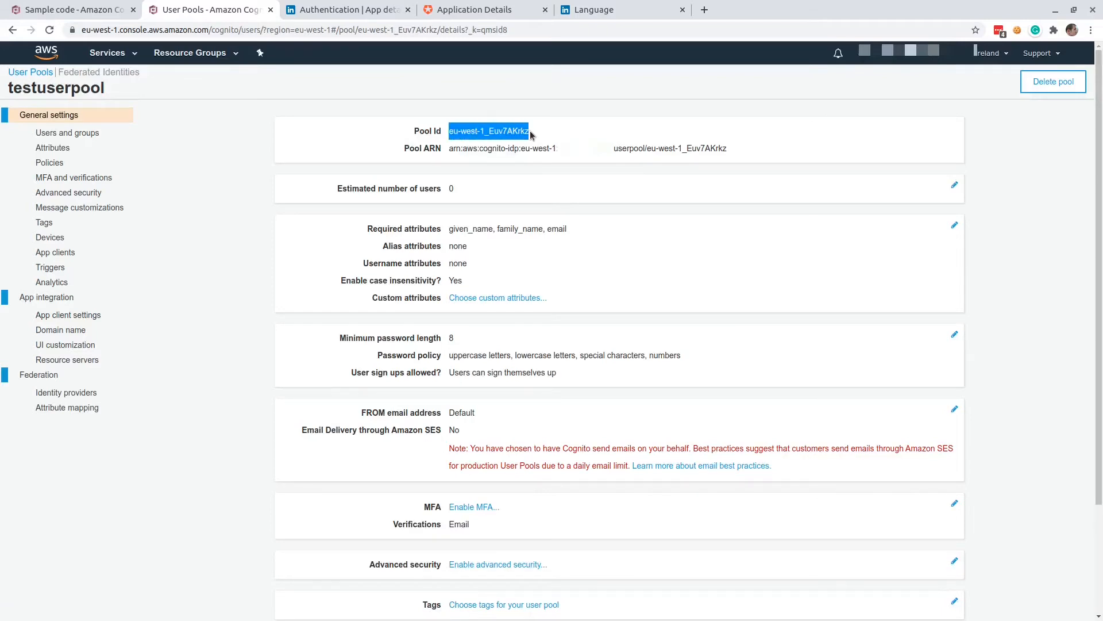
pyautogui.hotkey('alt', 'Tab')
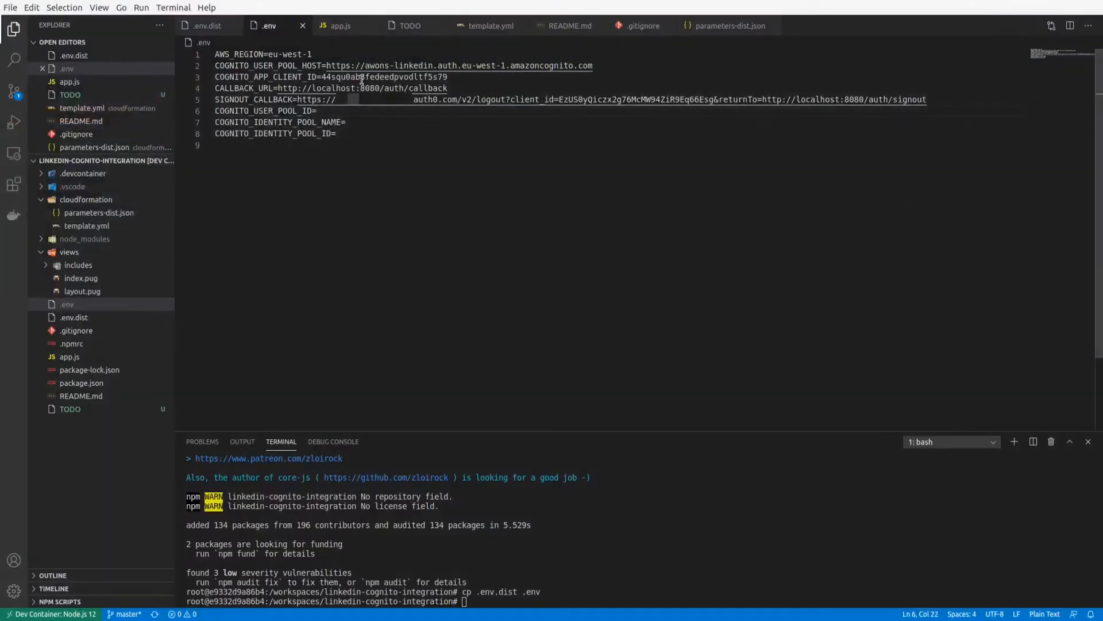
pyautogui.hotkey('ctrl', 'v')
# Set COGNITO_IDENTITY_POOL_NAME in .env to testidp, copied from the identity pool's edit page in the Cognito console.
pyautogui.click(364, 121)
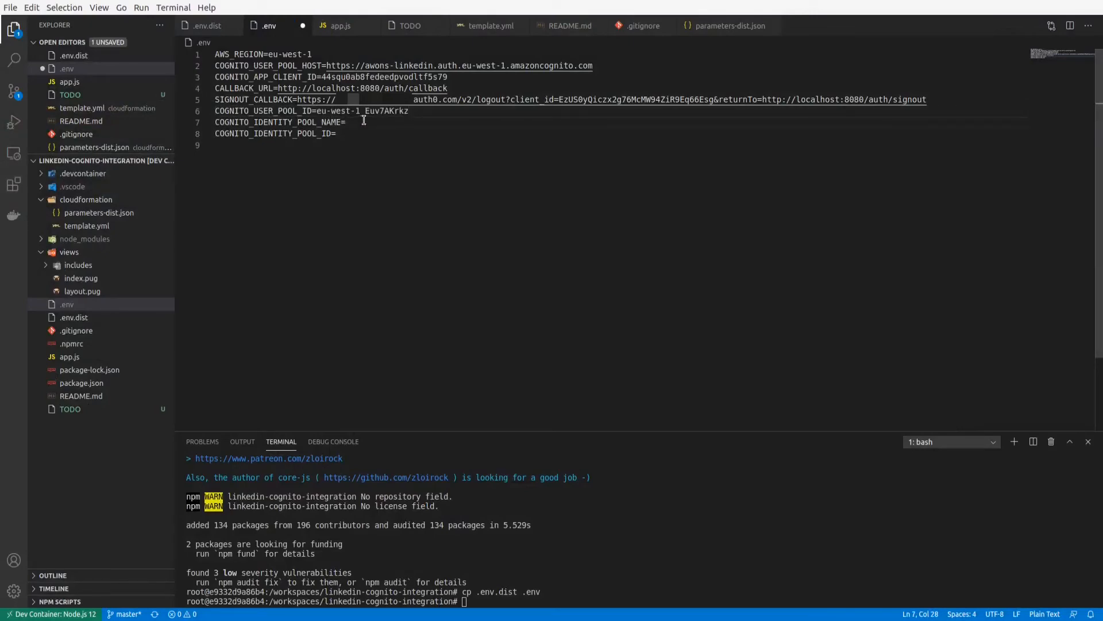
pyautogui.hotkey('alt', 'Tab')
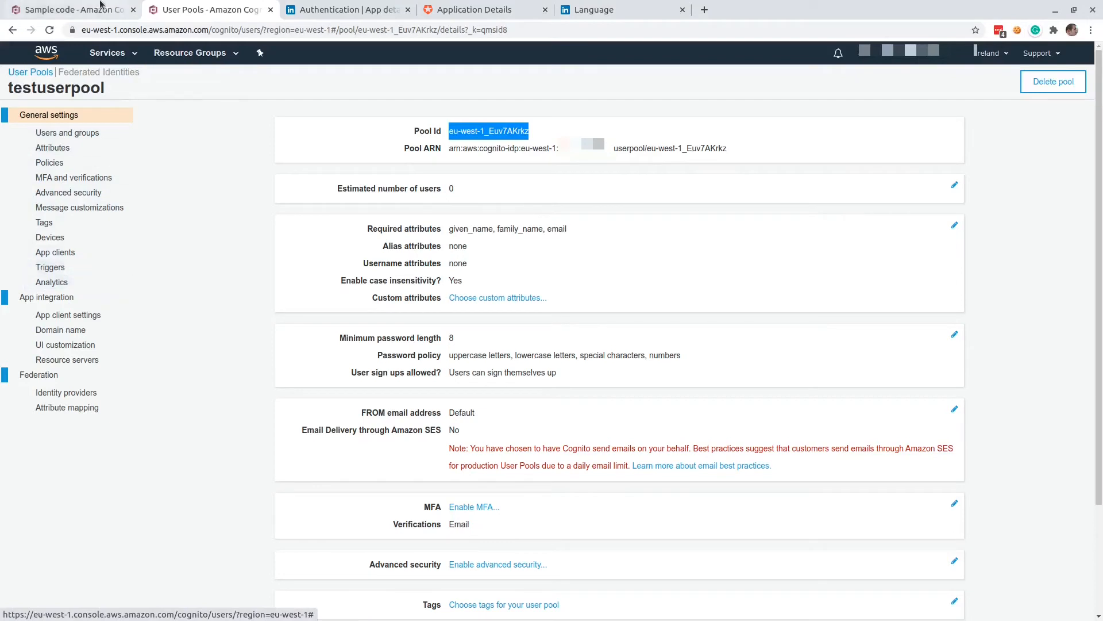
pyautogui.click(74, 10)
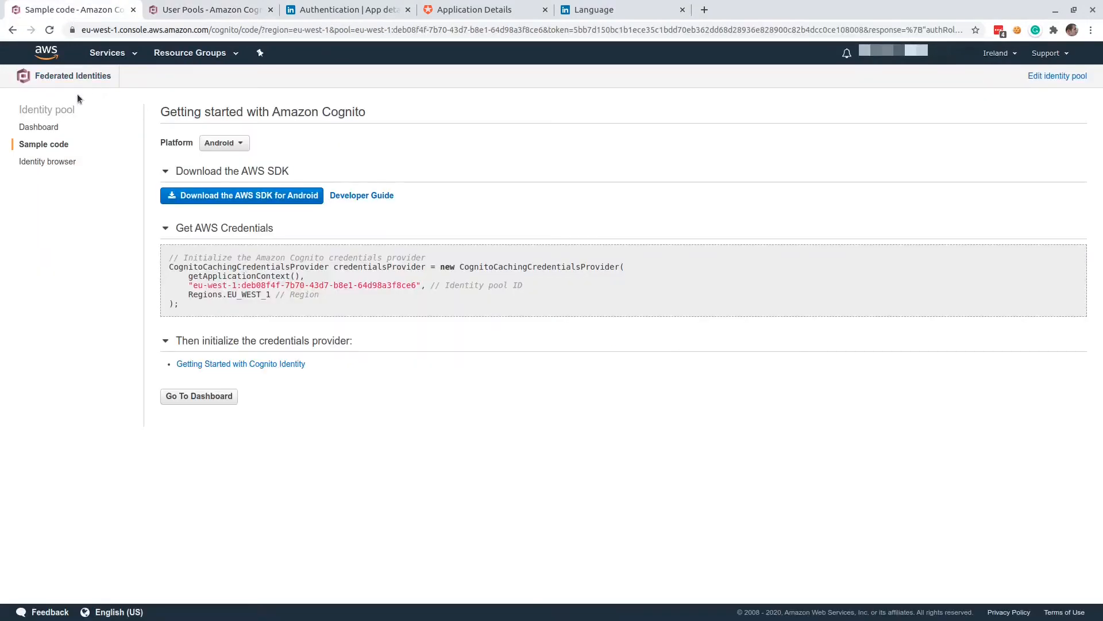
pyautogui.click(1050, 78)
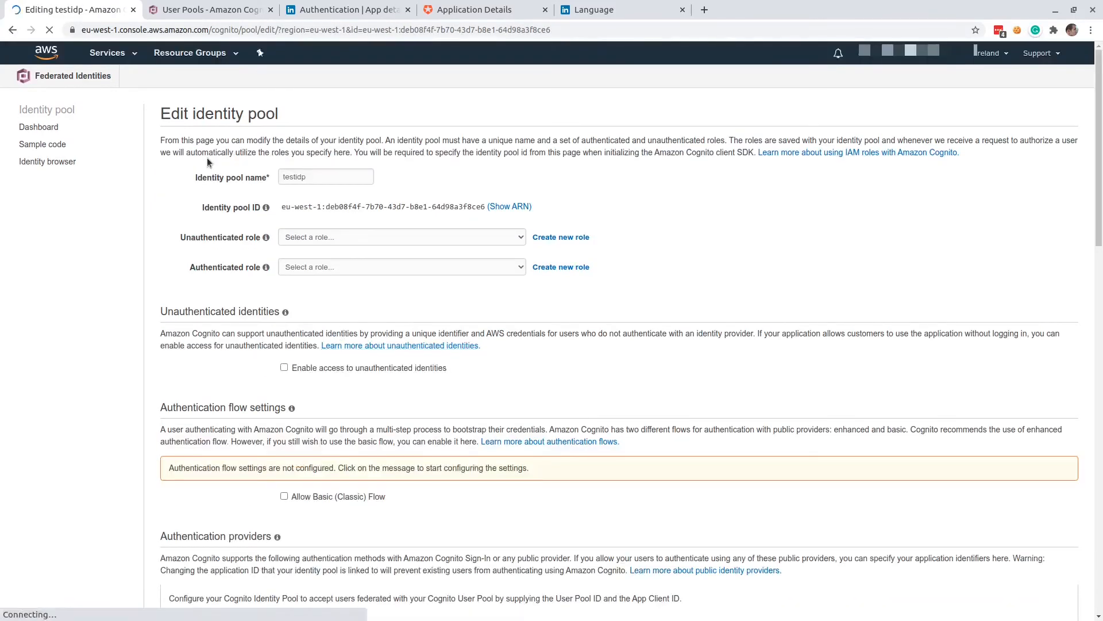
pyautogui.doubleClick(306, 179)
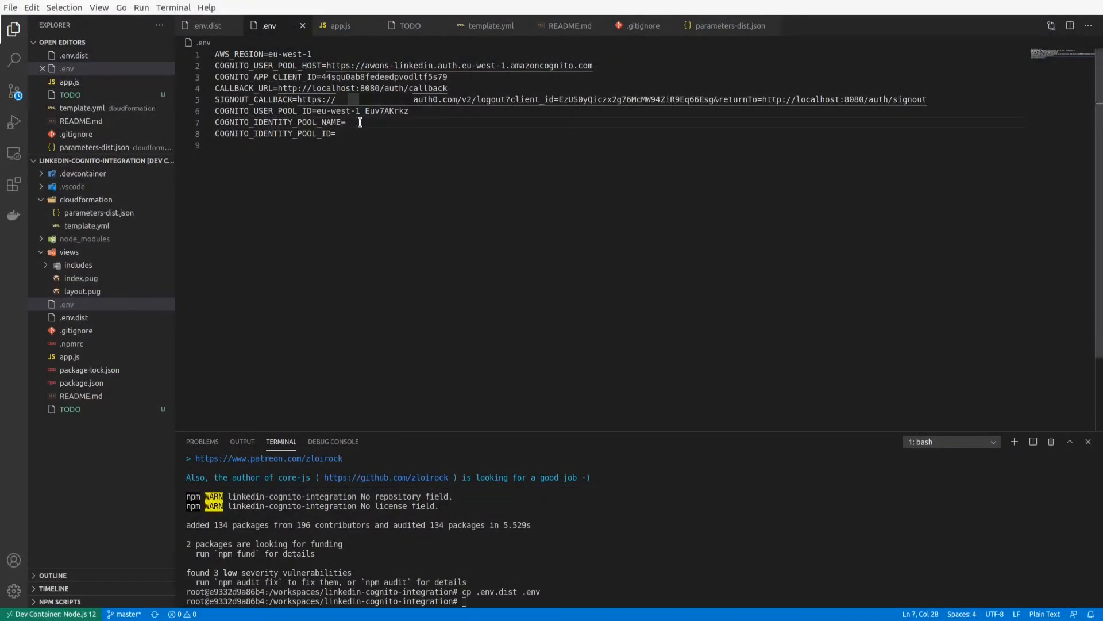
pyautogui.write('testidp')
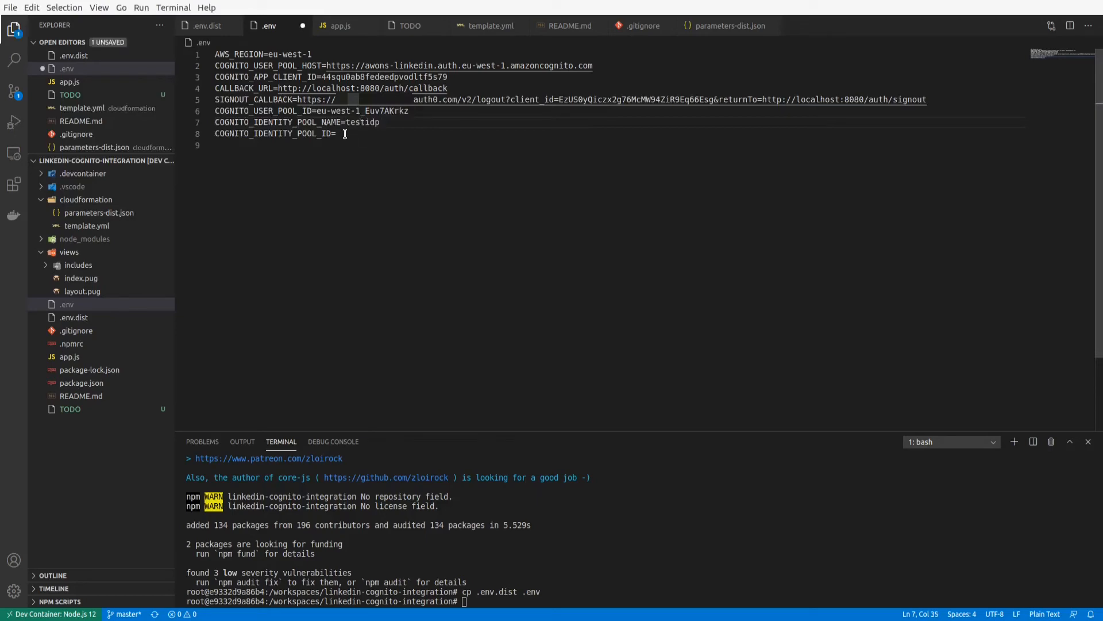
# Set COGNITO_IDENTITY_POOL_ID in .env to the identity pool ID copied from testidp's edit page in the Cognito console.
pyautogui.click(349, 133)
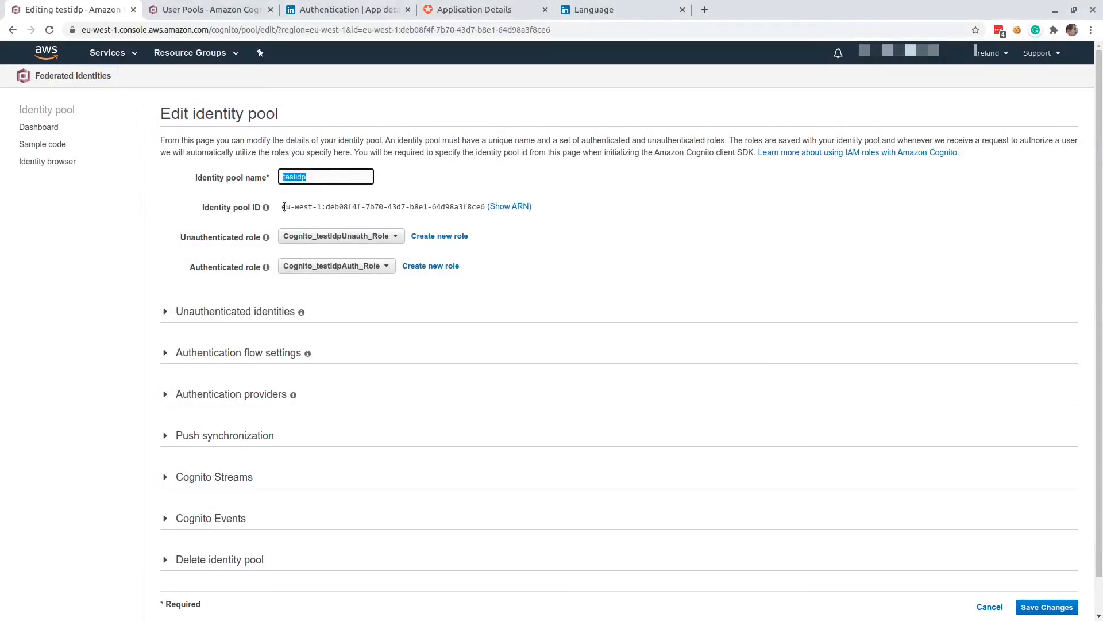
pyautogui.moveTo(281, 207); pyautogui.dragTo(483, 209)
pyautogui.hotkey('ctrl', 'c')
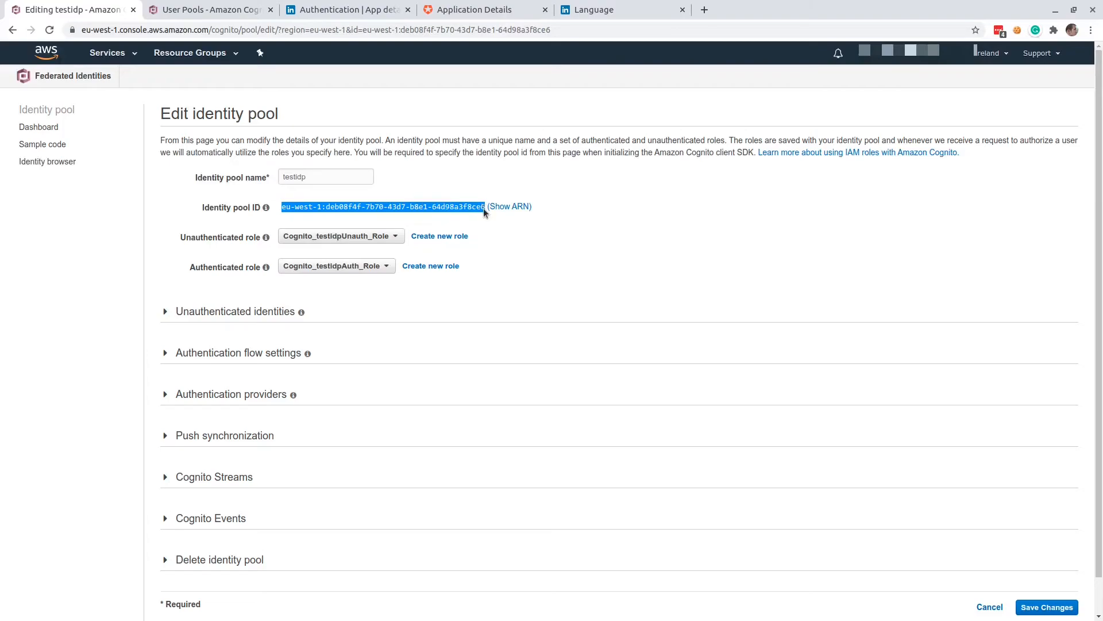
pyautogui.hotkey('alt', 'Tab')
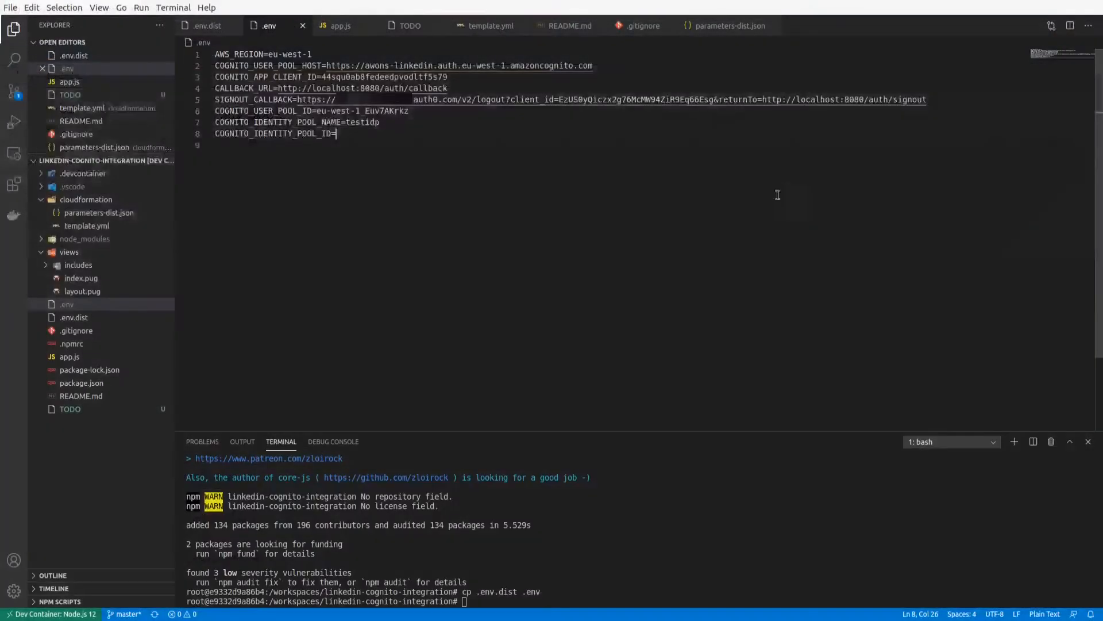
pyautogui.hotkey('ctrl', 'v')
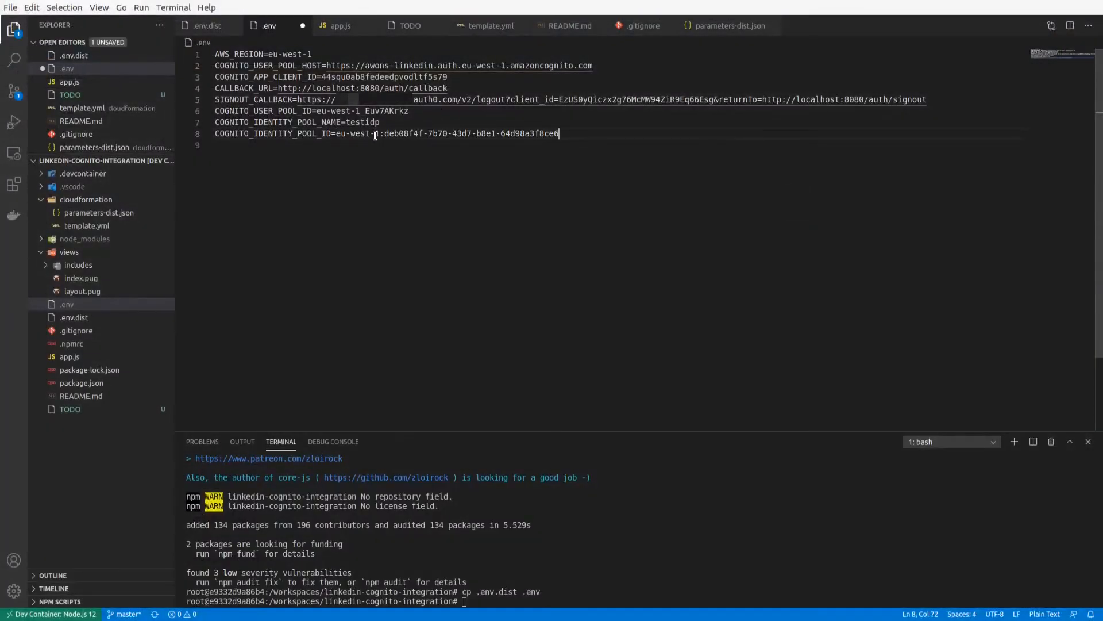
# Save .env and start the demo app in the terminal with nodemon app.js.
pyautogui.hotkey('ctrl', 's')
pyautogui.click(568, 523)
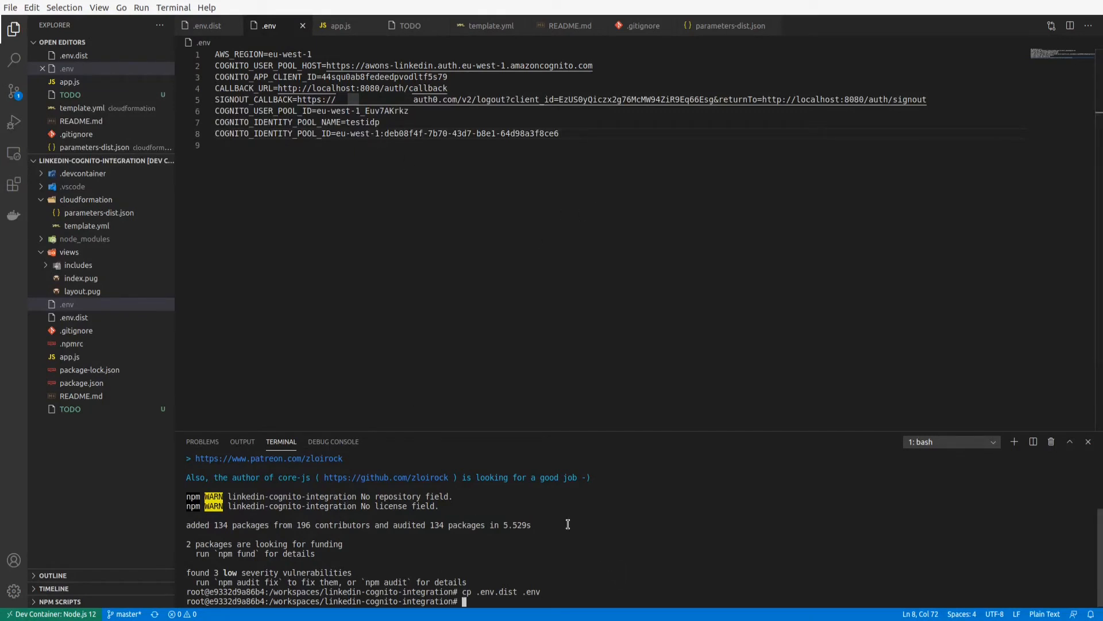
pyautogui.write('nodemon app.js')
pyautogui.press('Return')
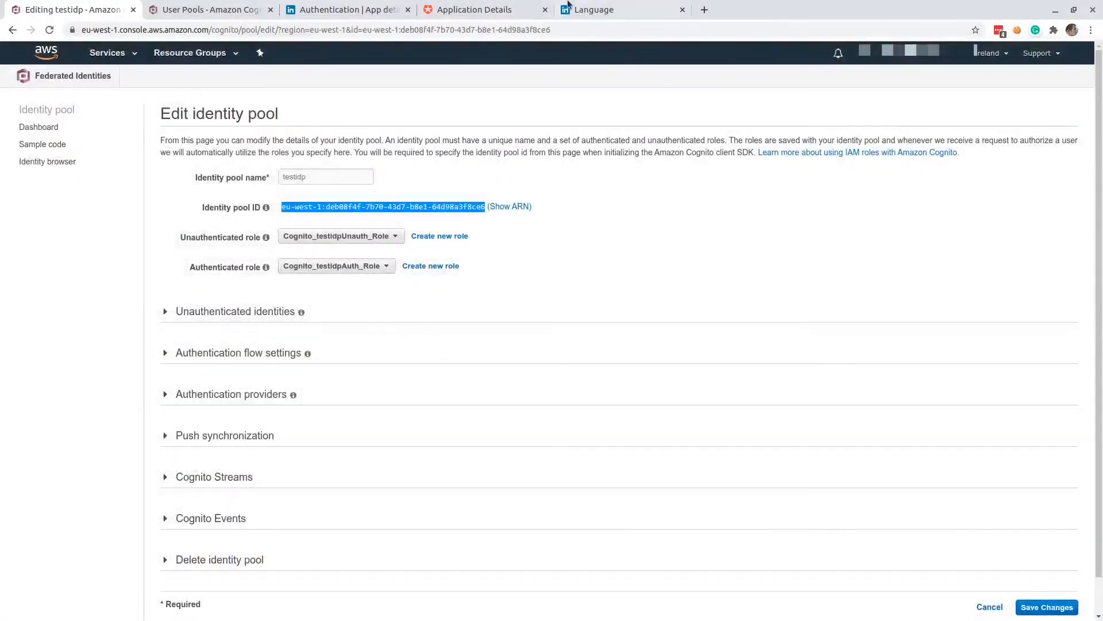
# Open localhost:8080 in a new browser tab and check the test page's authentication status.
pyautogui.click(705, 10)
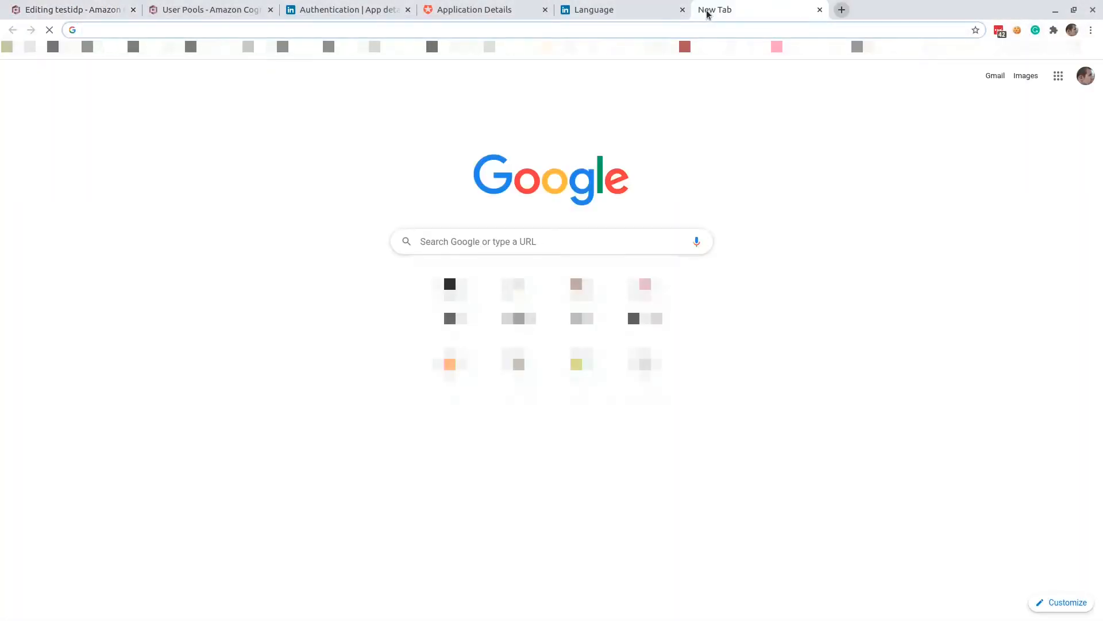
pyautogui.write('localhost:8080')
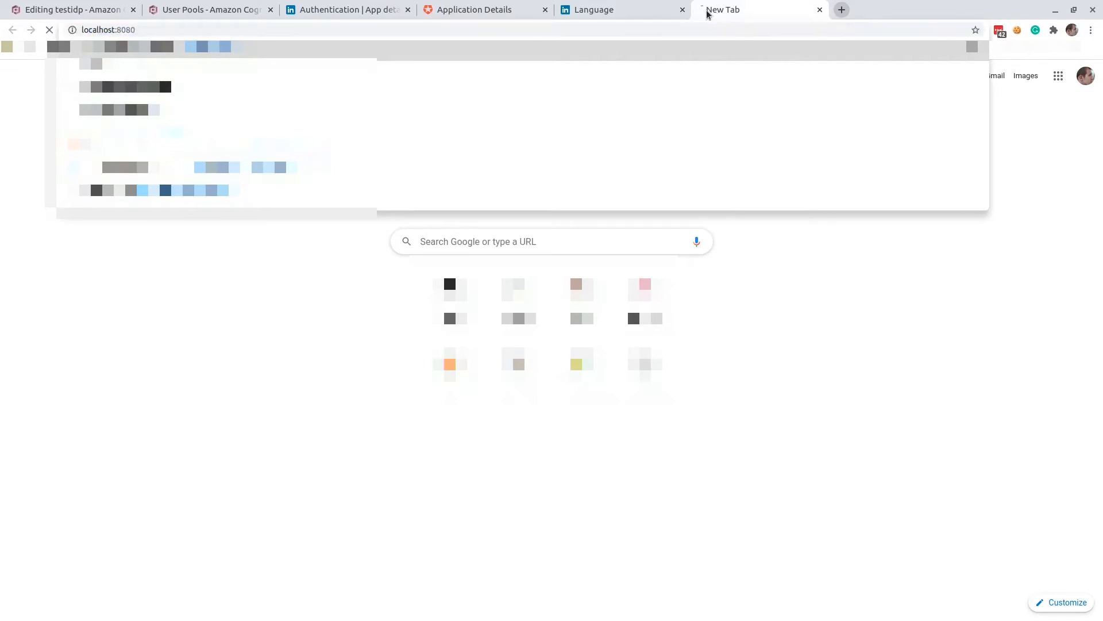
pyautogui.press('Return')
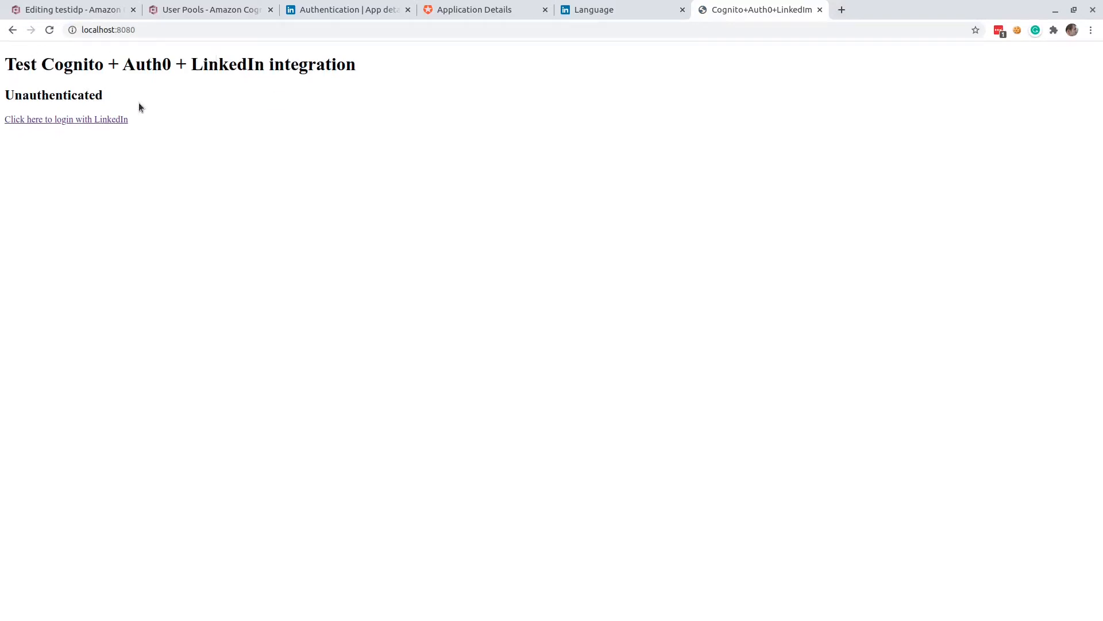
pyautogui.doubleClick(51, 93)
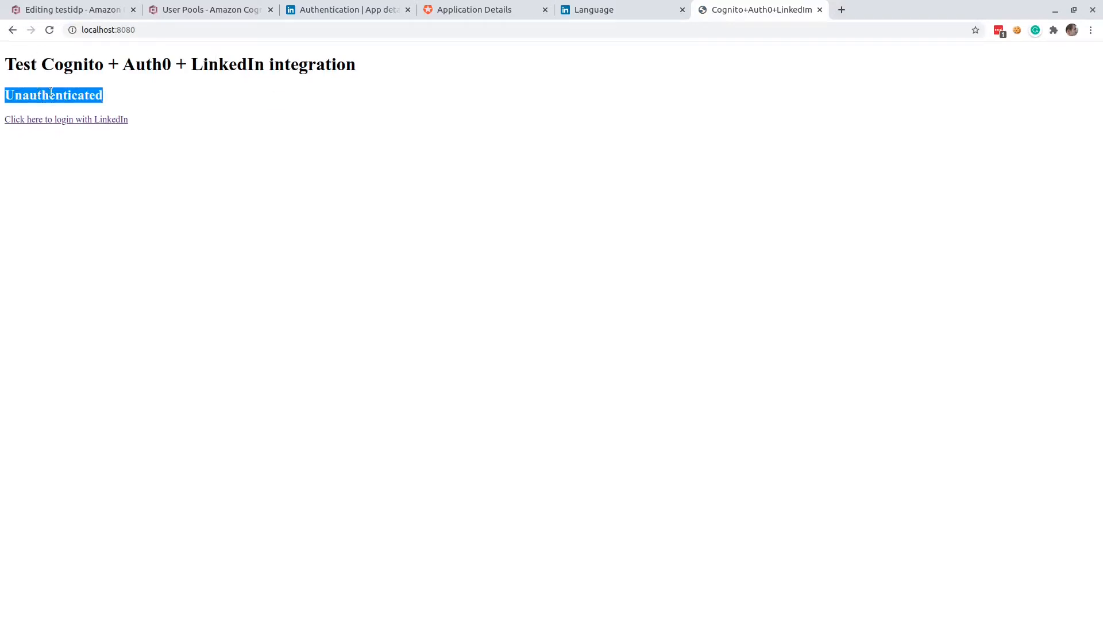
pyautogui.click(129, 96)
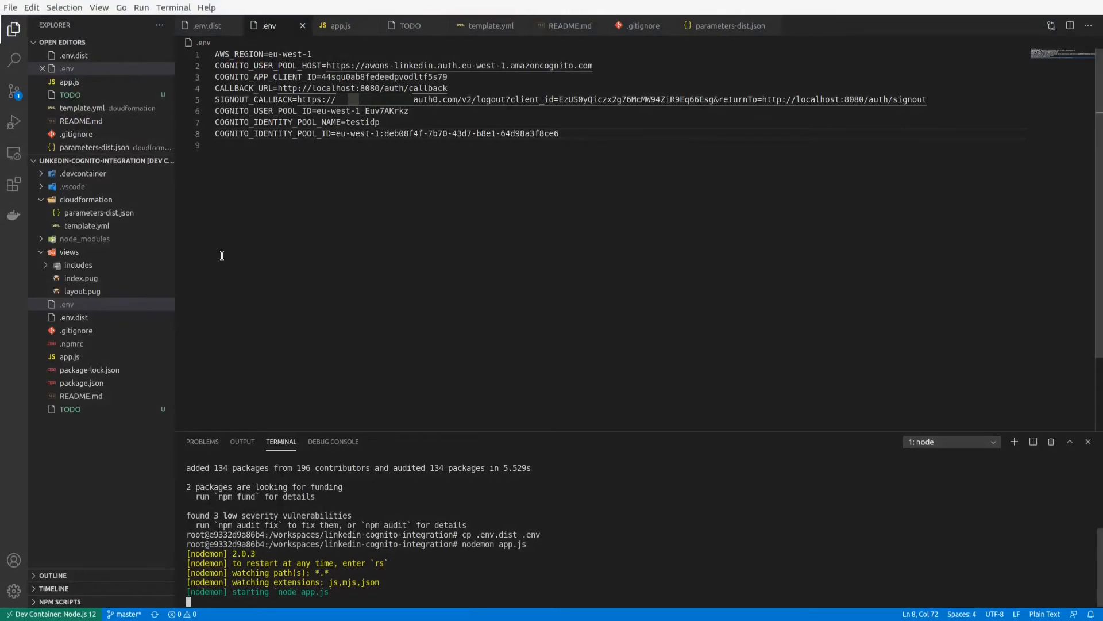
# Examine the /login route in app.js, covering the host, response type, client ID, redirect URI and state parameters.
pyautogui.click(69, 357)
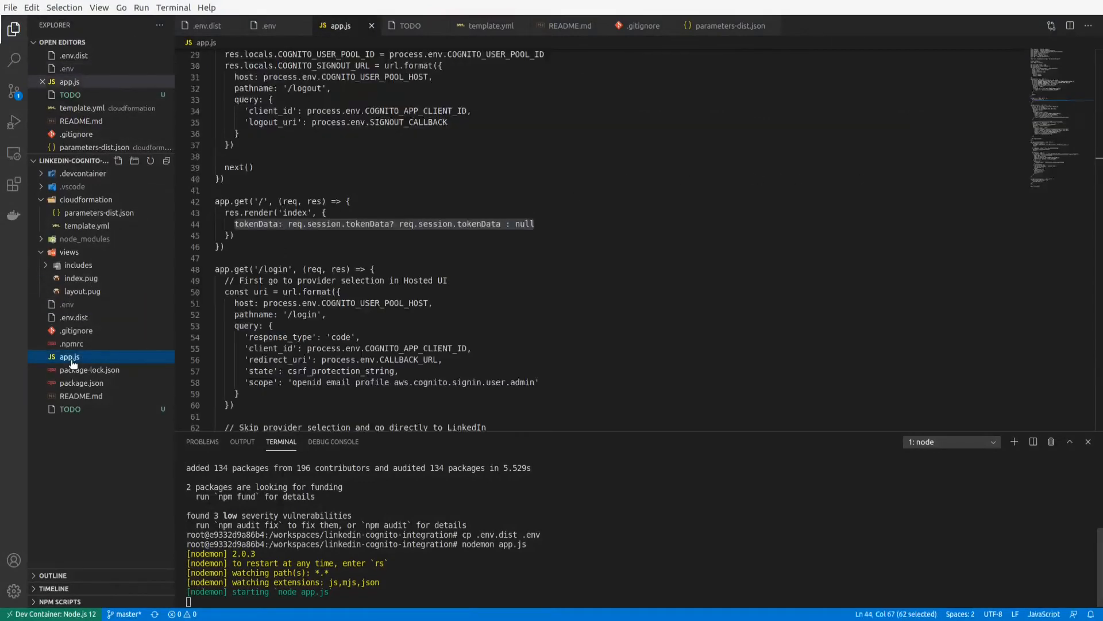
pyautogui.click(299, 245)
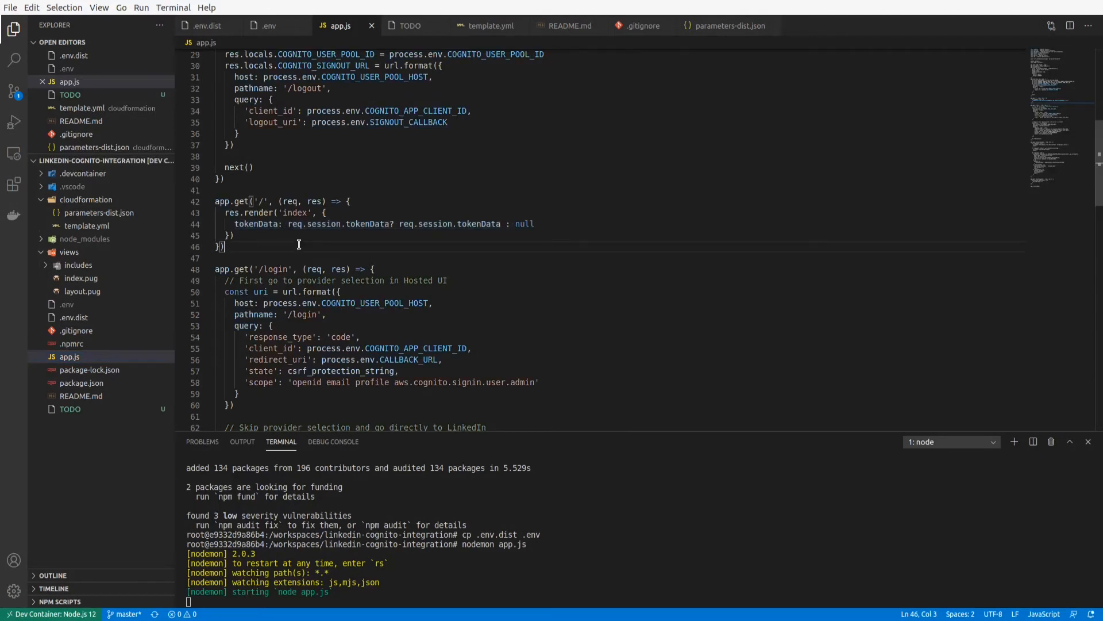
pyautogui.scroll(-1, 299, 245)
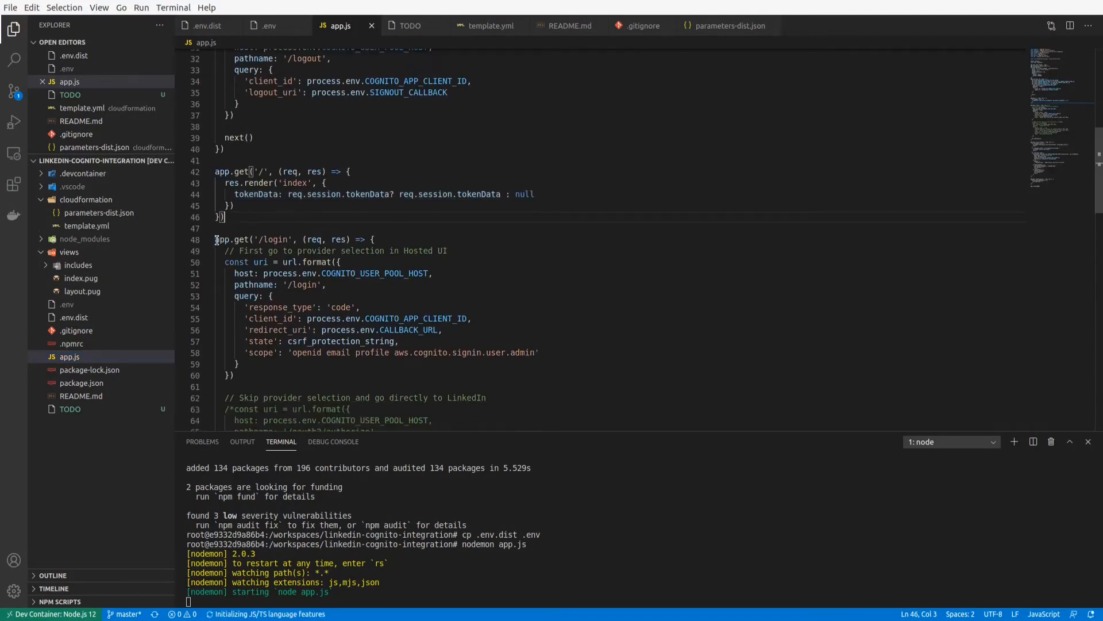
pyautogui.moveTo(216, 240); pyautogui.dragTo(370, 368)
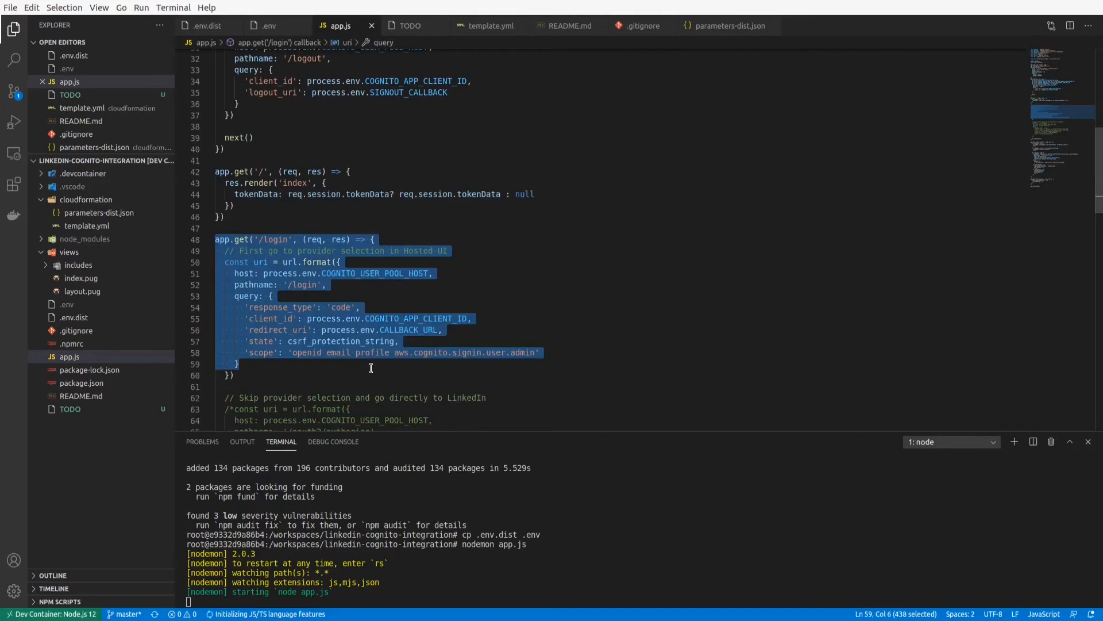
pyautogui.click(317, 273)
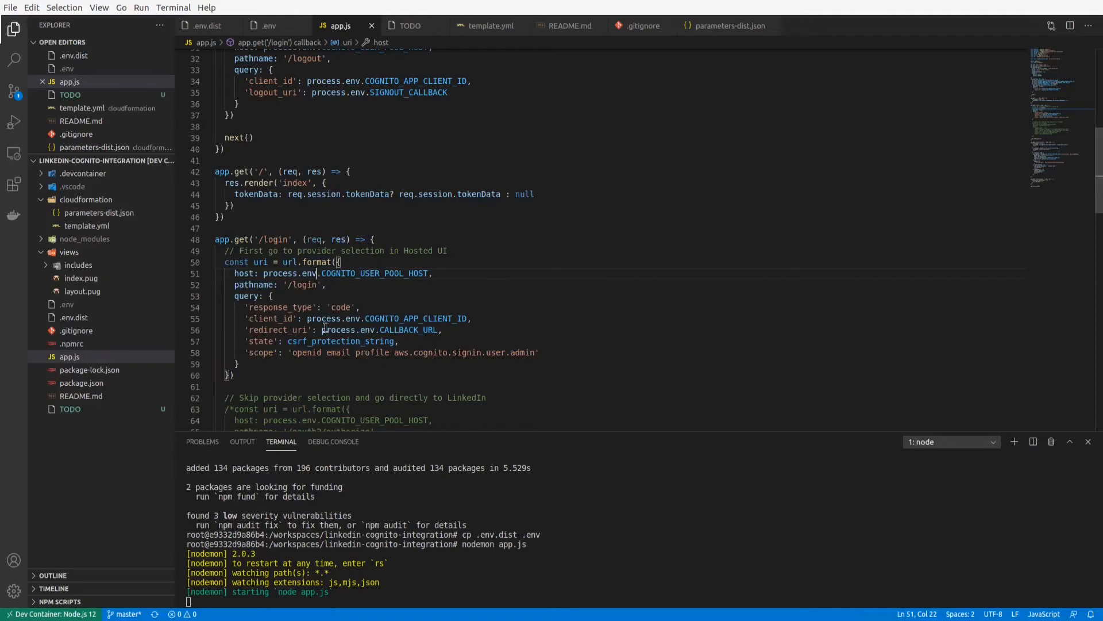
pyautogui.click(281, 309)
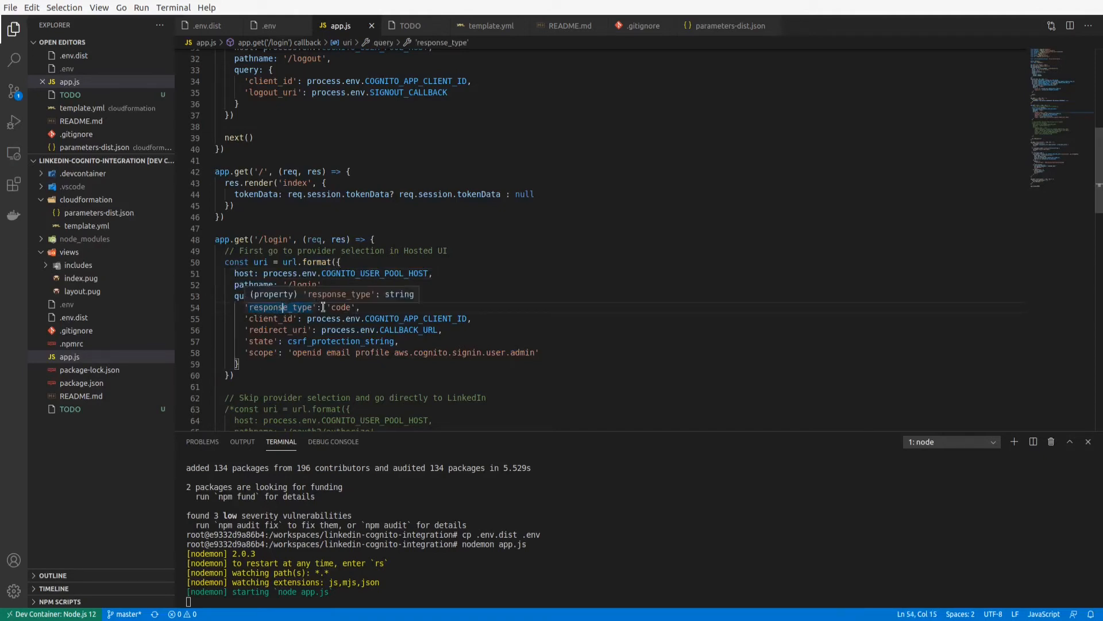
pyautogui.doubleClick(342, 307)
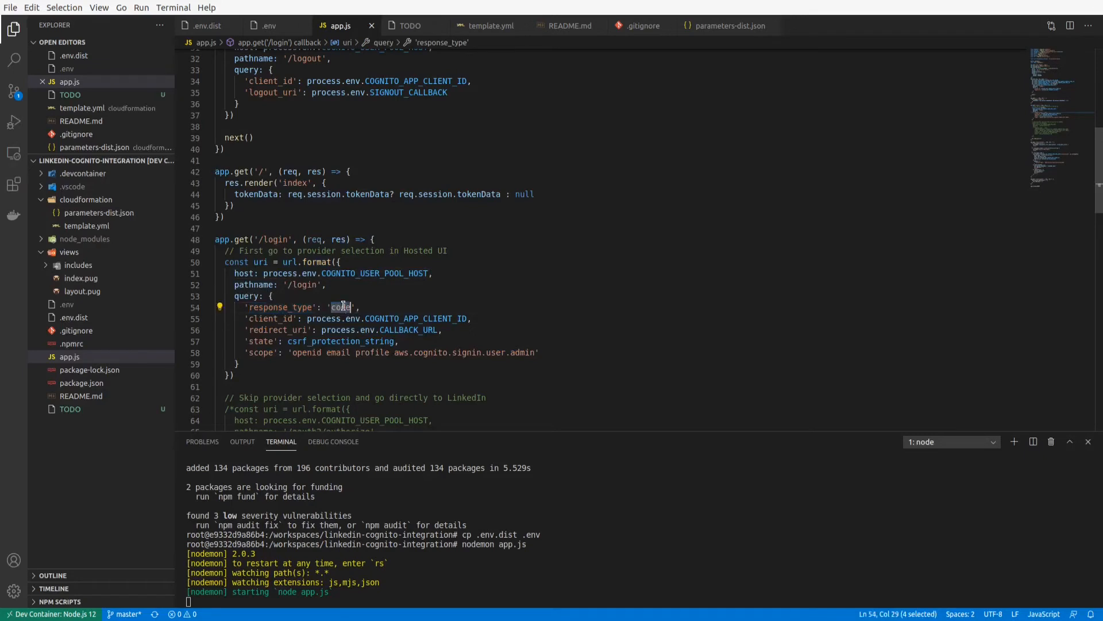
pyautogui.click(380, 307)
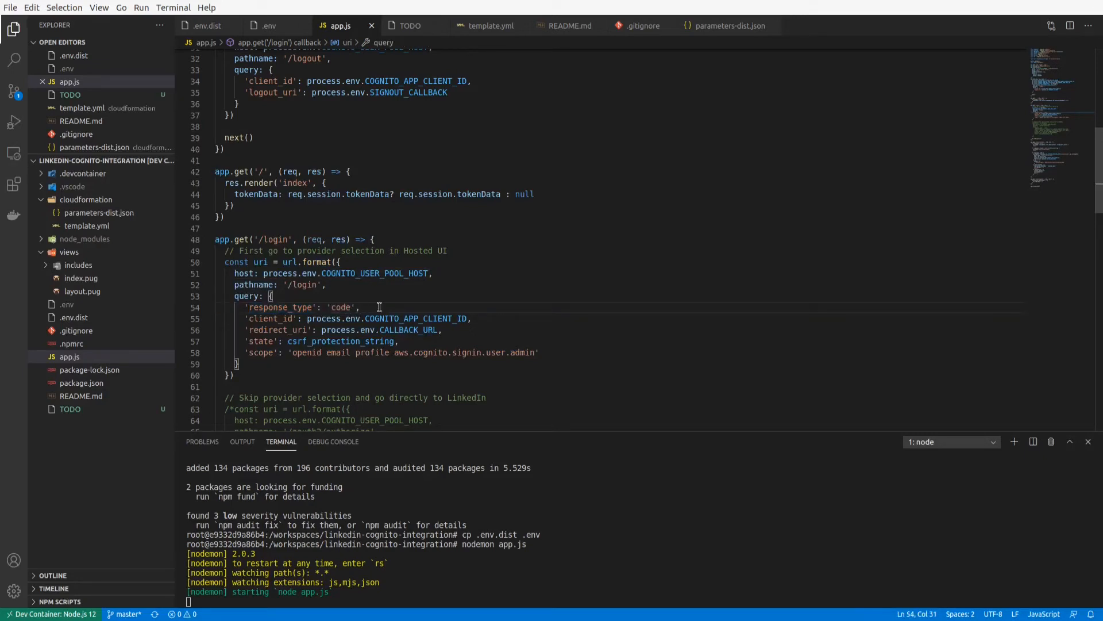
pyautogui.doubleClick(345, 308)
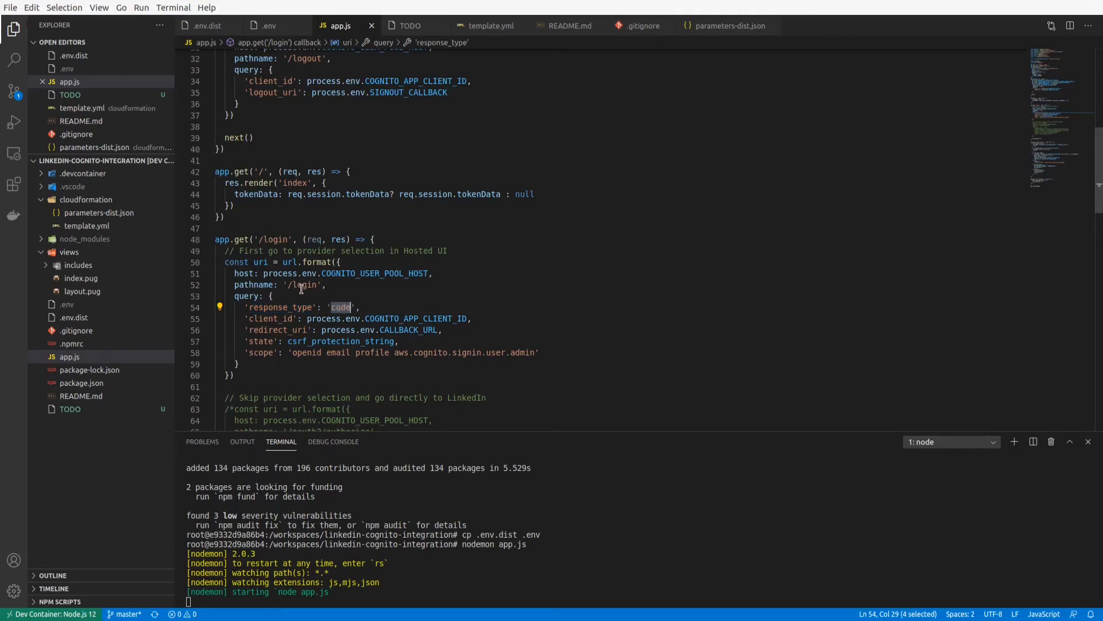
pyautogui.click(267, 319)
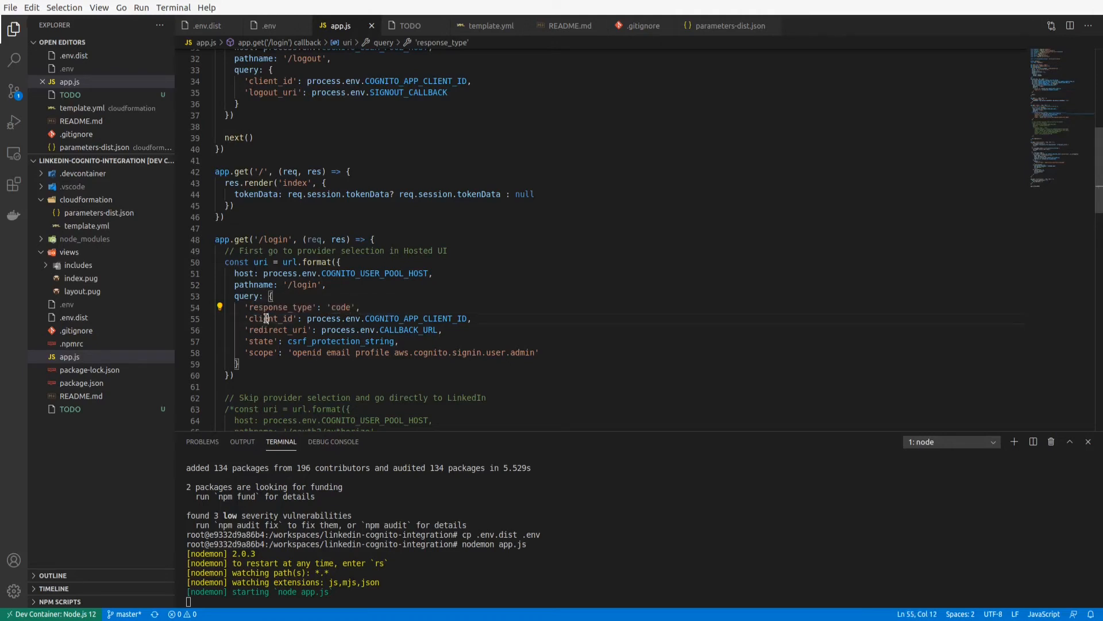
pyautogui.click(406, 318)
pyautogui.click(278, 329)
pyautogui.click(260, 342)
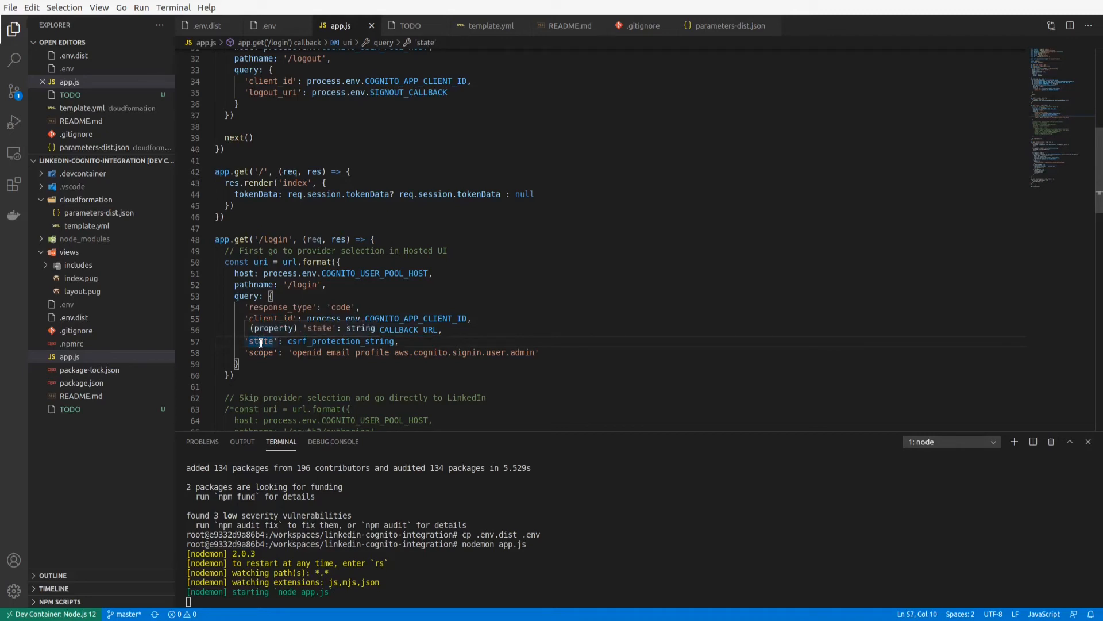
# Trace the state parameter to the csrf_protection_string definition in app.js, and examine each scope requested by the /login route.
pyautogui.scroll(5, 327, 310)
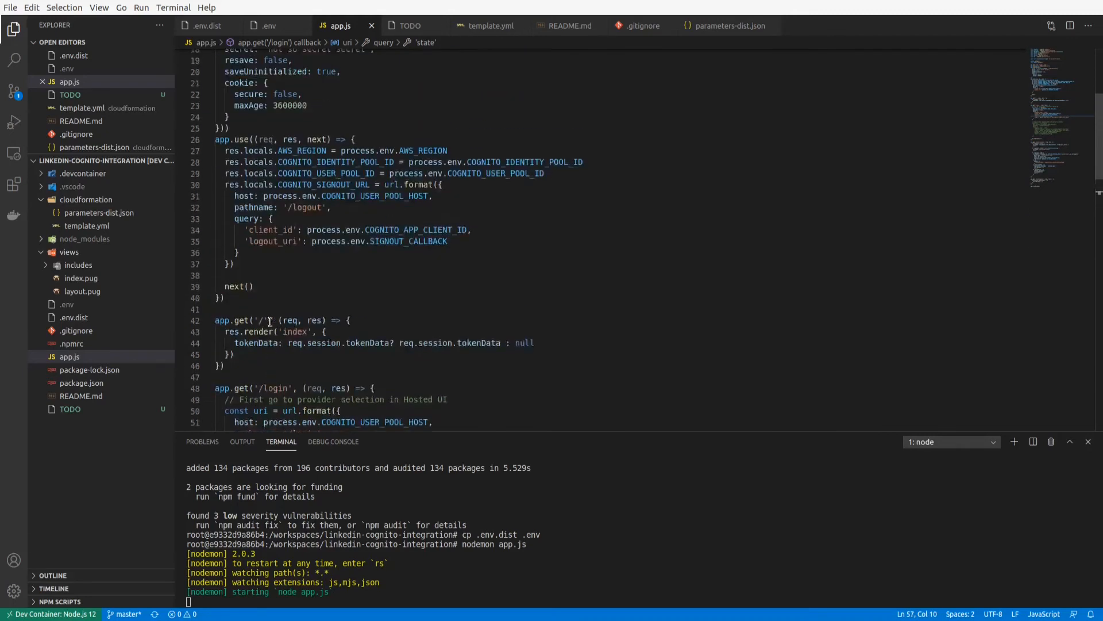
pyautogui.scroll(4, 323, 286)
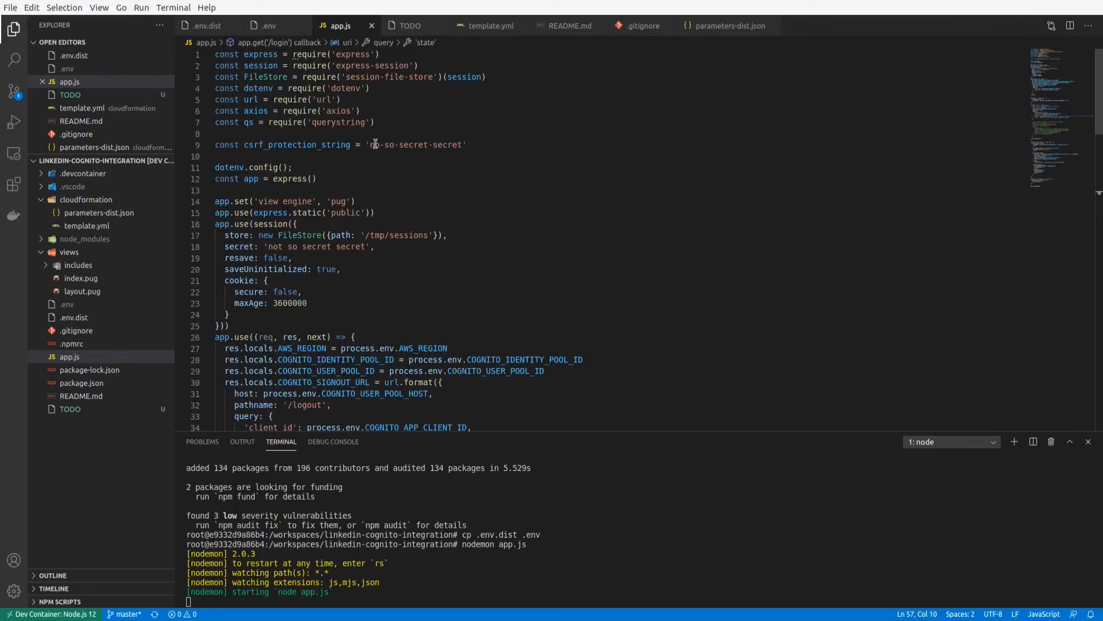
pyautogui.scroll(-8, 341, 289)
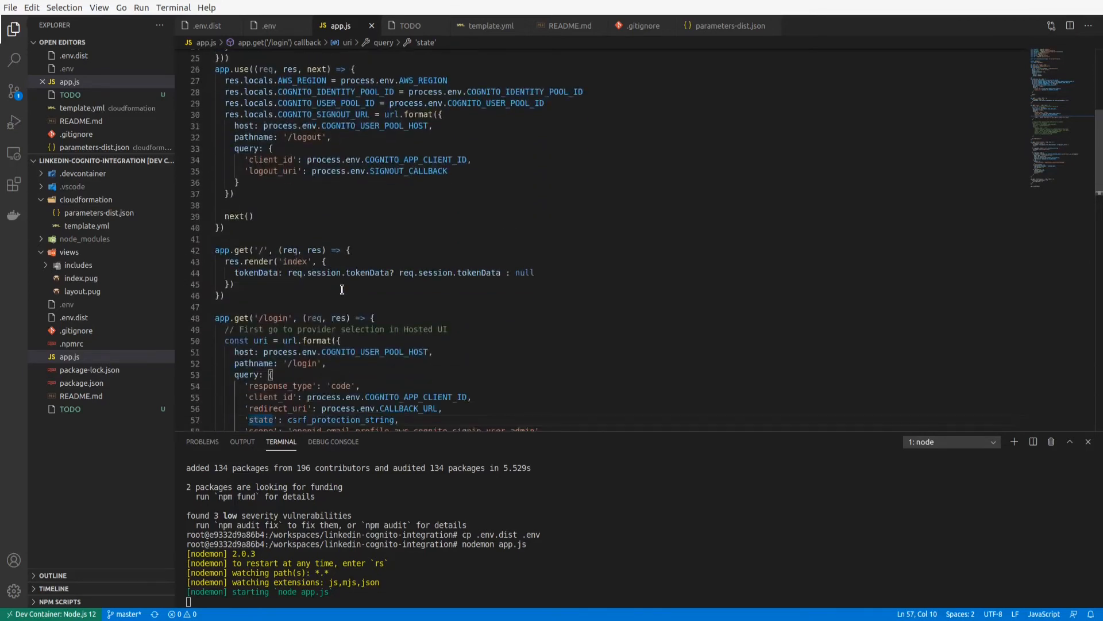
pyautogui.scroll(-3, 338, 297)
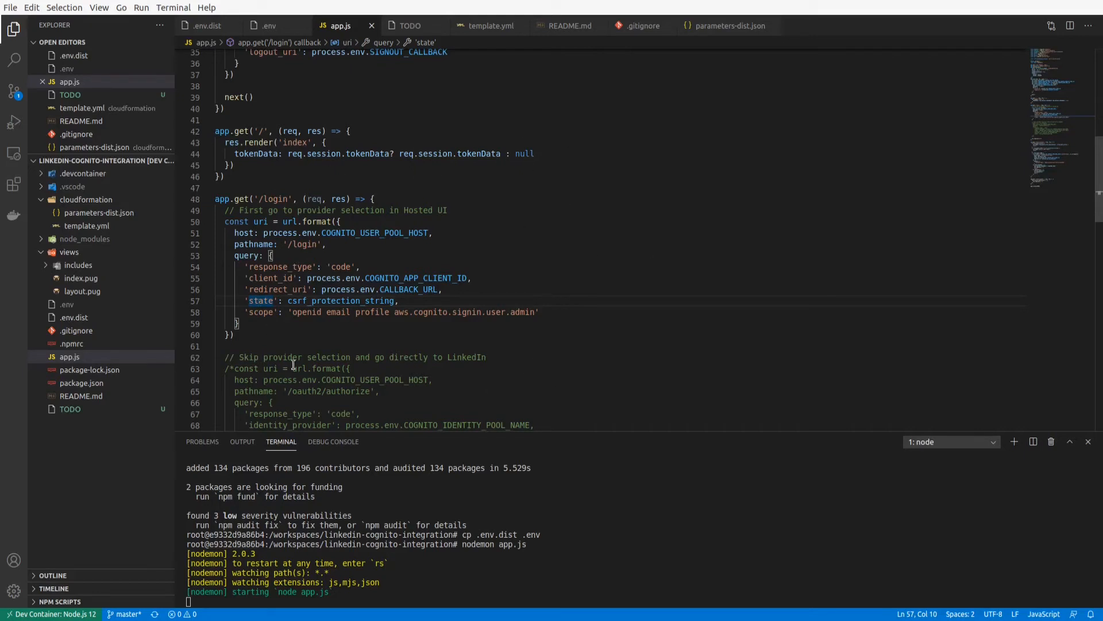
pyautogui.moveTo(356, 301)
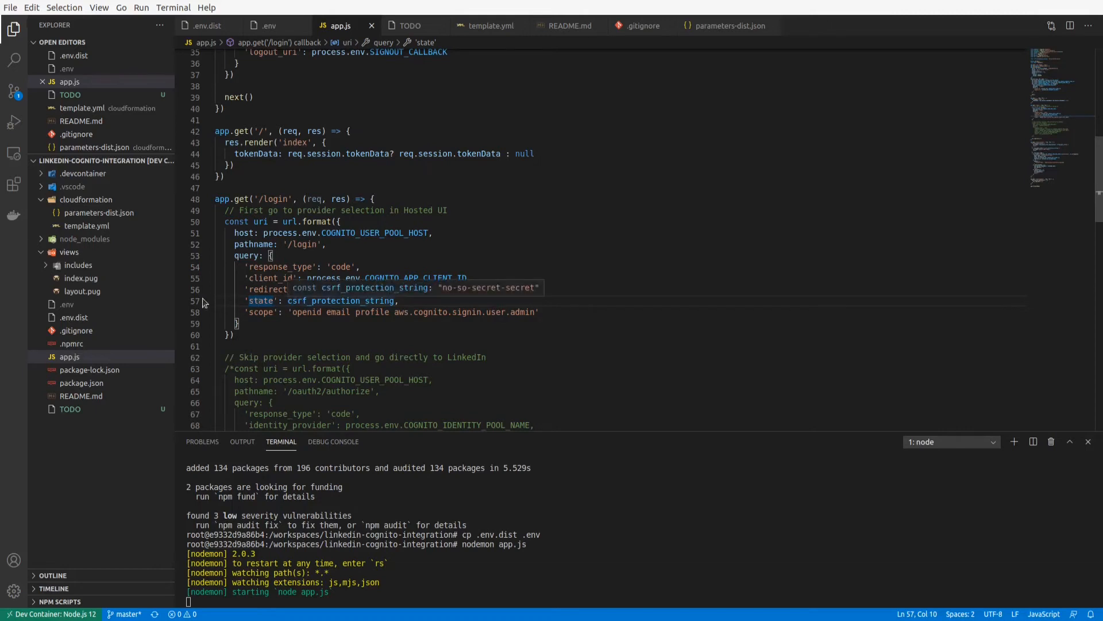
pyautogui.click(265, 313)
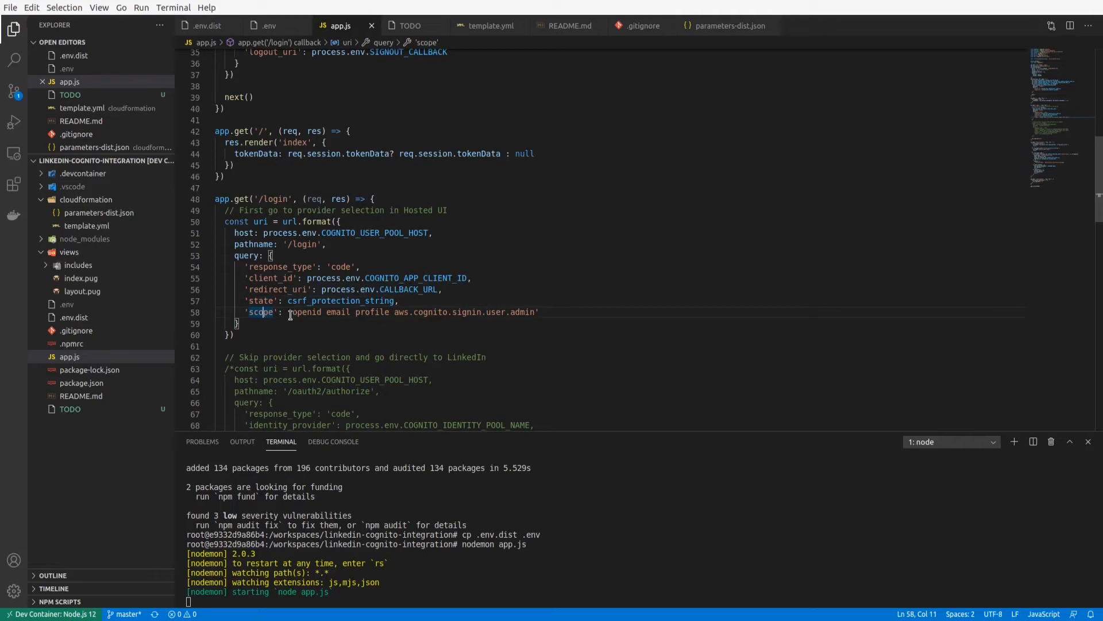
pyautogui.moveTo(290, 312); pyautogui.dragTo(322, 313)
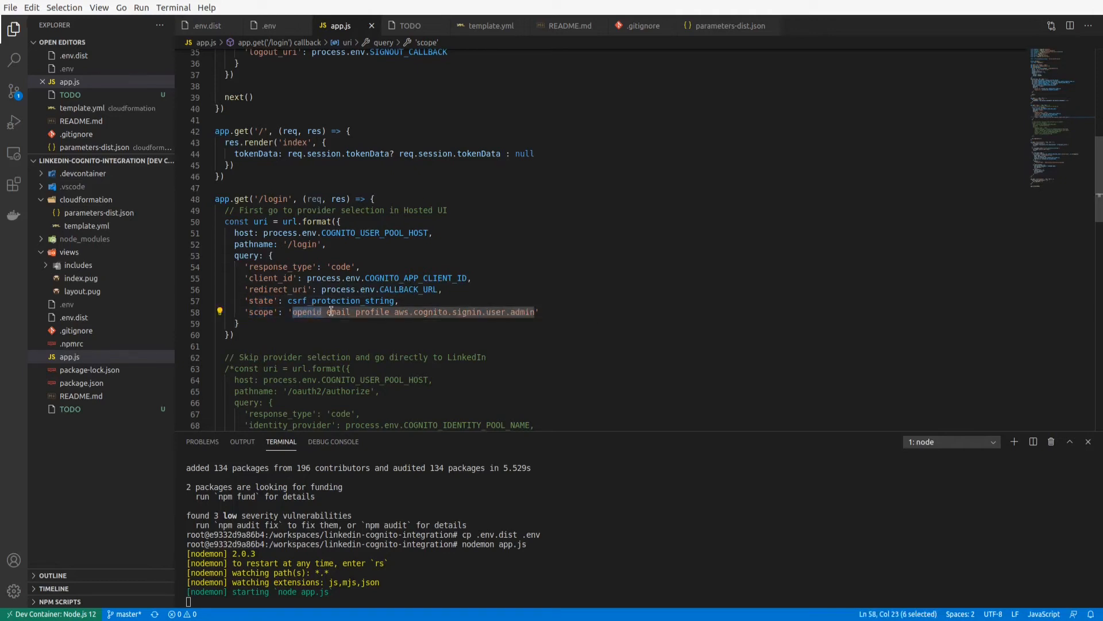
pyautogui.doubleClick(332, 312)
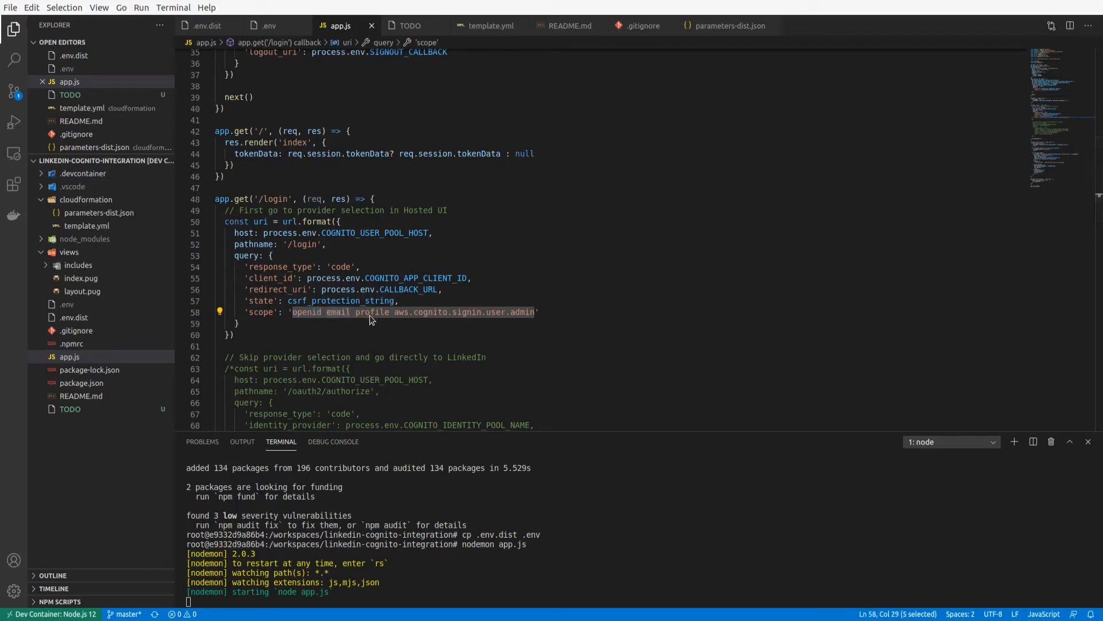
pyautogui.click(370, 314)
pyautogui.click(308, 314)
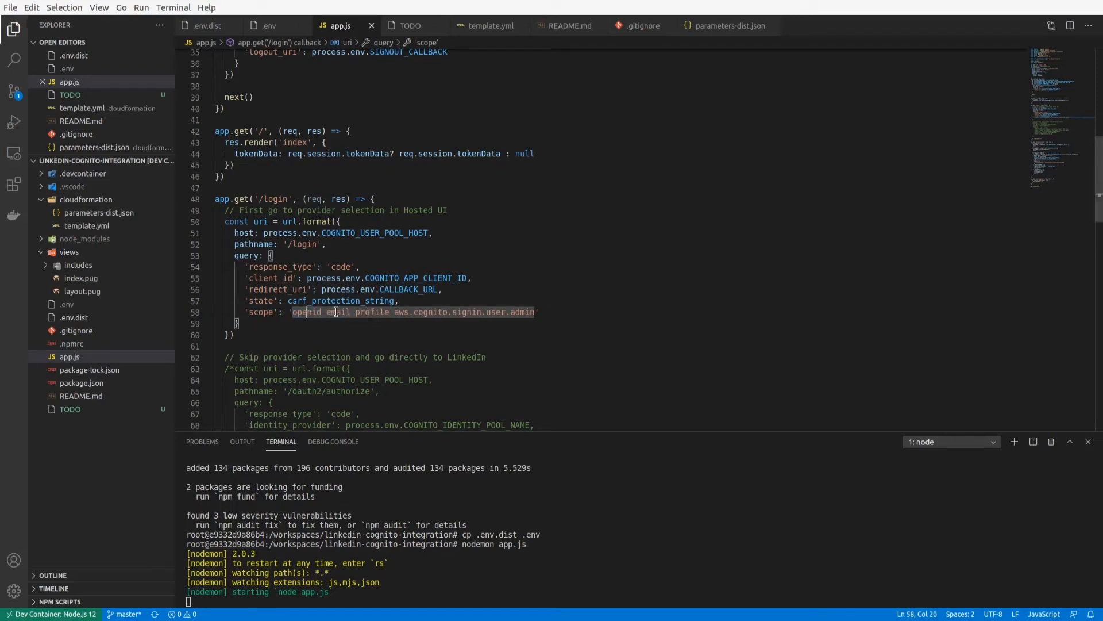
pyautogui.click(336, 312)
pyautogui.moveTo(393, 311); pyautogui.dragTo(533, 315)
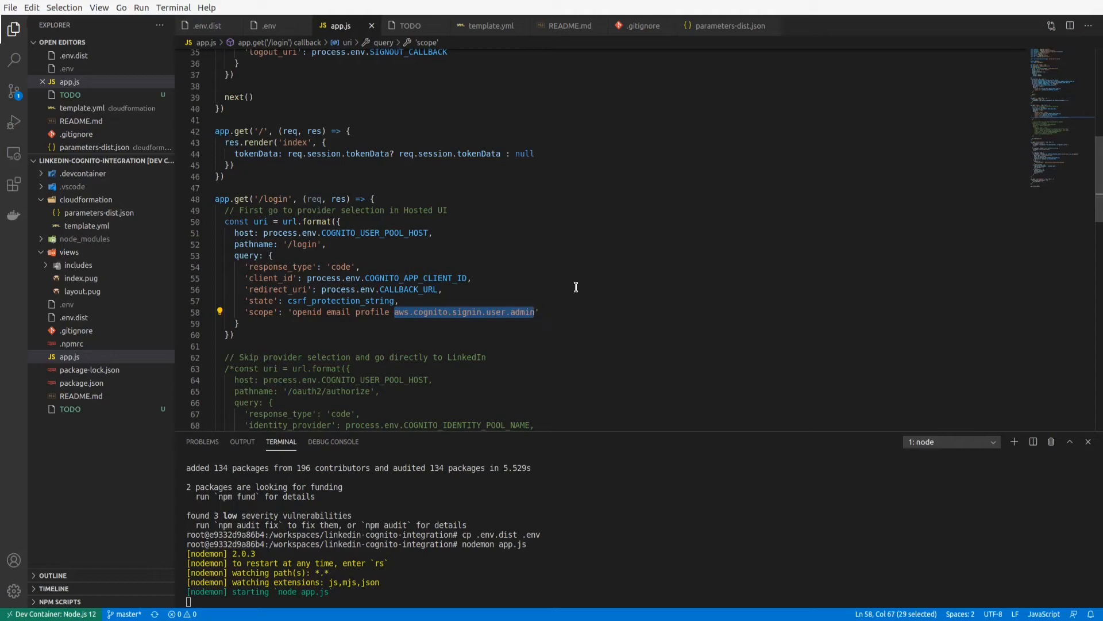
pyautogui.doubleClick(373, 312)
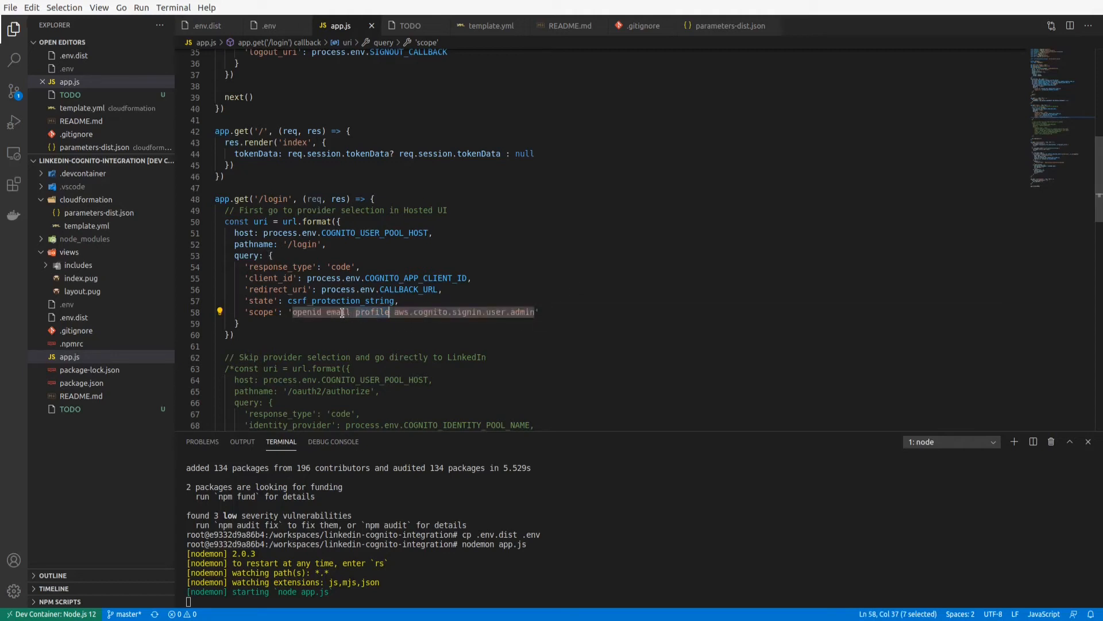
pyautogui.doubleClick(343, 313)
pyautogui.click(333, 332)
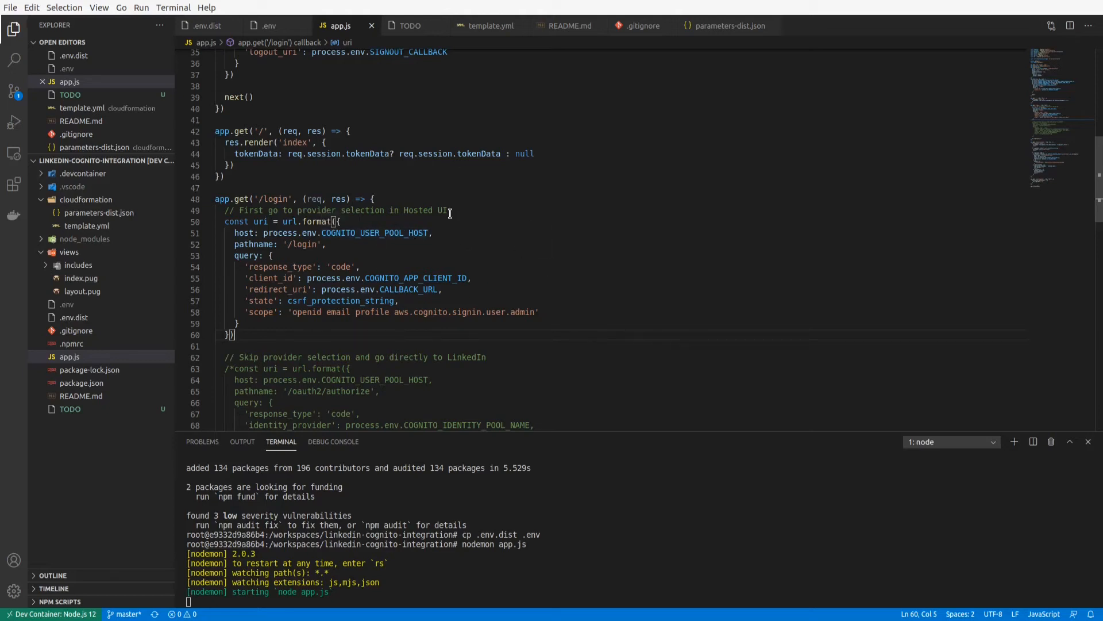
# Review the commented-out direct LinkedIn redirect and the /auth/callback route in app.js.
pyautogui.scroll(-10, 399, 205)
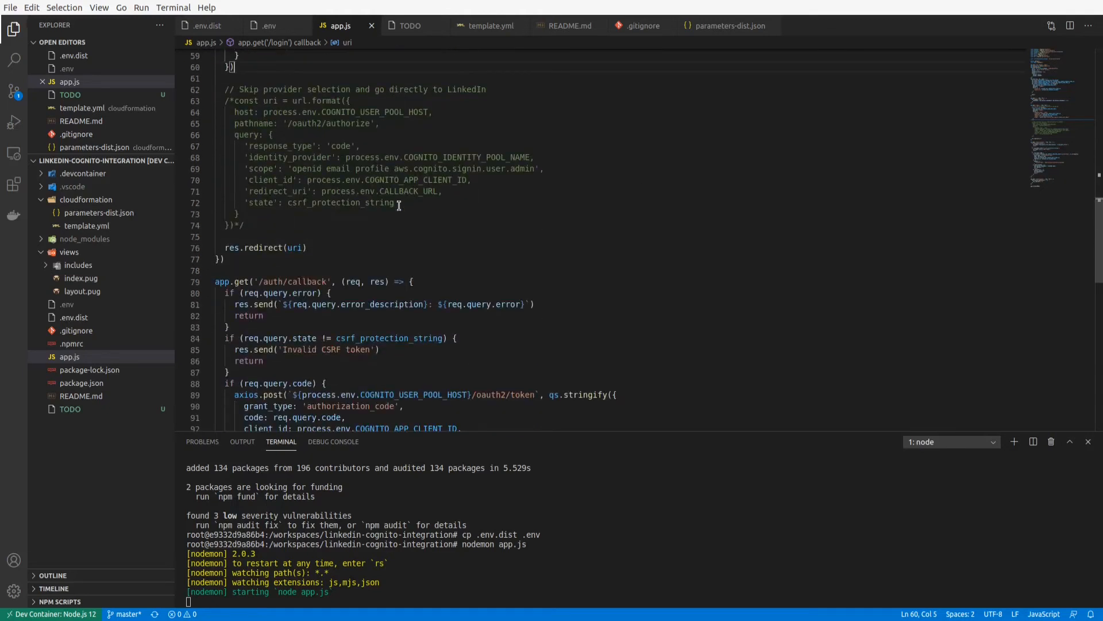
pyautogui.doubleClick(272, 164)
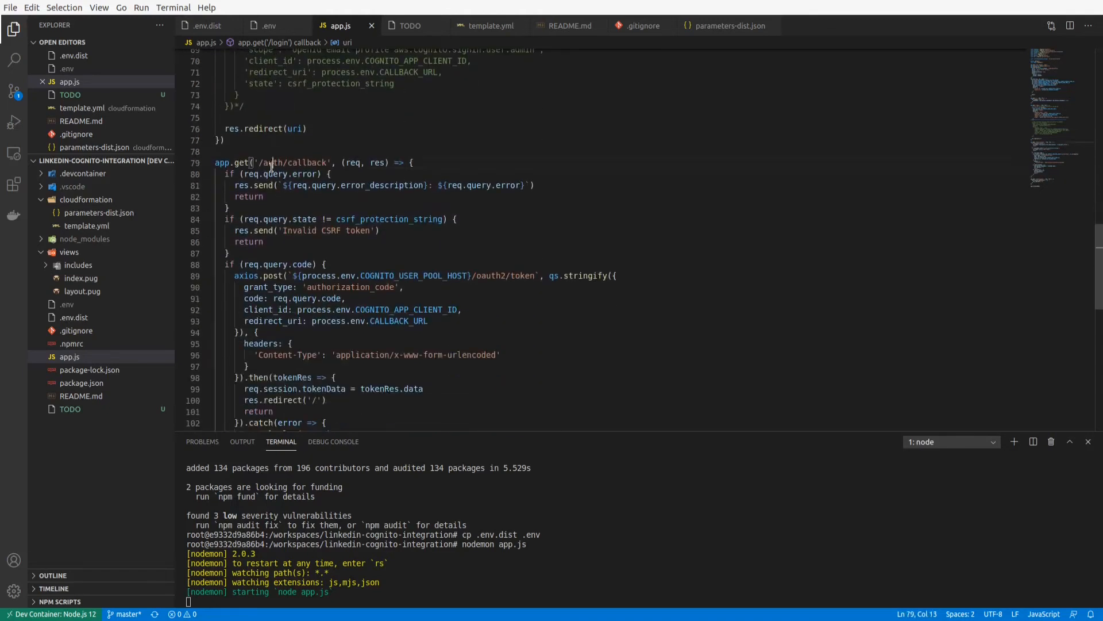
pyautogui.doubleClick(307, 163)
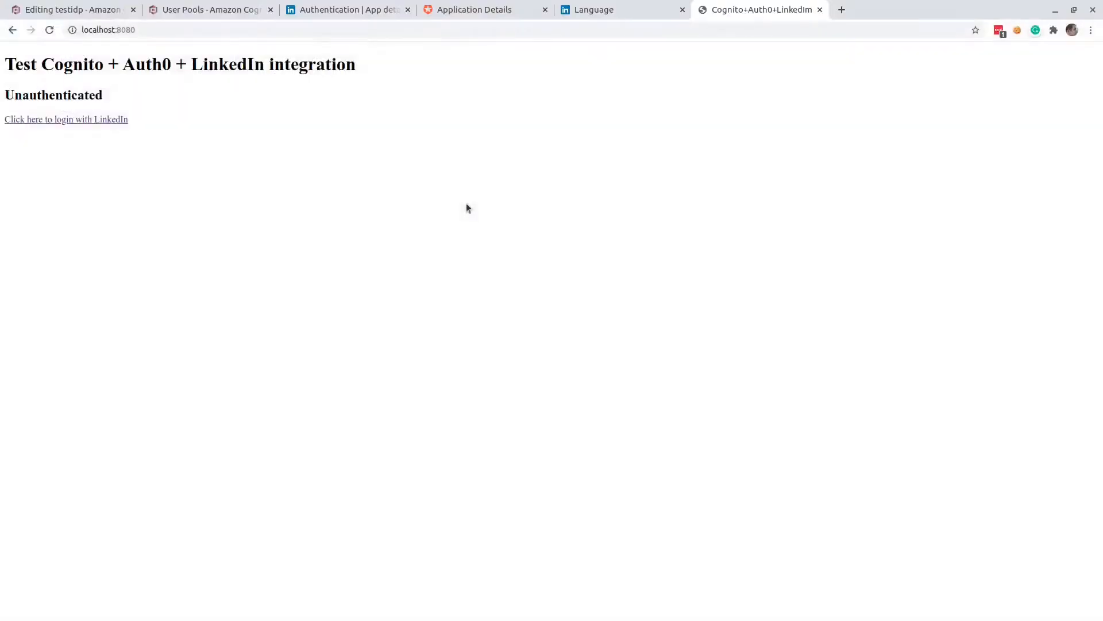
# Log in to the test app with LinkedIn through the auth0 provider, and allow test.app to access the account's email, name and photo.
pyautogui.click(65, 120)
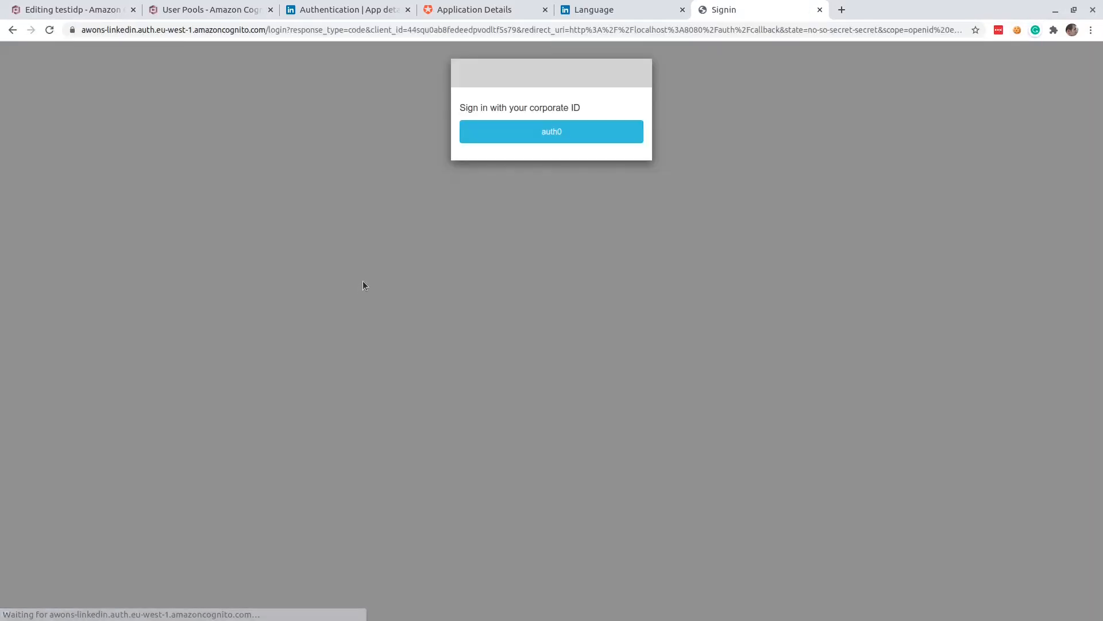
pyautogui.click(554, 137)
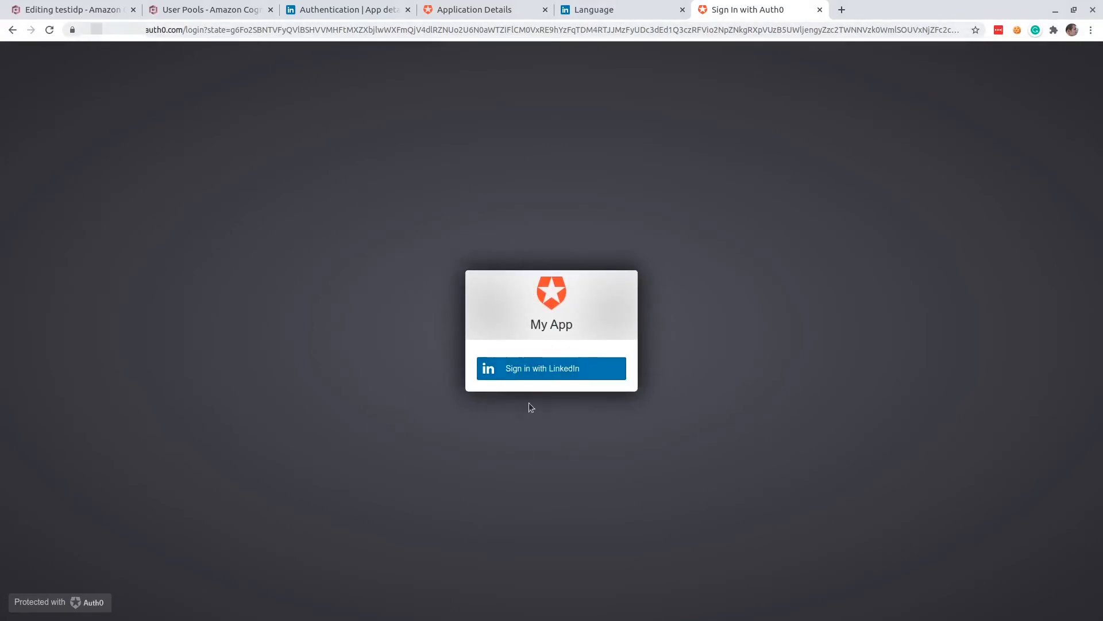
pyautogui.click(546, 377)
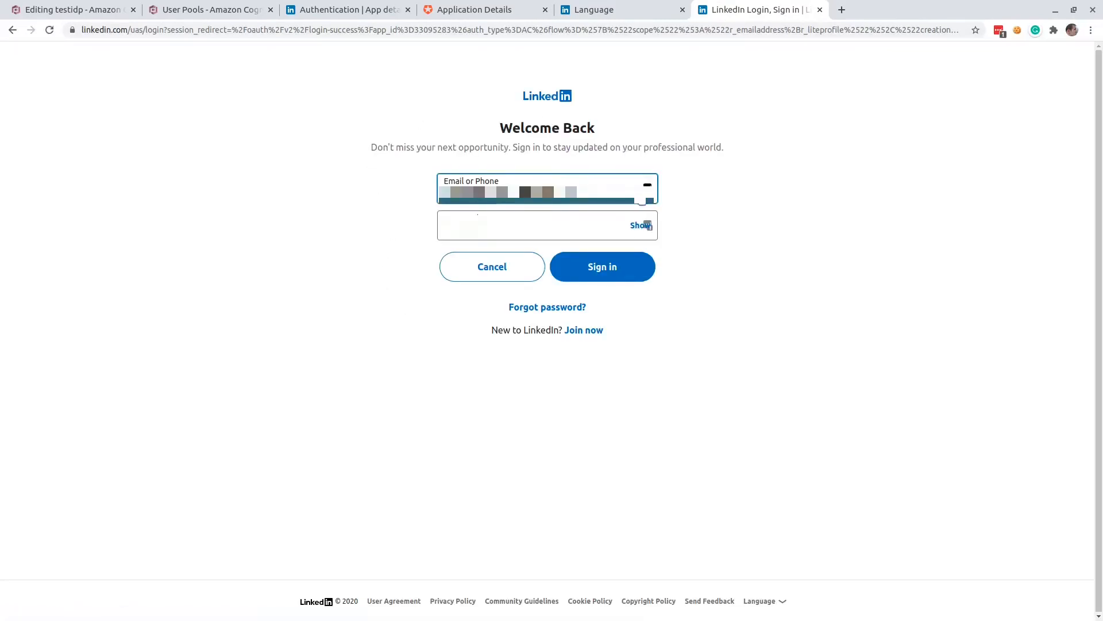
pyautogui.click(587, 272)
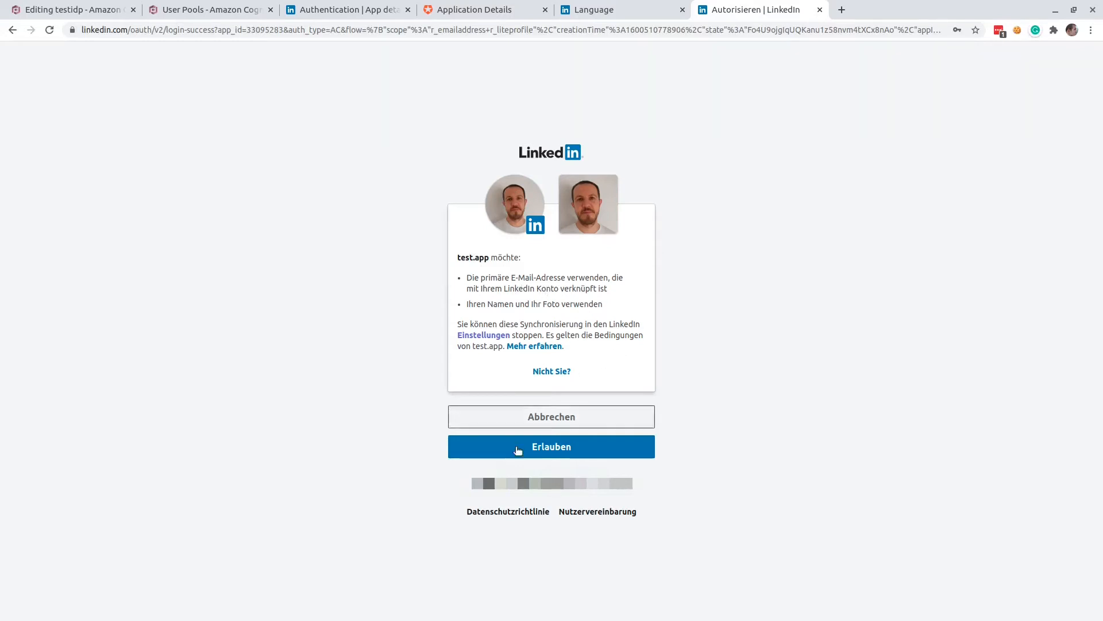
pyautogui.click(551, 447)
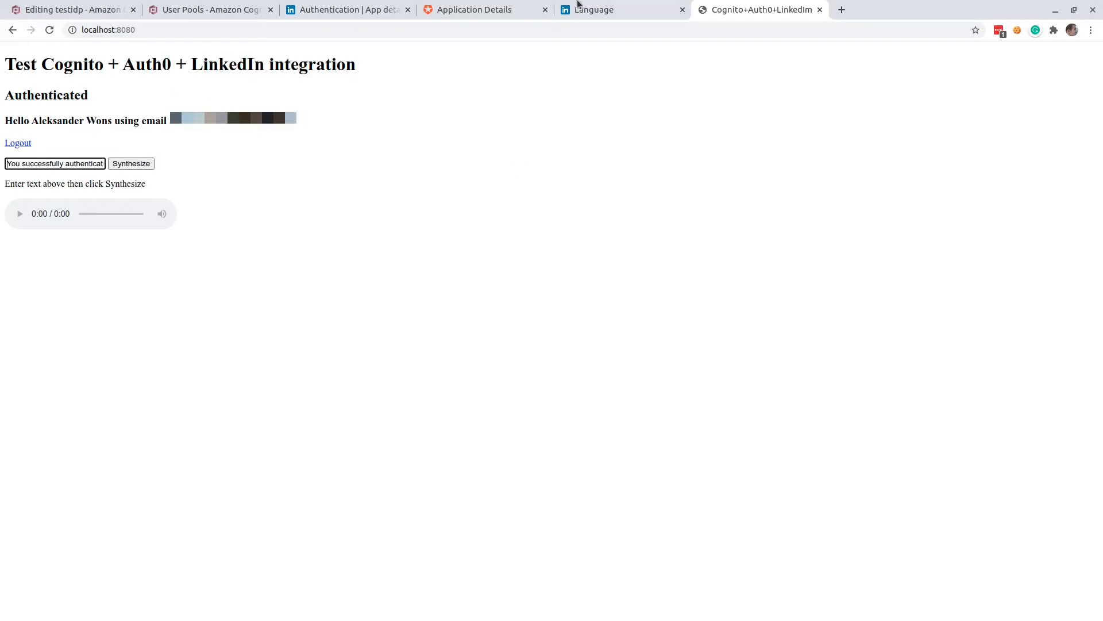
# Open the Auth0 users list and check the LinkedIn user's connection and login details.
pyautogui.click(475, 15)
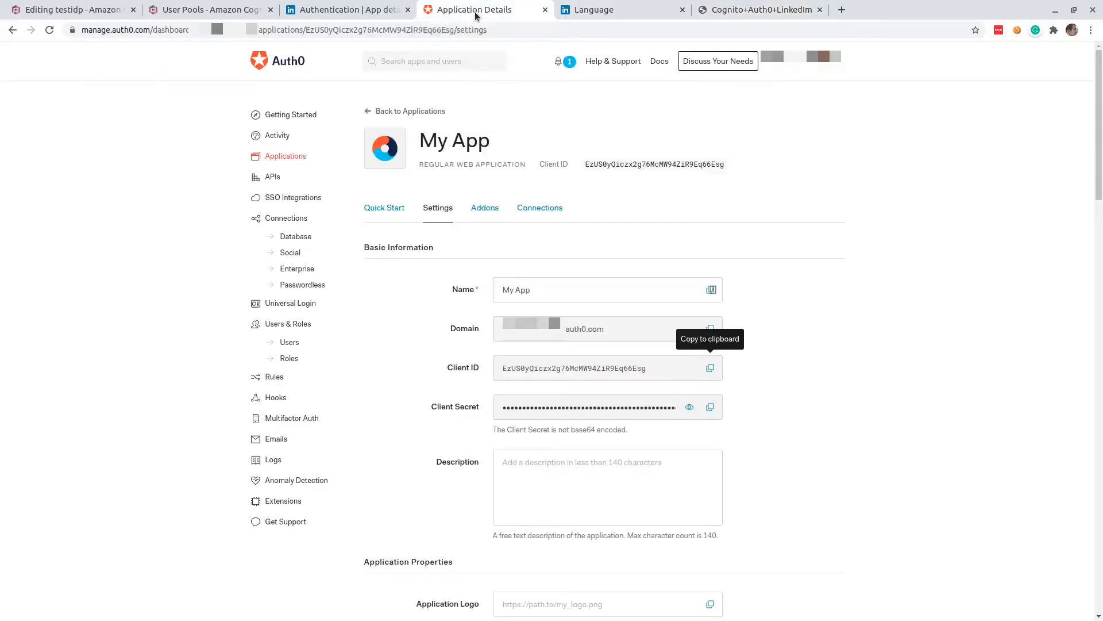
pyautogui.click(290, 343)
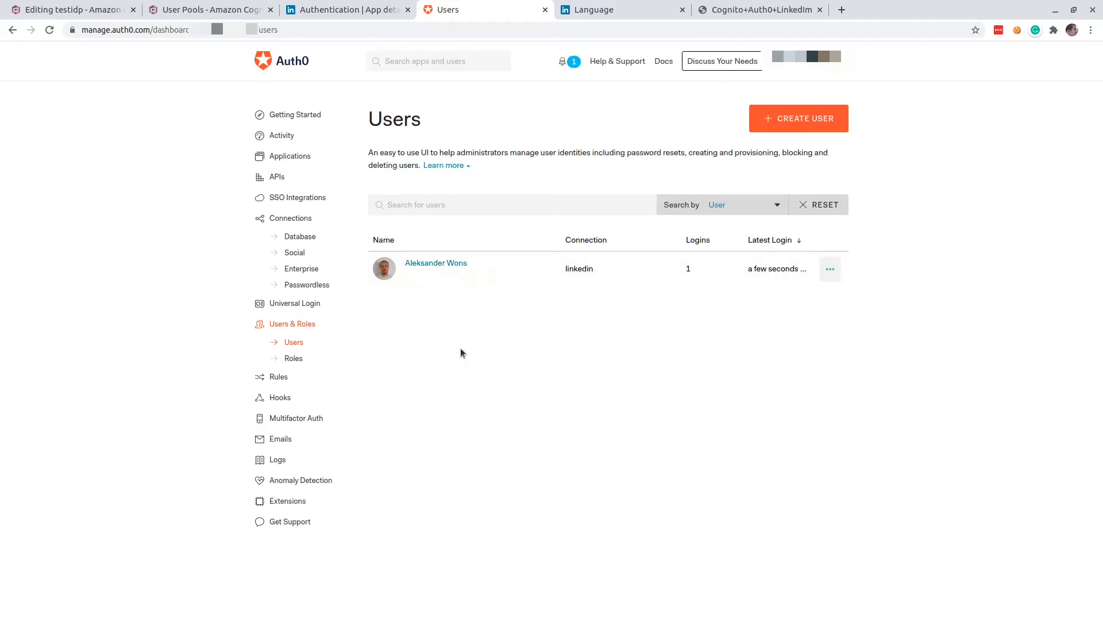
# Switch the LinkedIn account's site language from its settings page to English.
pyautogui.click(601, 10)
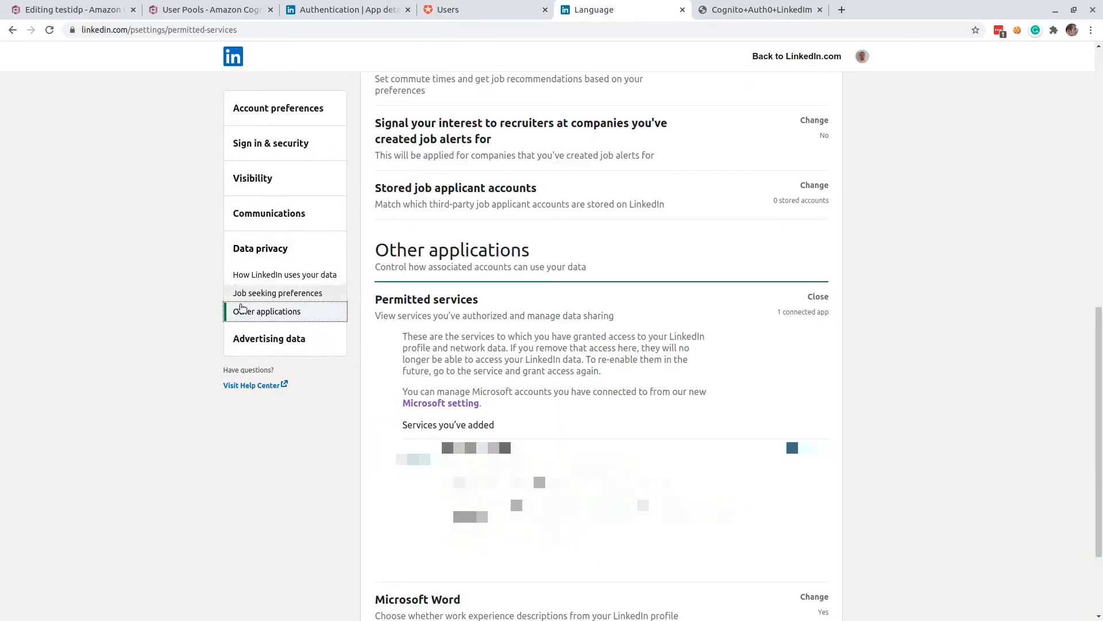
pyautogui.click(262, 311)
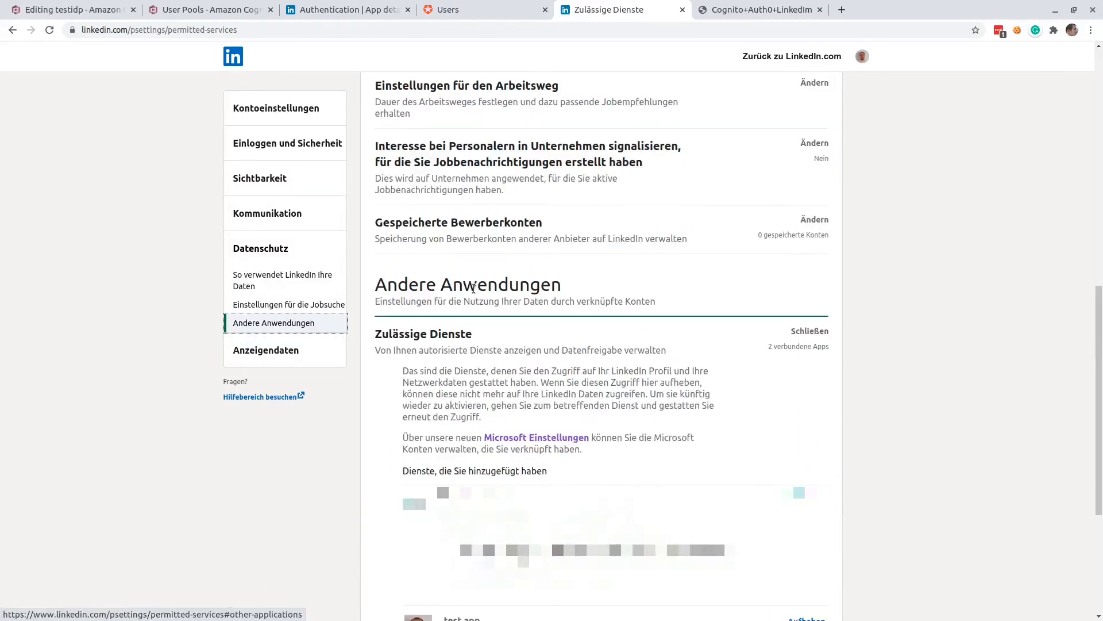
pyautogui.click(281, 111)
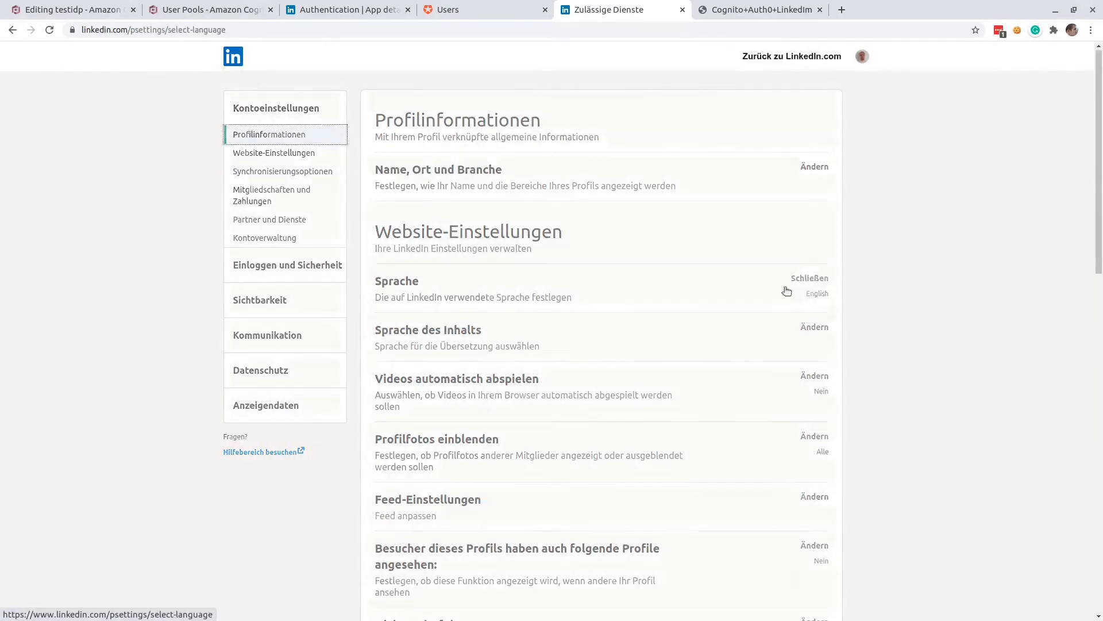
pyautogui.click(785, 287)
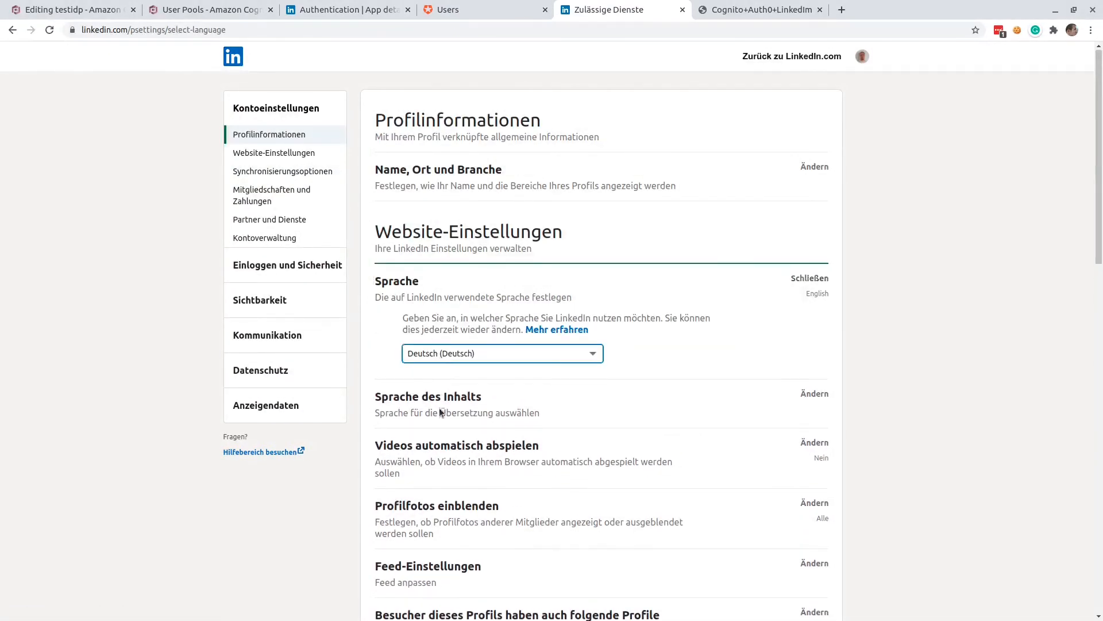
pyautogui.press('Down')
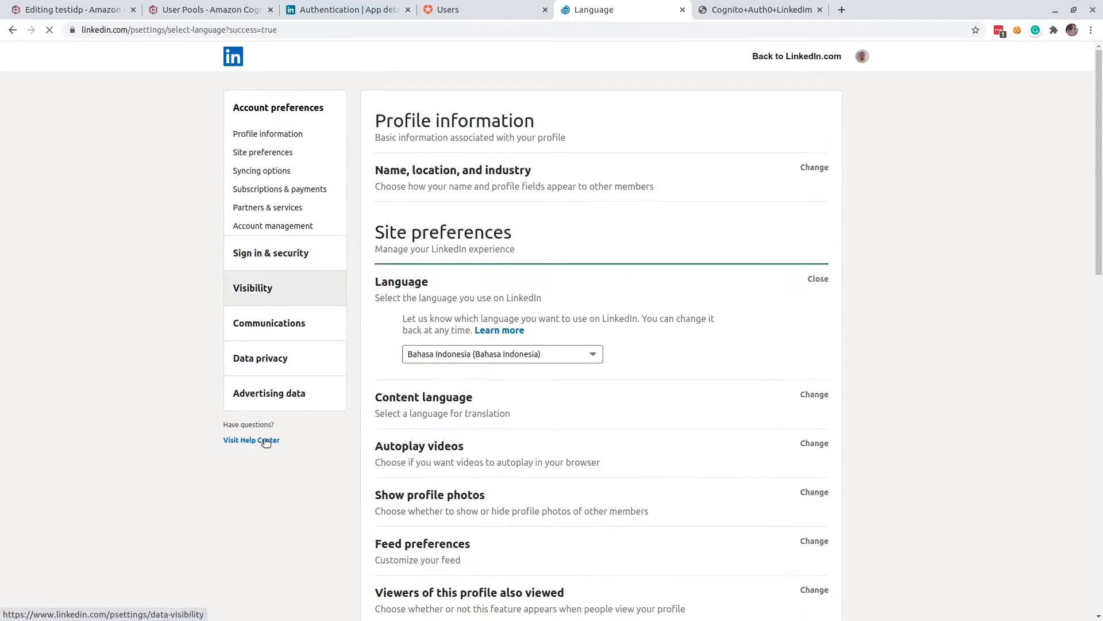
# Open LinkedIn's permitted services under data privacy and check the access granted to test.app.
pyautogui.click(264, 359)
pyautogui.scroll(-8, 488, 477)
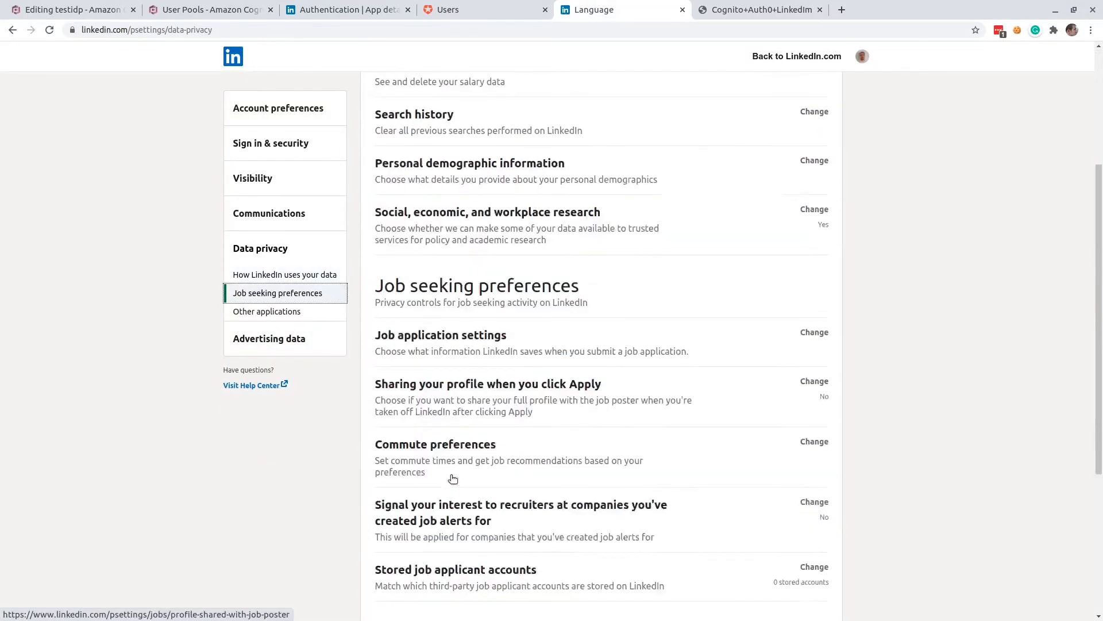
pyautogui.click(414, 428)
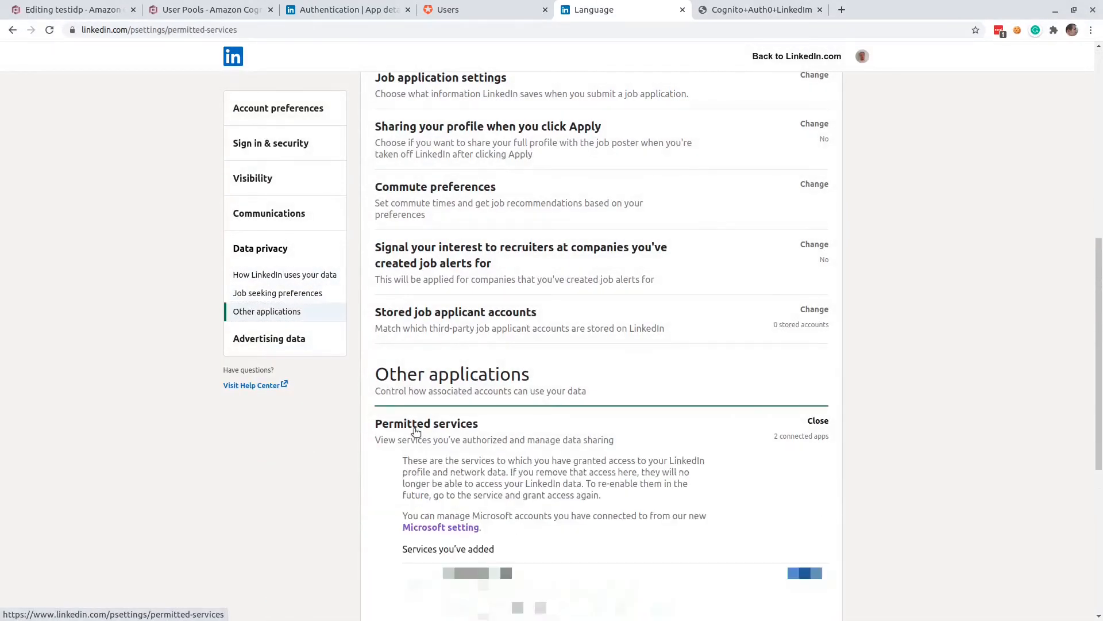
pyautogui.scroll(-3, 509, 333)
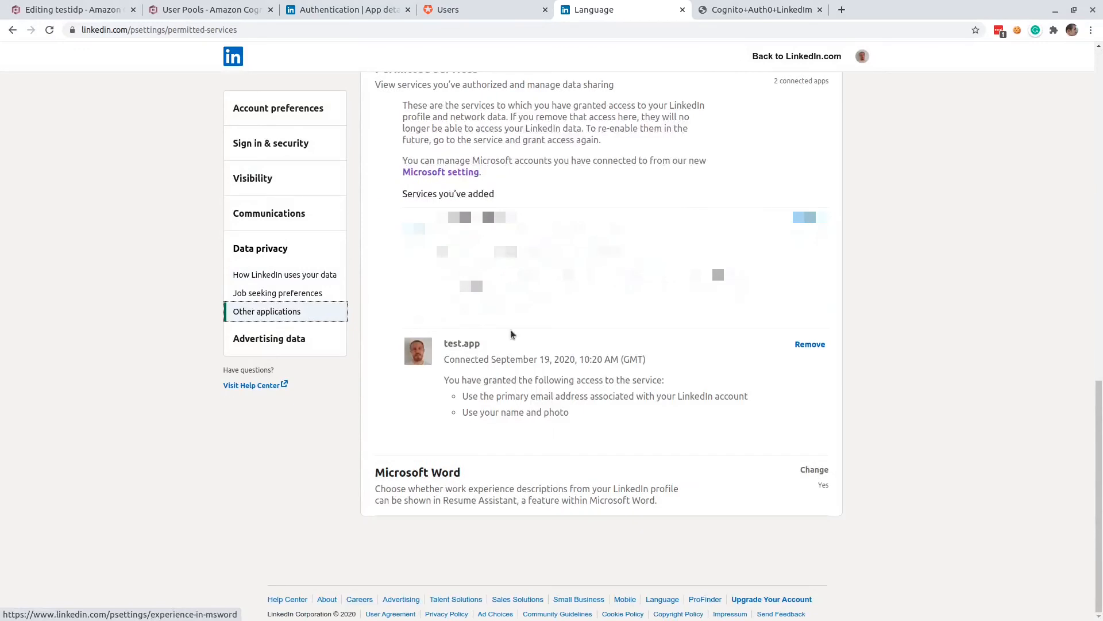
# Recheck the Auth0 users list, then refresh the testuserpool user list in Cognito and examine the federated user entry.
pyautogui.click(470, 13)
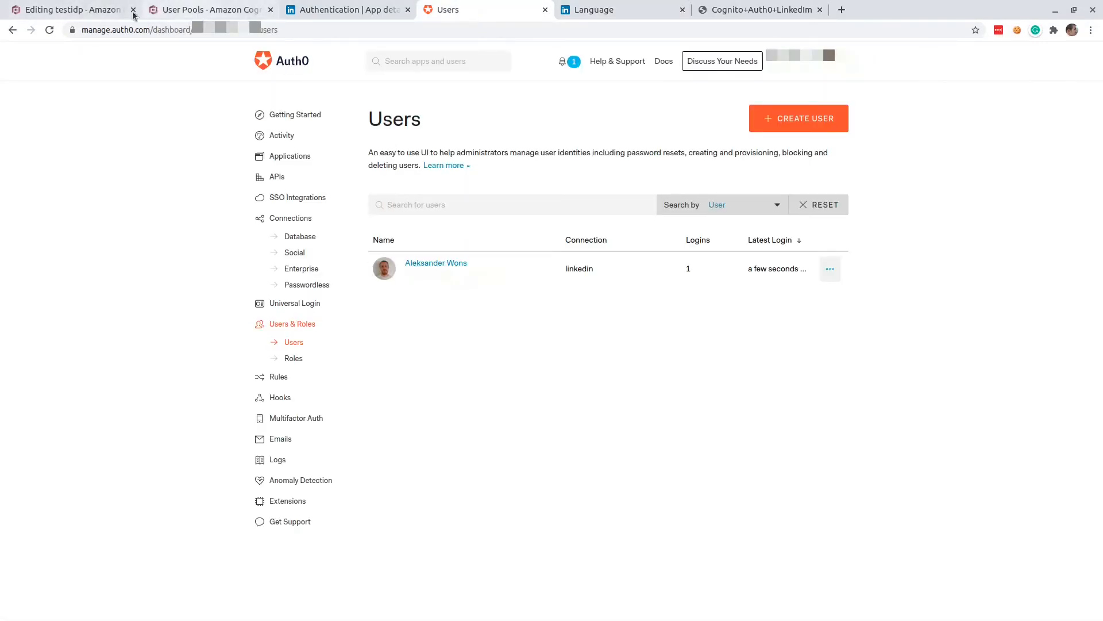
pyautogui.click(203, 13)
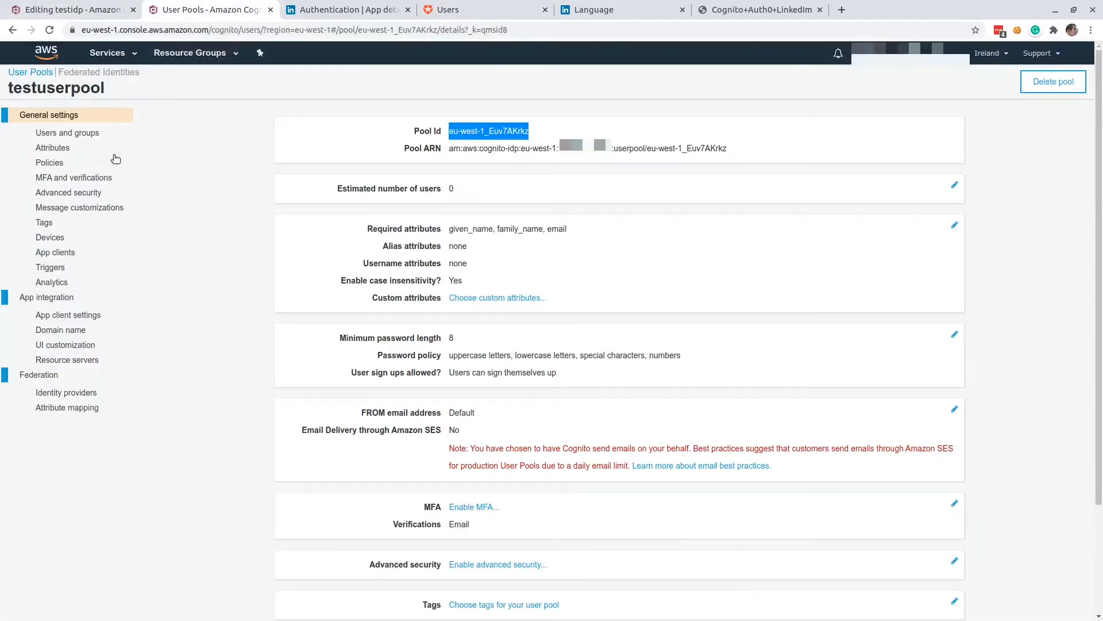
pyautogui.click(65, 135)
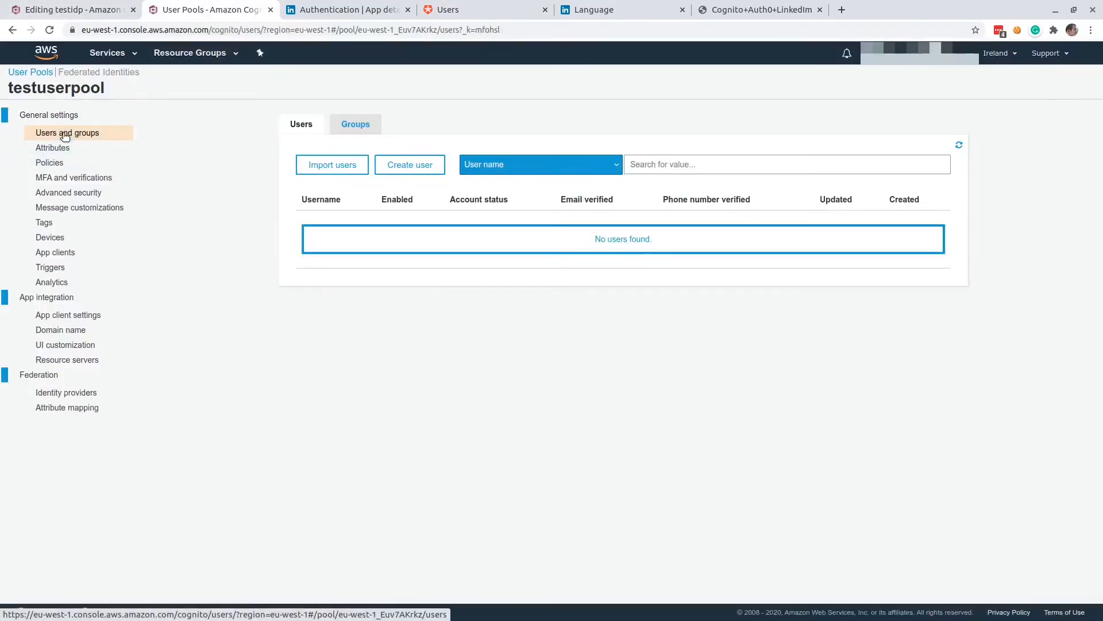
pyautogui.click(960, 144)
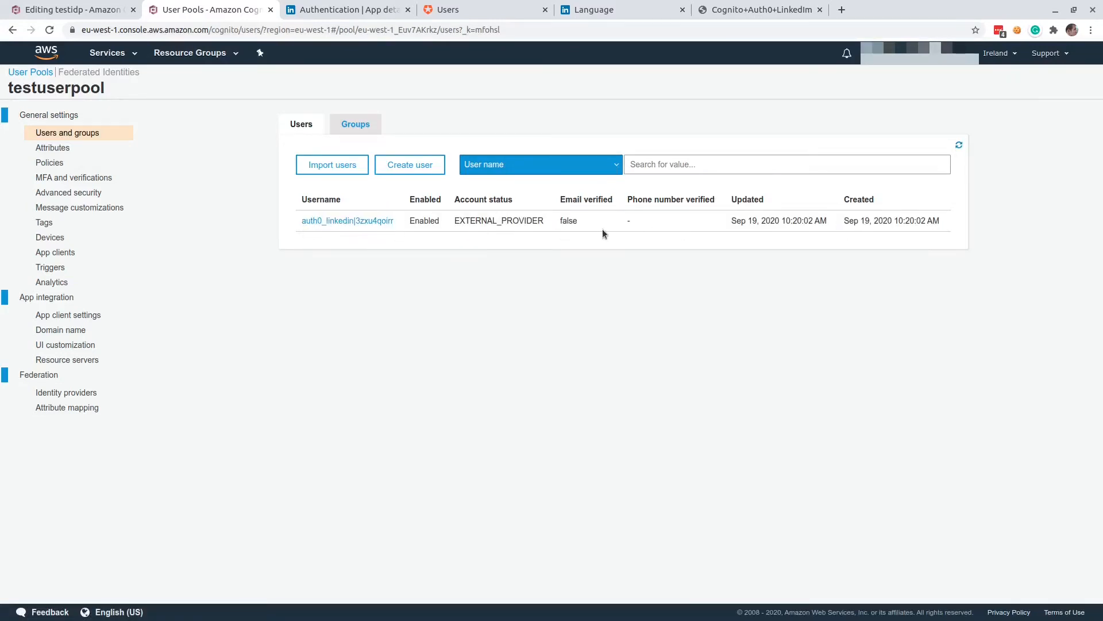
# Examine the testidp identity pool's dashboard for identities and authentication methods, and return to the localhost:8080 test page.
pyautogui.click(79, 10)
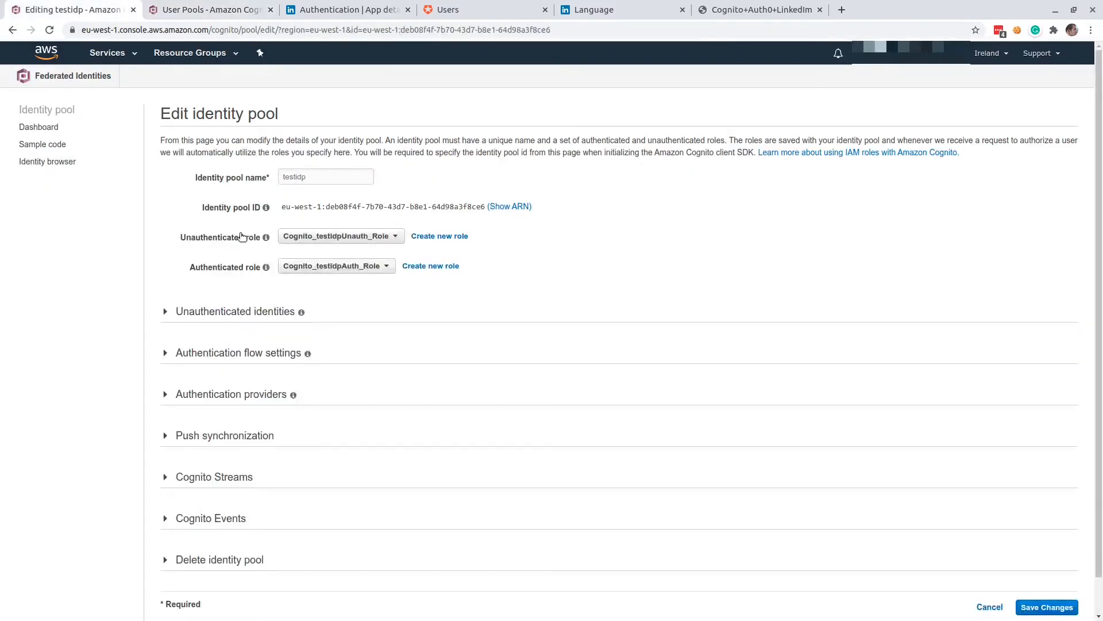
pyautogui.click(57, 127)
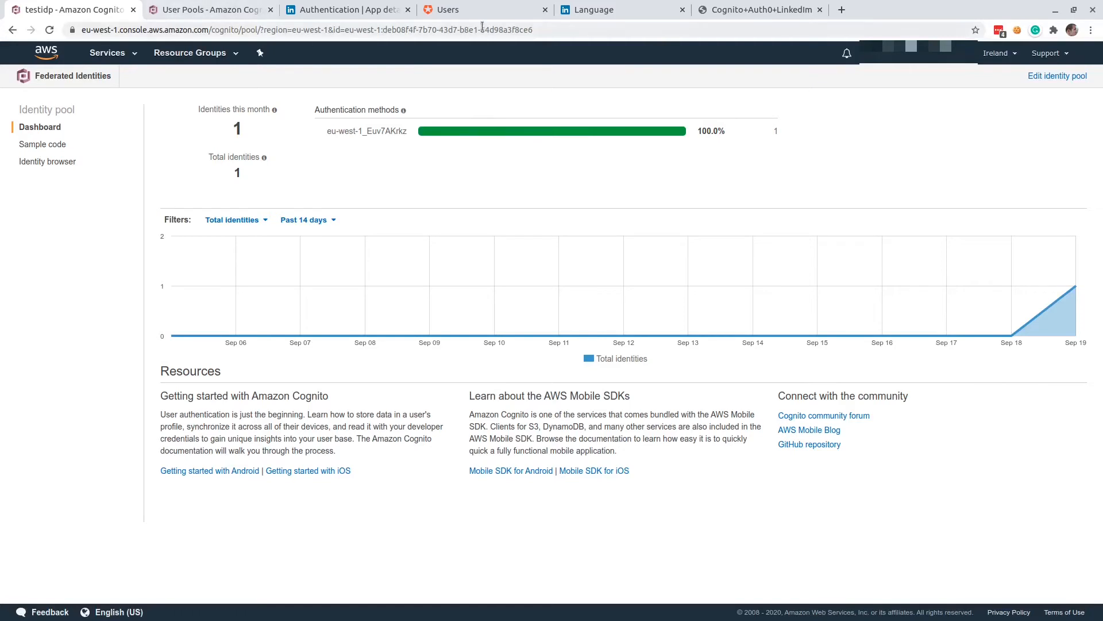
pyautogui.click(763, 10)
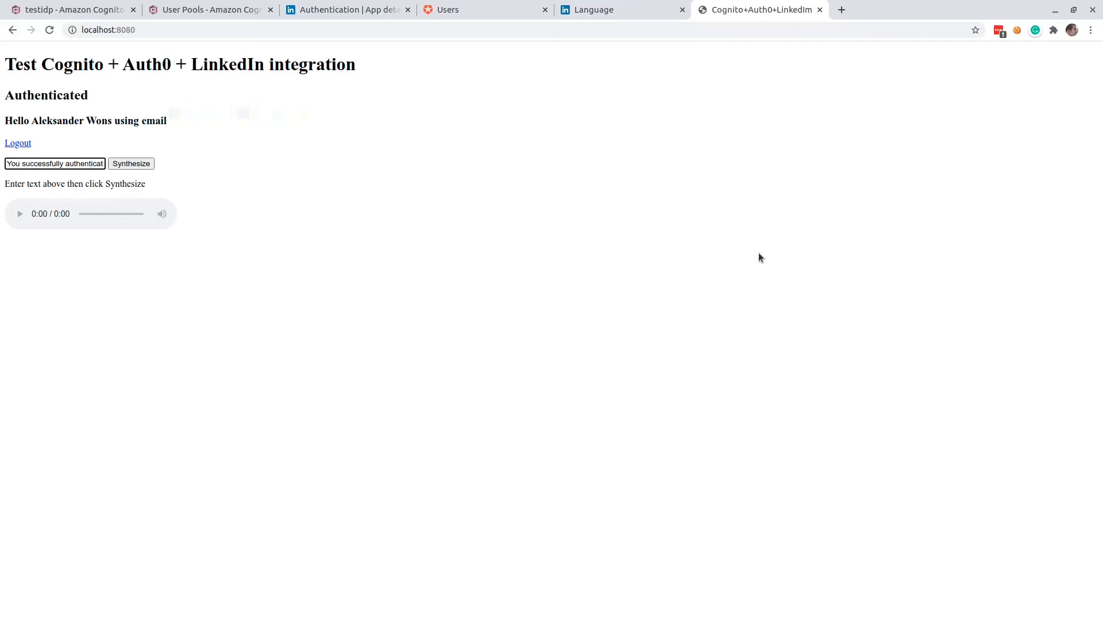
# Switch to Visual Studio Code and examine the error handling and state check in the /auth/callback route of app.js.
pyautogui.hotkey('alt', 'Tab')
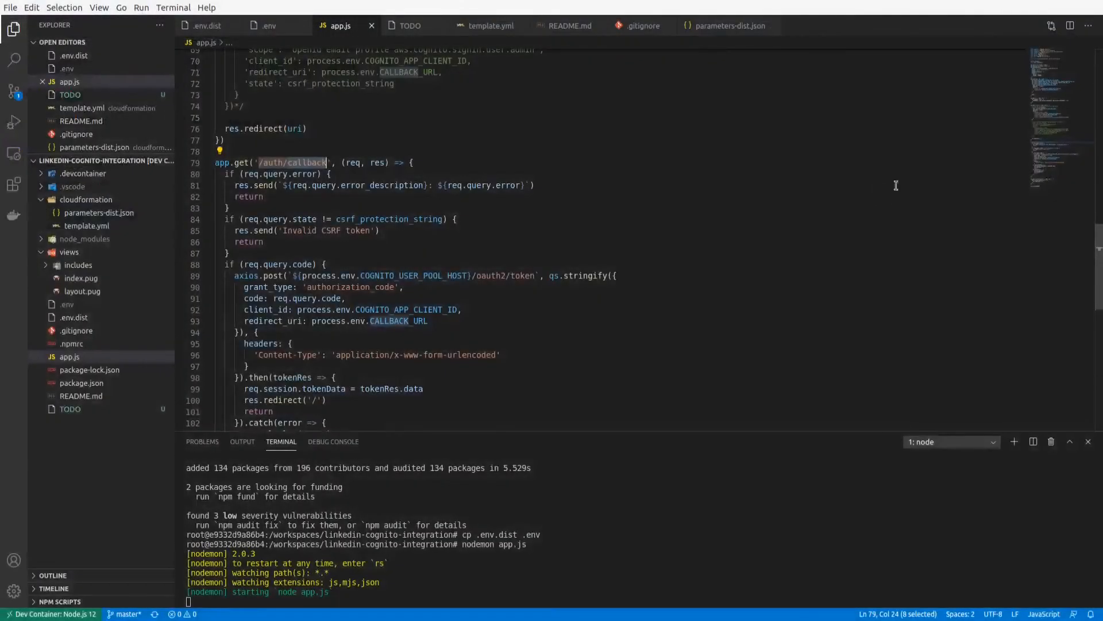
pyautogui.moveTo(259, 163); pyautogui.dragTo(323, 165)
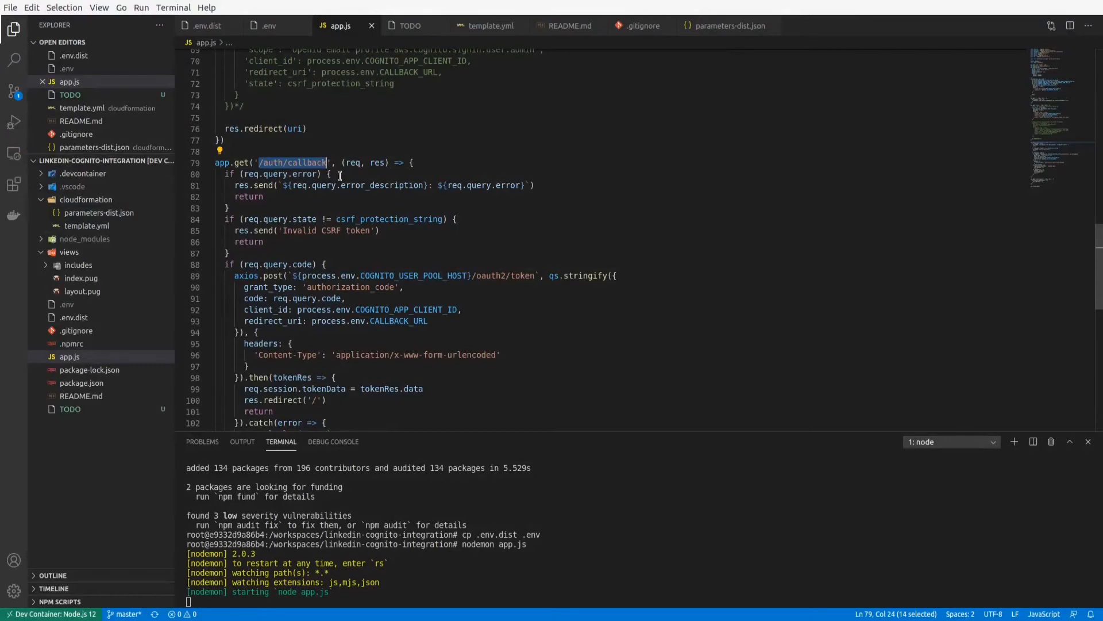
pyautogui.click(340, 176)
pyautogui.click(255, 205)
pyautogui.moveTo(255, 206); pyautogui.dragTo(214, 173)
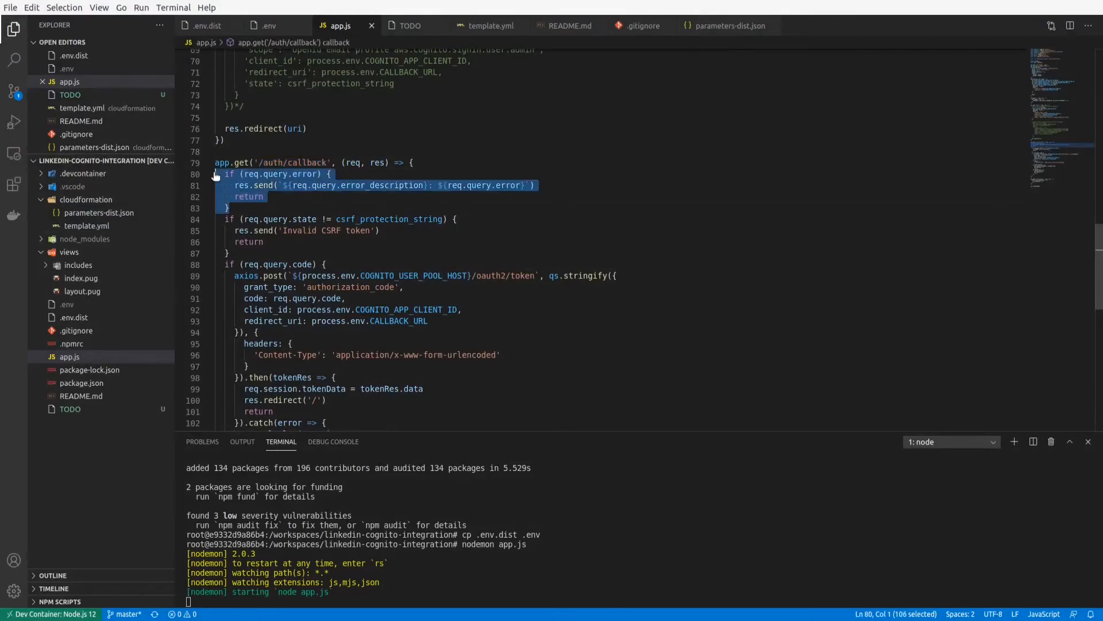
pyautogui.click(241, 251)
pyautogui.moveTo(242, 251); pyautogui.dragTo(215, 219)
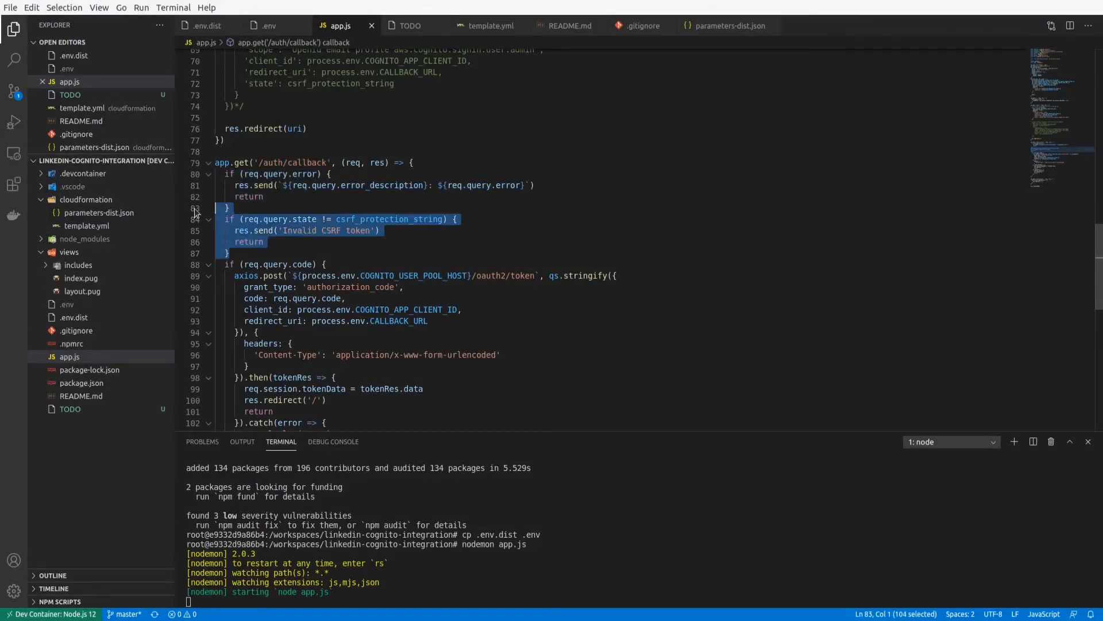
pyautogui.doubleClick(302, 219)
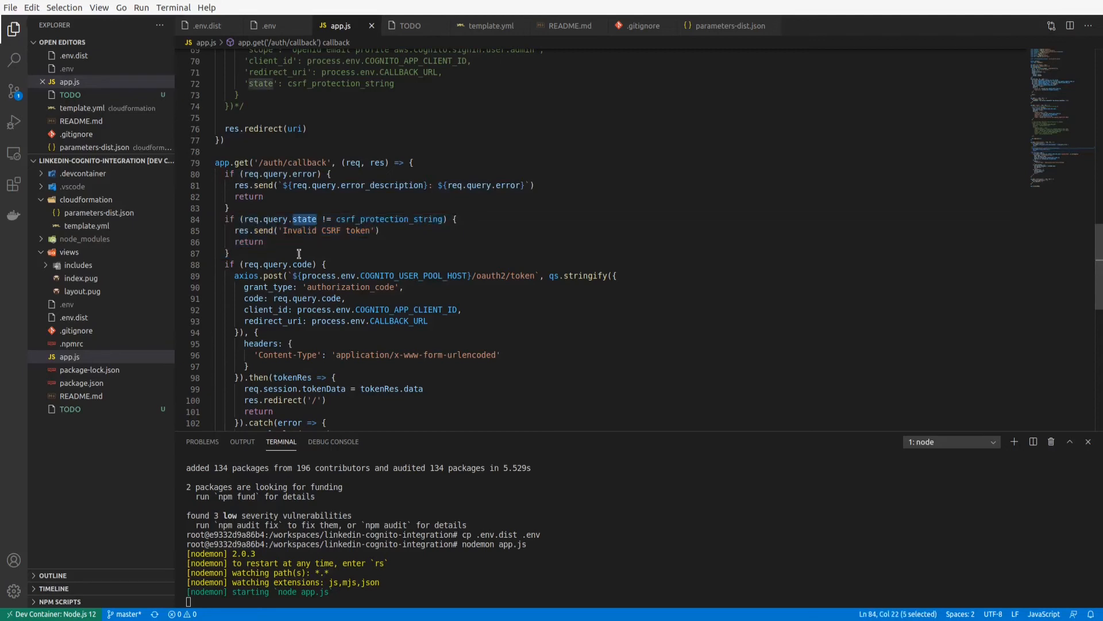
# Trace the state value checked in /auth/callback back to csrf_protection_string in the /login route's query.
pyautogui.scroll(-10, 296, 251)
pyautogui.scroll(10, 295, 261)
pyautogui.scroll(13, 293, 268)
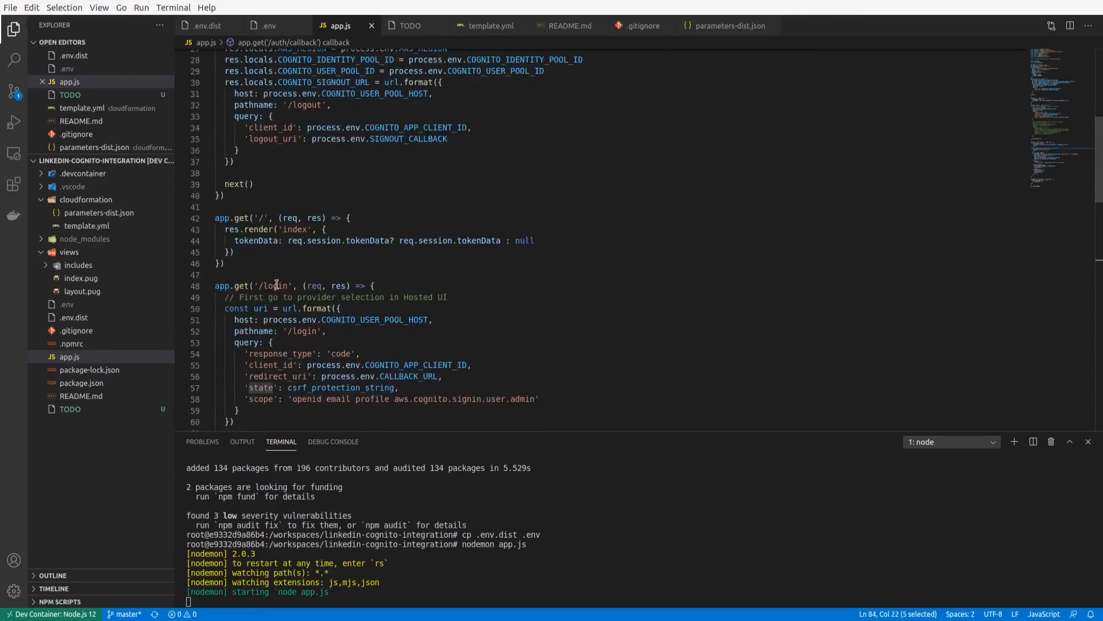
pyautogui.click(276, 285)
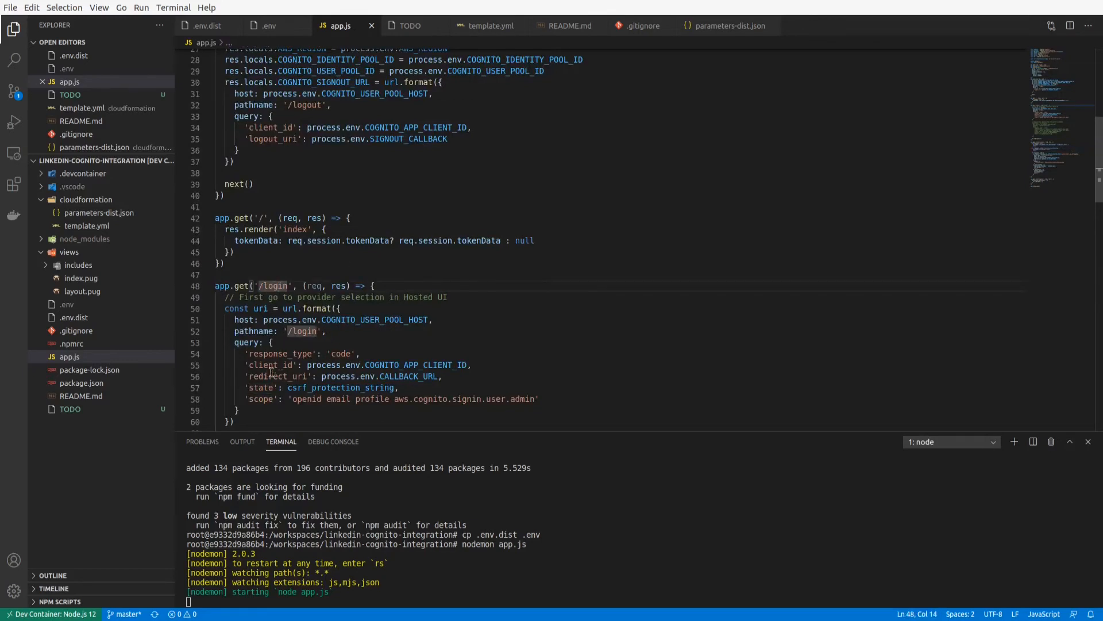
pyautogui.doubleClick(293, 388)
pyautogui.scroll(-4, 315, 384)
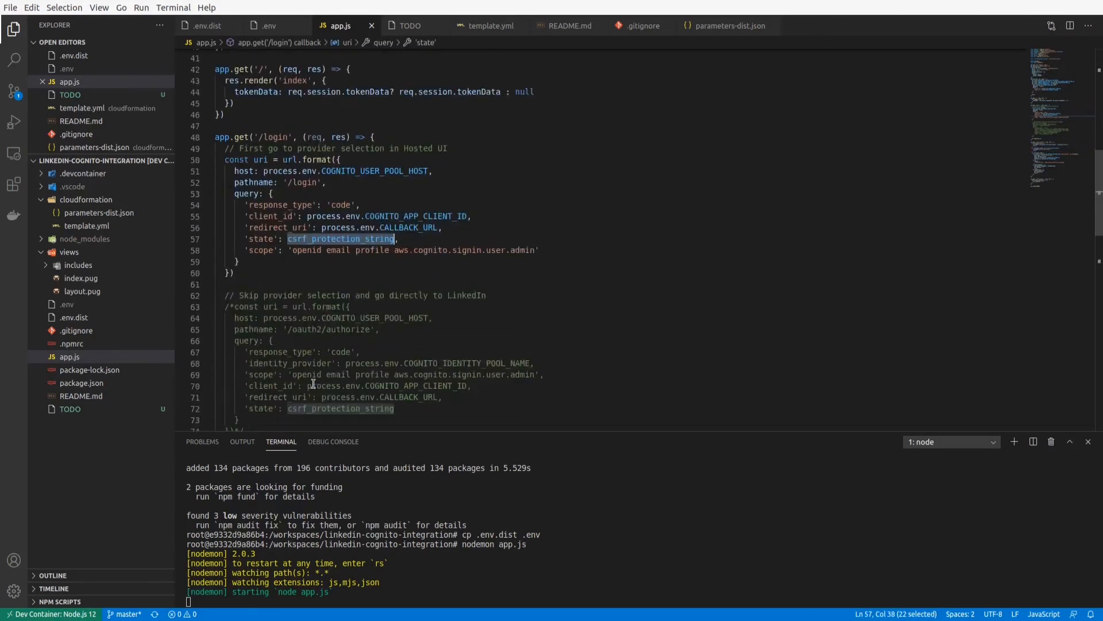
pyautogui.scroll(-12, 313, 383)
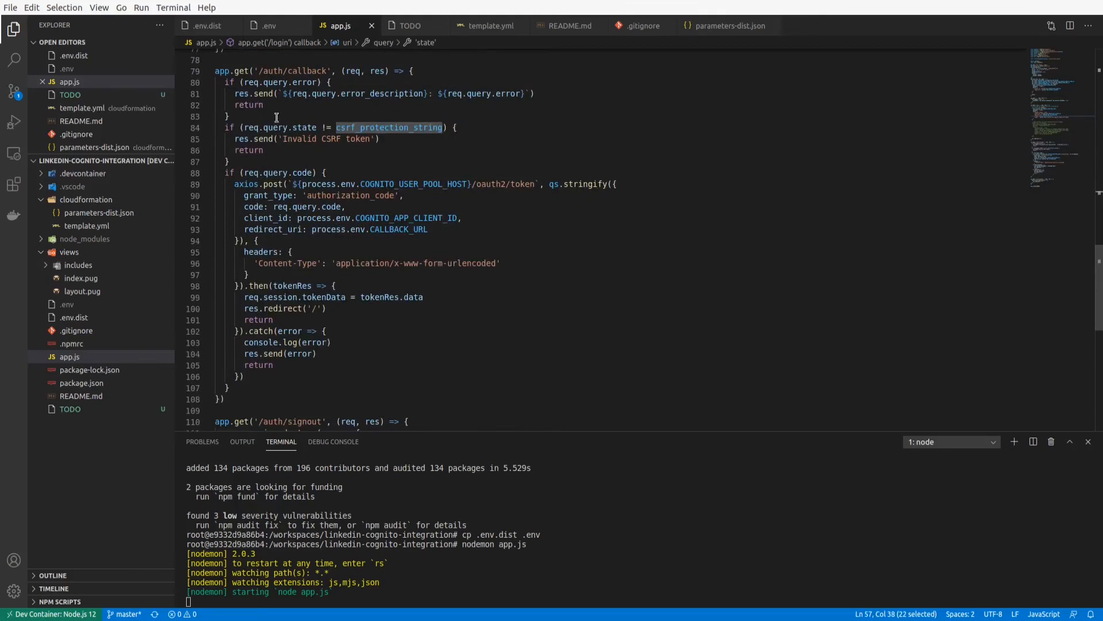
# Examine the req.query.code check and the authorization_code token request to Cognito's /oauth2/token endpoint in the /auth/callback route.
pyautogui.click(249, 162)
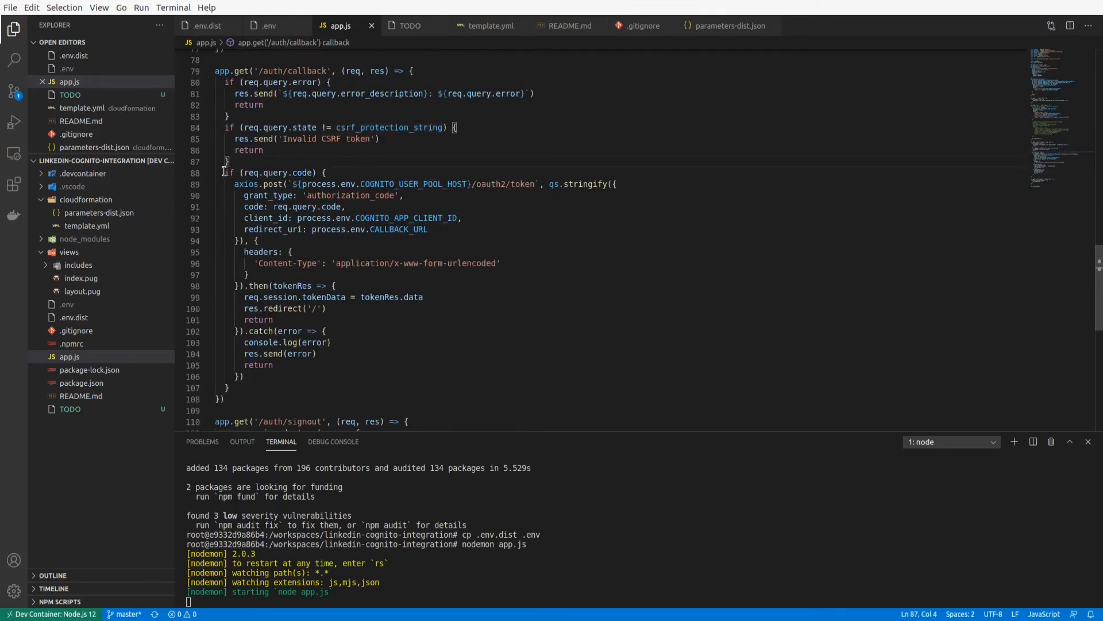
pyautogui.moveTo(222, 172); pyautogui.dragTo(347, 168)
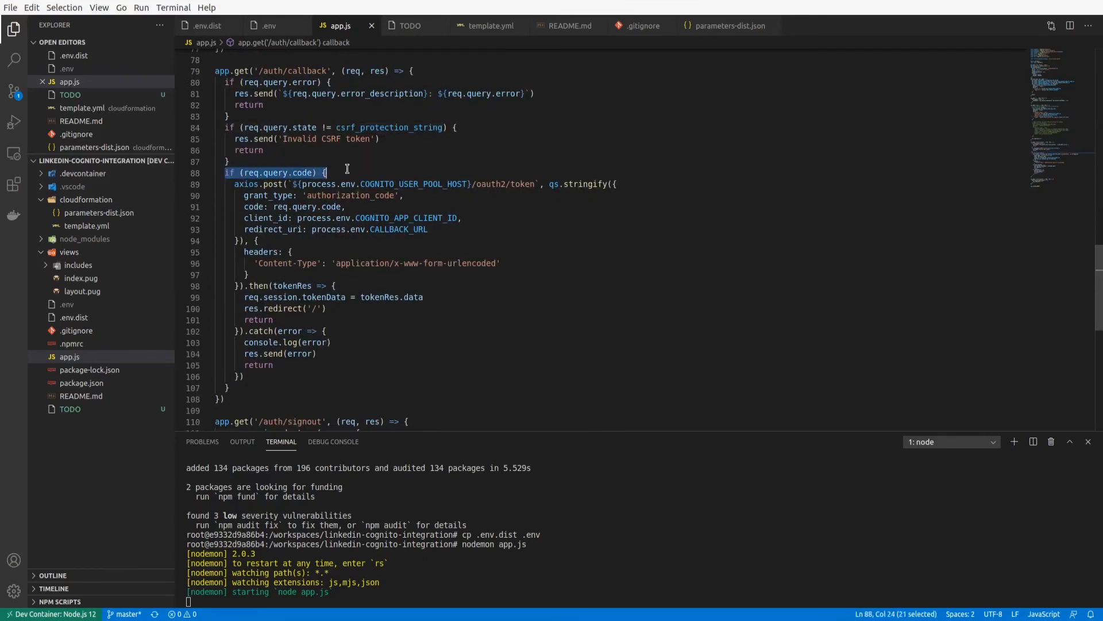
pyautogui.doubleClick(307, 173)
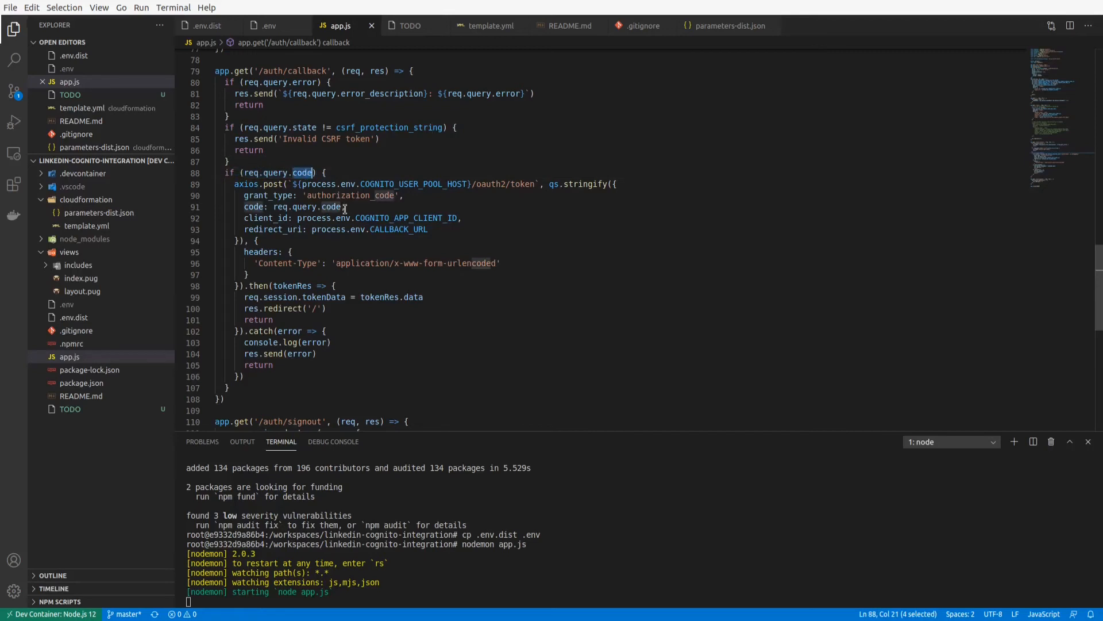
pyautogui.click(339, 195)
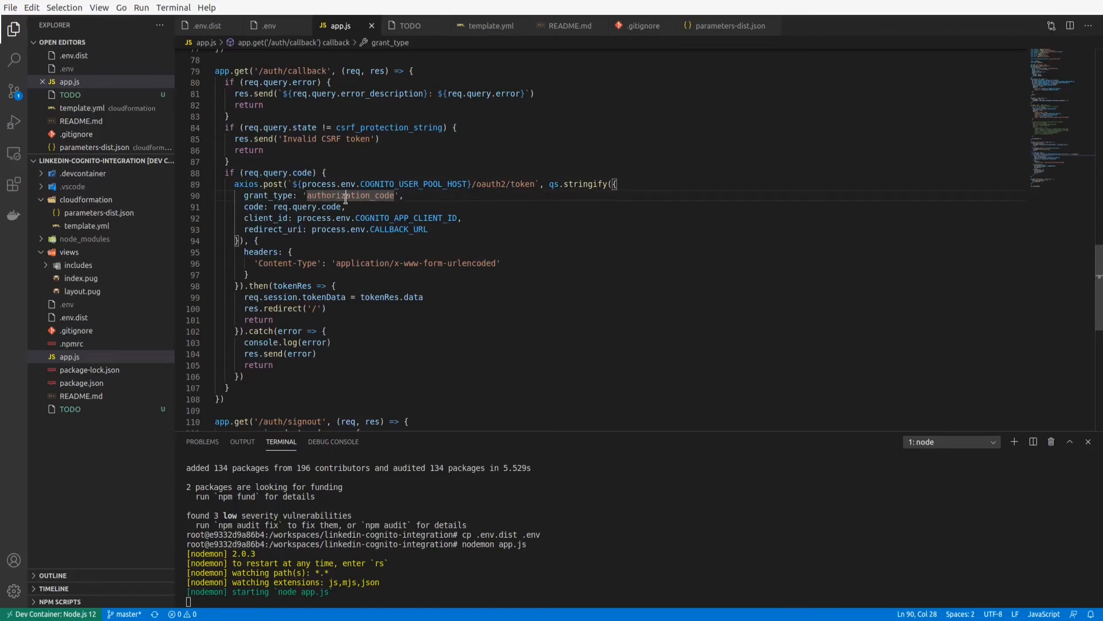
pyautogui.click(444, 207)
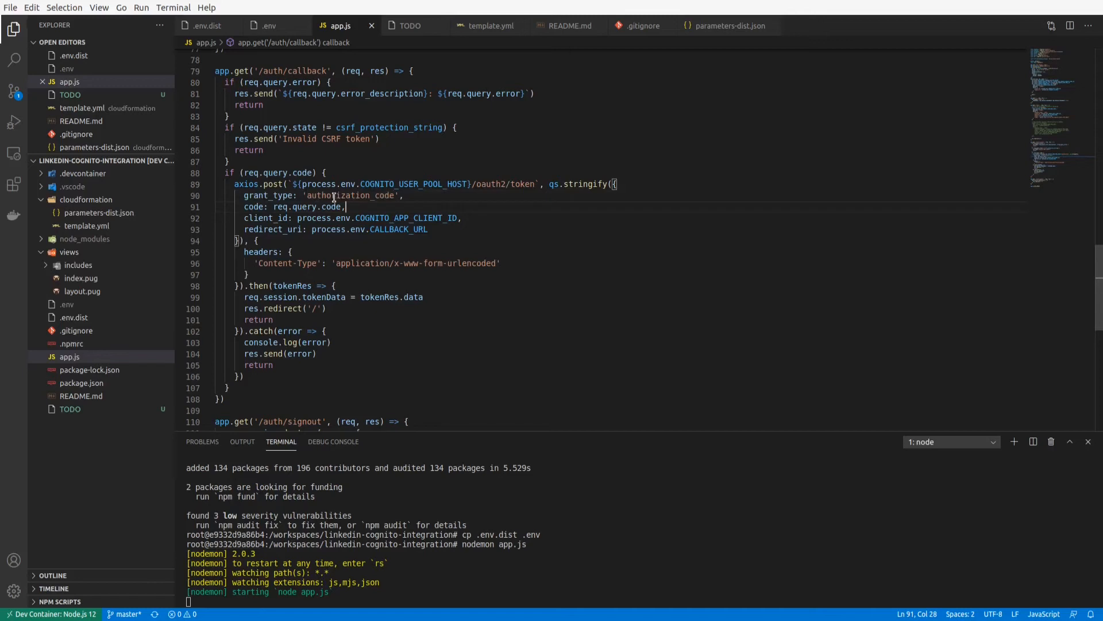
# Trace how the callback stores tokenRes.data in req.session.tokenData and redirects to '/', up to the root route.
pyautogui.doubleClick(377, 299)
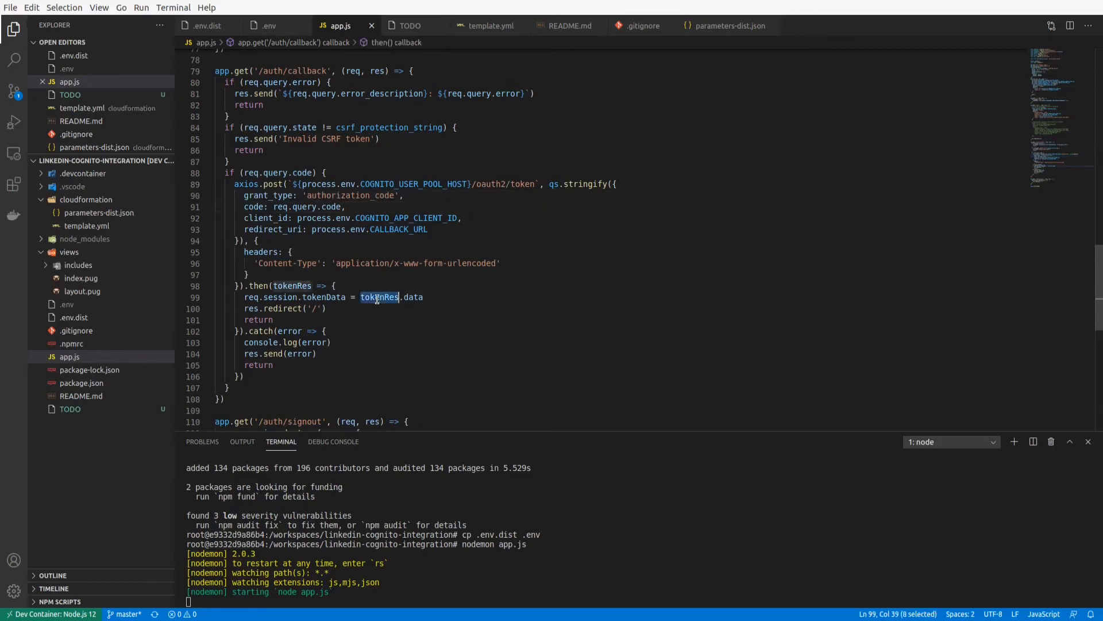
pyautogui.moveTo(421, 297); pyautogui.dragTo(433, 297)
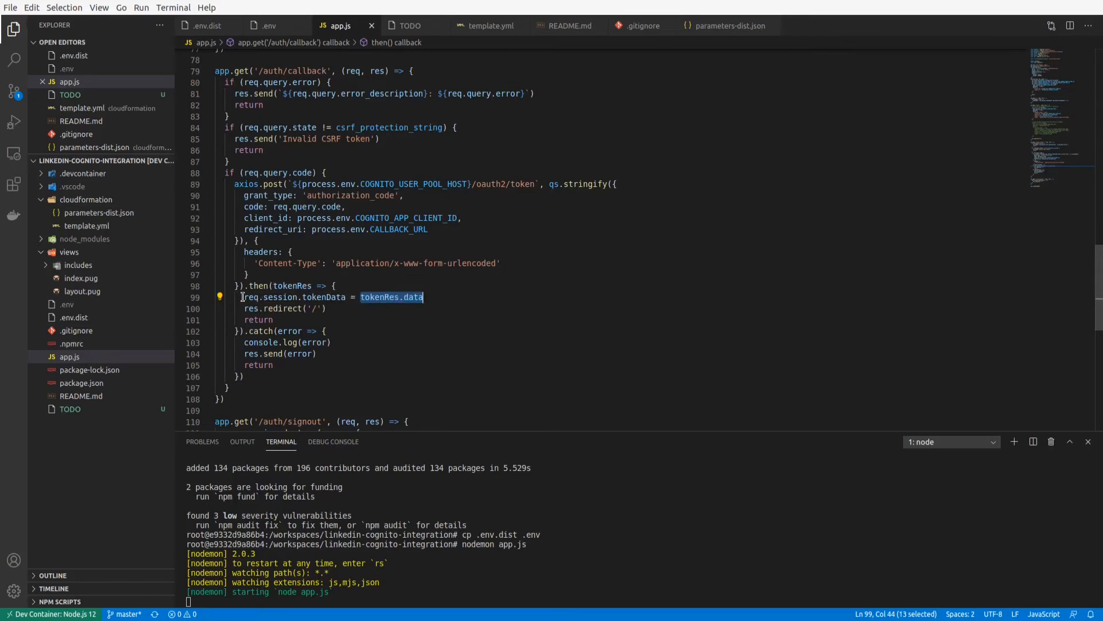
pyautogui.moveTo(244, 296)
pyautogui.mouseDown()
pyautogui.moveTo(346, 298)
pyautogui.moveTo(243, 308)
pyautogui.mouseUp()
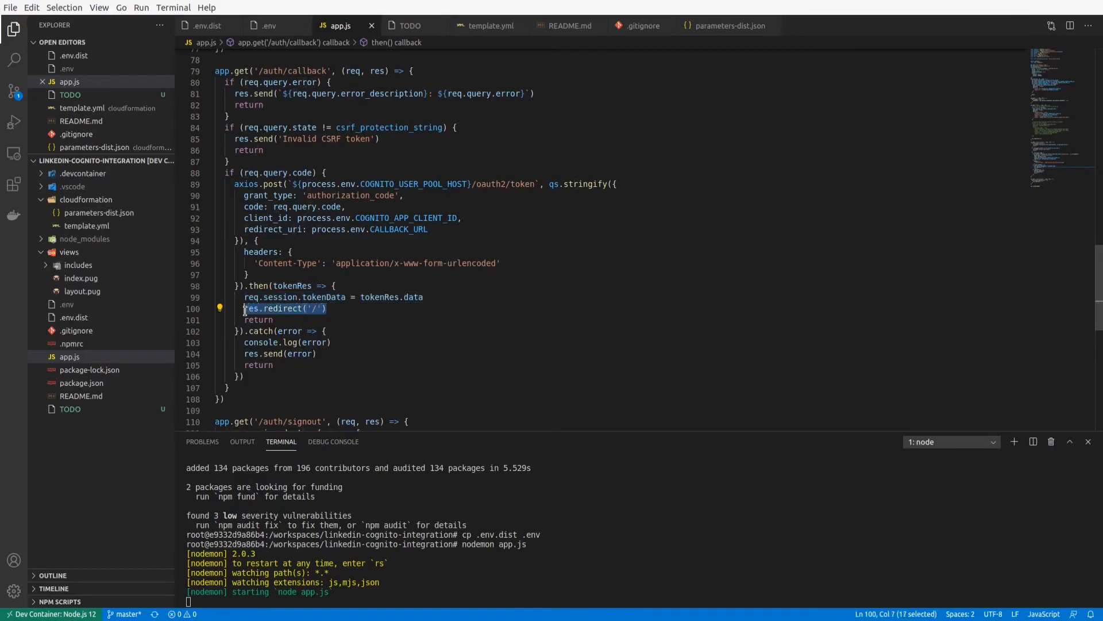
pyautogui.scroll(19, 309, 309)
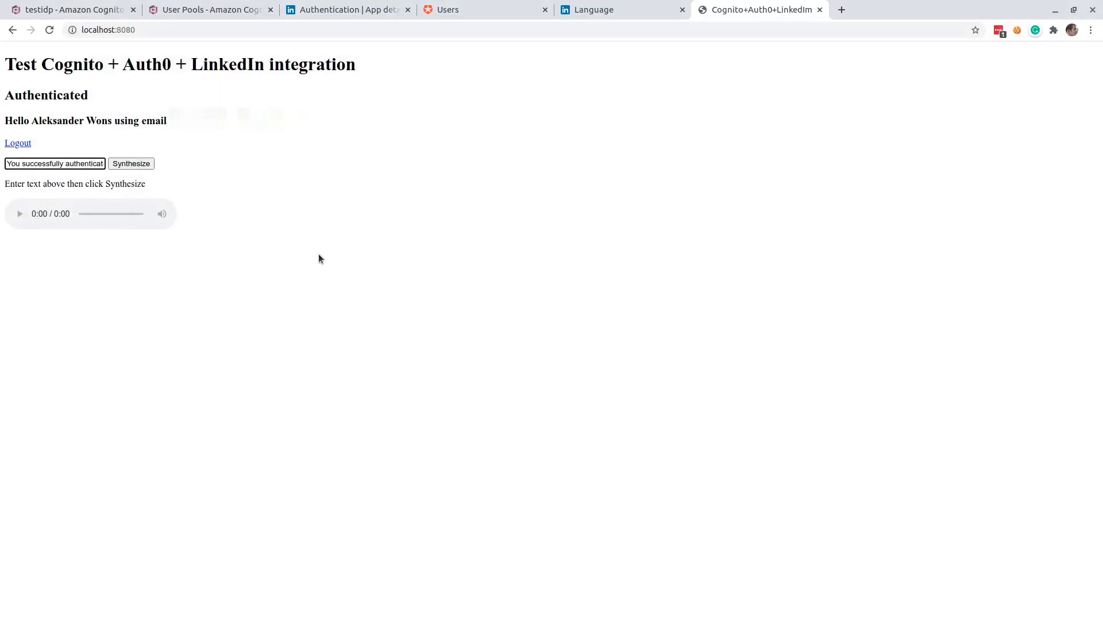
# Switch to the localhost:8080 page in the browser and examine the greeting with the authenticated user's name and email.
pyautogui.click(319, 254)
pyautogui.moveTo(54, 130); pyautogui.dragTo(334, 119)
pyautogui.click(54, 117)
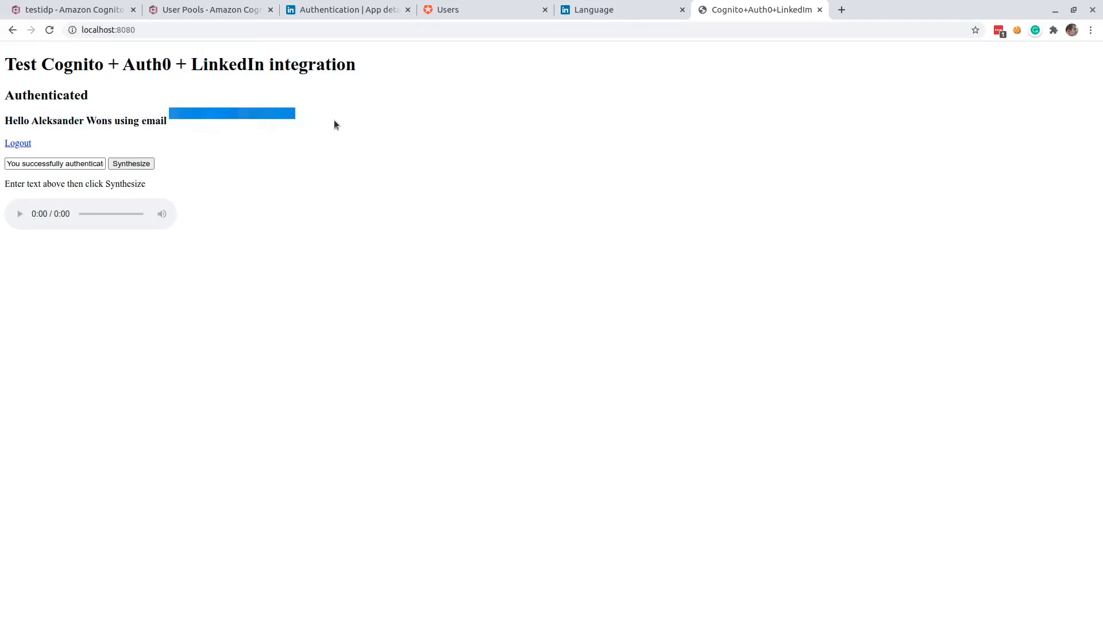
pyautogui.click(333, 120)
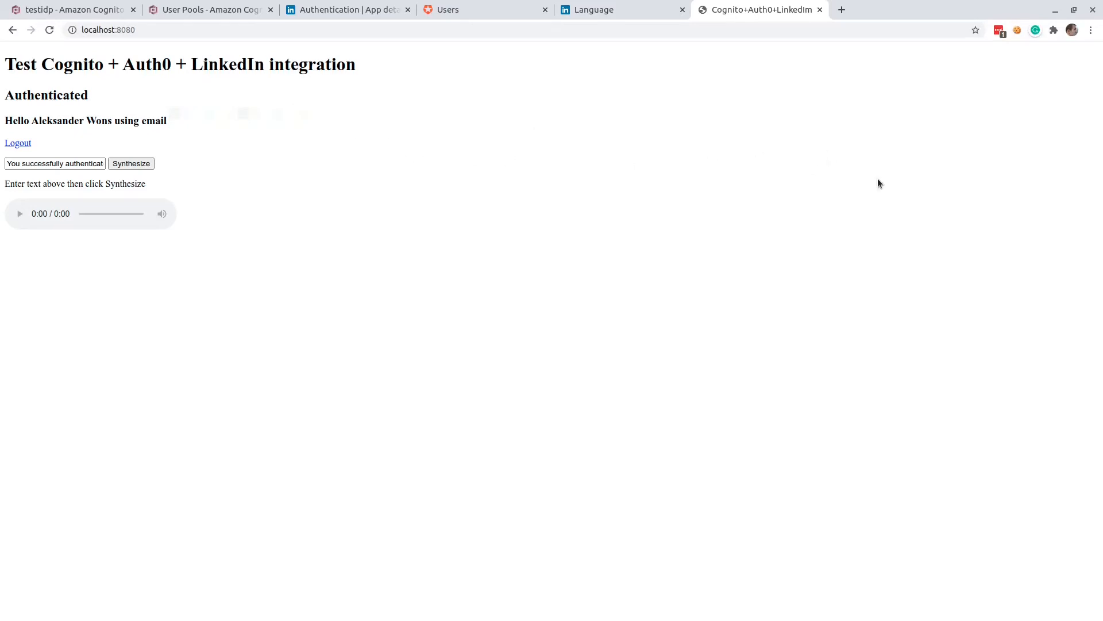
# Switch to Visual Studio Code, open views/index.pug and find the window.onload script that loads the user data.
pyautogui.hotkey('alt', 'Tab')
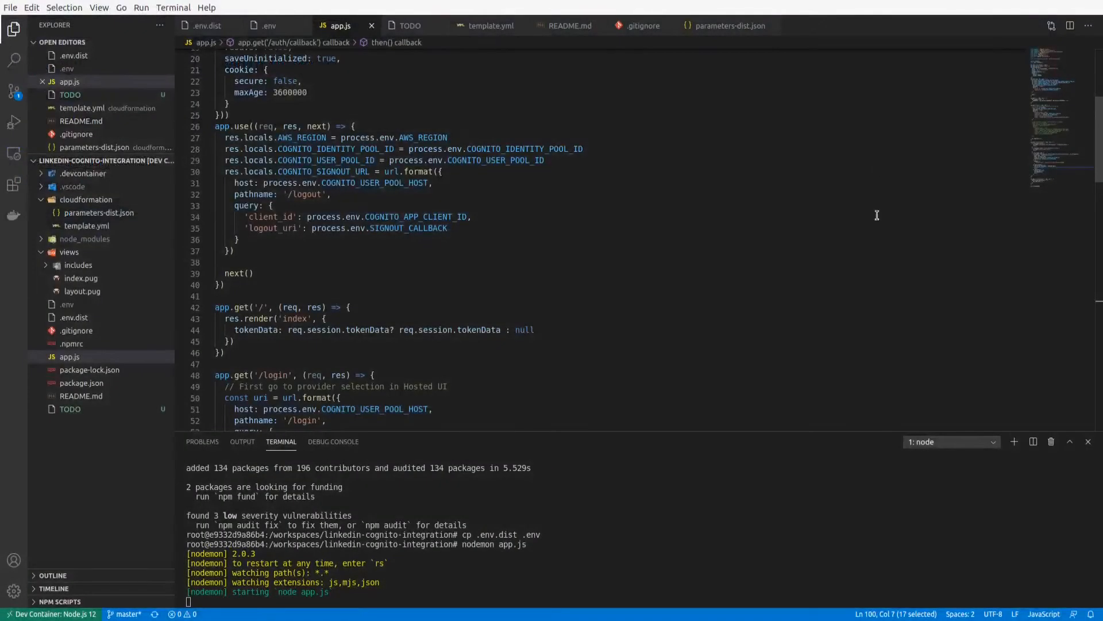
pyautogui.click(77, 279)
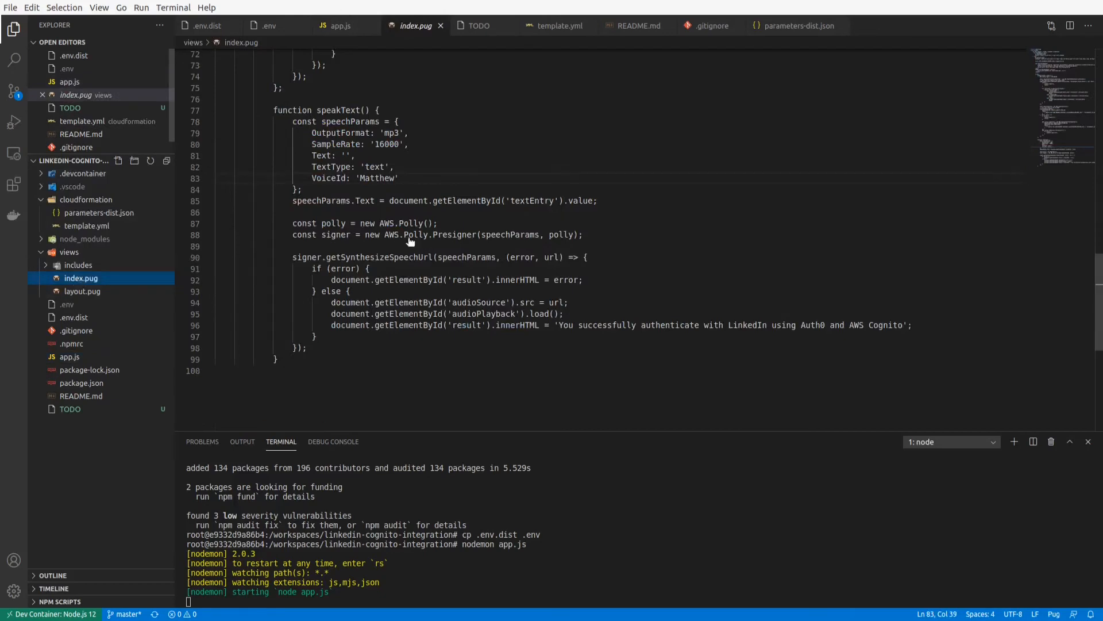
pyautogui.click(313, 190)
pyautogui.scroll(20, 313, 190)
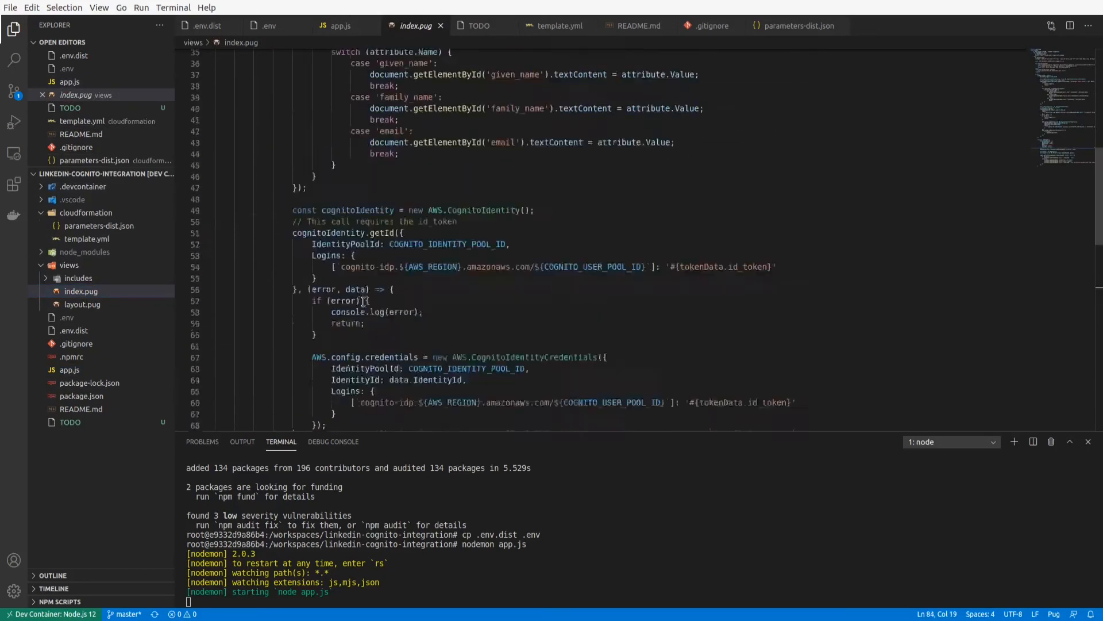
pyautogui.scroll(-4, 363, 301)
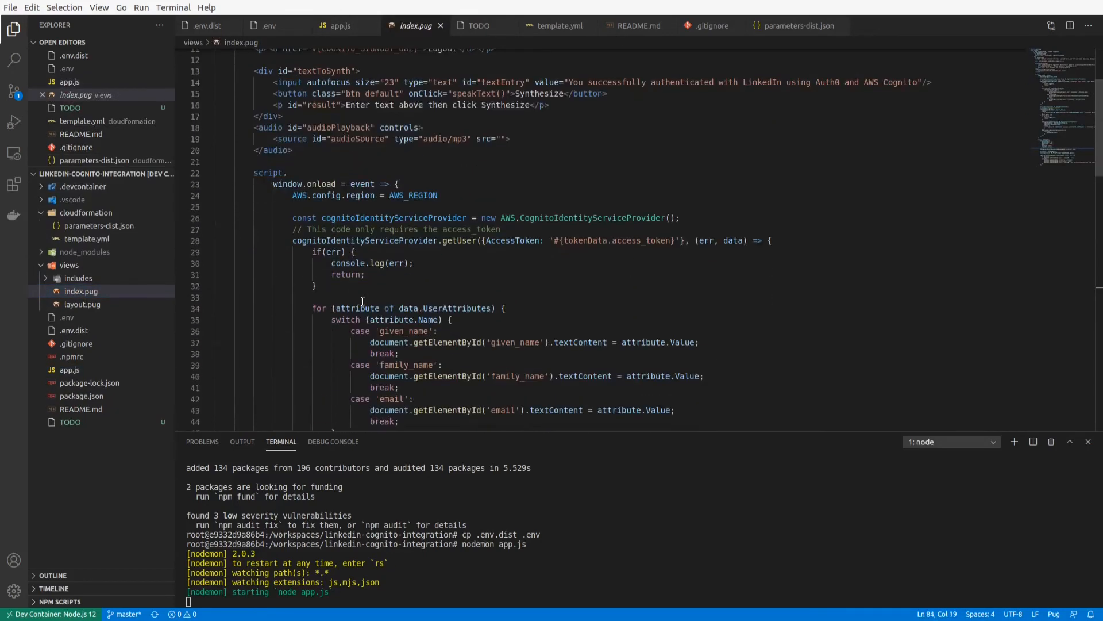
pyautogui.scroll(-1, 392, 217)
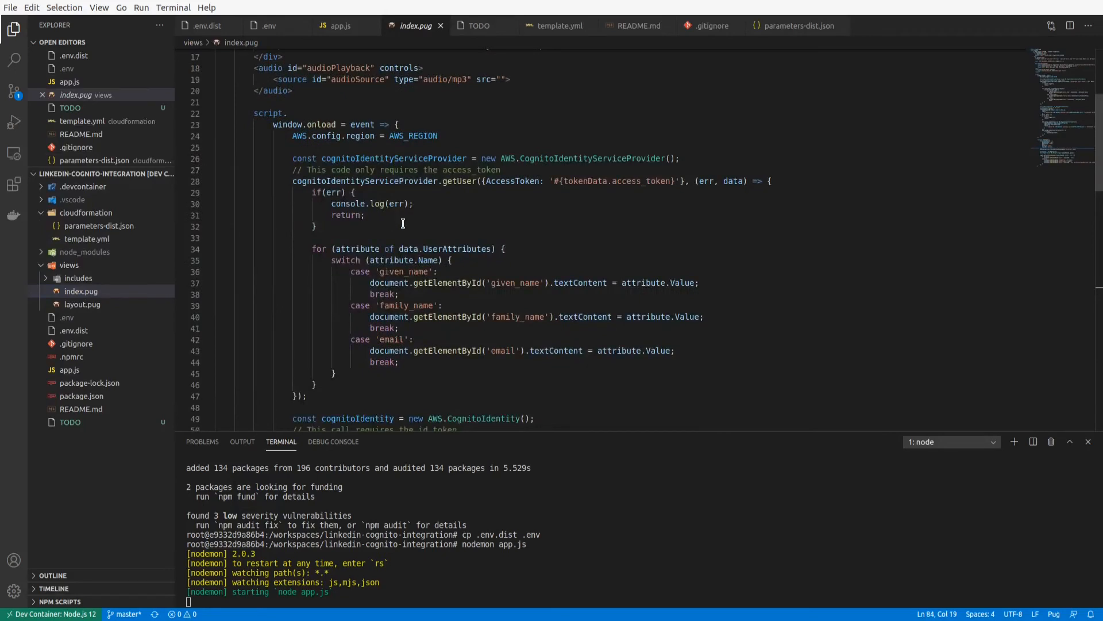
# Examine the cognitoIdentityServiceProvider.getUser call, its access_token parameter and the given_name, family_name and email handling in index.pug.
pyautogui.click(357, 158)
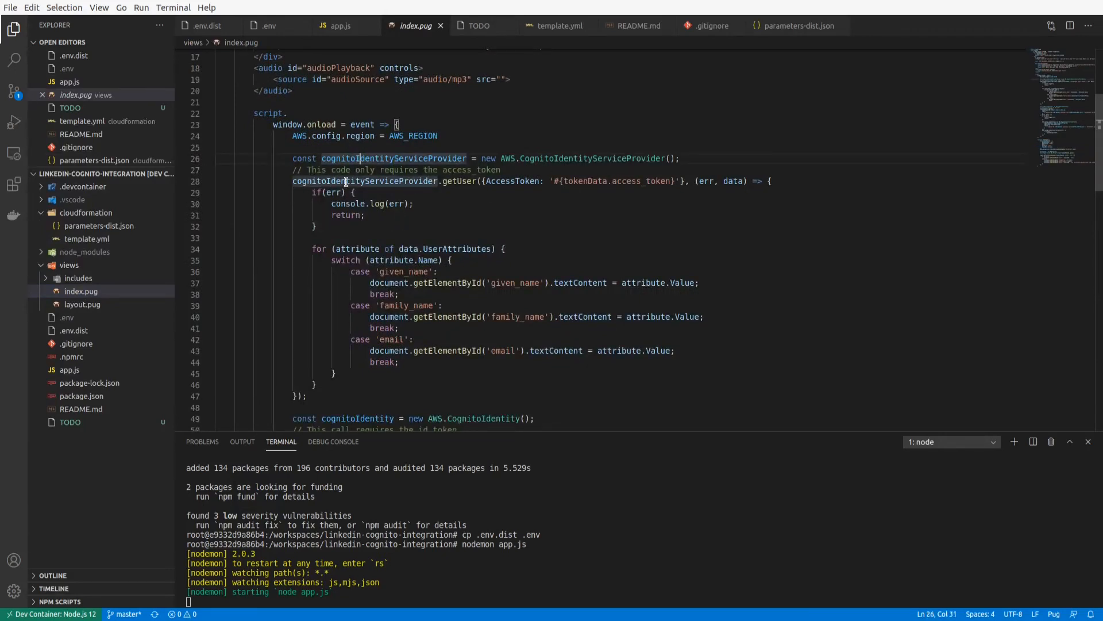
pyautogui.click(378, 216)
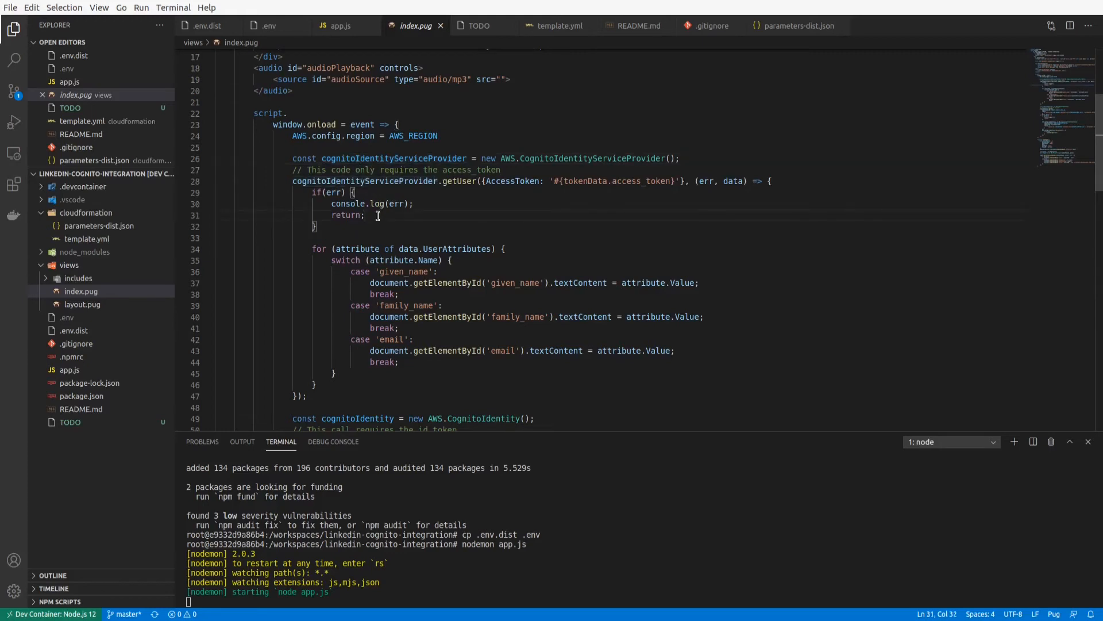
pyautogui.click(398, 271)
pyautogui.click(395, 305)
pyautogui.click(394, 339)
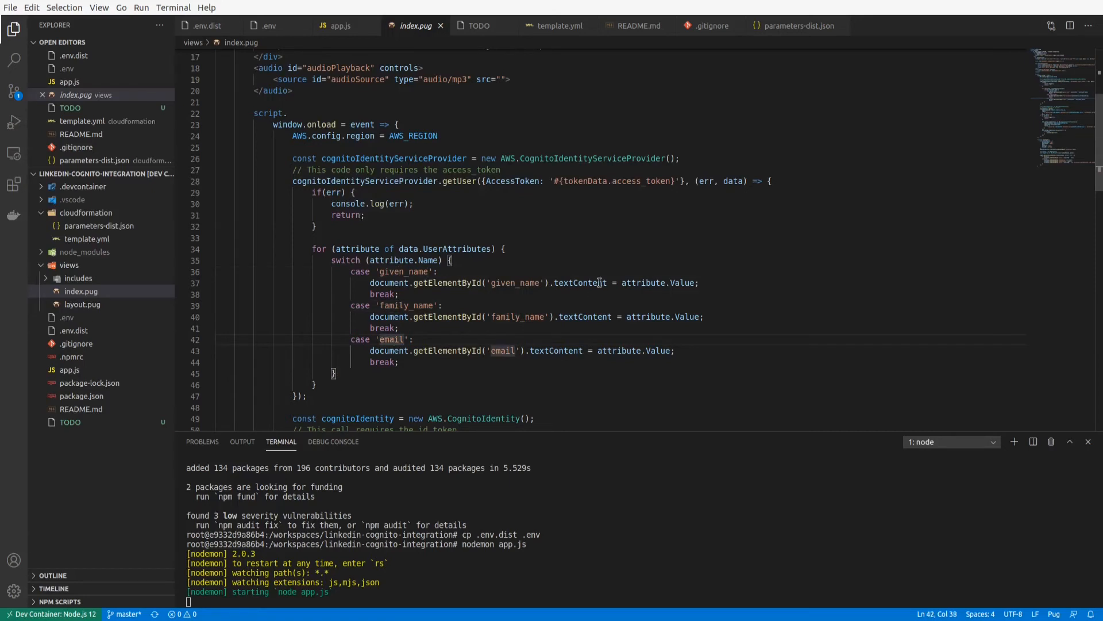
pyautogui.doubleClick(453, 182)
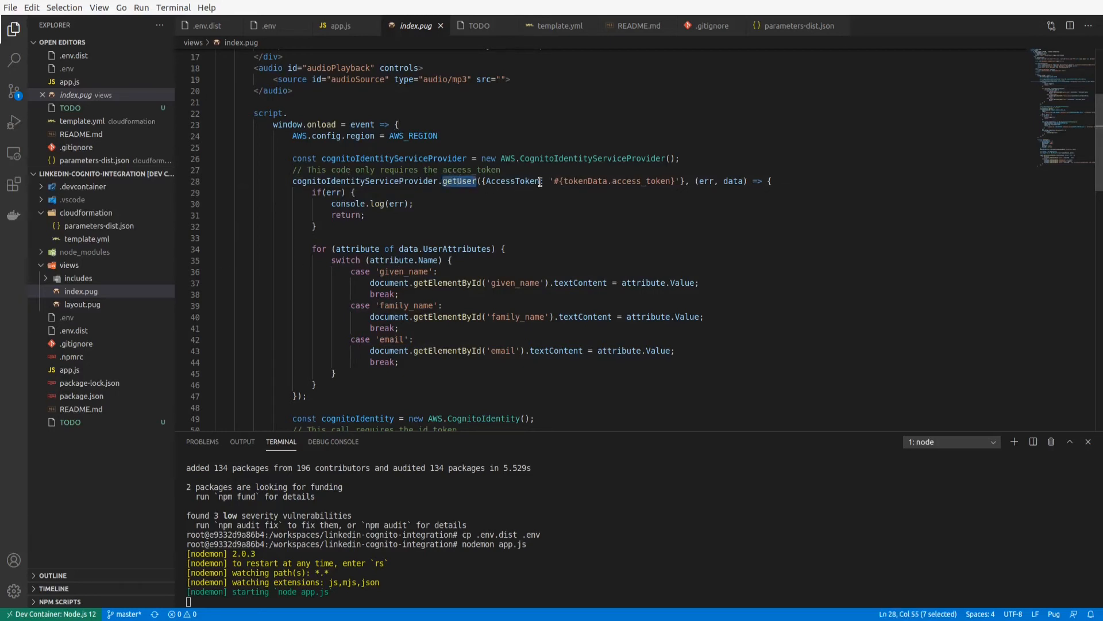
pyautogui.doubleClick(635, 181)
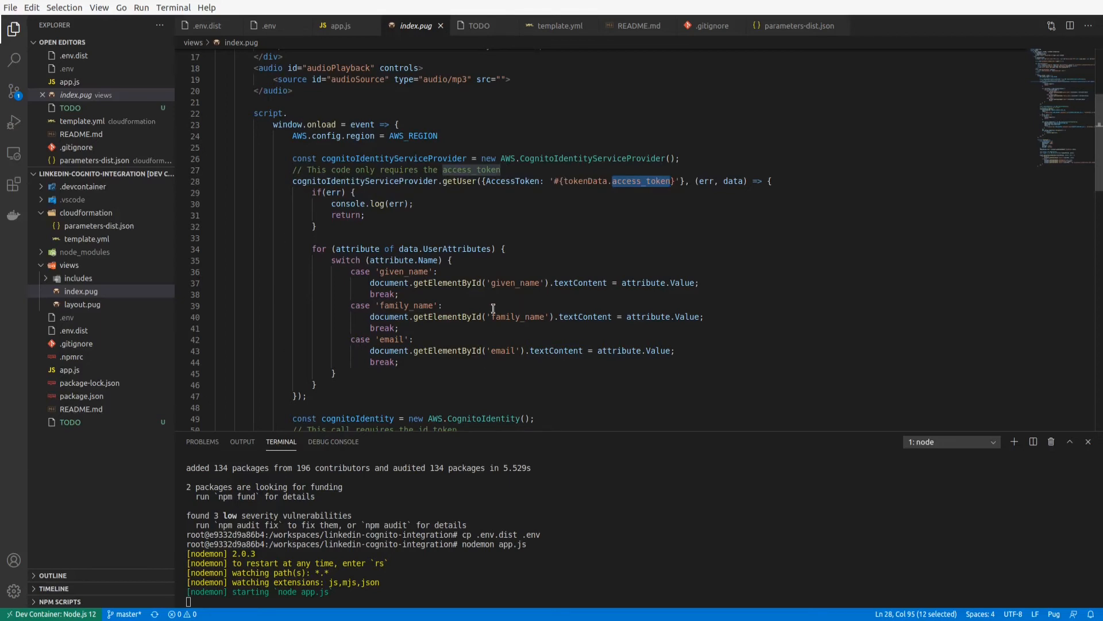
pyautogui.click(594, 180)
# Examine the cognitoIdentity.getId call in index.pug and the tokenData.id_token value passed in its Logins map.
pyautogui.scroll(-4, 432, 192)
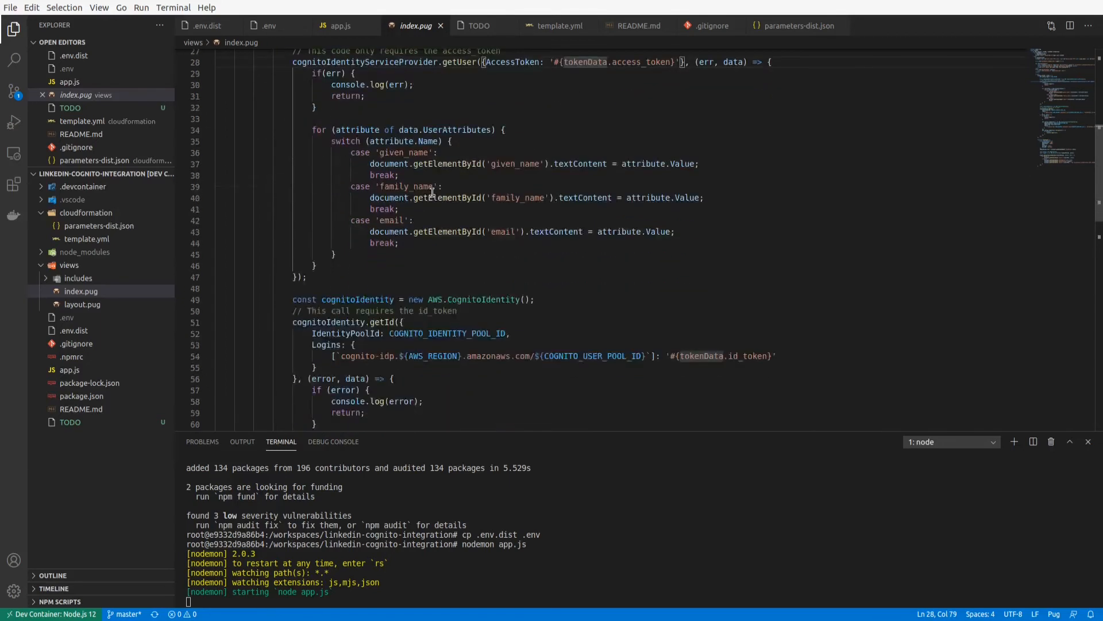
pyautogui.scroll(-3, 476, 168)
pyautogui.scroll(-1, 476, 168)
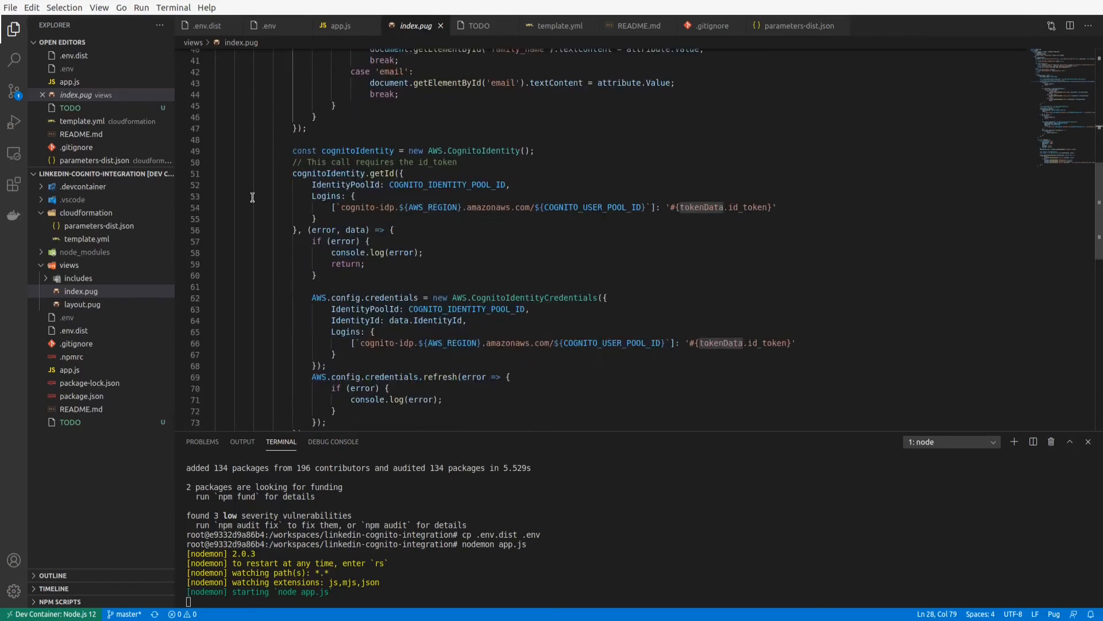
pyautogui.click(294, 152)
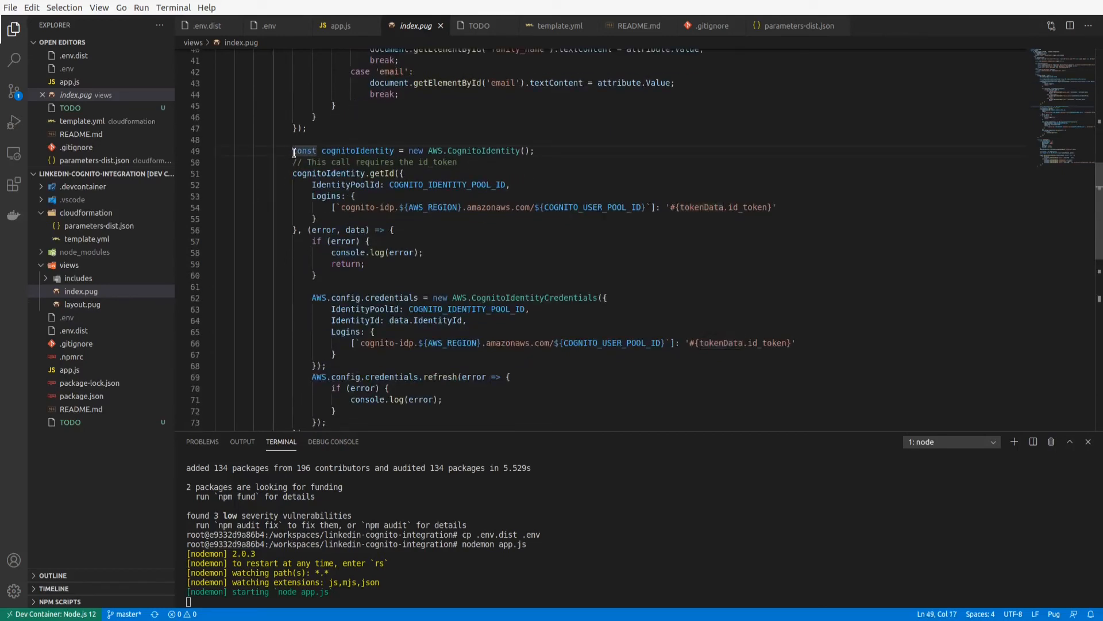
pyautogui.click(425, 168)
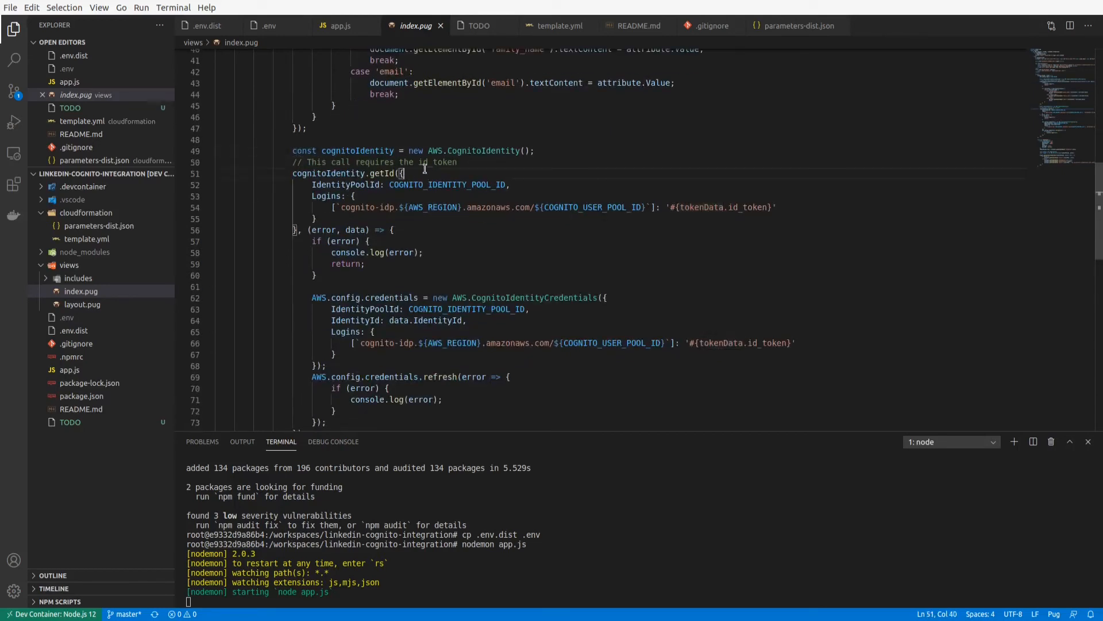
pyautogui.click(373, 173)
pyautogui.doubleClick(428, 162)
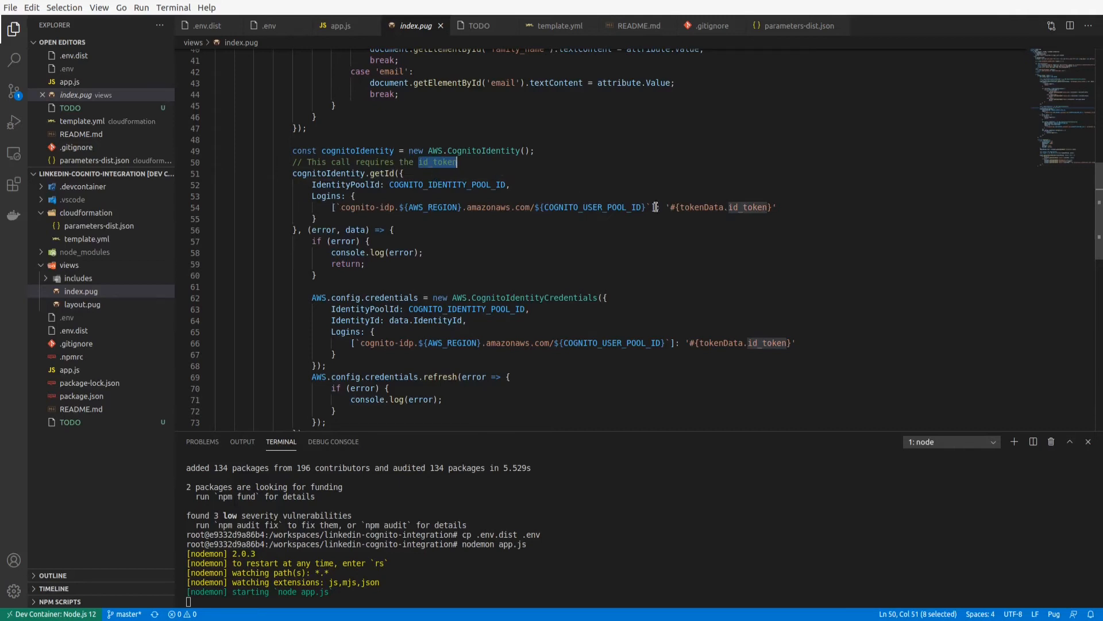
pyautogui.click(692, 207)
pyautogui.doubleClick(749, 206)
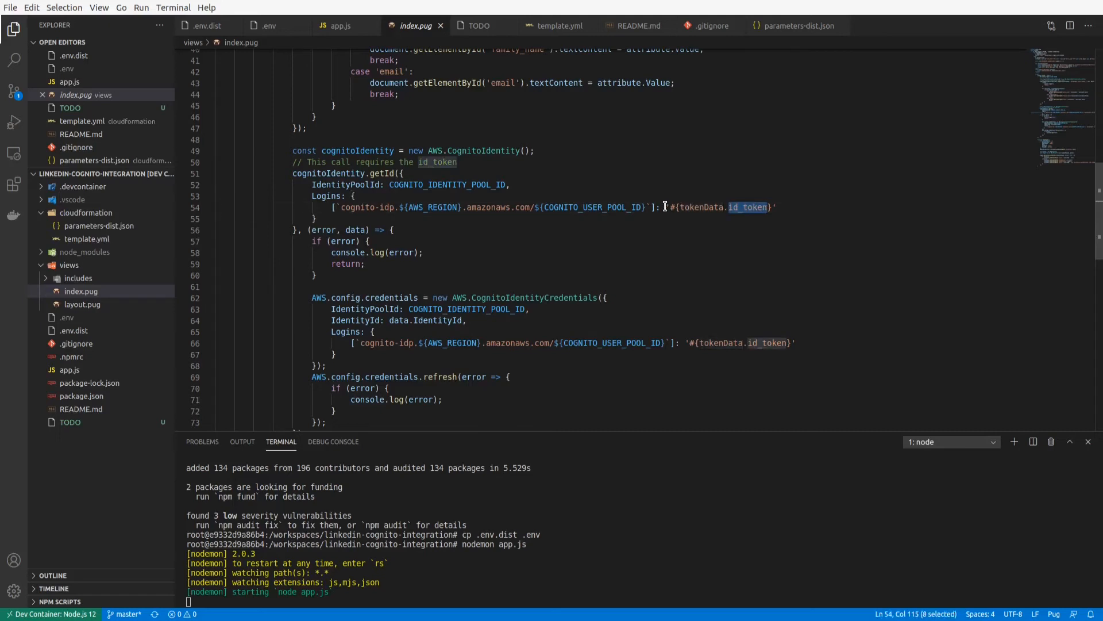
pyautogui.moveTo(665, 207); pyautogui.dragTo(794, 208)
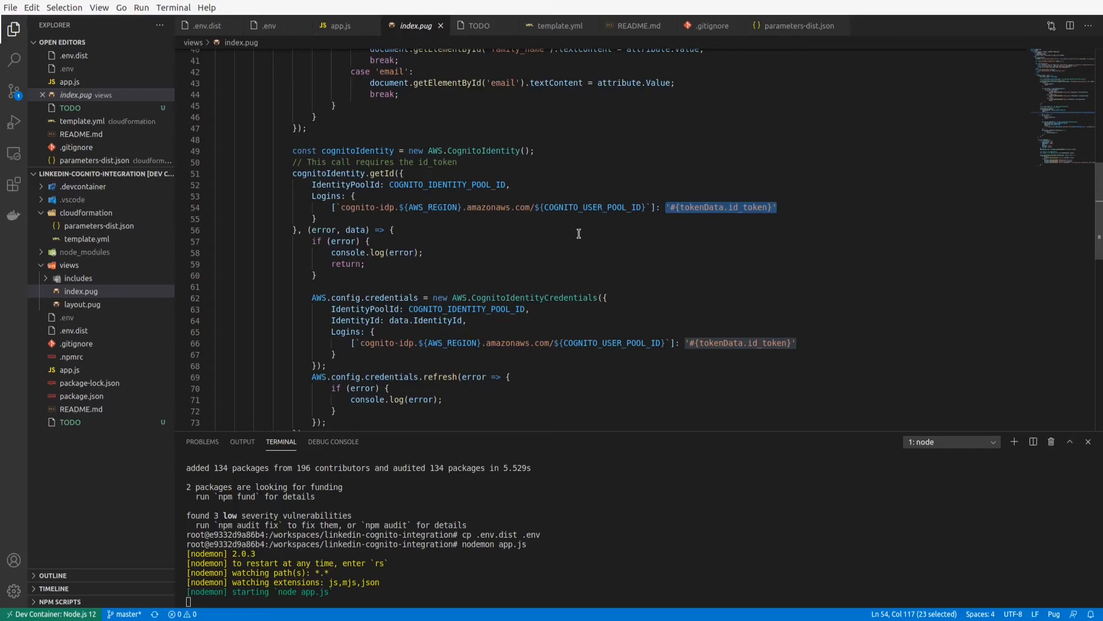
pyautogui.doubleClick(742, 207)
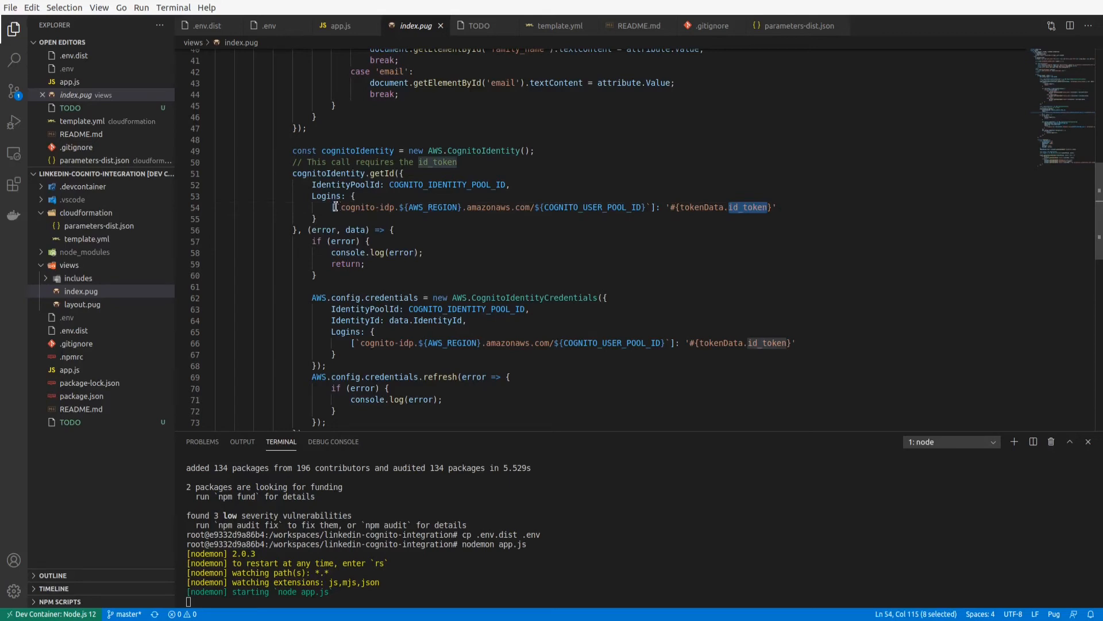
# Examine the Logins key of the getId call, built from AWS_REGION and COGNITO_USER_POOL_ID.
pyautogui.moveTo(336, 207); pyautogui.dragTo(650, 208)
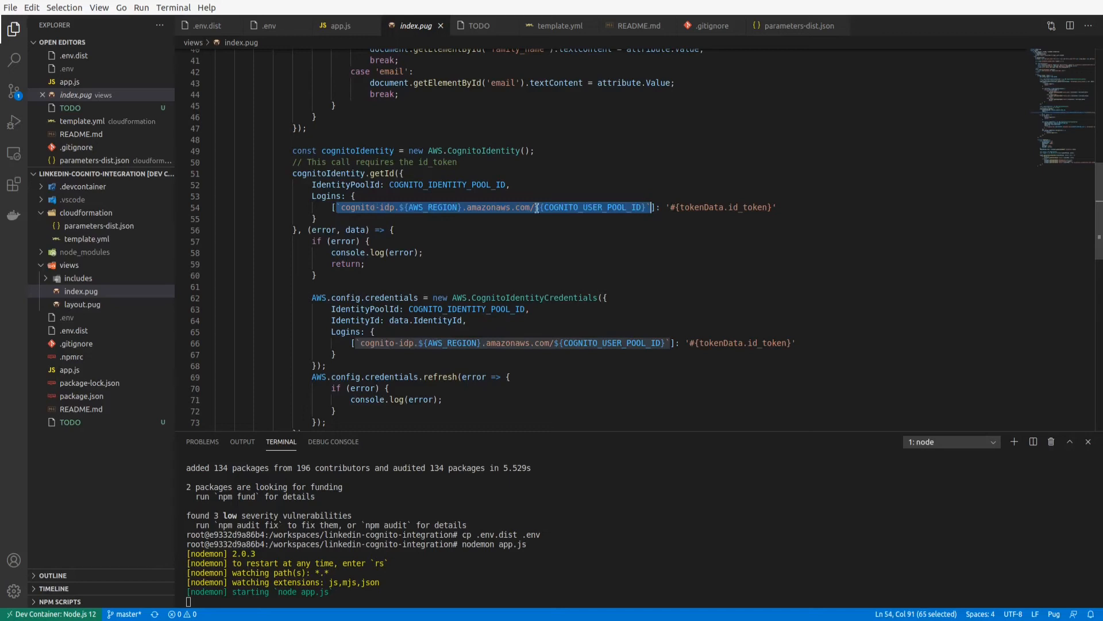
pyautogui.click(753, 208)
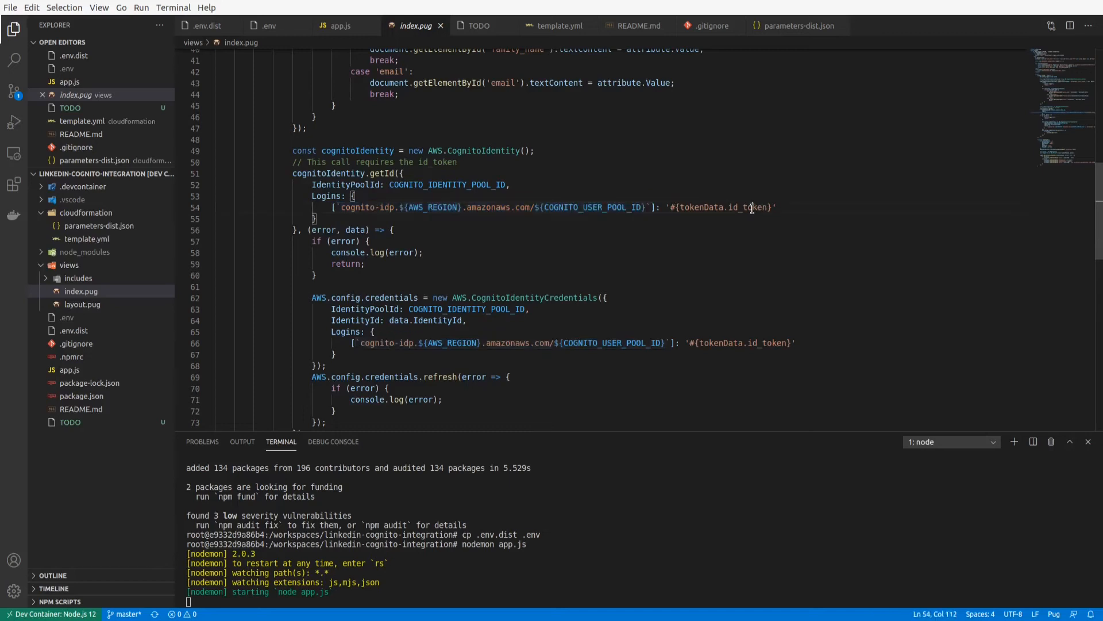
pyautogui.doubleClick(589, 208)
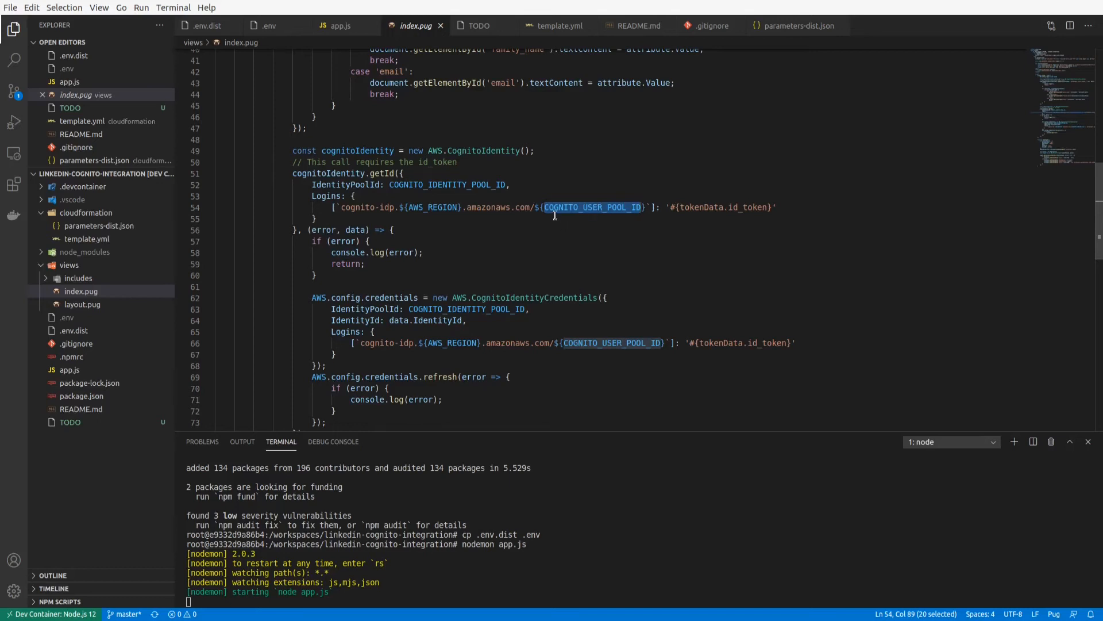
pyautogui.click(503, 206)
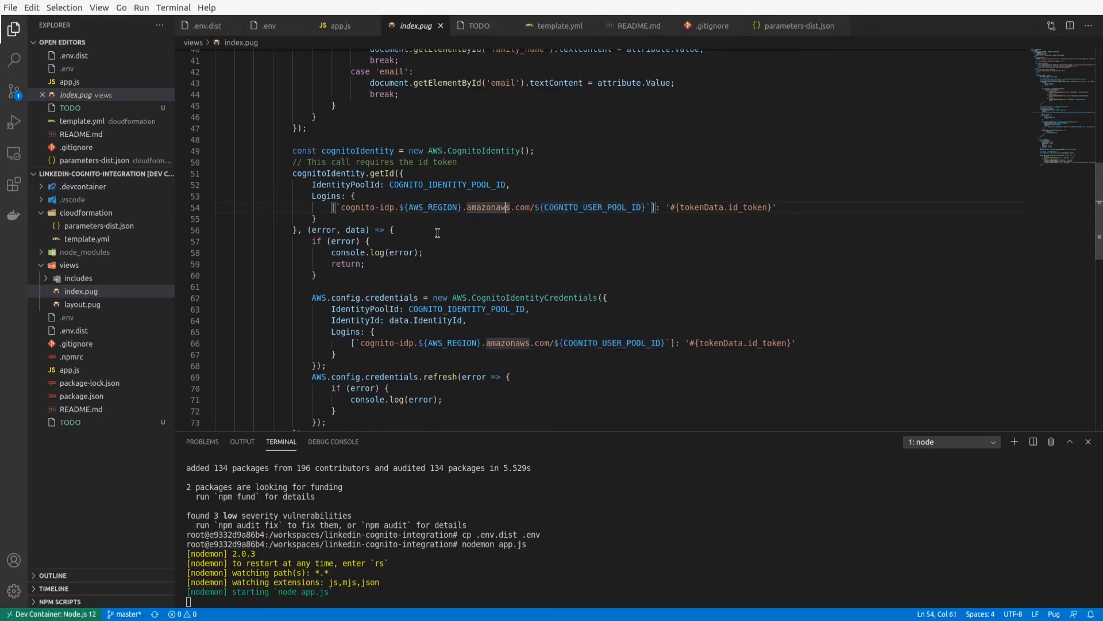
# Examine the AWS.CognitoIdentityCredentials configuration in index.pug, including data.IdentityId and the Logins map with COGNITO_USER_POOL_ID and tokenData.id_token.
pyautogui.scroll(-2, 437, 233)
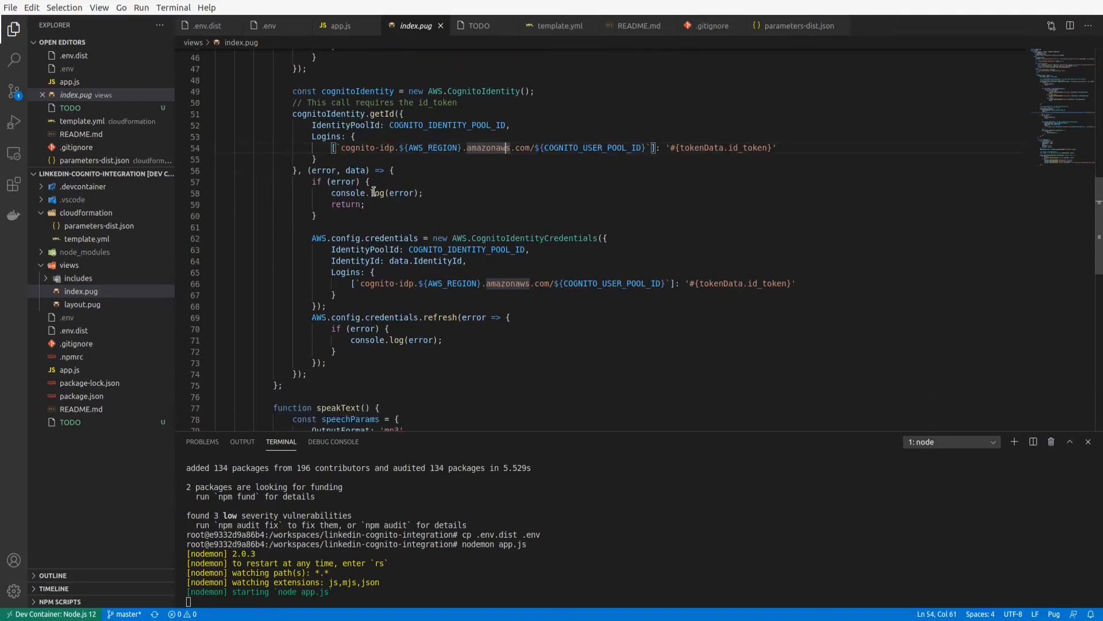
pyautogui.click(376, 182)
pyautogui.scroll(-1, 376, 182)
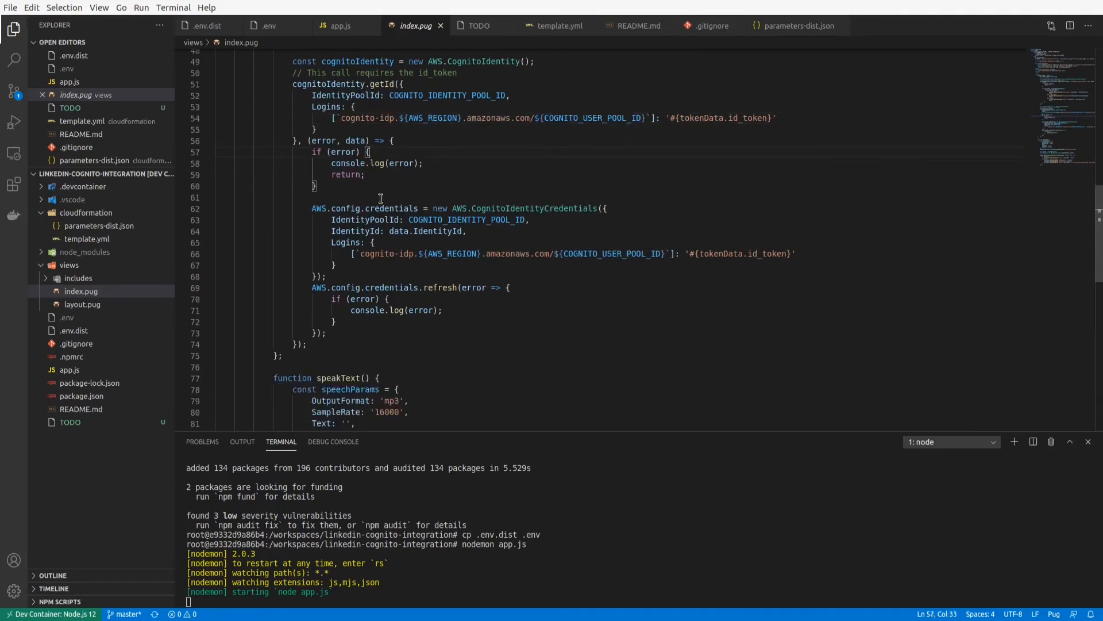
pyautogui.moveTo(389, 231); pyautogui.dragTo(463, 230)
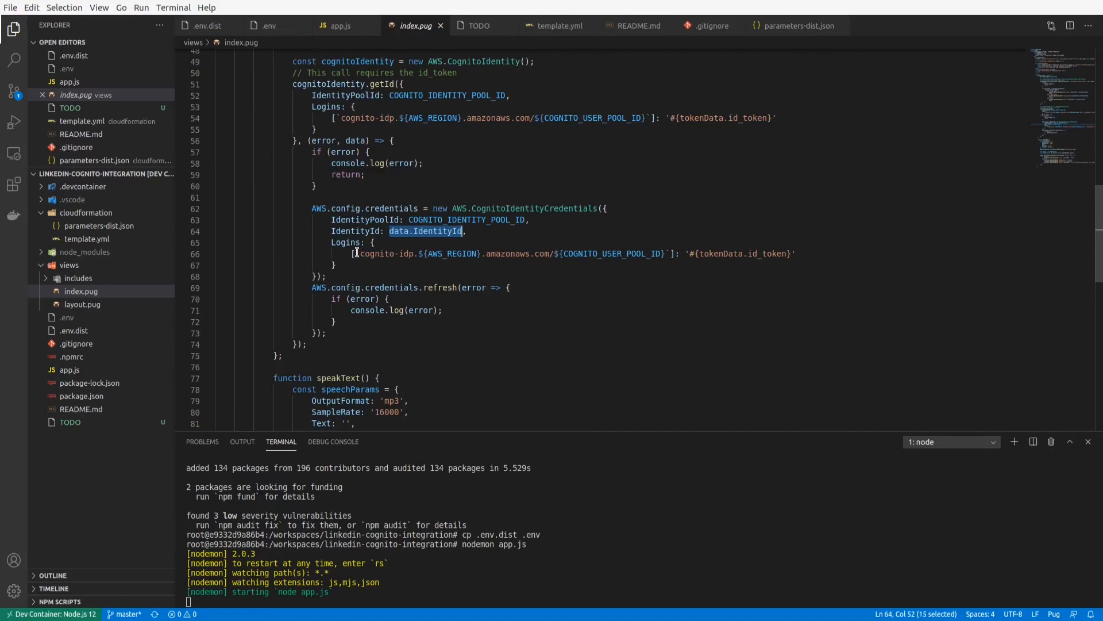
pyautogui.moveTo(356, 254); pyautogui.dragTo(671, 255)
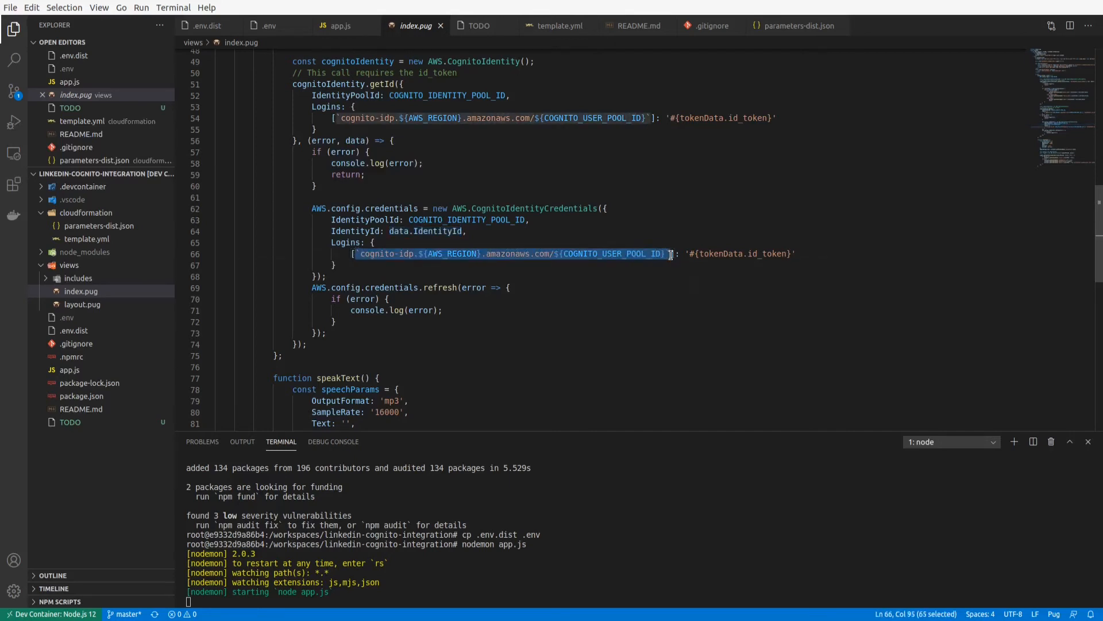
pyautogui.doubleClick(764, 254)
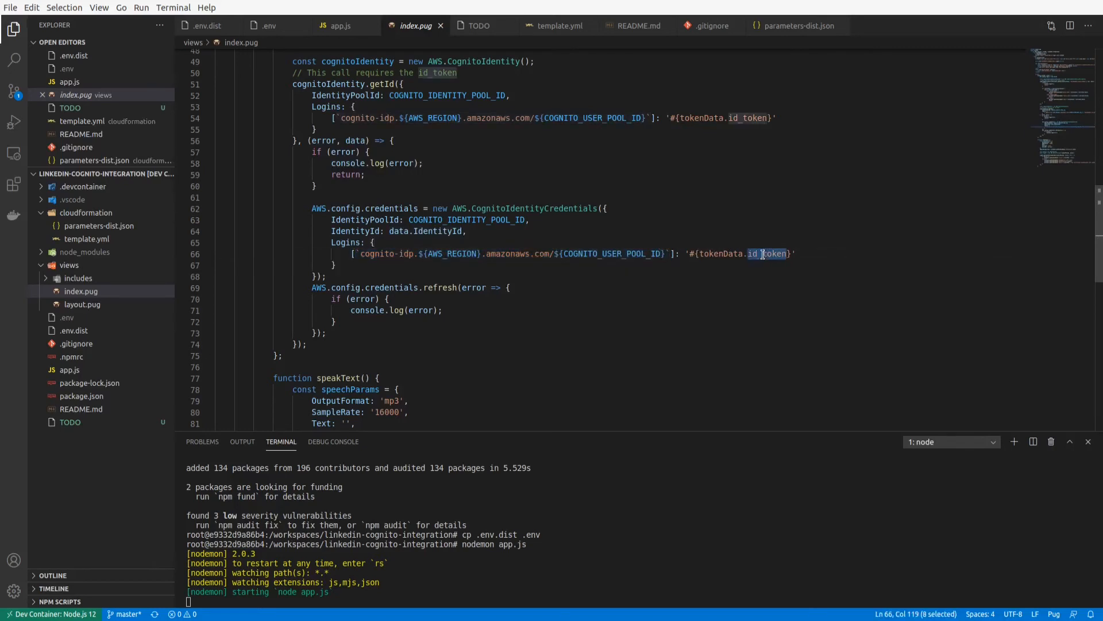
pyautogui.doubleClick(595, 254)
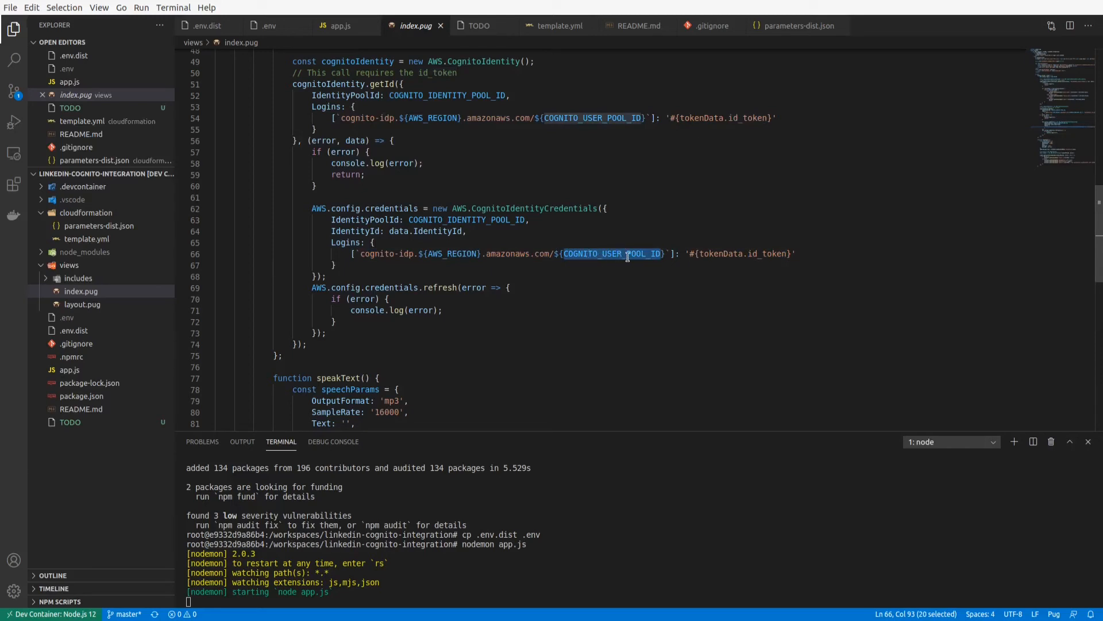
pyautogui.doubleClick(759, 253)
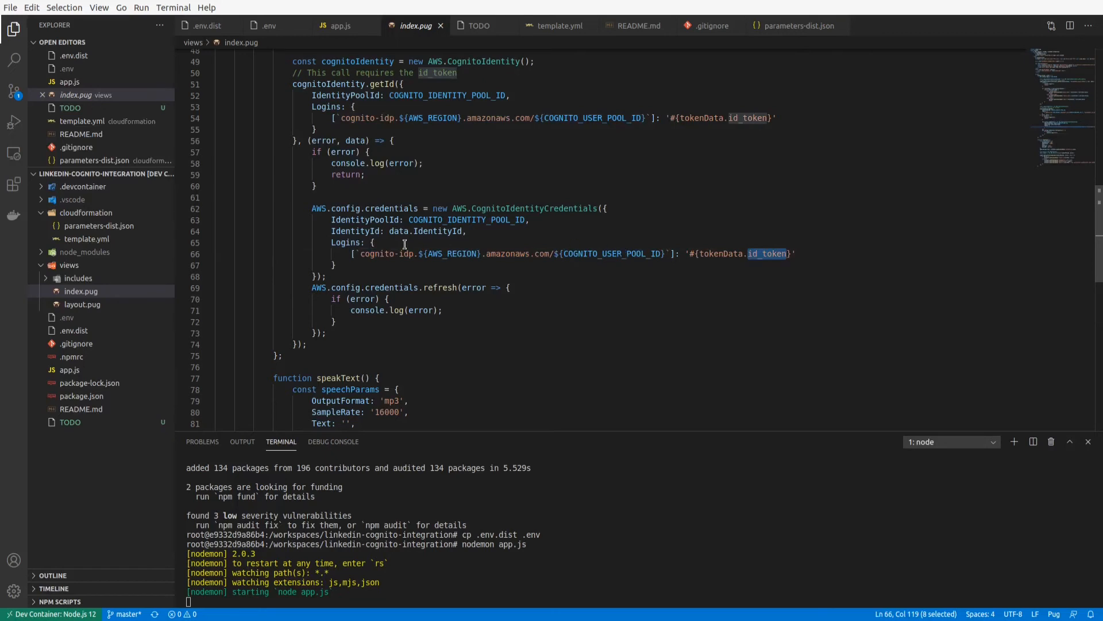
pyautogui.click(342, 278)
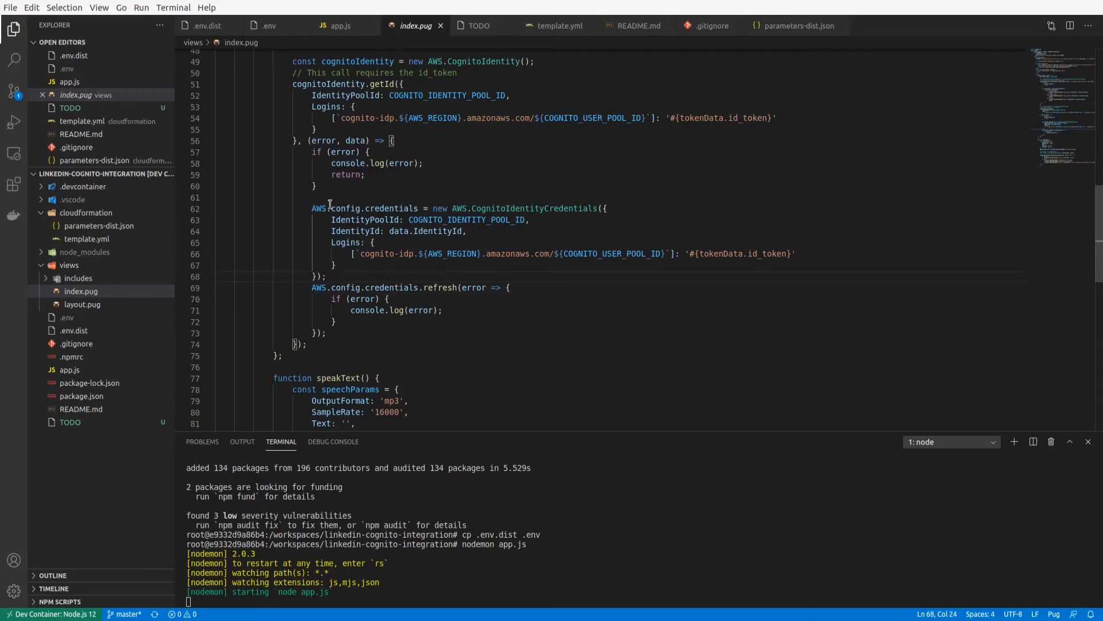
# Examine the AWS.config.credentials.refresh call and its error handling in index.pug.
pyautogui.moveTo(311, 208); pyautogui.dragTo(408, 332)
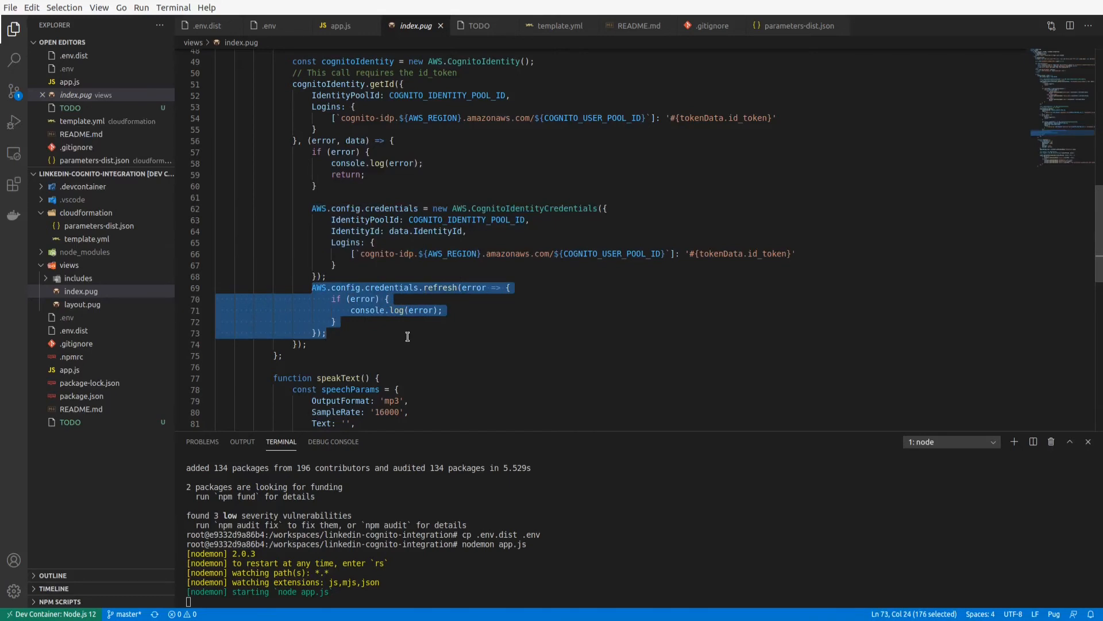
pyautogui.doubleClick(441, 288)
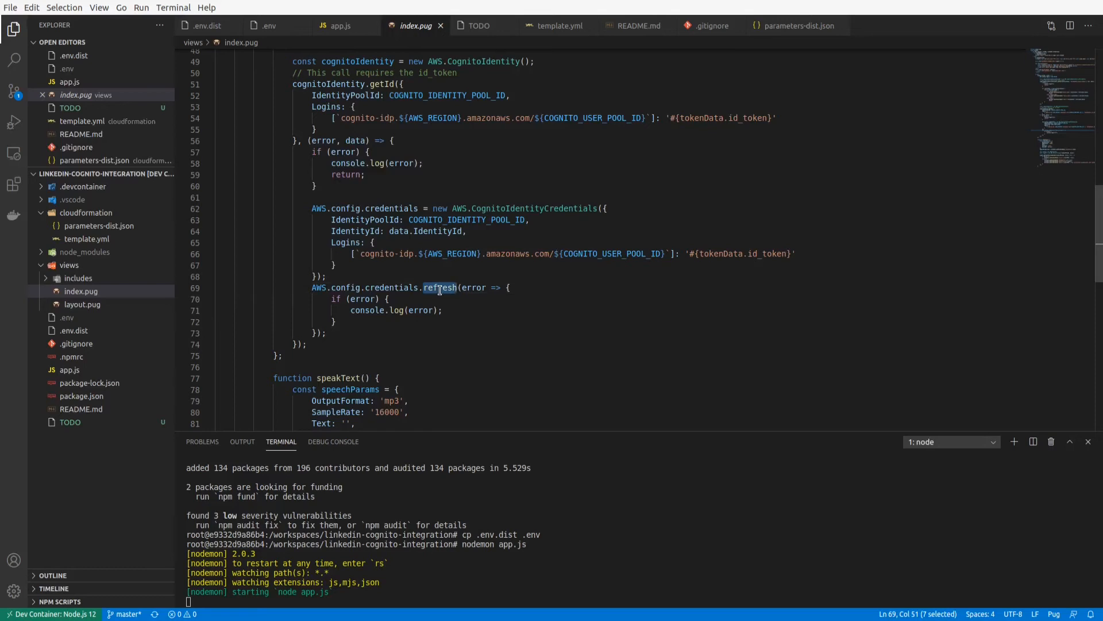
pyautogui.click(409, 324)
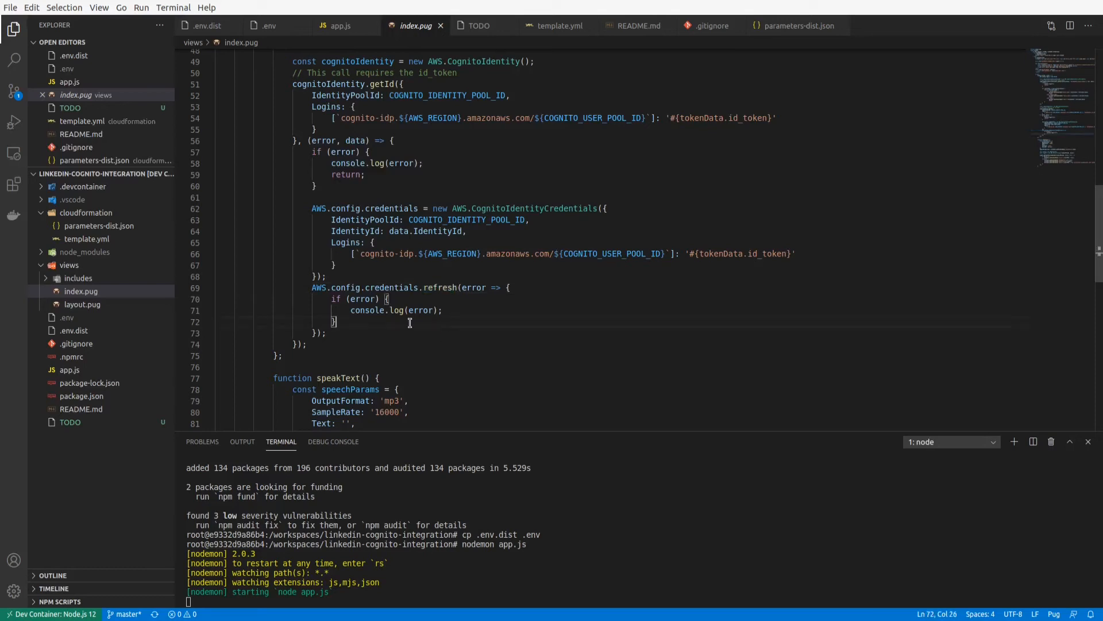
pyautogui.click(393, 328)
pyautogui.doubleClick(427, 287)
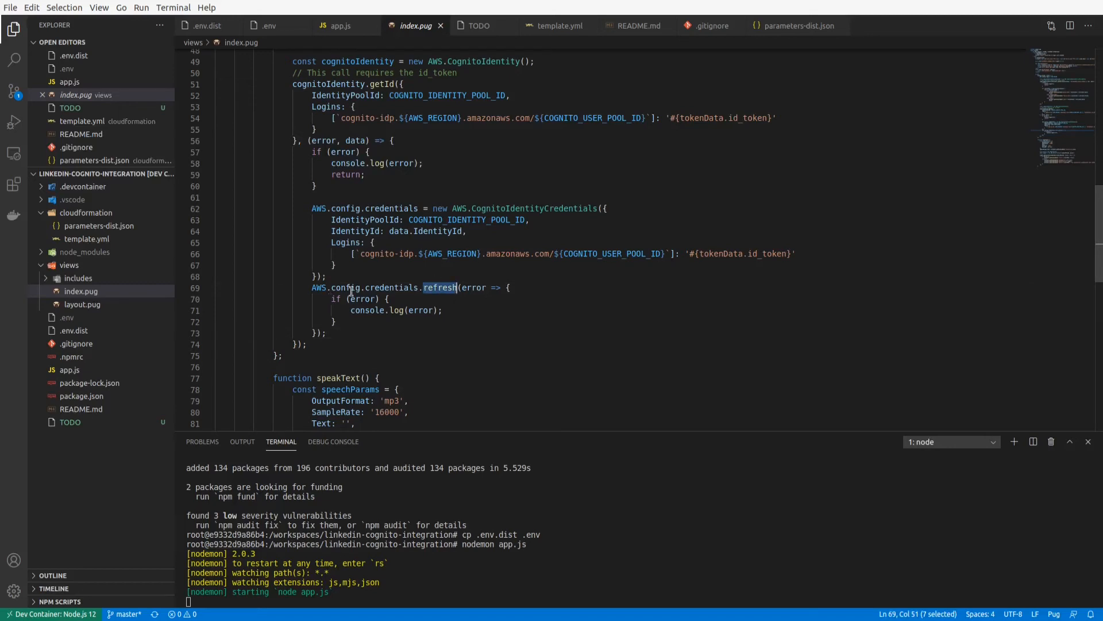
pyautogui.click(342, 328)
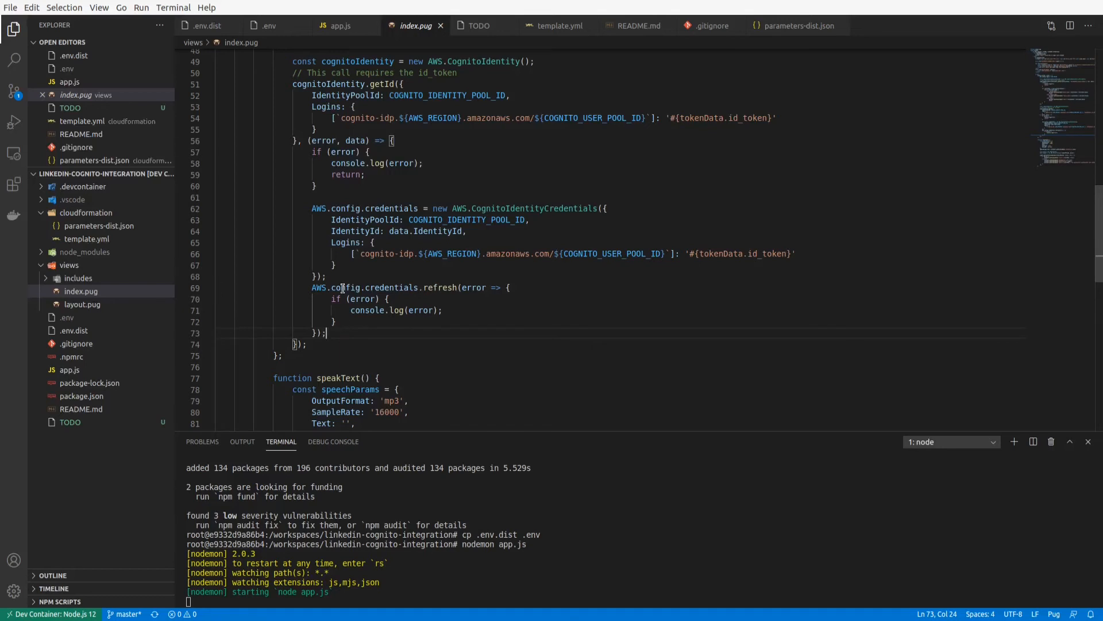
# Examine the speakText function in index.pug, covering speechParams, the AWS.Polly presigner and the getSynthesizeSpeechUrl callback.
pyautogui.scroll(-4, 343, 287)
pyautogui.click(388, 229)
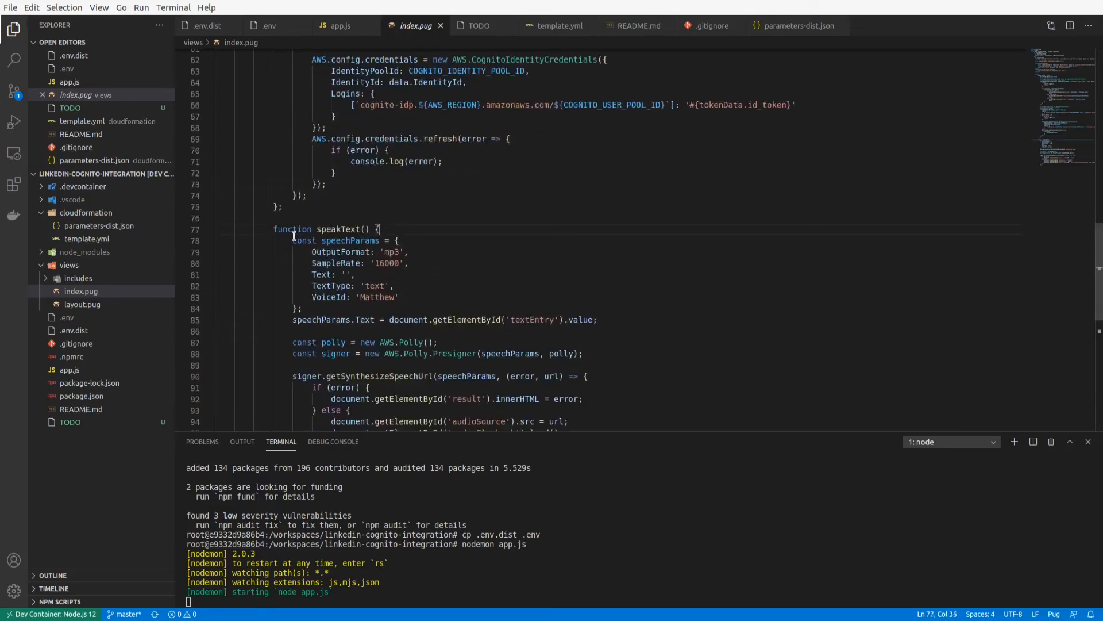
pyautogui.doubleClick(325, 229)
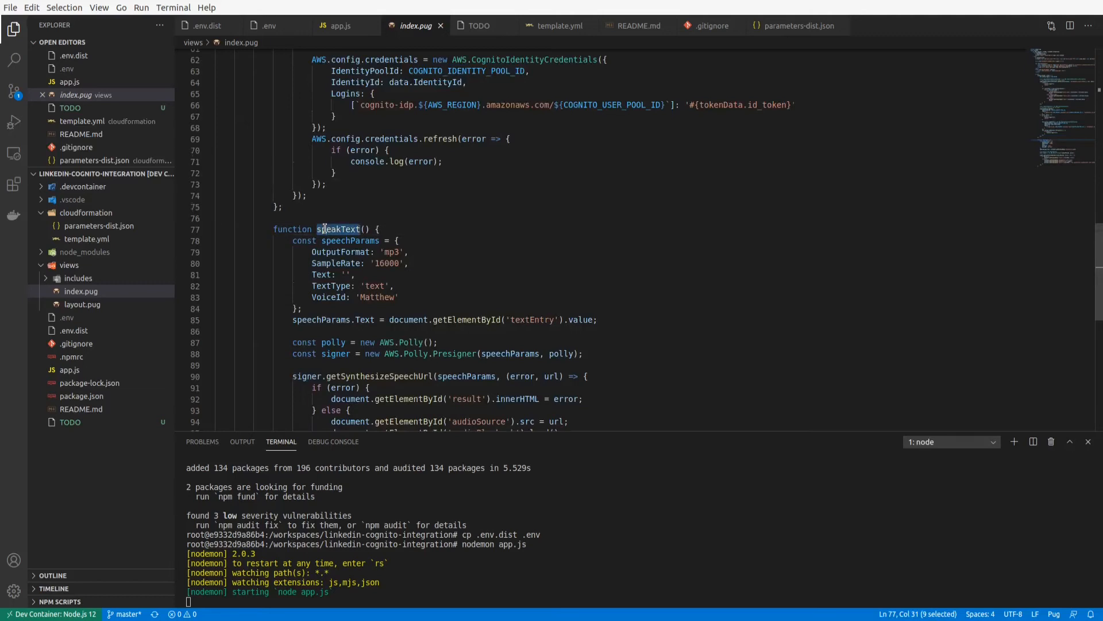
pyautogui.scroll(-4, 325, 229)
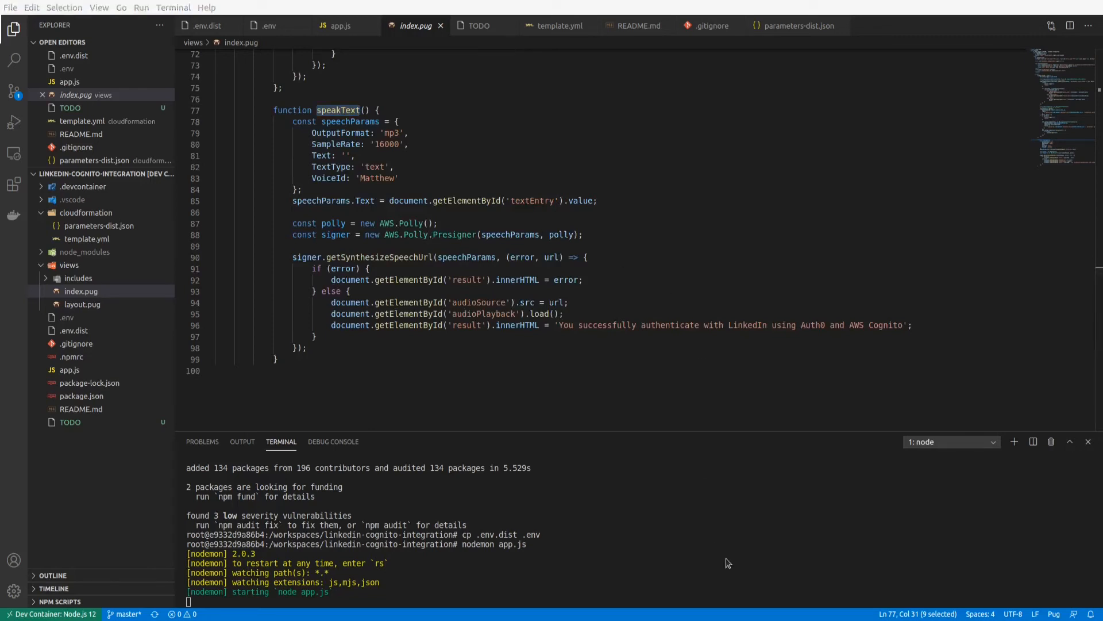
# Switch to the browser's localhost:8080 demo page, synthesize speech from the prefilled text and play the audio.
pyautogui.hotkey('alt', 'Tab')
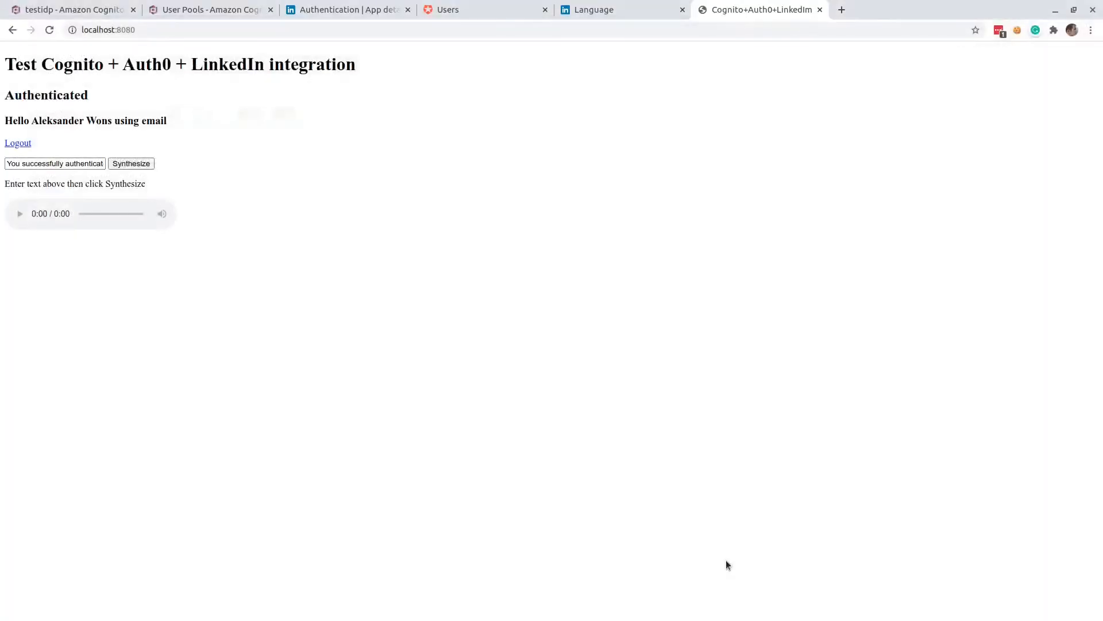
pyautogui.click(129, 164)
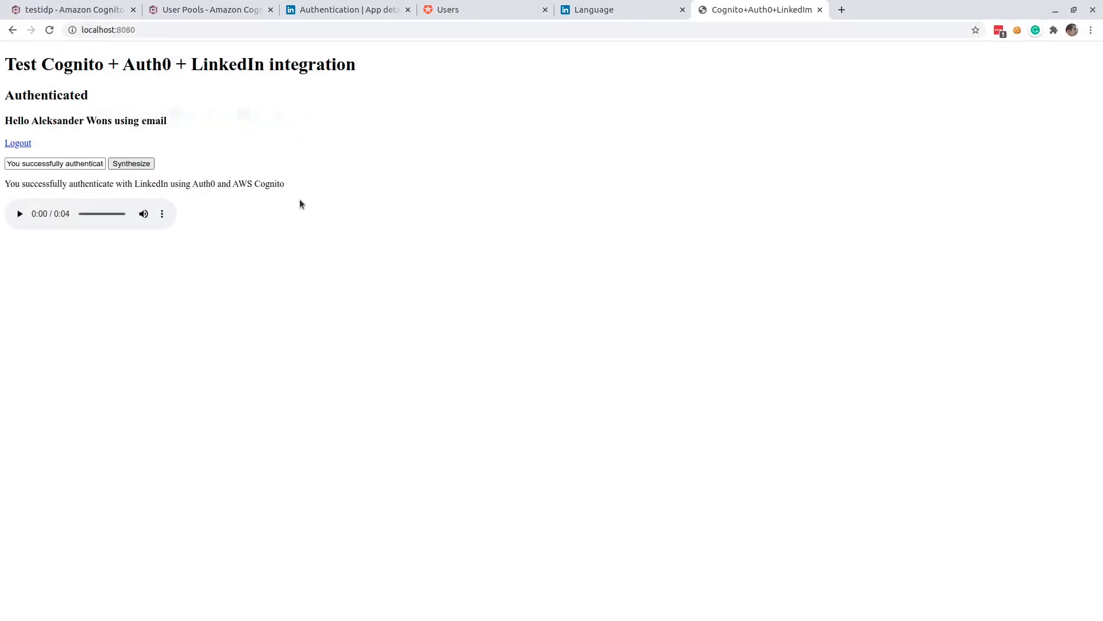
pyautogui.click(18, 215)
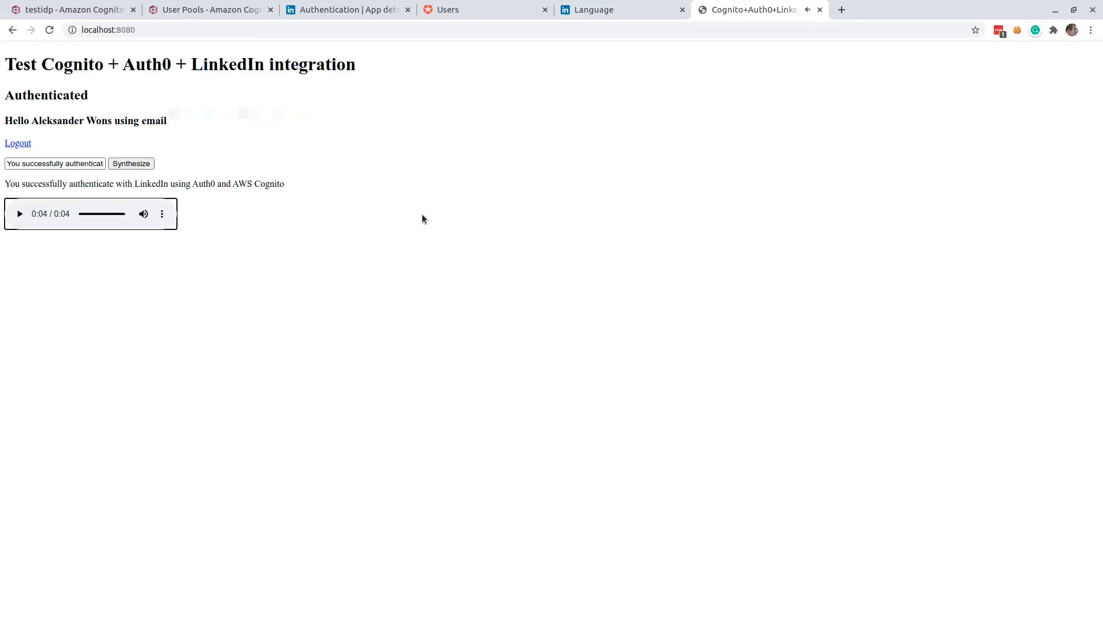
pyautogui.click(428, 268)
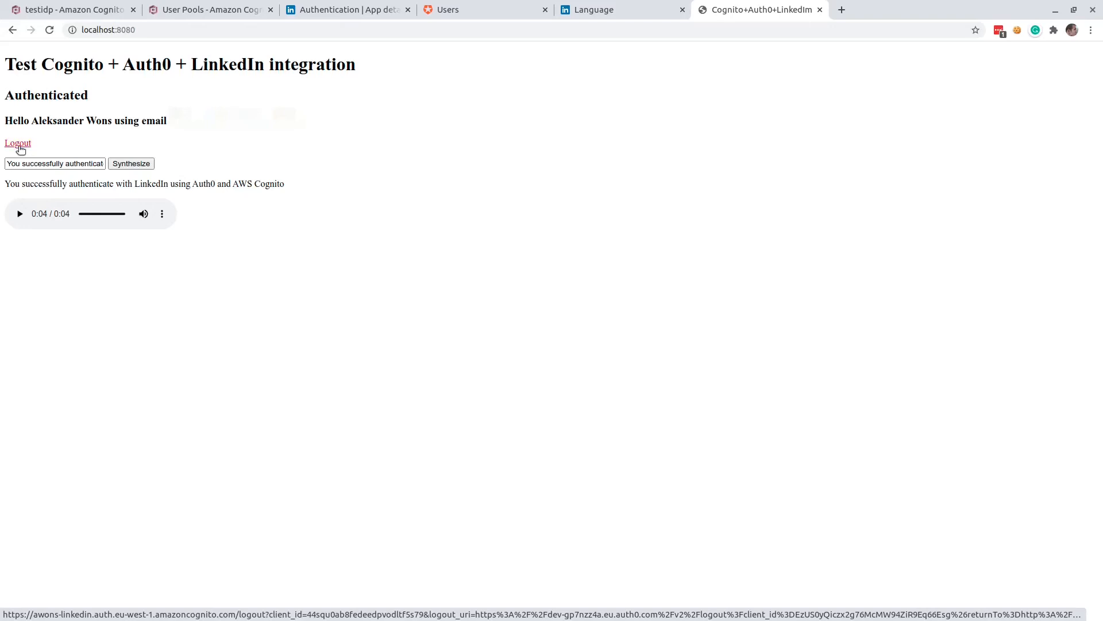
# Log out of the demo app and refresh the user lists in Auth0 and in the testuserpool of Cognito.
pyautogui.click(20, 146)
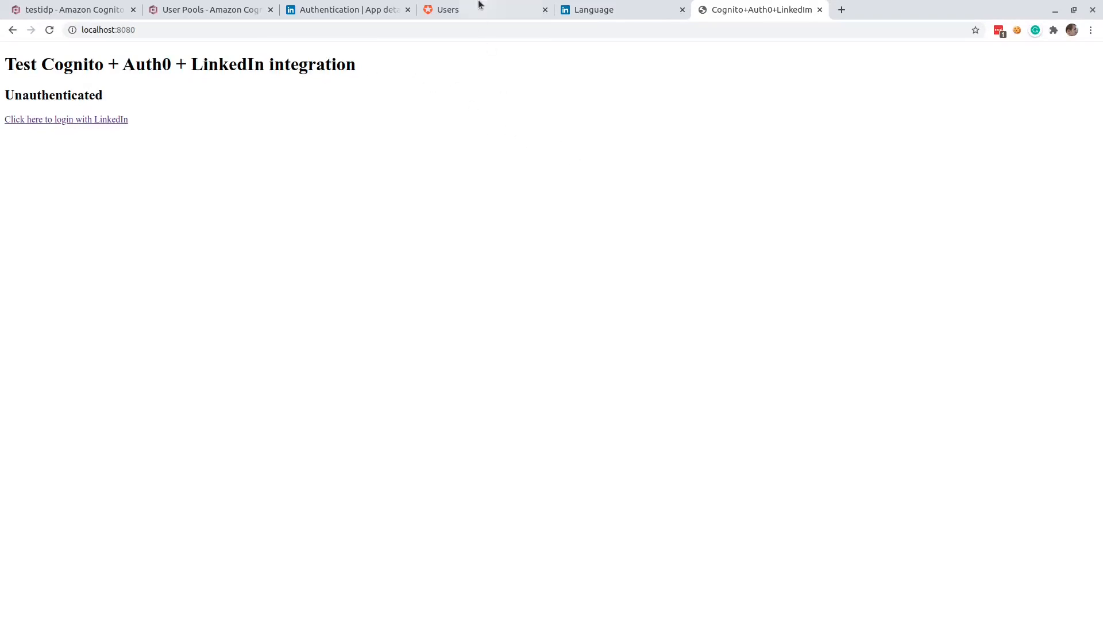
pyautogui.click(447, 9)
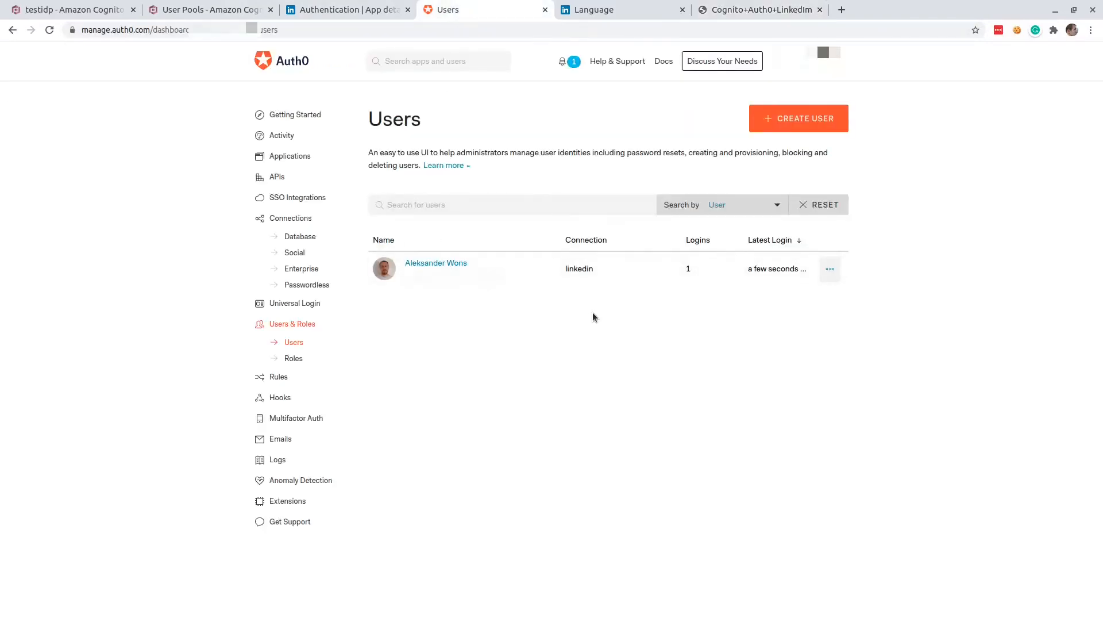
pyautogui.press('F5')
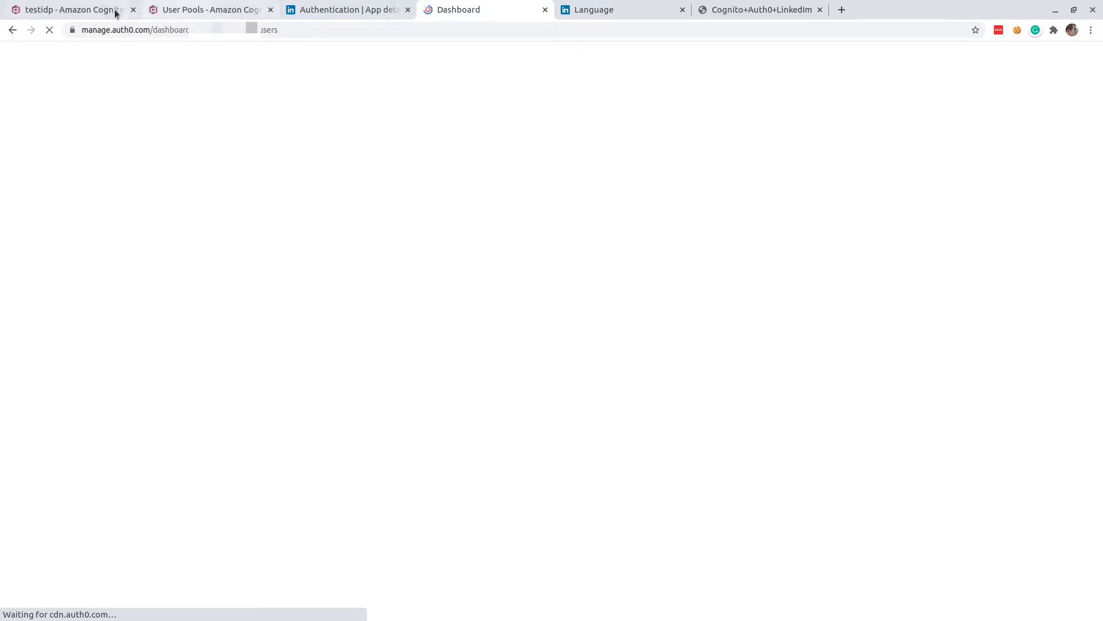
pyautogui.click(215, 15)
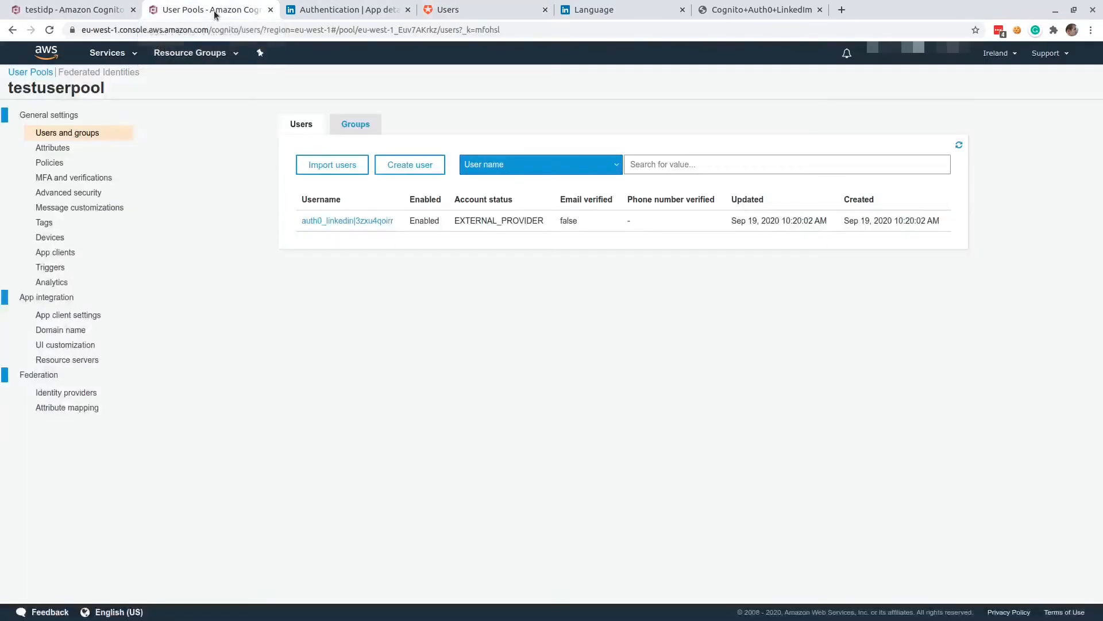
pyautogui.click(960, 146)
# Sign back in to the demo app with LinkedIn through Auth0, and synthesize and play the prefilled text.
pyautogui.click(723, 10)
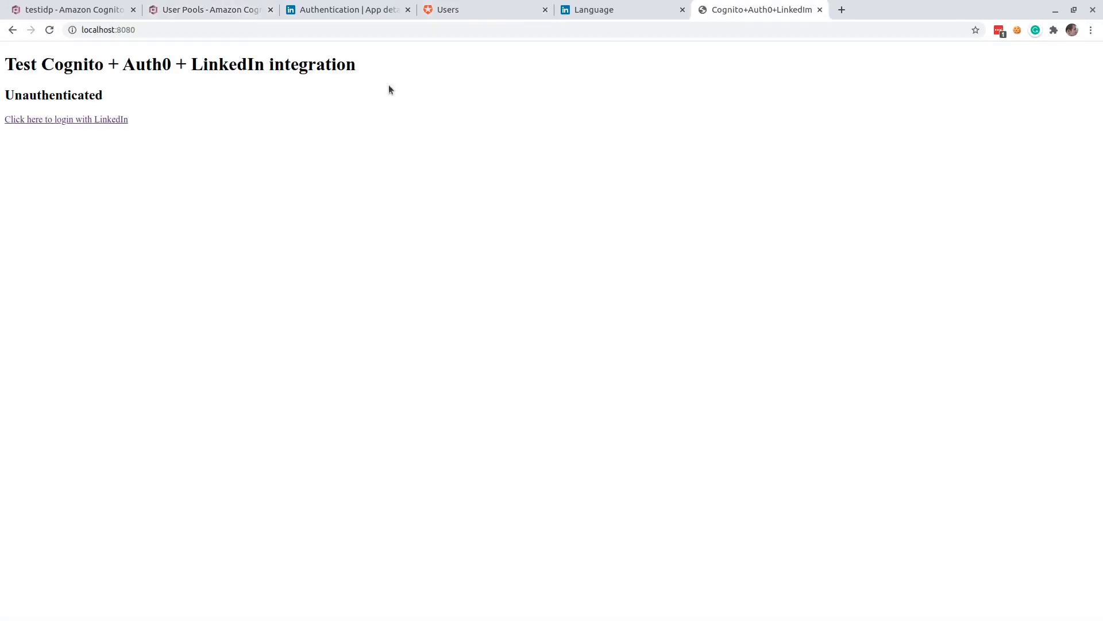
pyautogui.click(84, 122)
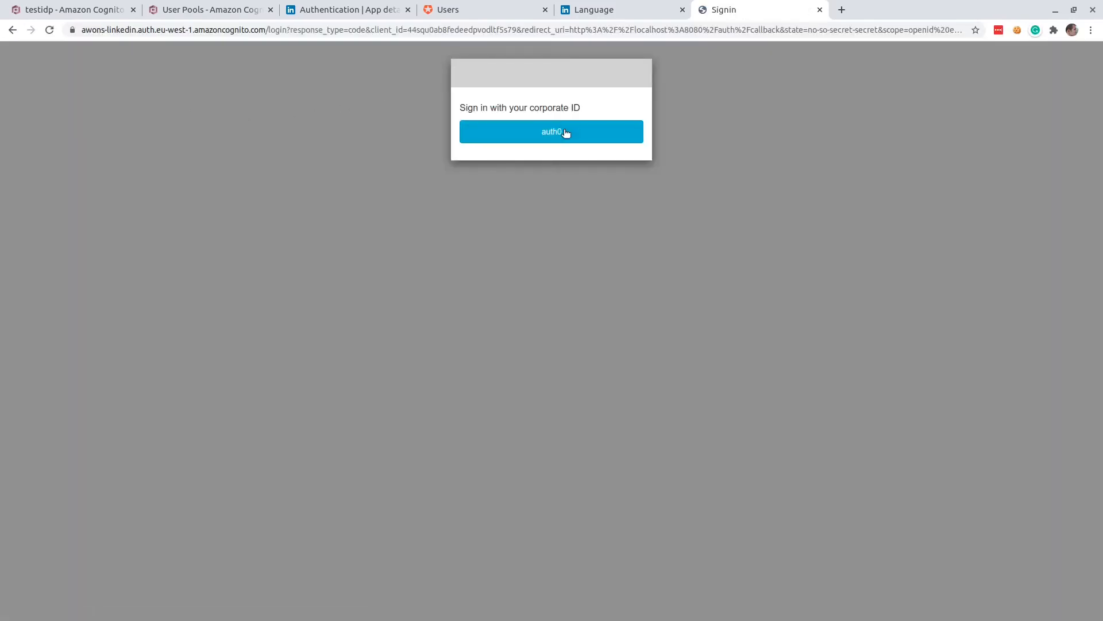
pyautogui.click(566, 133)
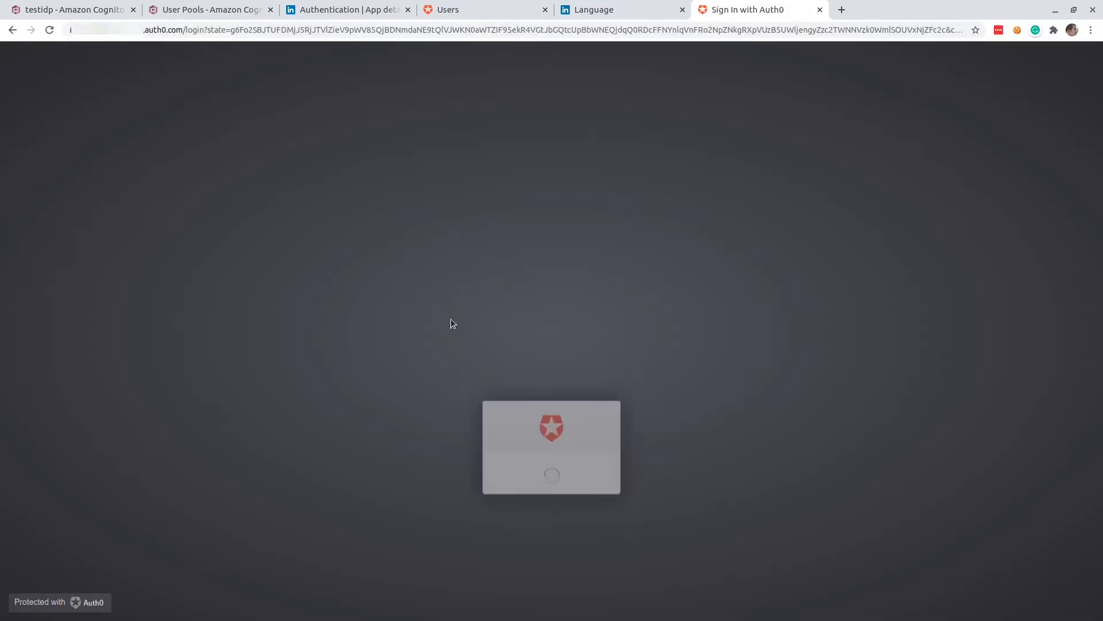
pyautogui.click(559, 373)
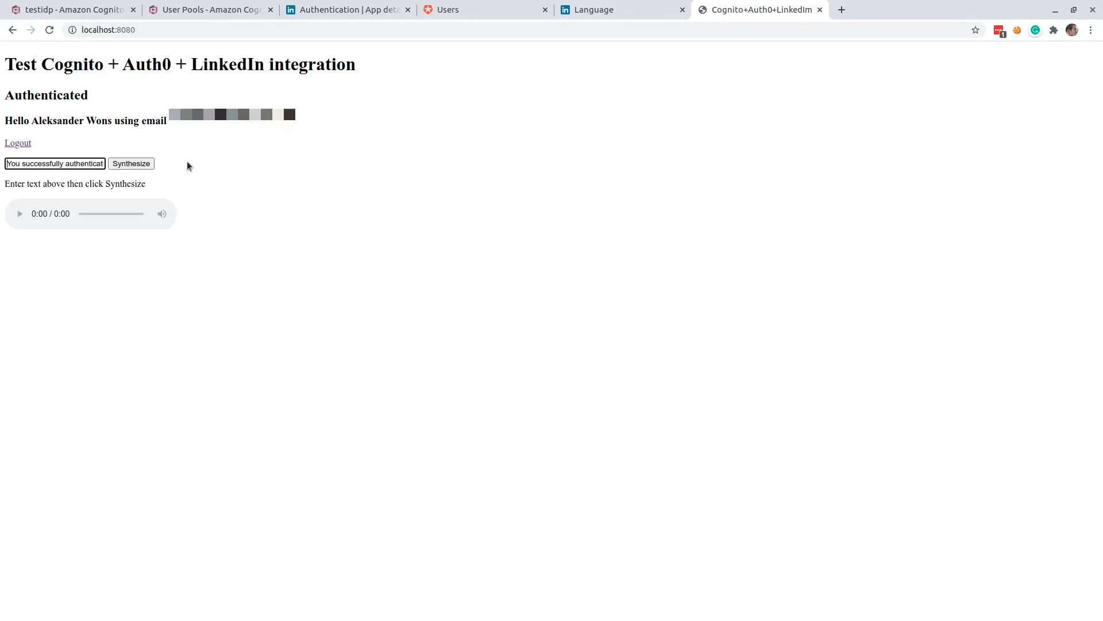
pyautogui.click(127, 166)
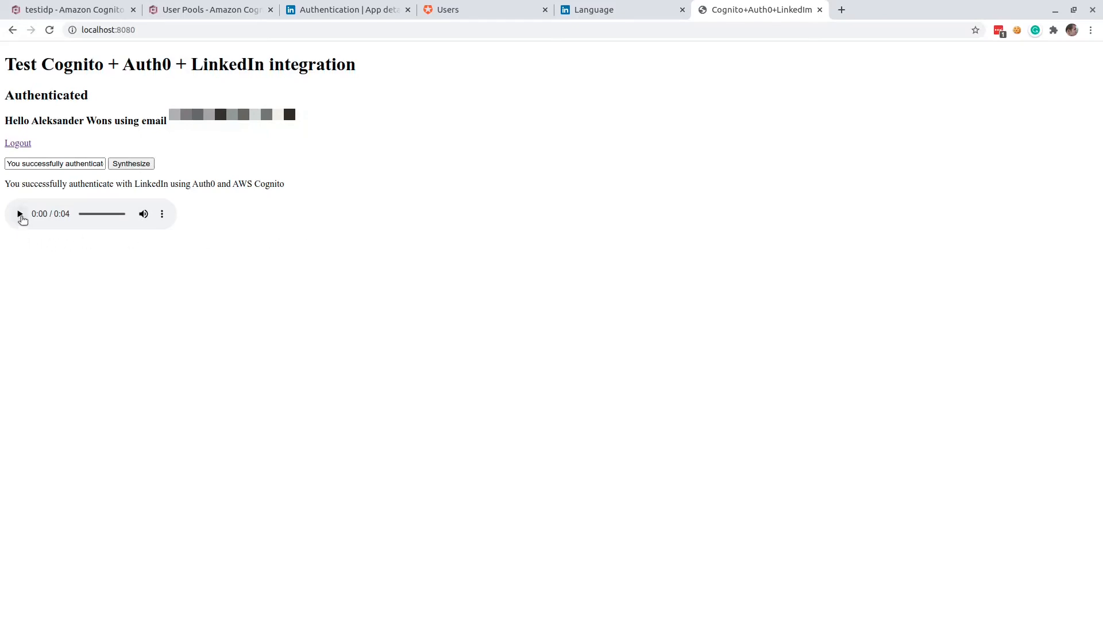
pyautogui.click(20, 214)
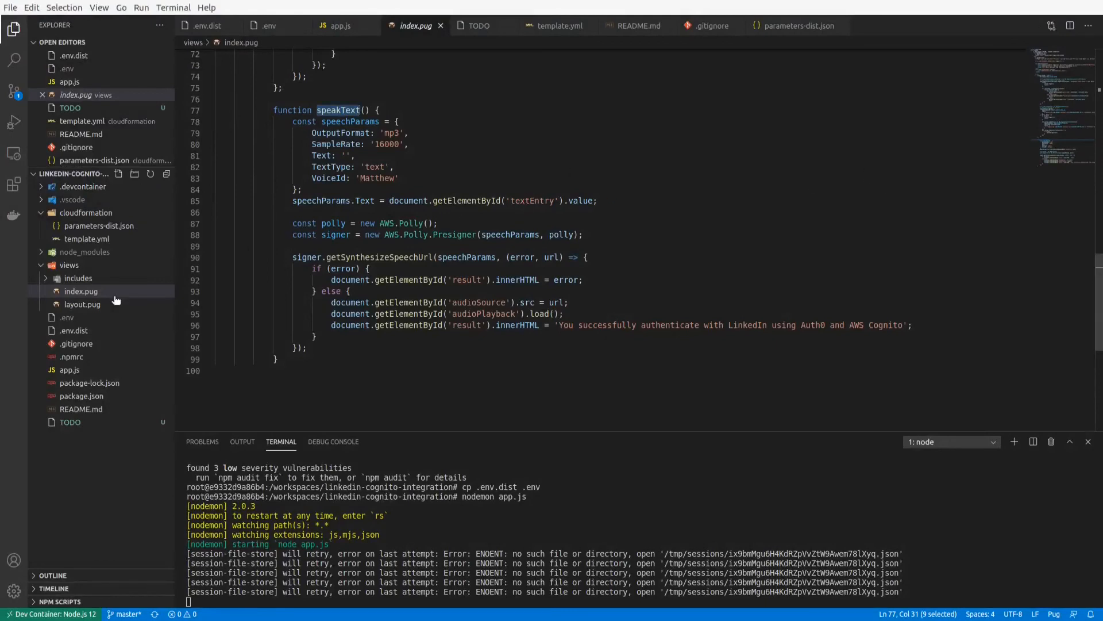
# Switch to Visual Studio Code, open cloudformation/template.yml and examine its Parameters section from the start of the file.
pyautogui.click(95, 240)
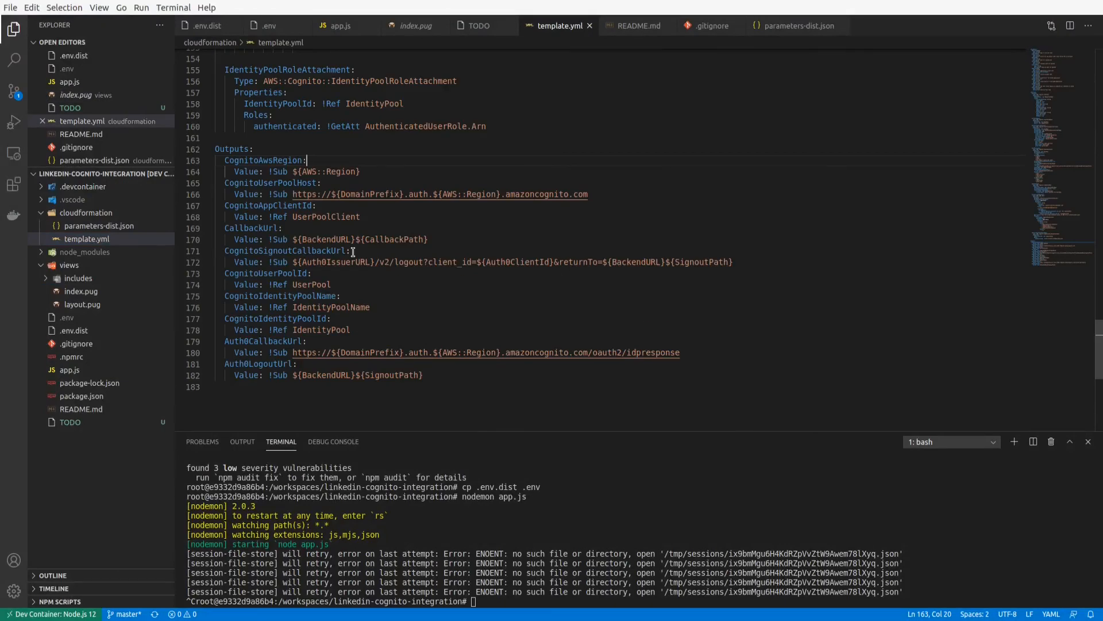
pyautogui.scroll(15, 389, 262)
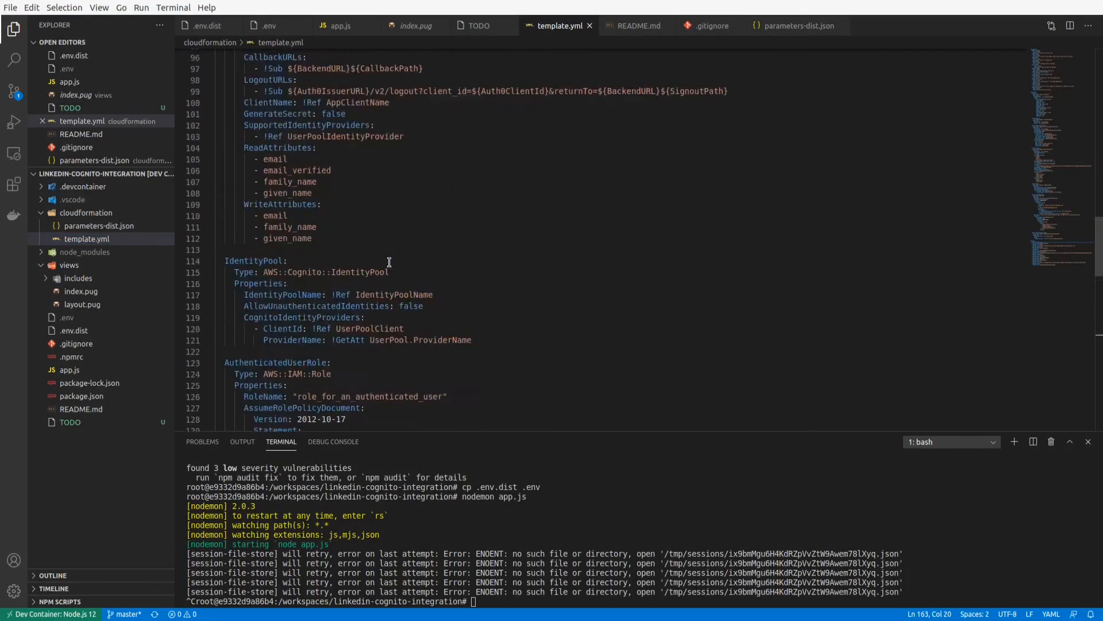
pyautogui.scroll(20, 389, 262)
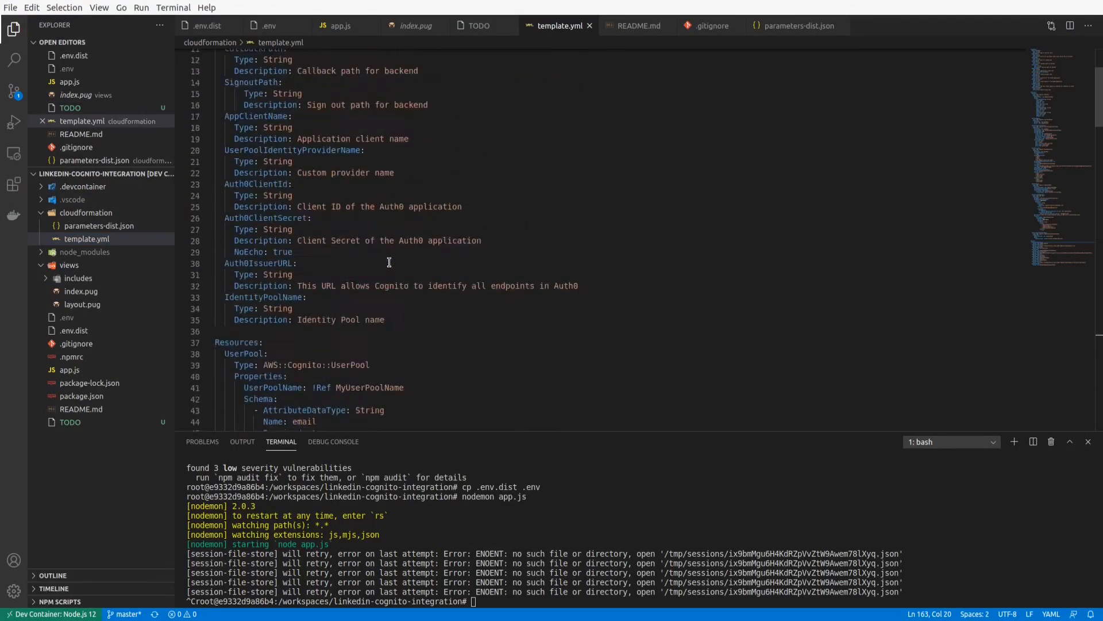
pyautogui.scroll(5, 389, 262)
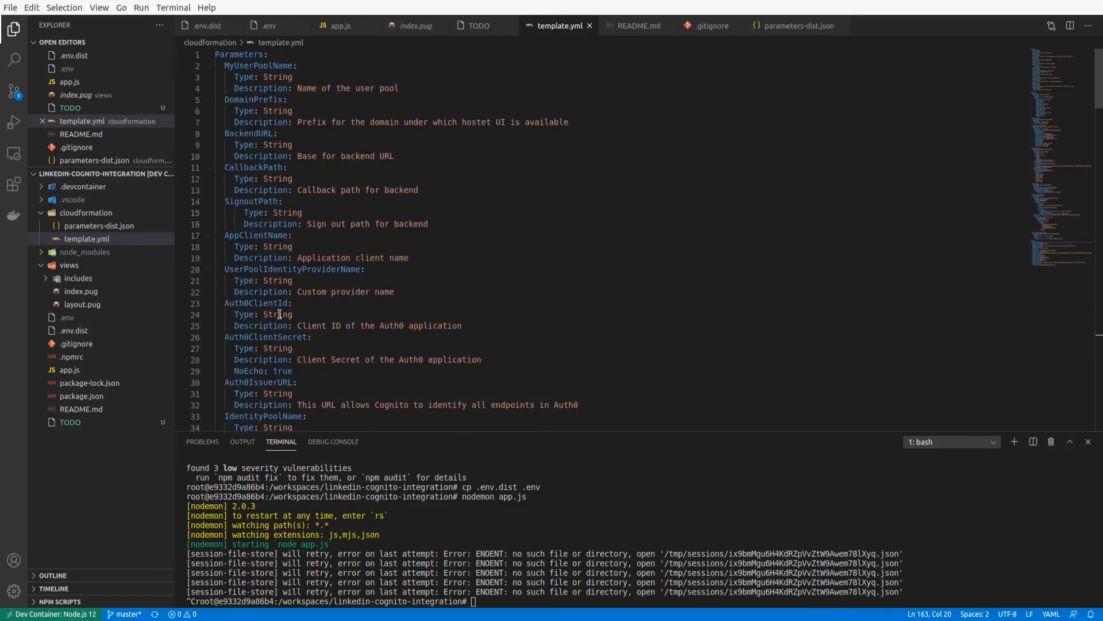
# Examine the UserPool resource in template.yml, including its Schema attributes and the email_verified entry.
pyautogui.click(318, 243)
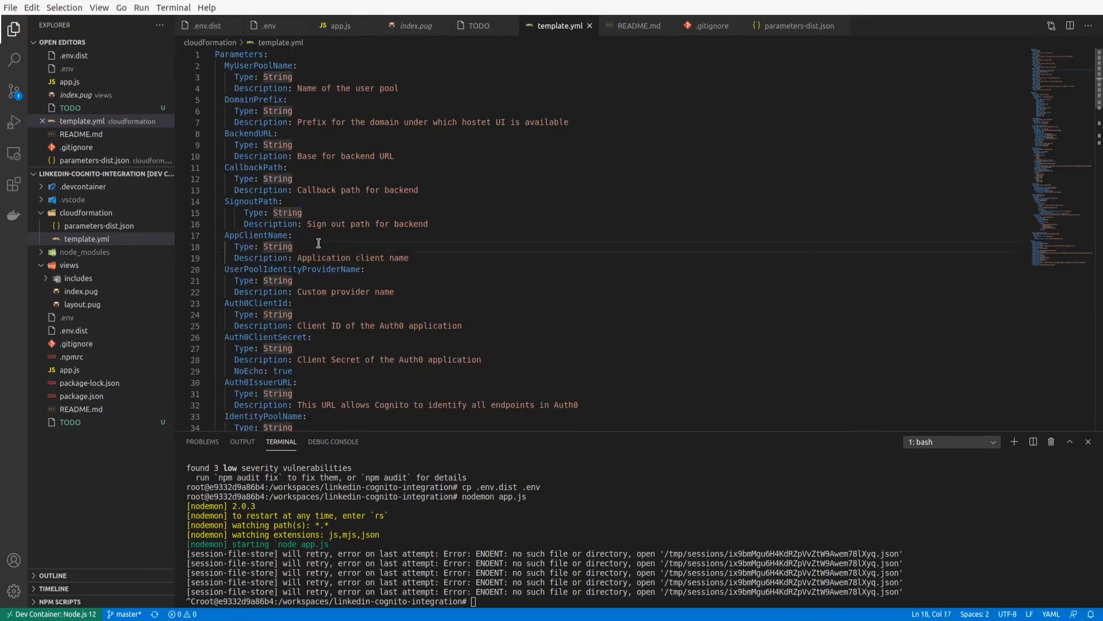
pyautogui.scroll(-8, 318, 243)
pyautogui.scroll(-3, 319, 243)
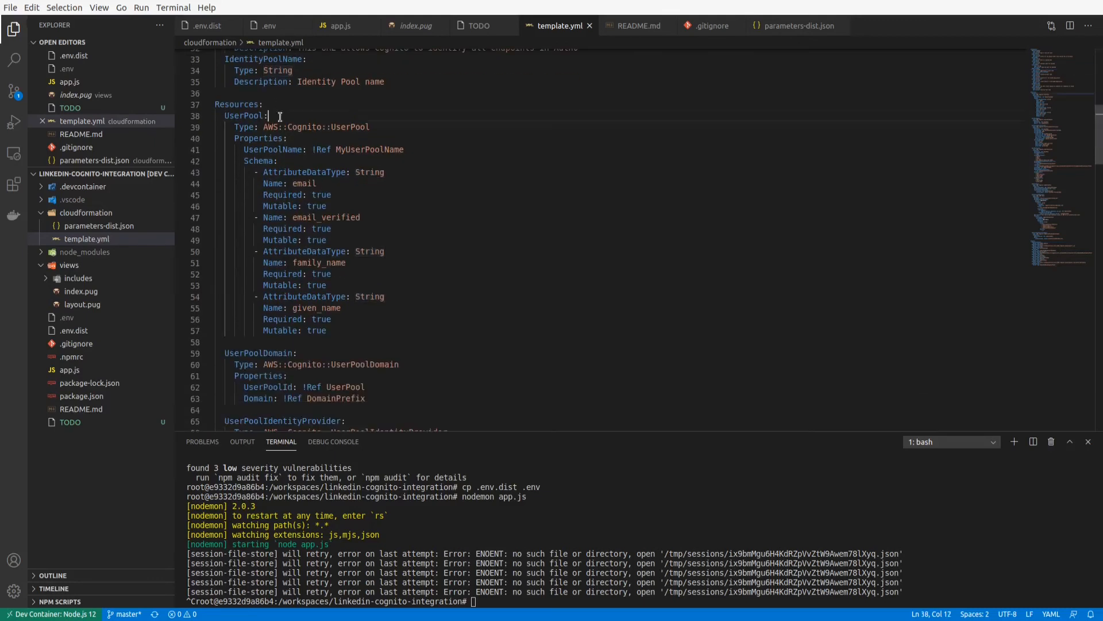
pyautogui.click(235, 115)
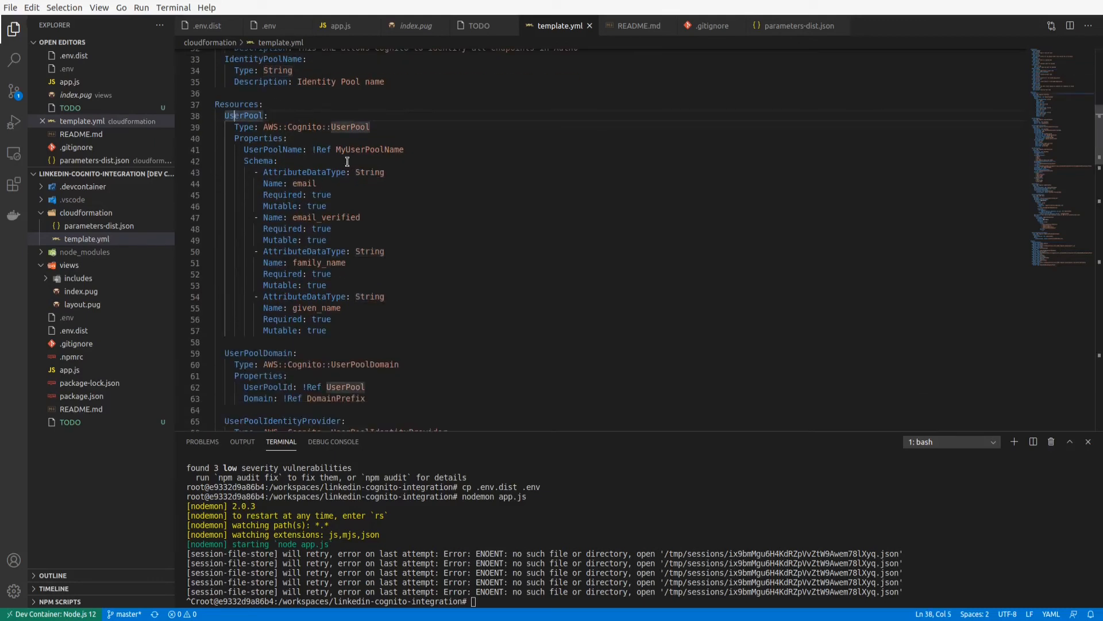
pyautogui.moveTo(252, 171); pyautogui.dragTo(415, 331)
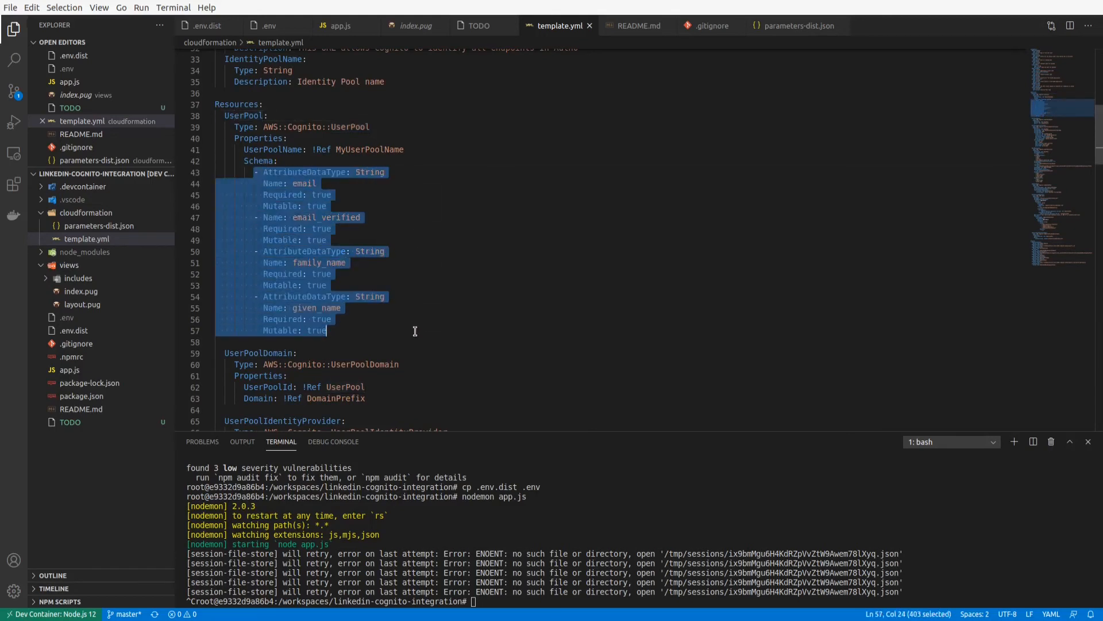
pyautogui.doubleClick(330, 218)
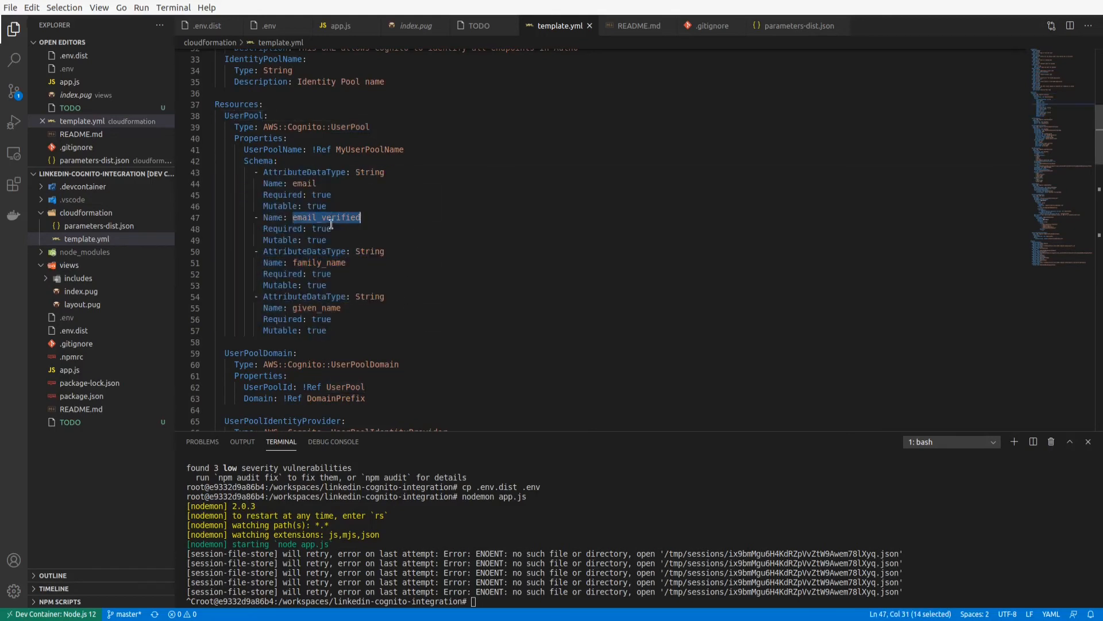
pyautogui.click(327, 218)
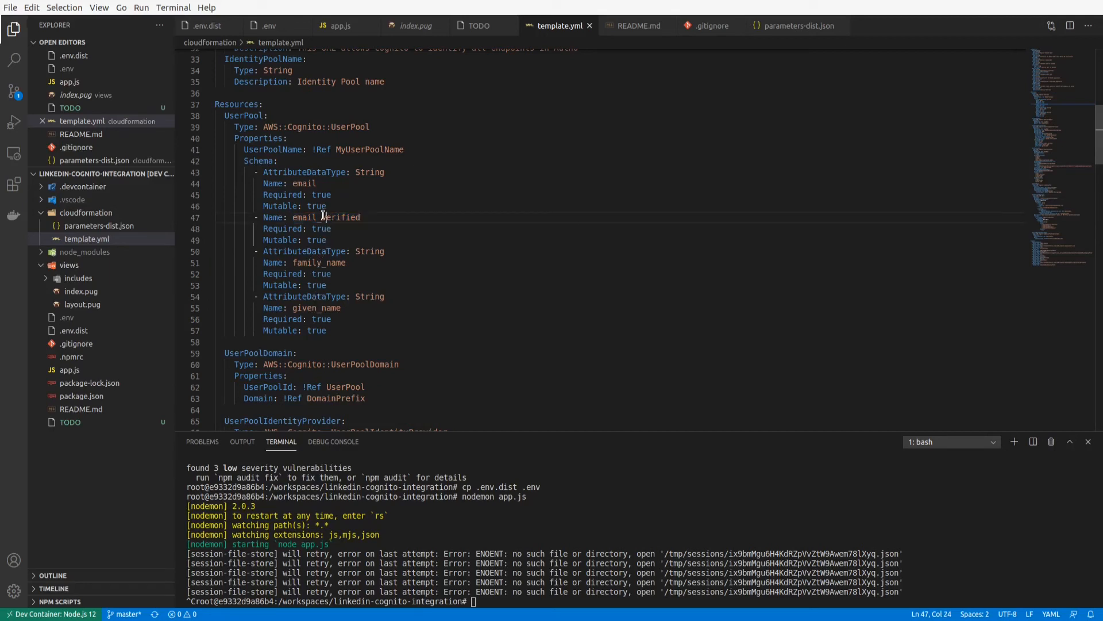
pyautogui.moveTo(248, 218); pyautogui.dragTo(421, 240)
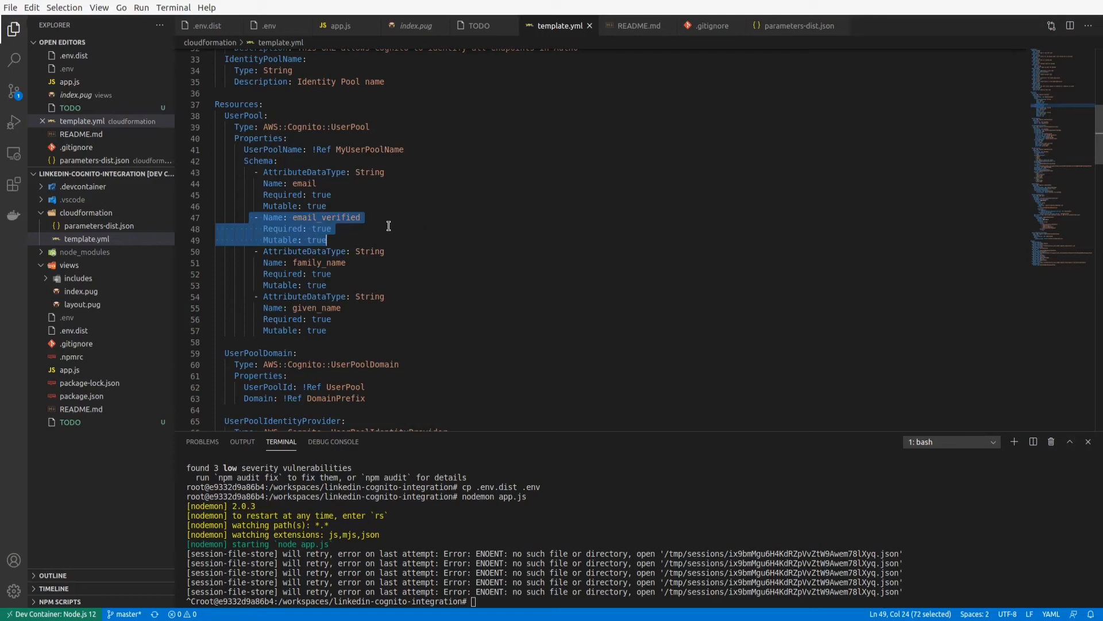
pyautogui.doubleClick(341, 216)
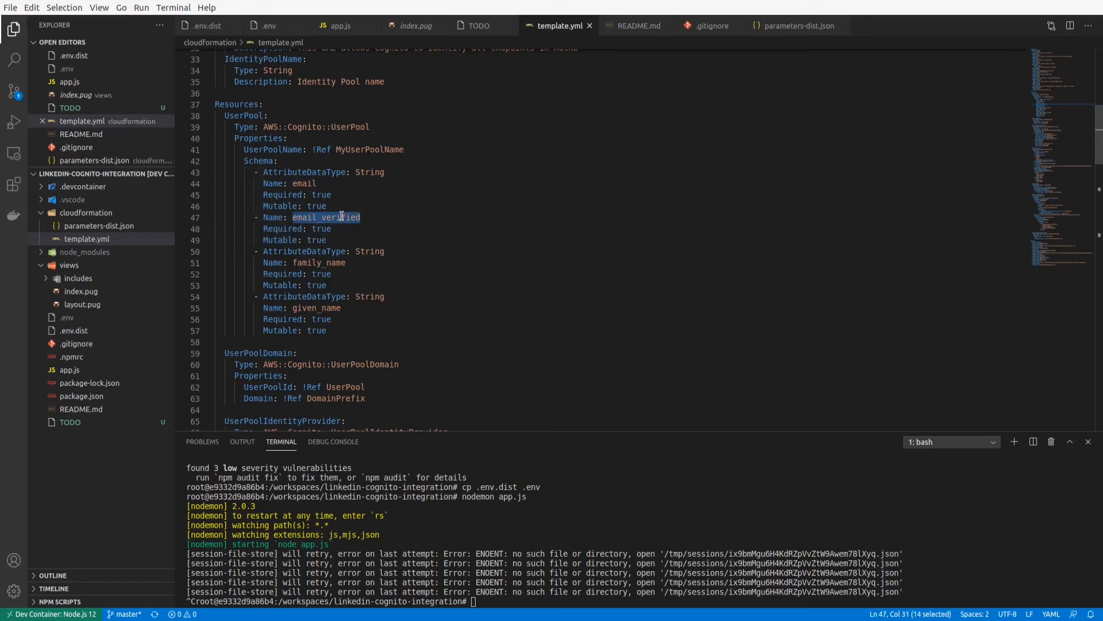
pyautogui.click(341, 216)
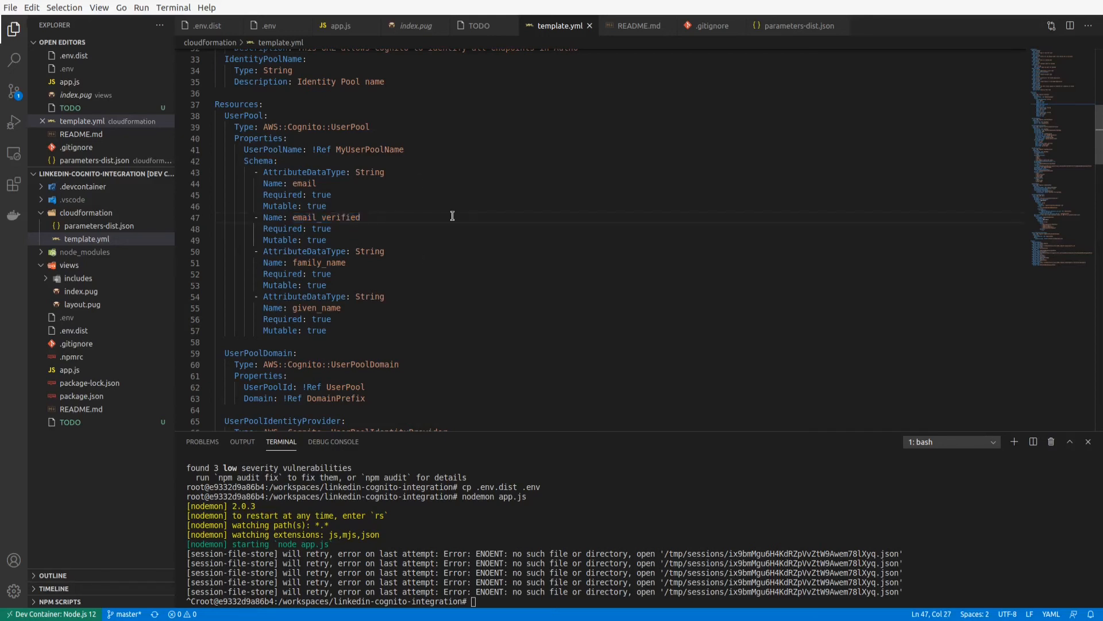
# Examine the UserPoolDomain resource and the UserPoolIdentityProvider's provider type, client, issuer and authorize_scopes settings.
pyautogui.scroll(-5, 303, 305)
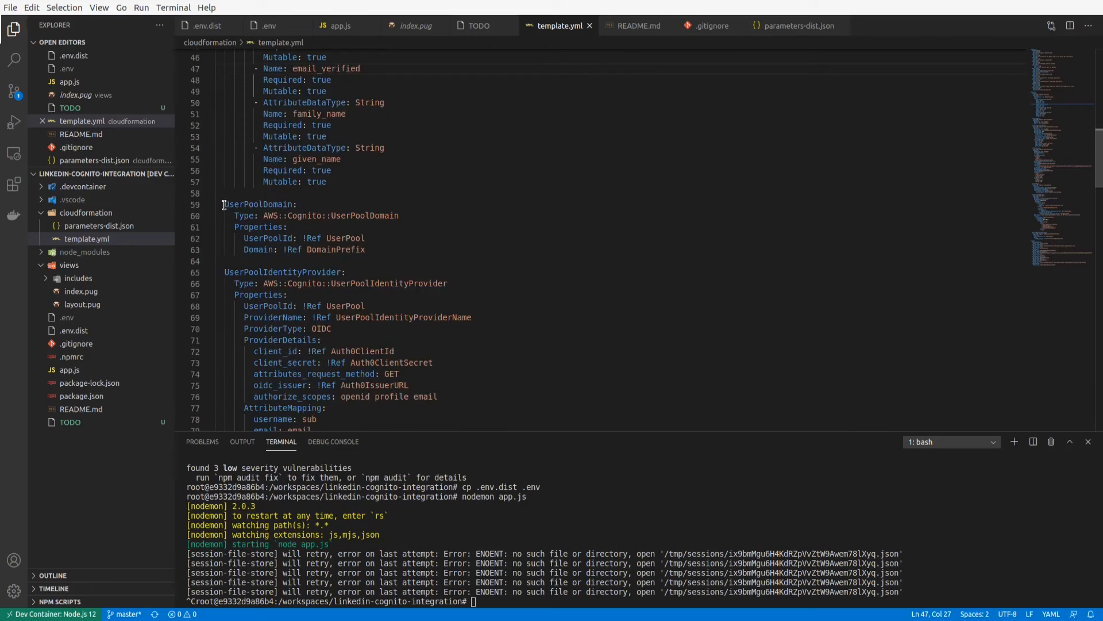
pyautogui.moveTo(225, 205); pyautogui.dragTo(389, 252)
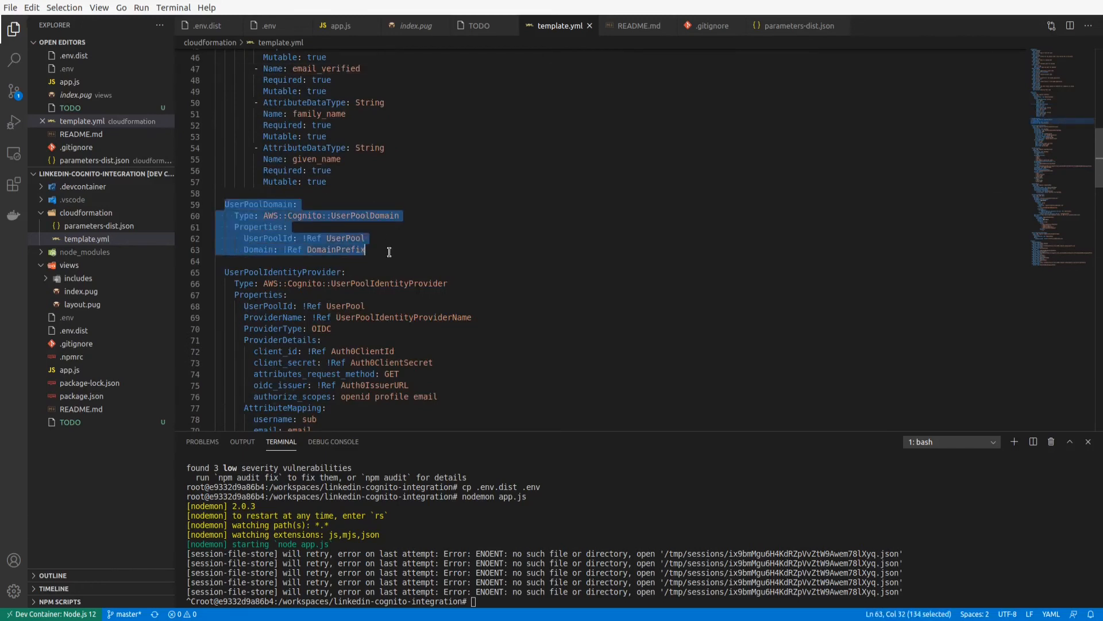
pyautogui.scroll(-4, 389, 253)
pyautogui.moveTo(225, 153); pyautogui.dragTo(364, 152)
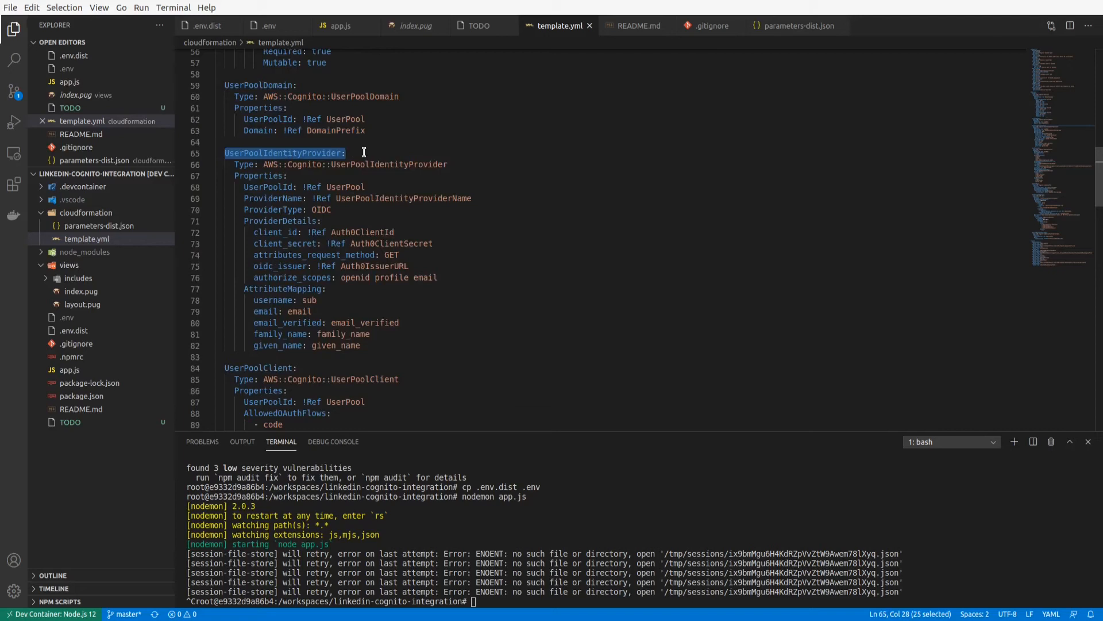
pyautogui.doubleClick(319, 210)
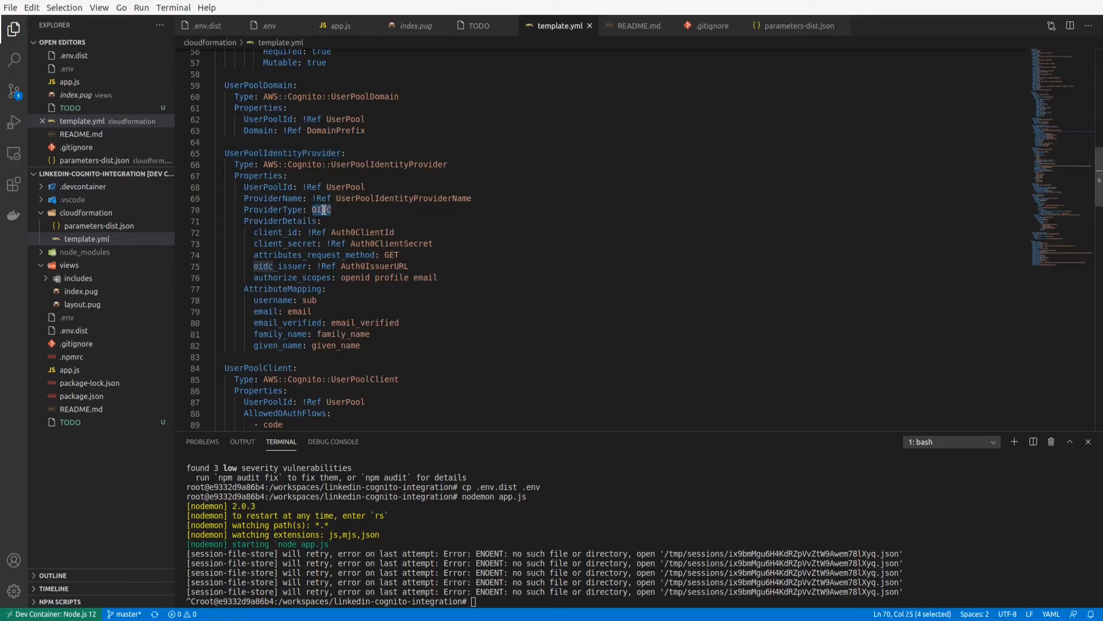
pyautogui.doubleClick(270, 232)
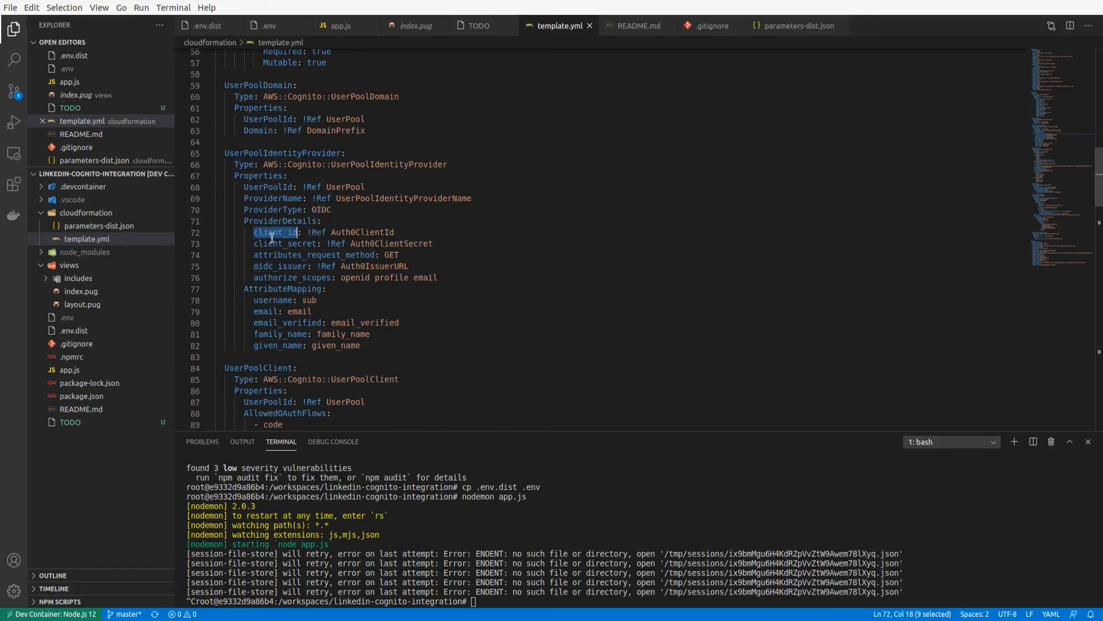
pyautogui.click(287, 253)
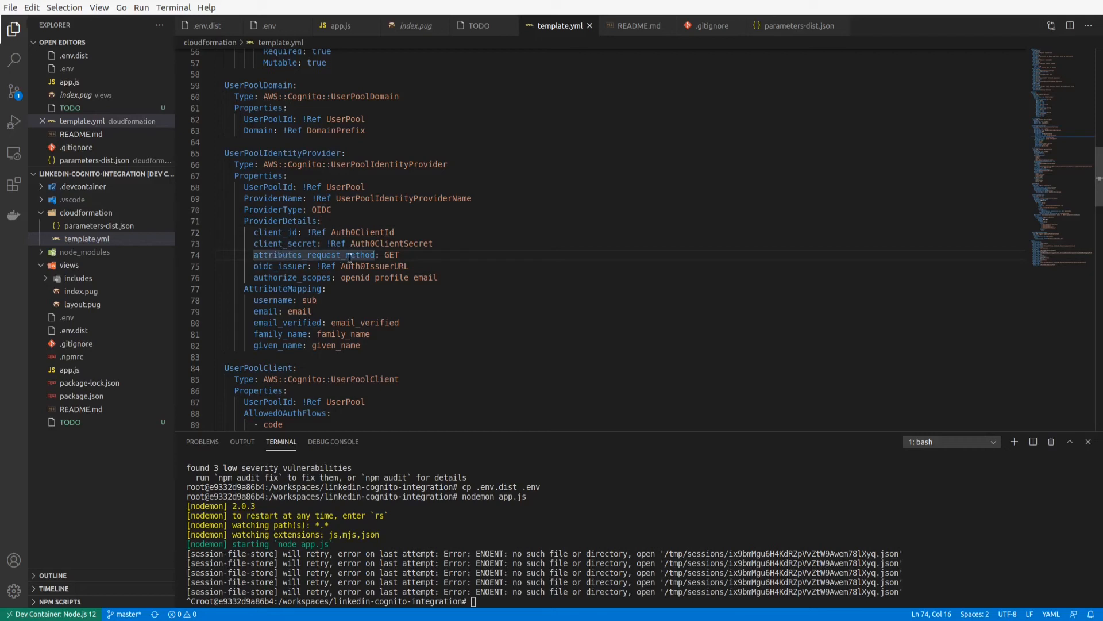
pyautogui.doubleClick(276, 266)
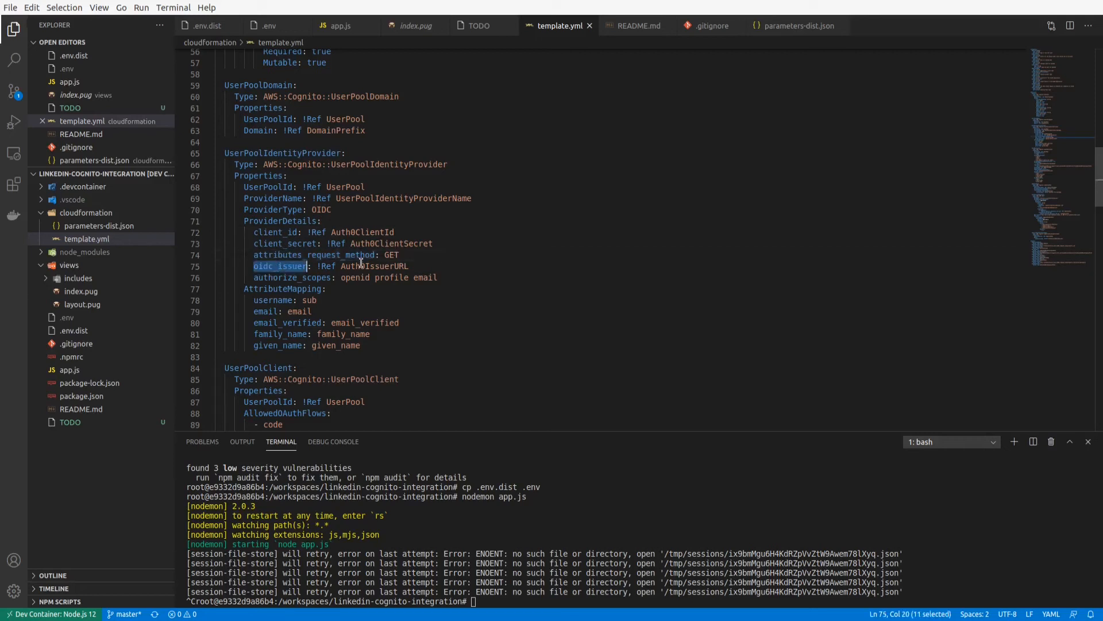
pyautogui.doubleClick(299, 278)
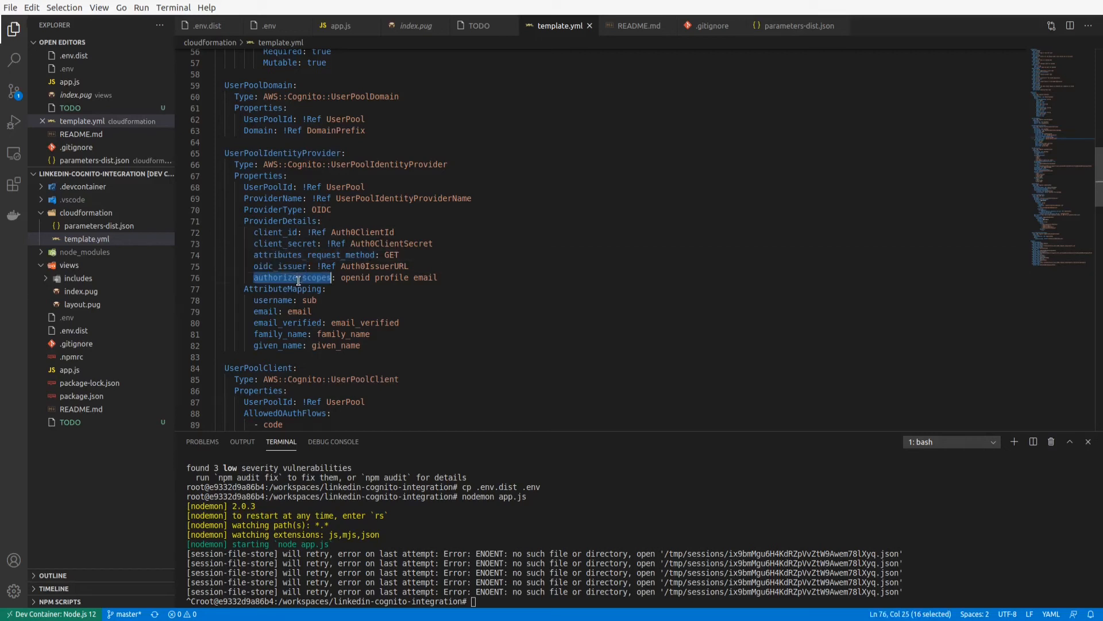
pyautogui.doubleClick(356, 277)
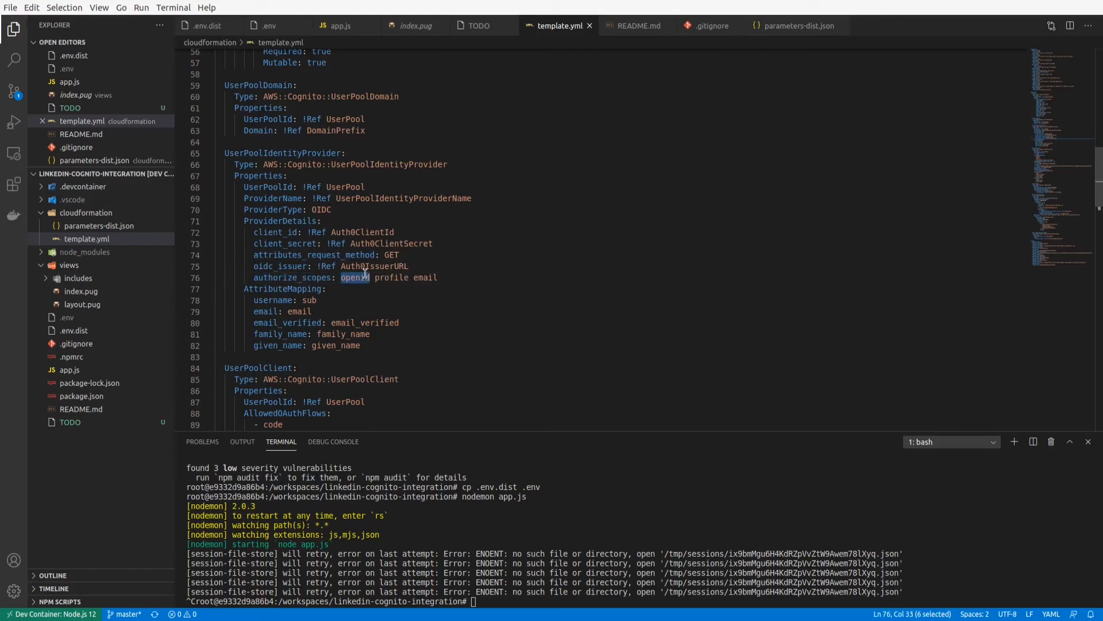
# Examine the AttributeMapping of UserPoolIdentityProvider, comparing the username-to-sub mapping with the email and name mappings.
pyautogui.scroll(-2, 358, 239)
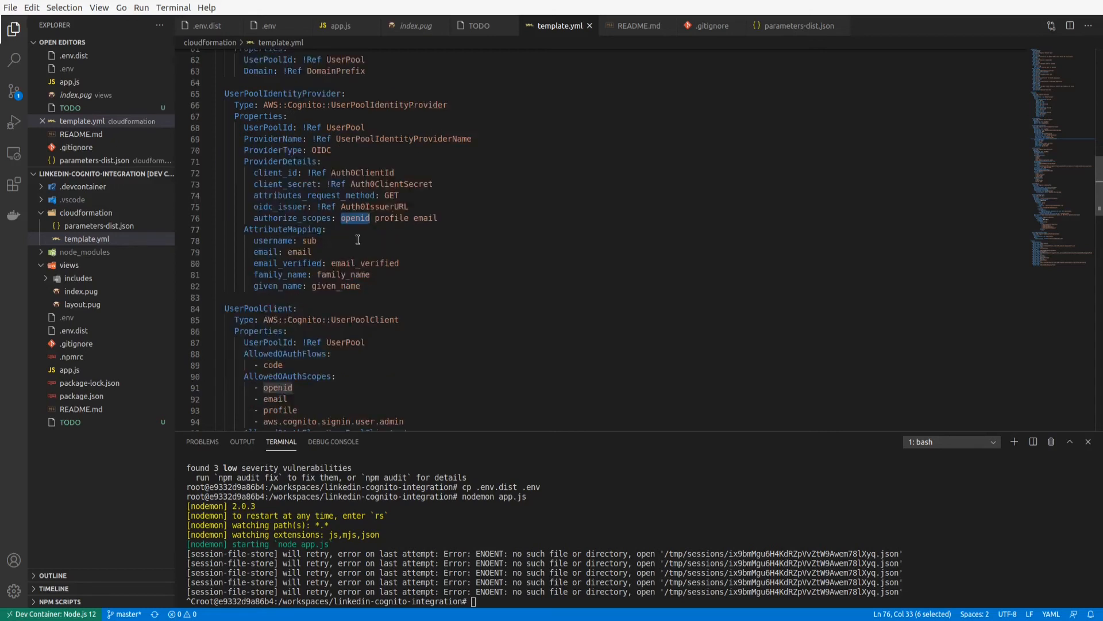
pyautogui.click(243, 230)
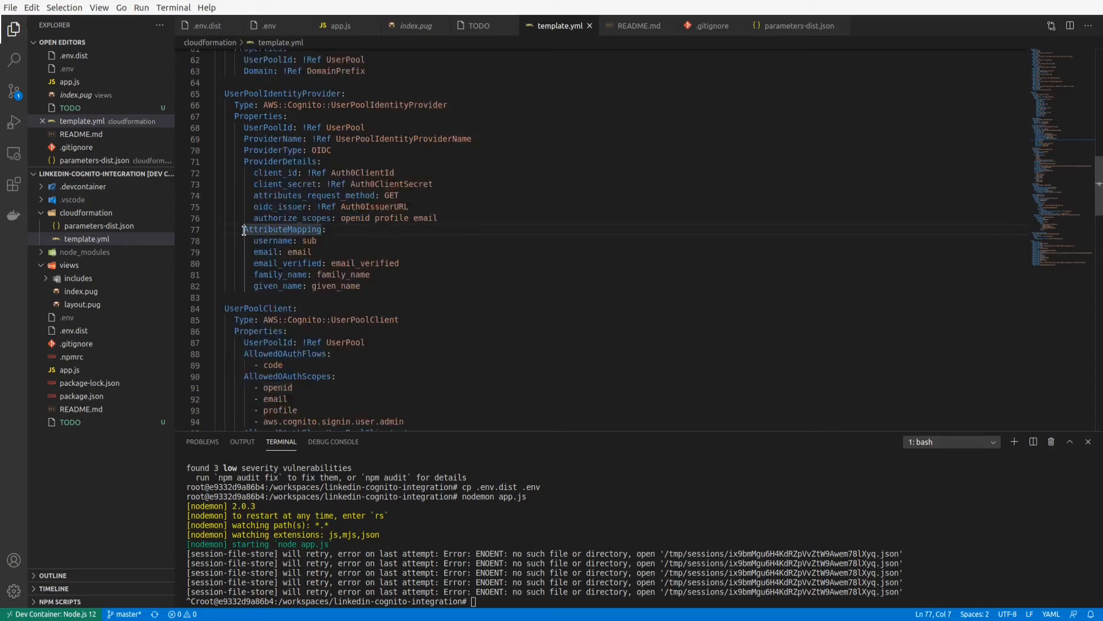
pyautogui.click(330, 230)
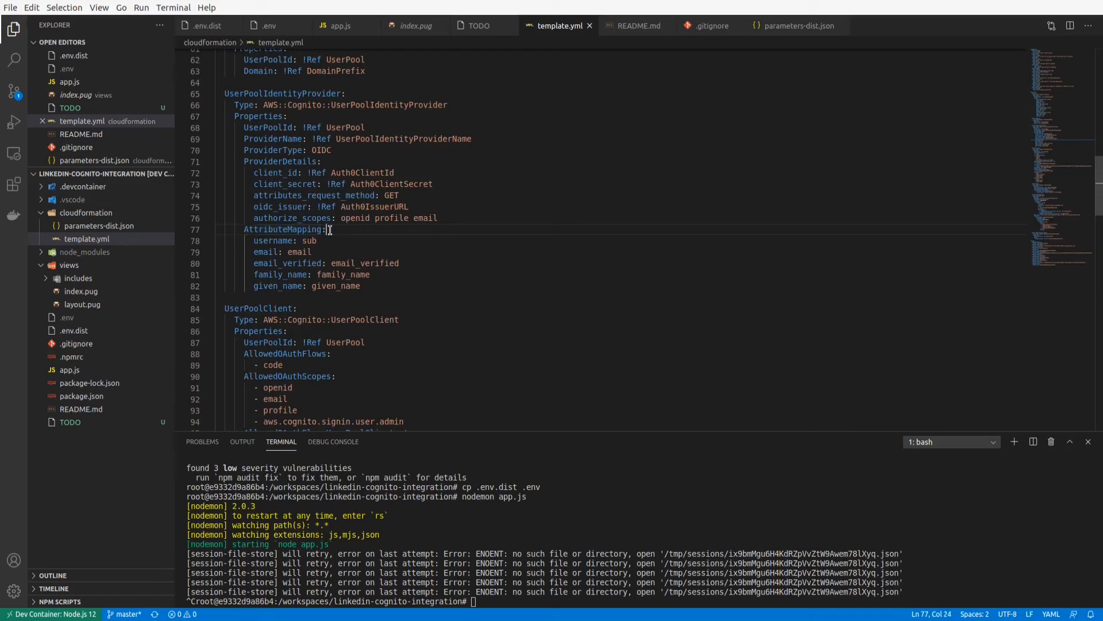
pyautogui.click(265, 242)
pyautogui.click(308, 238)
pyautogui.moveTo(254, 252); pyautogui.dragTo(313, 252)
pyautogui.moveTo(427, 264); pyautogui.dragTo(437, 286)
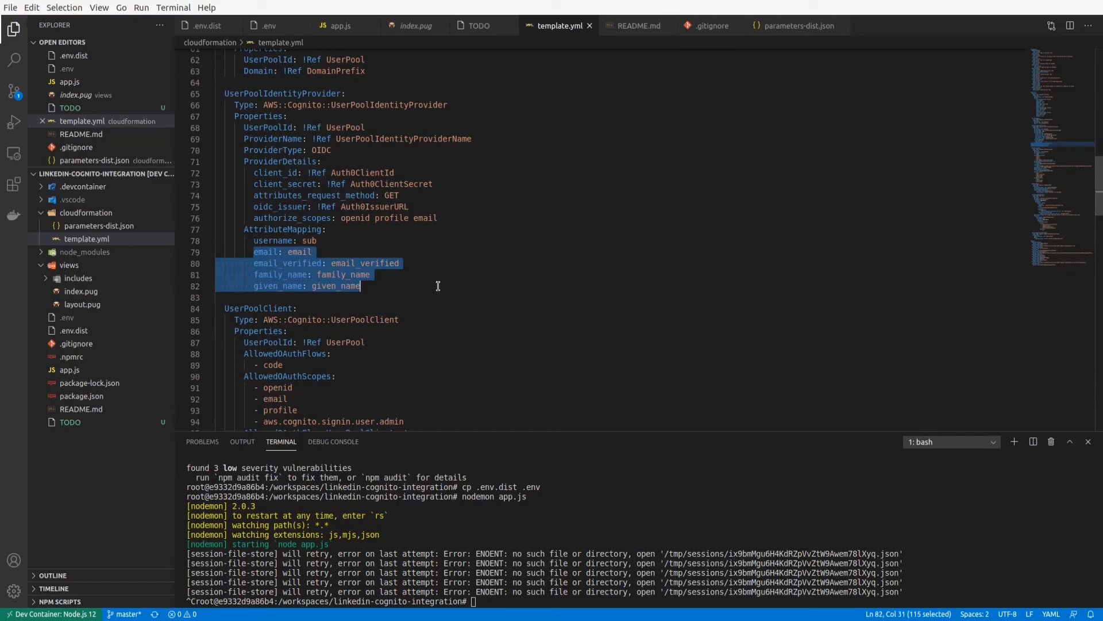
pyautogui.click(324, 241)
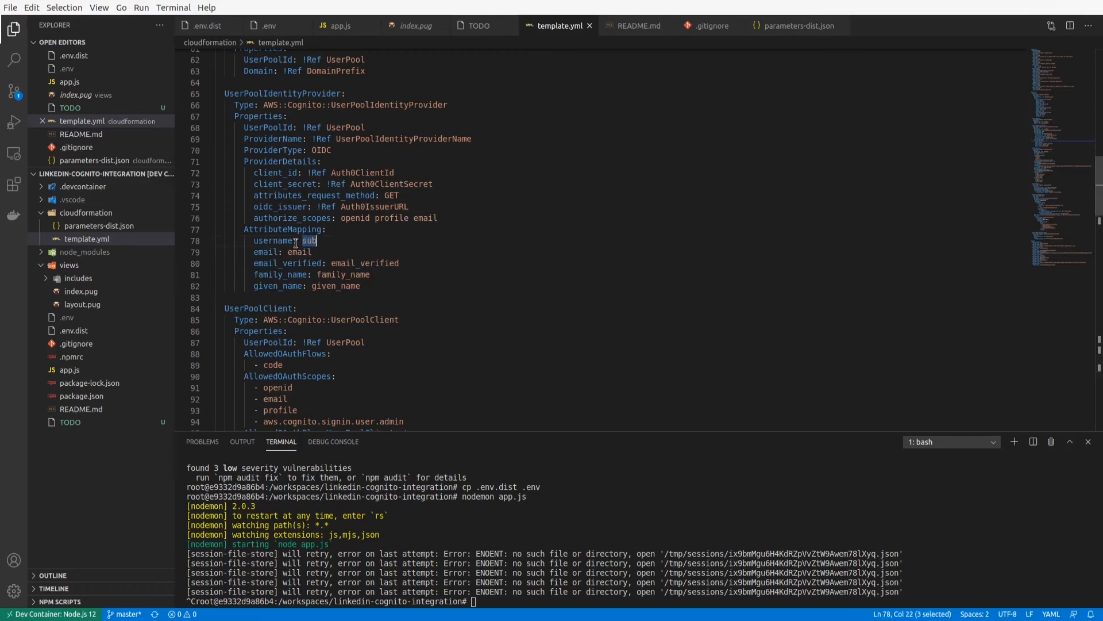
pyautogui.doubleClick(276, 241)
pyautogui.doubleClick(305, 242)
pyautogui.doubleClick(275, 239)
# Examine the UserPoolClient resource's AllowedOAuthFlows and AllowedOAuthScopes entries.
pyautogui.click(278, 297)
pyautogui.scroll(-3, 355, 302)
pyautogui.scroll(-2, 355, 301)
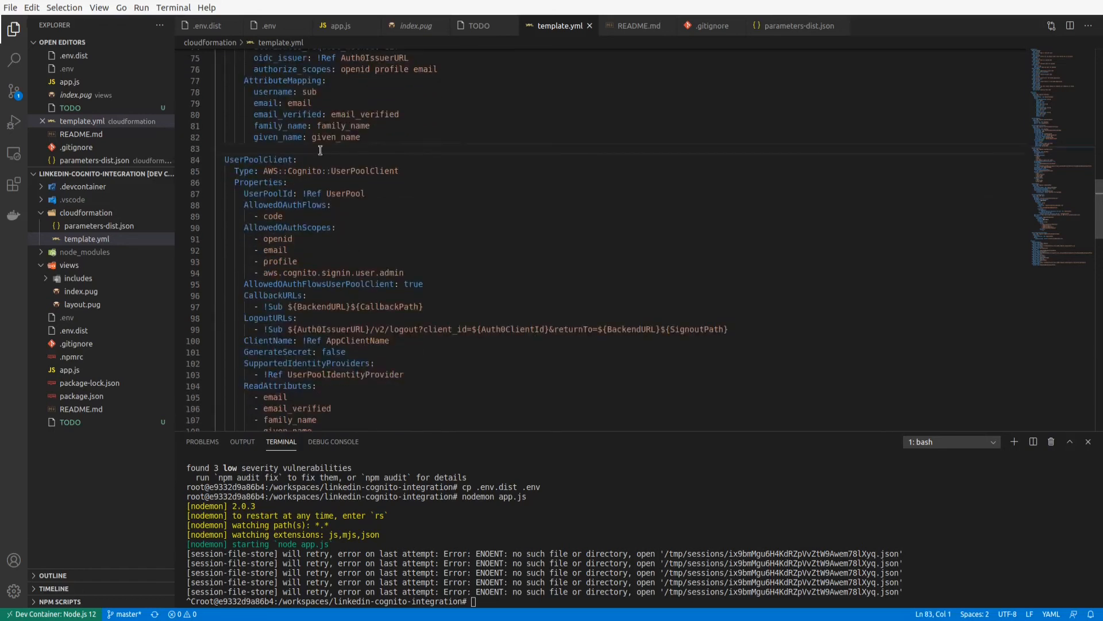
pyautogui.click(299, 159)
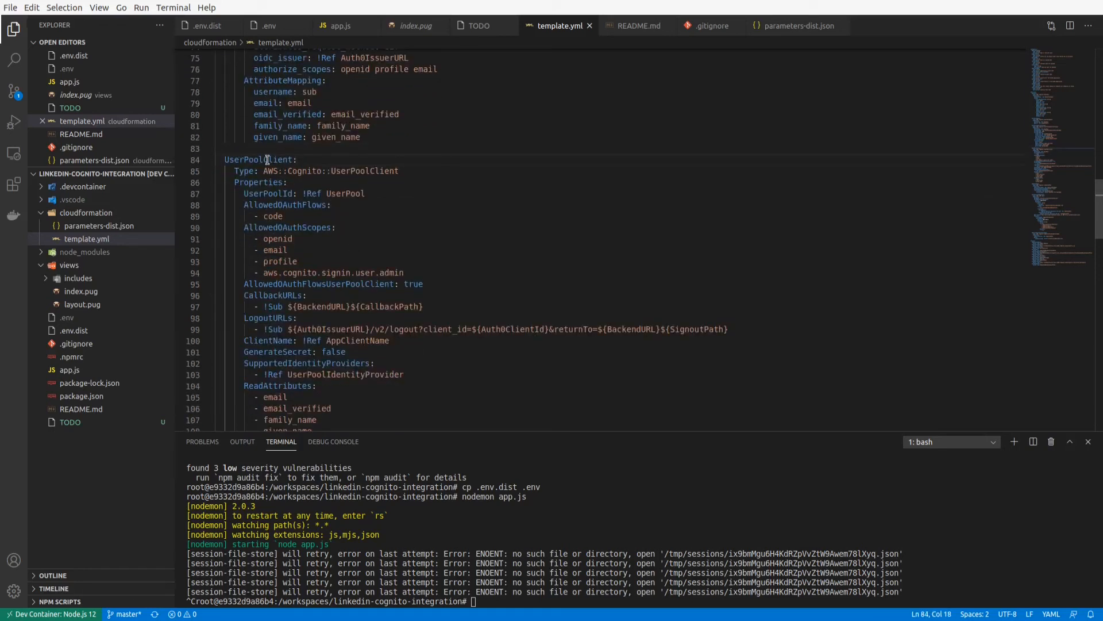
pyautogui.scroll(-2, 300, 228)
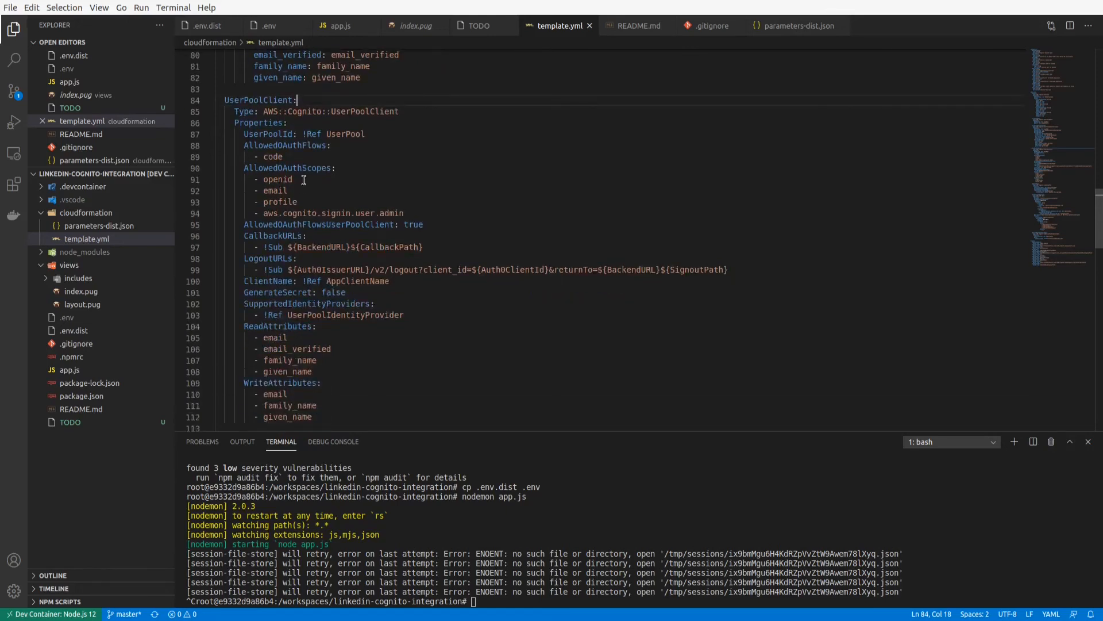
pyautogui.moveTo(244, 146); pyautogui.dragTo(303, 145)
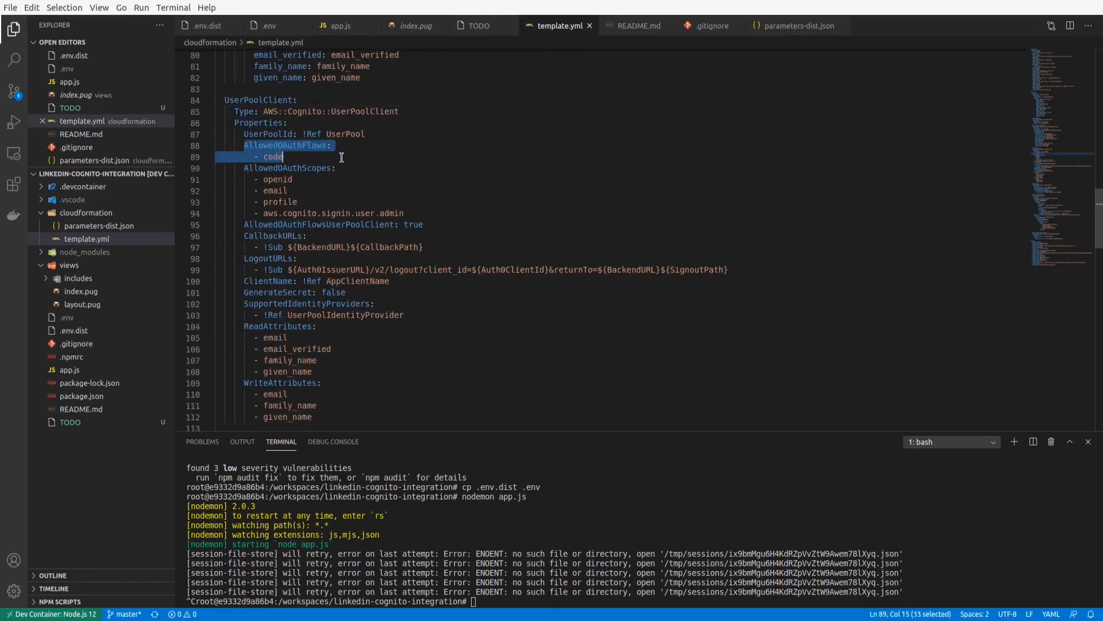
pyautogui.click(273, 156)
pyautogui.doubleClick(272, 156)
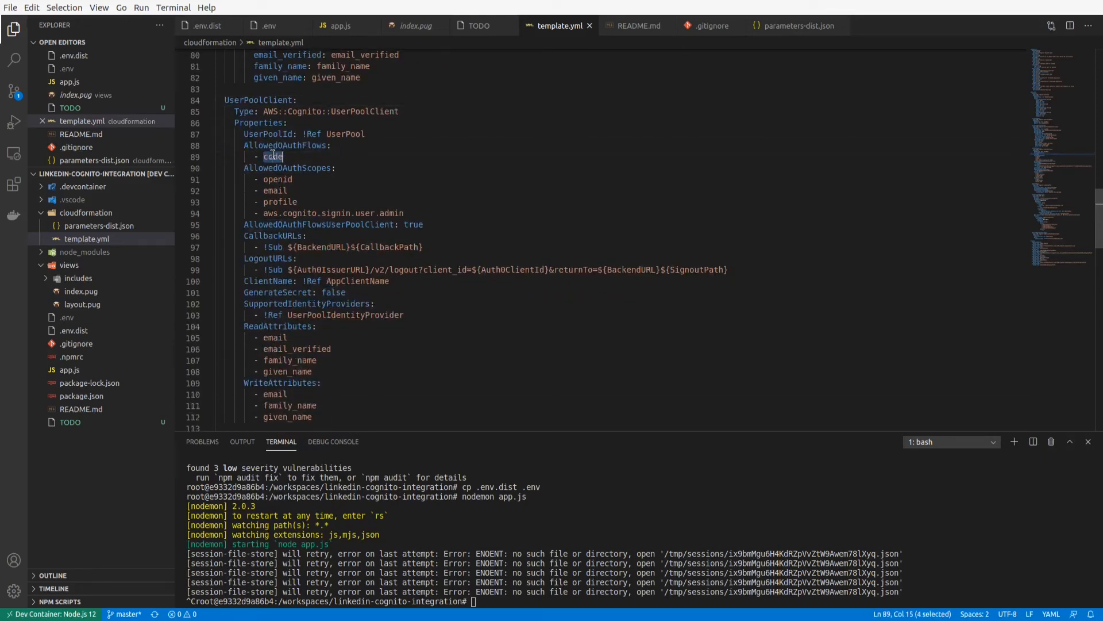
pyautogui.click(284, 179)
pyautogui.moveTo(263, 213); pyautogui.dragTo(405, 214)
pyautogui.moveTo(308, 201); pyautogui.dragTo(201, 192)
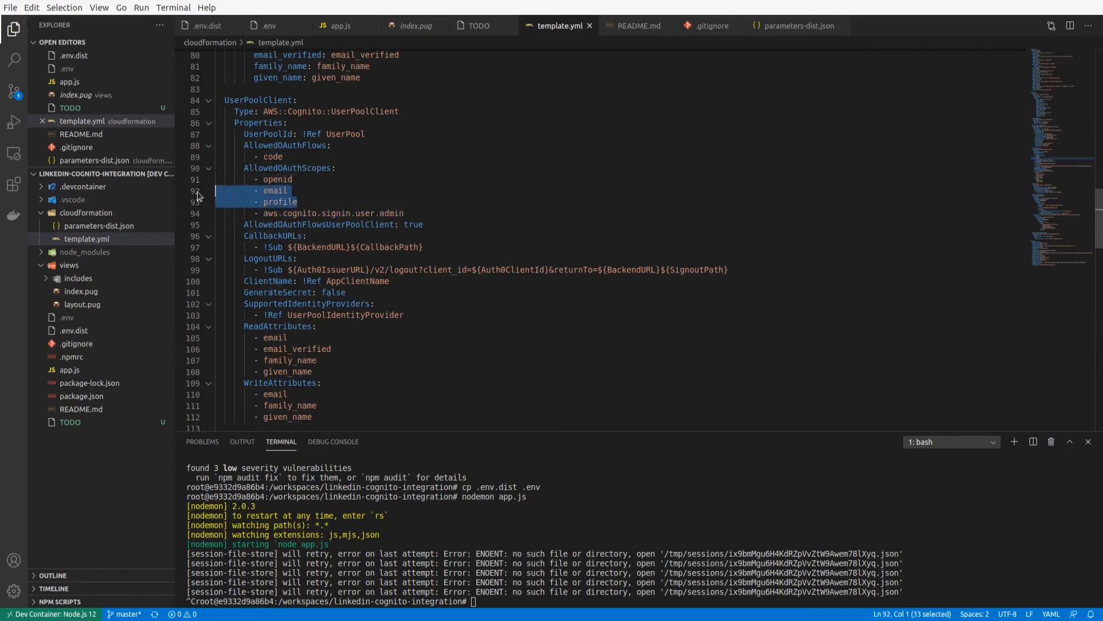
# Examine the UserPoolClient's CallbackURLs, GenerateSecret and SupportedIdentityProviders settings.
pyautogui.scroll(-2, 370, 213)
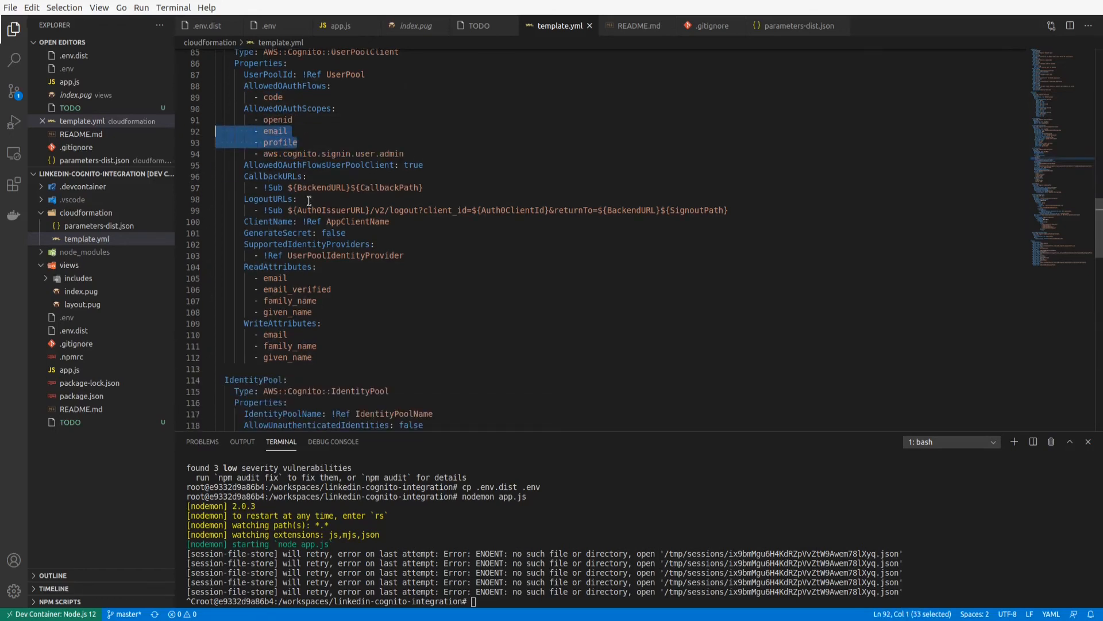
pyautogui.click(322, 177)
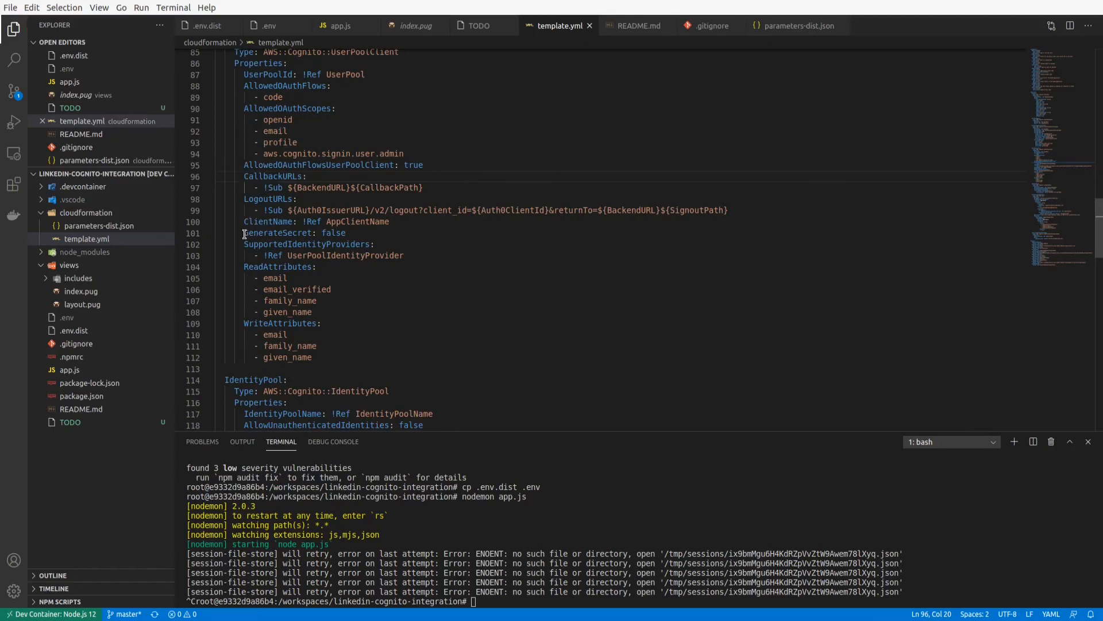
pyautogui.moveTo(244, 232); pyautogui.dragTo(392, 234)
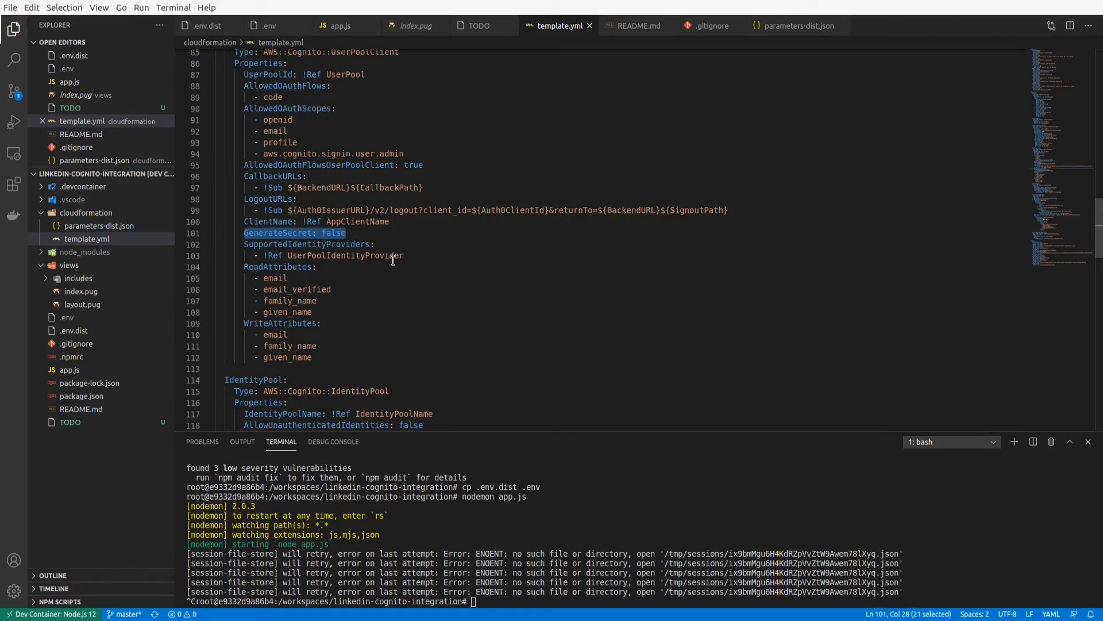
pyautogui.doubleClick(335, 256)
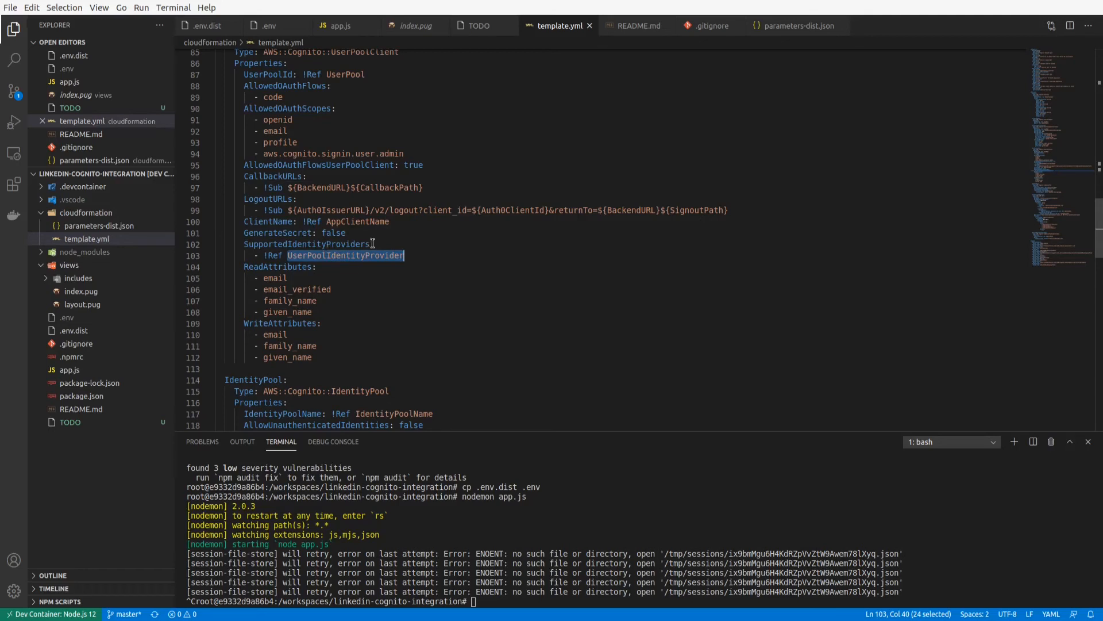
pyautogui.scroll(2, 295, 260)
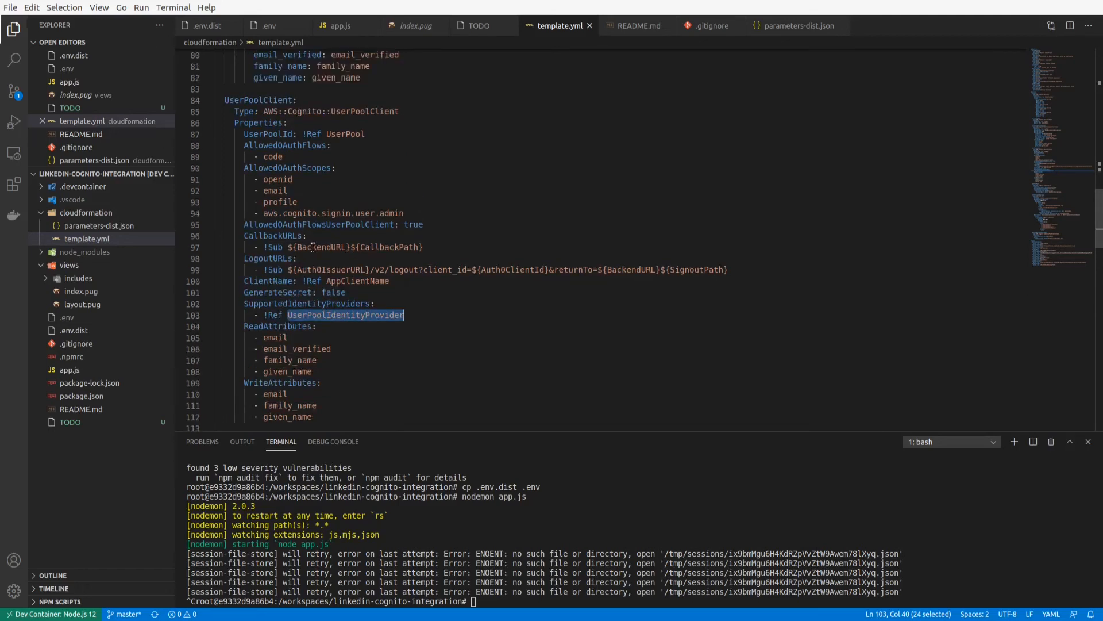
# Examine the UserPoolClient's ReadAttributes and WriteAttributes lists.
pyautogui.scroll(-2, 311, 247)
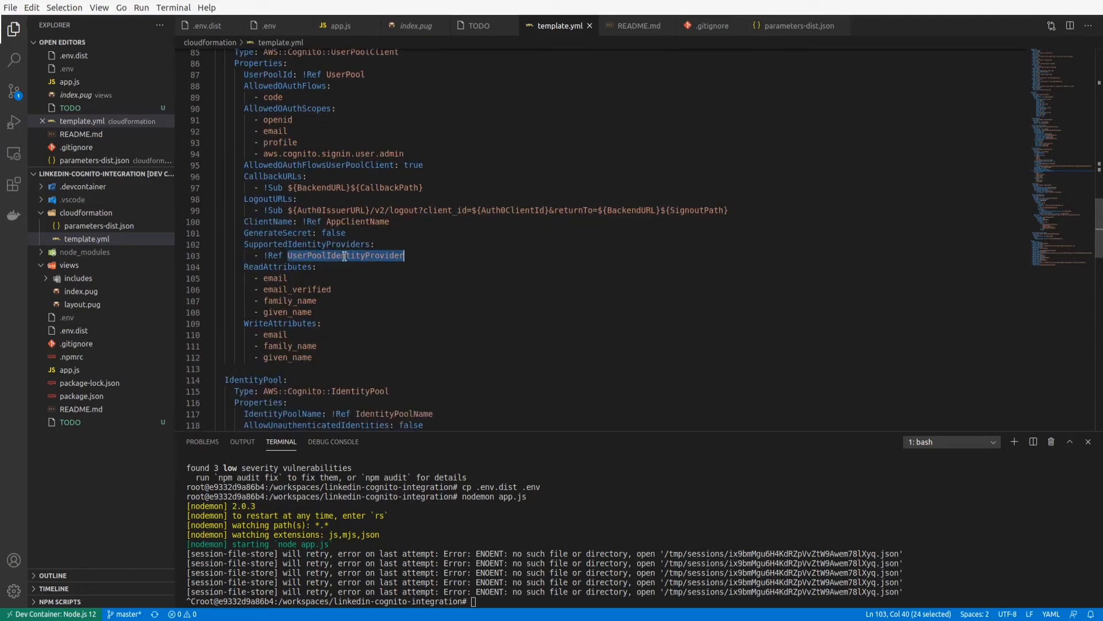
pyautogui.scroll(-1, 297, 248)
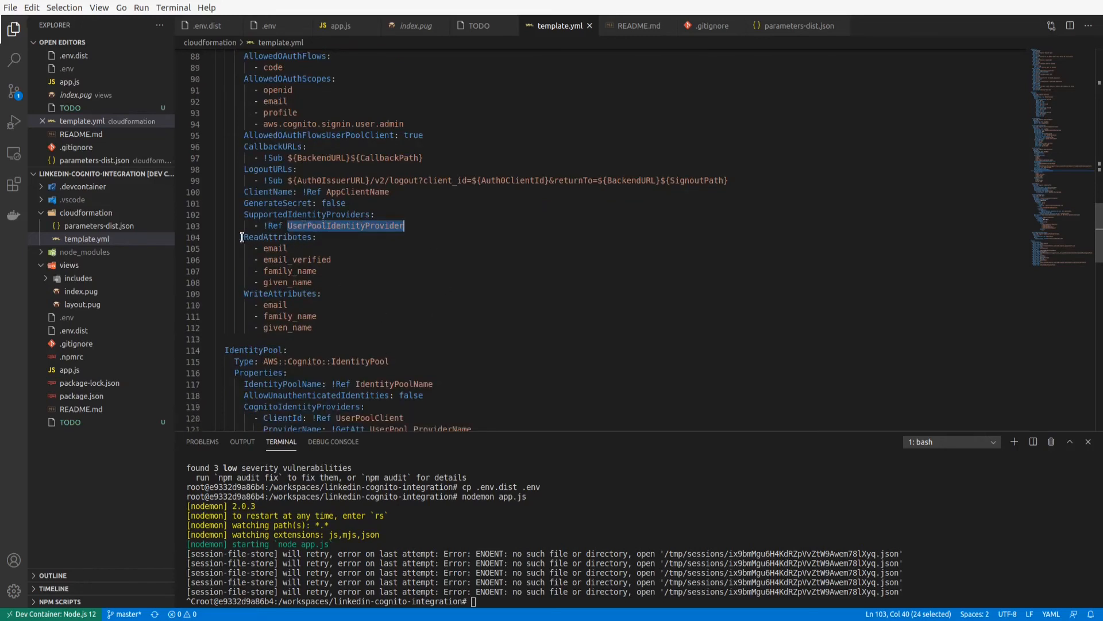
pyautogui.moveTo(242, 237); pyautogui.dragTo(383, 321)
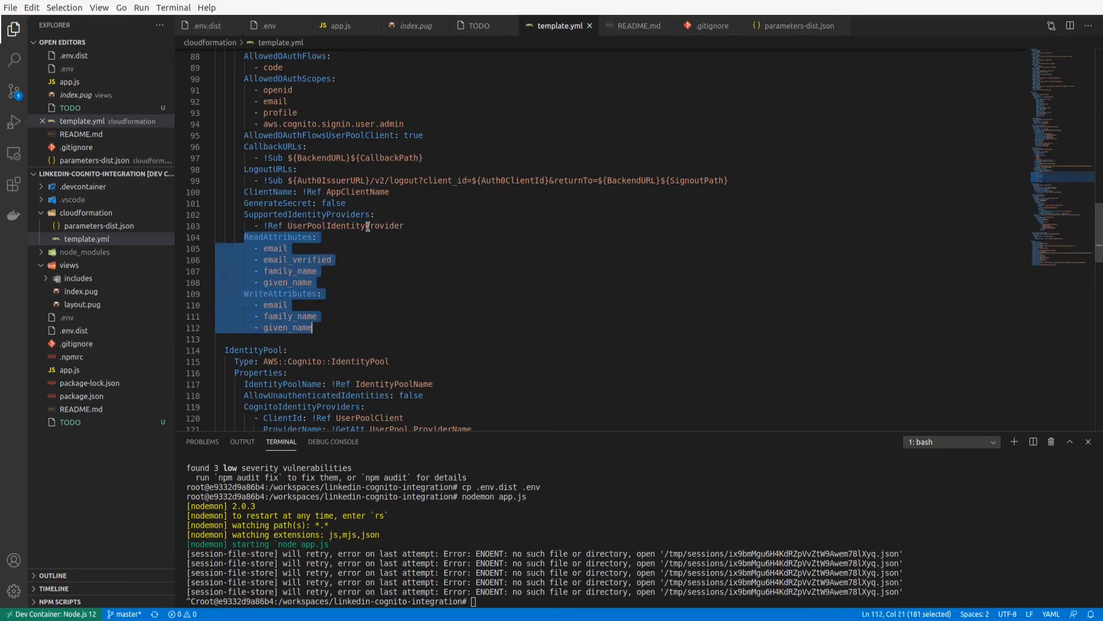
pyautogui.click(326, 249)
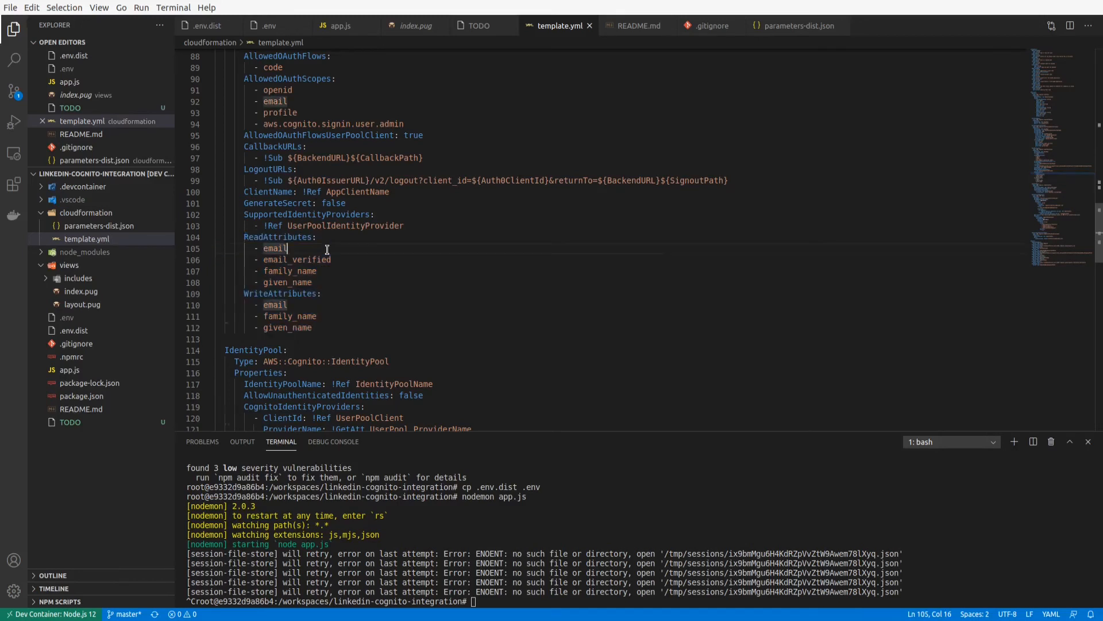
# Examine the IdentityPool resource's AllowUnauthenticatedIdentities setting and the ClientId and ProviderName entries under CognitoIdentityProviders.
pyautogui.scroll(-3, 327, 249)
pyautogui.scroll(-1, 327, 249)
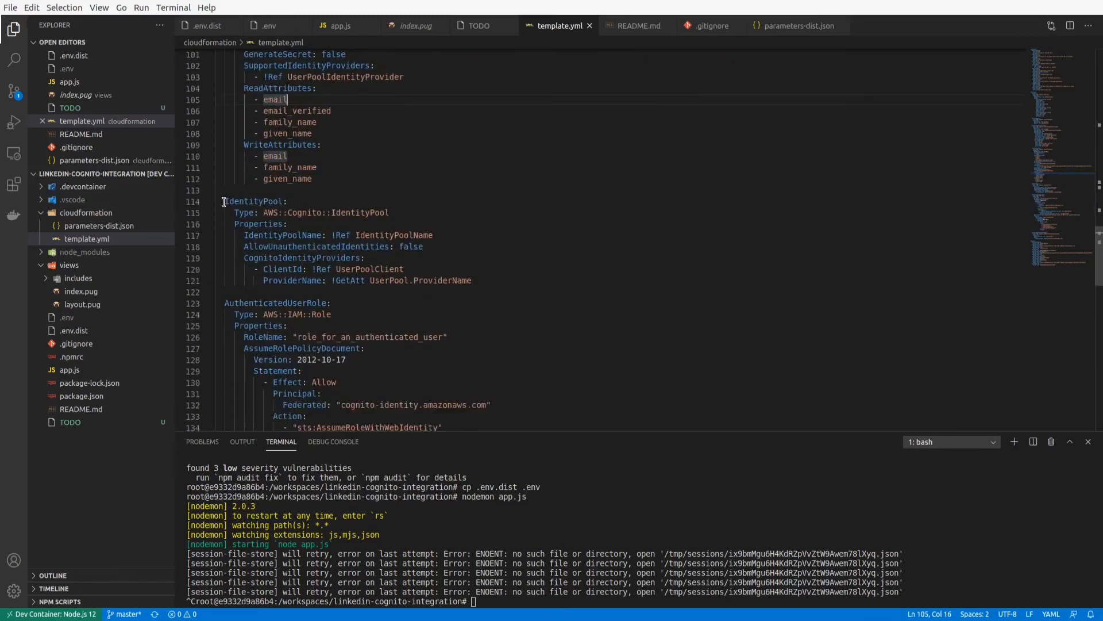
pyautogui.moveTo(224, 202); pyautogui.dragTo(506, 277)
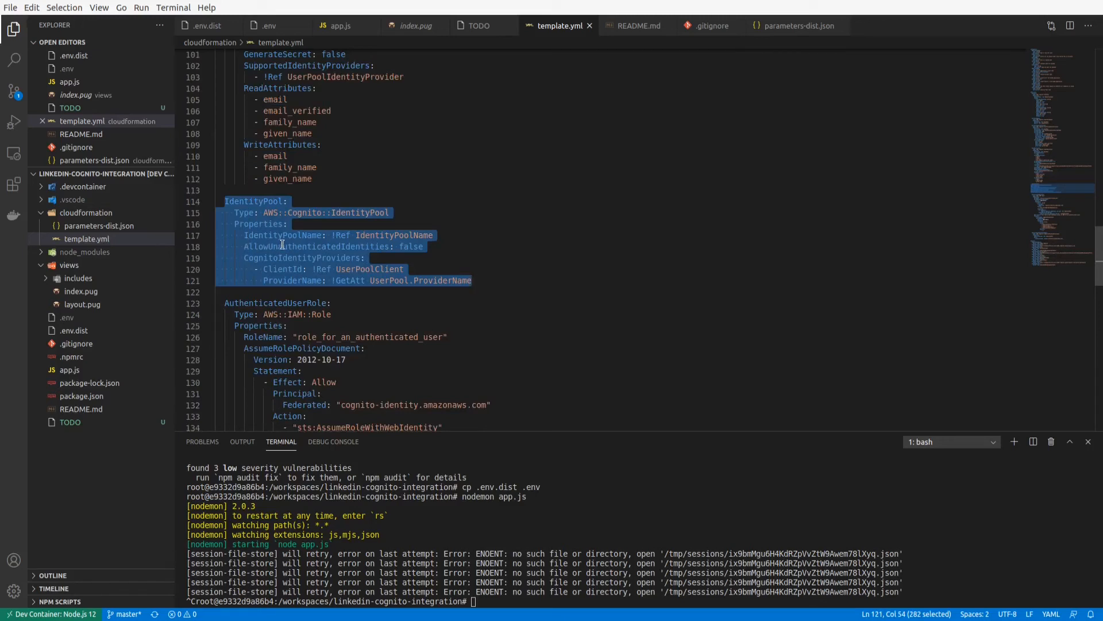
pyautogui.click(281, 246)
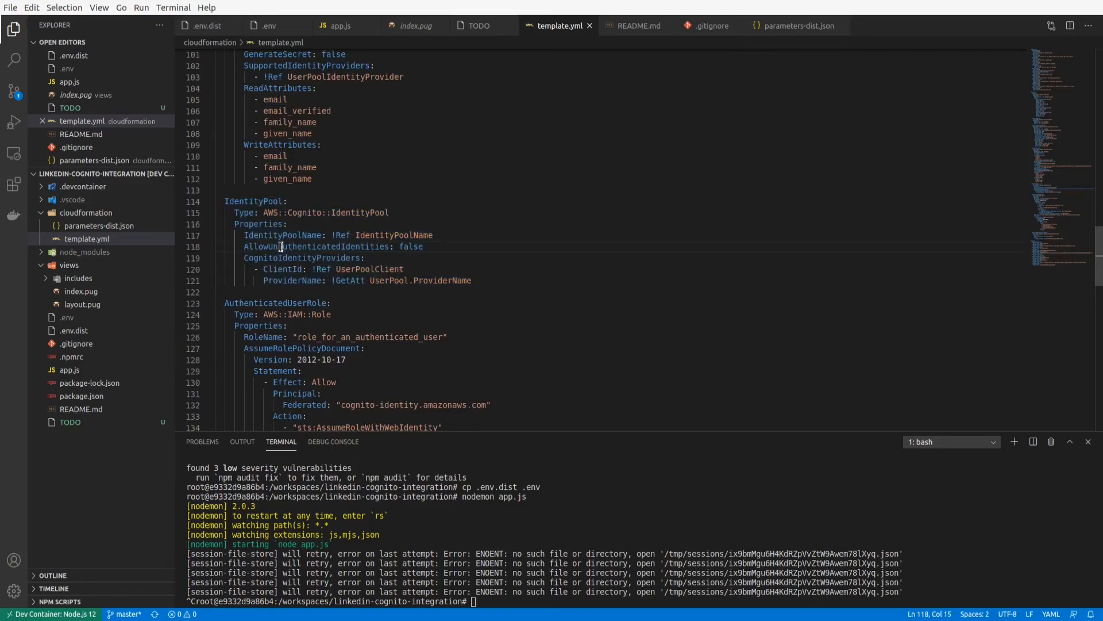
pyautogui.click(439, 246)
pyautogui.moveTo(439, 247); pyautogui.dragTo(246, 247)
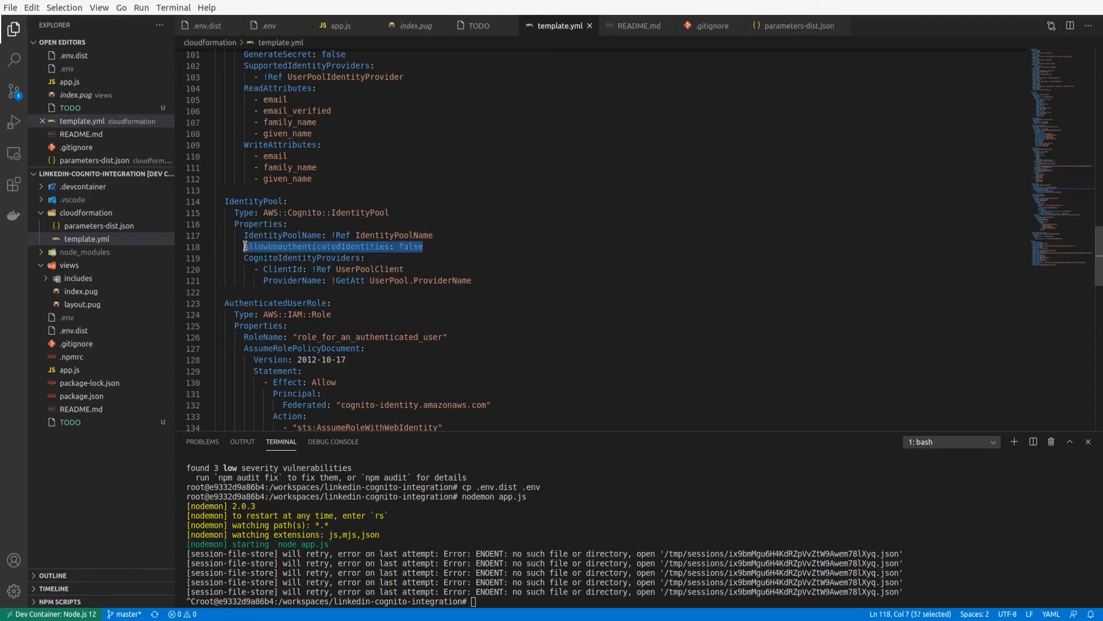
pyautogui.doubleClick(283, 248)
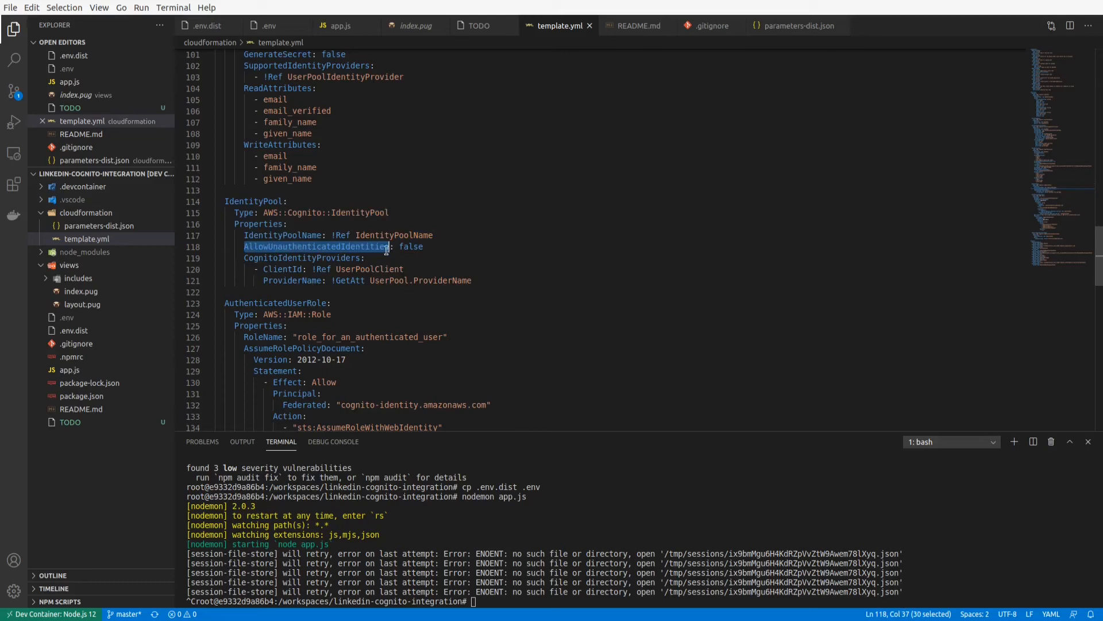
pyautogui.click(430, 248)
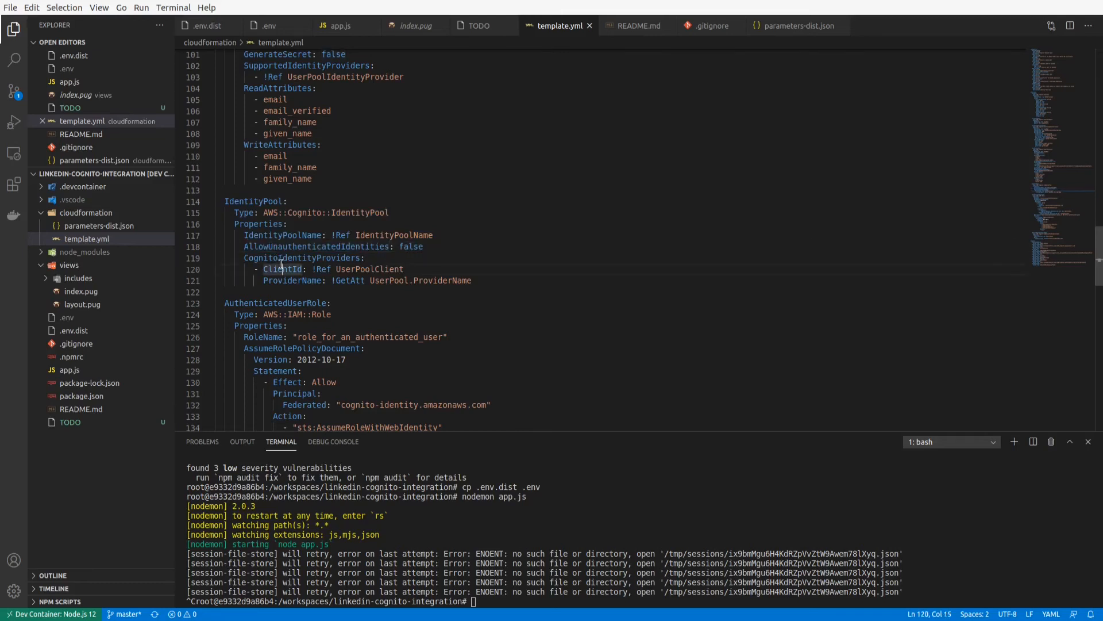
pyautogui.click(313, 281)
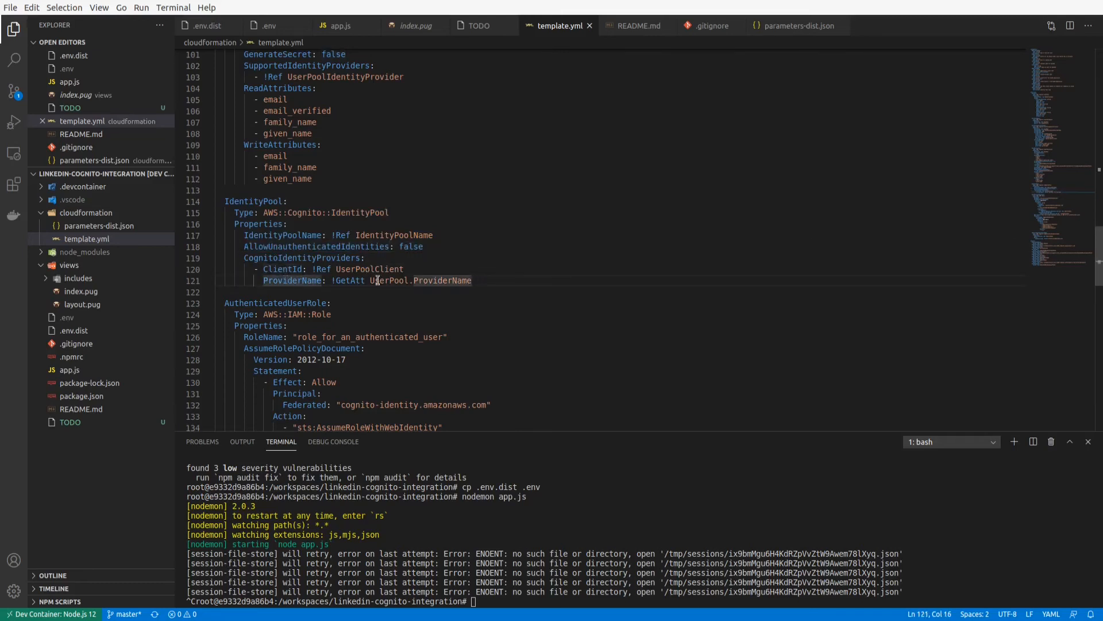
pyautogui.scroll(-2, 314, 255)
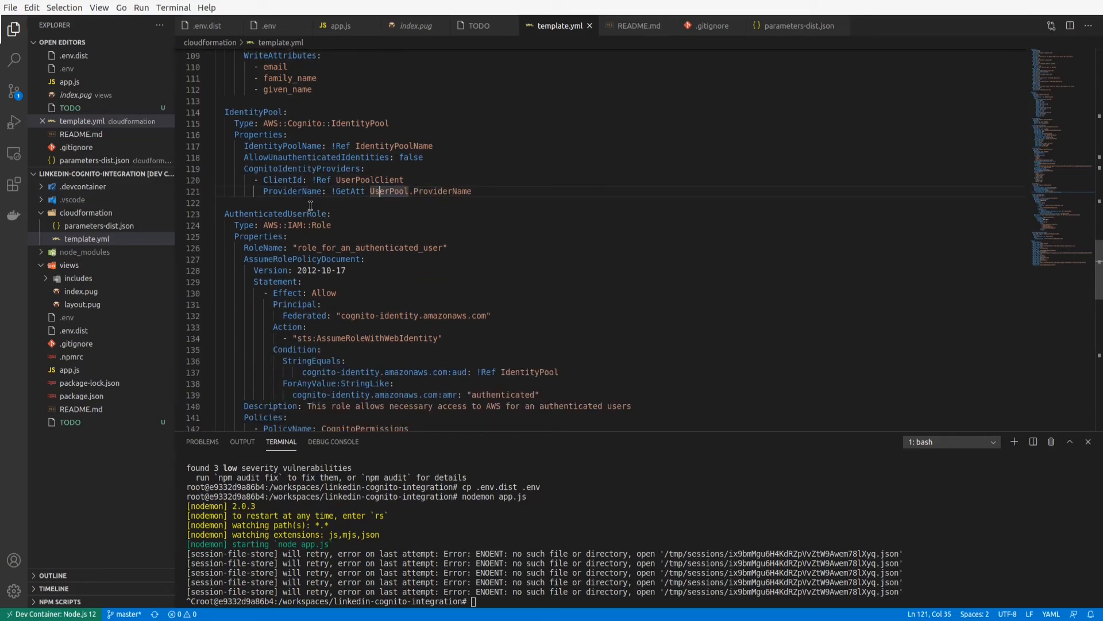
pyautogui.click(310, 205)
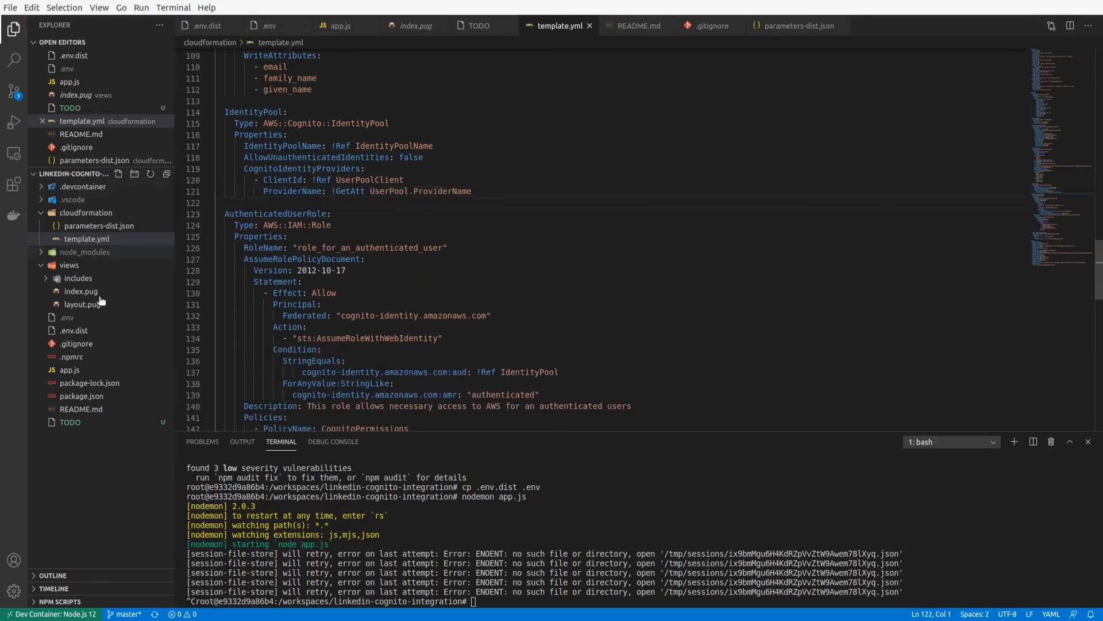
# Look through the AuthenticatedUserRole resource from its role name down to the CognitoPermissions policy.
pyautogui.click(330, 237)
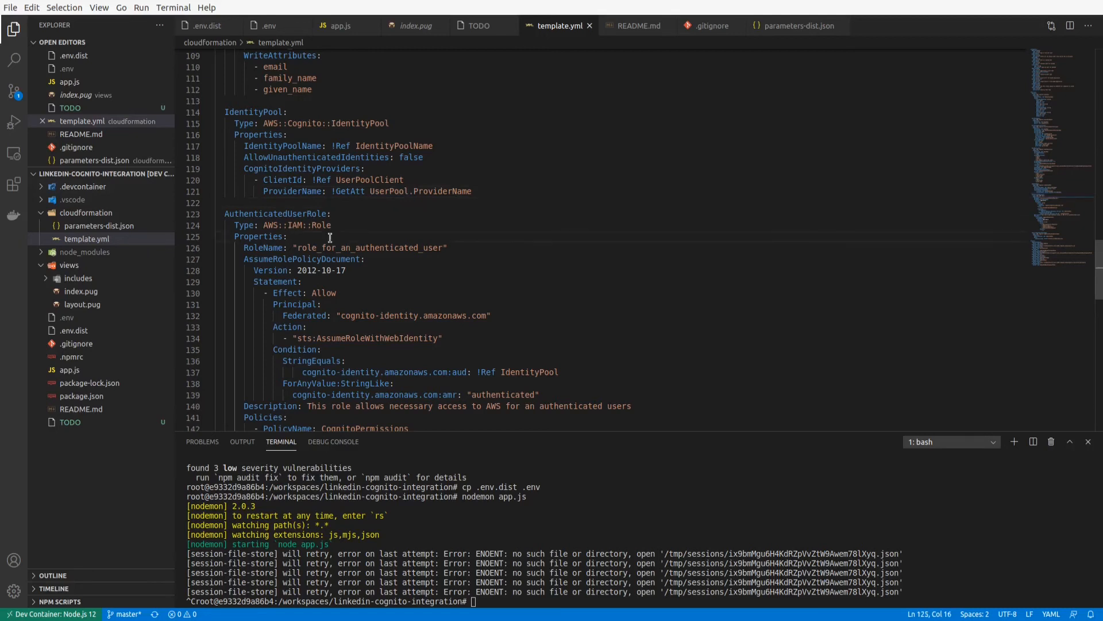
pyautogui.scroll(-1, 330, 237)
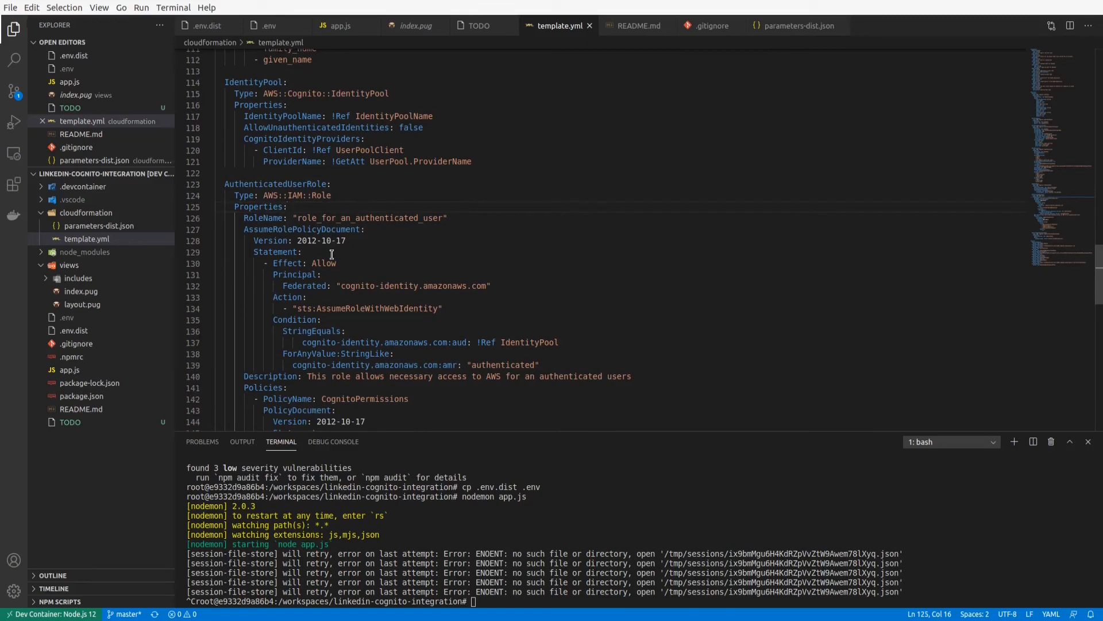
pyautogui.click(332, 254)
pyautogui.scroll(-1, 332, 255)
pyautogui.scroll(-5, 332, 255)
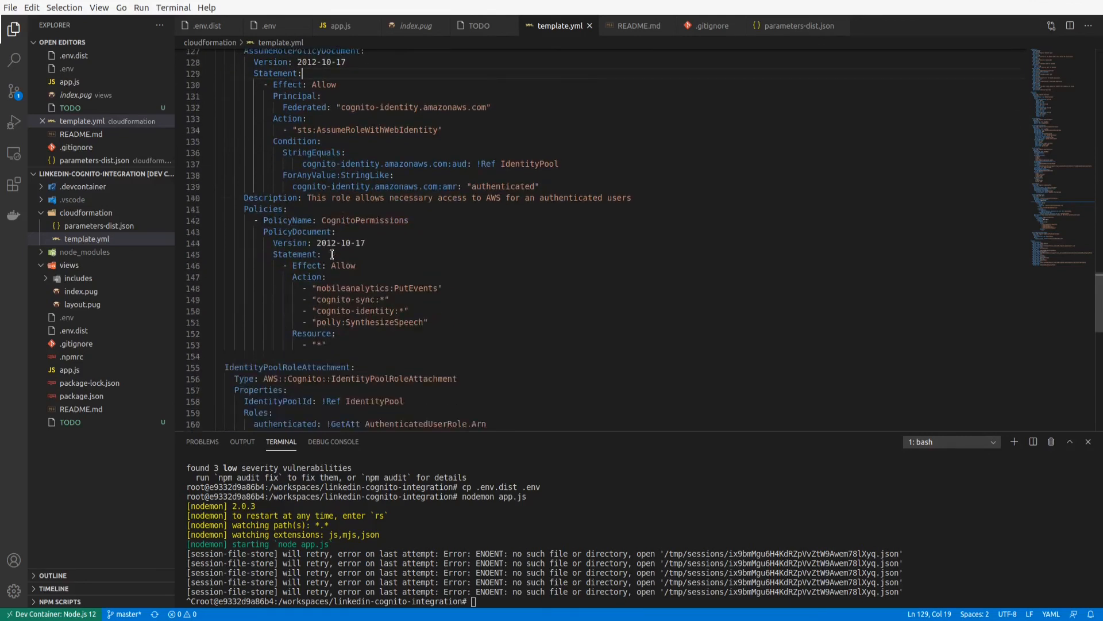
# Examine the AssumeRolePolicyDocument of AuthenticatedUserRole, including the Federated principal in its statement.
pyautogui.scroll(2, 331, 255)
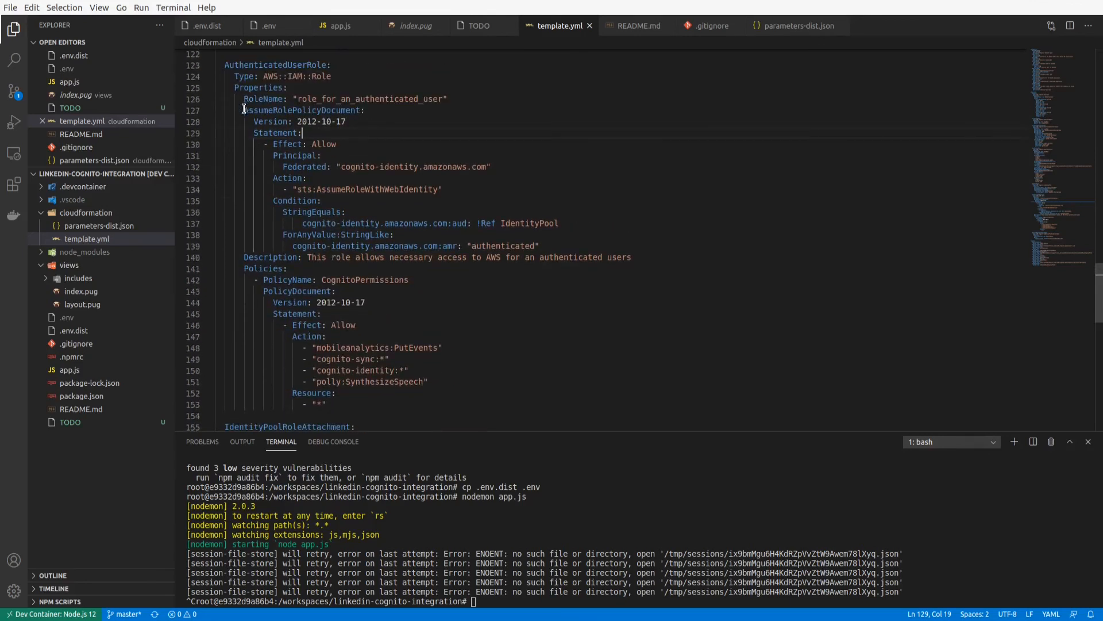
pyautogui.moveTo(244, 110); pyautogui.dragTo(404, 112)
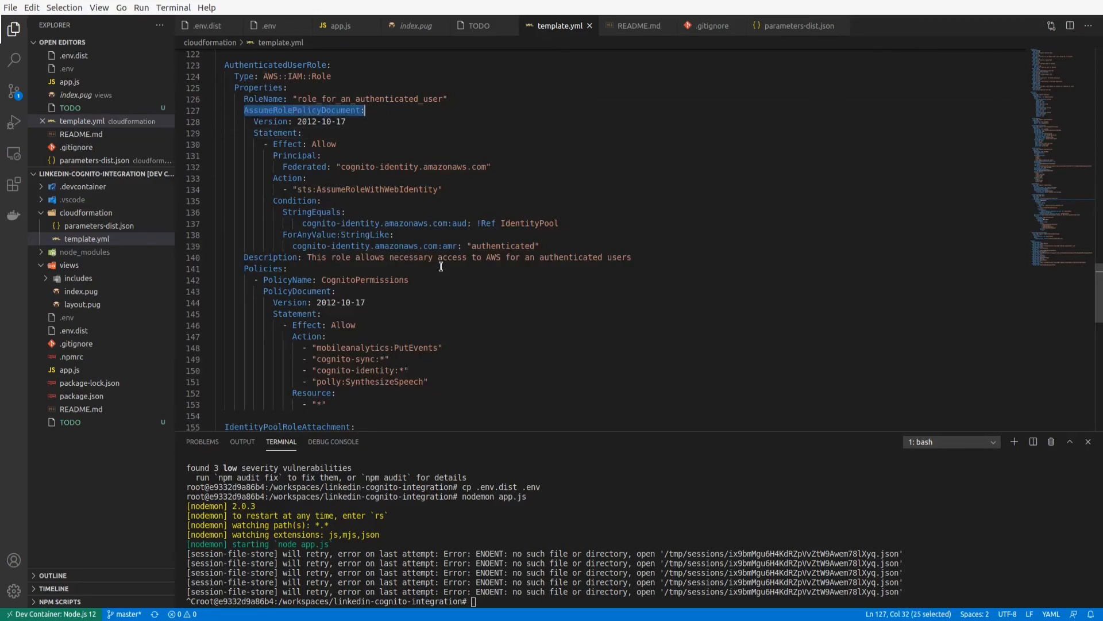
pyautogui.moveTo(554, 244); pyautogui.dragTo(96, 108)
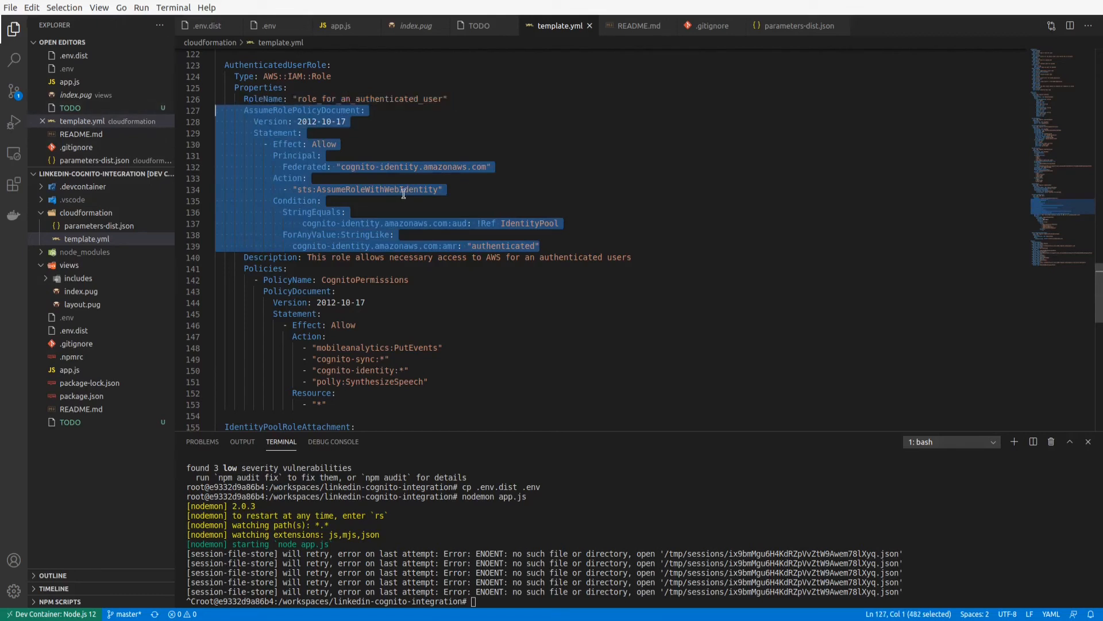
pyautogui.click(322, 156)
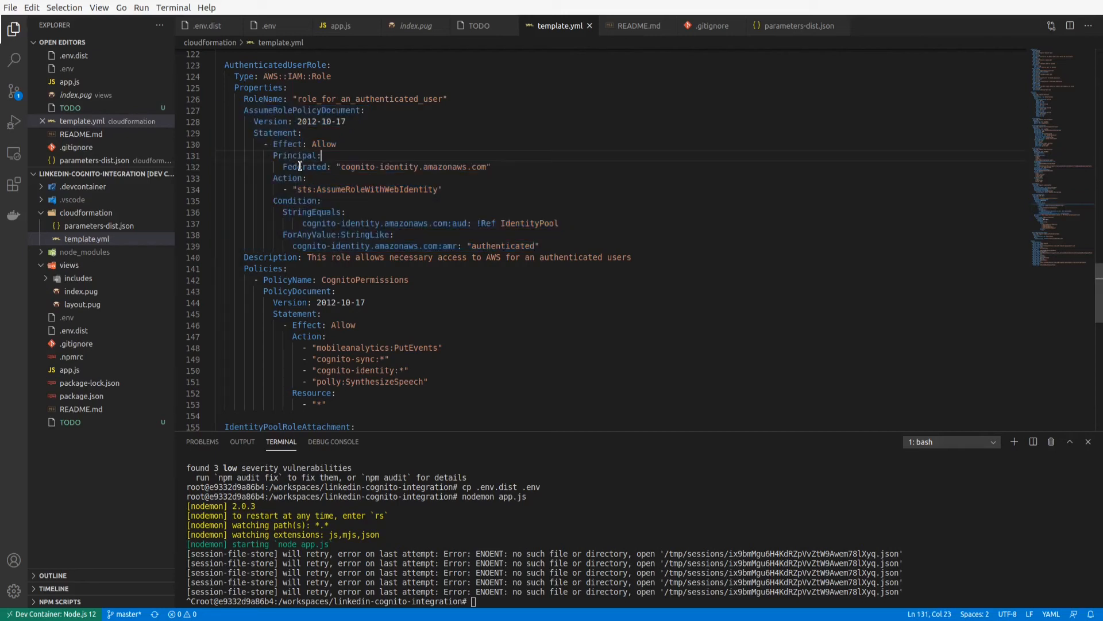
pyautogui.doubleClick(300, 167)
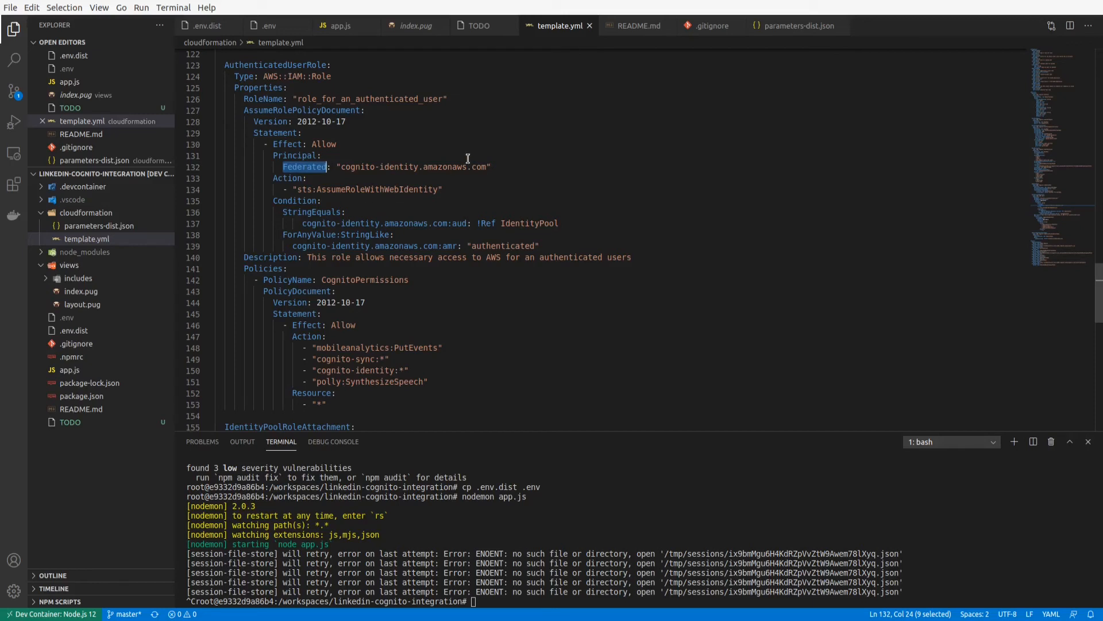
# Examine the Federated principal cognito-identity.amazonaws.com and the sts:AssumeRoleWithWebIdentity action in AuthenticatedUserRole's trust policy.
pyautogui.doubleClick(307, 168)
pyautogui.moveTo(341, 167); pyautogui.dragTo(487, 172)
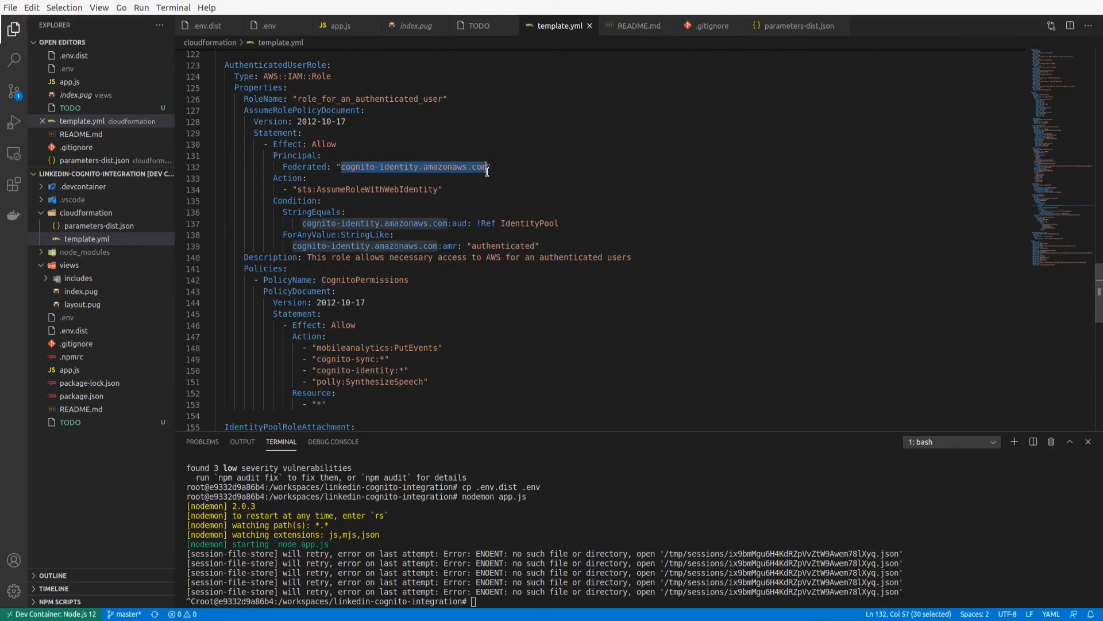
pyautogui.scroll(-1, 487, 172)
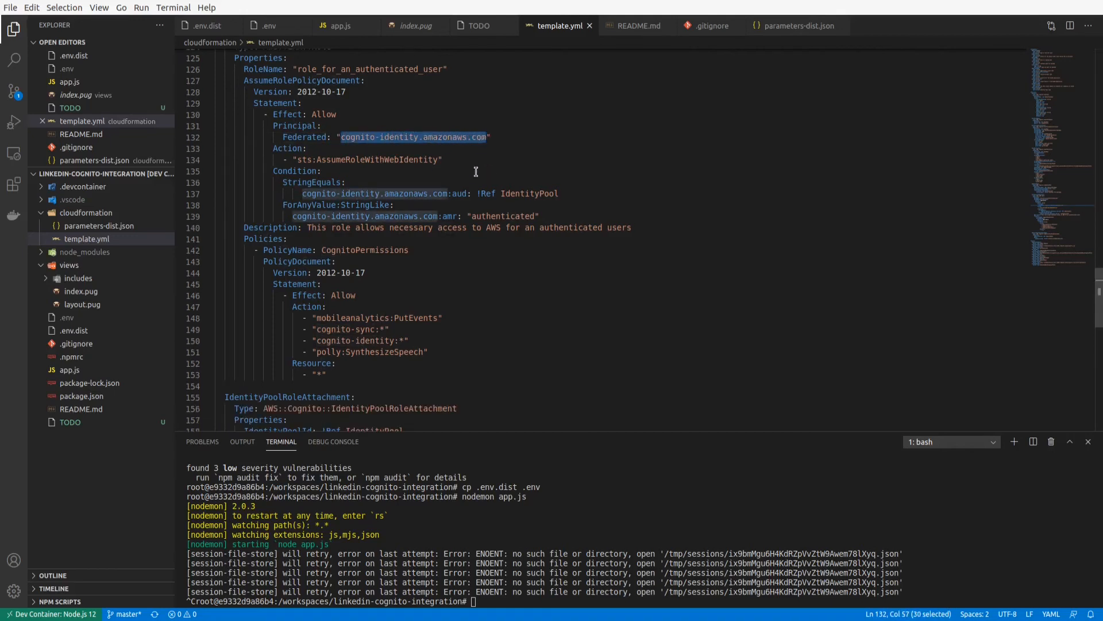
pyautogui.click(316, 149)
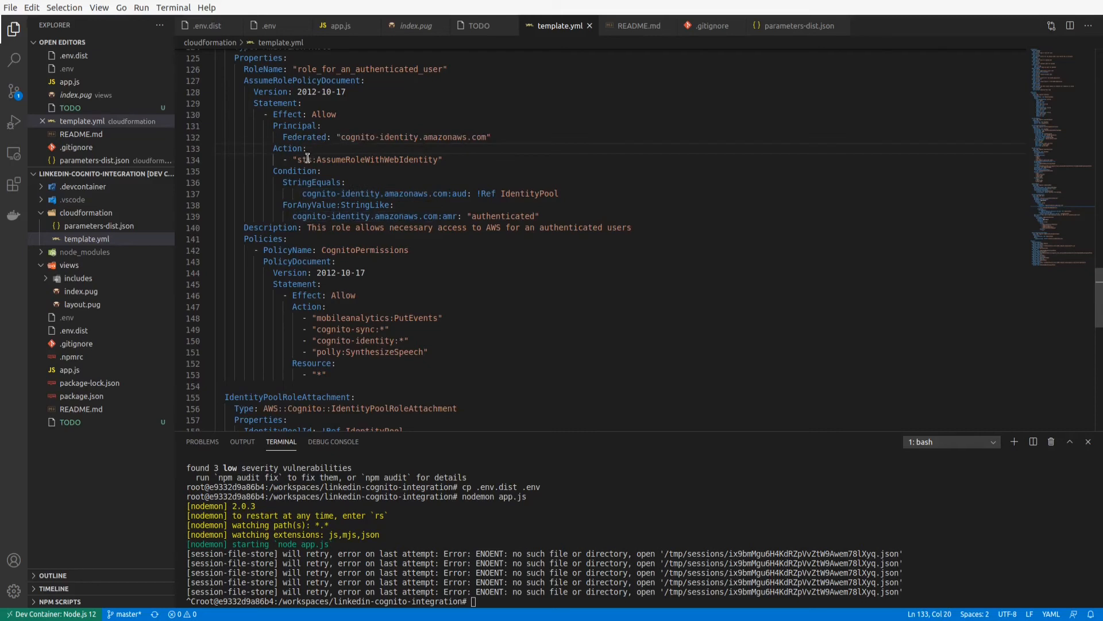
pyautogui.moveTo(297, 159); pyautogui.dragTo(437, 162)
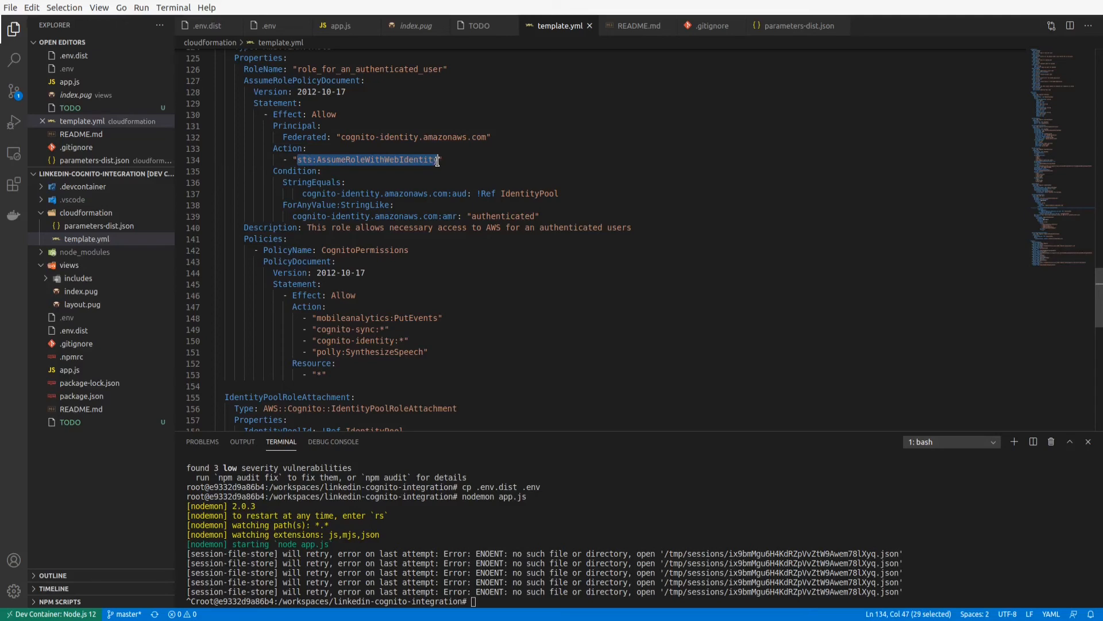
pyautogui.click(411, 160)
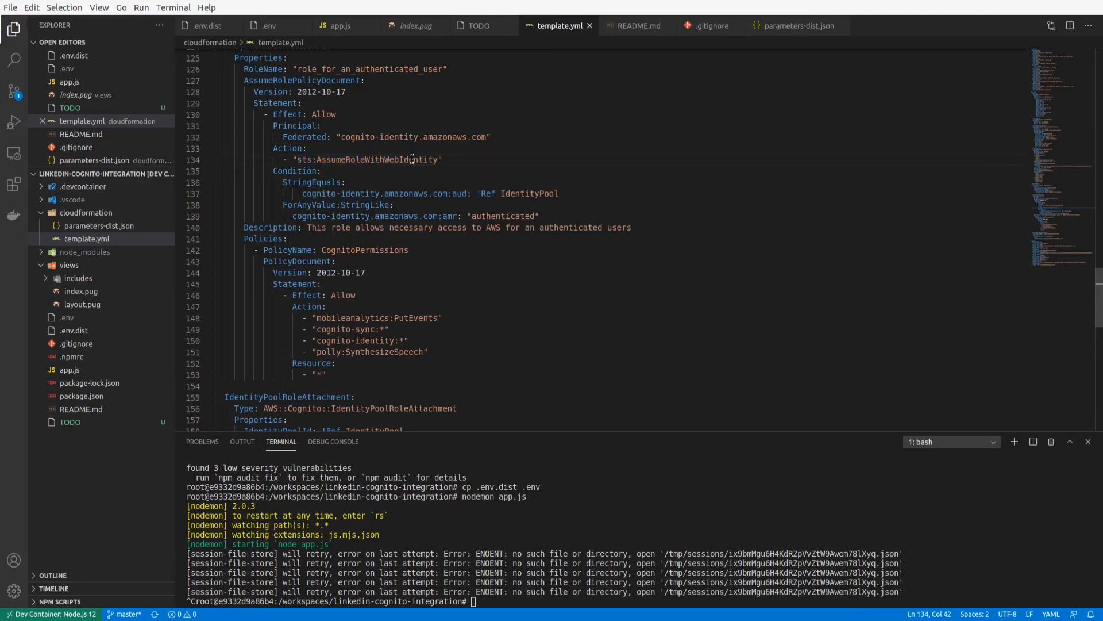
# Examine the trust policy's Condition block, including the StringEquals audience check and the ForAnyValue:StringLike authentication check.
pyautogui.scroll(-1, 411, 160)
pyautogui.moveTo(273, 142); pyautogui.dragTo(556, 183)
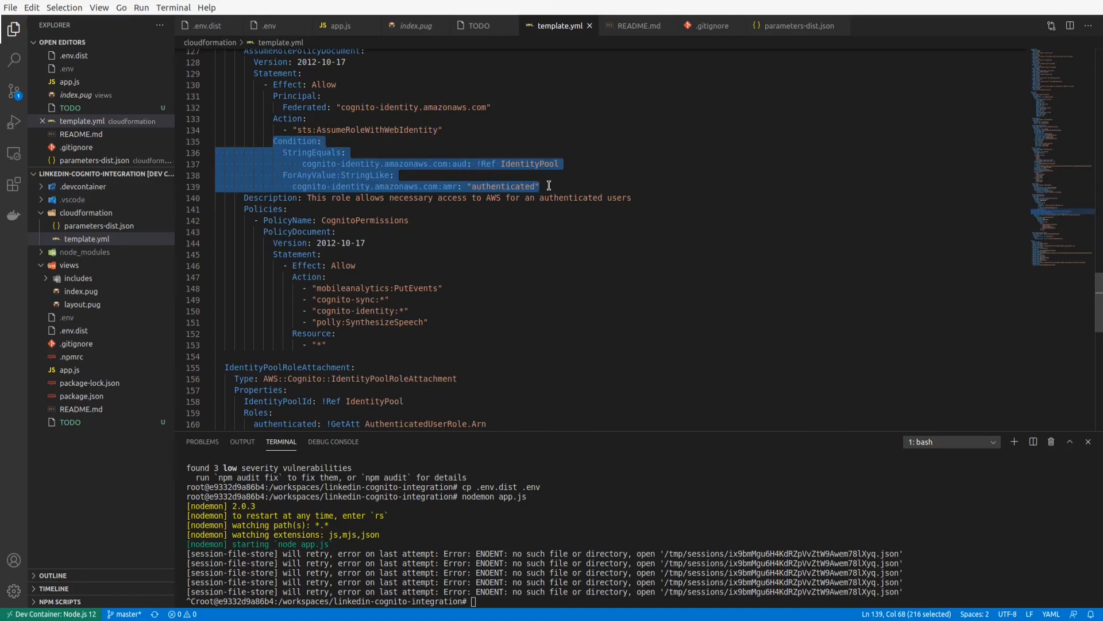
pyautogui.click(368, 167)
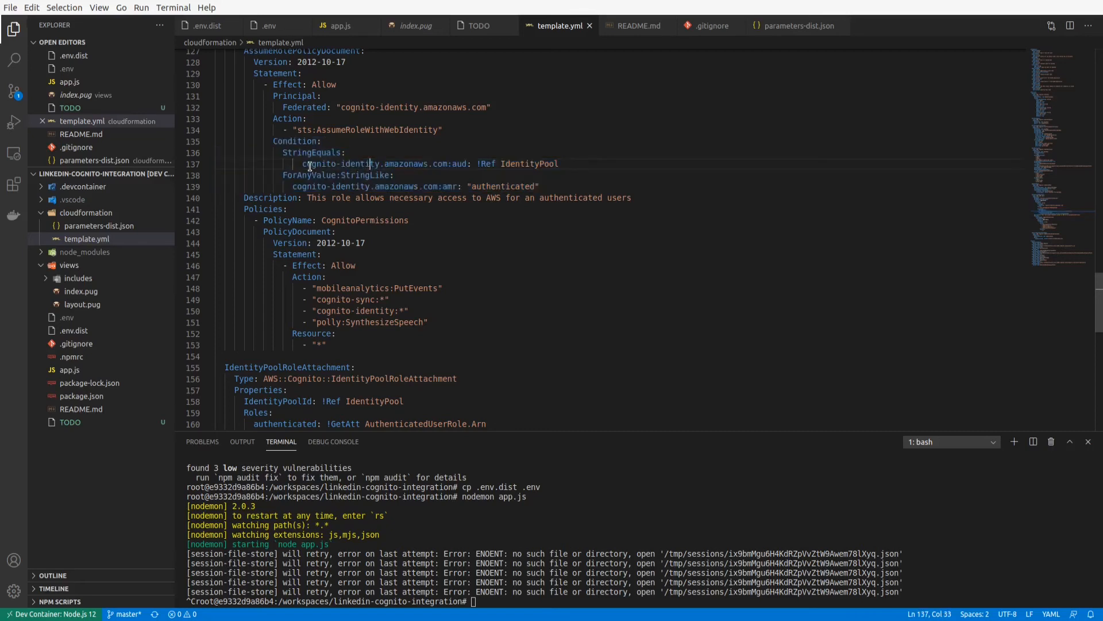
pyautogui.moveTo(302, 164); pyautogui.dragTo(585, 166)
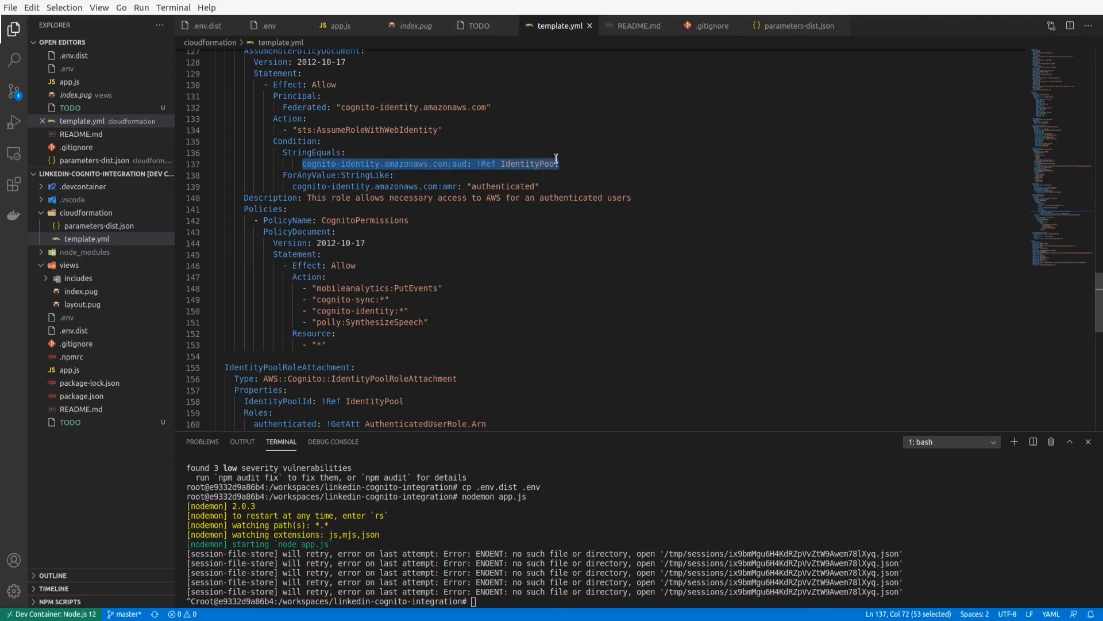
pyautogui.click(516, 164)
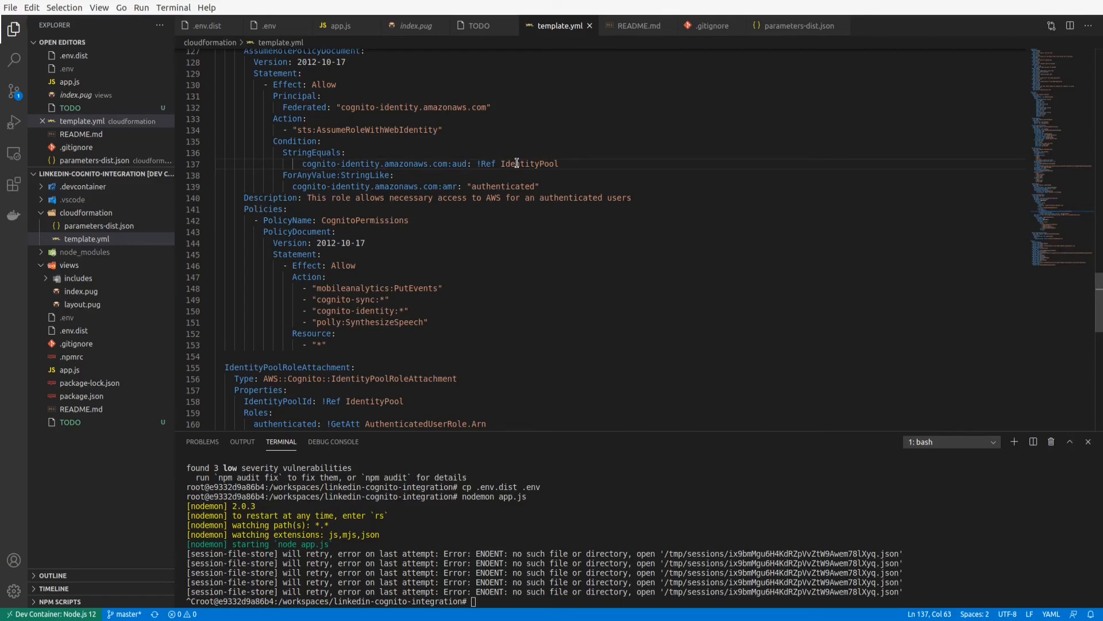
pyautogui.moveTo(283, 175); pyautogui.dragTo(577, 187)
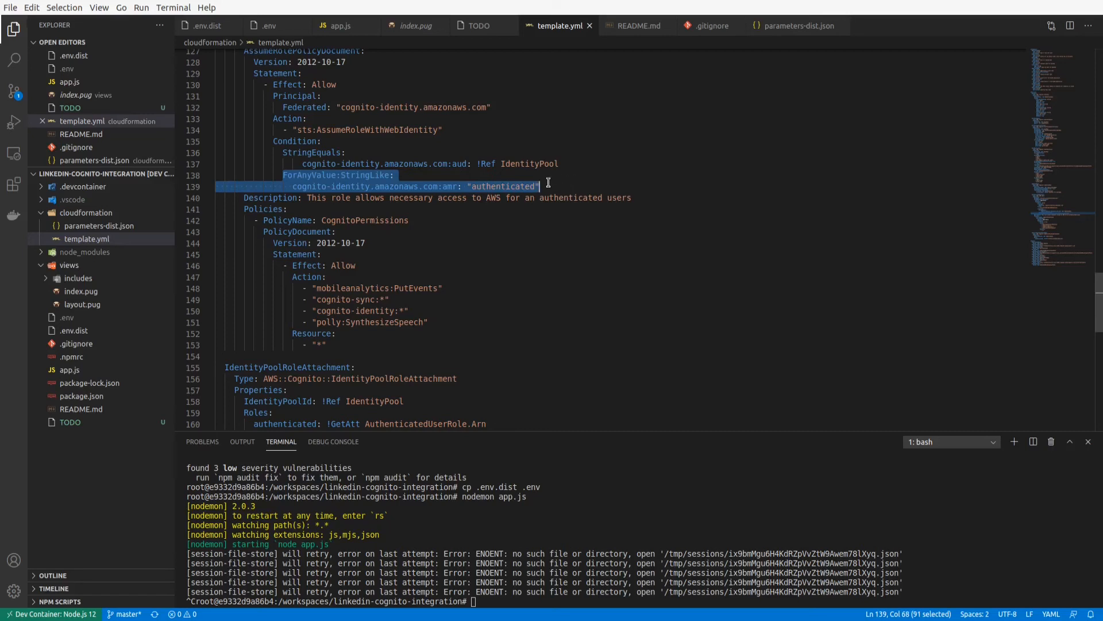
# Examine the CognitoPermissions policy and its allowed actions, including the Cognito ones and polly:SynthesizeSpeech.
pyautogui.click(299, 209)
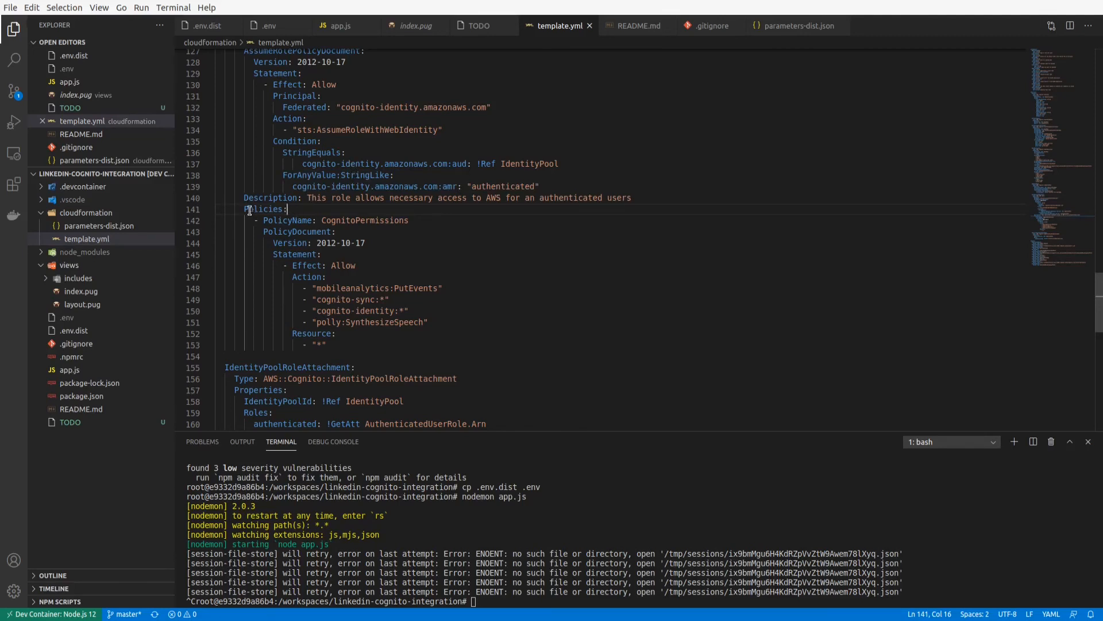
pyautogui.moveTo(243, 209); pyautogui.dragTo(539, 343)
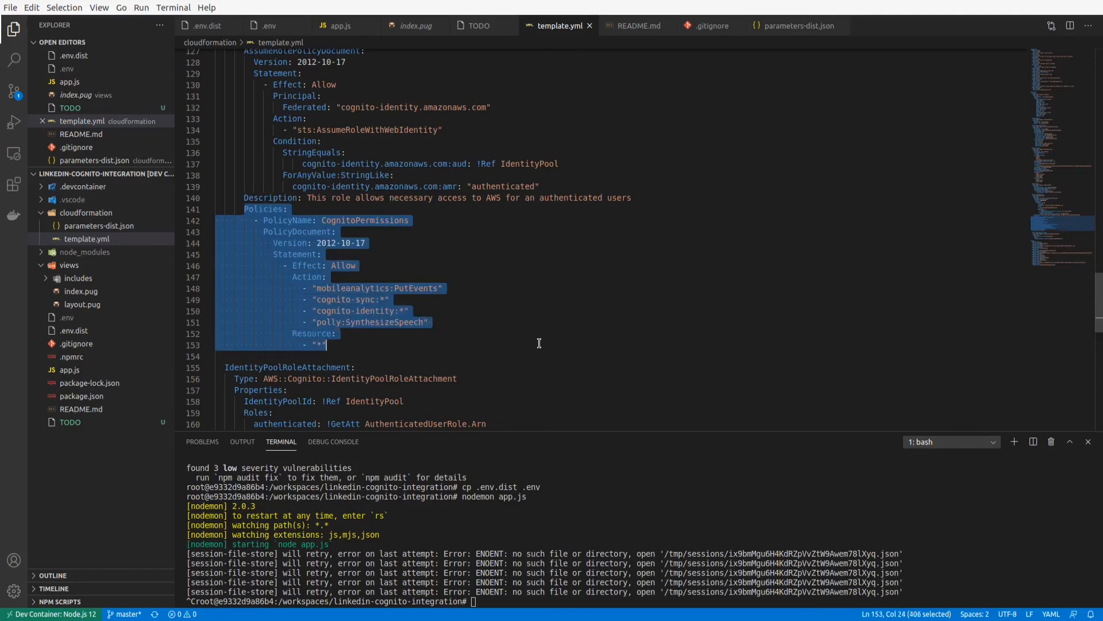
pyautogui.click(317, 286)
pyautogui.moveTo(303, 288); pyautogui.dragTo(490, 311)
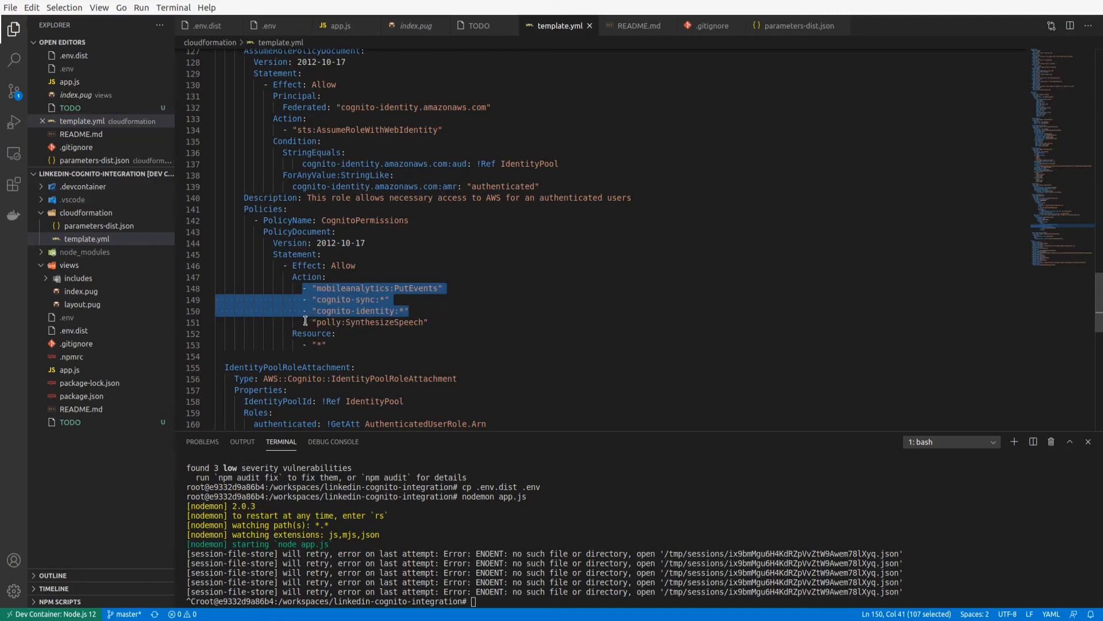
pyautogui.moveTo(303, 322); pyautogui.dragTo(436, 321)
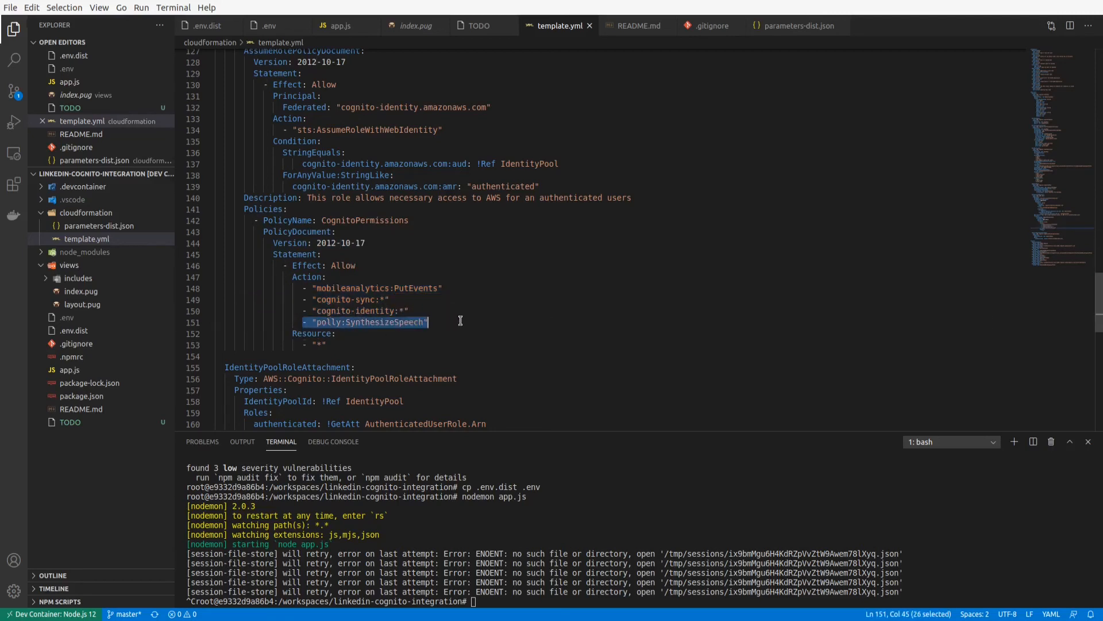
pyautogui.click(365, 323)
# Examine the IdentityPoolRoleAttachment resource and its IdentityPoolId reference.
pyautogui.scroll(-3, 362, 317)
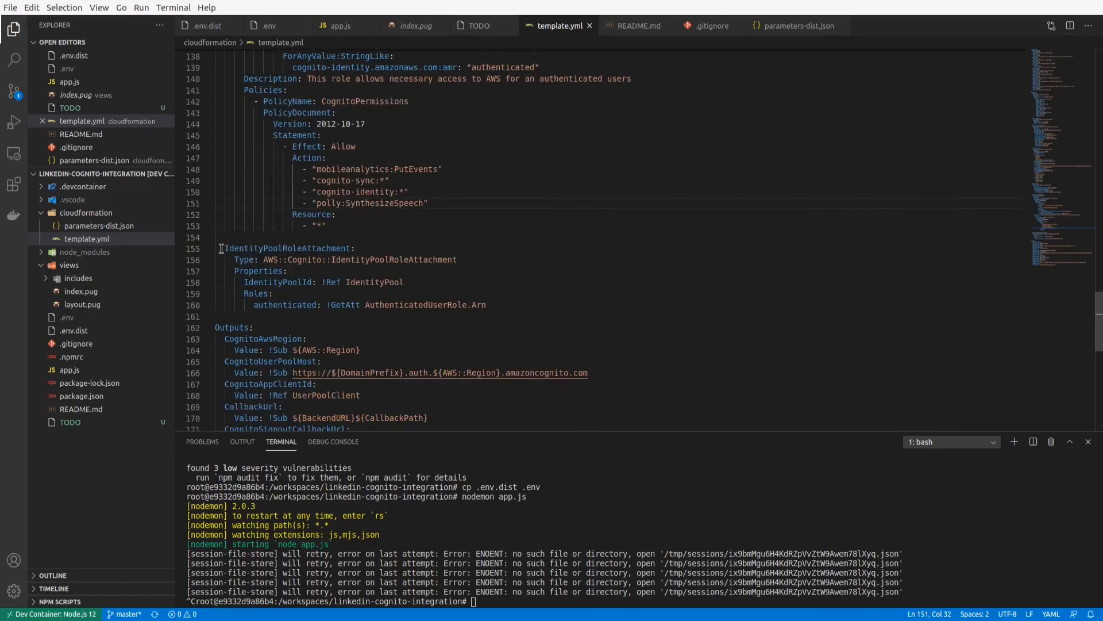
pyautogui.moveTo(225, 248); pyautogui.dragTo(508, 305)
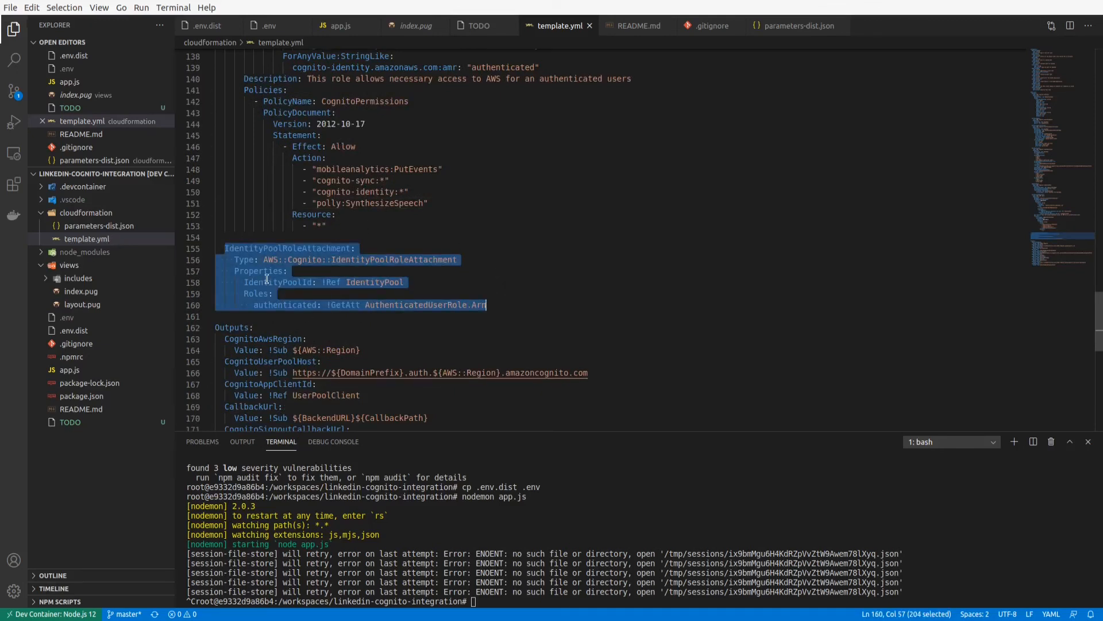
pyautogui.click(370, 282)
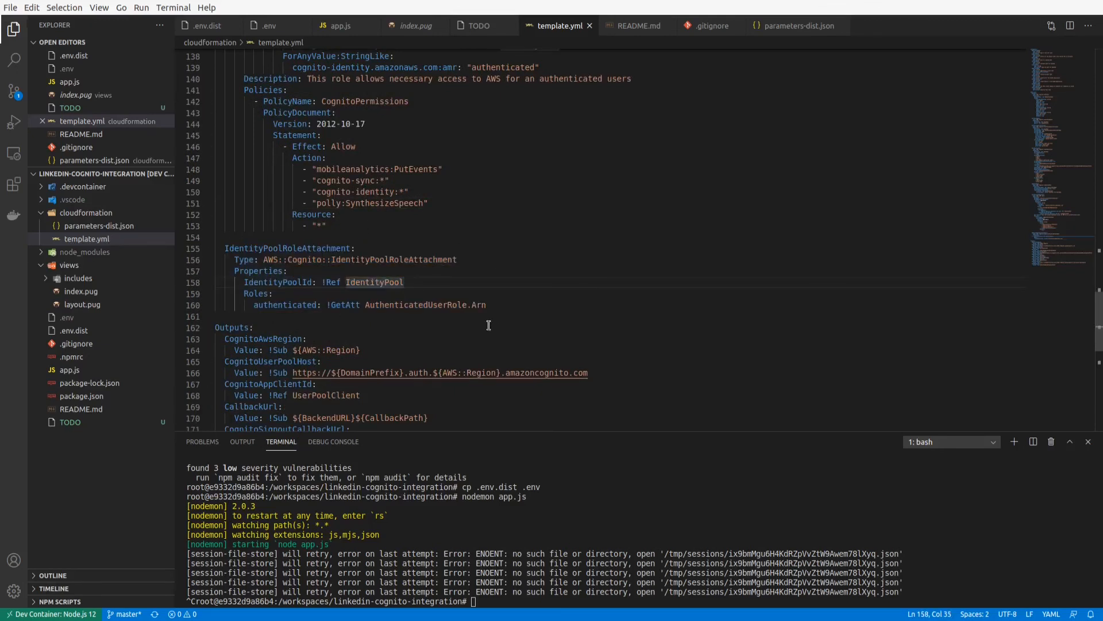
pyautogui.click(381, 283)
# Examine the template's Outputs section from CognitoAwsRegion down to Auth0LogoutUrl.
pyautogui.scroll(-5, 384, 283)
pyautogui.click(264, 143)
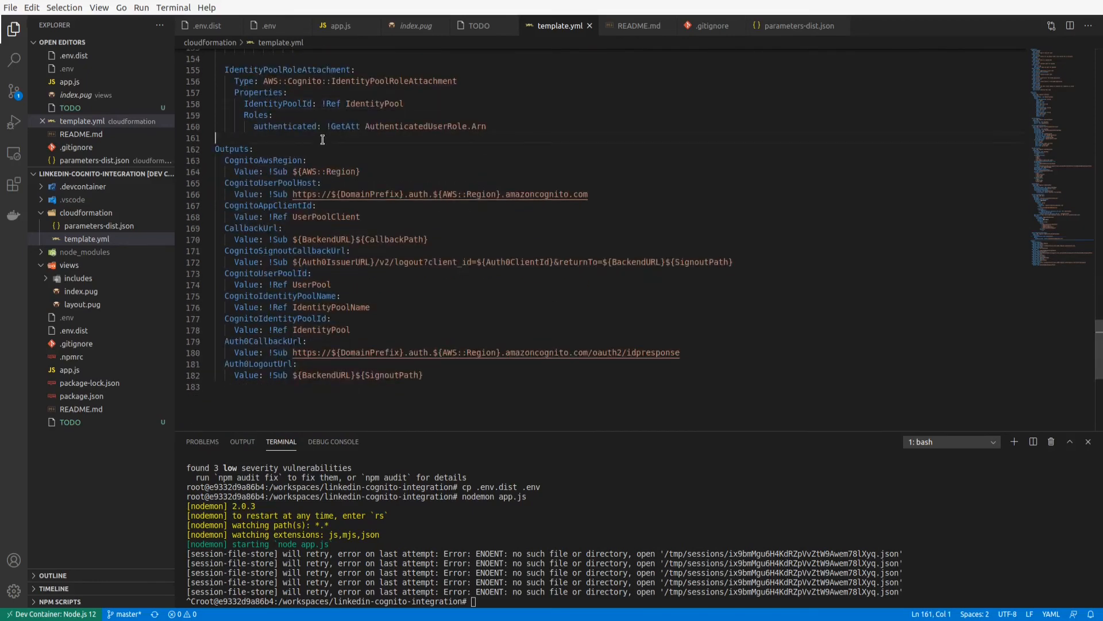
pyautogui.moveTo(216, 138); pyautogui.dragTo(426, 382)
pyautogui.click(426, 383)
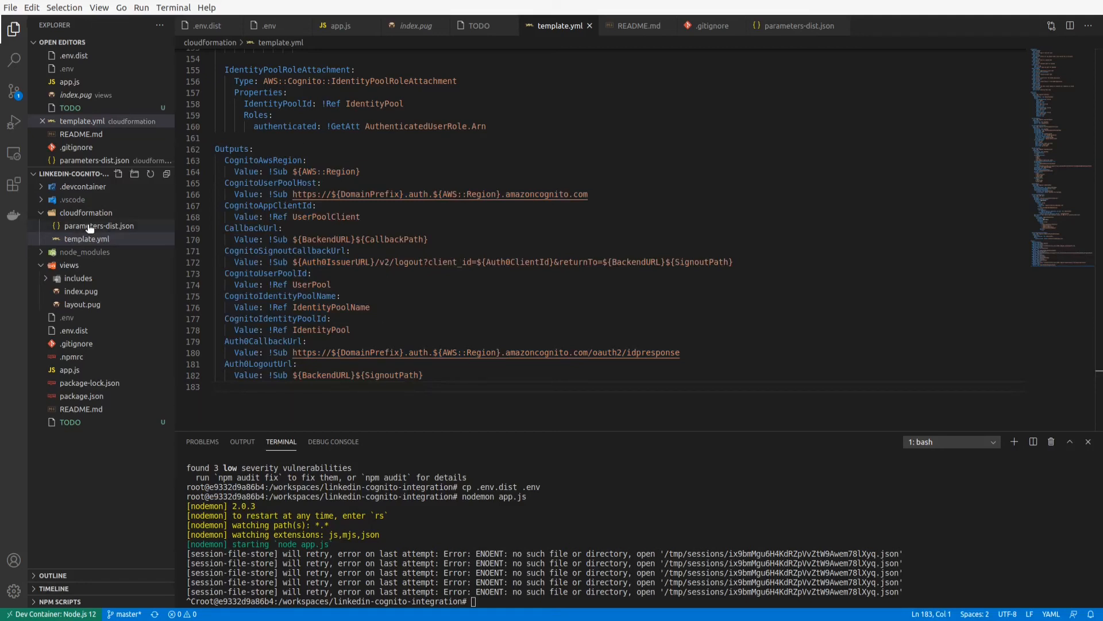
# Return to the template's Parameters section and open parameters-dist.json from the cloudformation folder.
pyautogui.scroll(20, 365, 198)
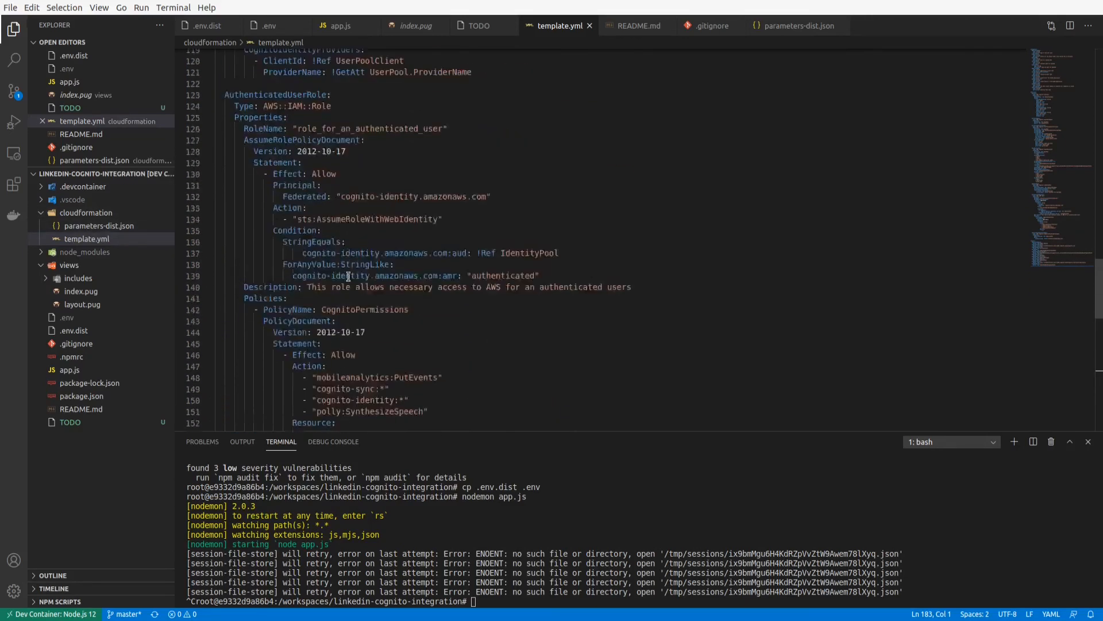
pyautogui.scroll(20, 348, 276)
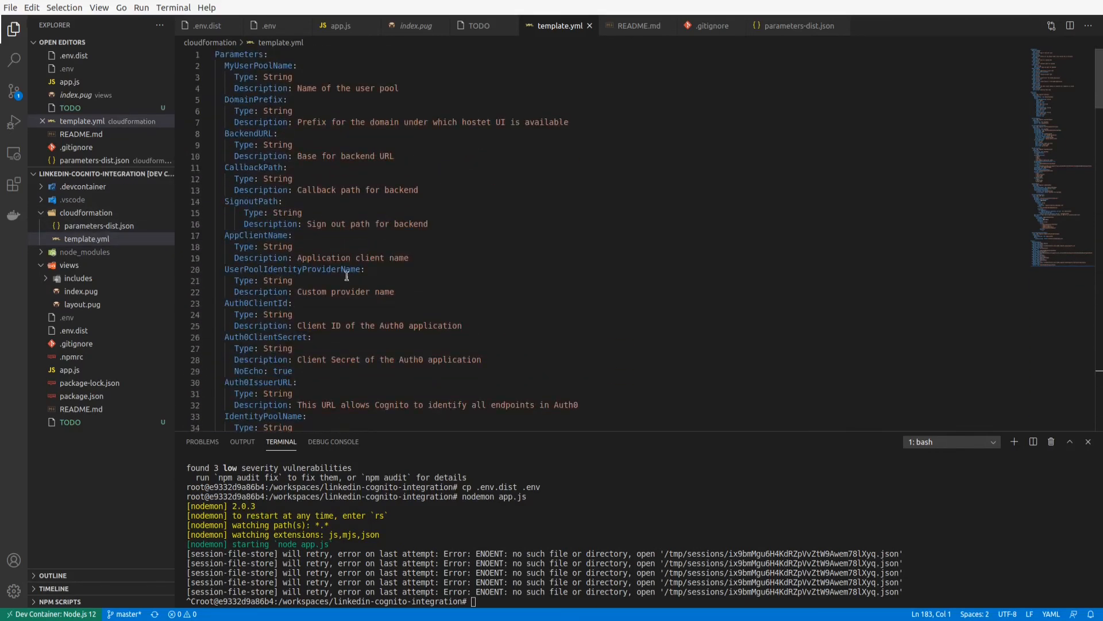
pyautogui.click(92, 227)
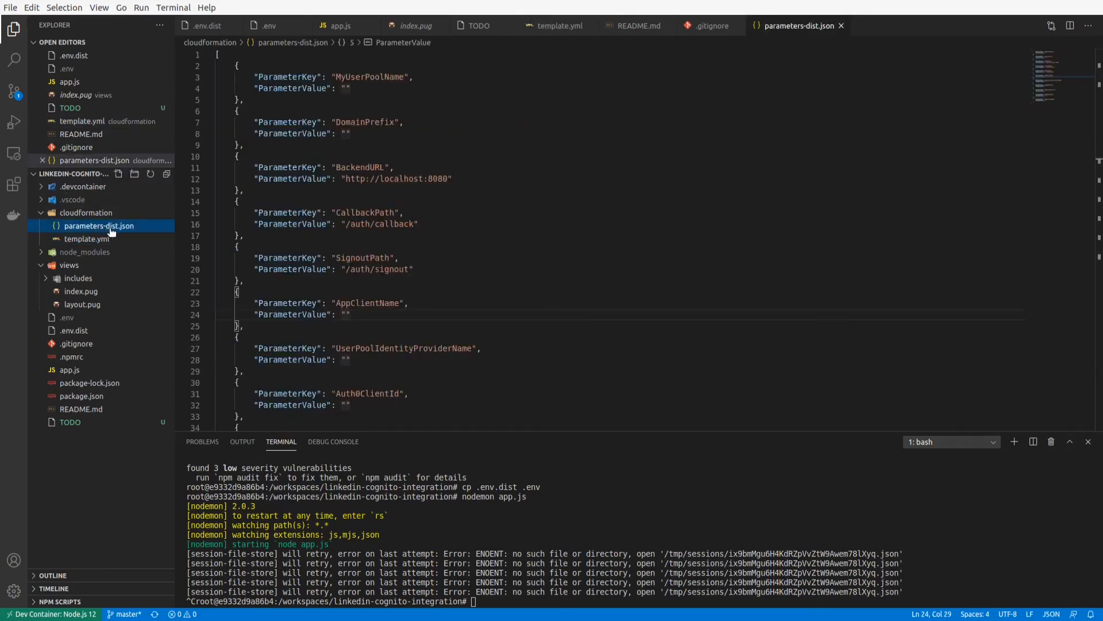
# Copy cloudformation/parameters-dist.json to cloudformation/parameters.json from the terminal.
pyautogui.click(607, 514)
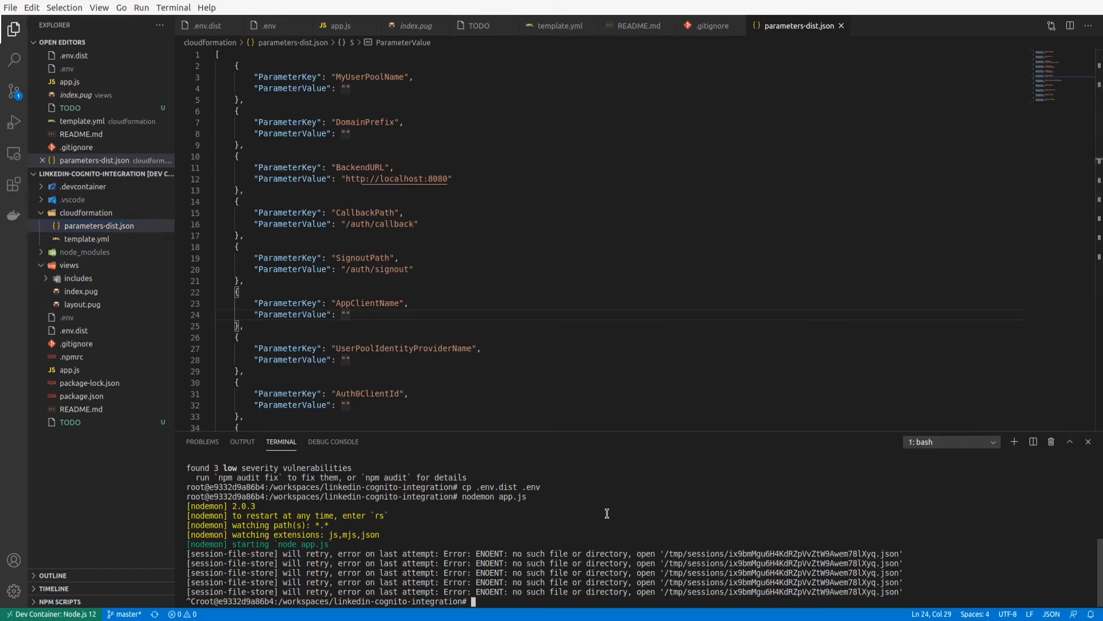
pyautogui.write('cp clou')
pyautogui.press('Tab')
pyautogui.write('p')
pyautogui.press('Tab')
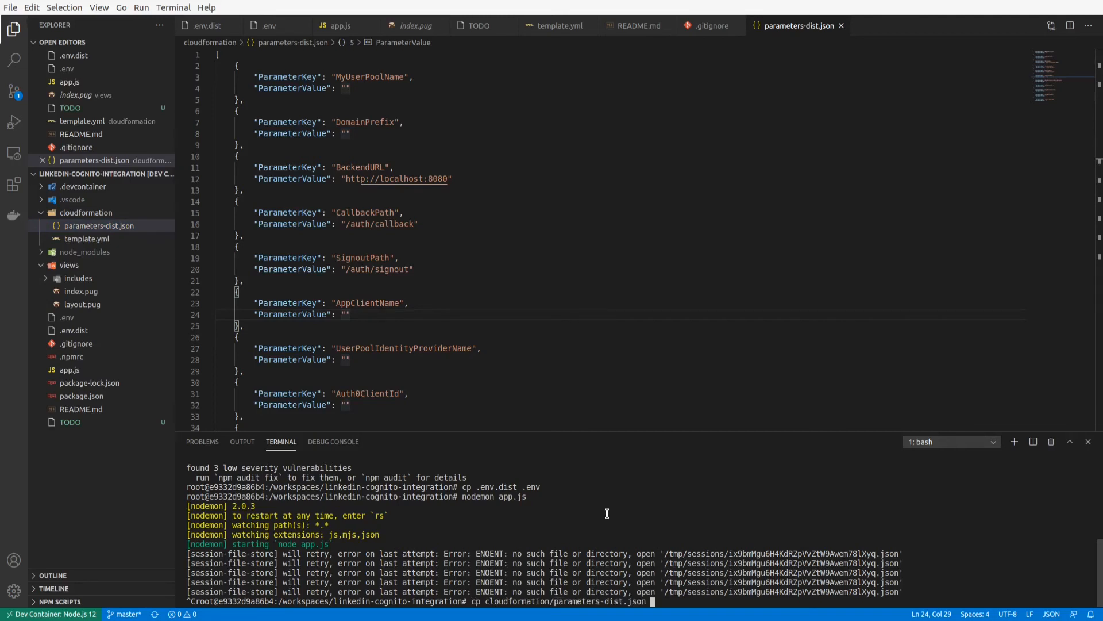
pyautogui.write('clo')
pyautogui.press('Tab')
pyautogui.write('p')
pyautogui.press('Tab')
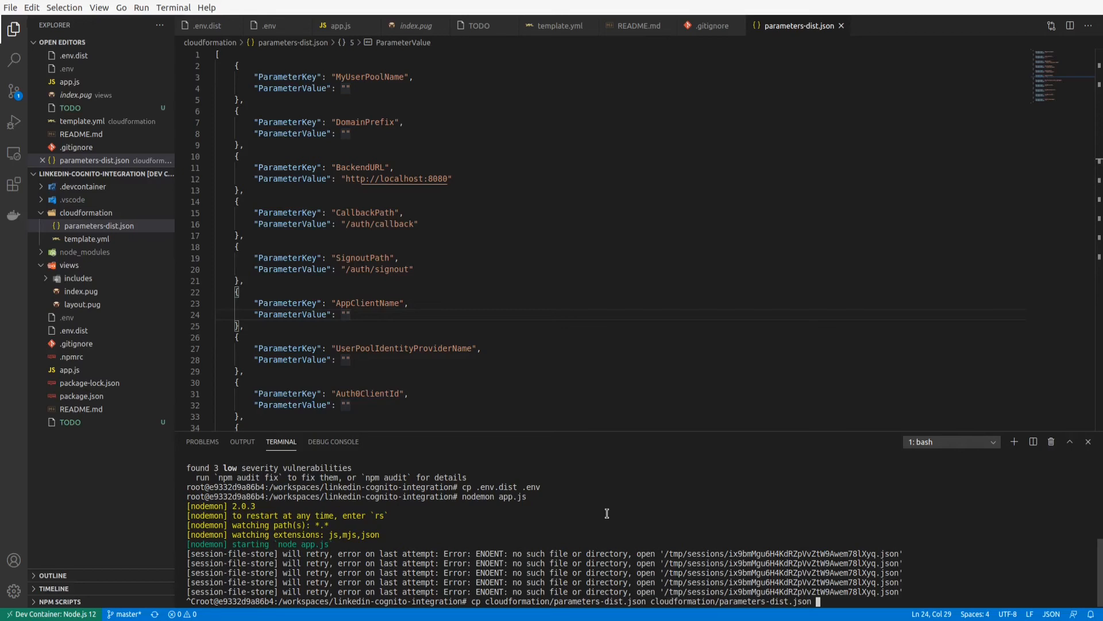
pyautogui.press('Left')
pyautogui.press('Left')
pyautogui.press('Left')
pyautogui.press('Left')
pyautogui.press('Left')
pyautogui.press('Left')
pyautogui.press('BackSpace')
pyautogui.press('BackSpace')
pyautogui.press('BackSpace')
pyautogui.press('BackSpace')
pyautogui.press('BackSpace')
pyautogui.press('Return')
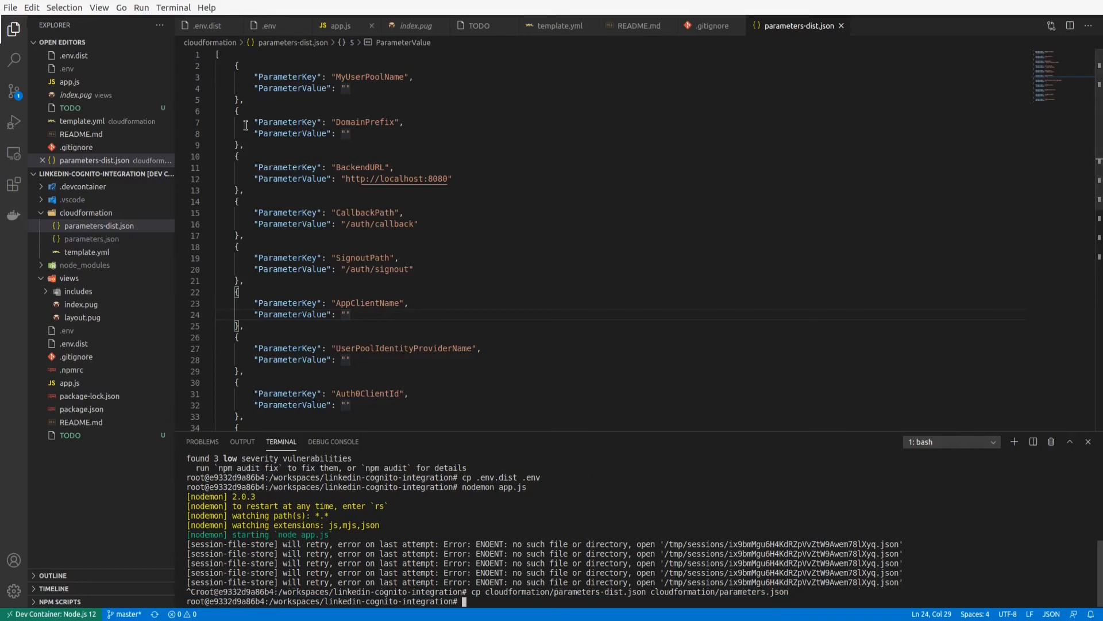
# Open the new parameters.json and set the MyUserPoolName value to "myuserpoolmane".
pyautogui.click(97, 239)
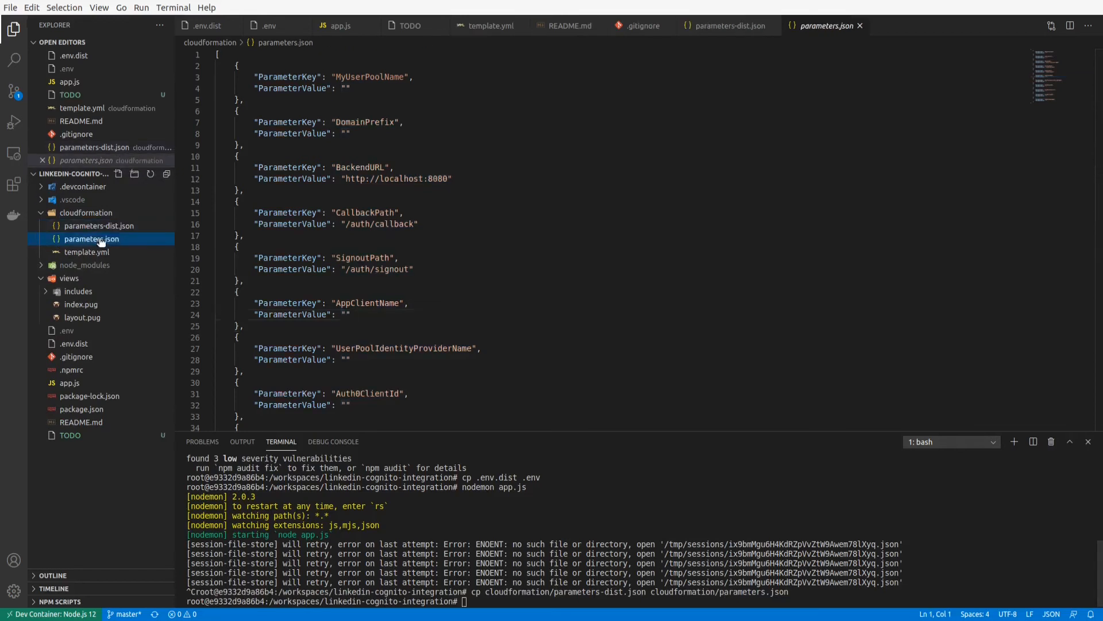
pyautogui.click(345, 88)
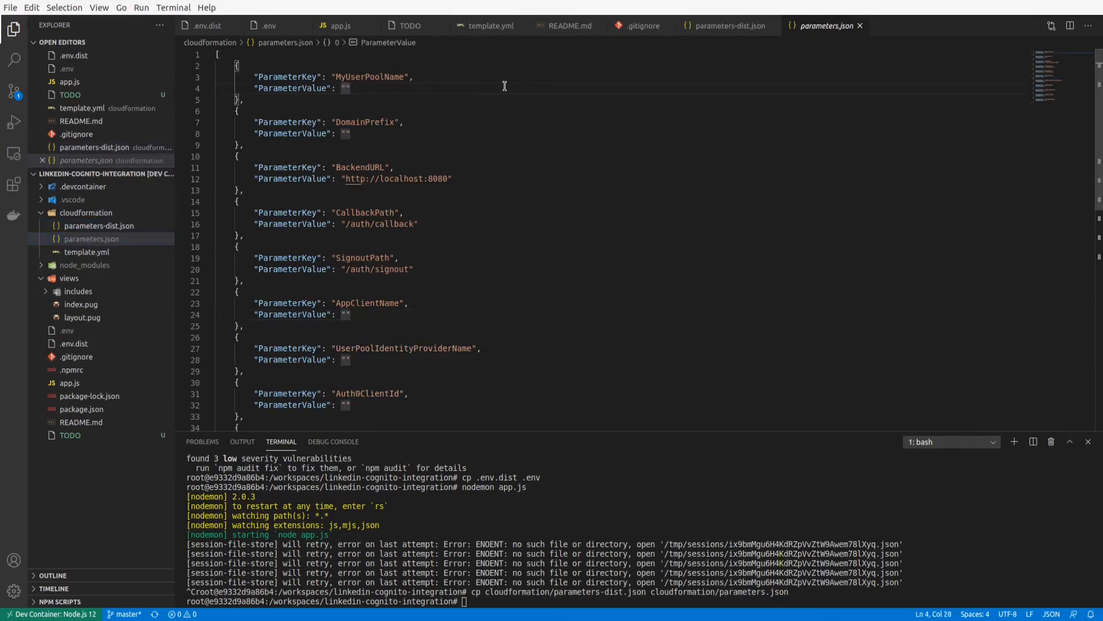
pyautogui.write('myuserp')
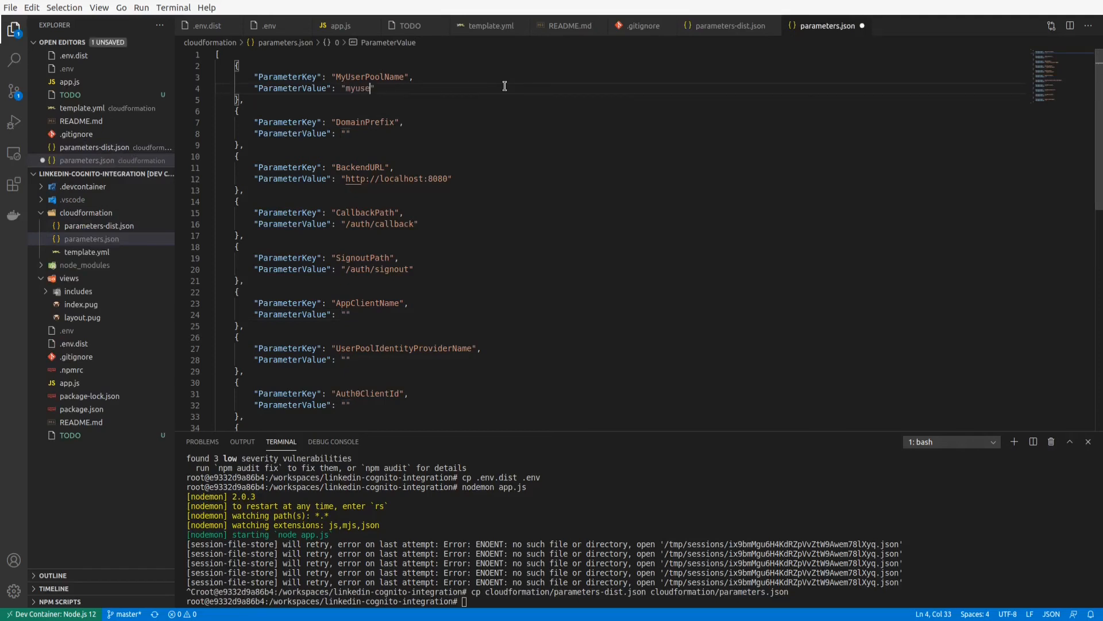
pyautogui.write('oolmane')
# Set the DomainPrefix parameter value to "awons-linkedin".
pyautogui.click(397, 136)
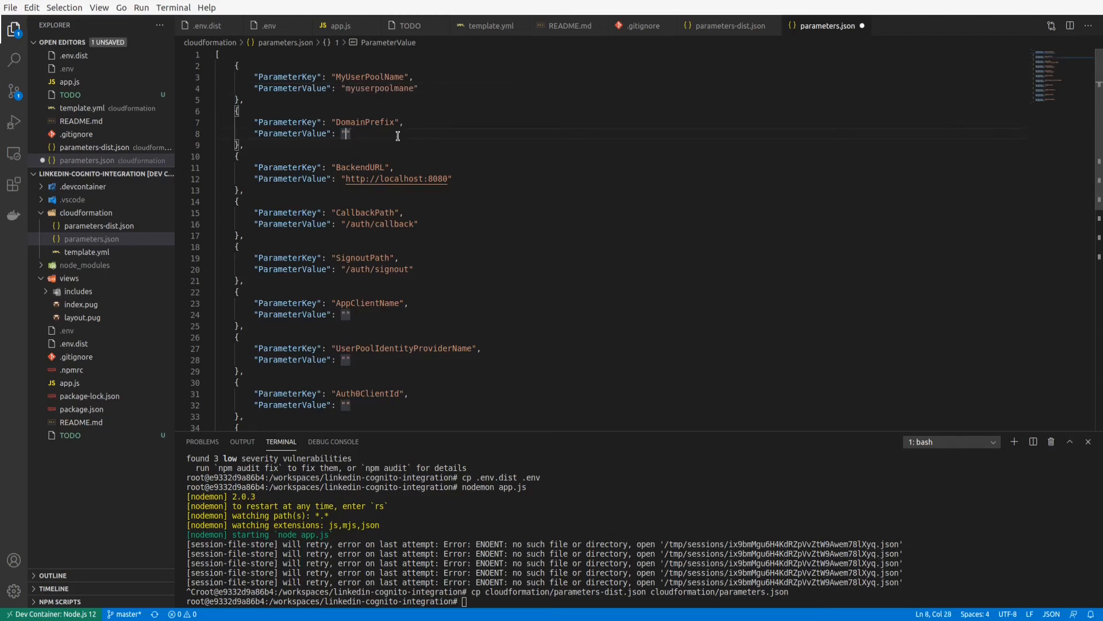
pyautogui.write('awons-lin')
pyautogui.write('nedin')
pyautogui.press('BackSpace')
pyautogui.write('kedin')
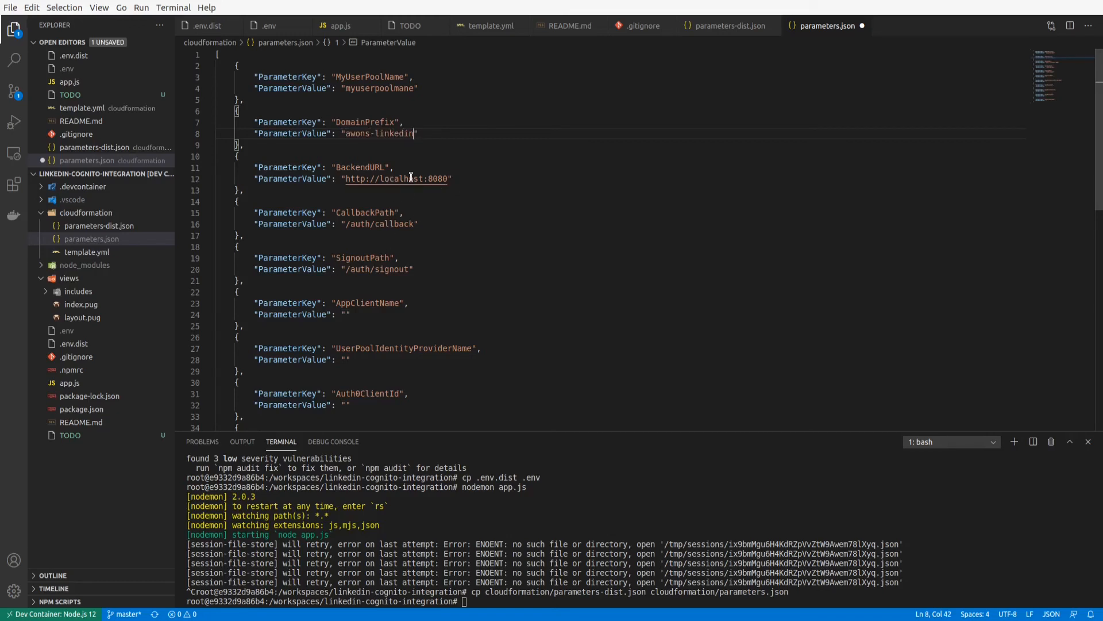
# Set the AppClientName parameter value to "myclientapp".
pyautogui.scroll(-1, 405, 181)
pyautogui.press('Down')
pyautogui.press('Down')
pyautogui.press('Down')
pyautogui.press('Down')
pyautogui.press('Down')
pyautogui.press('Down')
pyautogui.press('Down')
pyautogui.press('Down')
pyautogui.press('Down')
pyautogui.press('Down')
pyautogui.press('Down')
pyautogui.press('Down')
pyautogui.press('Down')
pyautogui.press('Down')
pyautogui.press('Down')
pyautogui.press('Down')
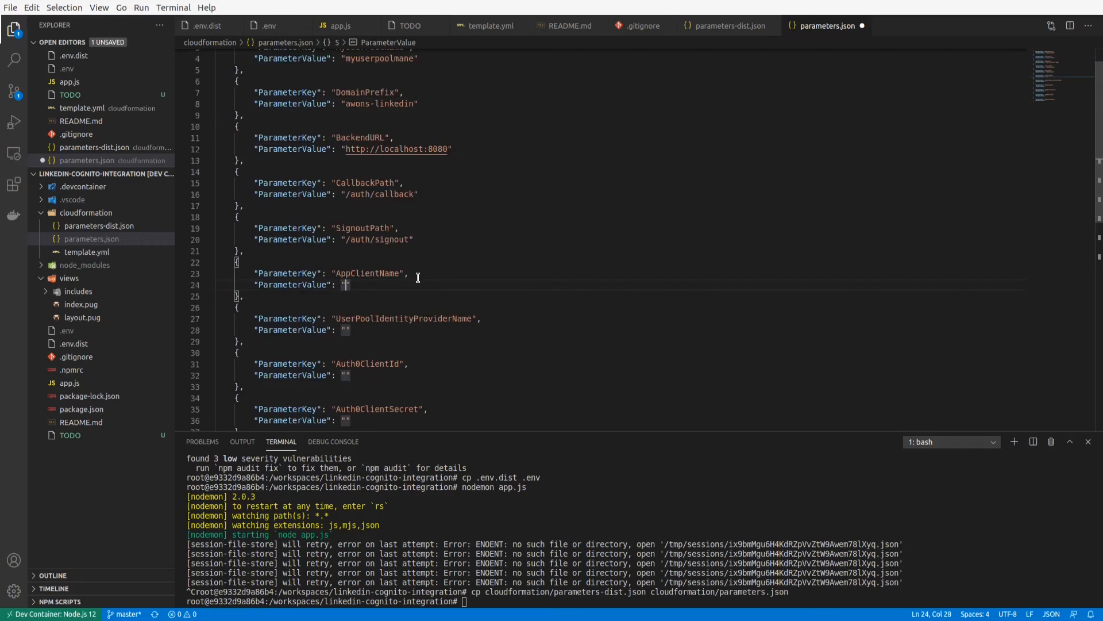
pyautogui.scroll(-1, 418, 277)
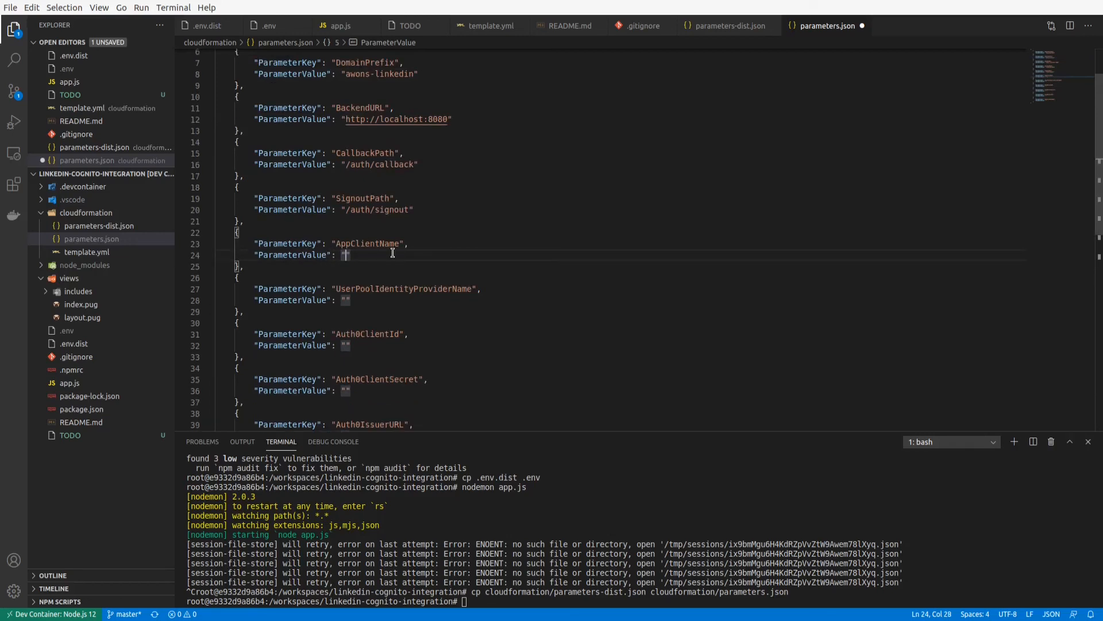
pyautogui.write('myclientapp')
# Set the UserPoolIdentityProviderName parameter value to "auth0".
pyautogui.scroll(-1, 390, 251)
pyautogui.click(403, 269)
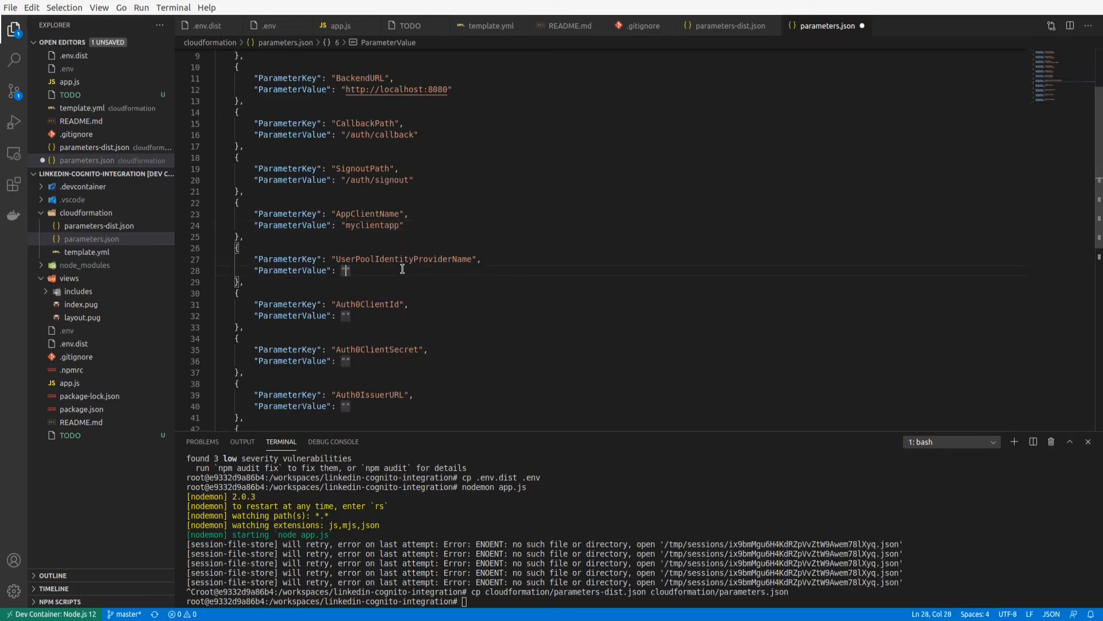
pyautogui.write('auth0')
pyautogui.scroll(-1, 408, 265)
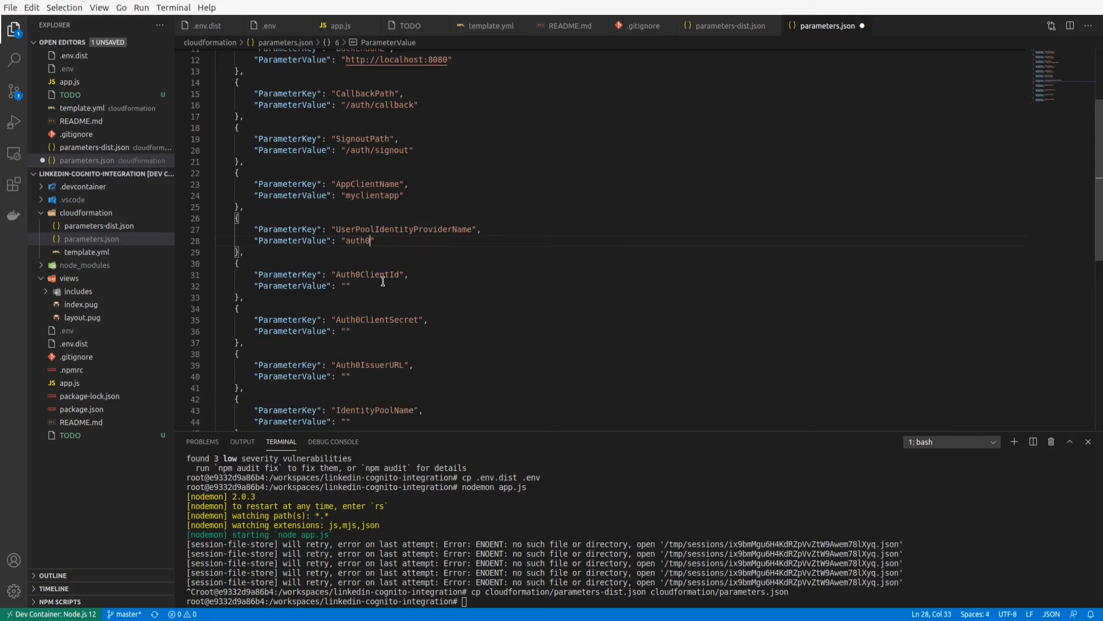
# Copy My App's client ID from its Auth0 application settings into the Auth0ClientId value in parameters.json and save the file.
pyautogui.click(383, 282)
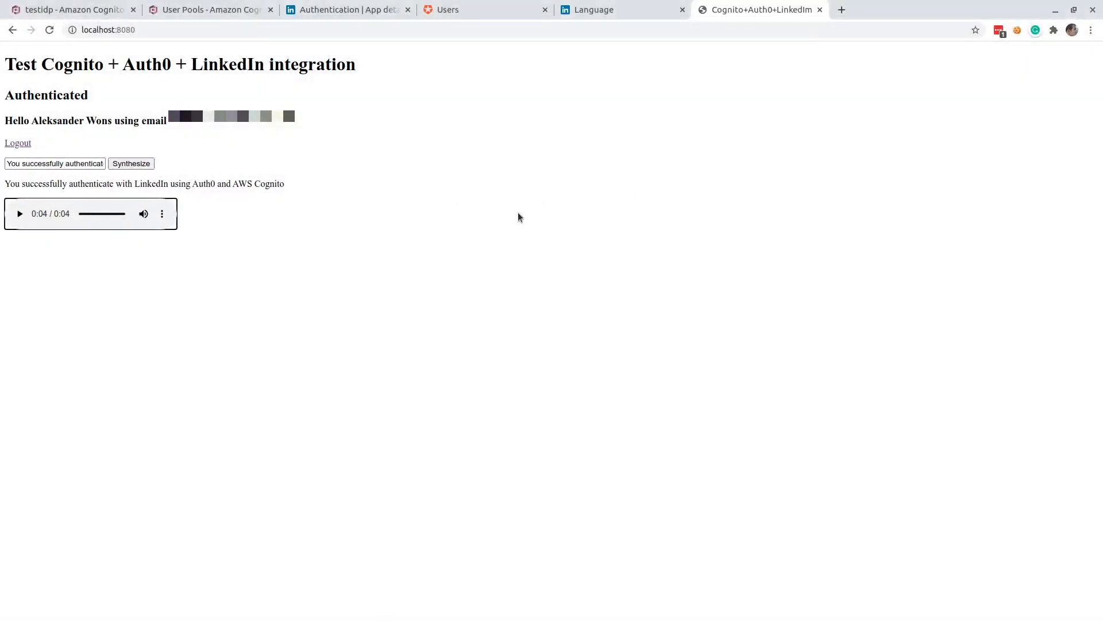
pyautogui.click(451, 11)
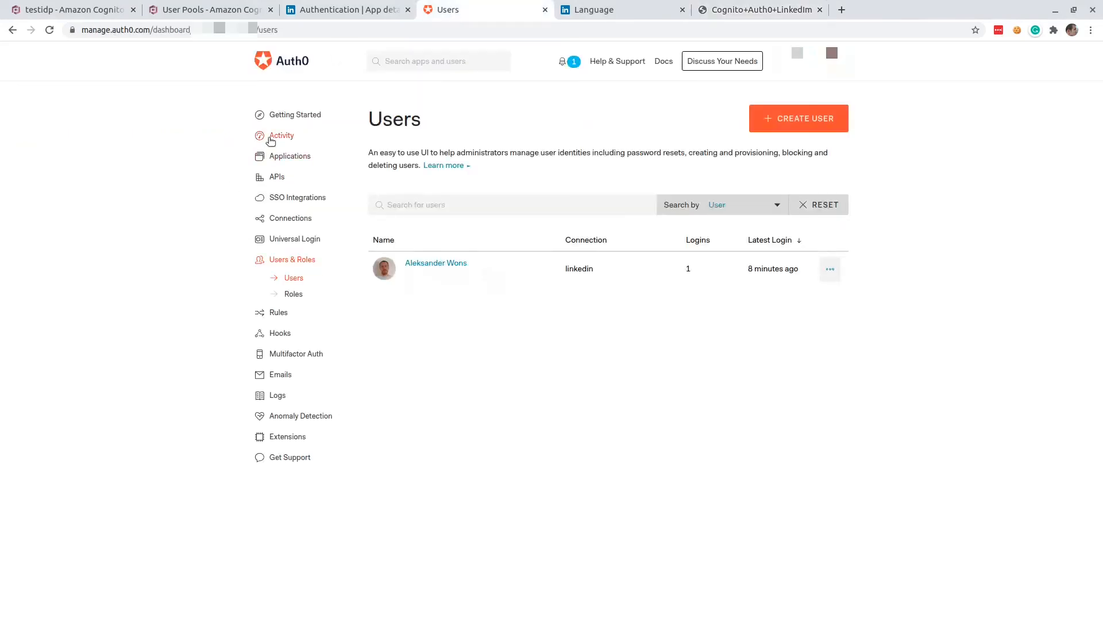
pyautogui.click(284, 158)
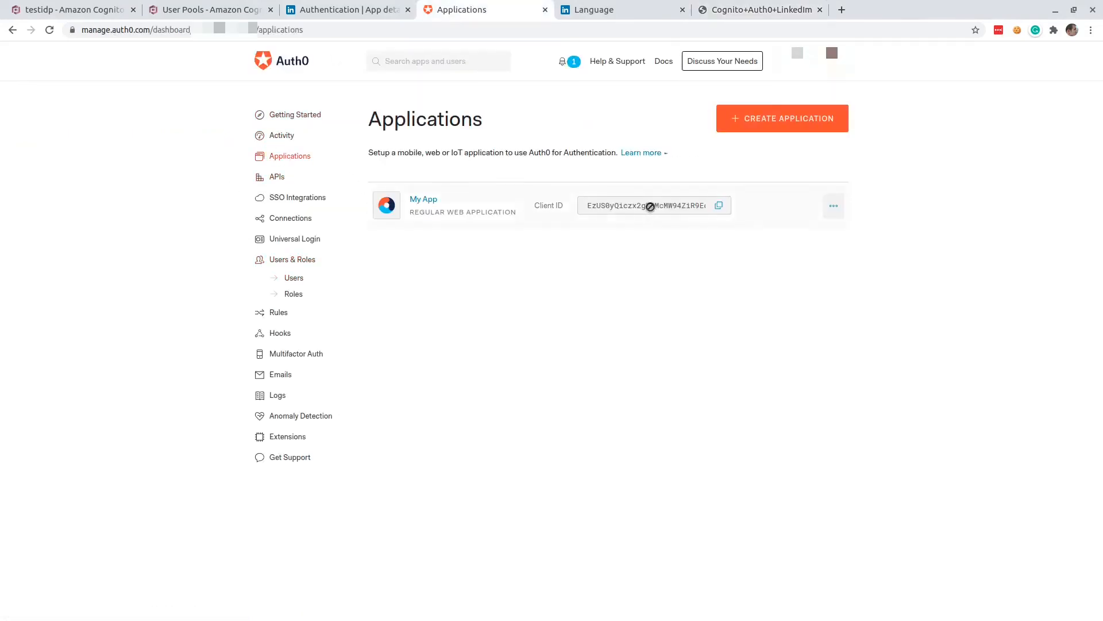
pyautogui.click(834, 206)
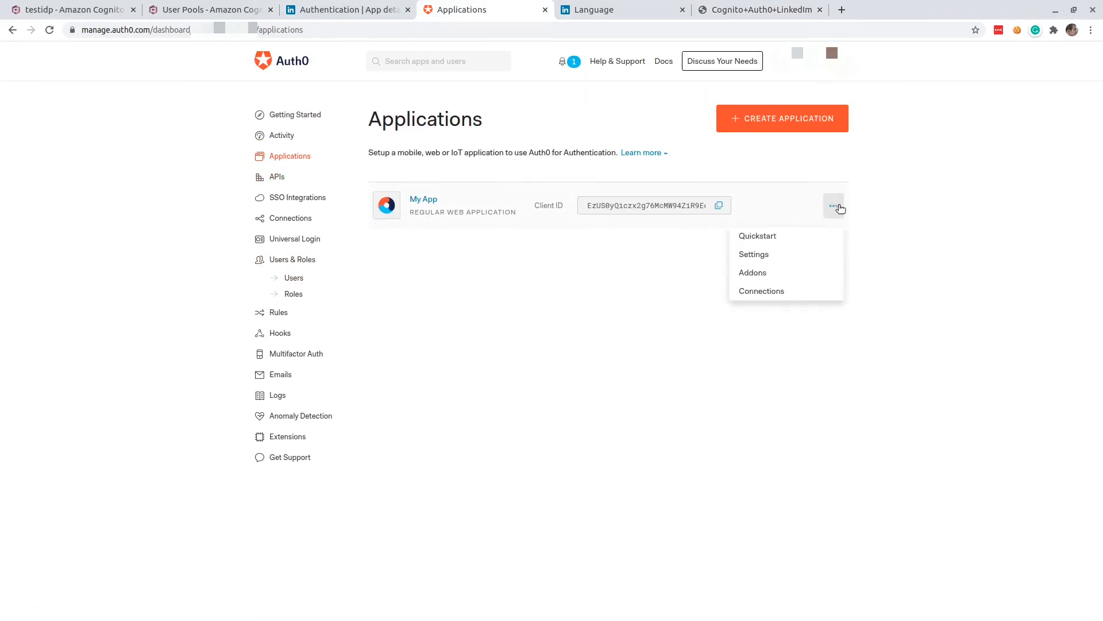
pyautogui.click(780, 259)
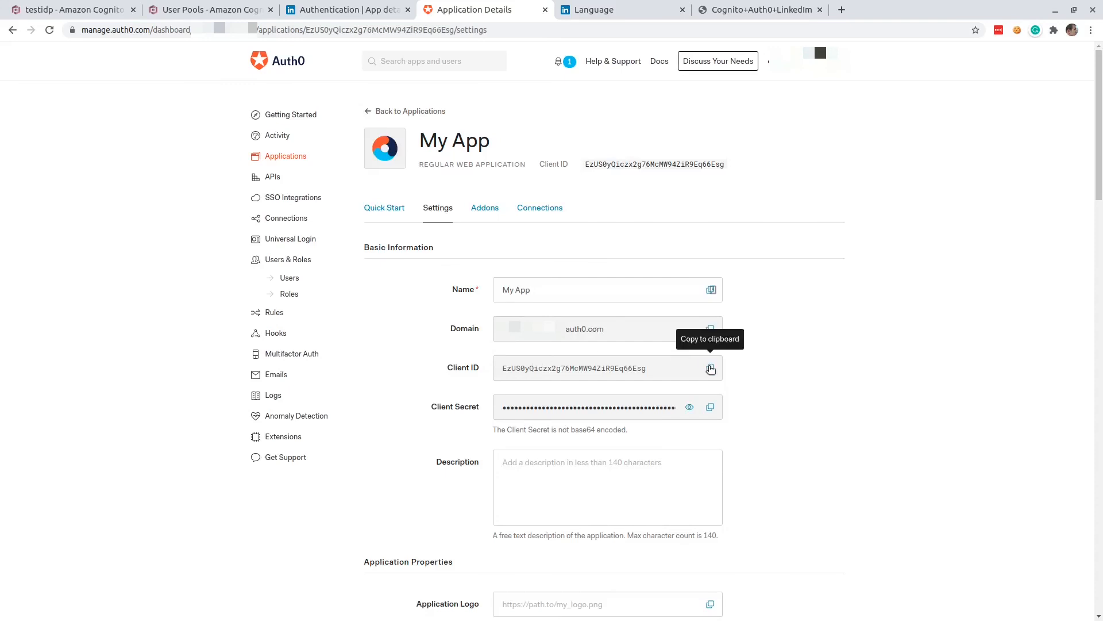
pyautogui.click(711, 368)
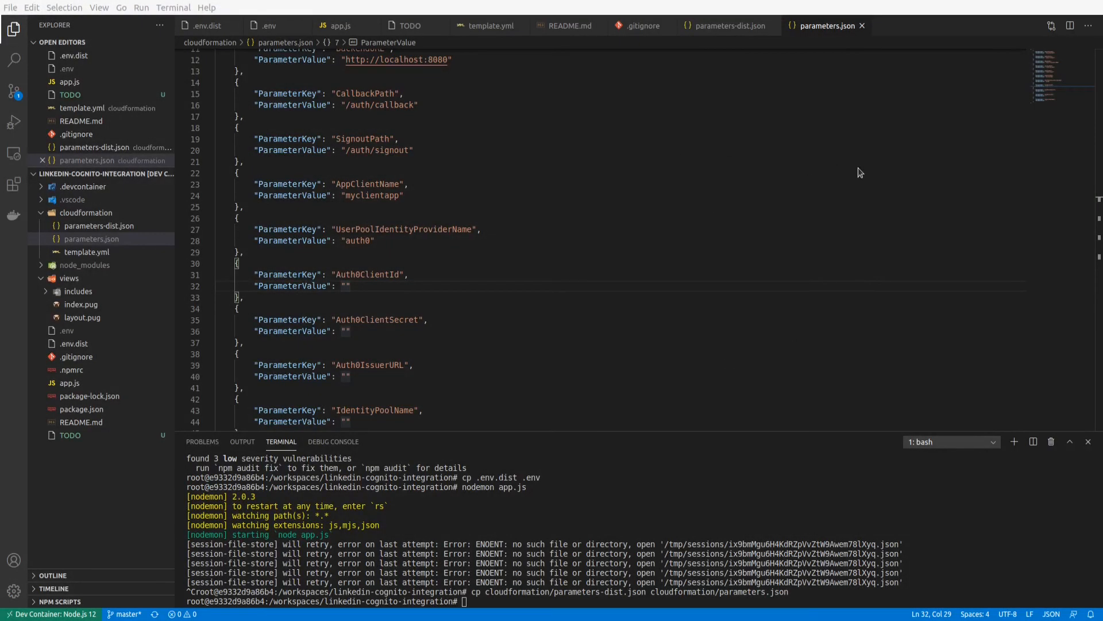
pyautogui.click(346, 286)
pyautogui.hotkey('ctrl', 'v')
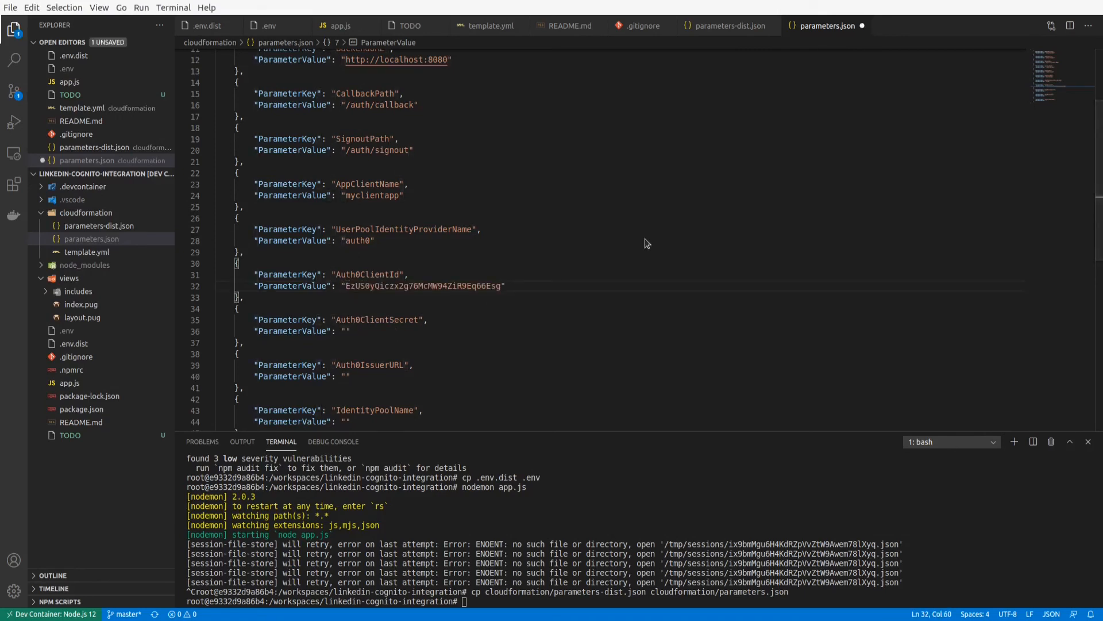
pyautogui.hotkey('ctrl', 's')
# Copy My App's client secret from Auth0 and paste it as the Auth0ClientSecret value in parameters.json.
pyautogui.hotkey('alt', 'Tab')
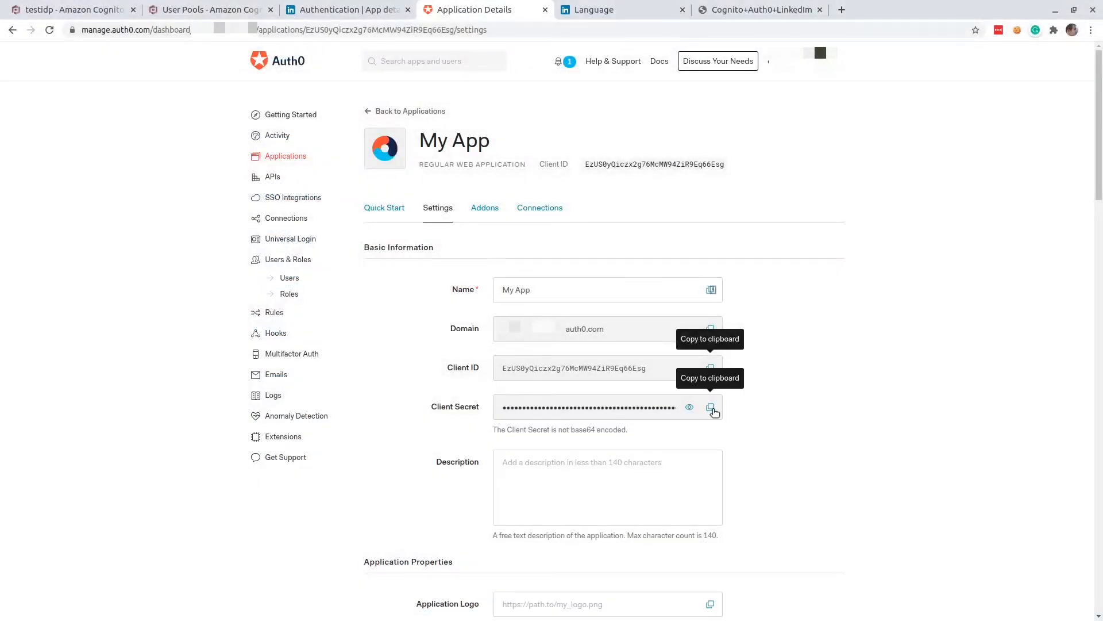
pyautogui.click(713, 411)
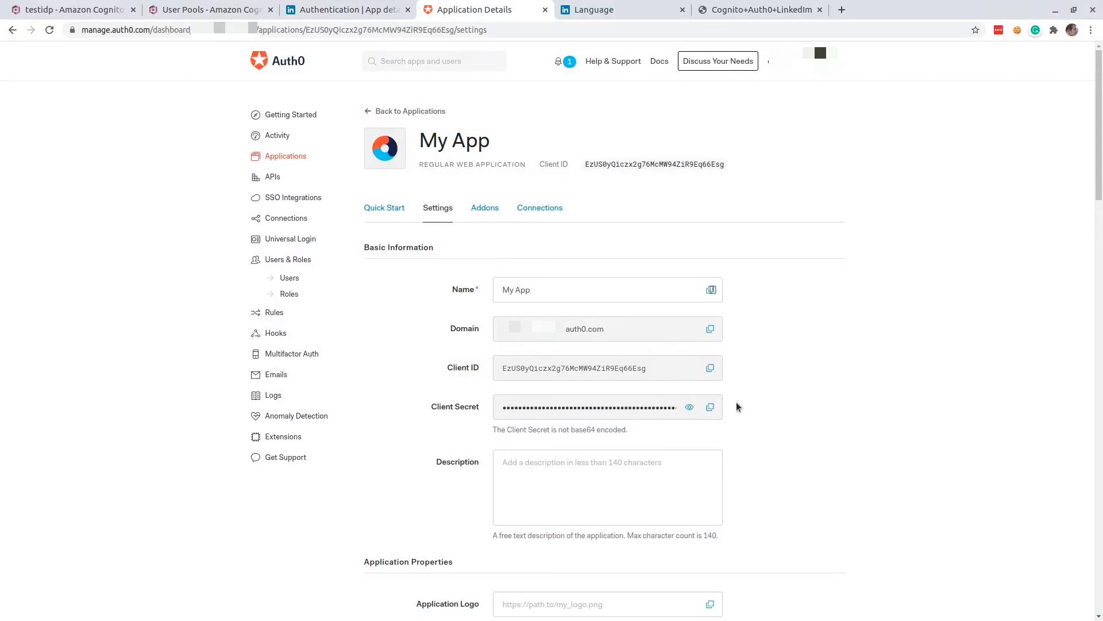
pyautogui.hotkey('alt', 'Tab')
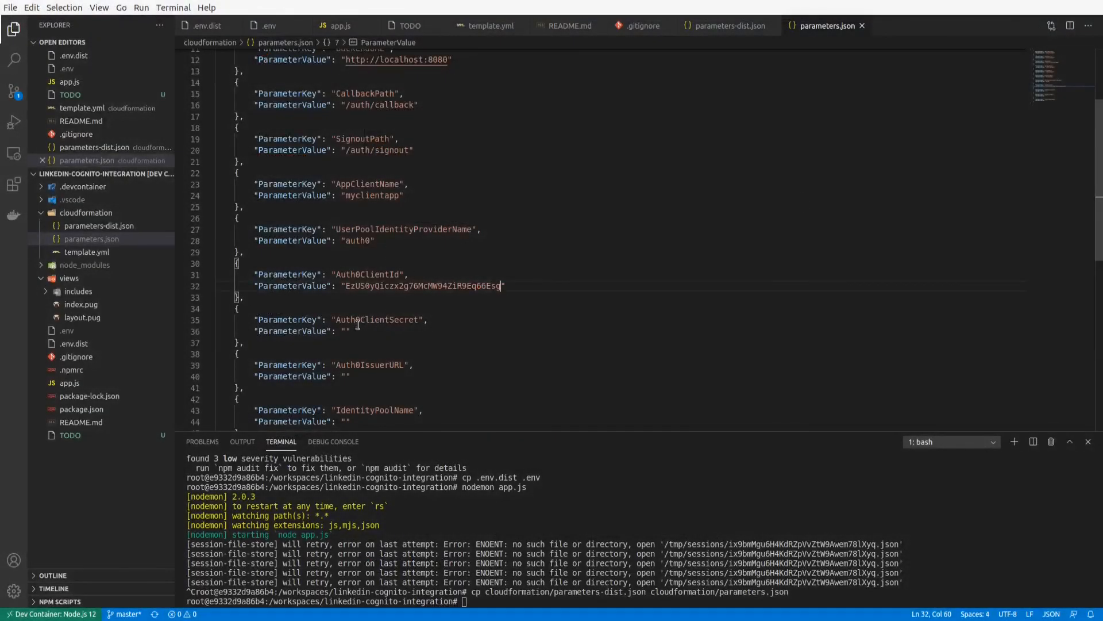
pyautogui.click(352, 329)
pyautogui.hotkey('ctrl', 'v')
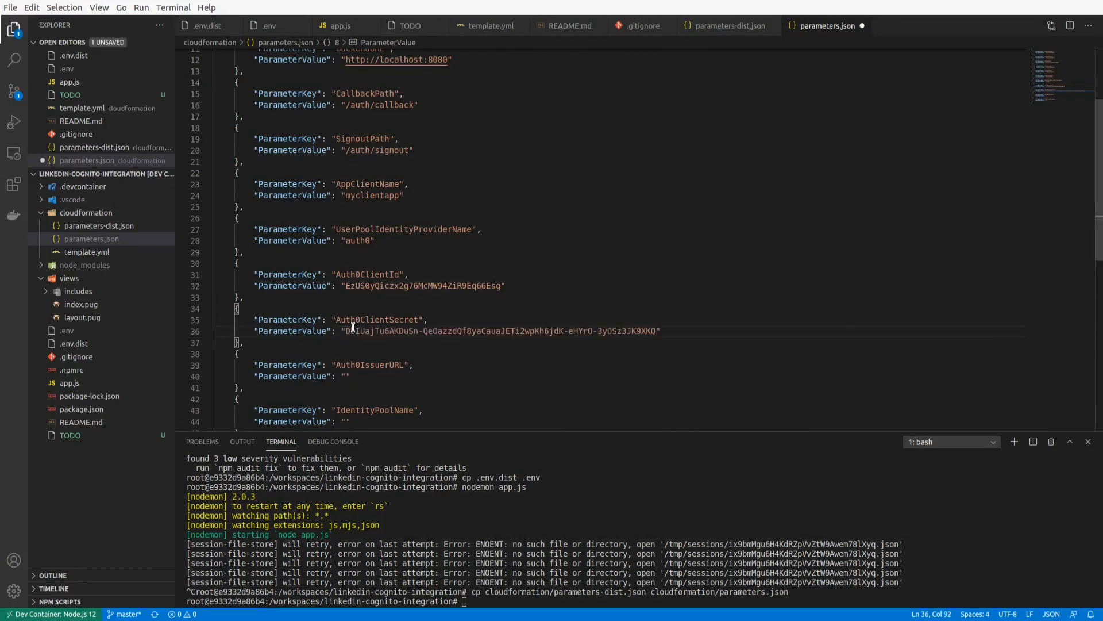
pyautogui.click(368, 376)
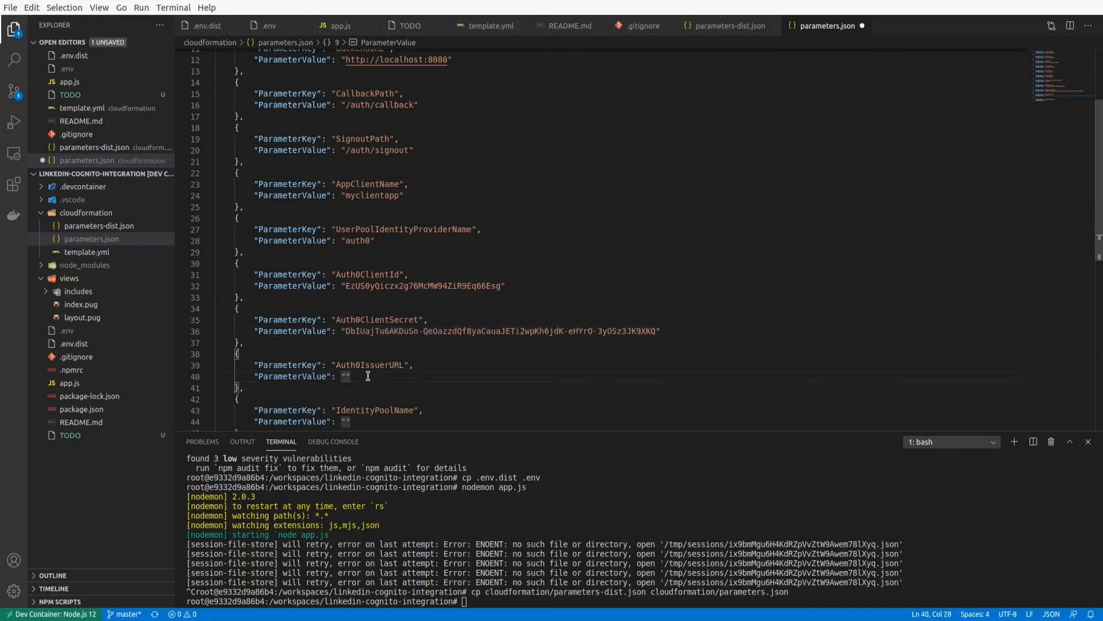
pyautogui.write('https://')
pyautogui.hotkey('alt', 'Tab')
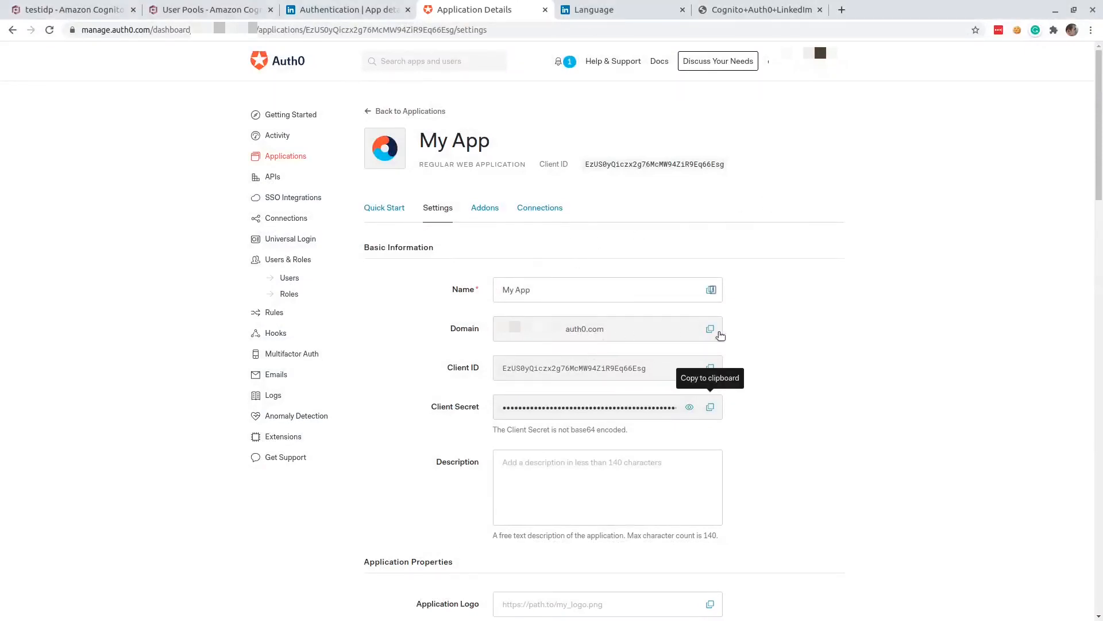
pyautogui.click(711, 330)
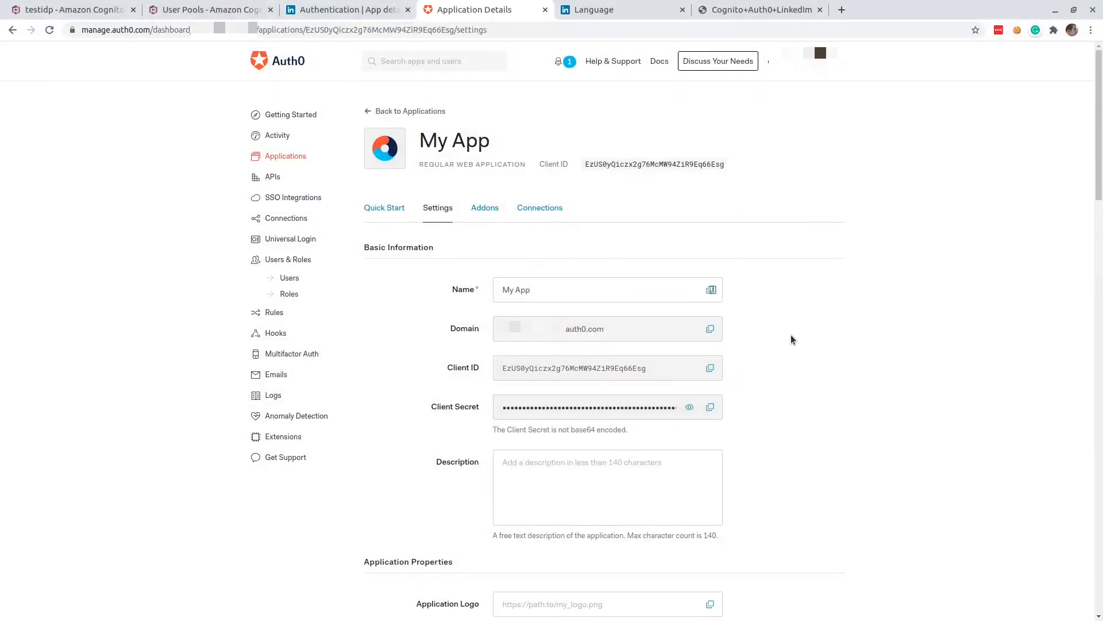
pyautogui.hotkey('alt', 'Tab')
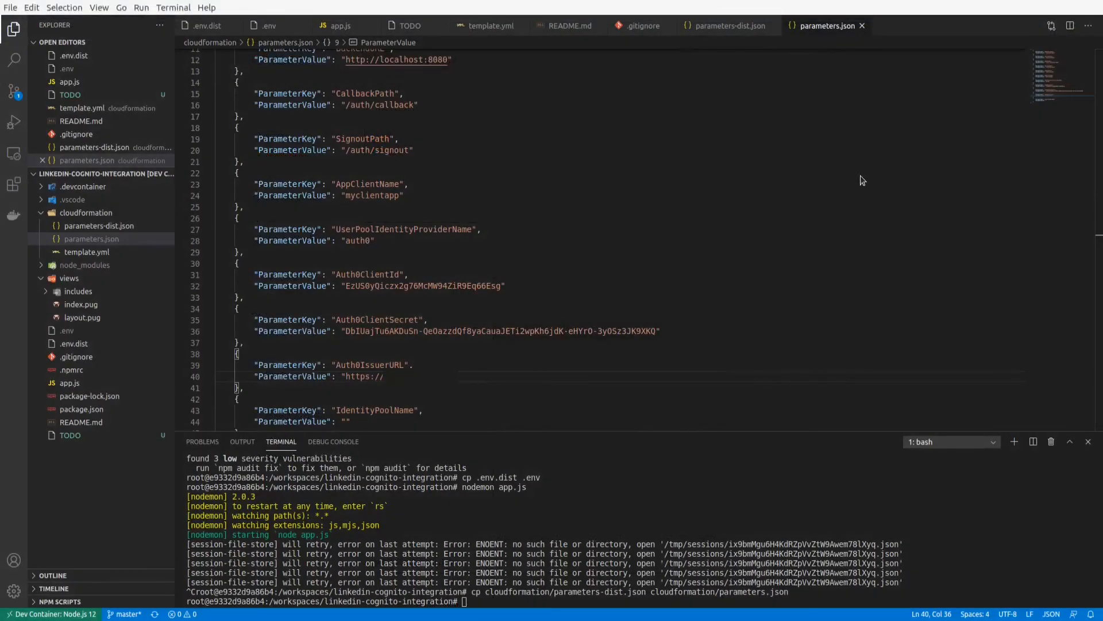
pyautogui.hotkey('ctrl', 'v')
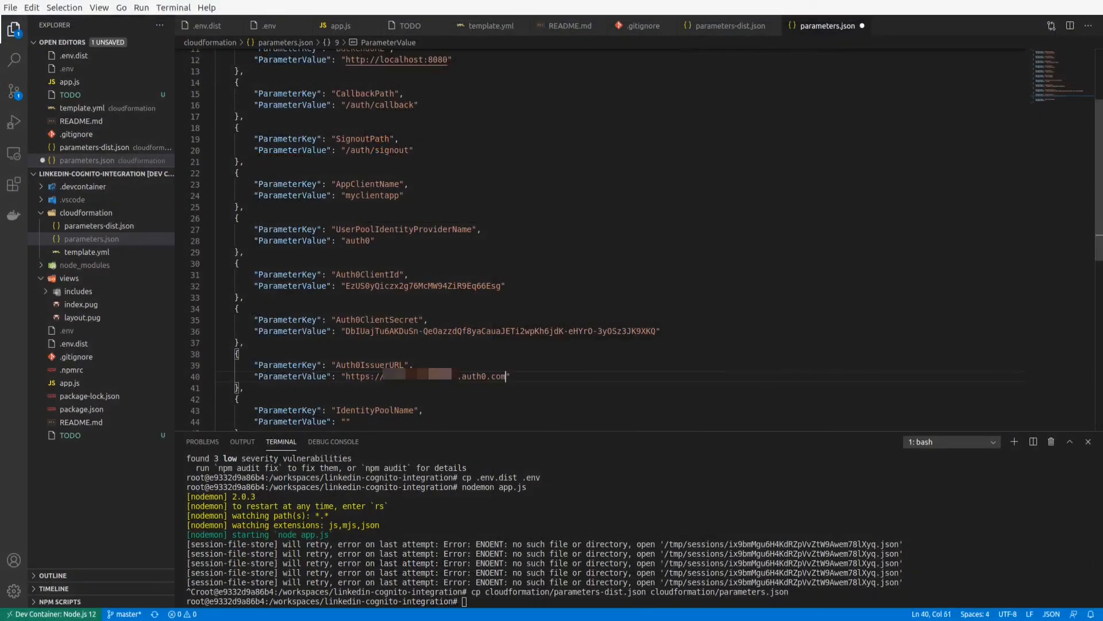
# Set the IdentityPoolName parameter value to "myidentitypoolname" and save parameters.json.
pyautogui.scroll(-3, 370, 335)
pyautogui.click(371, 334)
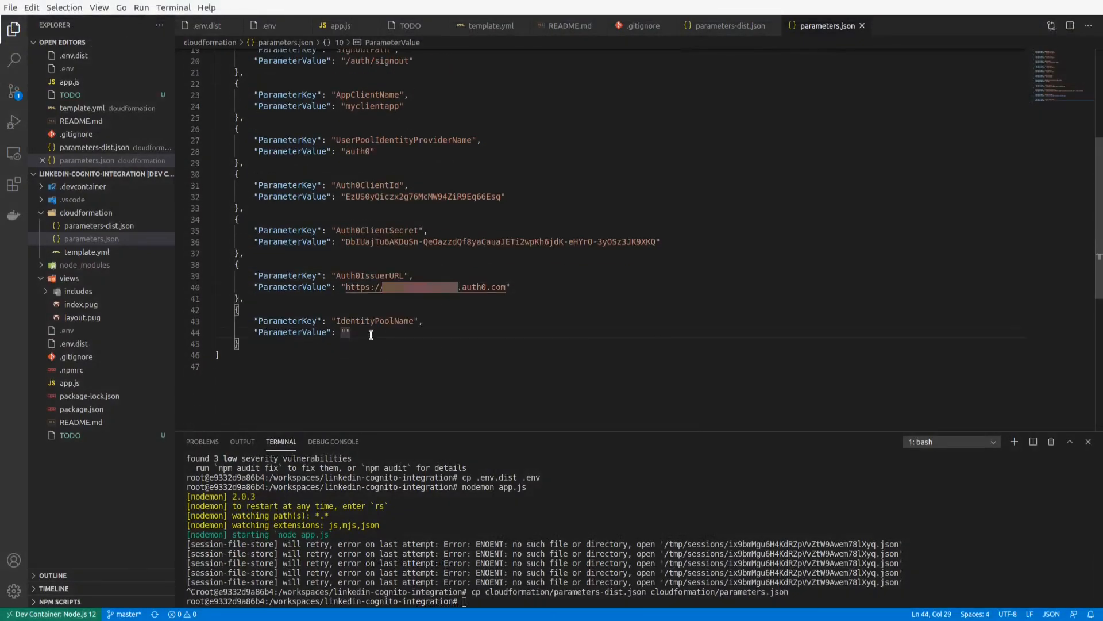
pyautogui.write('myidenti')
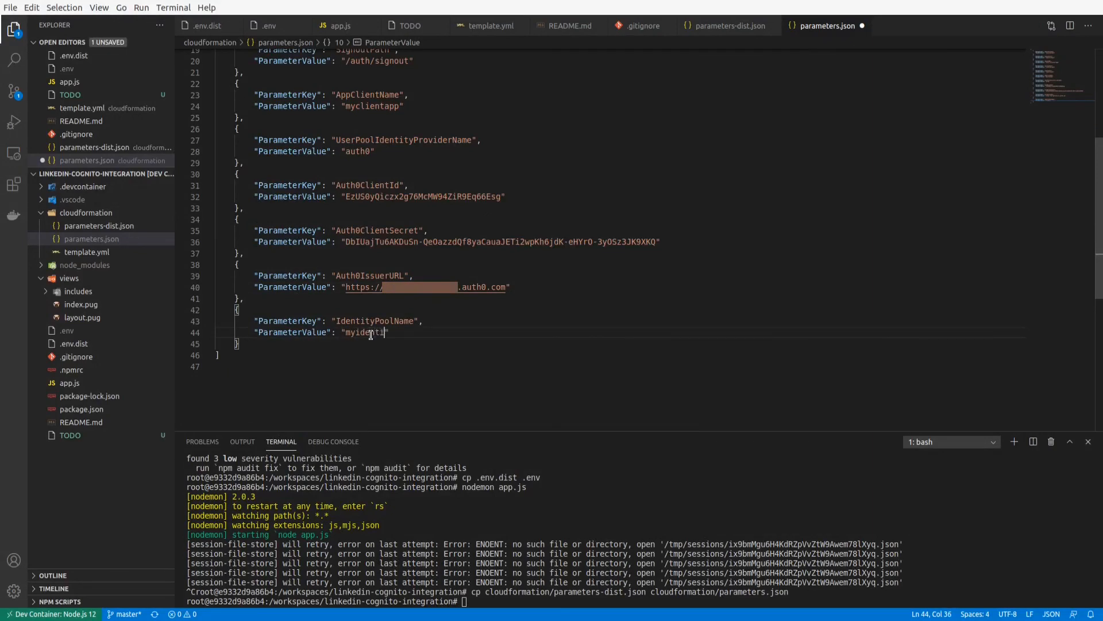
pyautogui.write('typoolname')
pyautogui.hotkey('ctrl', 's')
pyautogui.click(413, 366)
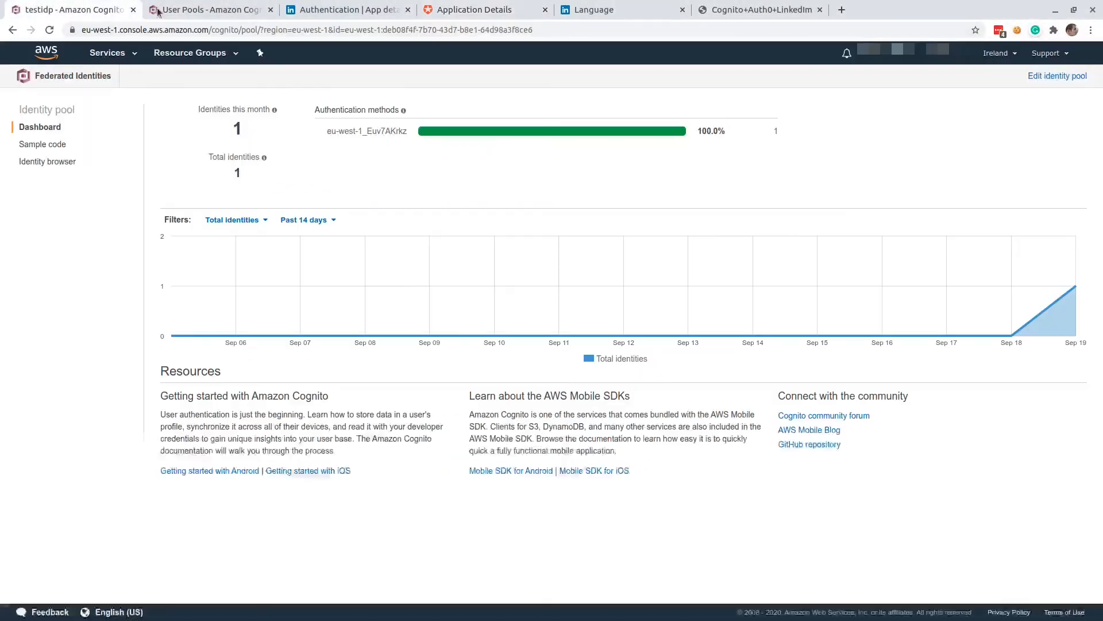
# Delete the testidp identity pool in the browser's Amazon Cognito console and close its page.
pyautogui.click(115, 10)
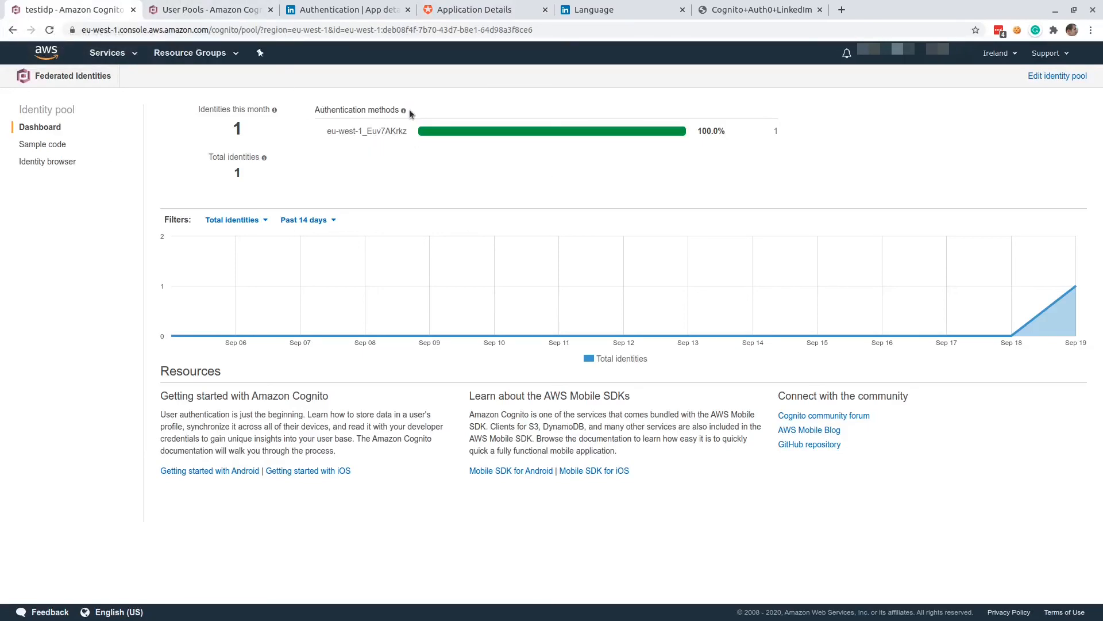
pyautogui.click(1054, 75)
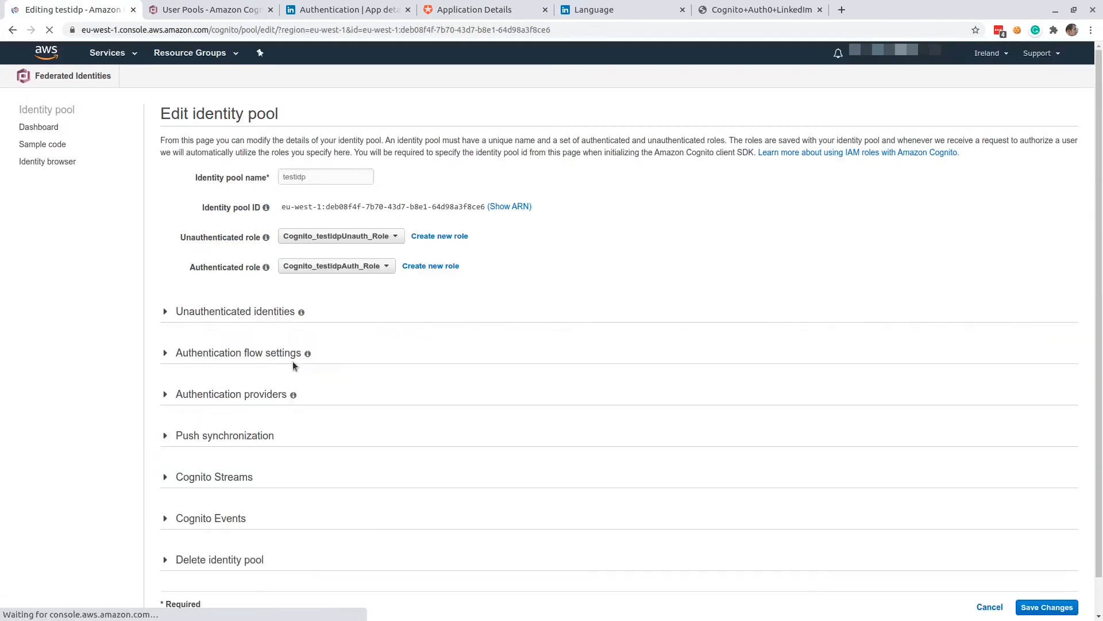
pyautogui.scroll(-1, 632, 356)
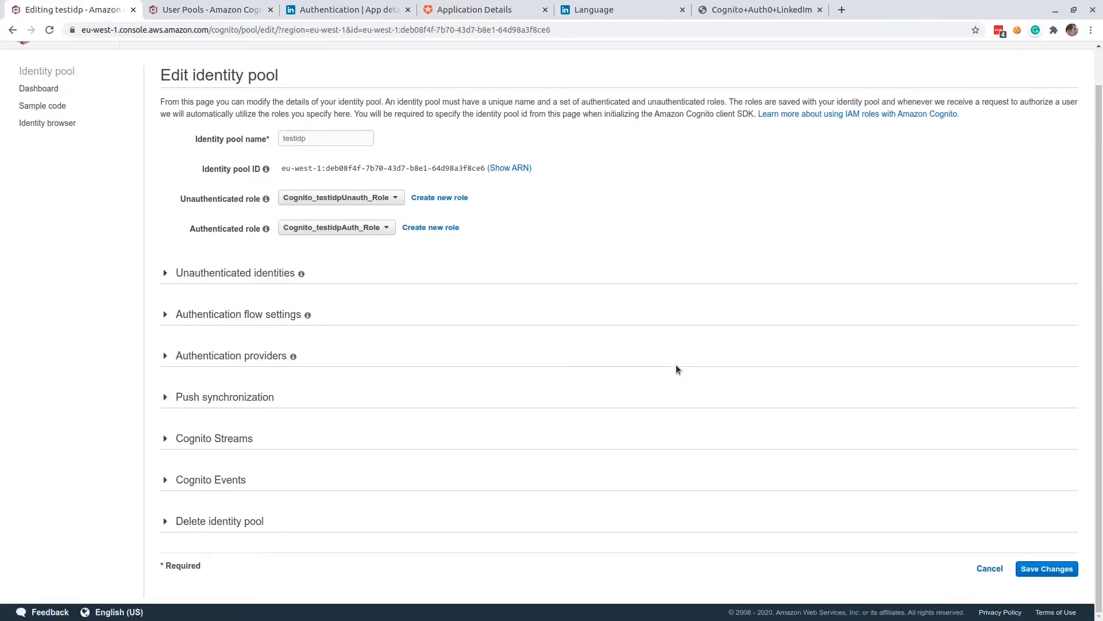
pyautogui.click(252, 523)
pyautogui.click(195, 547)
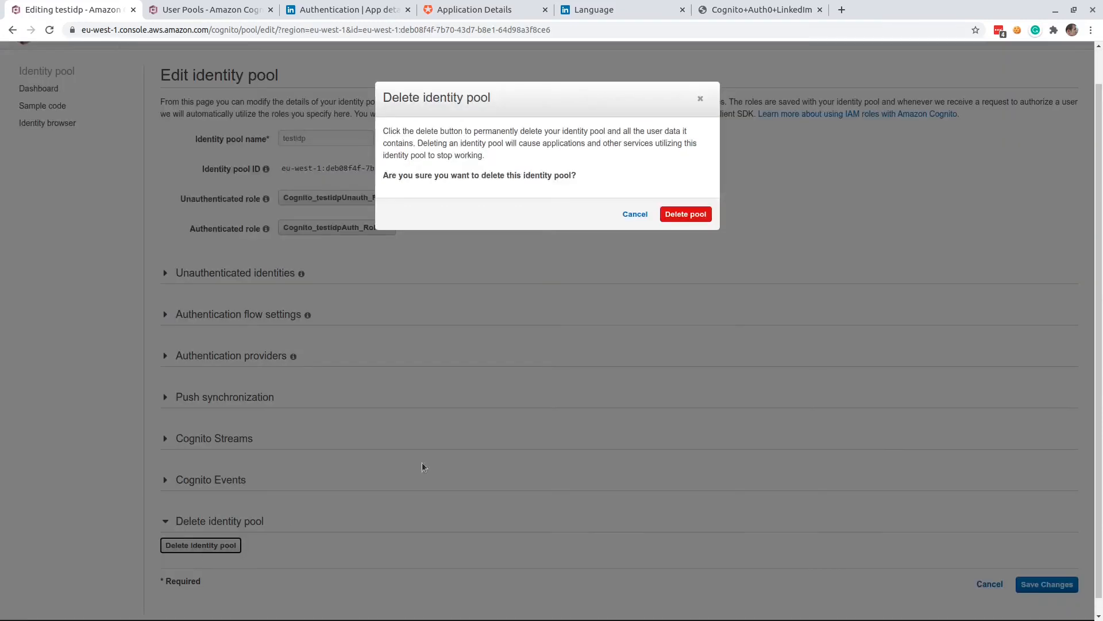
pyautogui.click(681, 213)
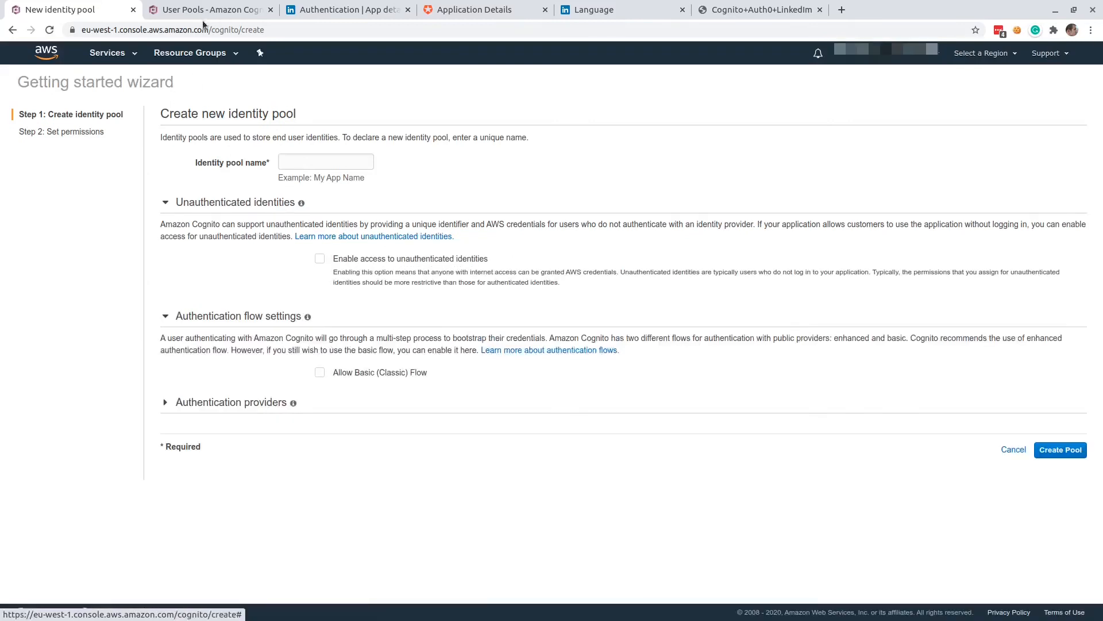
pyautogui.click(132, 10)
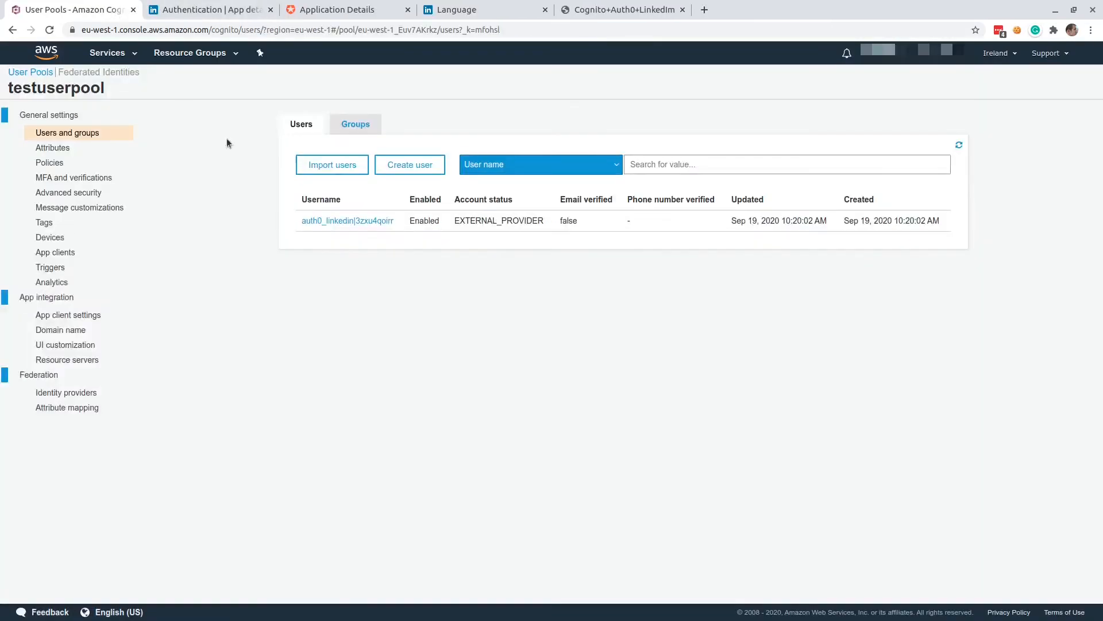
# Delete the Amazon Cognito domain of testuserpool, acknowledging that it is an app breaking change.
pyautogui.click(57, 114)
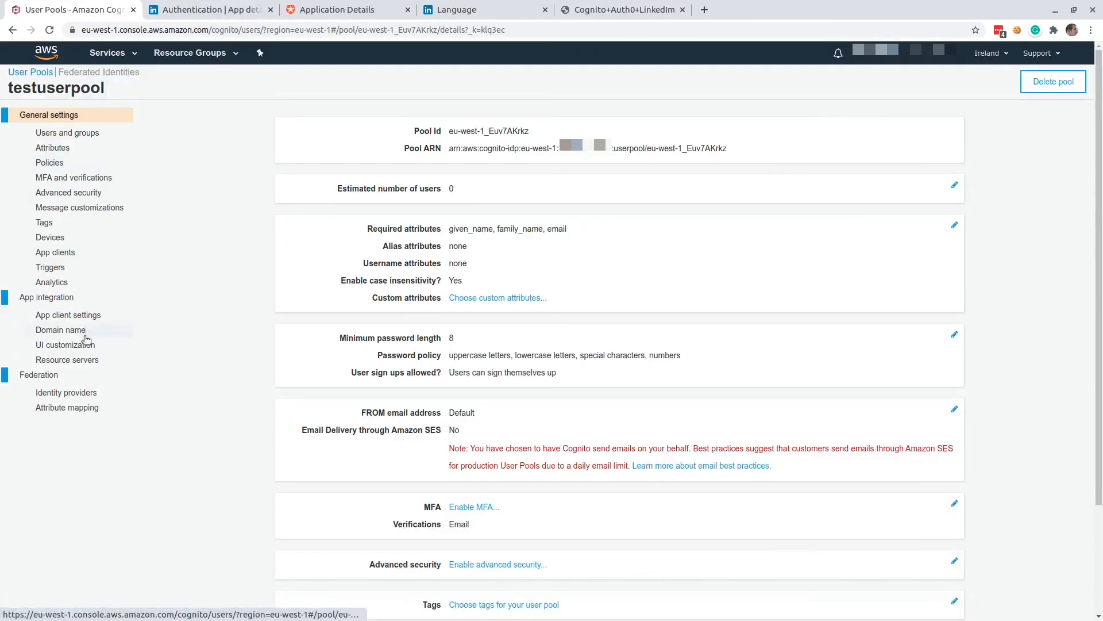
pyautogui.click(70, 335)
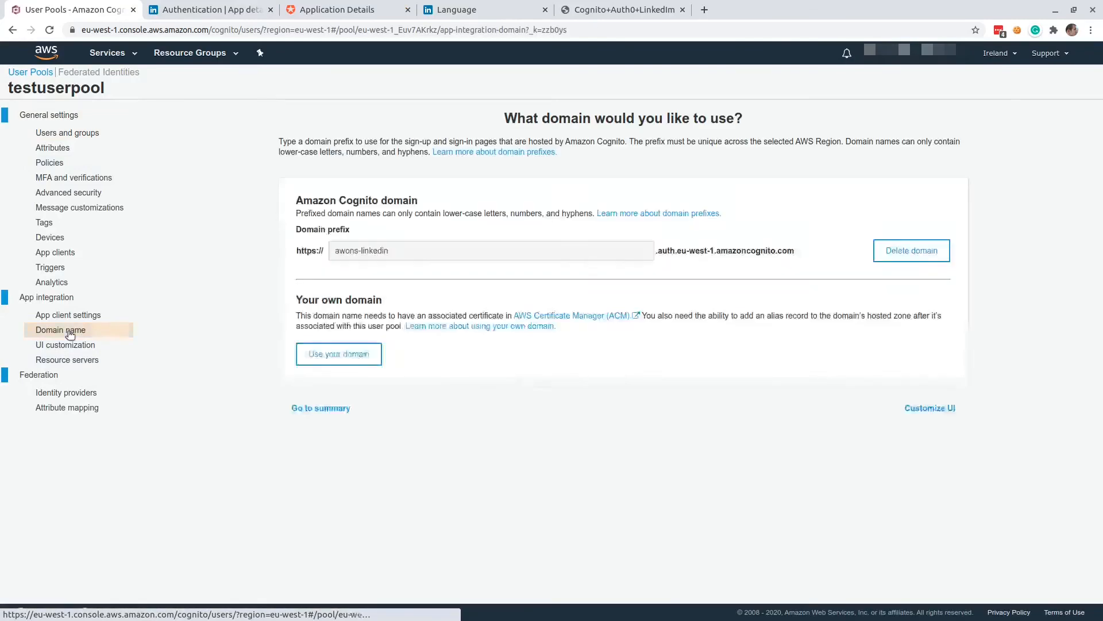
pyautogui.click(909, 252)
pyautogui.click(422, 189)
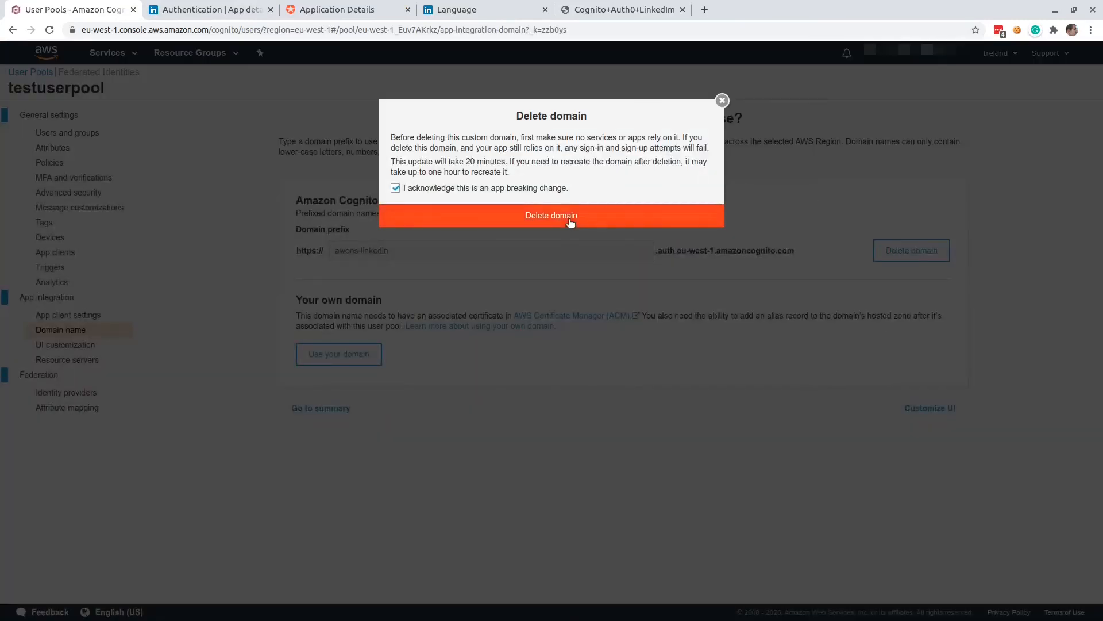
pyautogui.click(564, 217)
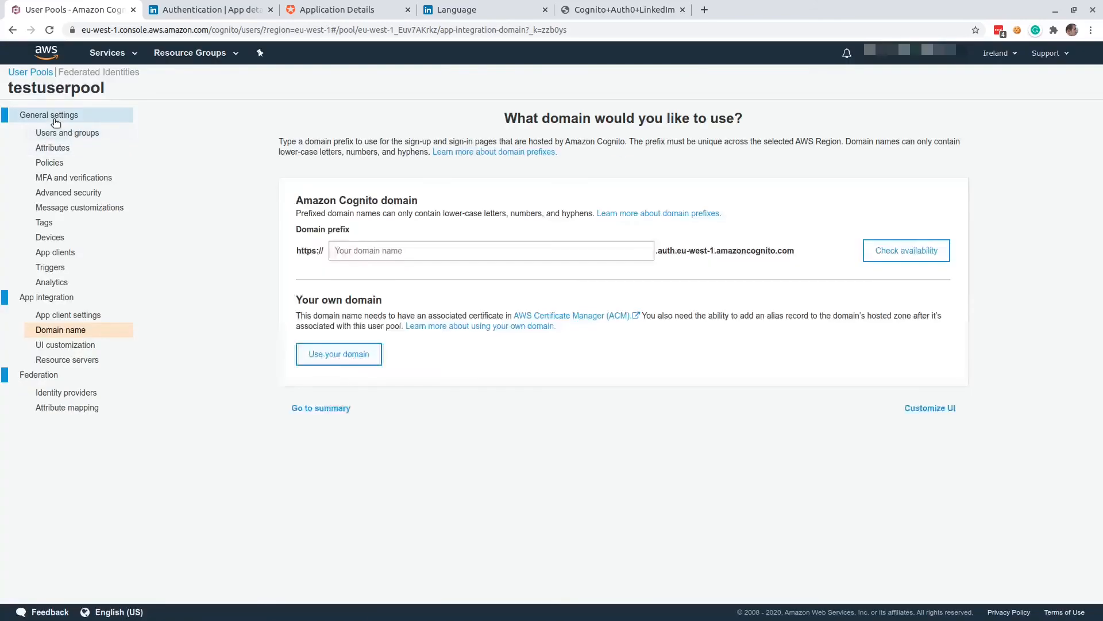
# Delete the testuserpool user pool, confirming the deletion with the word "delete".
pyautogui.click(53, 117)
pyautogui.click(1053, 82)
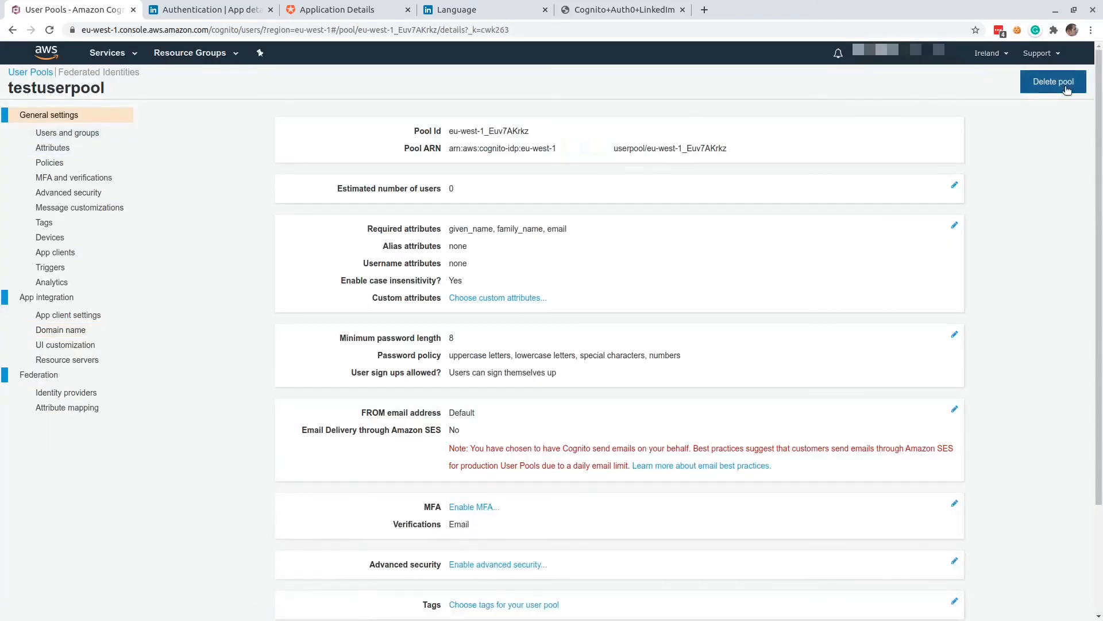
pyautogui.click(519, 168)
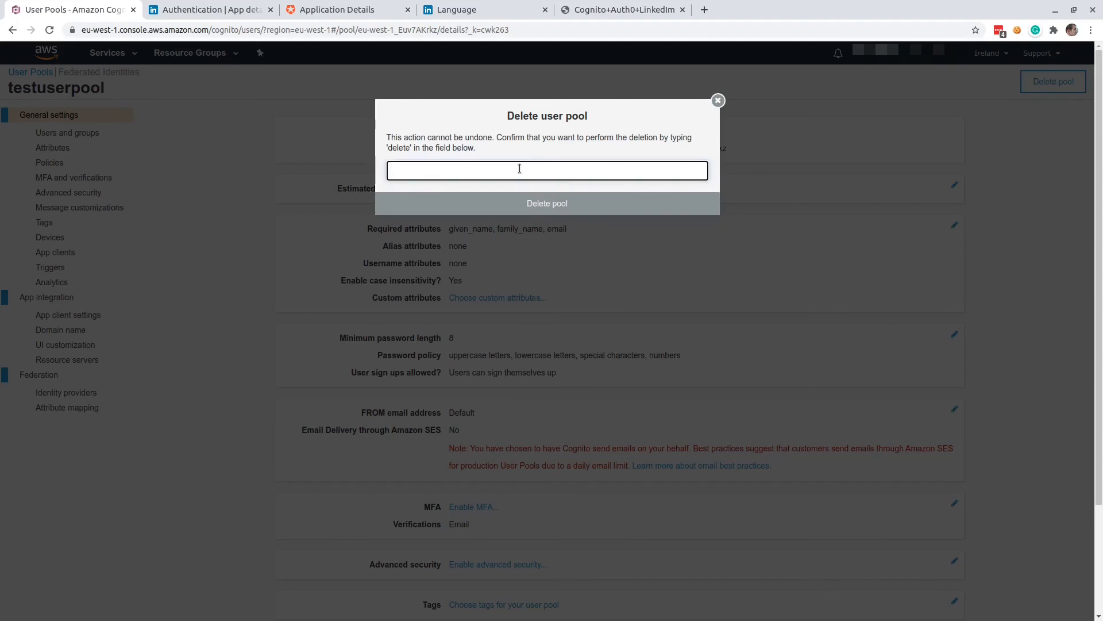
pyautogui.write('delete')
pyautogui.press('Return')
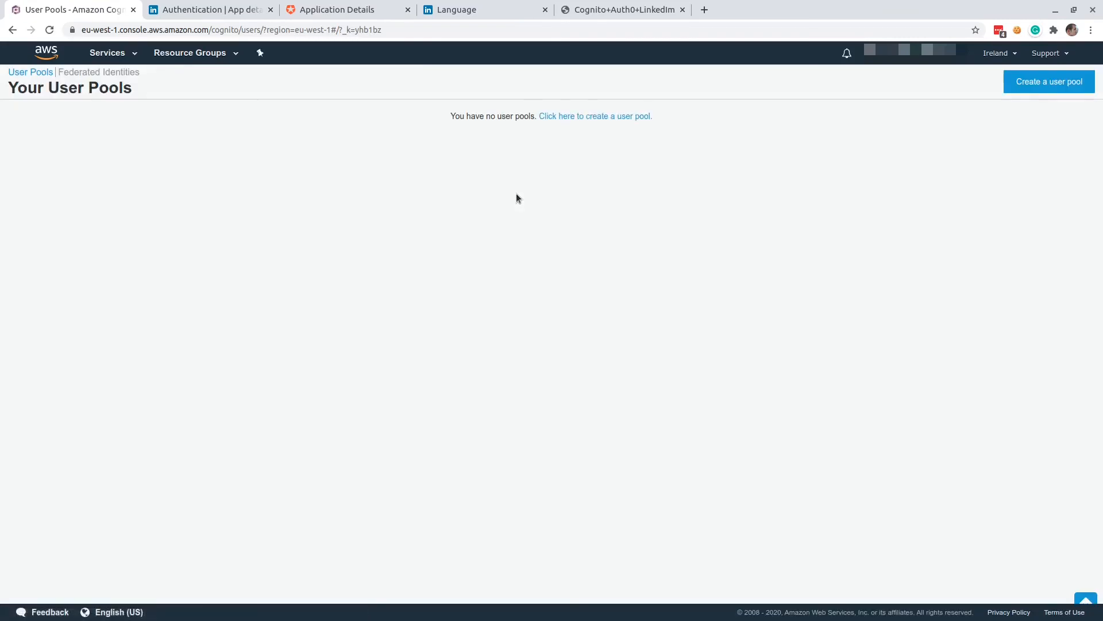
# In IAM, filter the roles by "cog" and delete Cognito_testidpAuth_Role and Cognito_testidpUnauth_Role.
pyautogui.click(109, 52)
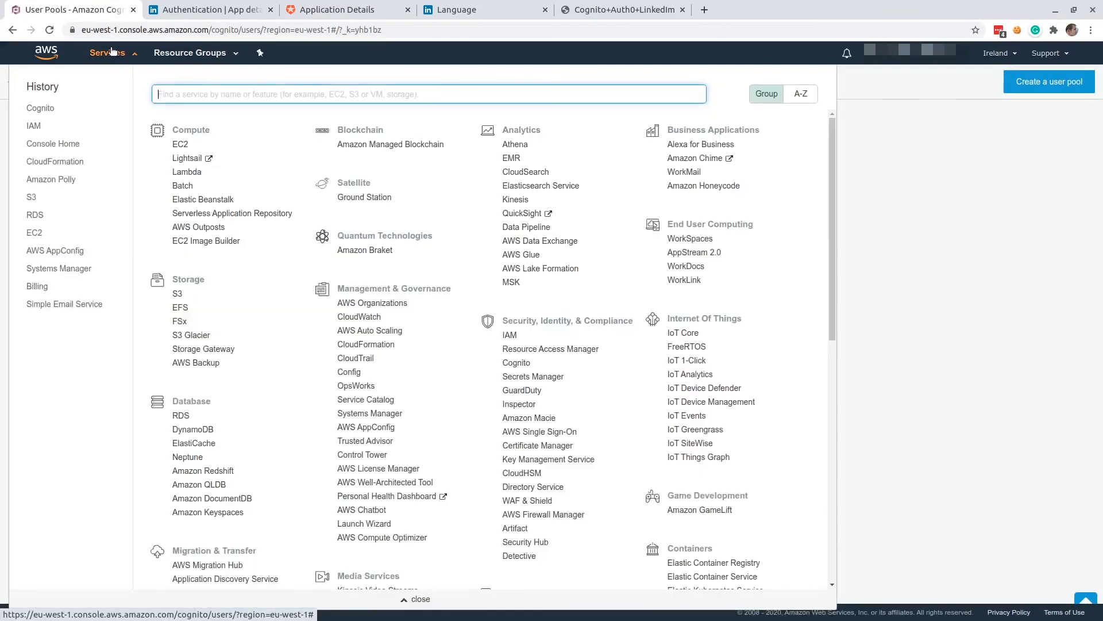
pyautogui.click(34, 126)
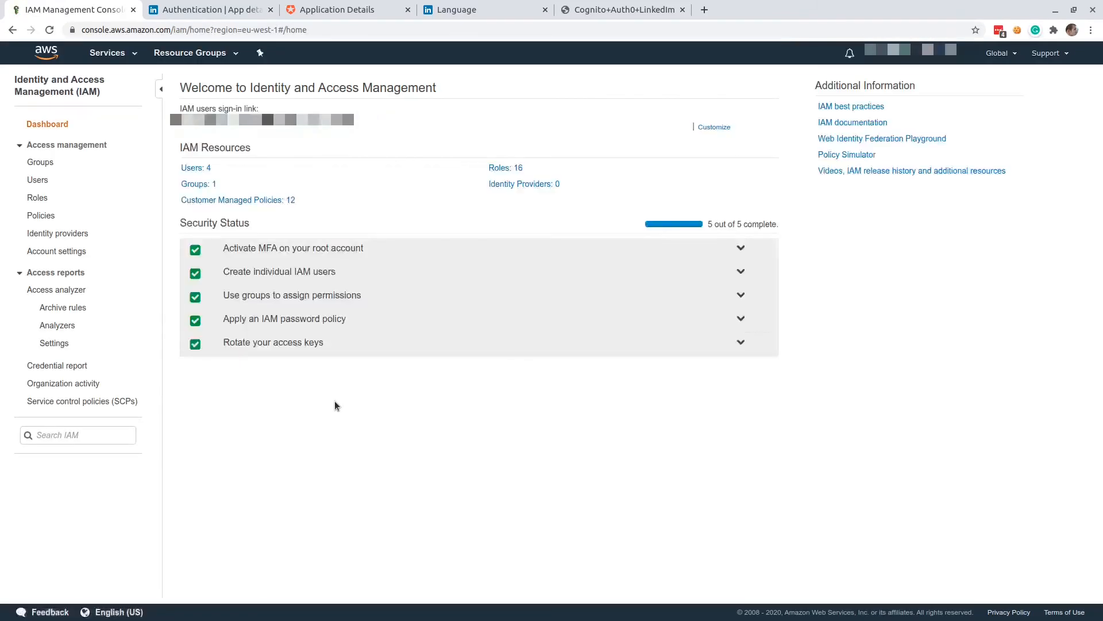
pyautogui.click(489, 170)
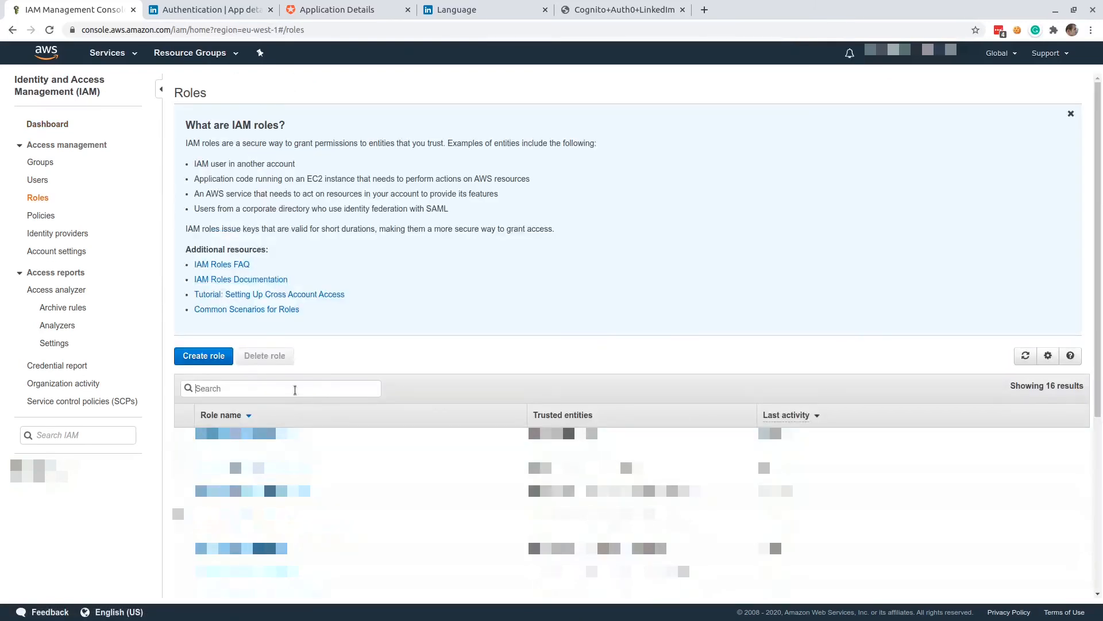
pyautogui.click(295, 390)
pyautogui.write('cog')
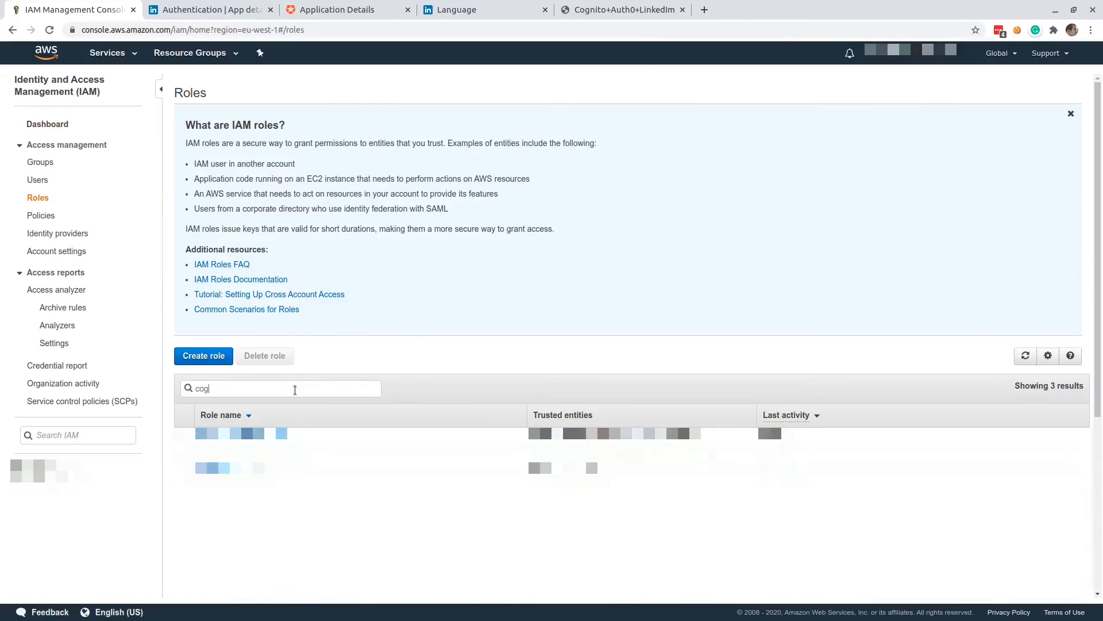
pyautogui.click(185, 437)
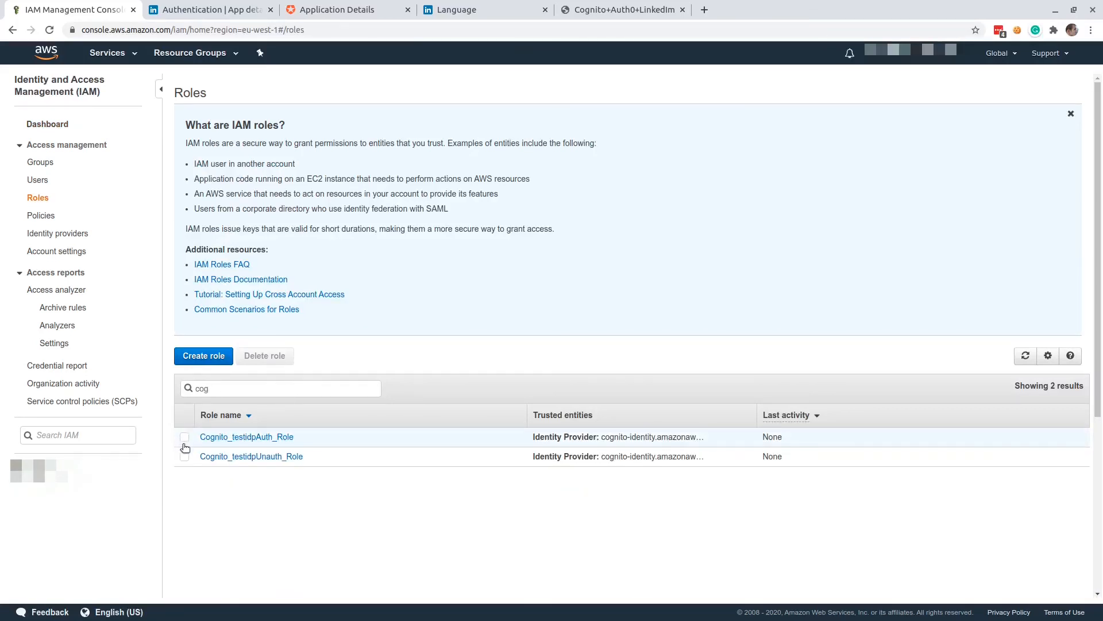
pyautogui.click(184, 457)
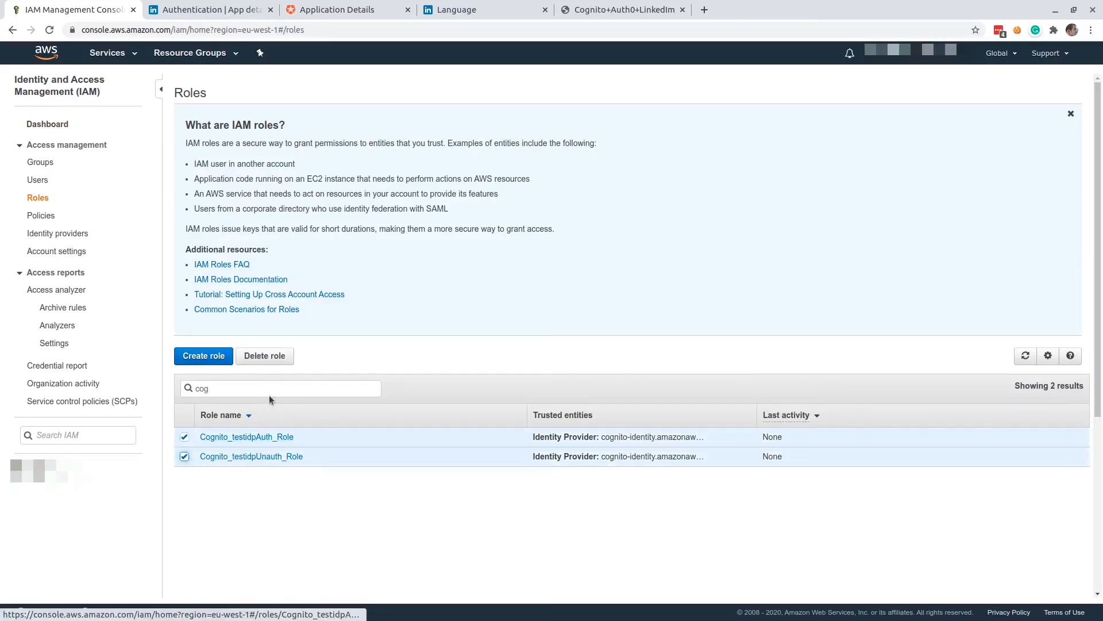
pyautogui.click(260, 359)
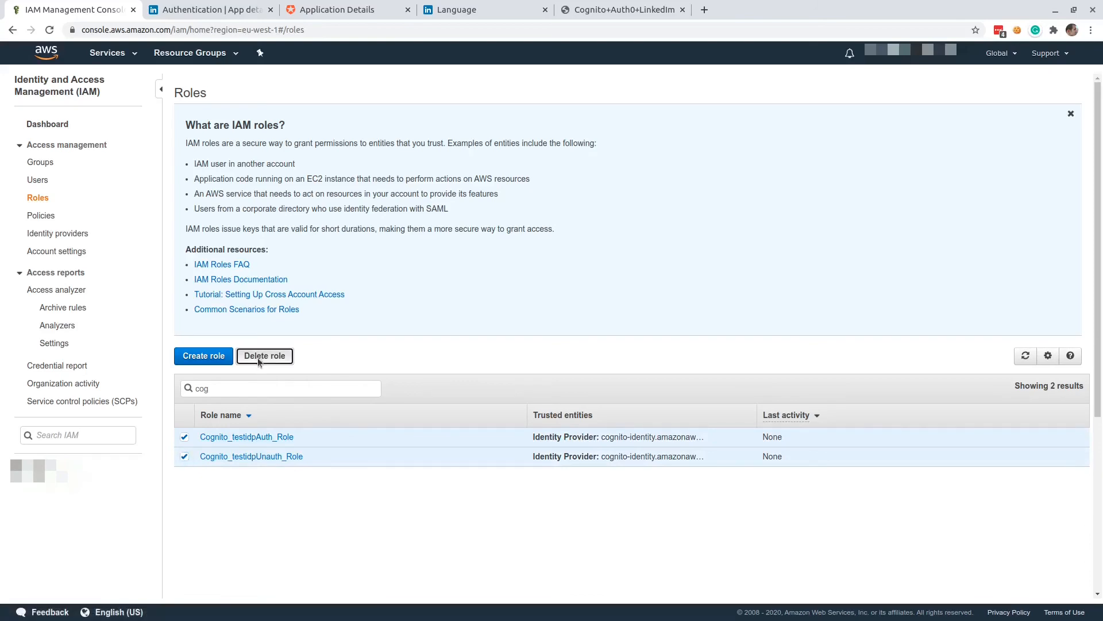
pyautogui.click(738, 290)
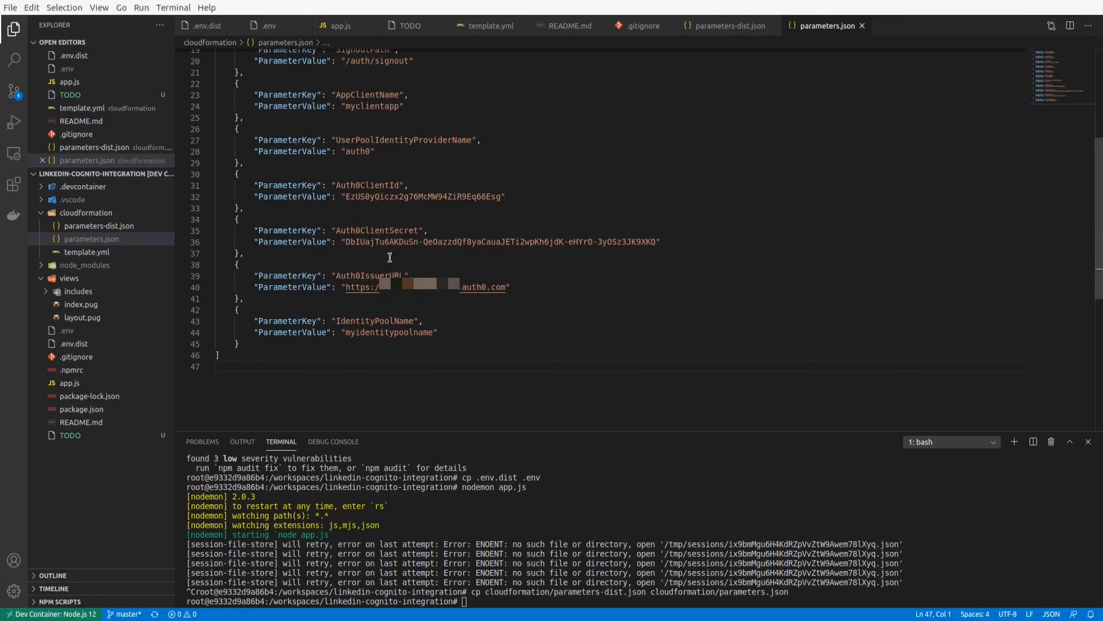
# Copy the aws cloudformation create-stack command for linkedin-auth0-integration from README.md in VS Code and run it in the system terminal.
pyautogui.click(89, 423)
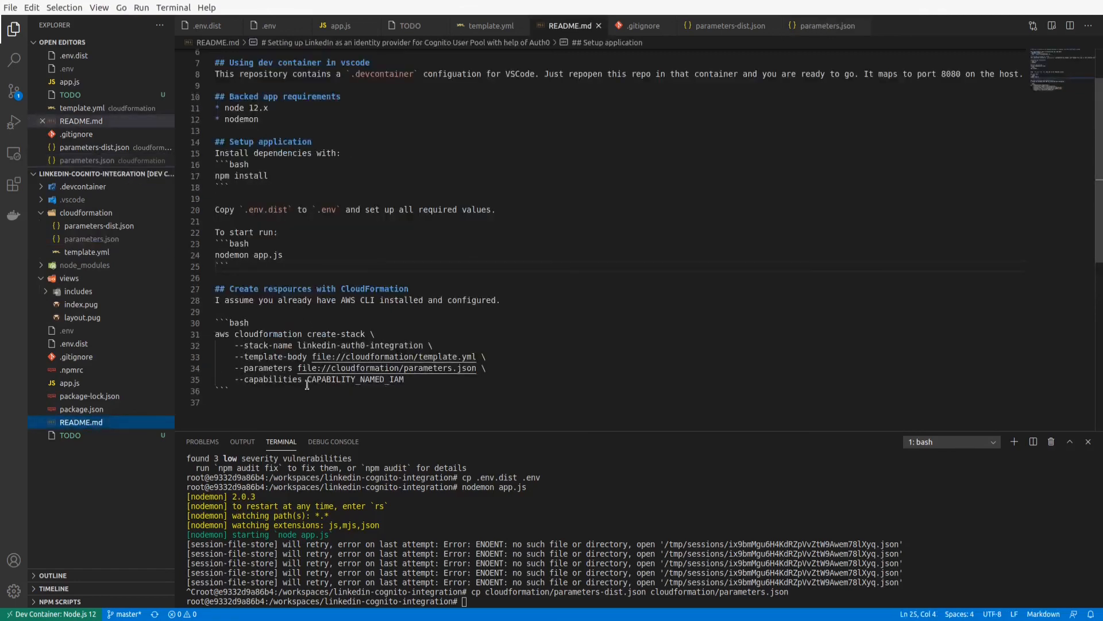
pyautogui.moveTo(423, 380); pyautogui.dragTo(214, 334)
pyautogui.hotkey('ctrl', 'c')
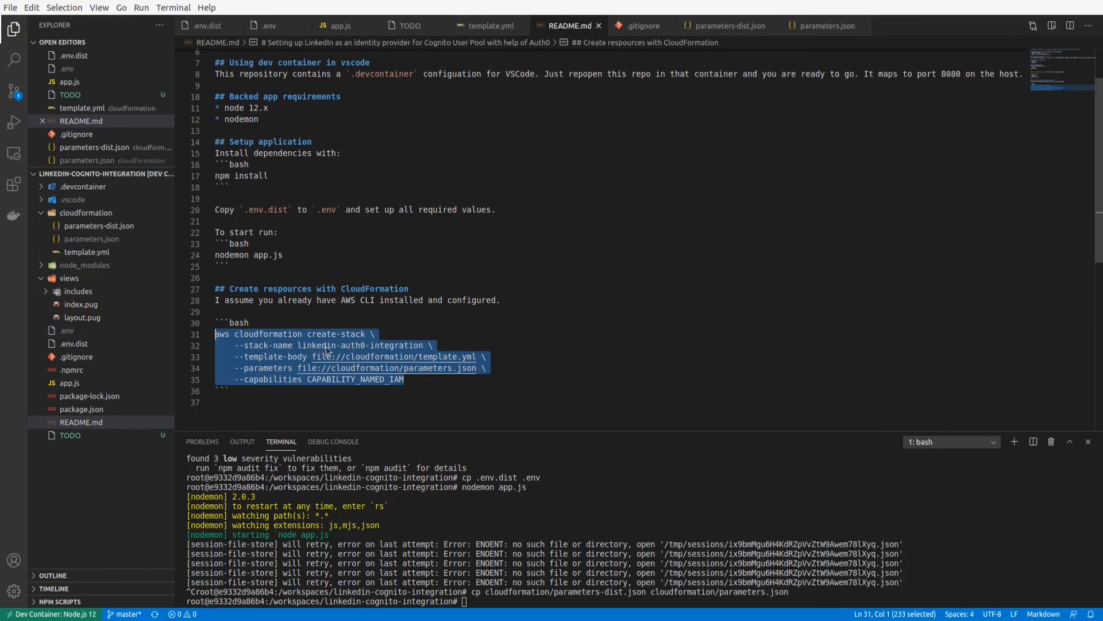
pyautogui.hotkey('alt', 'Tab')
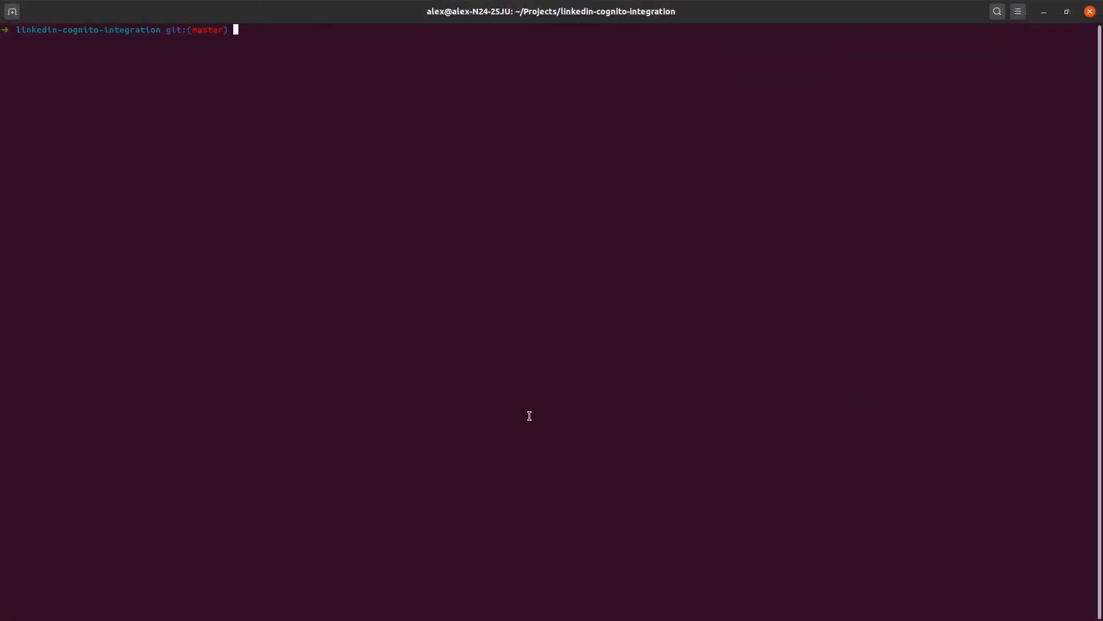
pyautogui.hotkey('ctrl', 'shift', 'v')
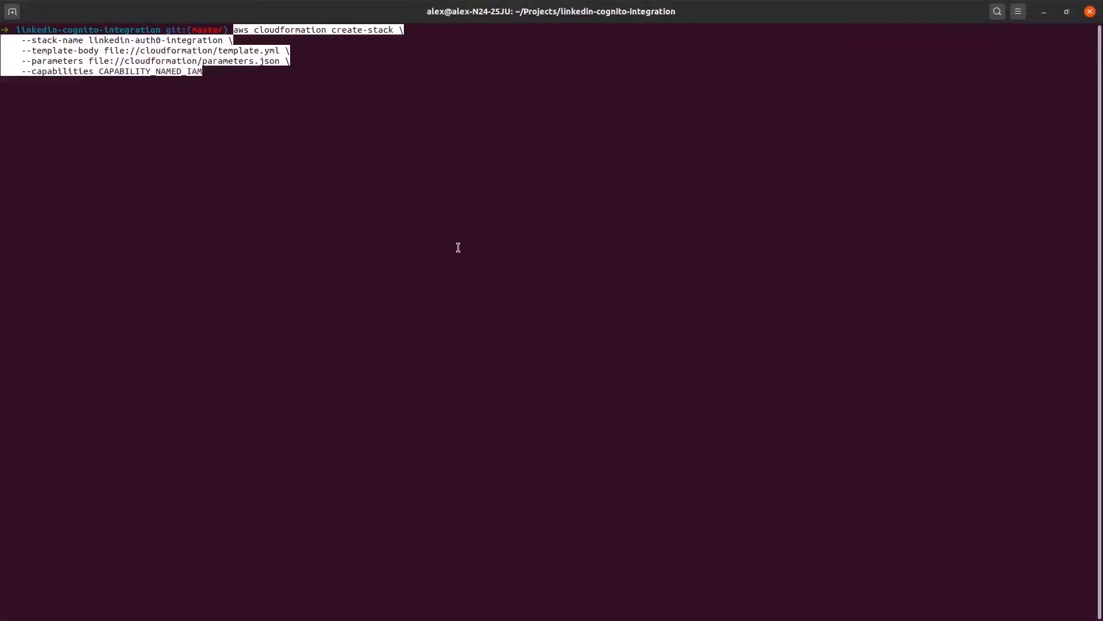
pyautogui.press('Return')
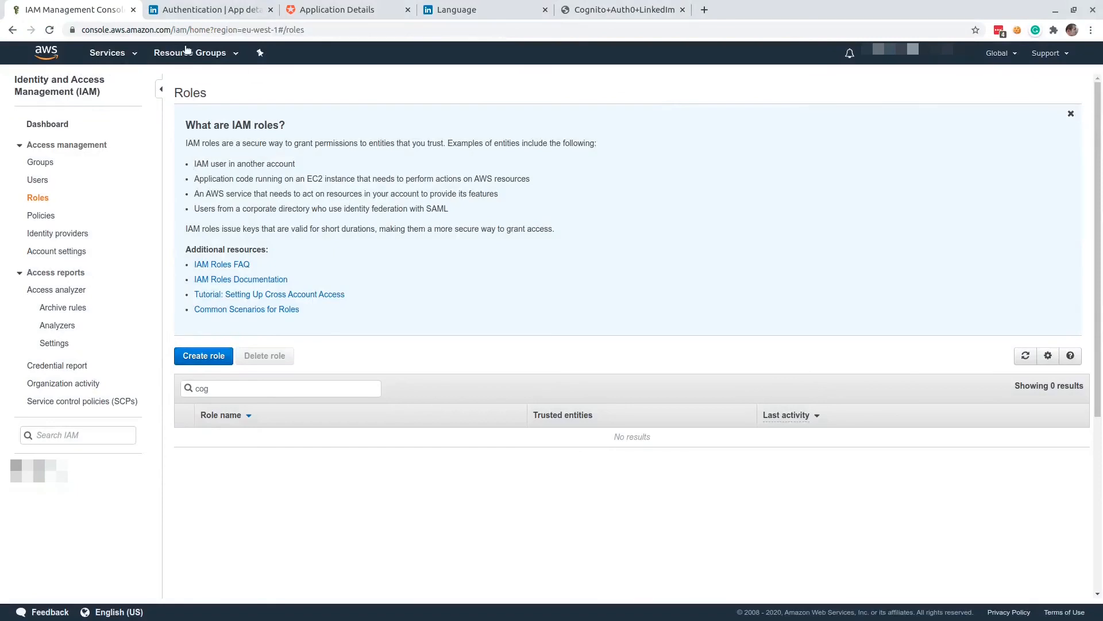
# In the browser's AWS console, open the linkedin-auth0-integration stack in CloudFormation and check its creation events, refreshing the list.
pyautogui.click(99, 54)
pyautogui.click(55, 163)
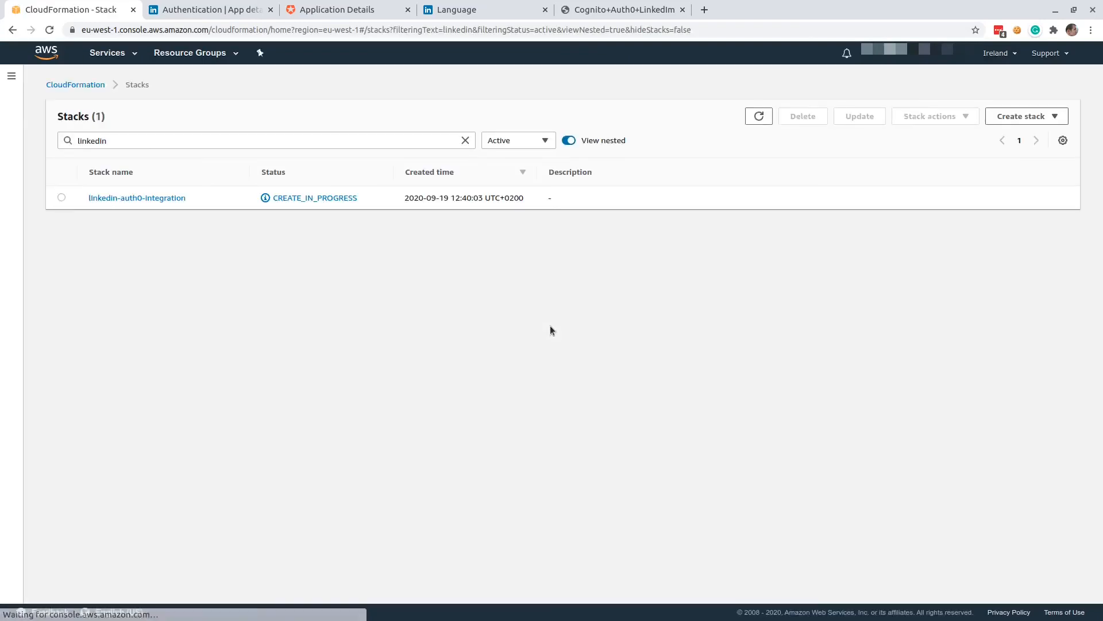
pyautogui.click(122, 199)
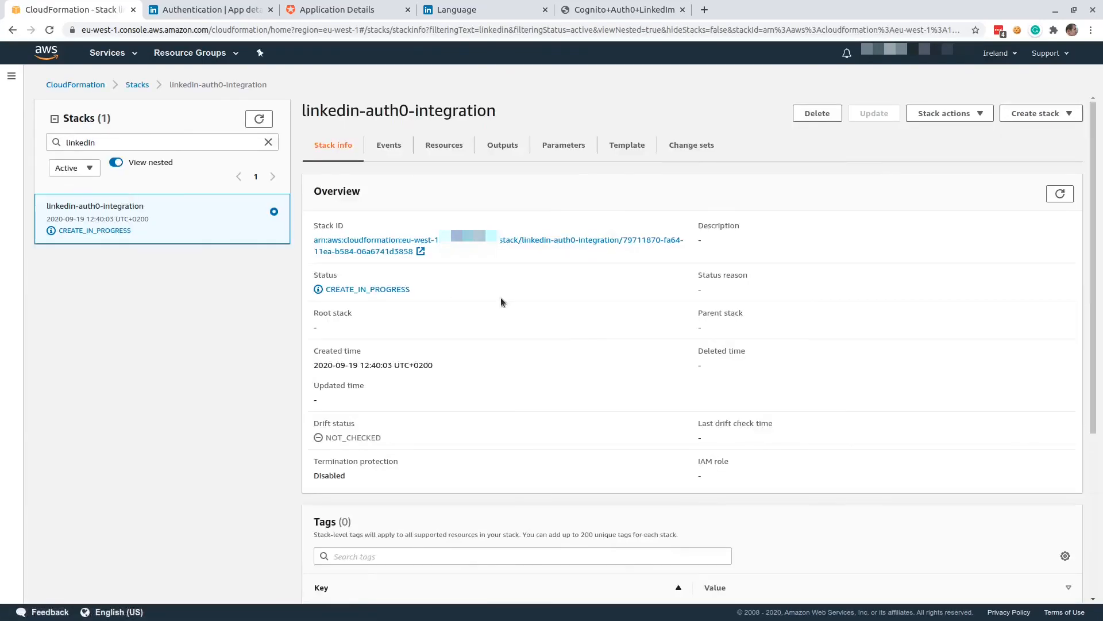
pyautogui.click(388, 147)
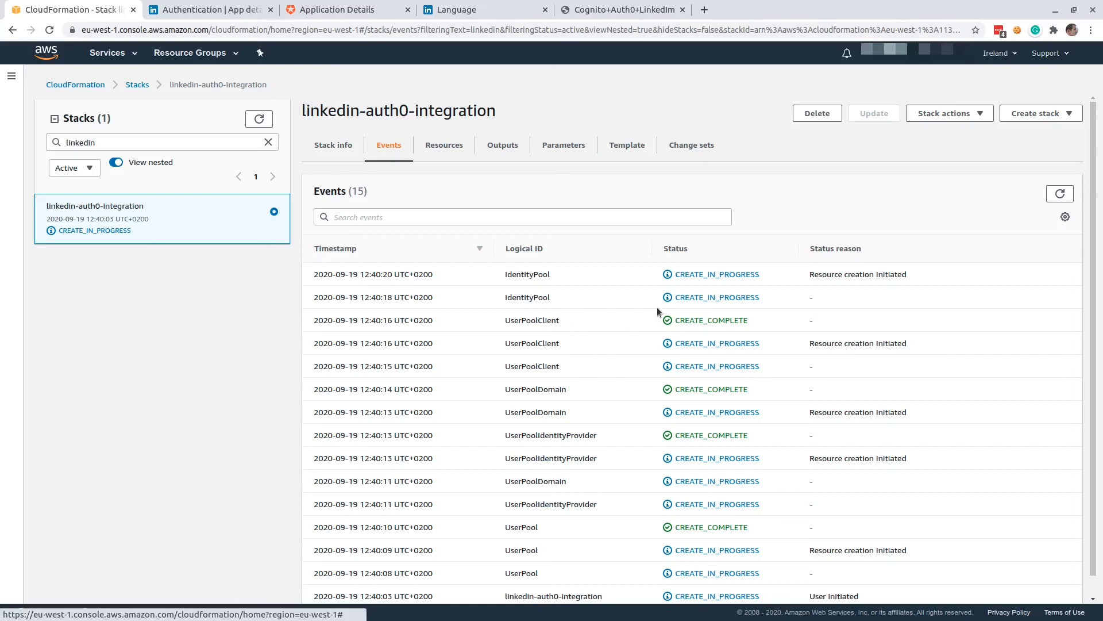
pyautogui.click(1060, 195)
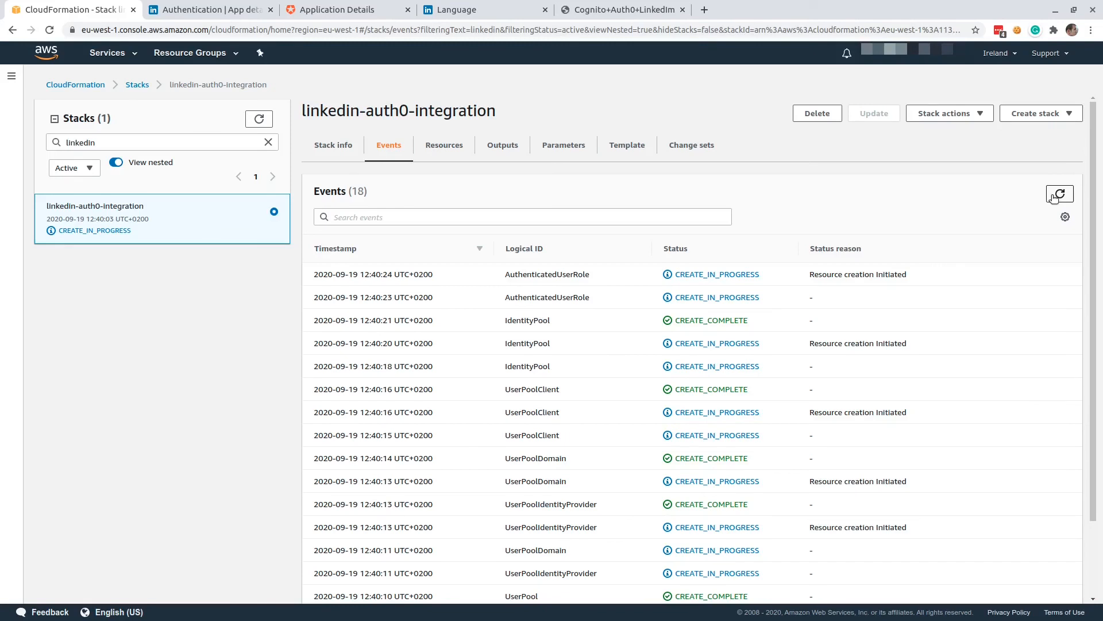
pyautogui.click(1053, 197)
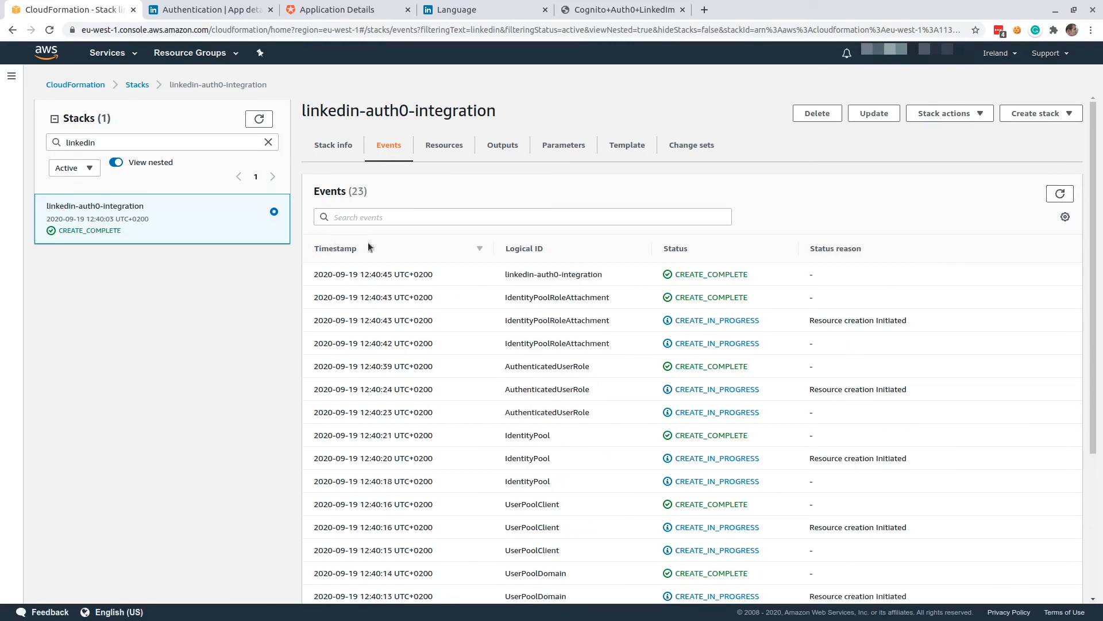
# Open the myuserpoolmane user pool in Amazon Cognito and check its required attributes.
pyautogui.click(114, 54)
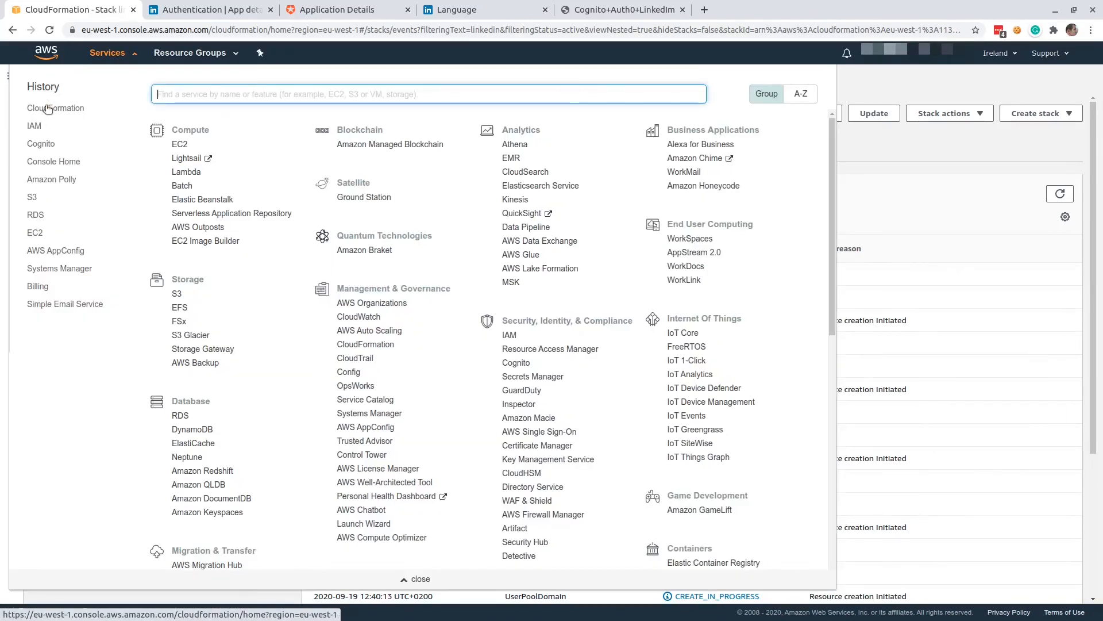
pyautogui.click(42, 145)
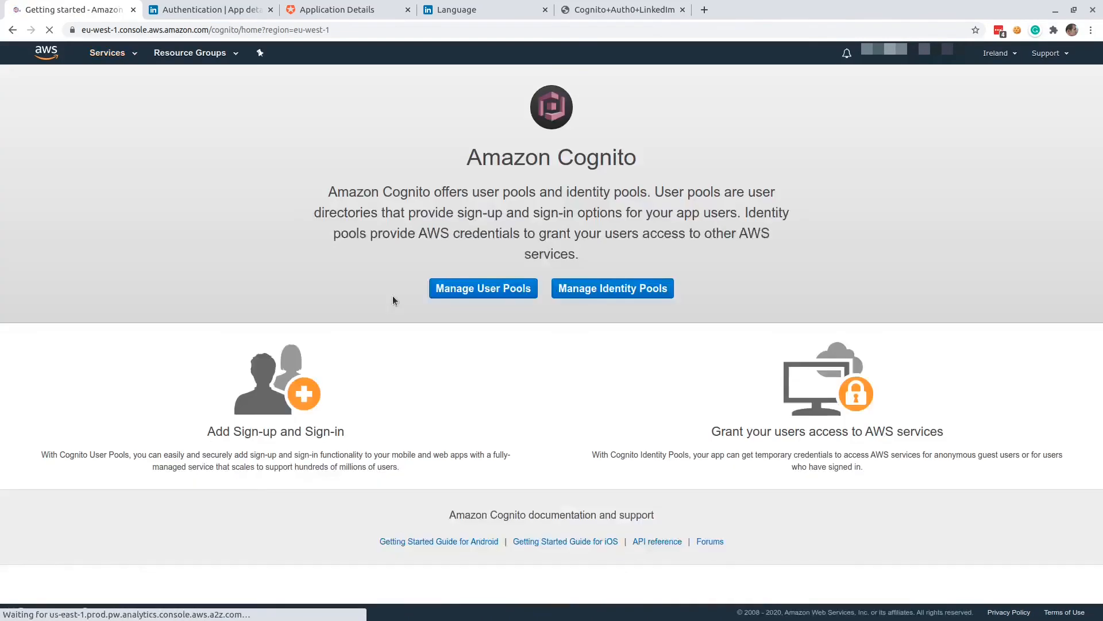
pyautogui.click(484, 290)
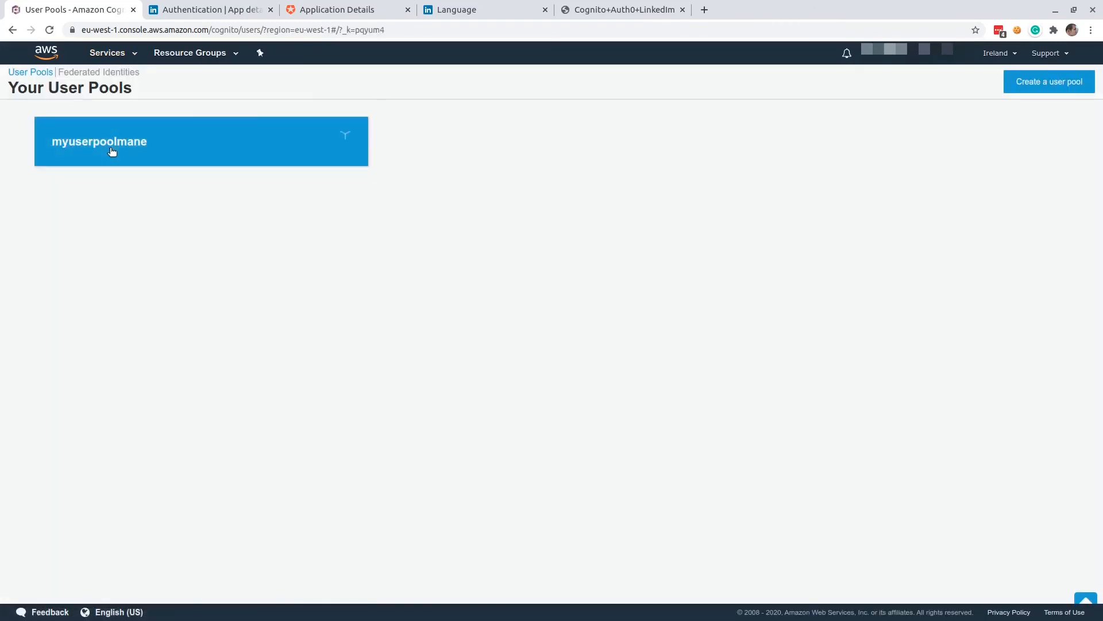
pyautogui.click(112, 151)
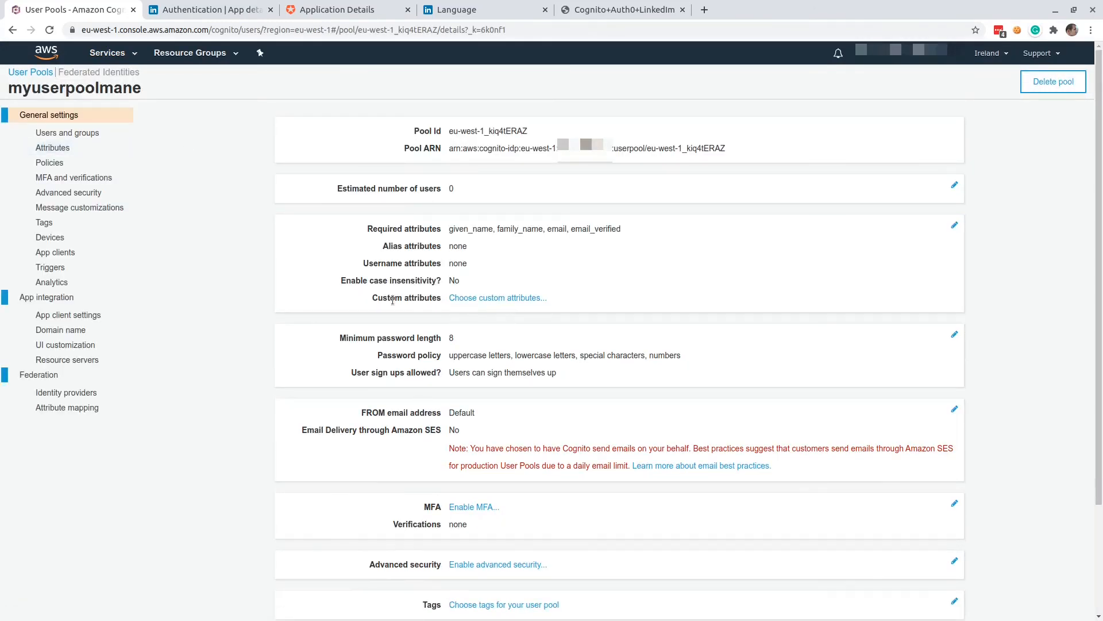
pyautogui.moveTo(453, 229); pyautogui.dragTo(622, 230)
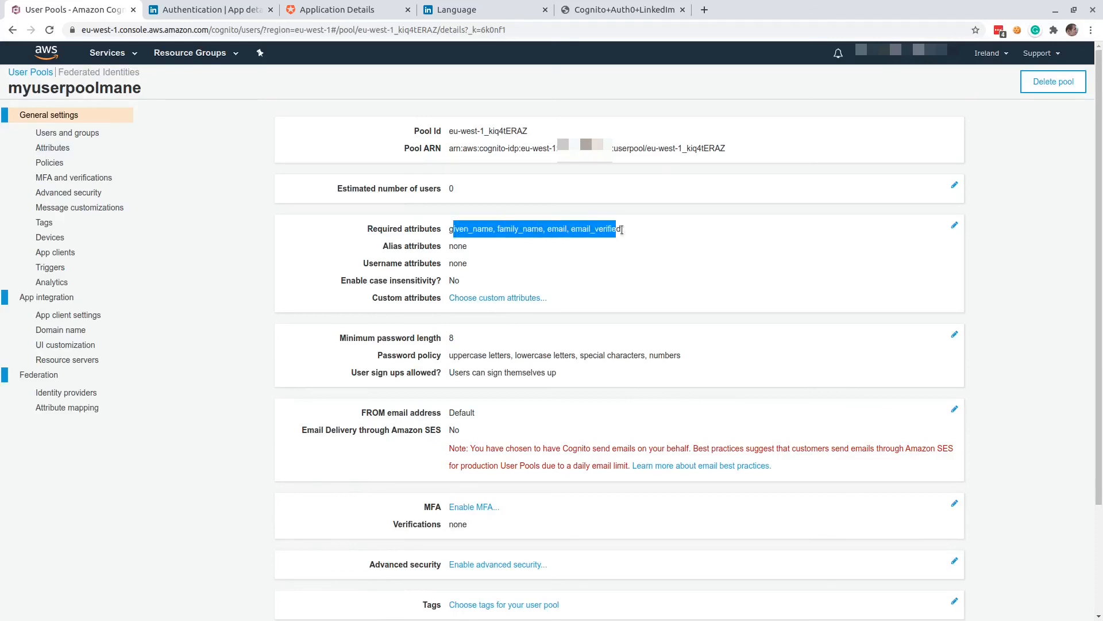
pyautogui.click(642, 234)
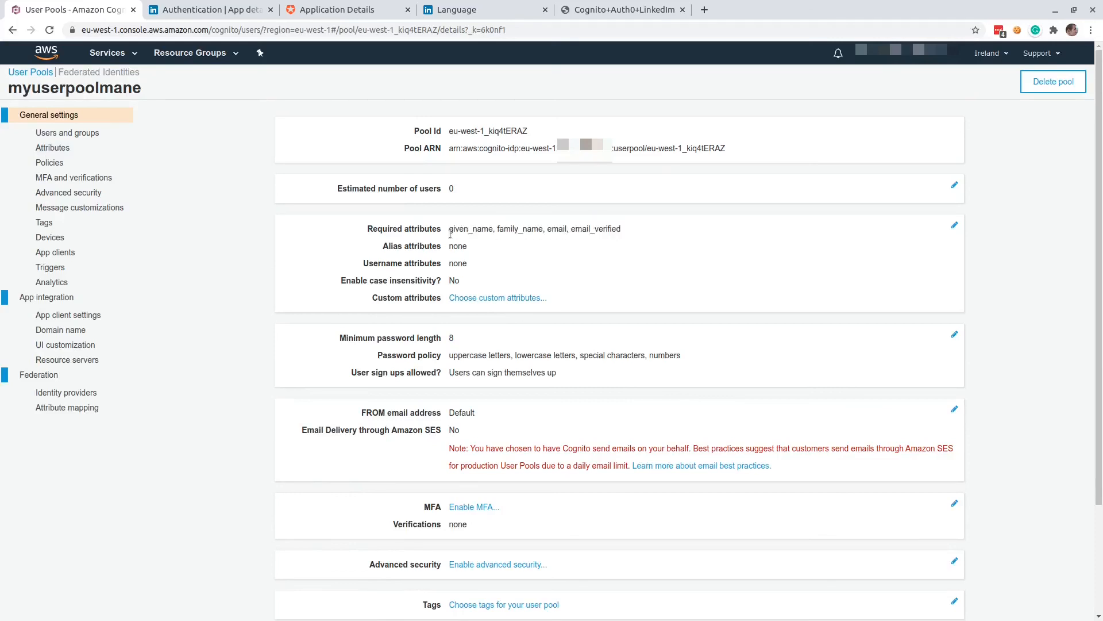
# Review the user pool's app client, domain prefix and app client settings, including callback URLs and OAuth scopes.
pyautogui.click(61, 254)
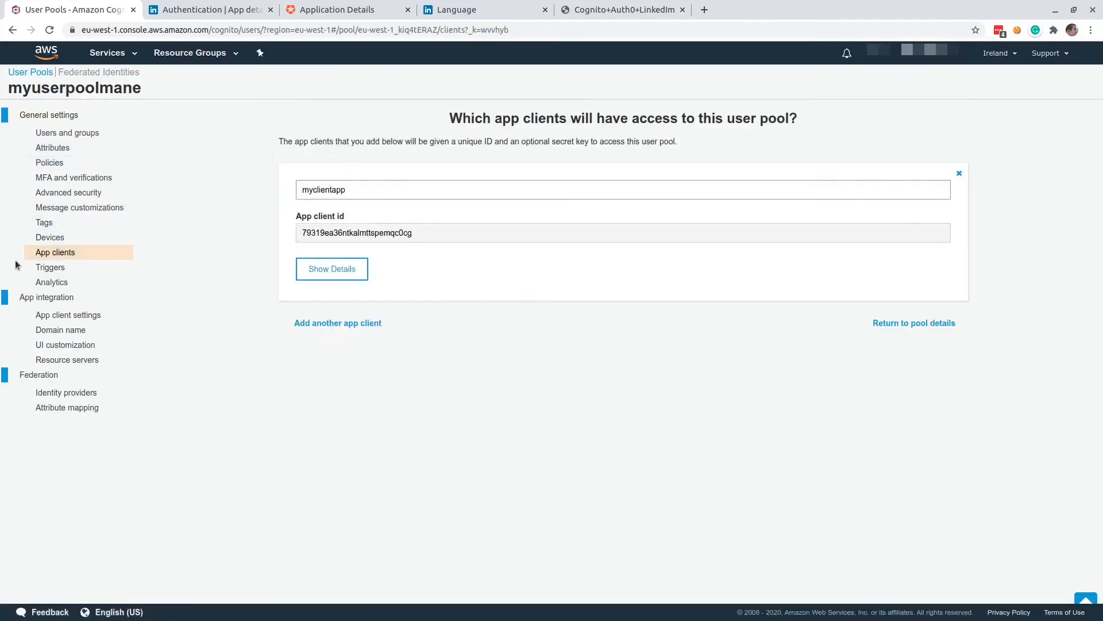
pyautogui.click(74, 331)
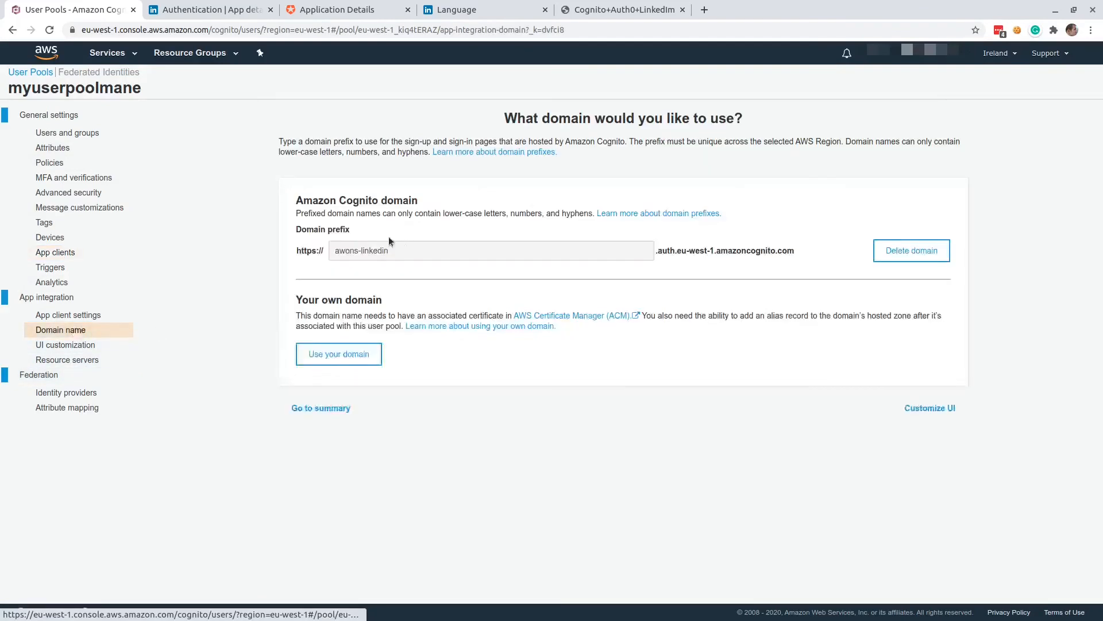
pyautogui.click(73, 319)
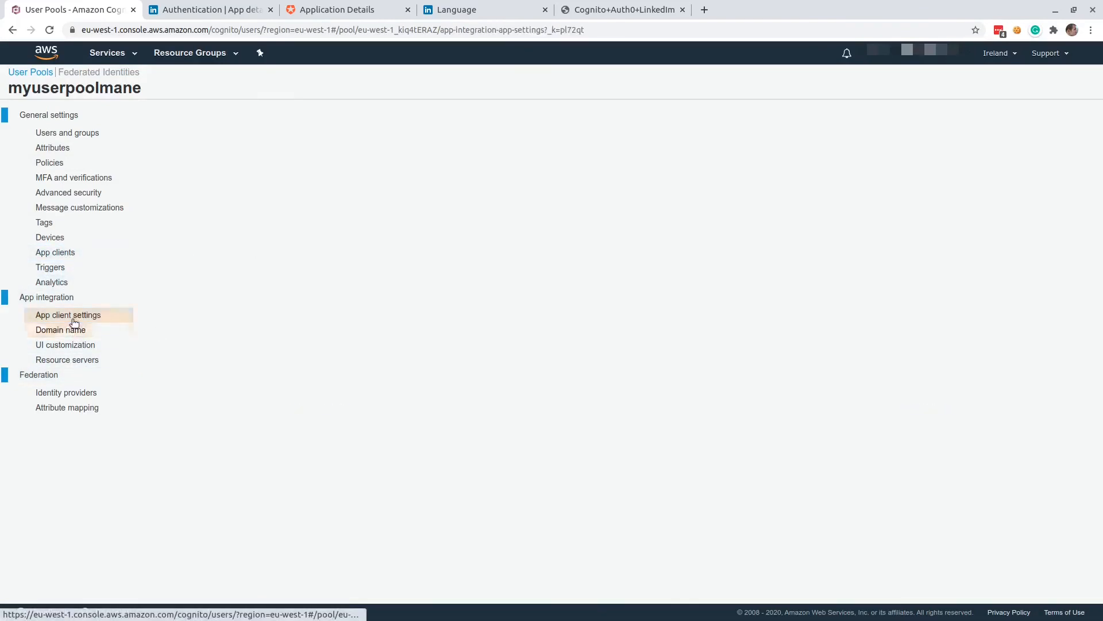
pyautogui.scroll(-2, 449, 247)
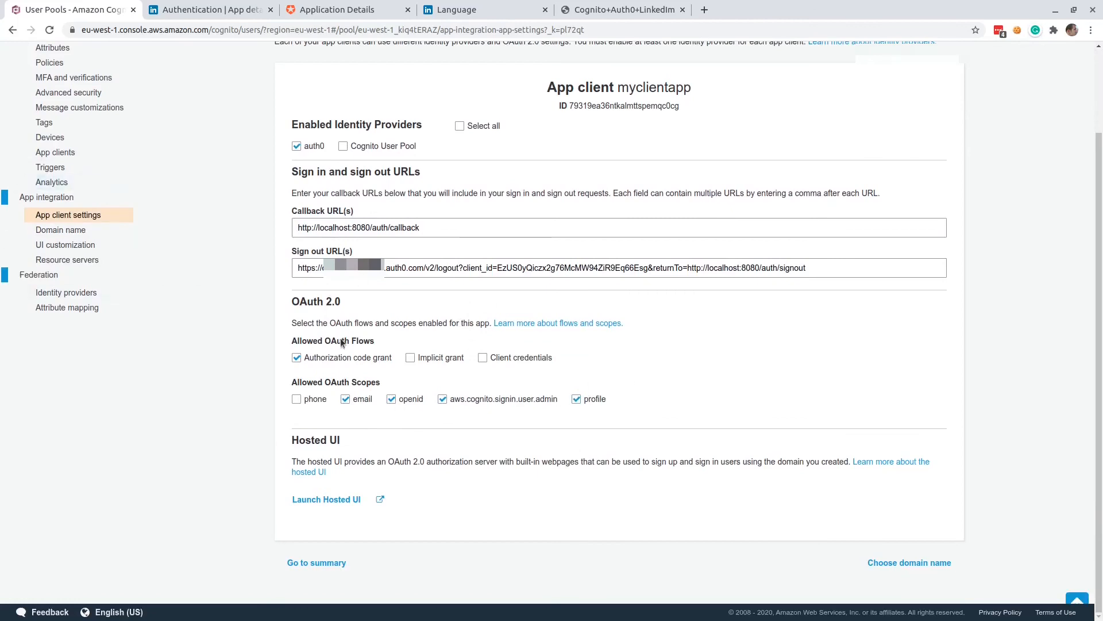
# Review the user pool's active OpenID Connect provider and its OIDC attribute mapping.
pyautogui.click(58, 290)
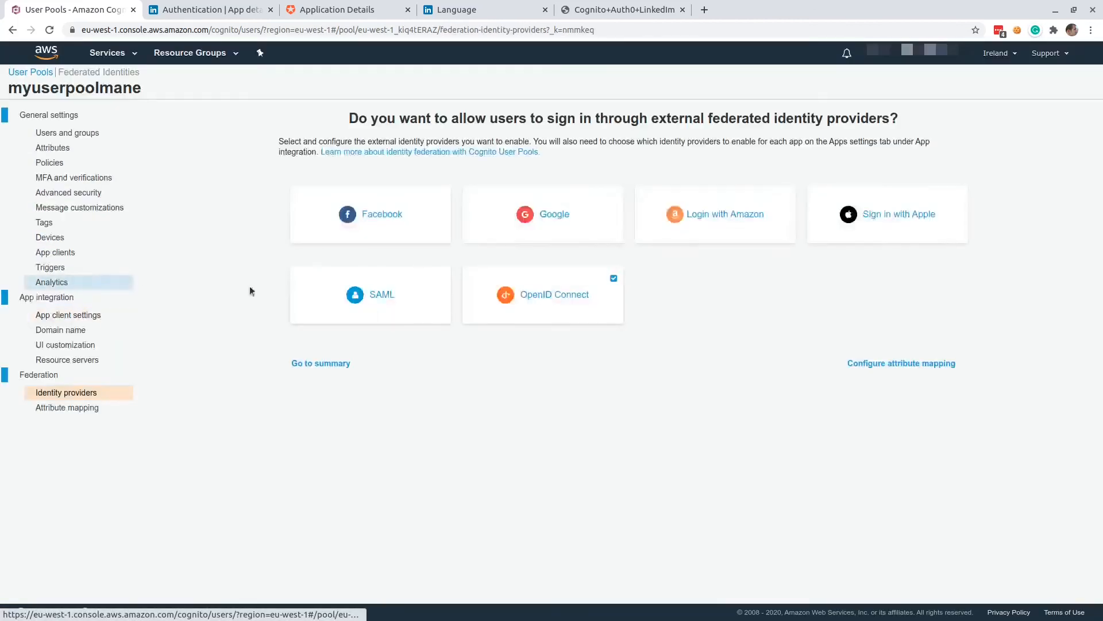
pyautogui.click(543, 322)
pyautogui.scroll(-5, 678, 387)
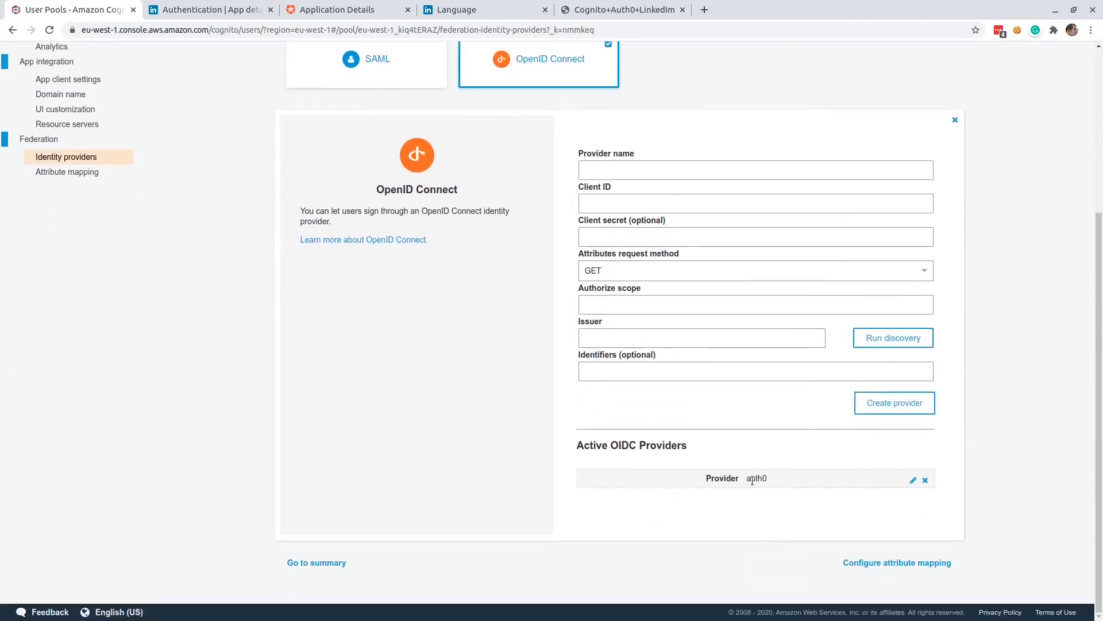
pyautogui.click(67, 172)
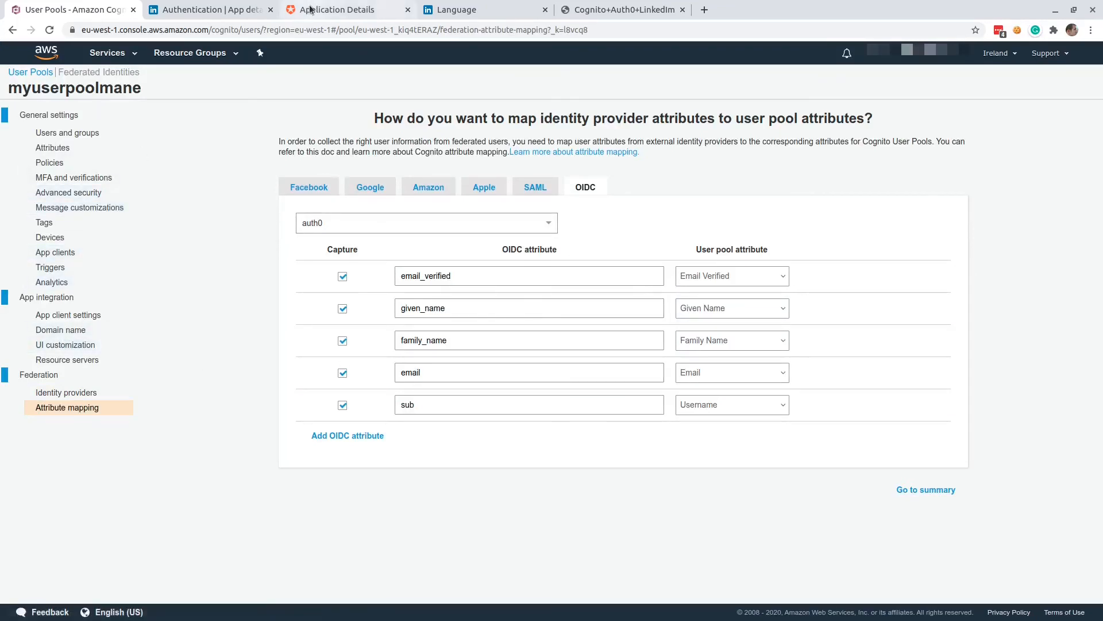
# Check the allowed callback and logout URLs in the settings of the My App application in Auth0.
pyautogui.click(333, 12)
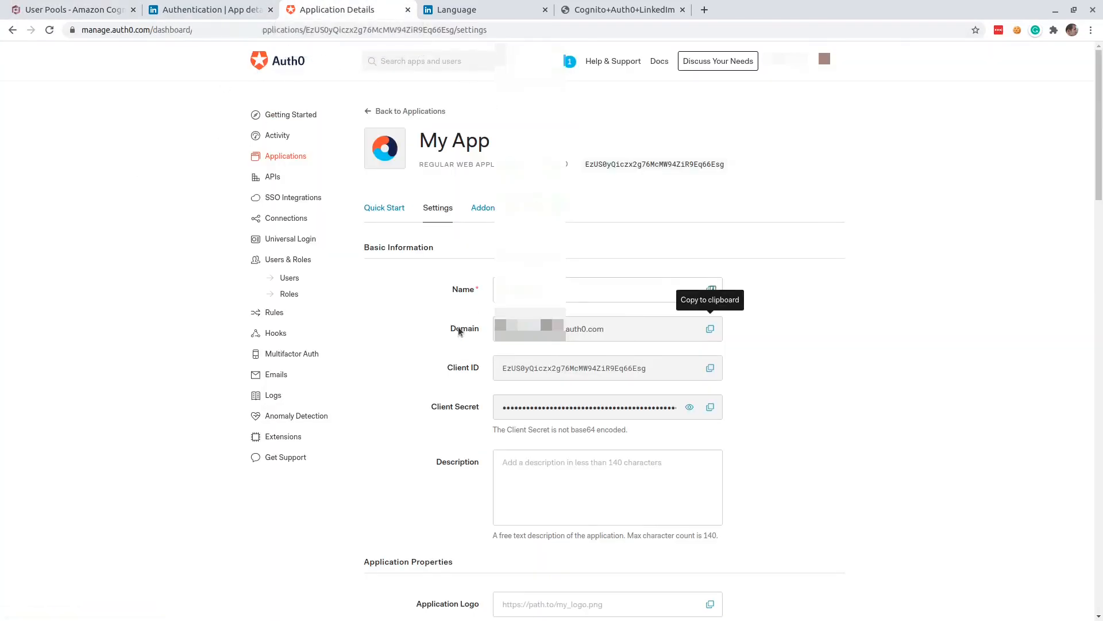
pyautogui.scroll(-2, 436, 337)
pyautogui.scroll(-10, 431, 338)
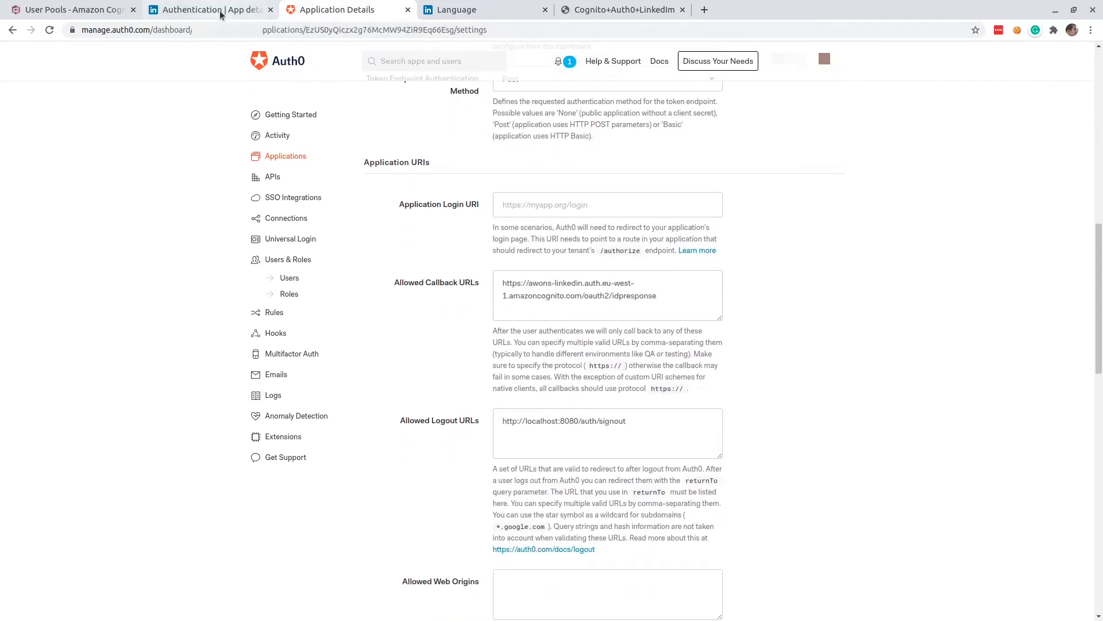
# Switch to the AWS console and open the outputs of the linkedin-auth0-integration stack in CloudFormation.
pyautogui.click(76, 10)
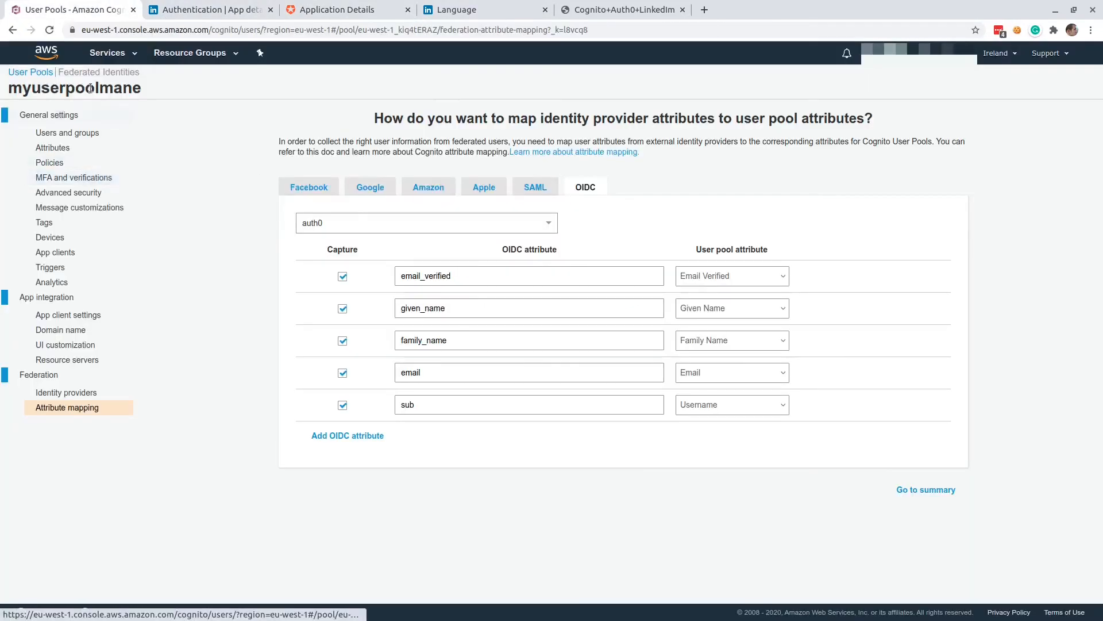
pyautogui.click(118, 54)
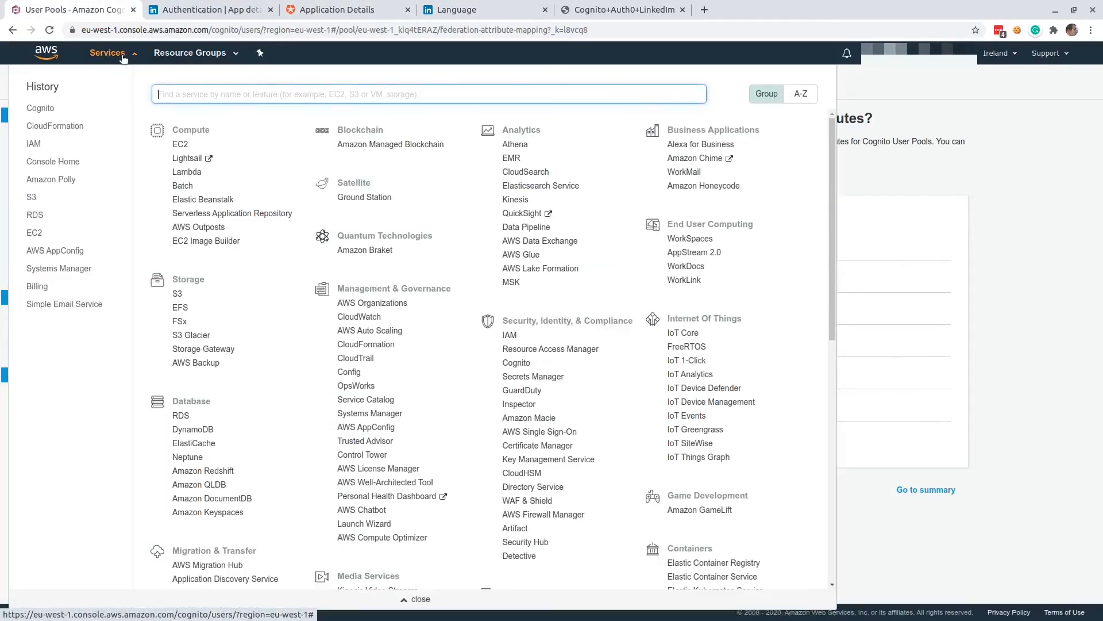
pyautogui.click(52, 132)
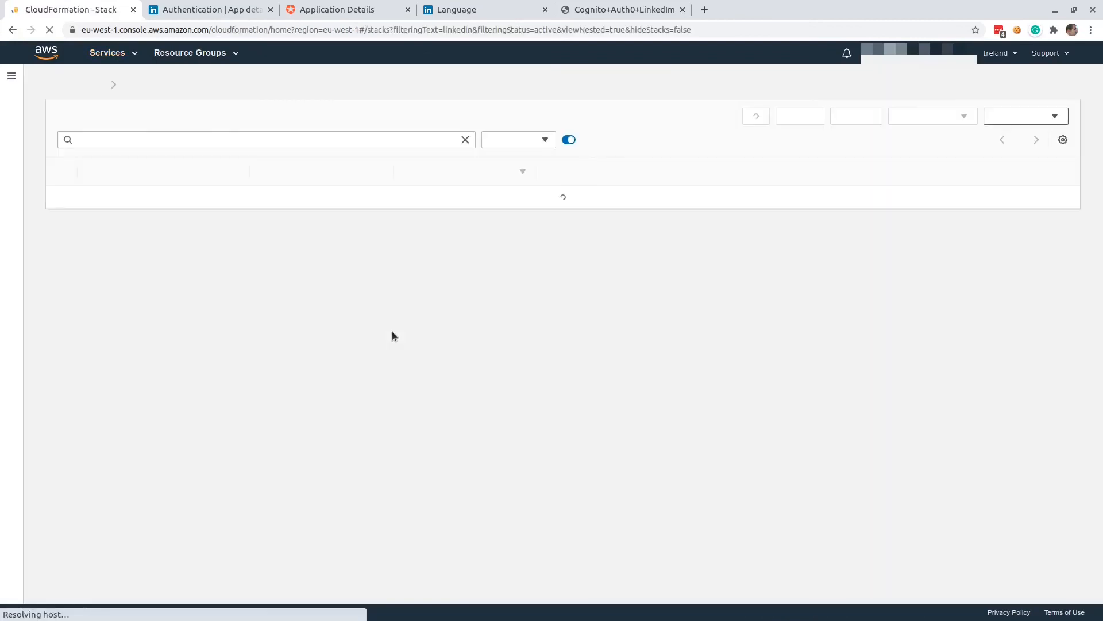
pyautogui.click(136, 199)
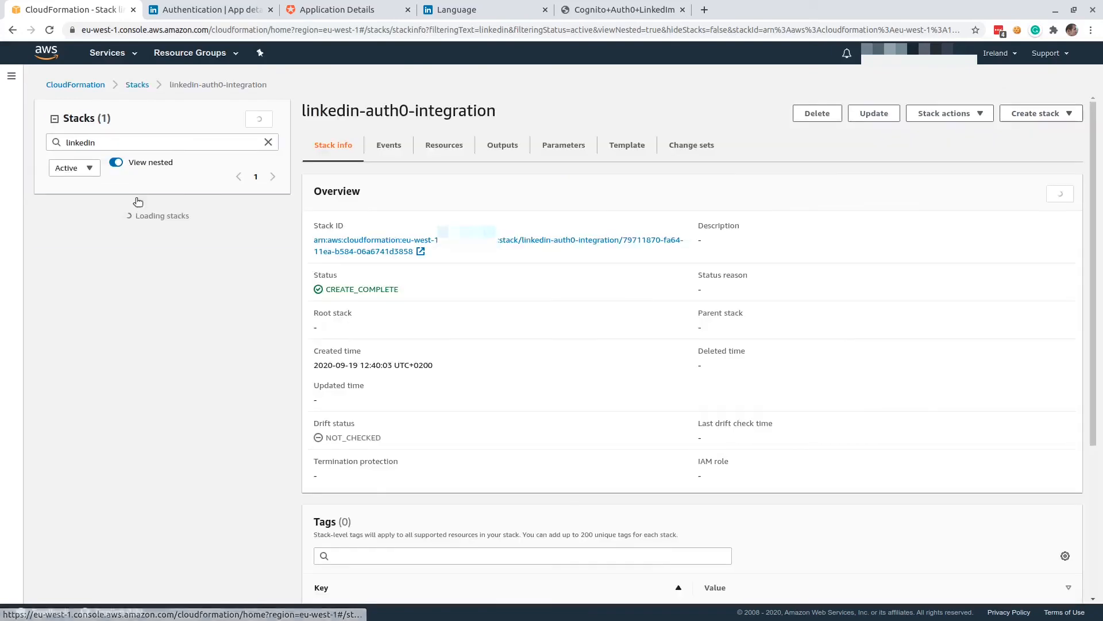
pyautogui.click(501, 151)
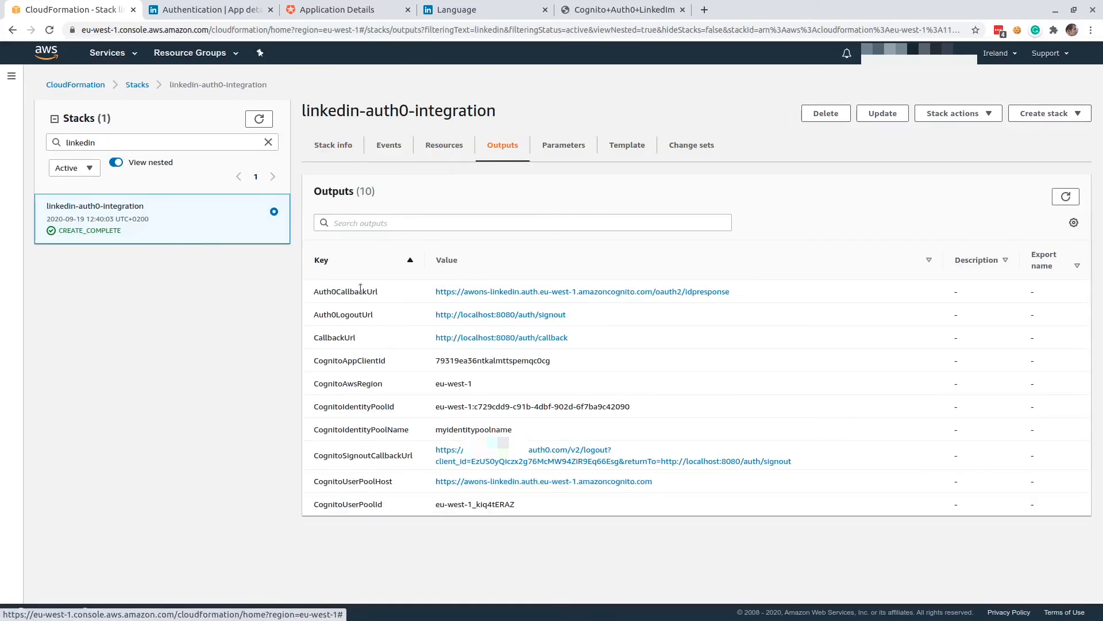
# Copy the stack's Auth0CallbackUrl output into the allowed callback URLs of My App in Auth0 and save the application settings.
pyautogui.moveTo(729, 291); pyautogui.dragTo(437, 292)
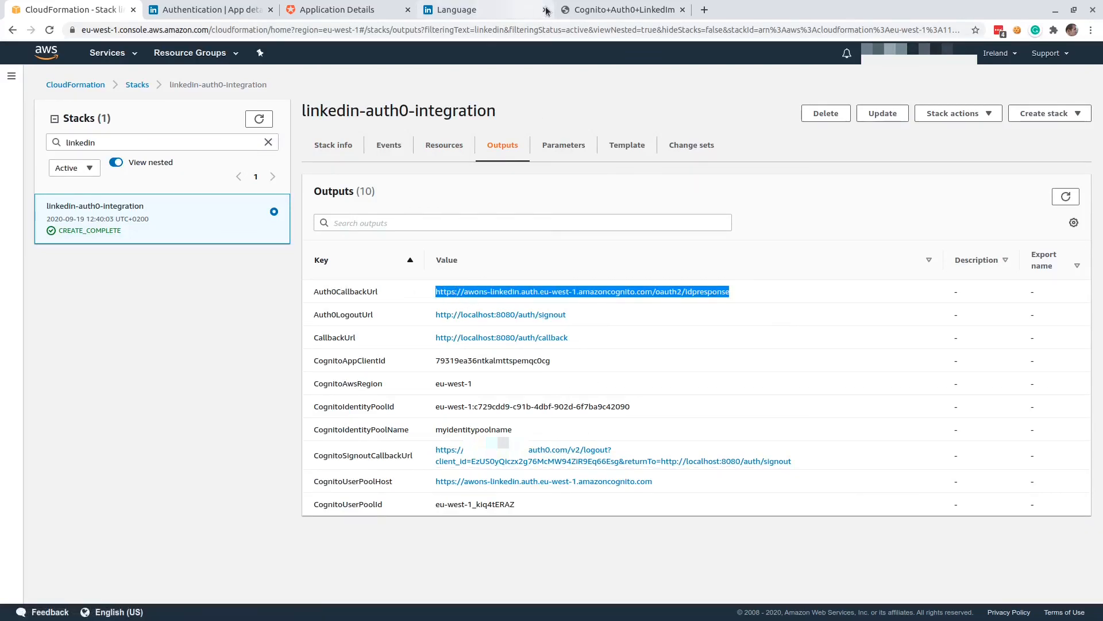
pyautogui.click(361, 10)
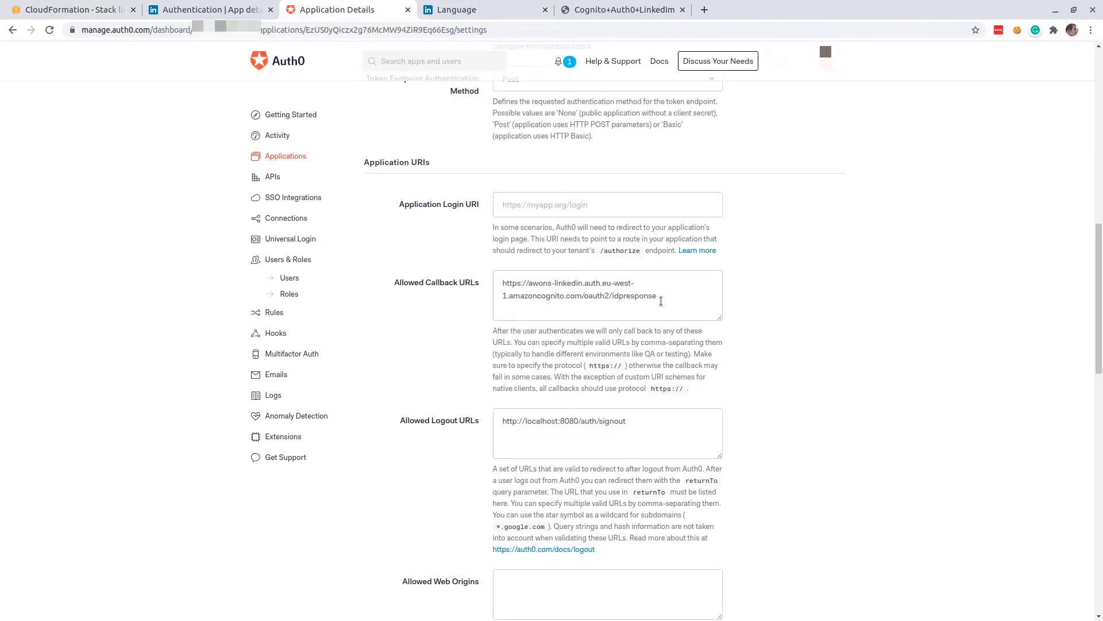
pyautogui.moveTo(661, 301); pyautogui.dragTo(302, 269)
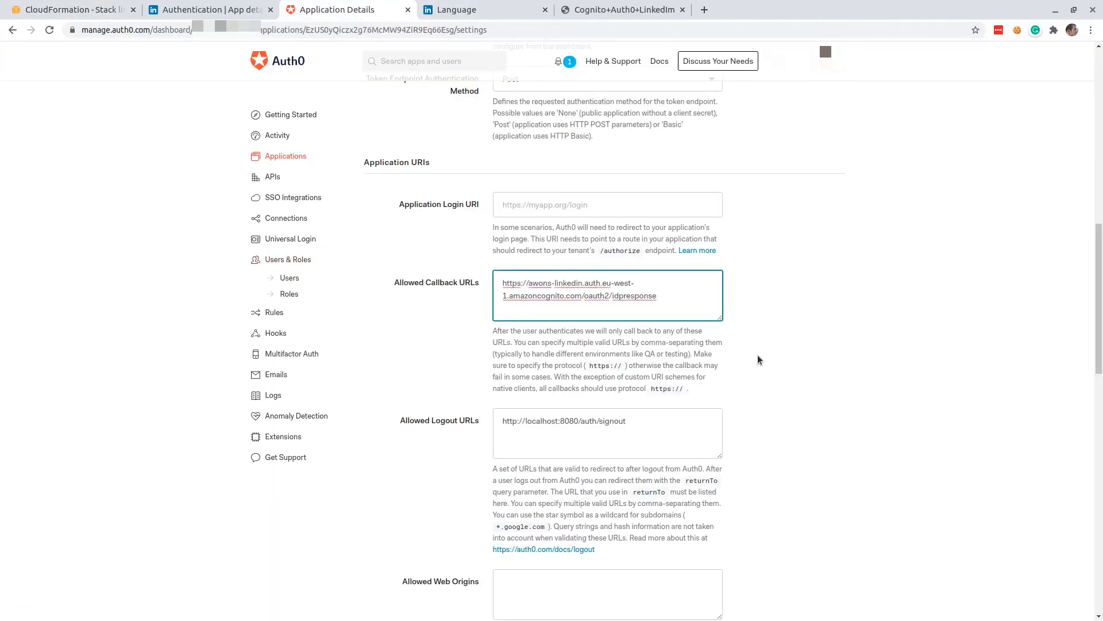
pyautogui.scroll(-15, 758, 360)
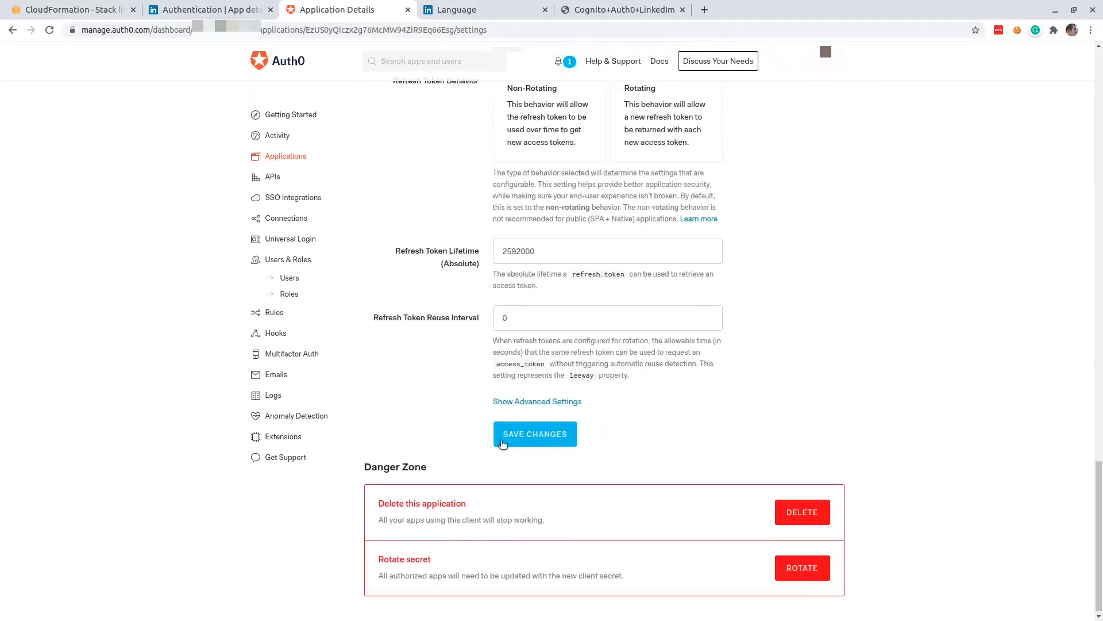
pyautogui.click(503, 443)
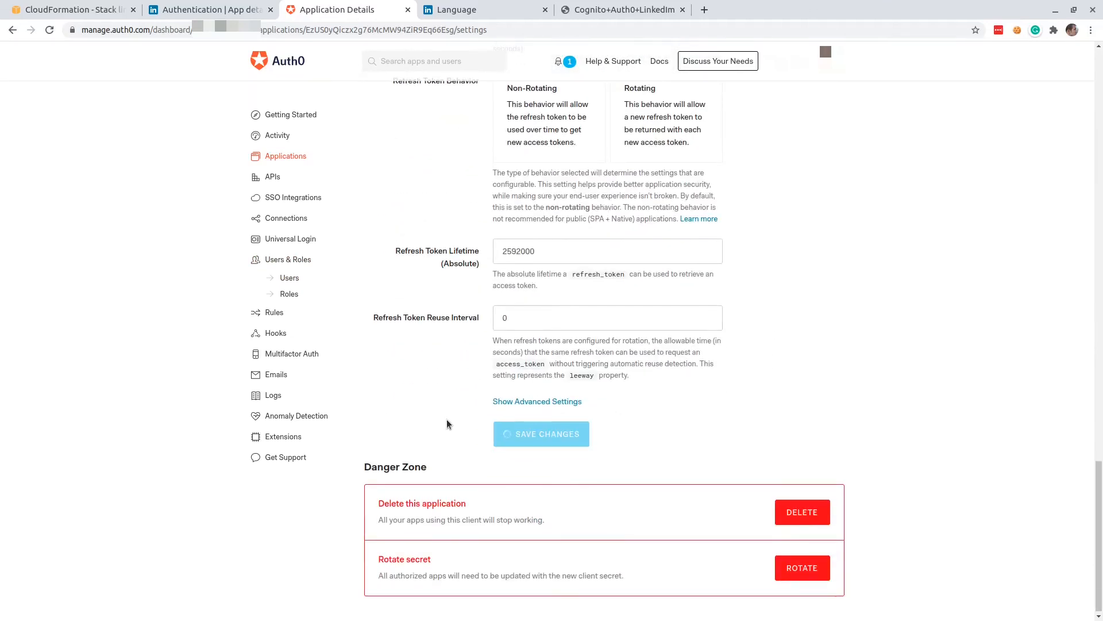
pyautogui.scroll(20, 432, 408)
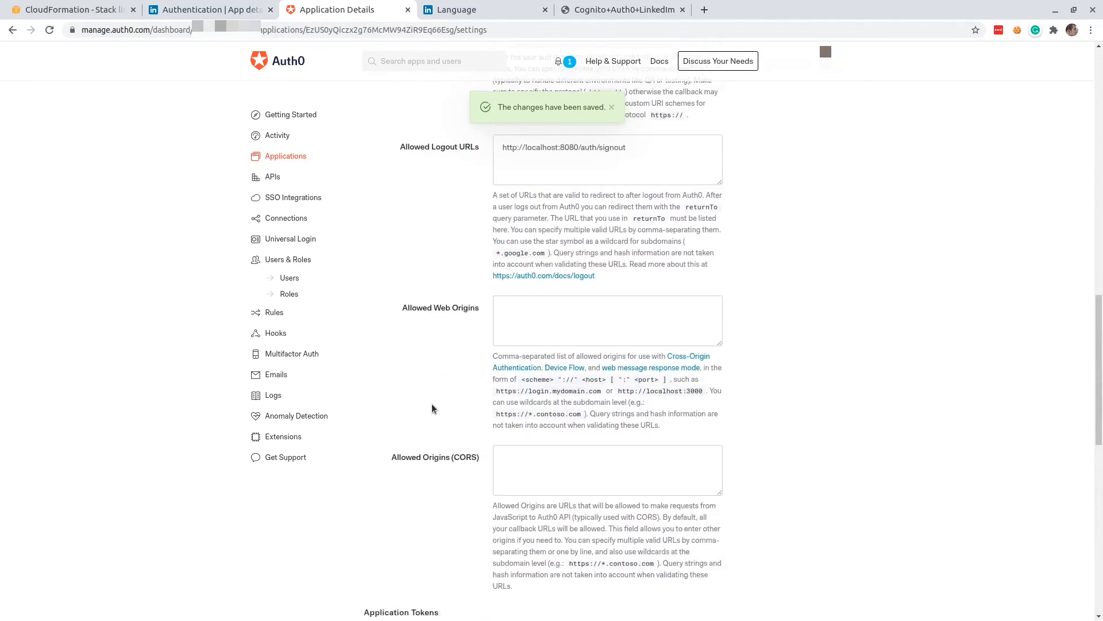
pyautogui.scroll(5, 432, 408)
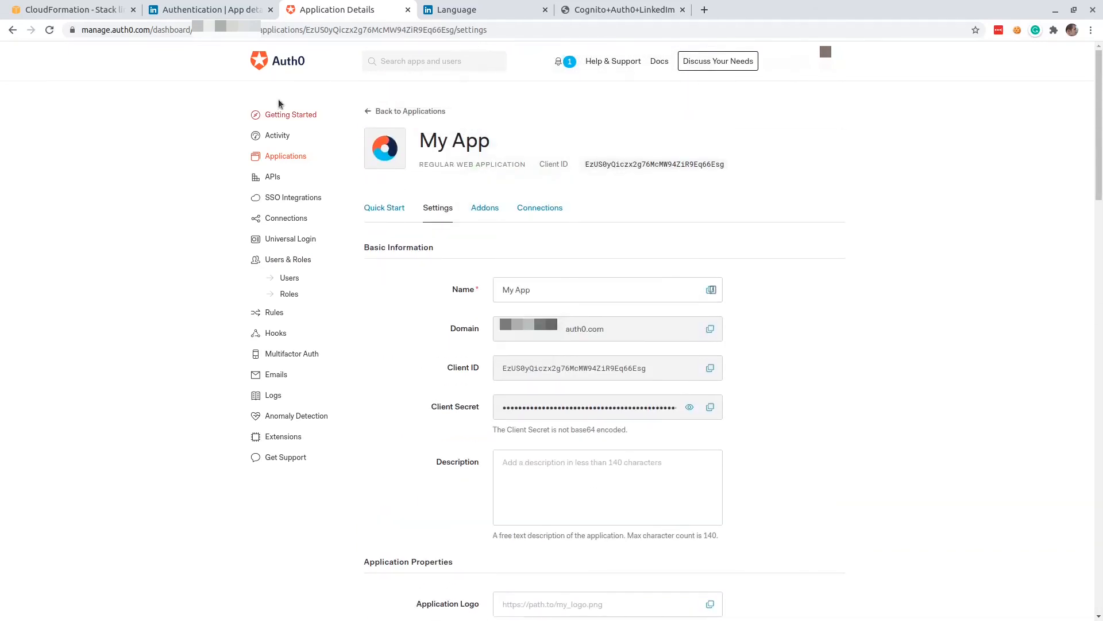
# Switch to Visual Studio Code and open the project's .env file.
pyautogui.click(68, 7)
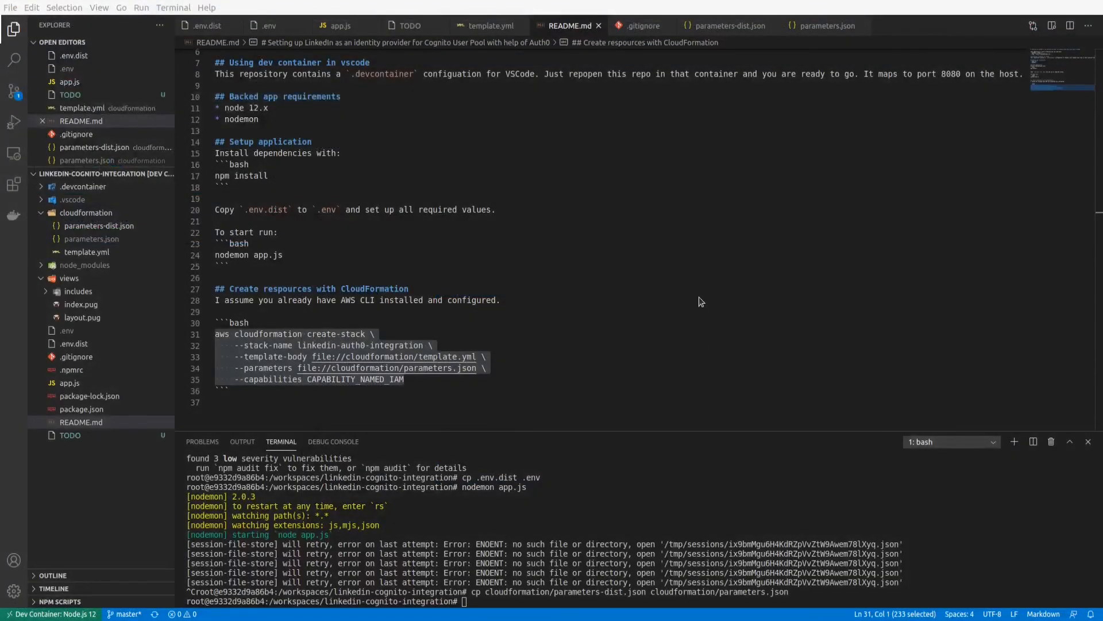
pyautogui.click(344, 256)
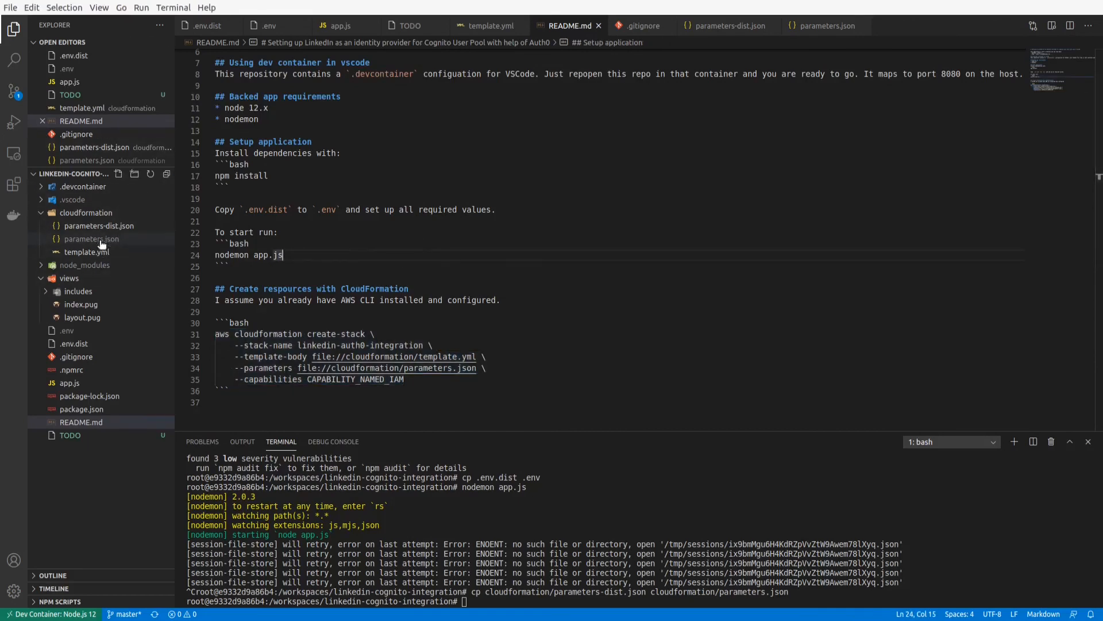
pyautogui.click(101, 241)
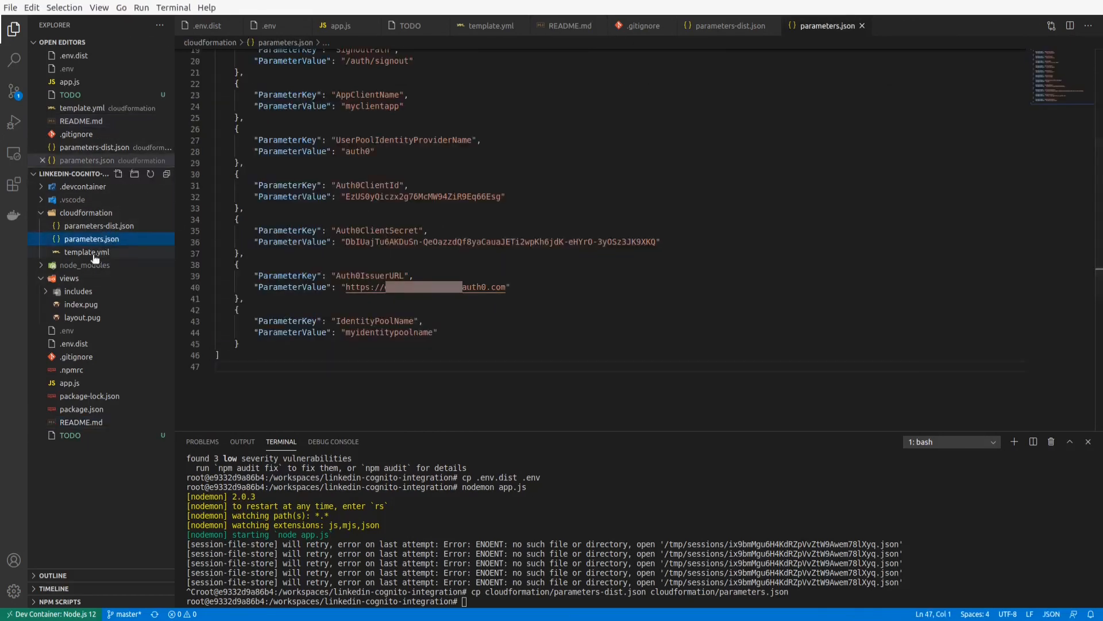
pyautogui.click(78, 330)
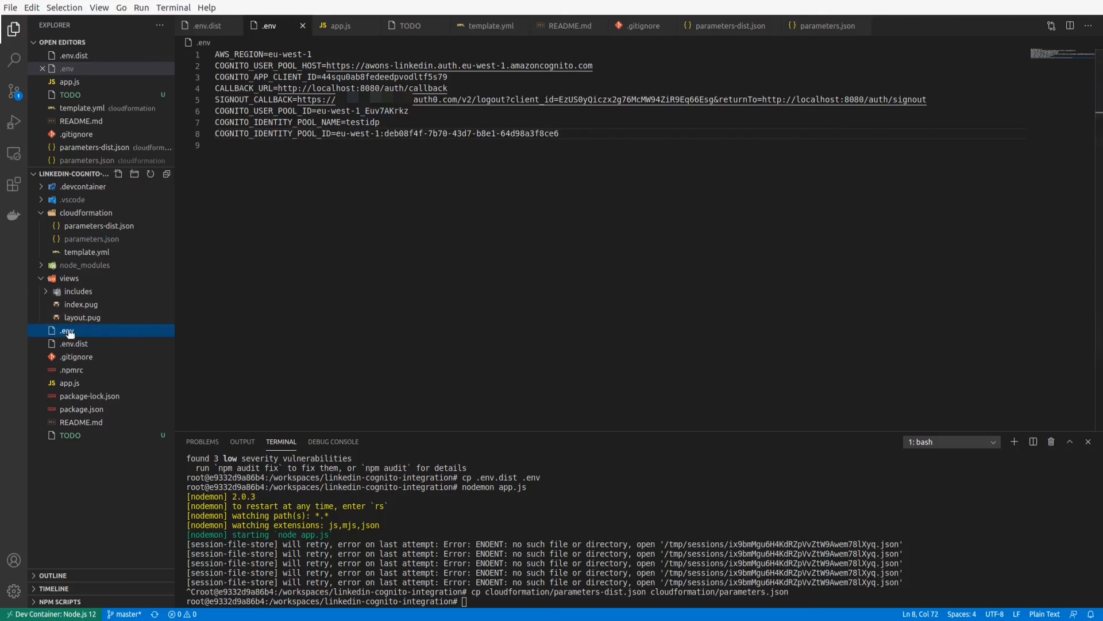
# Clear the values of COGNITO_USER_POOL_HOST, COGNITO_APP_CLIENT_ID and SIGNOUT_CALLBACK in the .env file.
pyautogui.moveTo(328, 66); pyautogui.dragTo(608, 63)
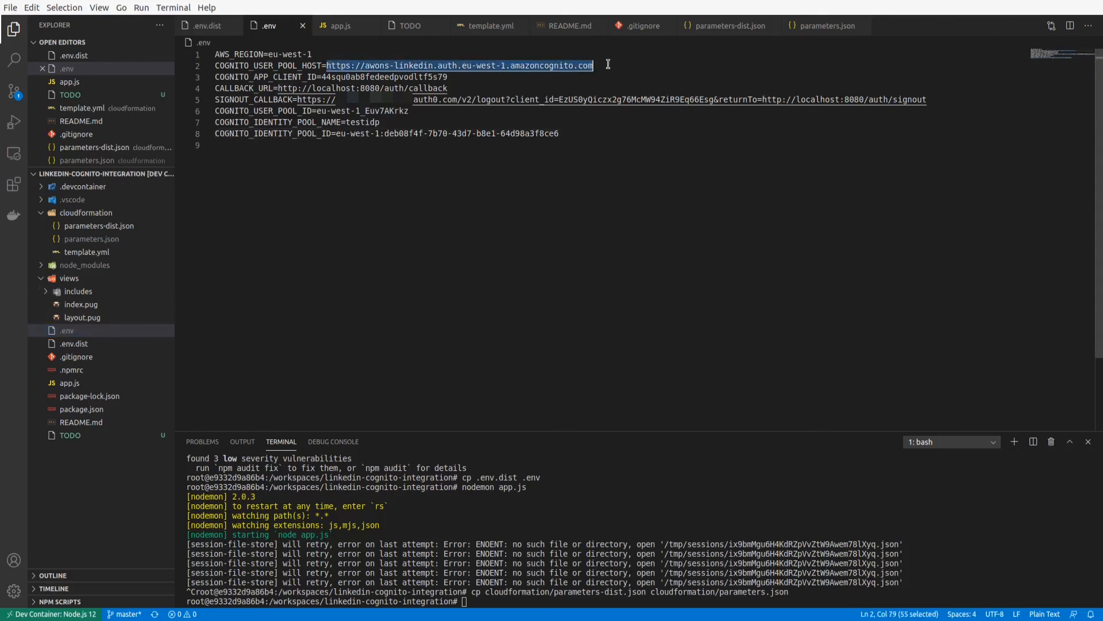
pyautogui.press('BackSpace')
pyautogui.doubleClick(327, 77)
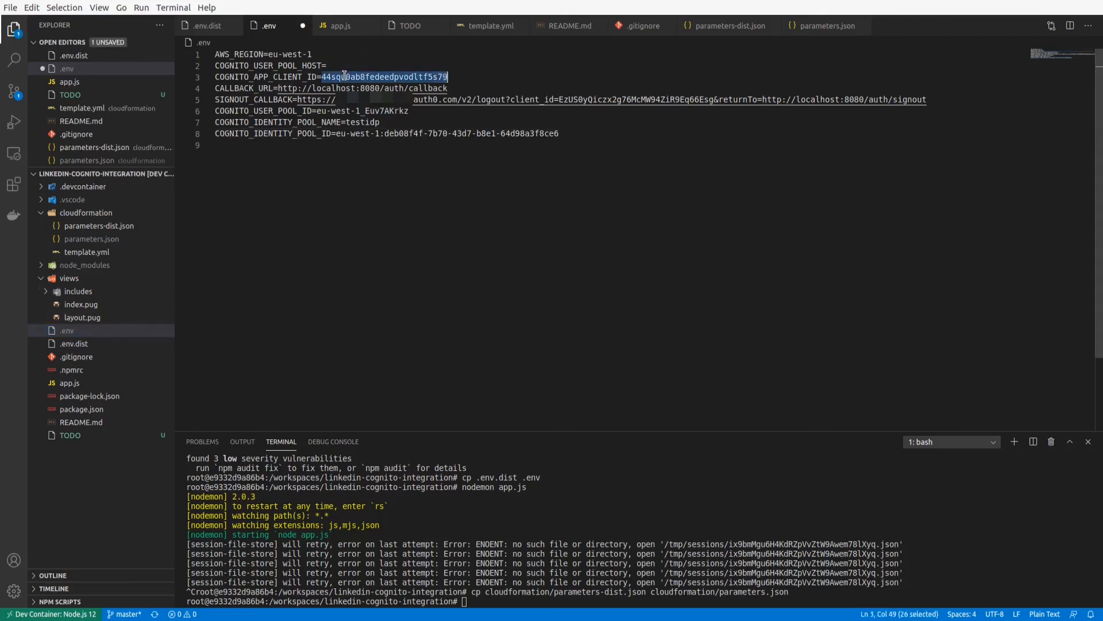
pyautogui.press('BackSpace')
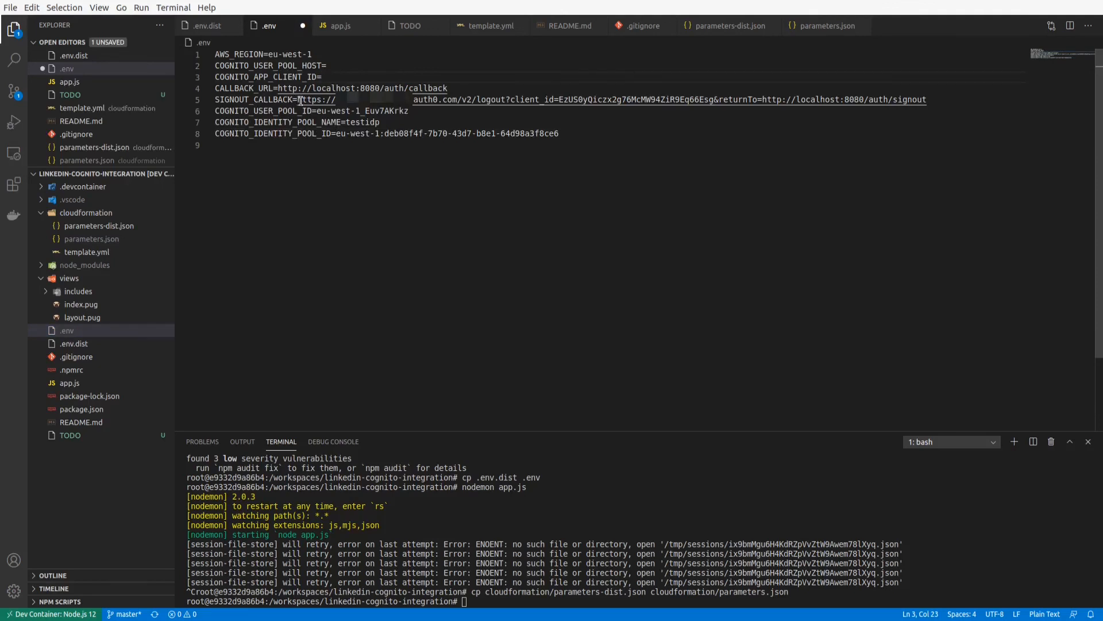
pyautogui.moveTo(298, 99); pyautogui.dragTo(958, 99)
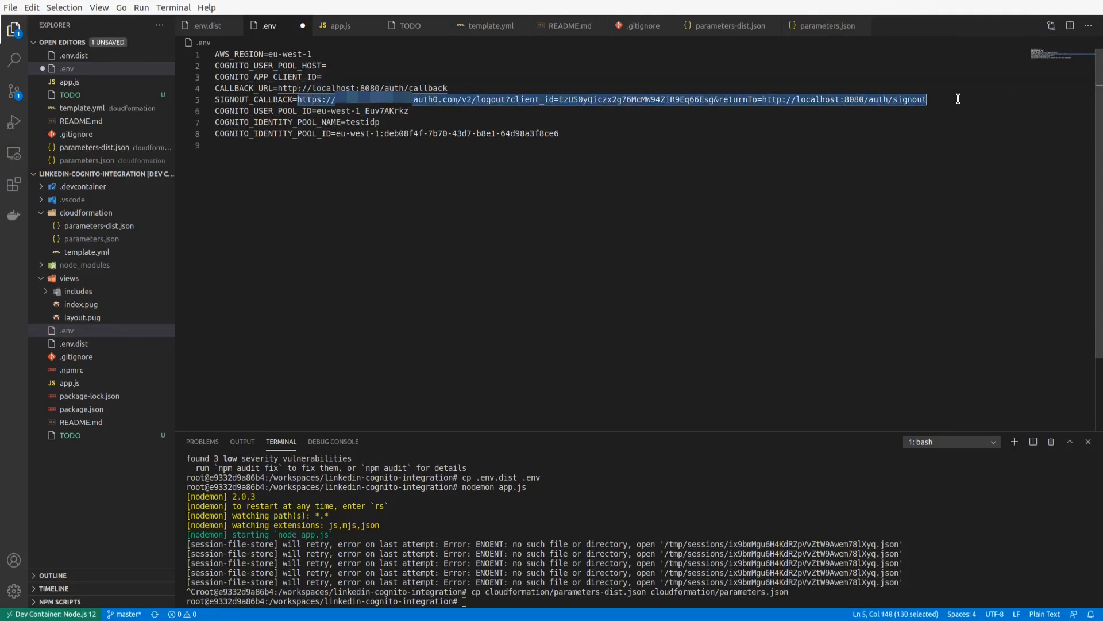
pyautogui.press('BackSpace')
# Clear the values of COGNITO_USER_POOL_ID, COGNITO_IDENTITY_POOL_NAME and COGNITO_IDENTITY_POOL_ID in the .env file.
pyautogui.click(317, 110)
pyautogui.hotkey('shift', 'End')
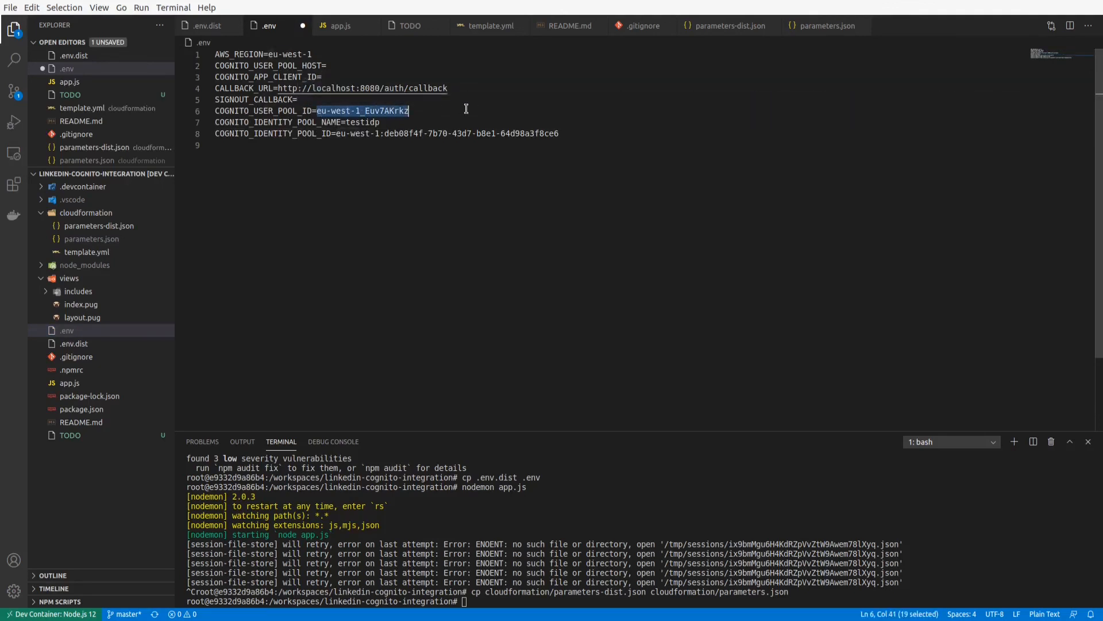
pyautogui.press('BackSpace')
pyautogui.click(348, 123)
pyautogui.hotkey('shift', 'End')
pyautogui.press('BackSpace')
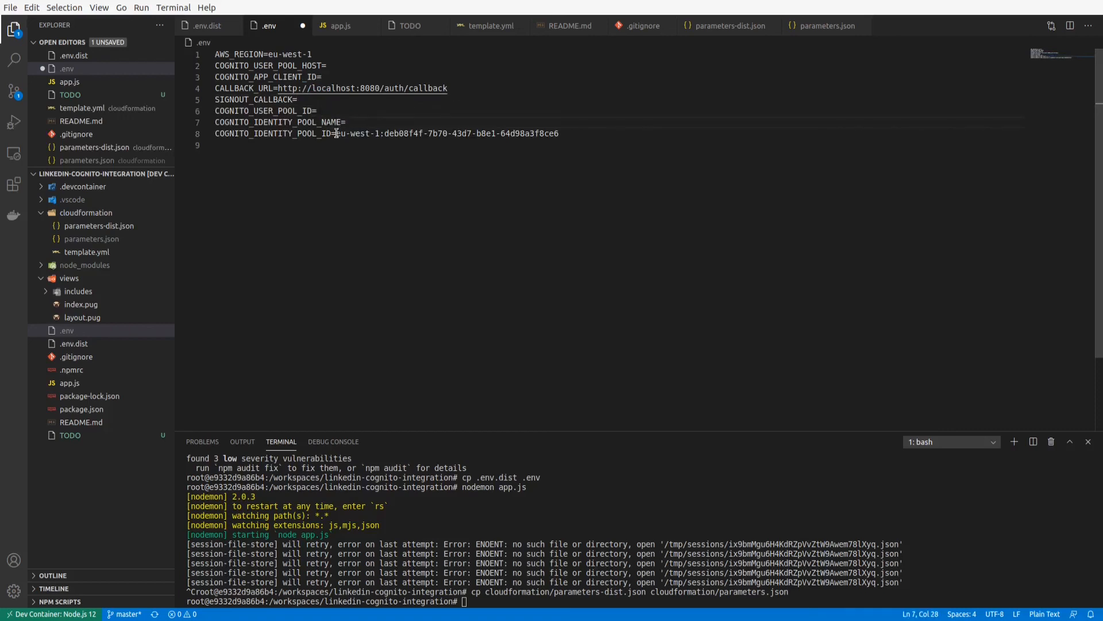
pyautogui.moveTo(336, 133); pyautogui.dragTo(625, 135)
pyautogui.press('BackSpace')
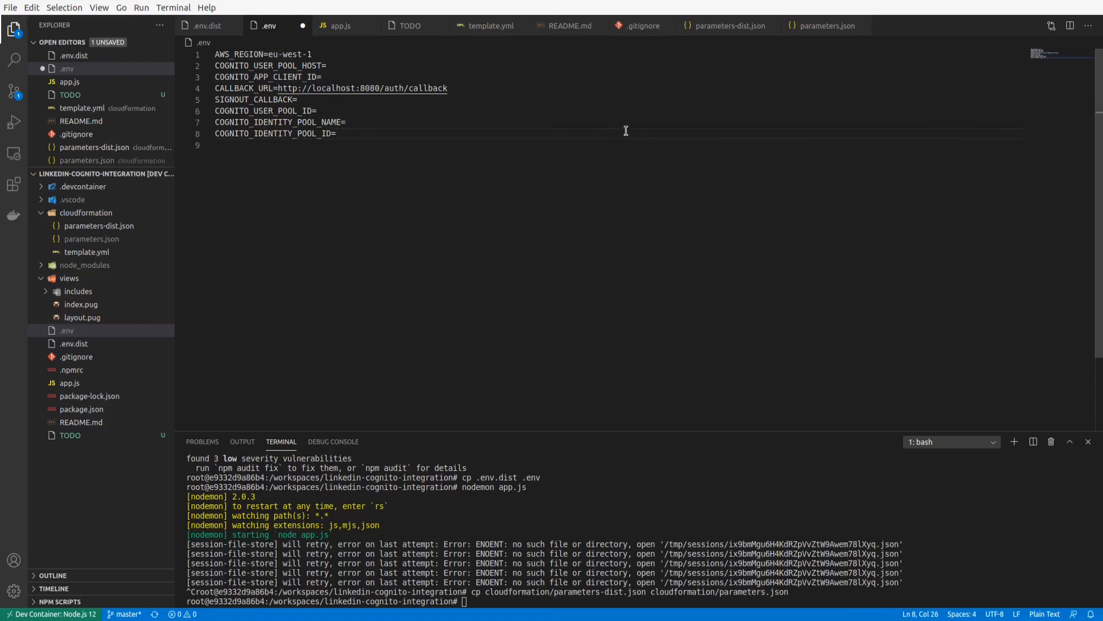
pyautogui.click(341, 65)
pyautogui.hotkey('alt', 'Tab')
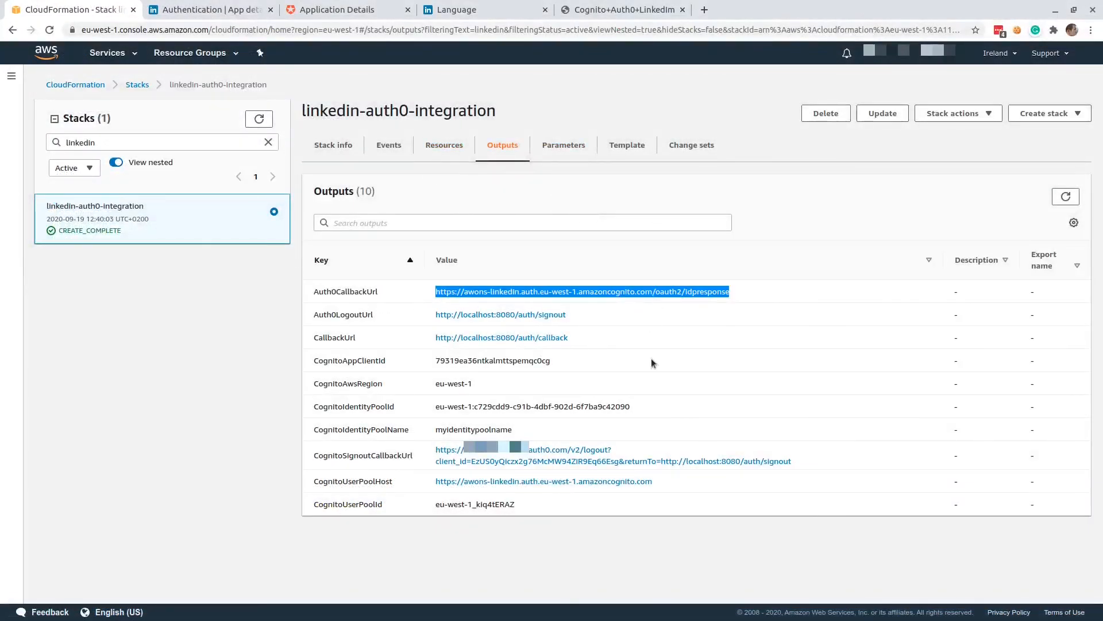
pyautogui.click(706, 488)
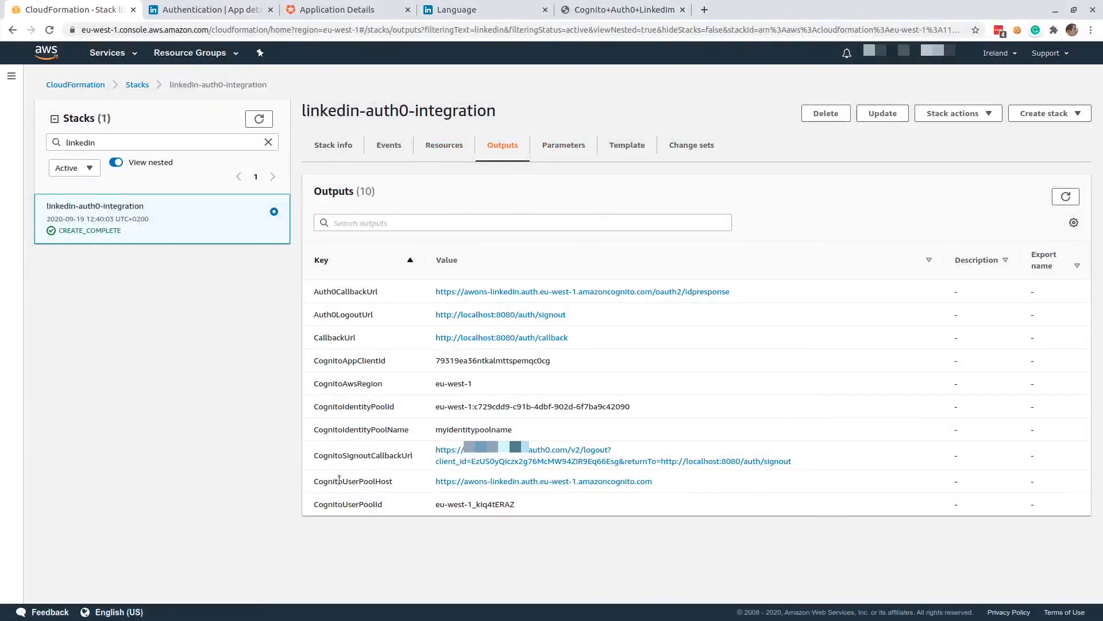
pyautogui.moveTo(661, 482); pyautogui.dragTo(429, 483)
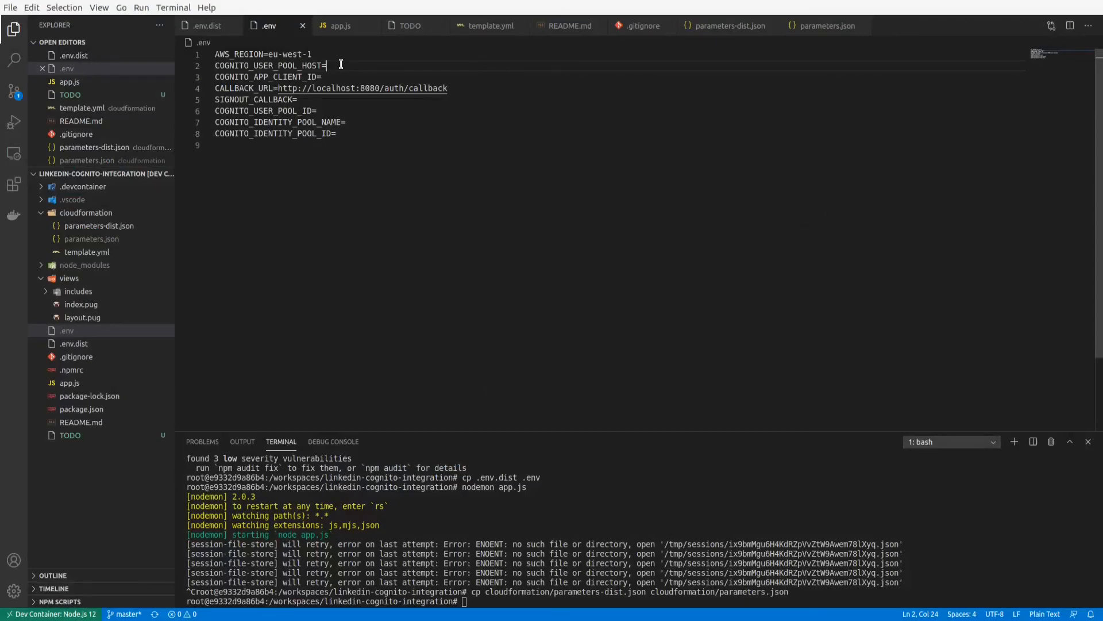
pyautogui.write('https://awons-linkedin.auth.eu-west-1.amazoncognito.com')
pyautogui.hotkey('ctrl', 's')
# Set COGNITO_APP_CLIENT_ID in .env to the CognitoAppClientId value from the stack outputs.
pyautogui.press('Down')
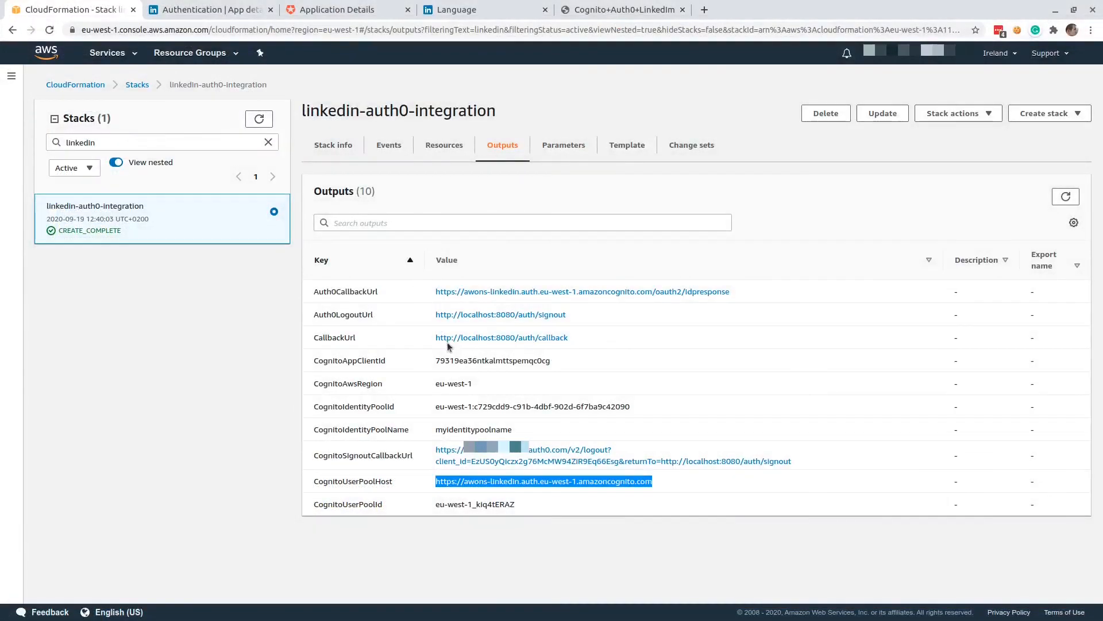
pyautogui.doubleClick(468, 360)
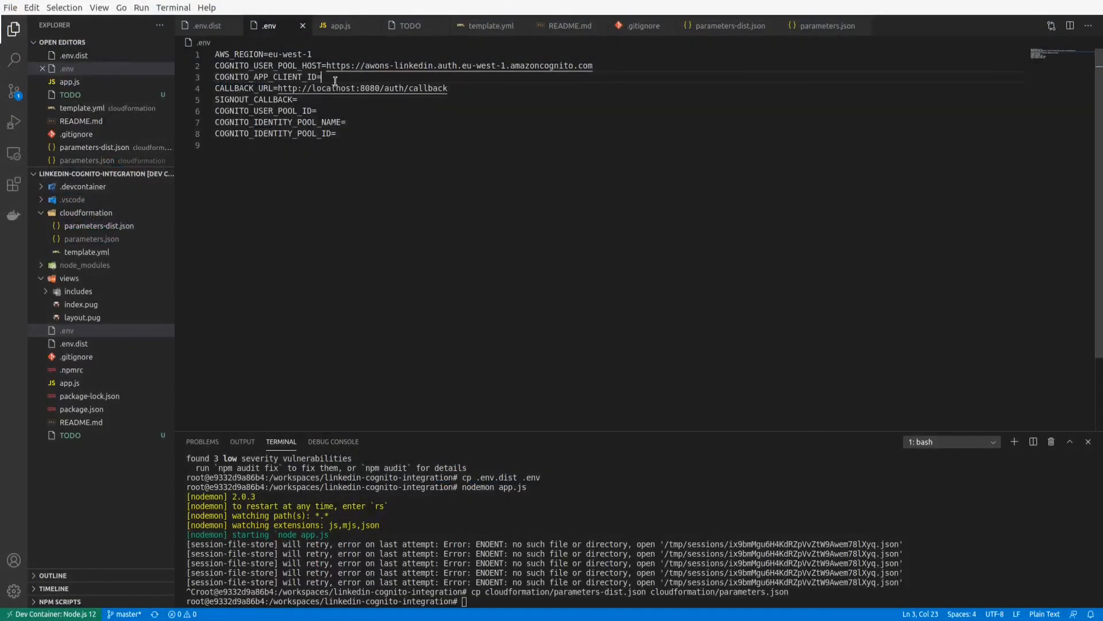
pyautogui.write('79319ea36ntkalmttspemqc0cg')
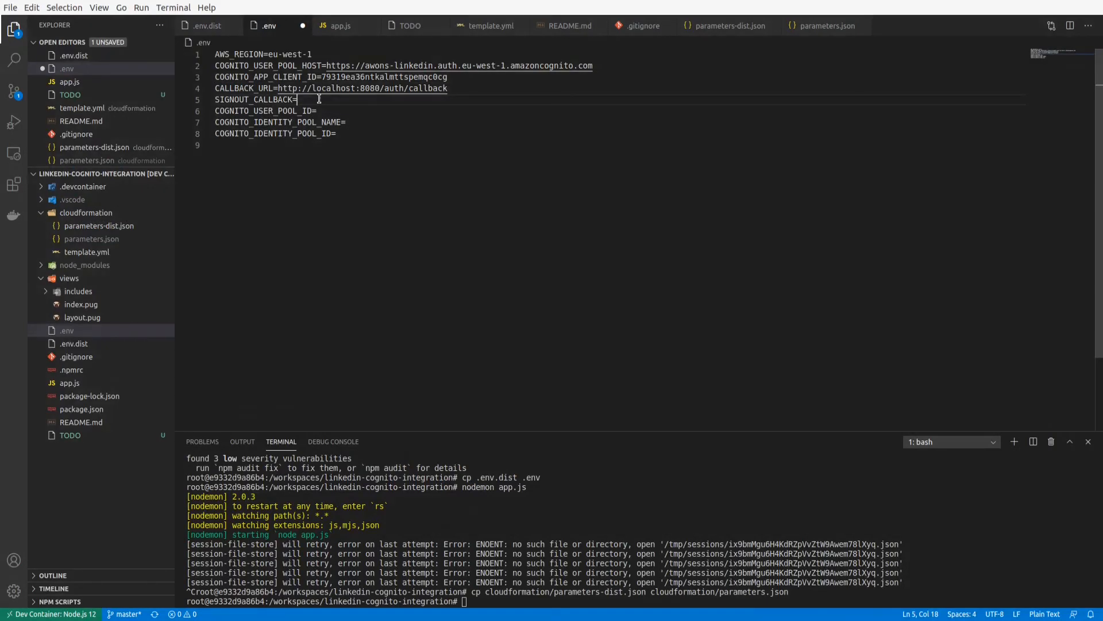
# Set SIGNOUT_CALLBACK in .env to the CognitoSignoutCallbackUrl value from the stack outputs and save the file.
pyautogui.hotkey('alt', 'Tab')
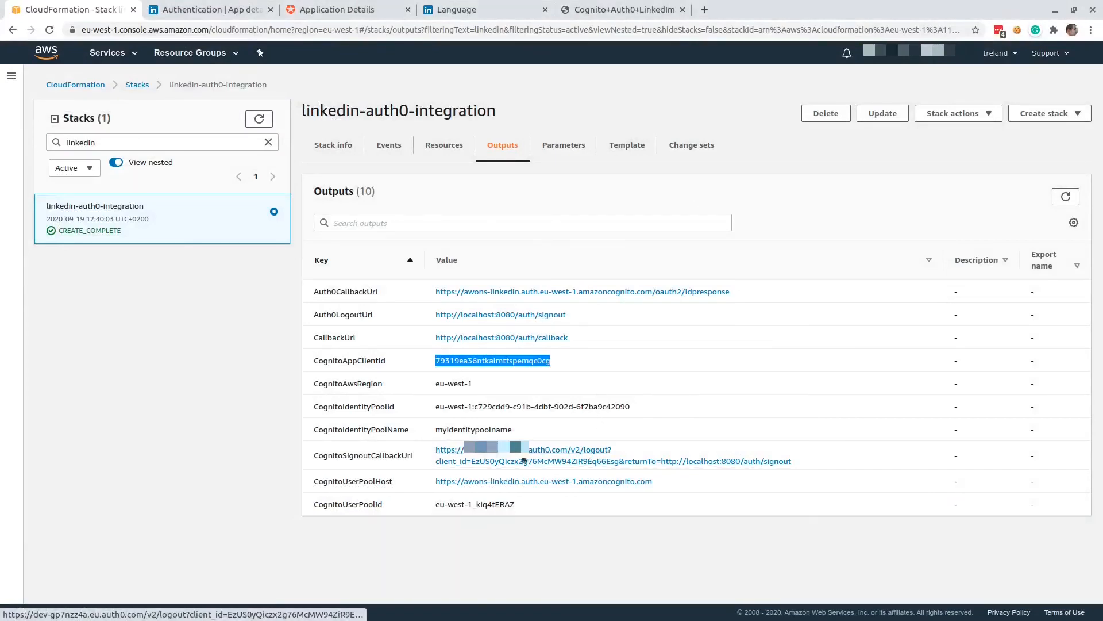
pyautogui.moveTo(802, 465); pyautogui.dragTo(435, 450)
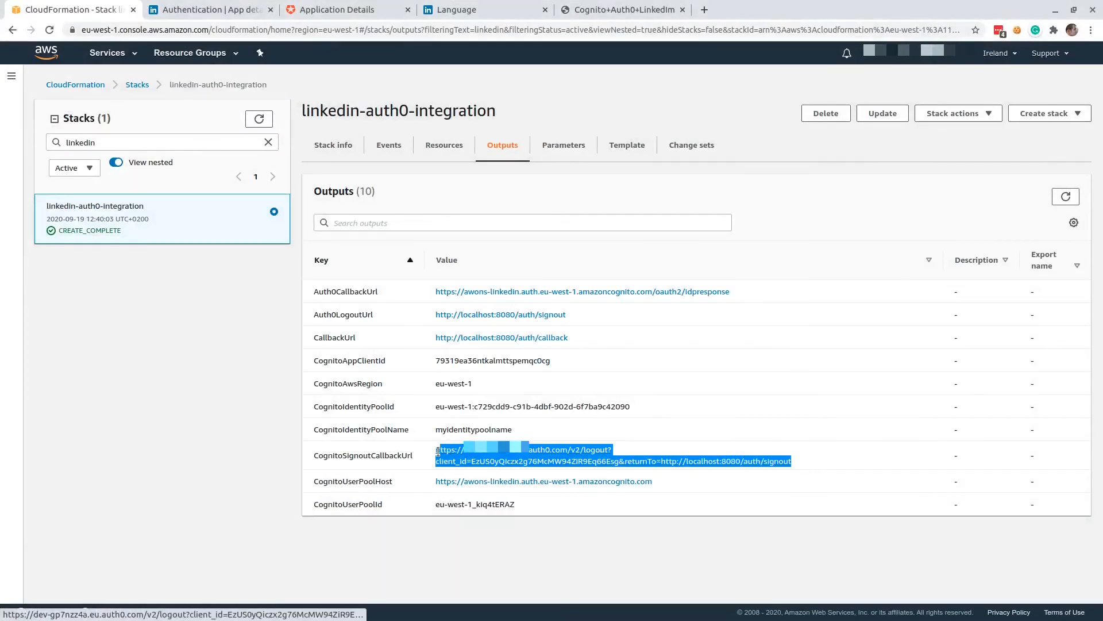
pyautogui.hotkey('alt', 'Tab')
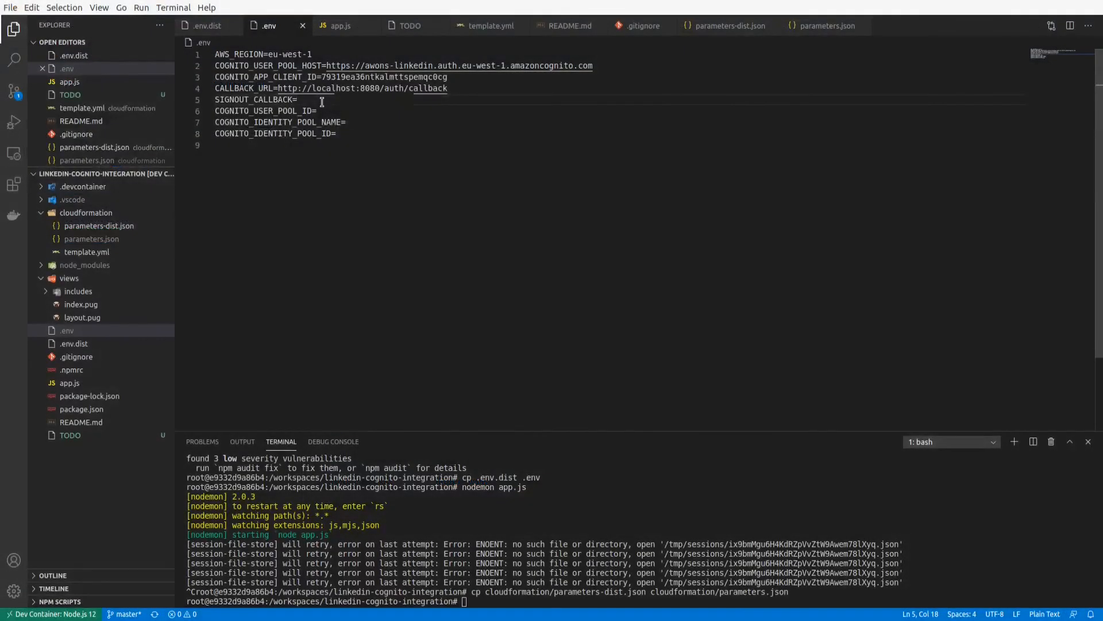
pyautogui.hotkey('ctrl', 'v')
pyautogui.hotkey('ctrl', 's')
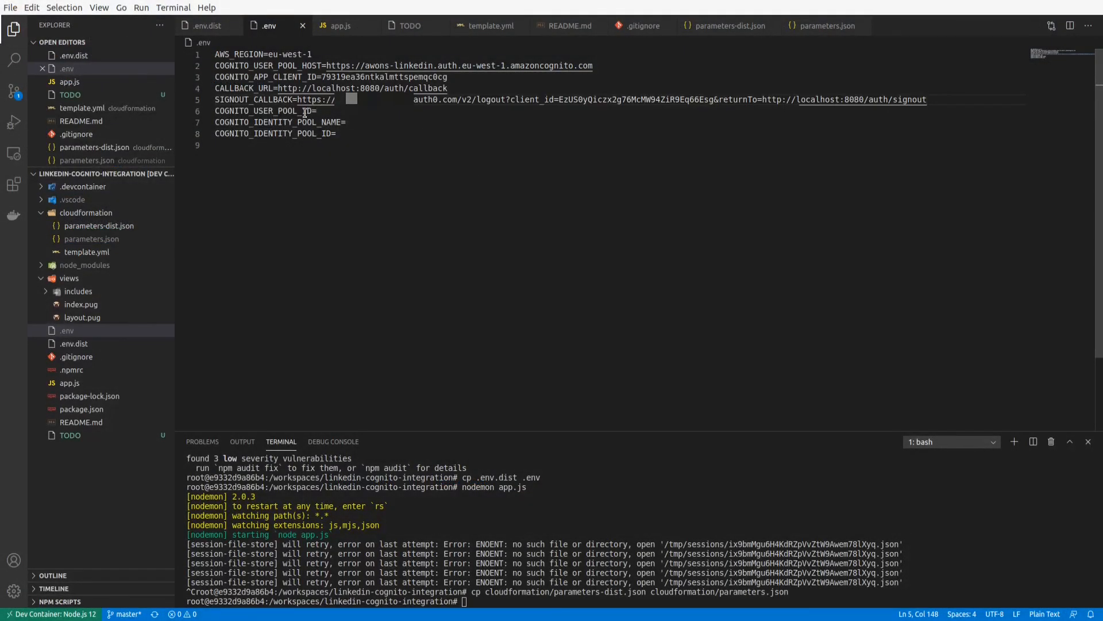
# Set COGNITO_USER_POOL_ID in .env to the stack's CognitoUserPoolId output, eu-west-1_kiq4tERAZ, and save the file.
pyautogui.click(336, 110)
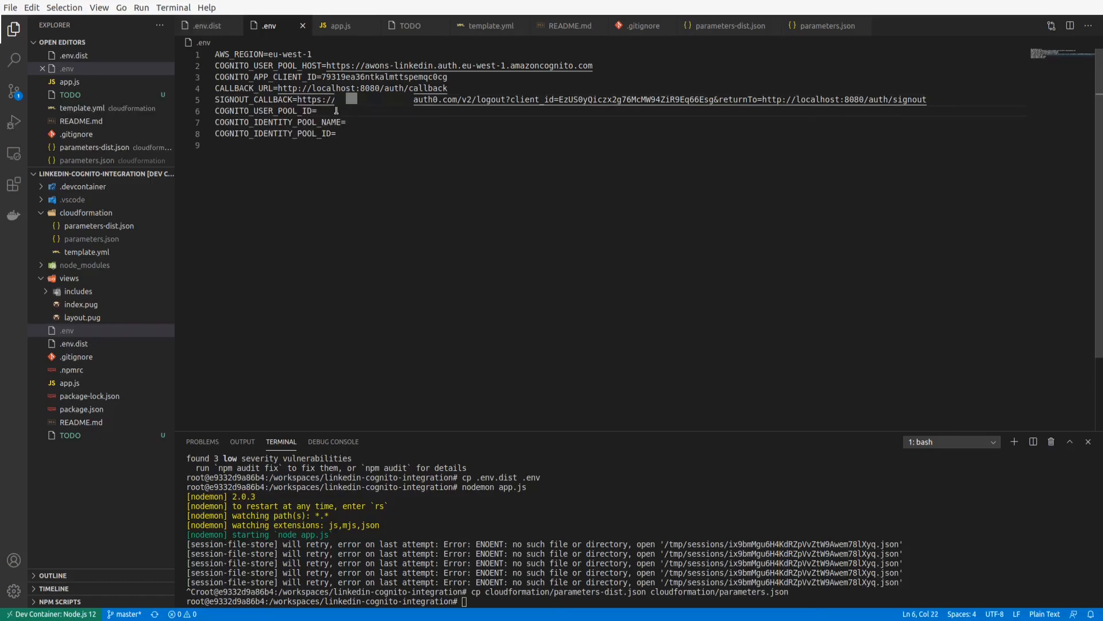
pyautogui.hotkey('alt', 'Tab')
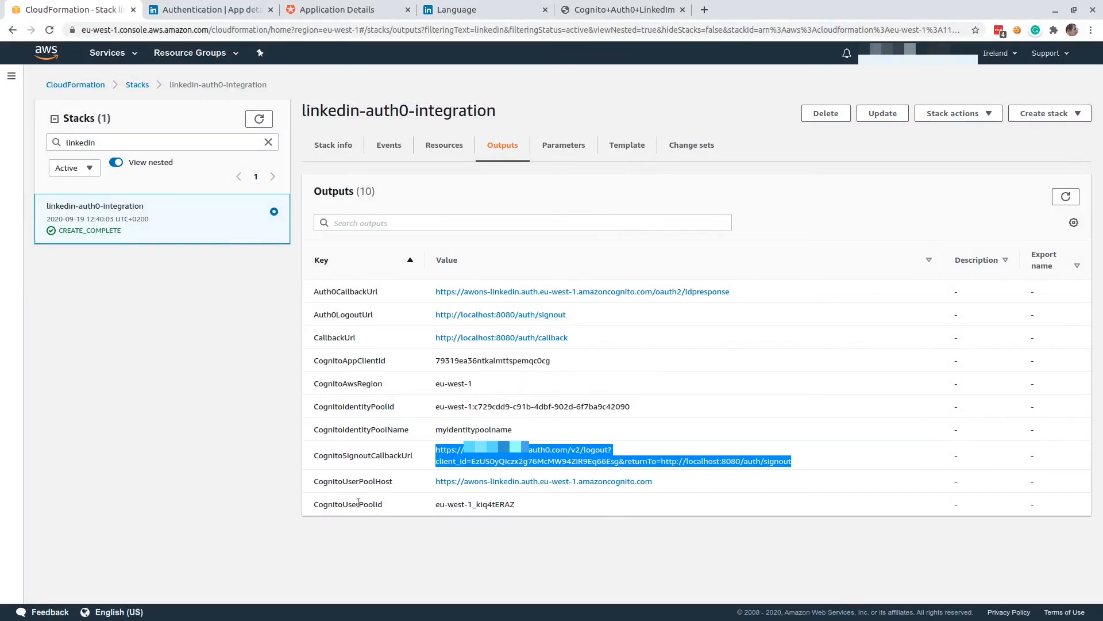
pyautogui.moveTo(515, 504); pyautogui.dragTo(438, 504)
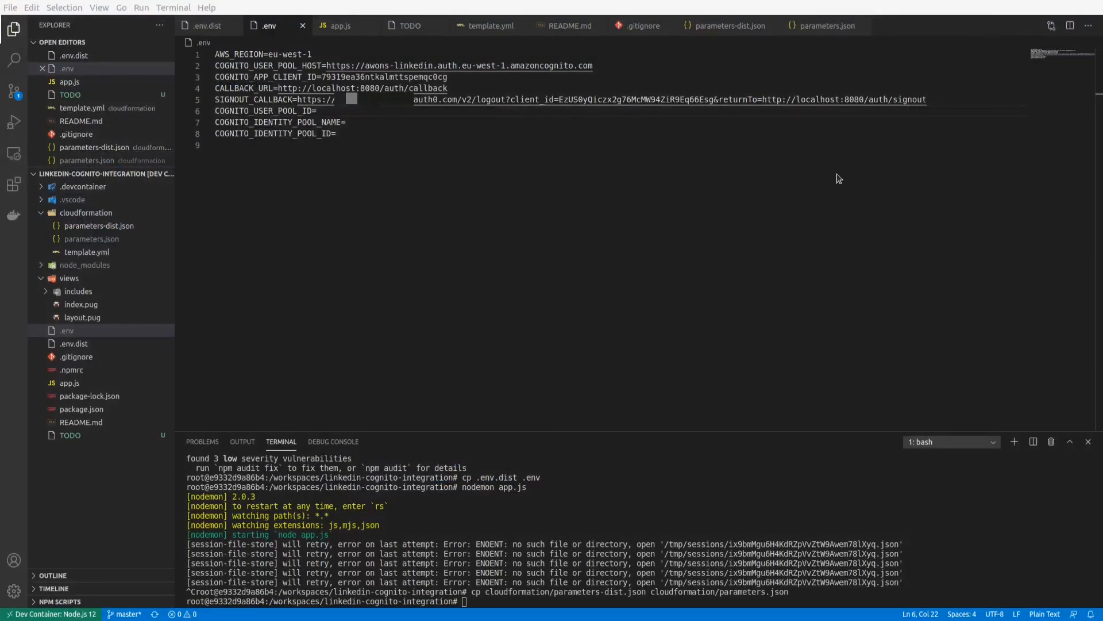
pyautogui.write('eu-west-1_kiq4tERAZ')
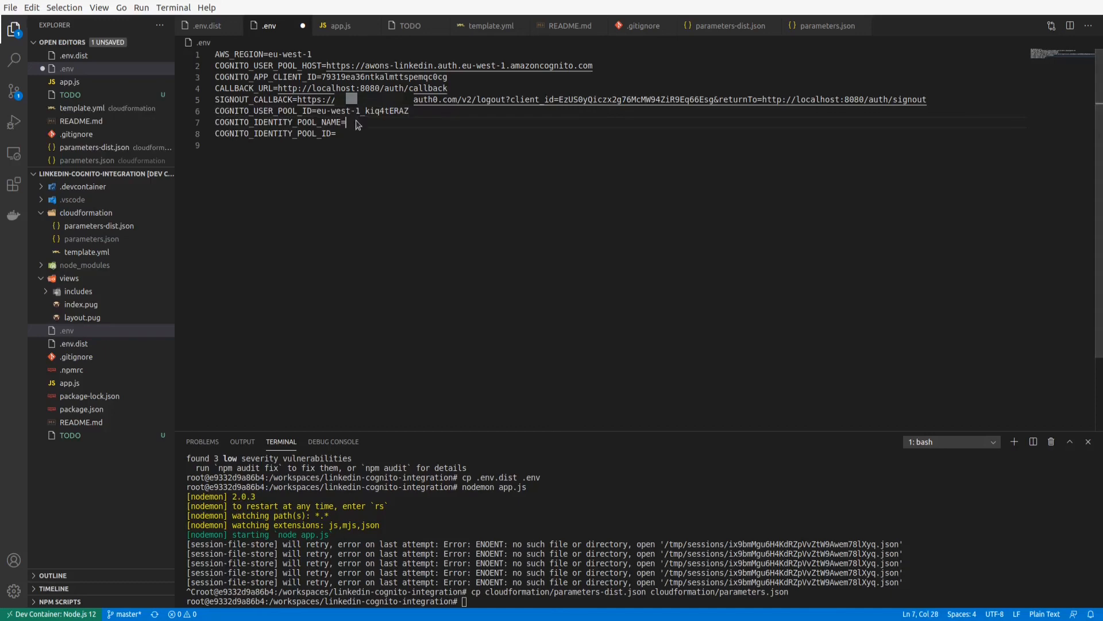
pyautogui.hotkey('ctrl', 's')
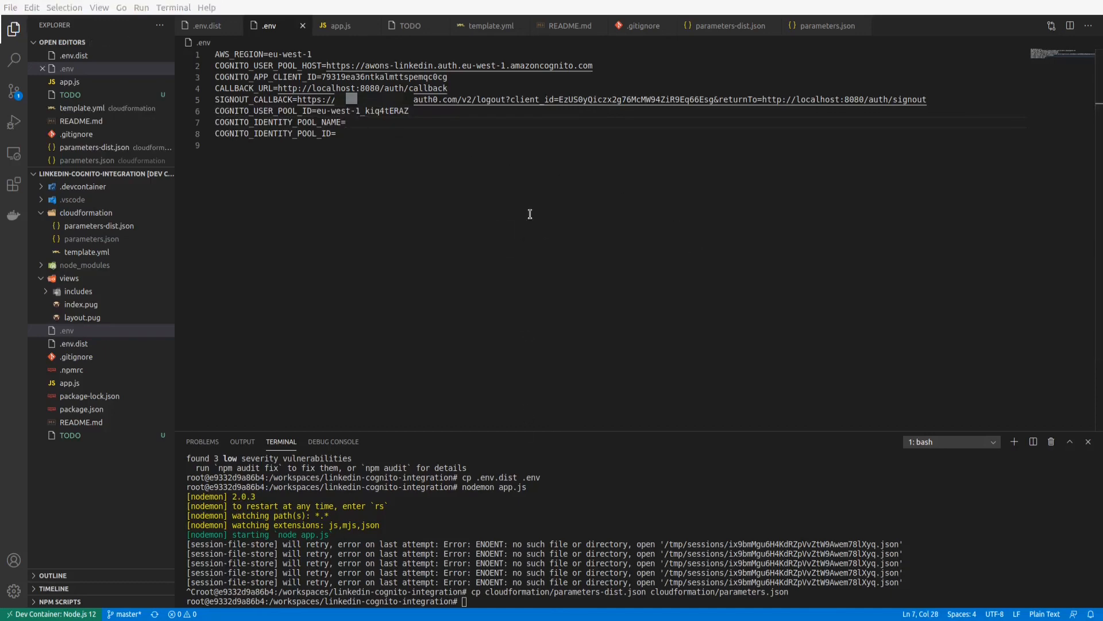
# Set COGNITO_IDENTITY_POOL_NAME in .env to the stack's CognitoIdentityPoolName output, myidentitypoolname.
pyautogui.hotkey('alt', 'Tab')
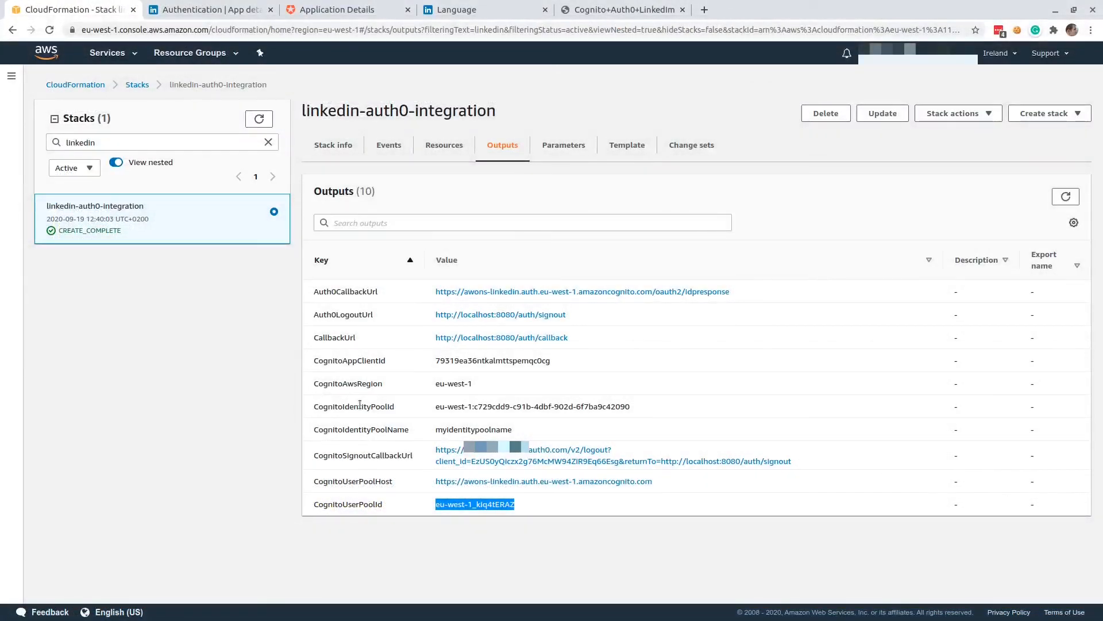
pyautogui.doubleClick(457, 430)
pyautogui.hotkey('ctrl', 'c')
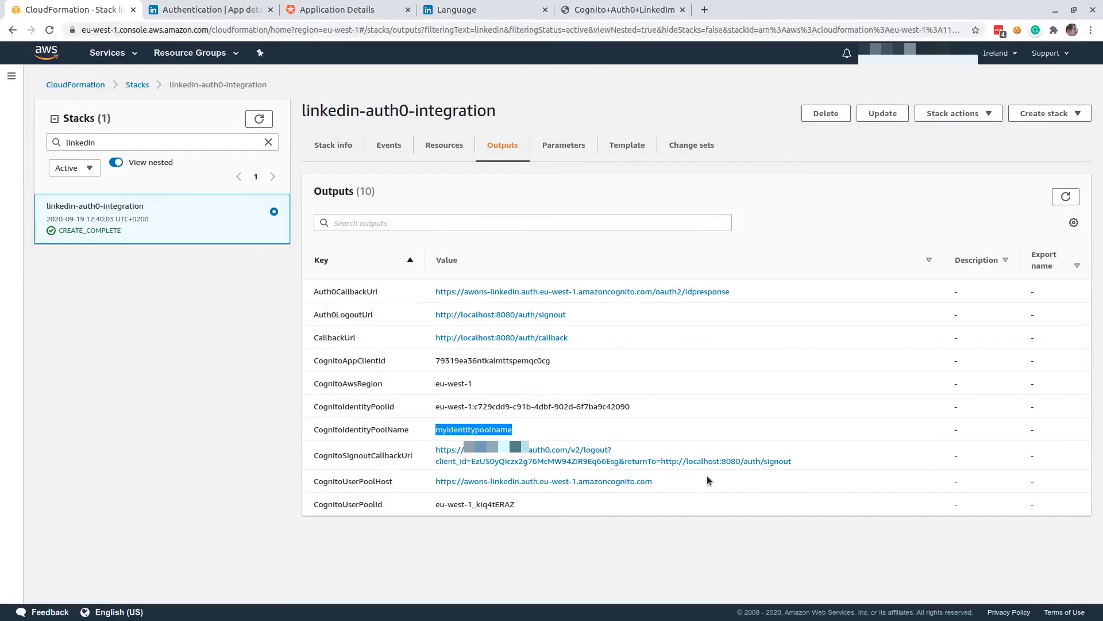
pyautogui.hotkey('alt', 'Tab')
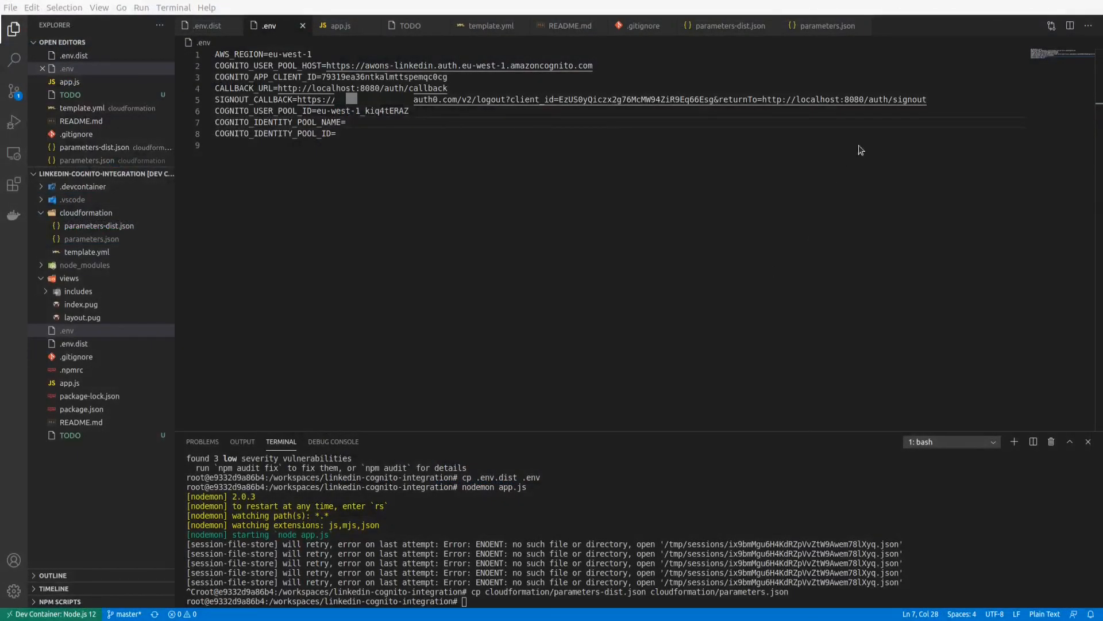
pyautogui.hotkey('ctrl', 'v')
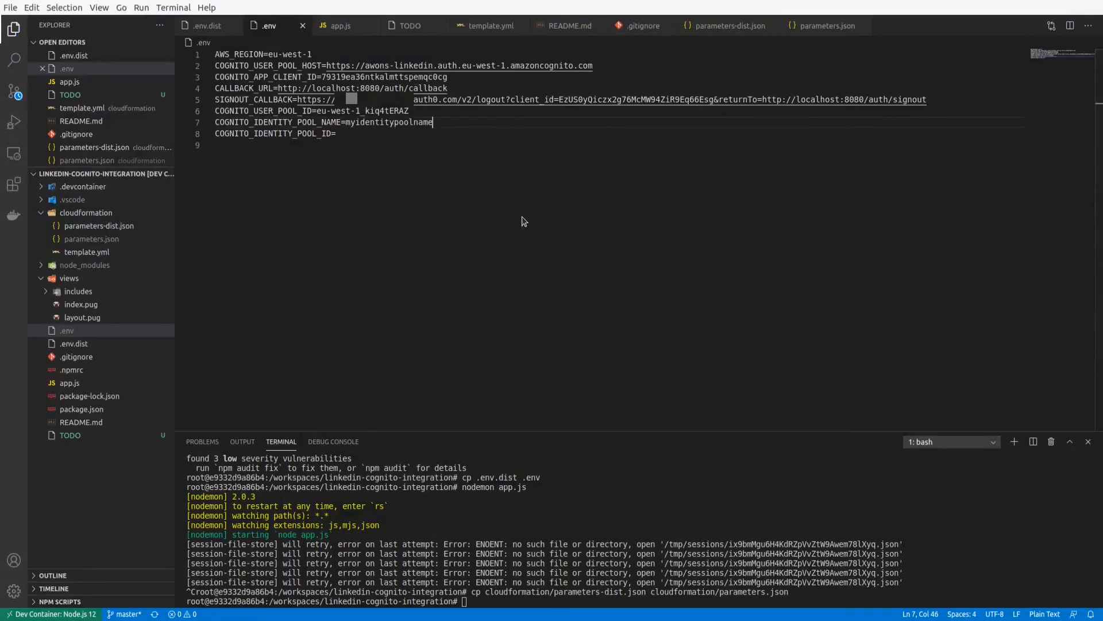
# Set COGNITO_IDENTITY_POOL_ID in .env to the stack's CognitoIdentityPoolId output, eu-west-1:c729cdd9-c91b-4dbf-902d-6f7ba9c42090, and save the file.
pyautogui.hotkey('alt', 'Tab')
pyautogui.tripleClick(437, 406)
pyautogui.hotkey('ctrl', 'c')
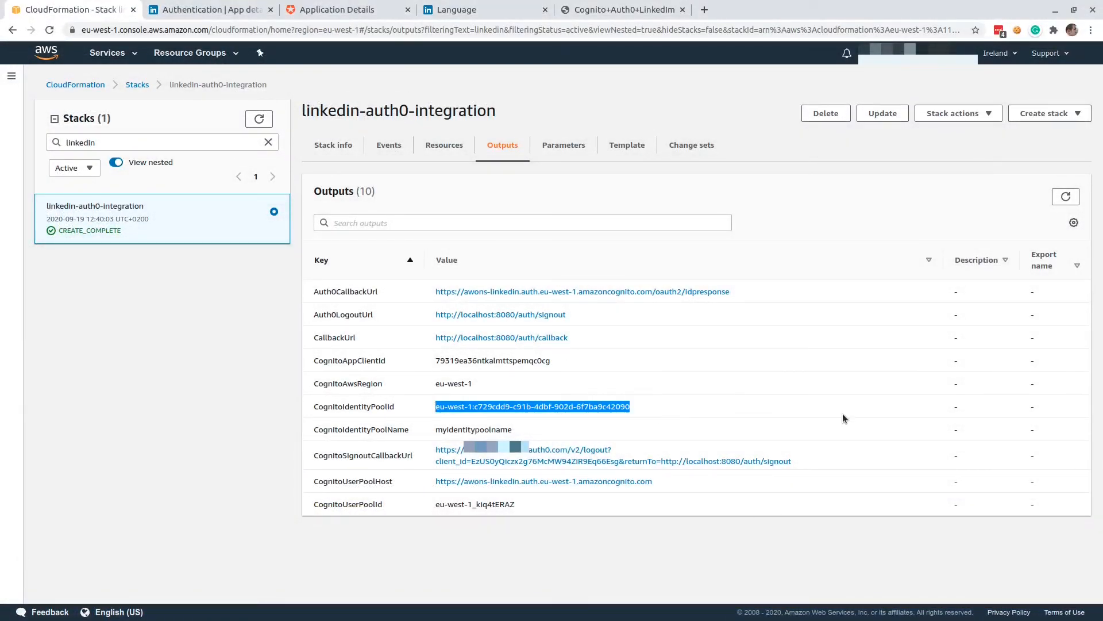
pyautogui.hotkey('alt', 'Tab')
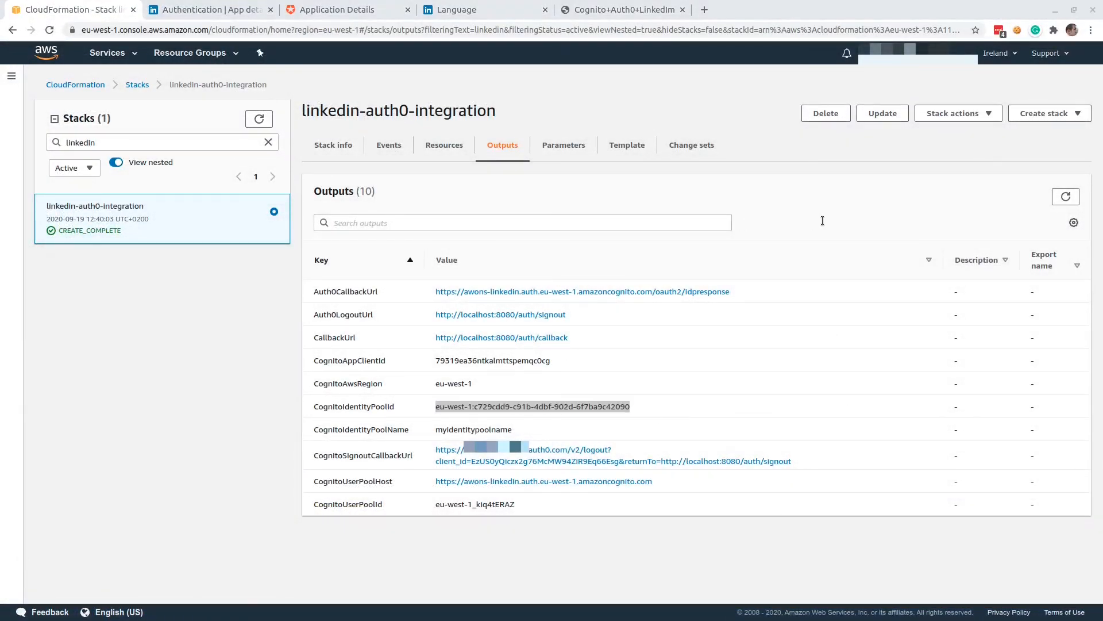
pyautogui.hotkey('ctrl', 'v')
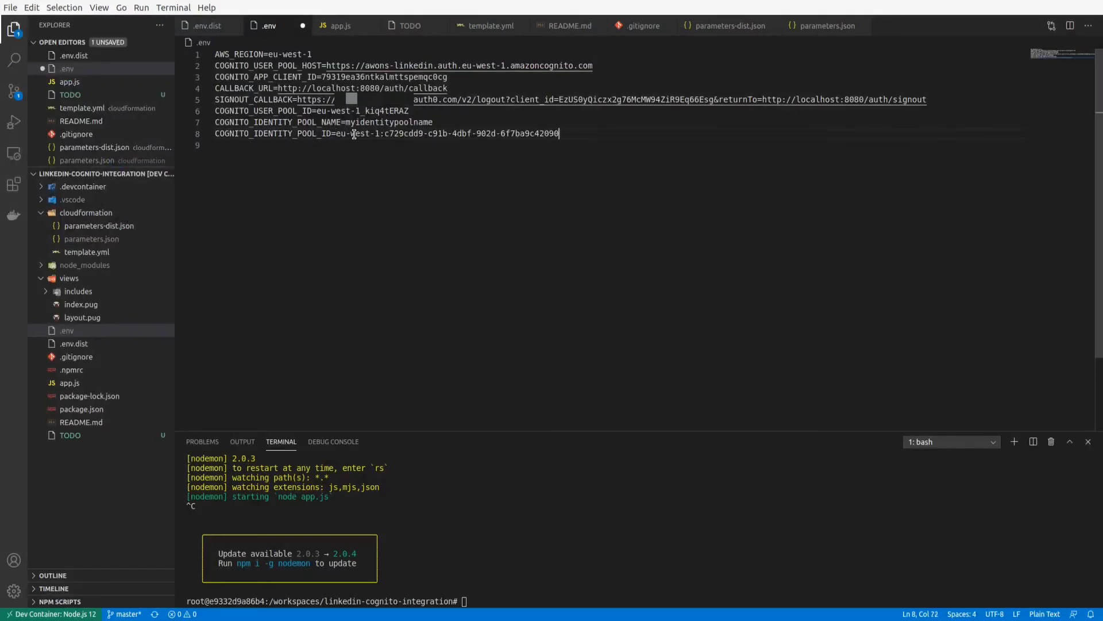
pyautogui.hotkey('ctrl', 's')
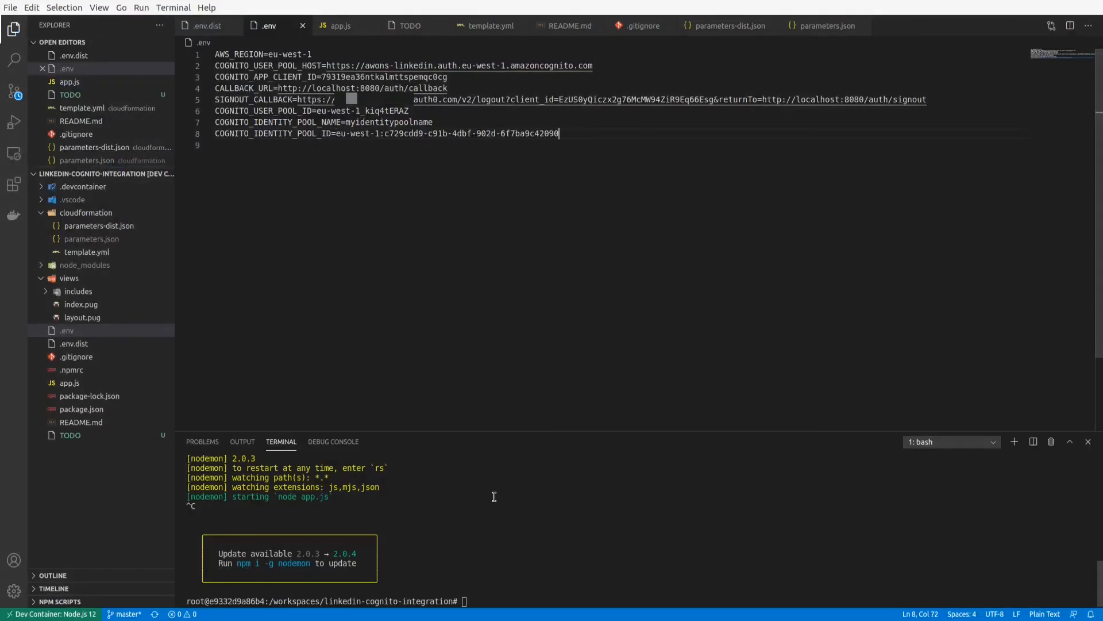
# Start the app by running nodemon app.js in the terminal.
pyautogui.click(494, 496)
pyautogui.press('Up')
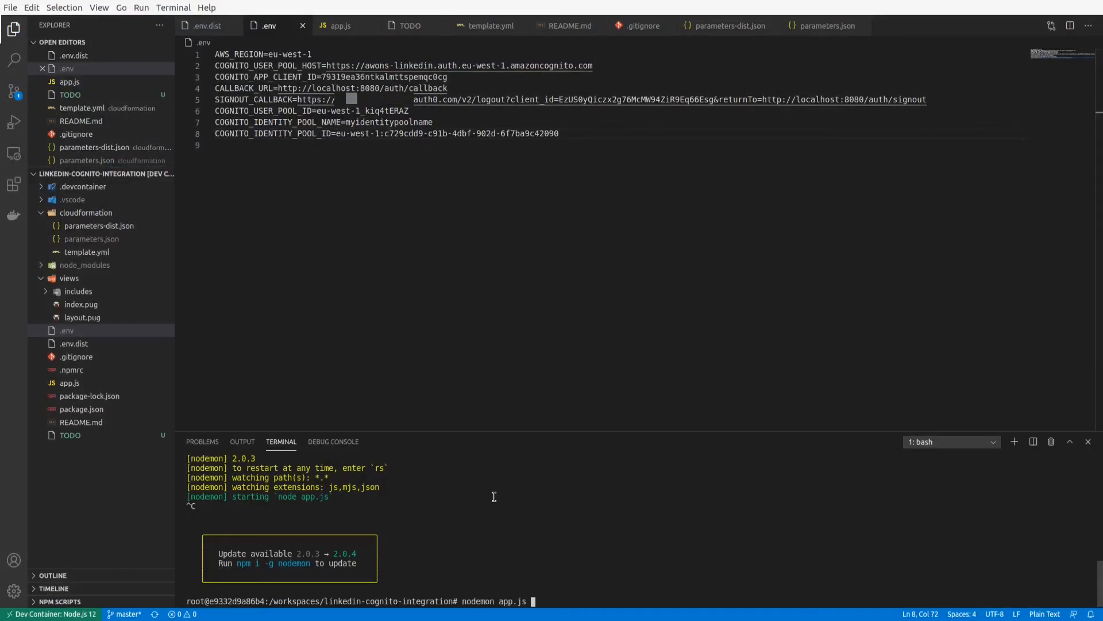
pyautogui.press('Return')
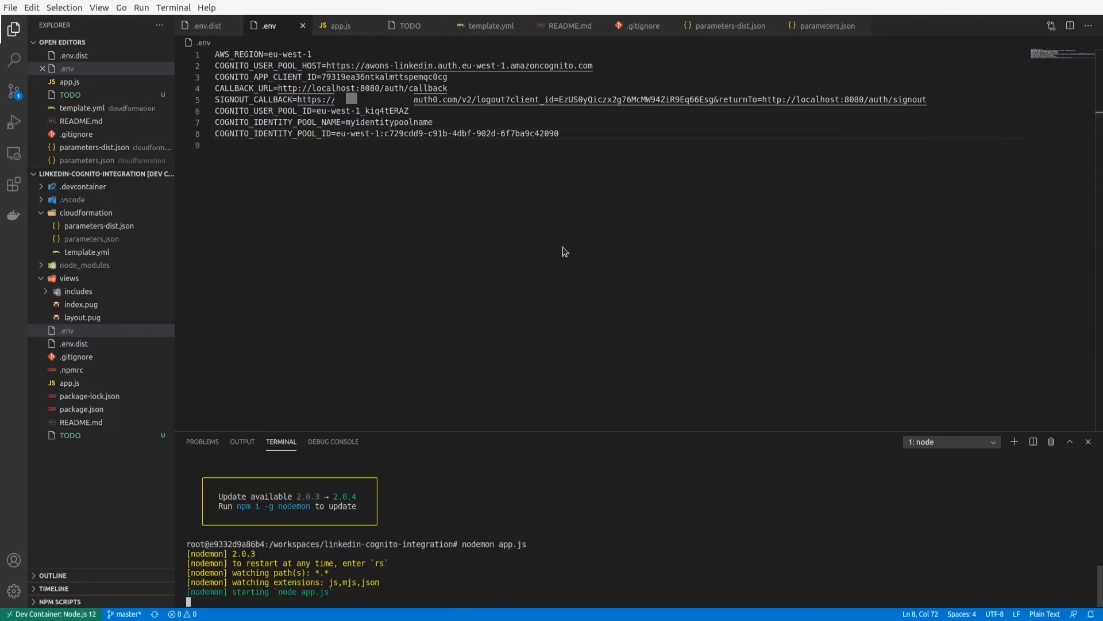
# Switch to the browser, delete the connect.sid session cookie for localhost:8080 and reload the test page.
pyautogui.hotkey('alt', 'Tab')
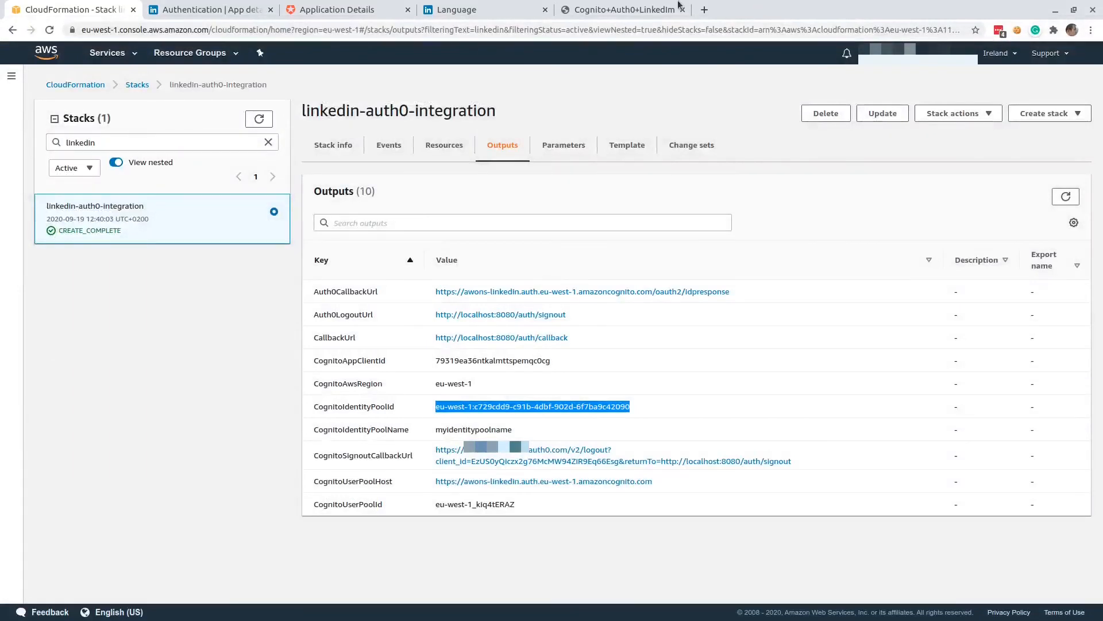
pyautogui.click(621, 10)
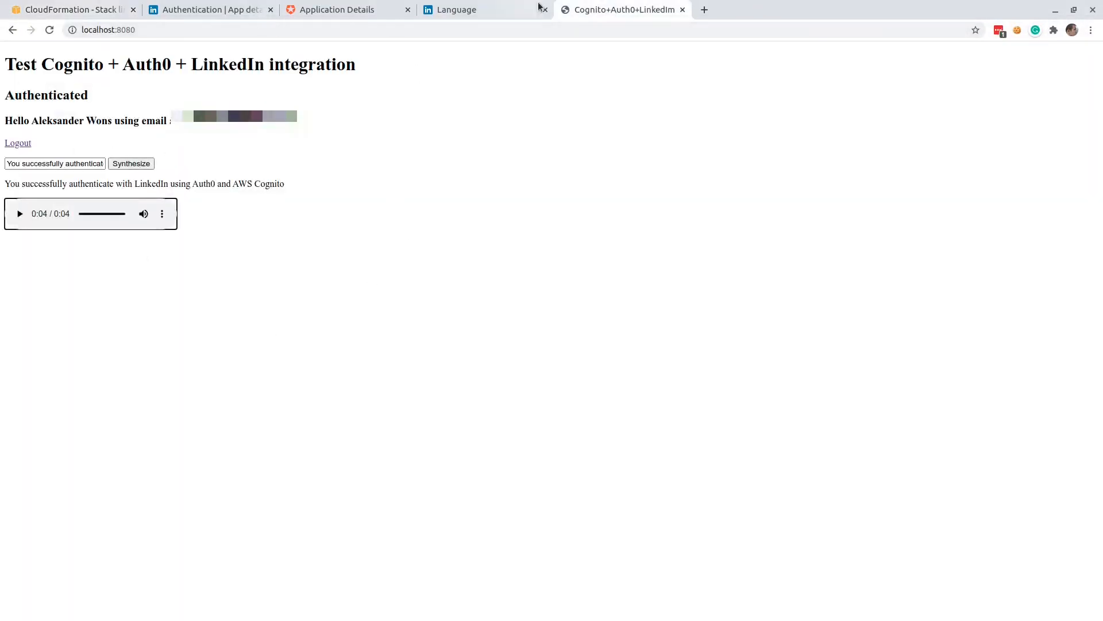
pyautogui.click(1017, 31)
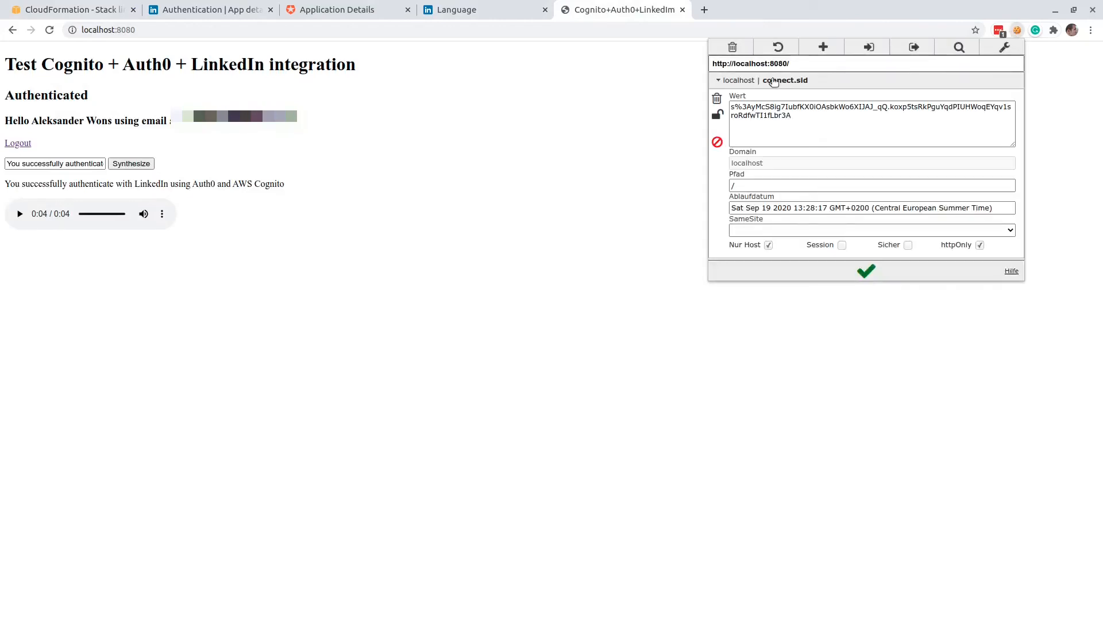
pyautogui.click(327, 32)
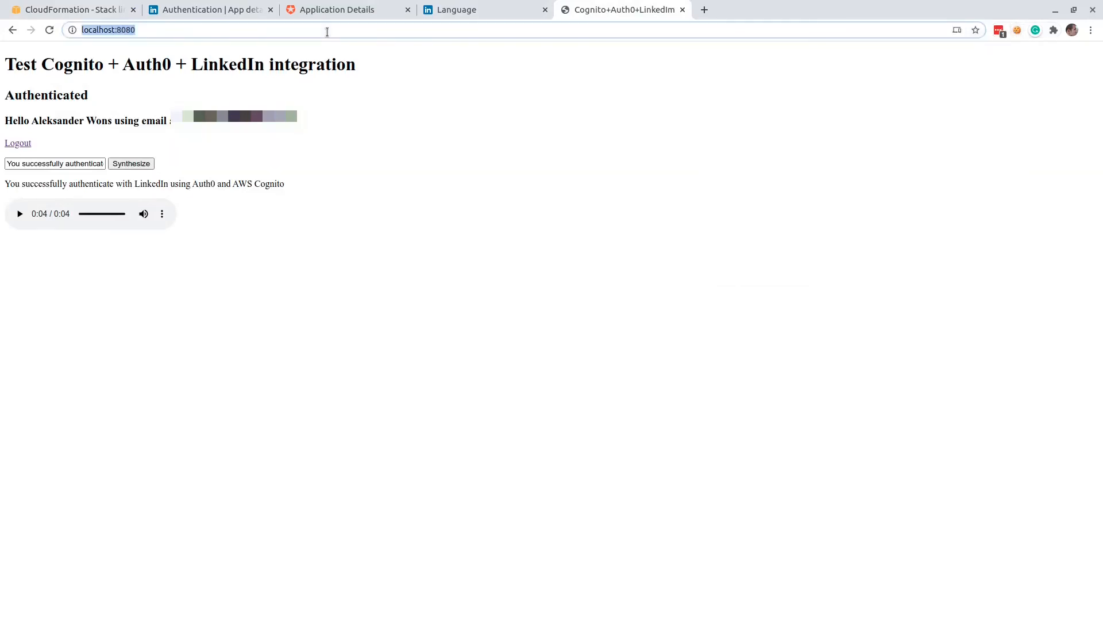
pyautogui.press('Return')
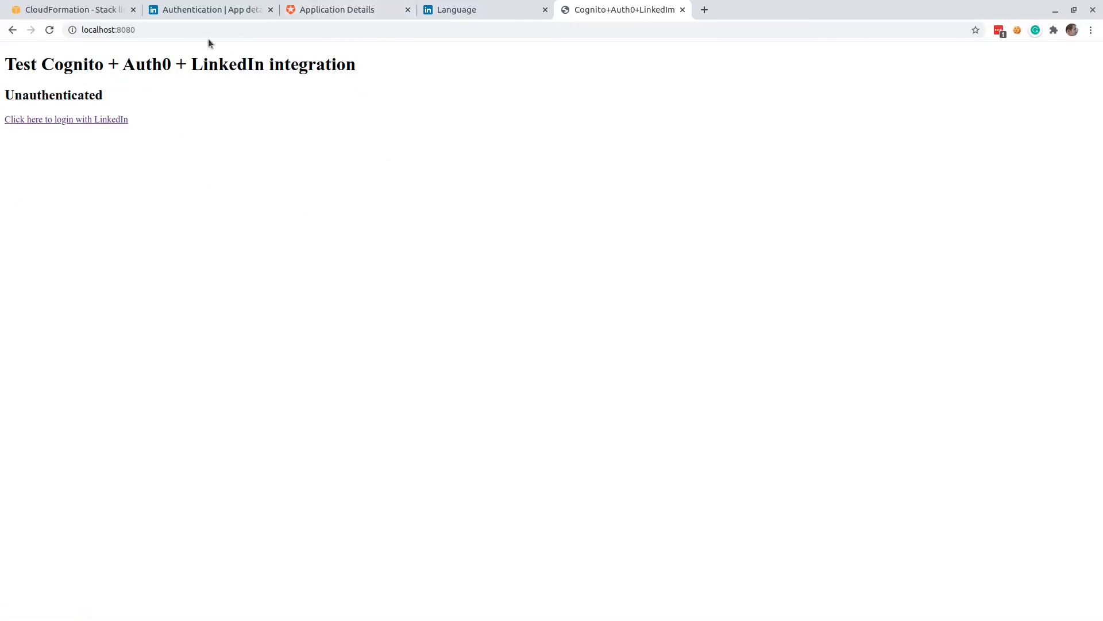
# Delete the existing LinkedIn-connected user from the Auth0 users list and confirm the deletion.
pyautogui.click(352, 10)
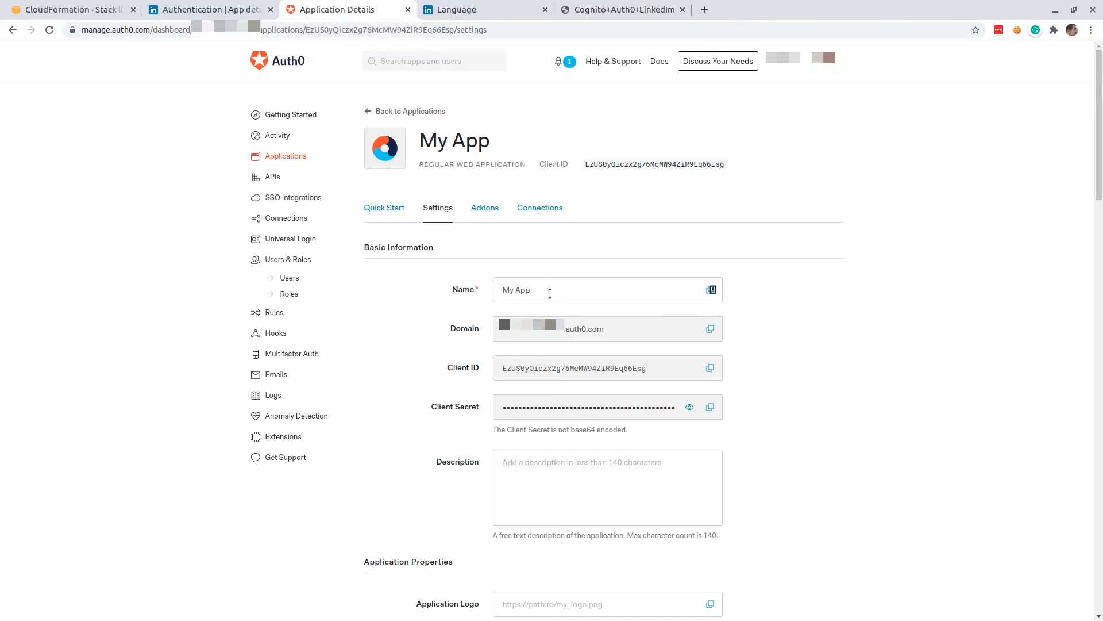
pyautogui.click(289, 278)
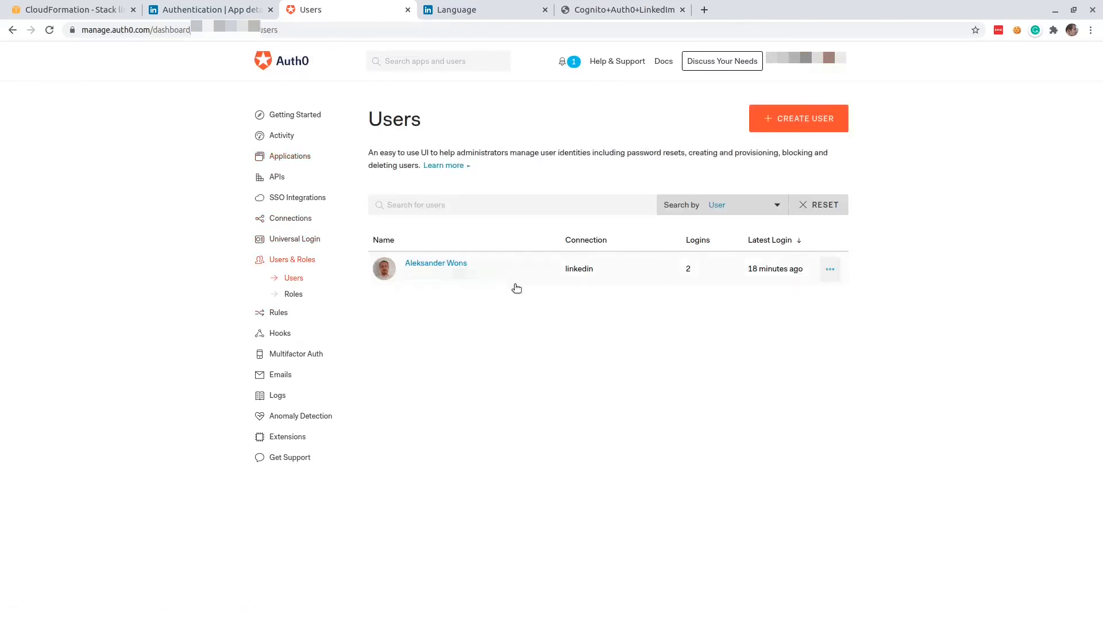
pyautogui.click(832, 276)
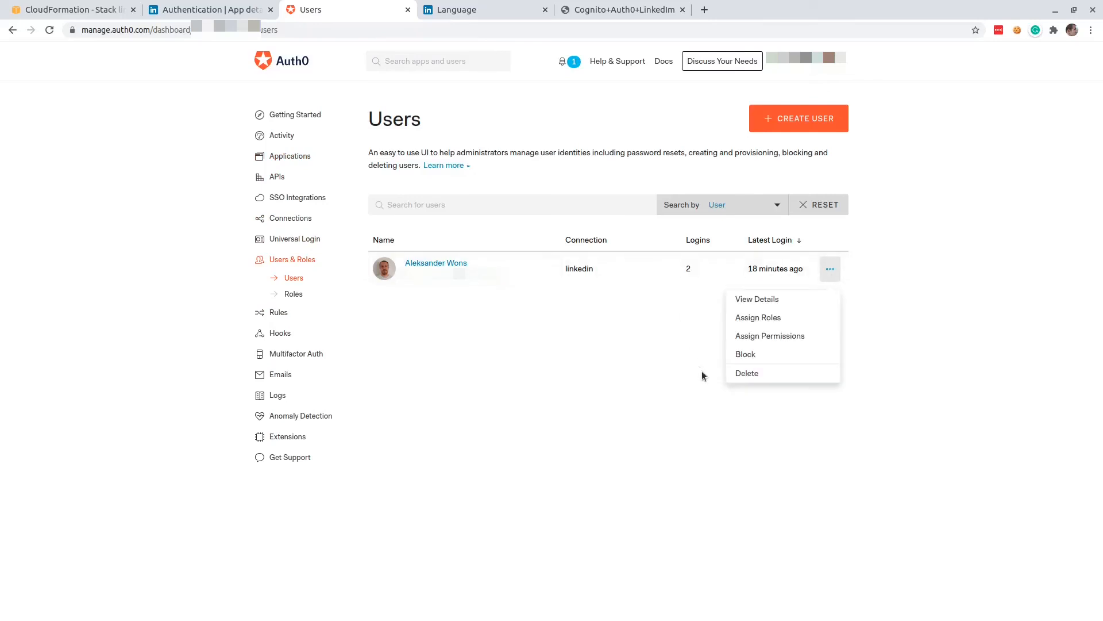
pyautogui.click(742, 375)
pyautogui.click(514, 151)
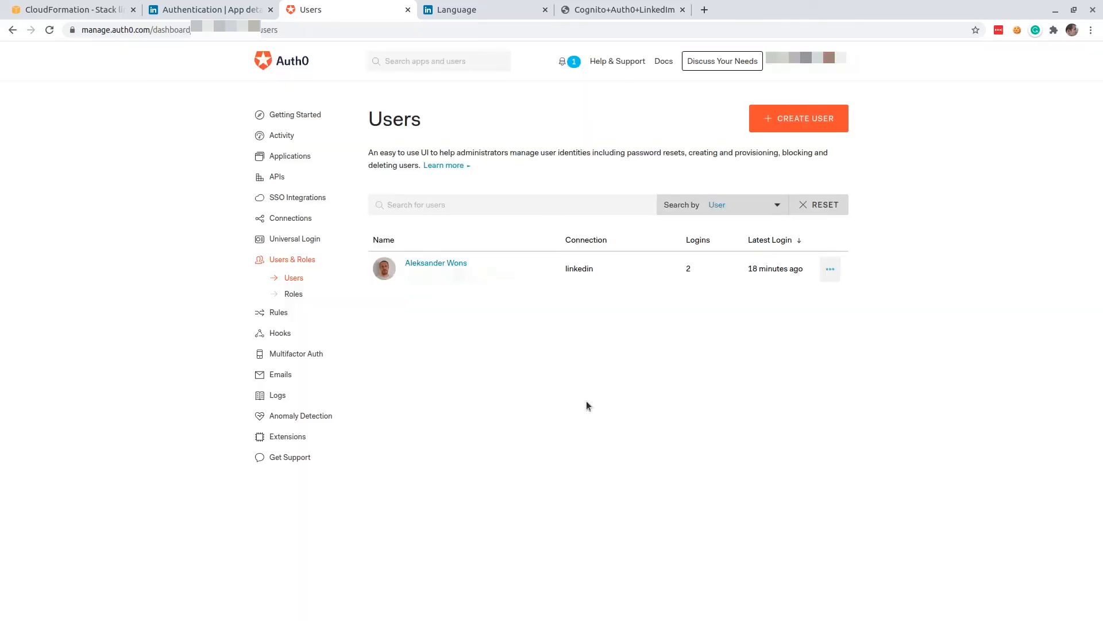
# Remove test.app from the permitted services in the LinkedIn data privacy settings.
pyautogui.click(463, 12)
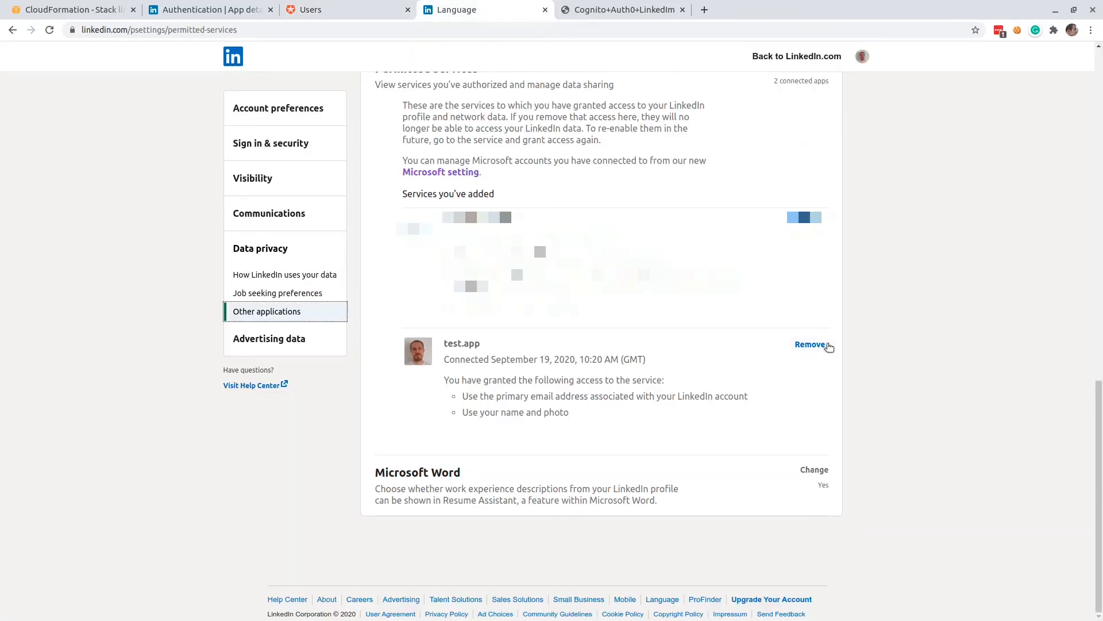
pyautogui.click(816, 346)
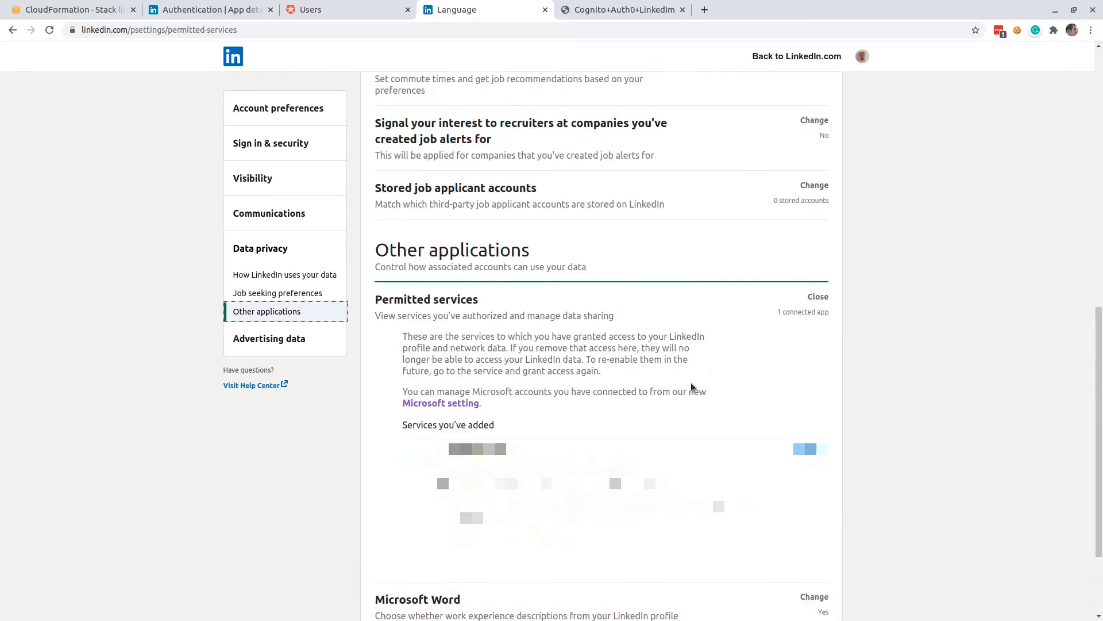
pyautogui.click(84, 12)
# Log in to the localhost:8080 test page with LinkedIn through the auth0 provider and allow test.app to access the account.
pyautogui.click(614, 17)
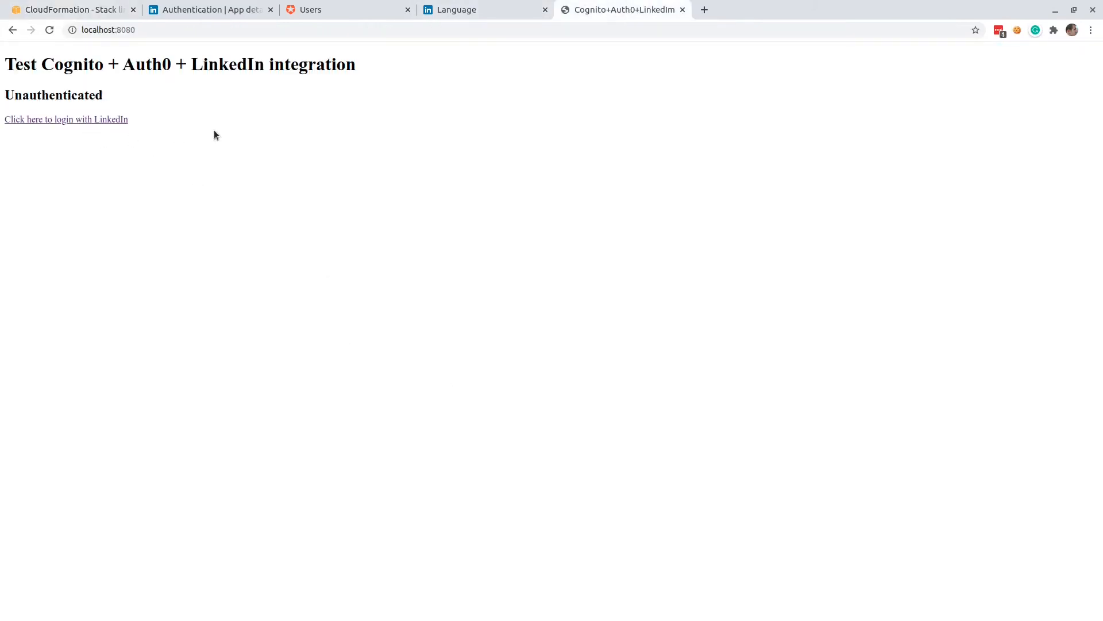
pyautogui.click(104, 121)
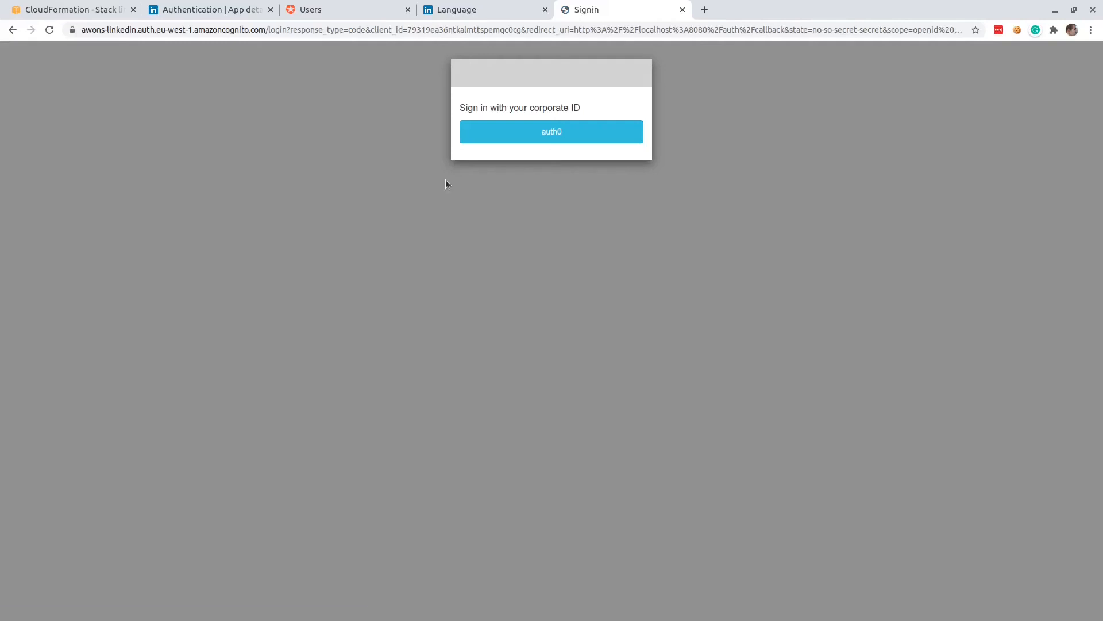
pyautogui.click(551, 140)
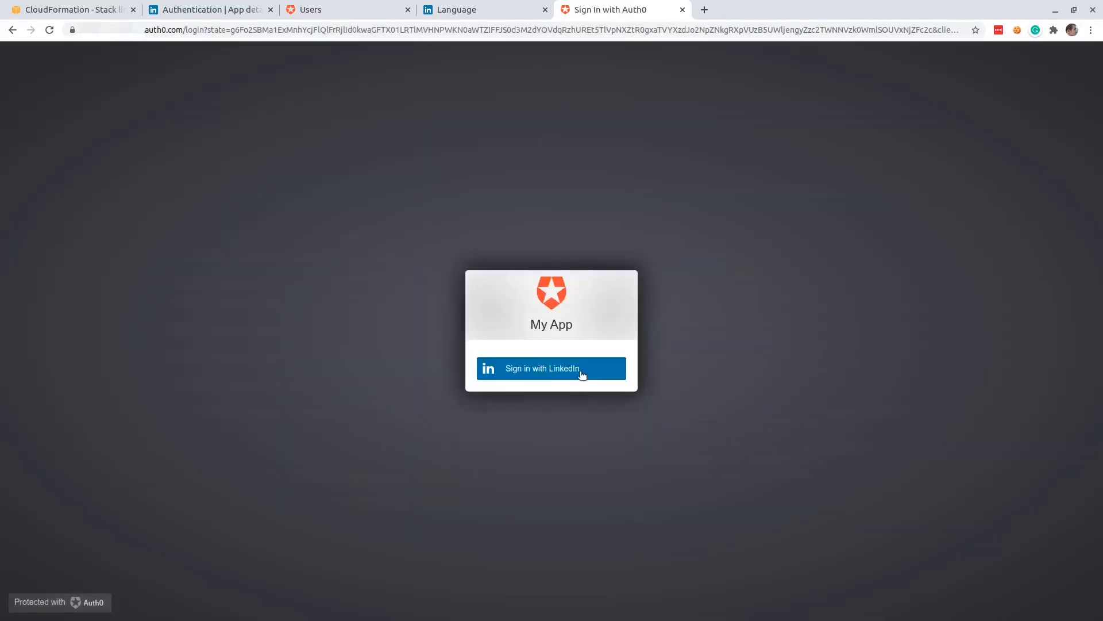
pyautogui.click(557, 374)
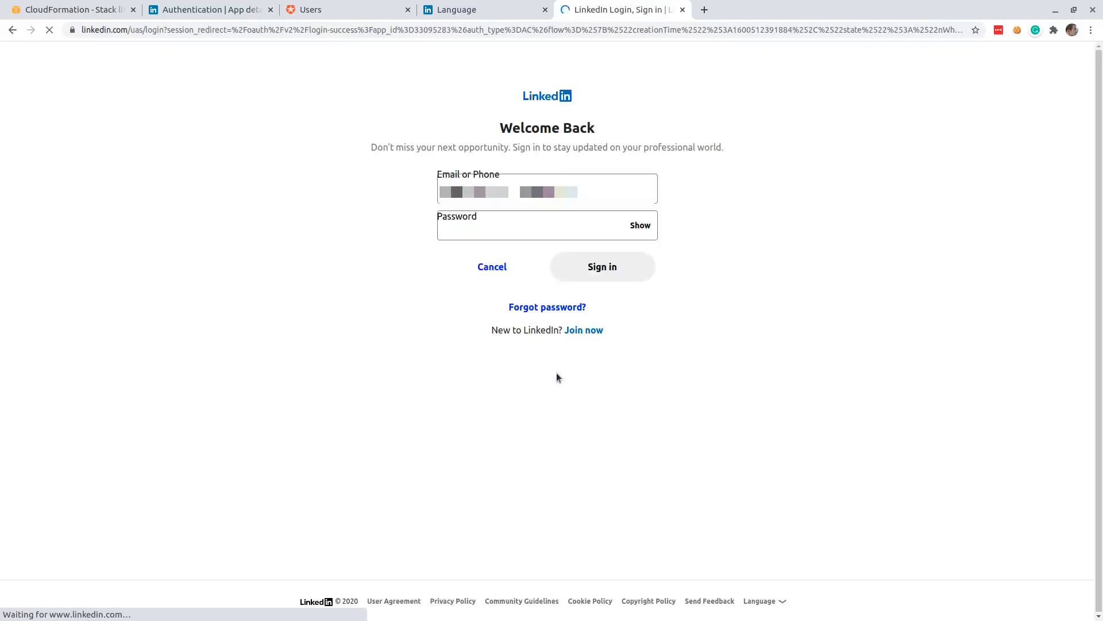
pyautogui.click(613, 279)
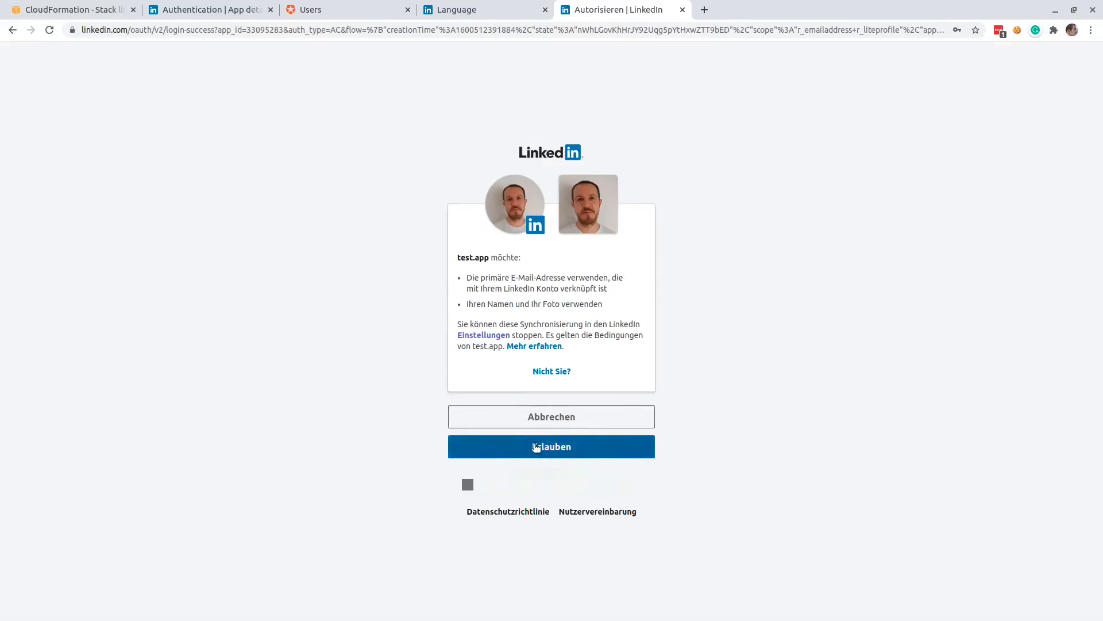
pyautogui.click(537, 448)
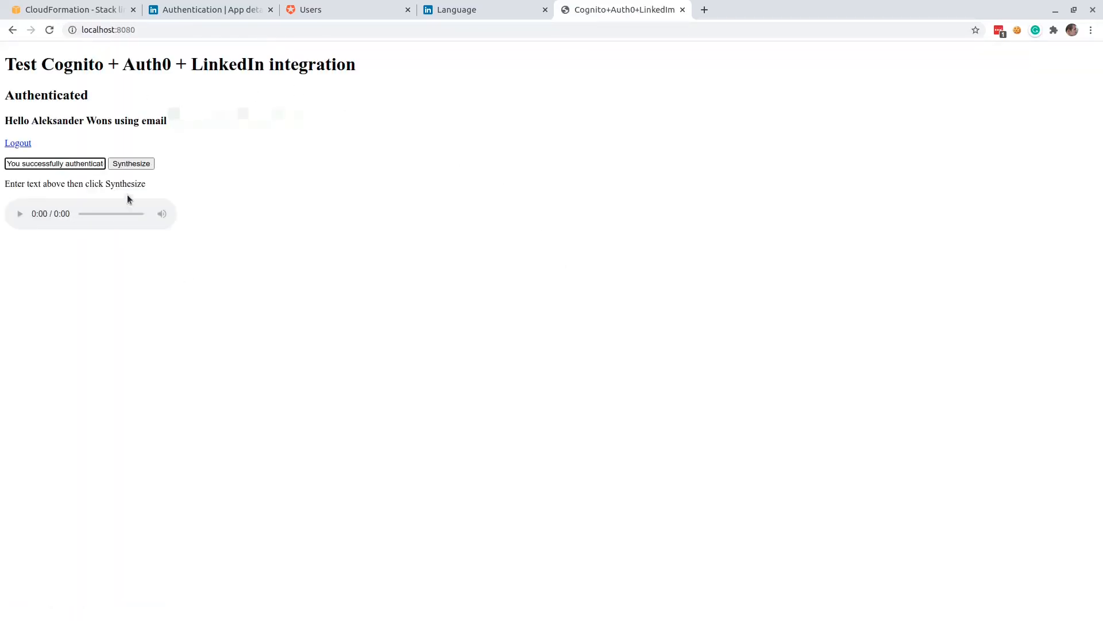
# Synthesize speech from the prefilled text on the authenticated page and play the resulting audio.
pyautogui.click(138, 166)
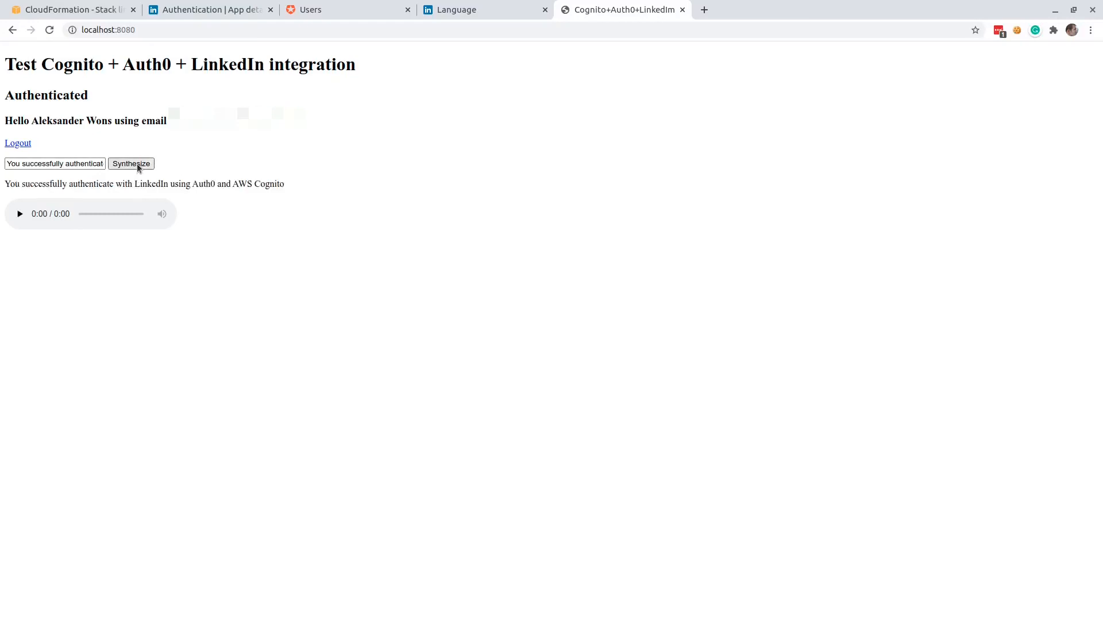
pyautogui.click(20, 213)
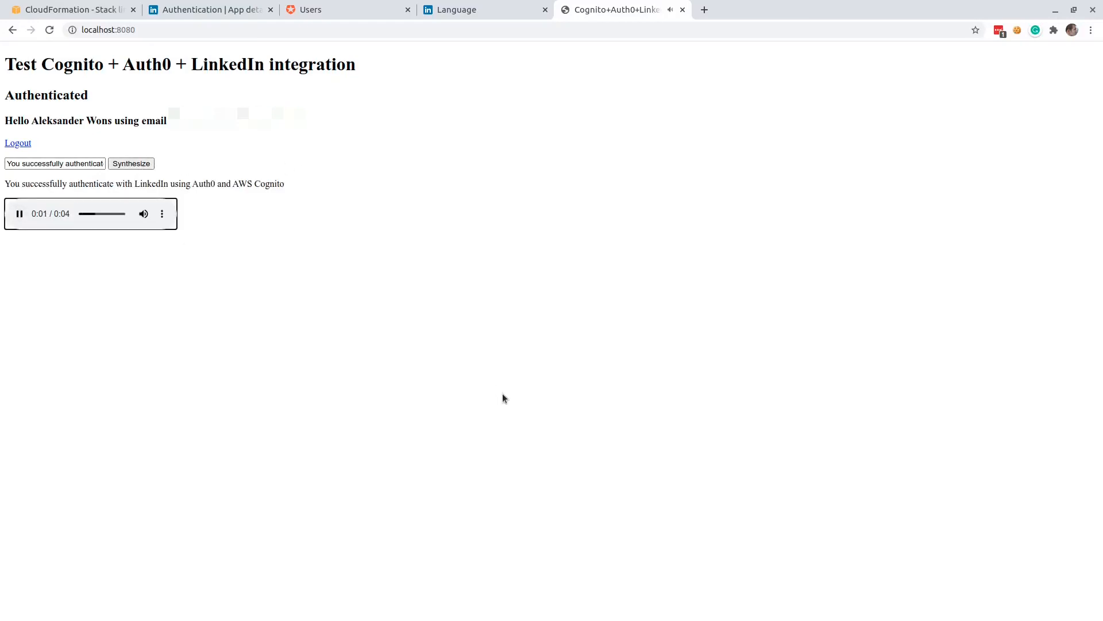